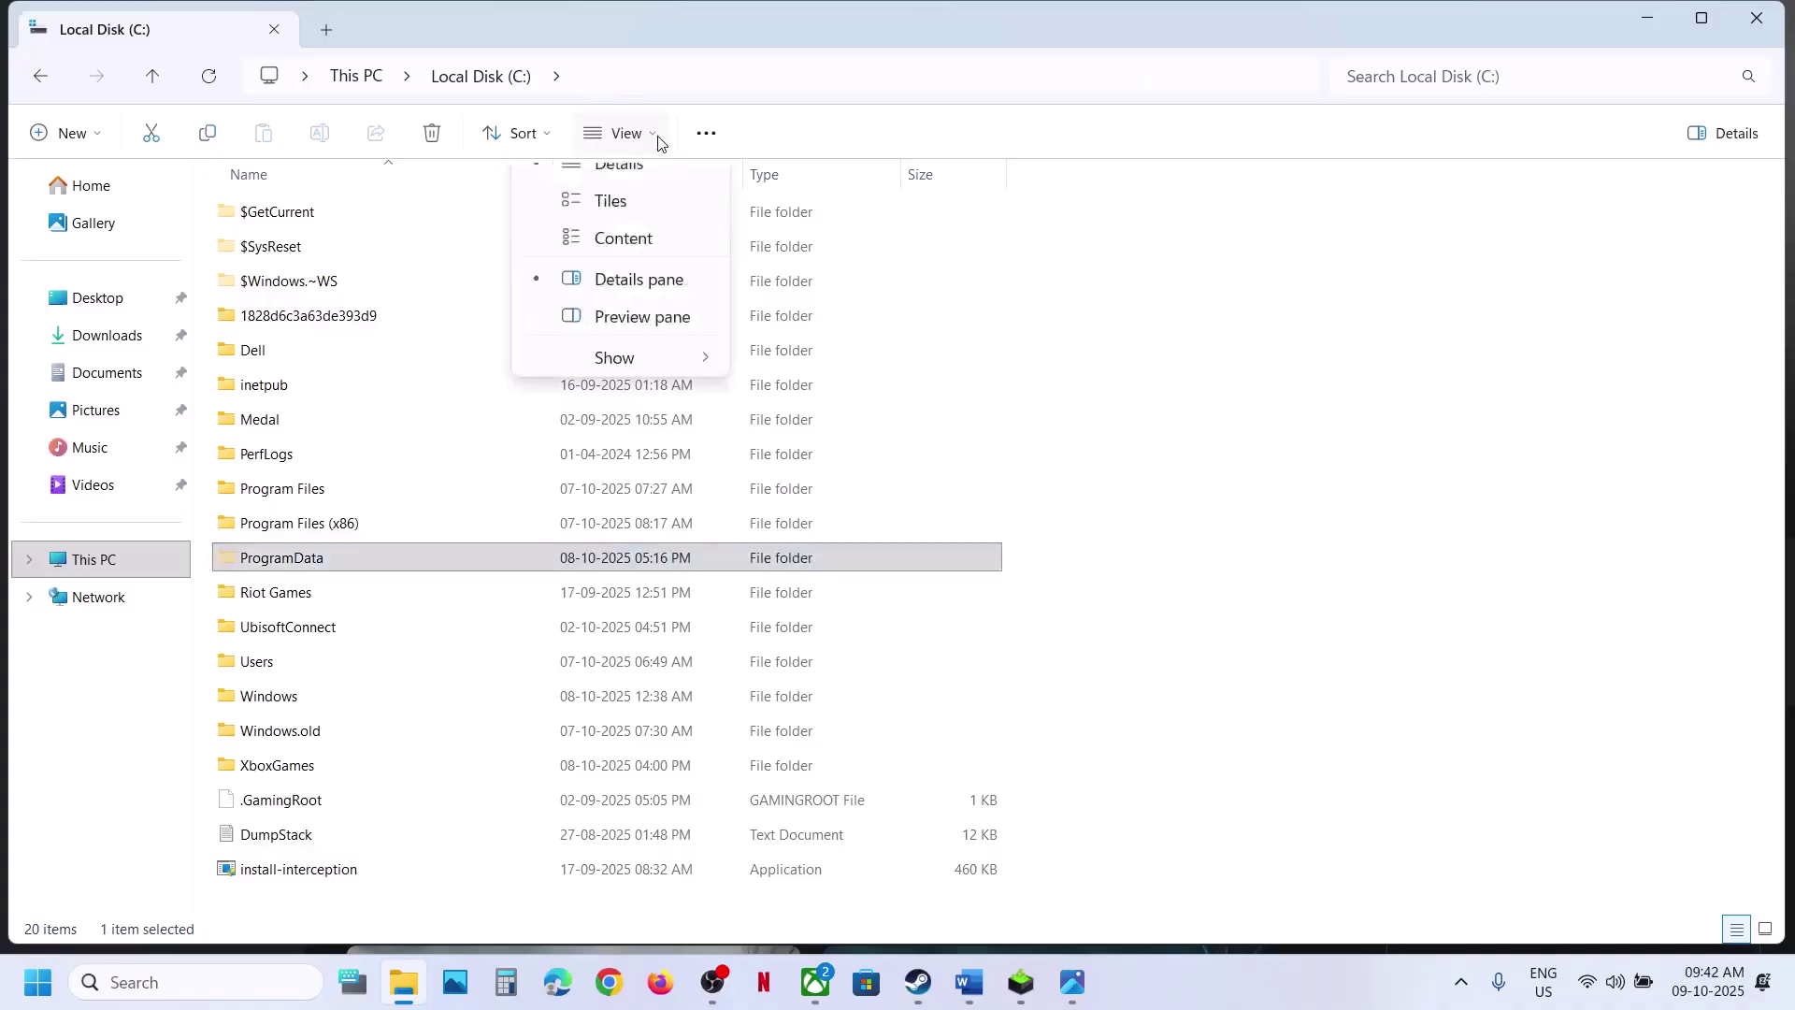
# Step: Open the ProgramData folder on Local Disk (C:) and delete the Hogwarts Legacy folder inside it
pyautogui.moveTo(673, 568)
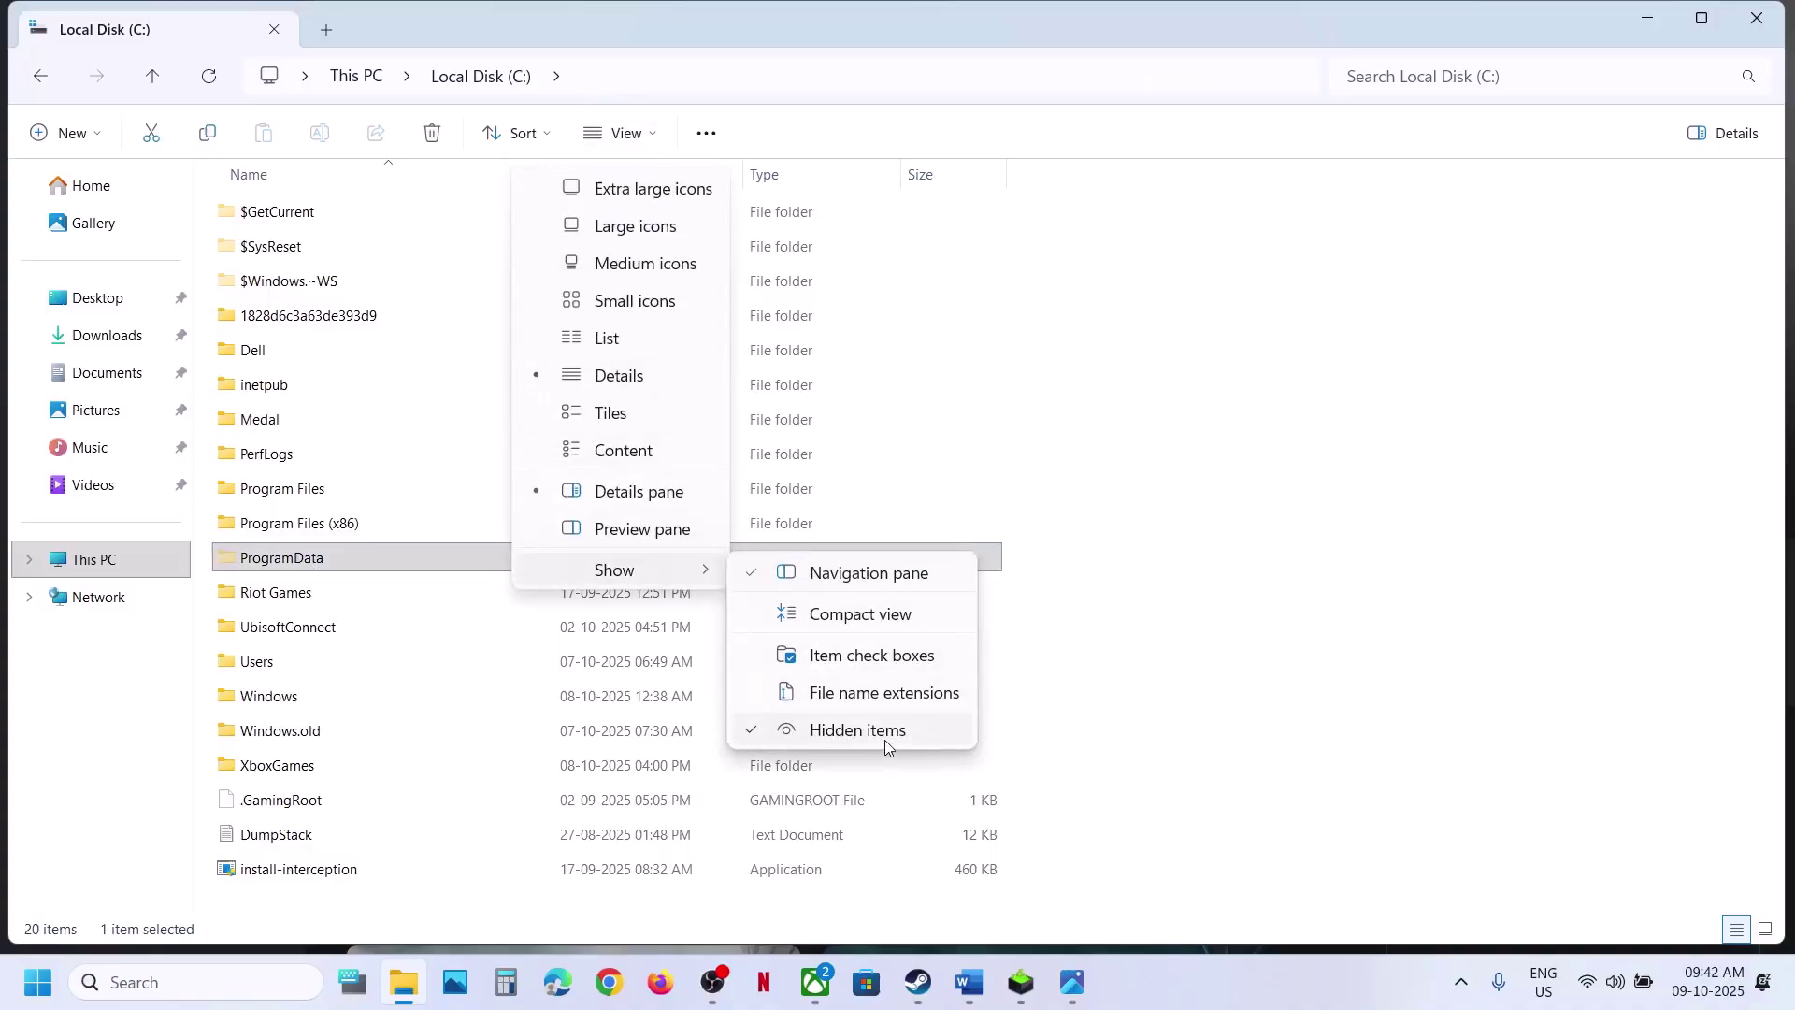
pyautogui.click(277, 559)
pyautogui.doubleClick(277, 559)
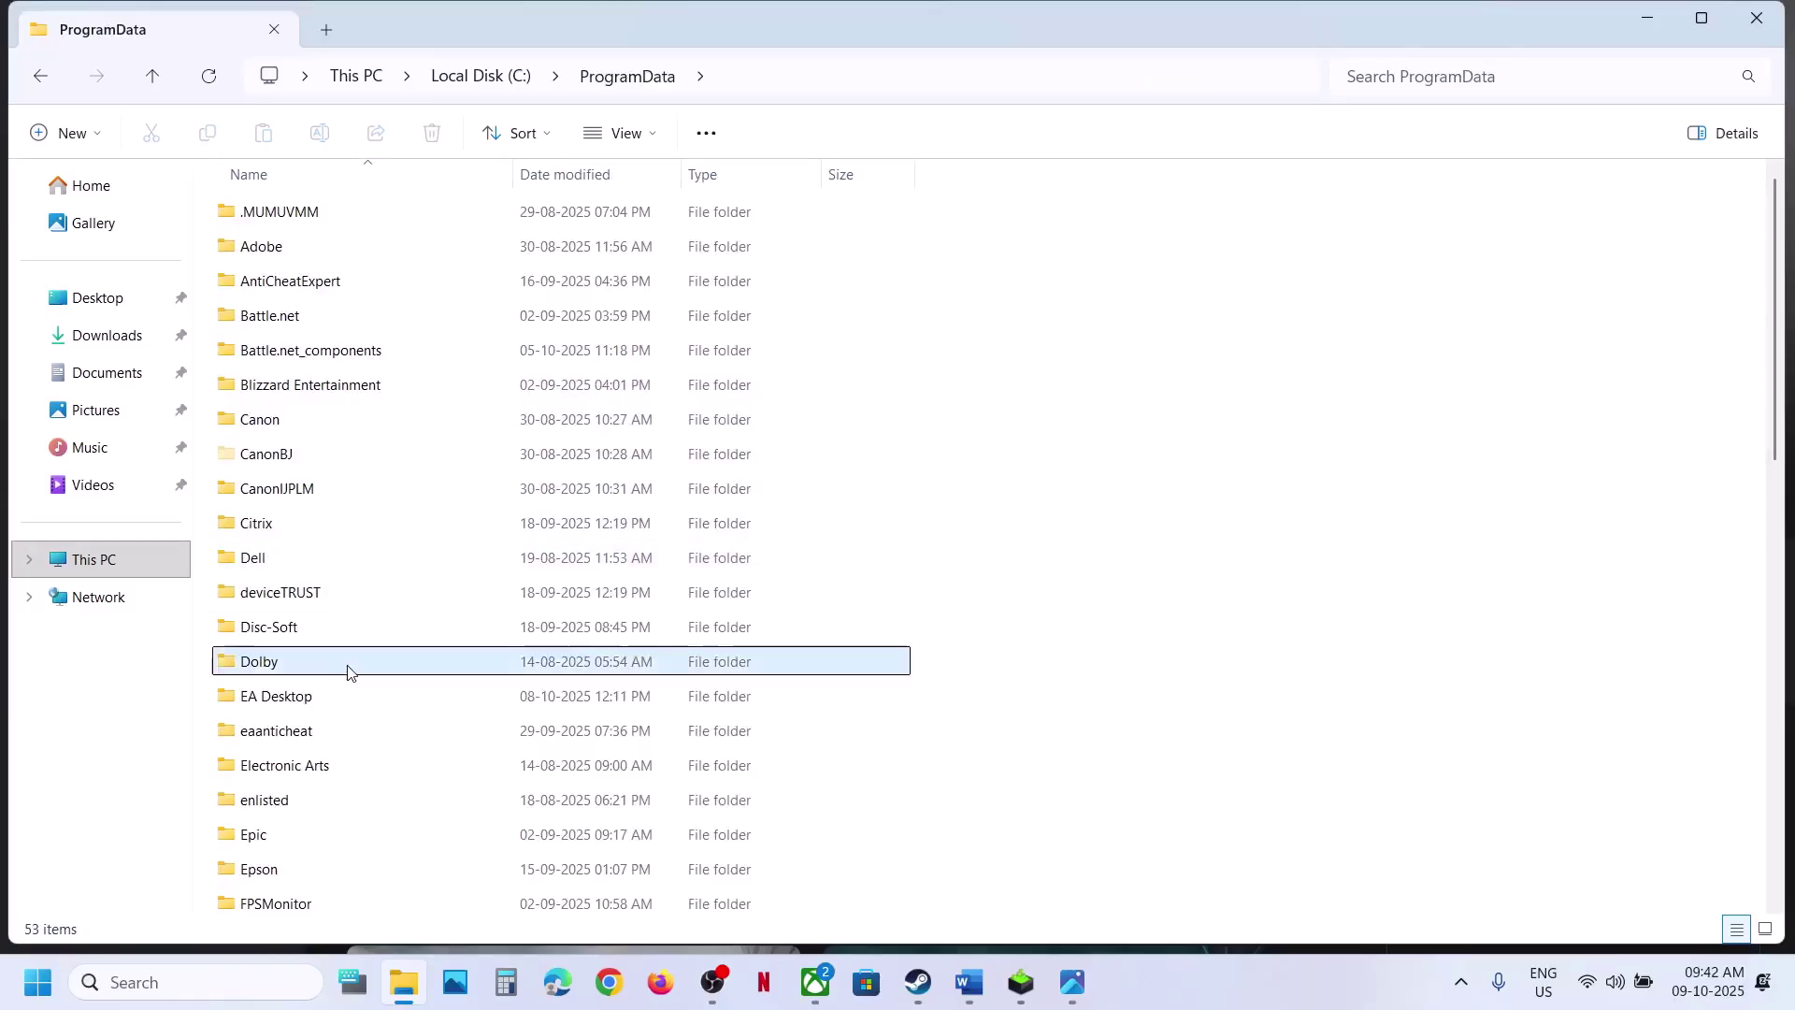
pyautogui.press('h')
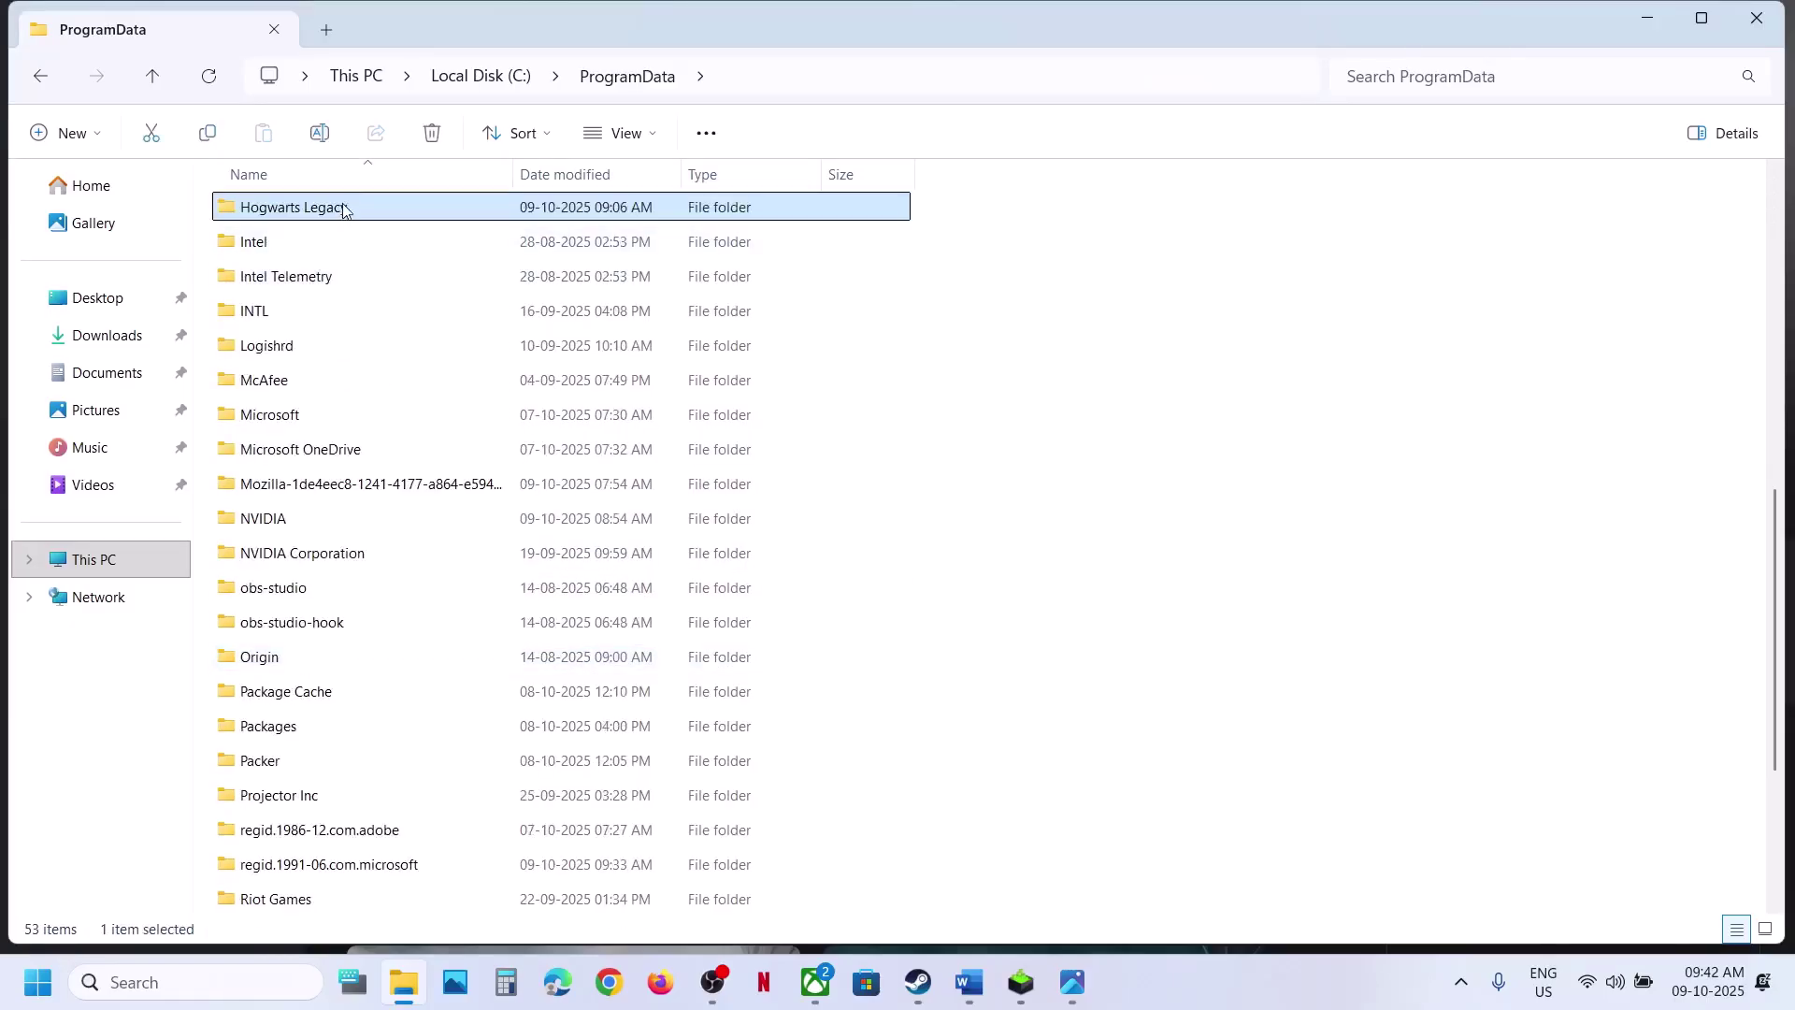
pyautogui.scroll(1, 342, 209)
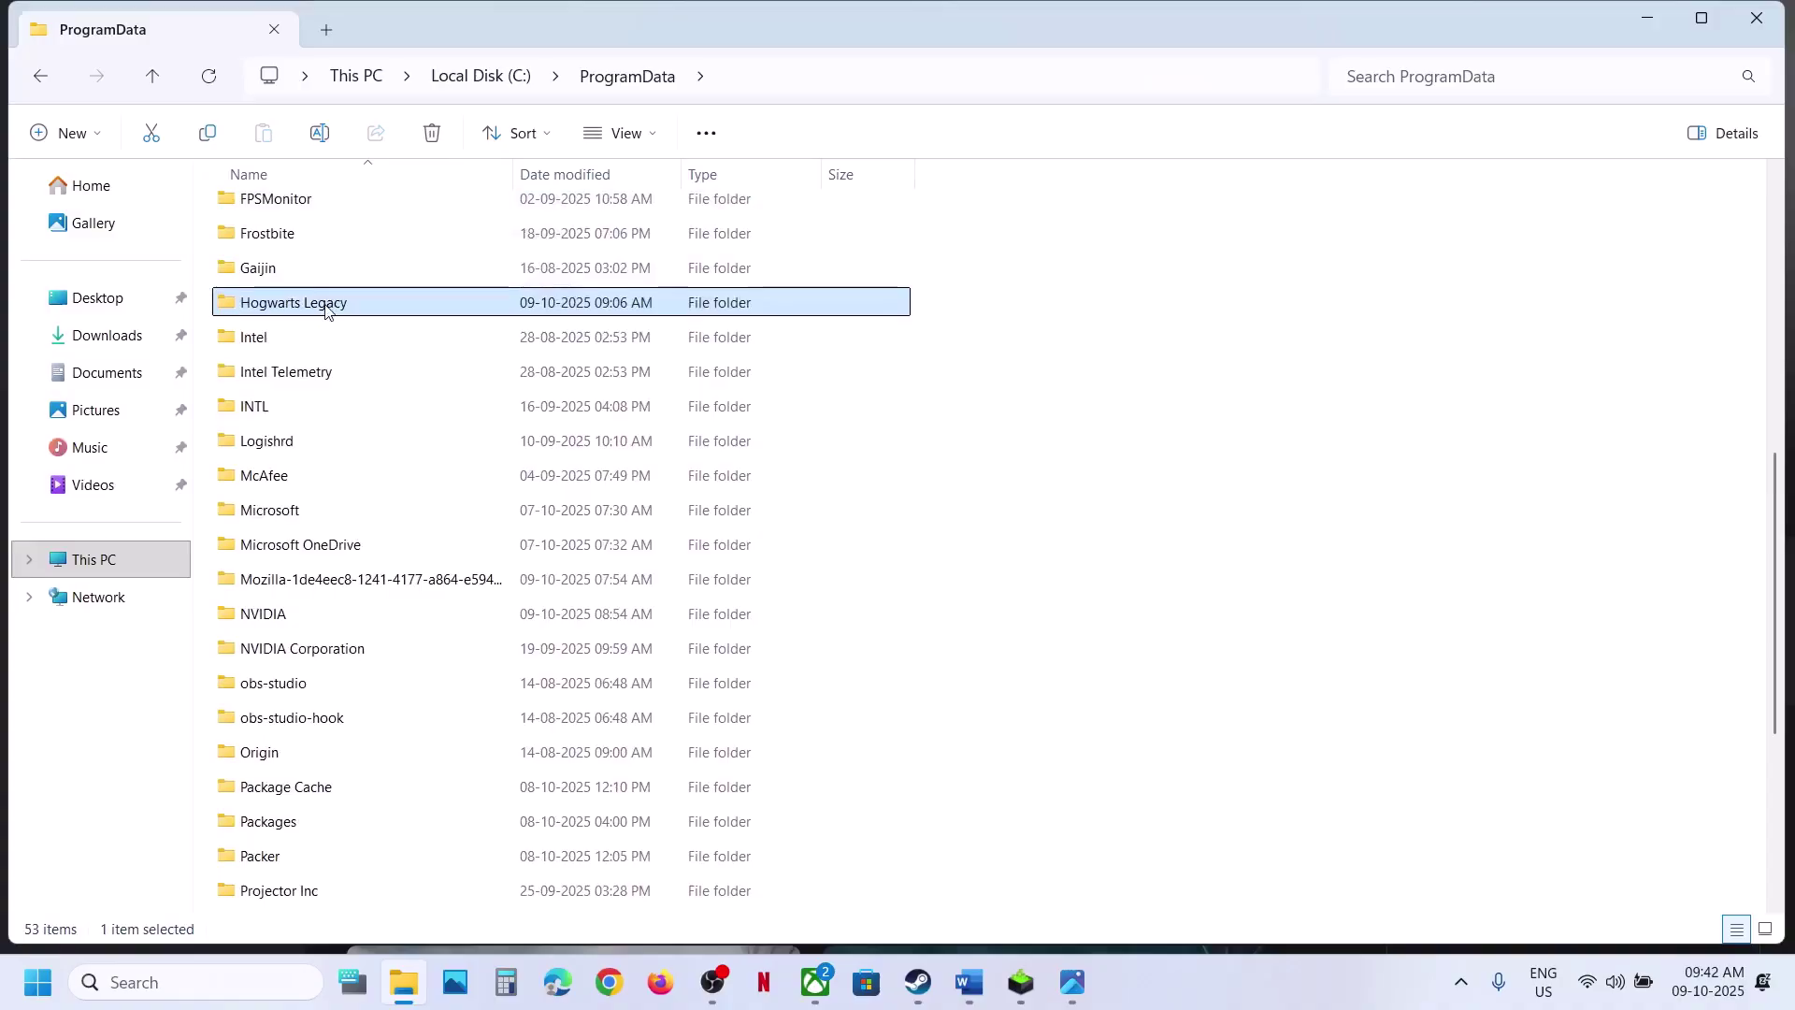
pyautogui.rightClick(326, 310)
pyautogui.click(589, 343)
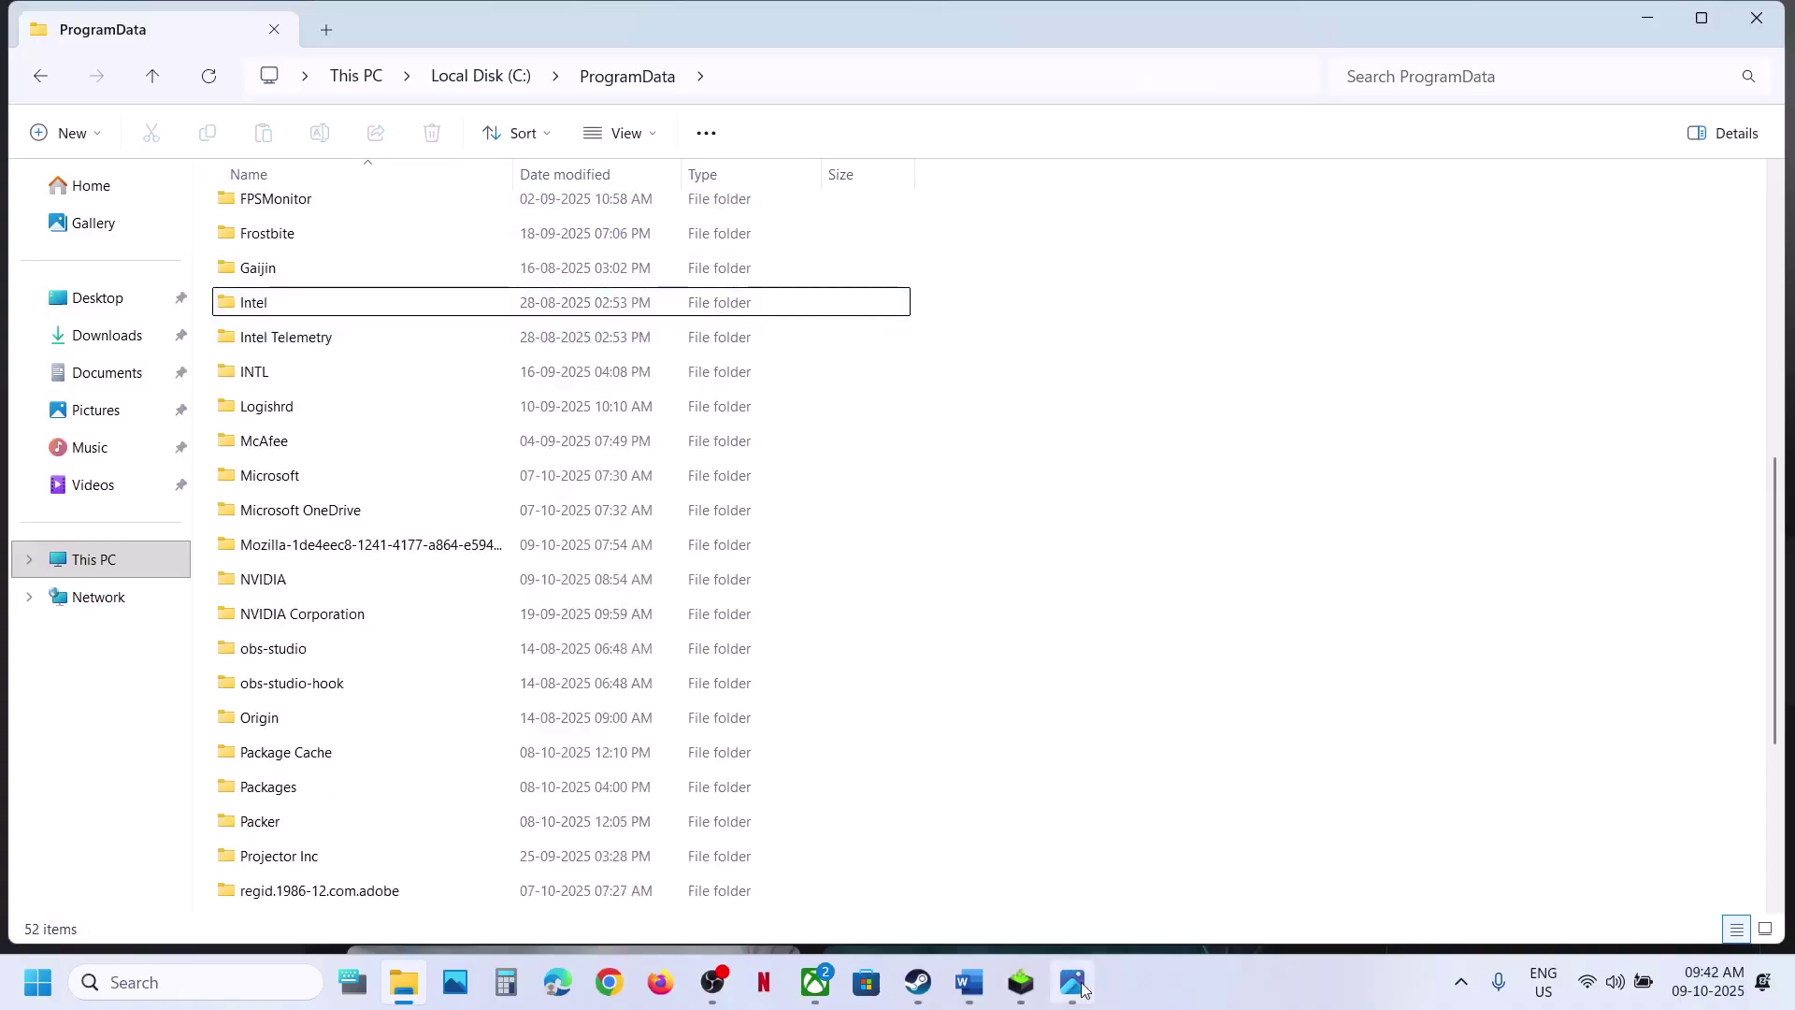
# Step: Switch to the Word instructions and review Step 2 on the GameUserSettings changes for NVIDIA GPU users
pyautogui.click(968, 982)
pyautogui.scroll(-2, 656, 476)
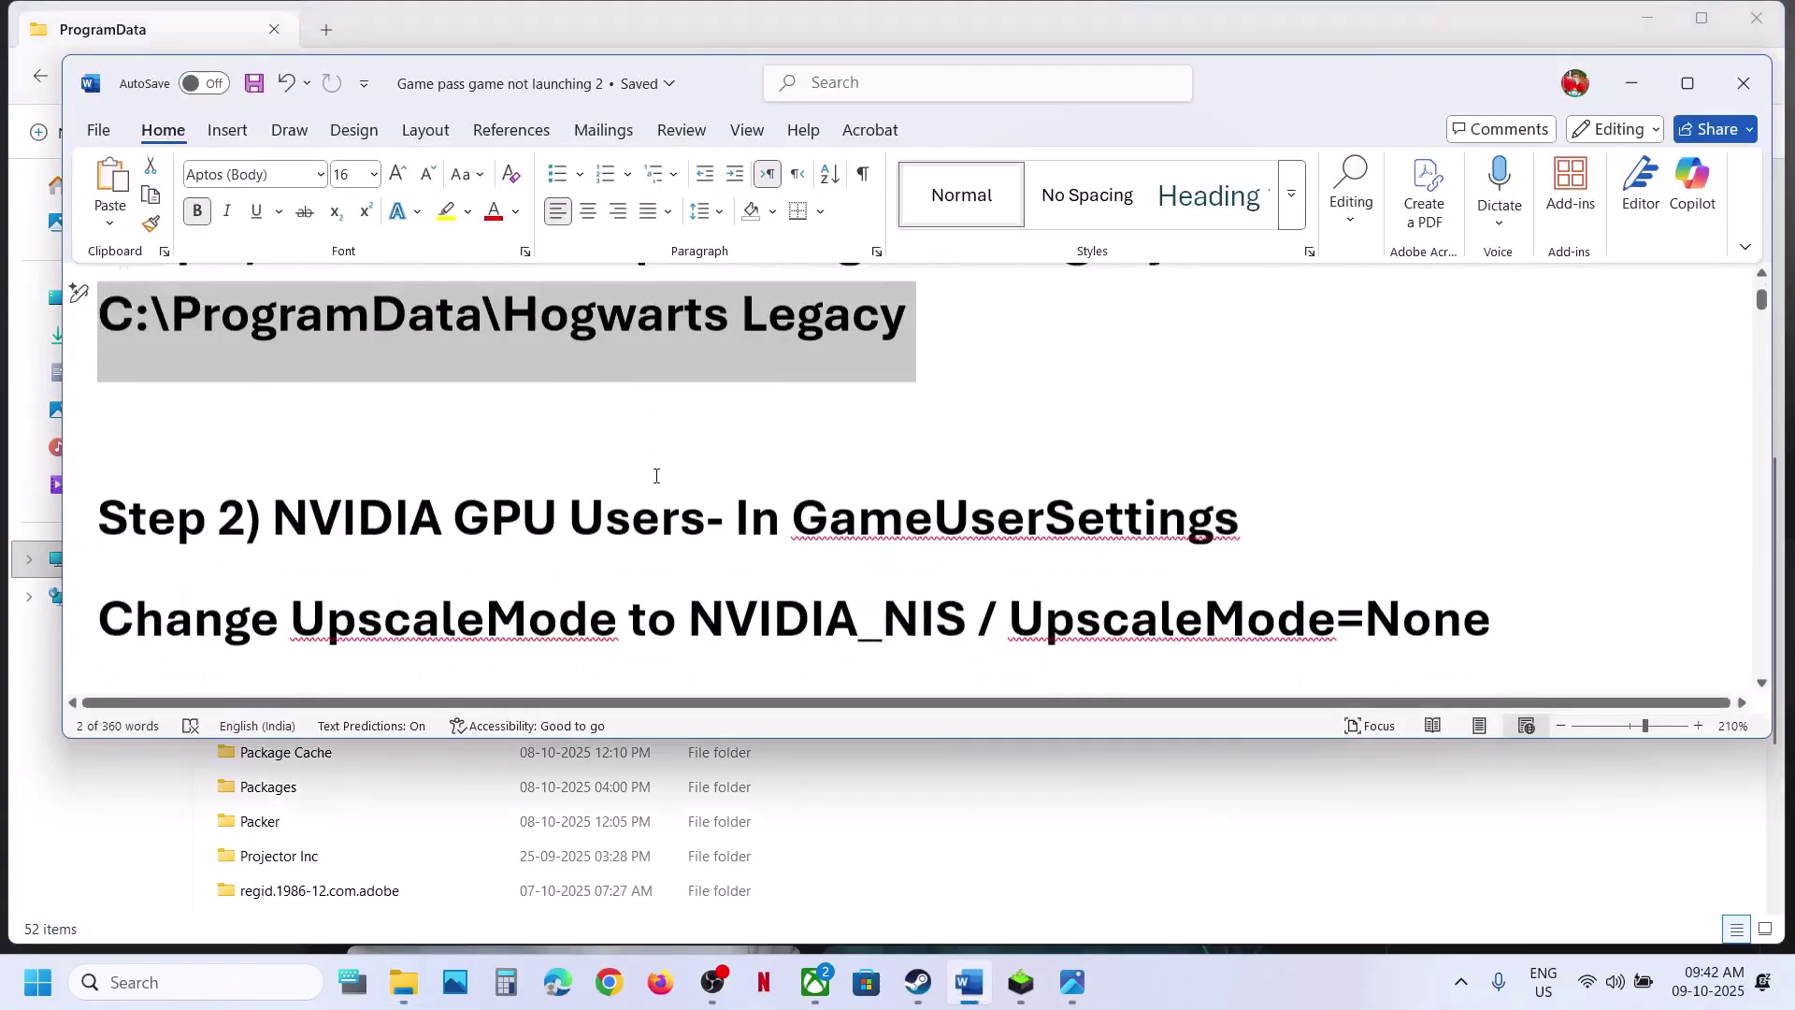
pyautogui.scroll(-1, 656, 476)
pyautogui.moveTo(294, 402); pyautogui.dragTo(707, 397)
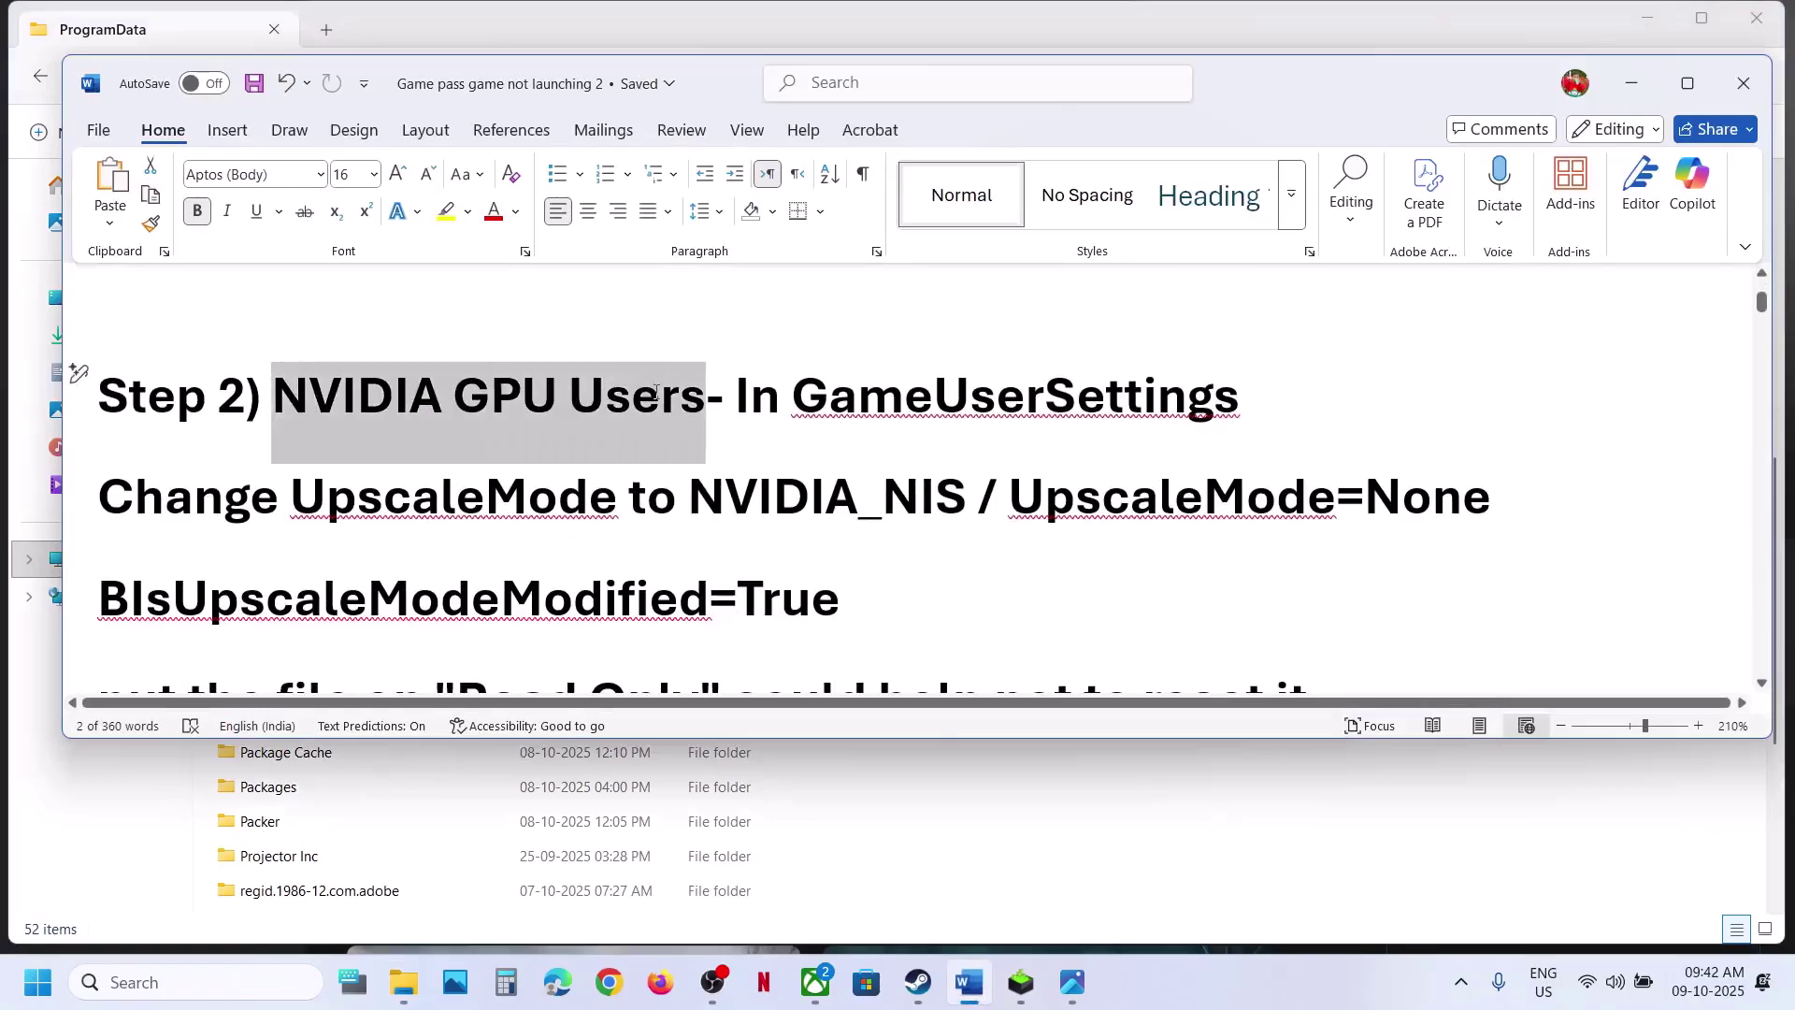
pyautogui.moveTo(828, 397); pyautogui.dragTo(1232, 395)
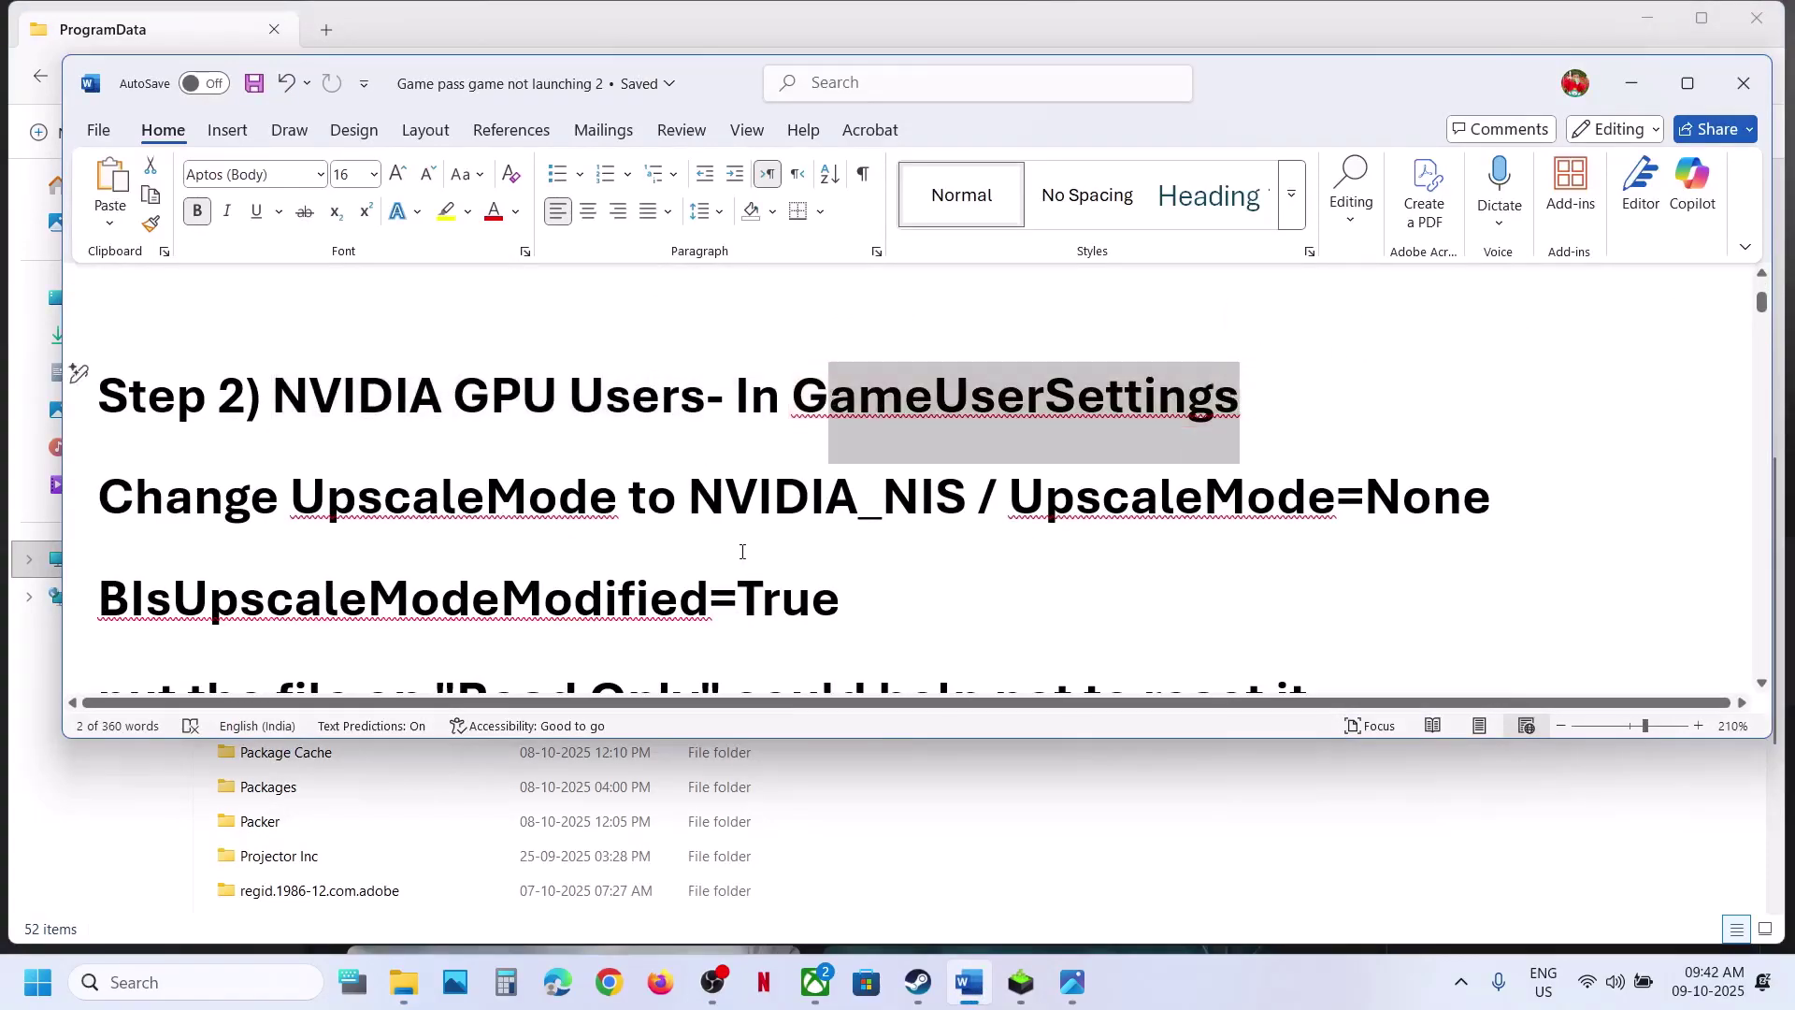
pyautogui.scroll(-1, 741, 549)
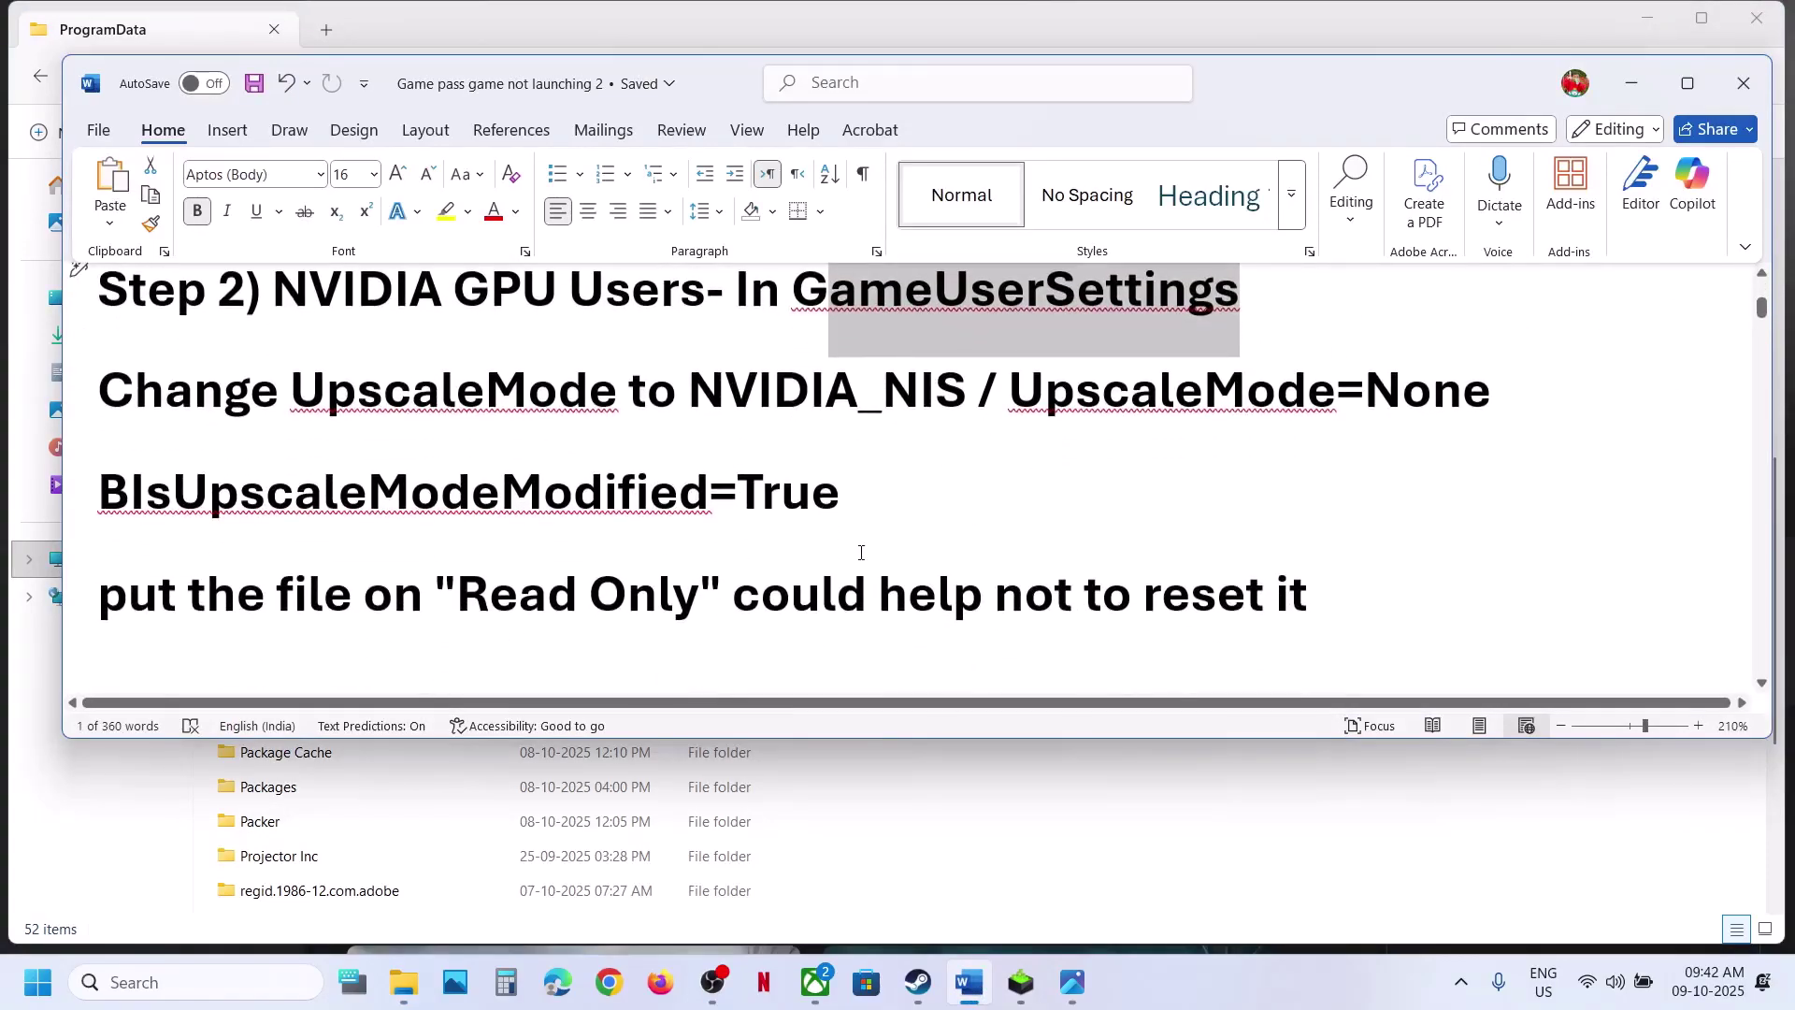
# Step: Switch back to File Explorer and go to the AppData\Local folder in the user's profile on drive C
pyautogui.click(147, 836)
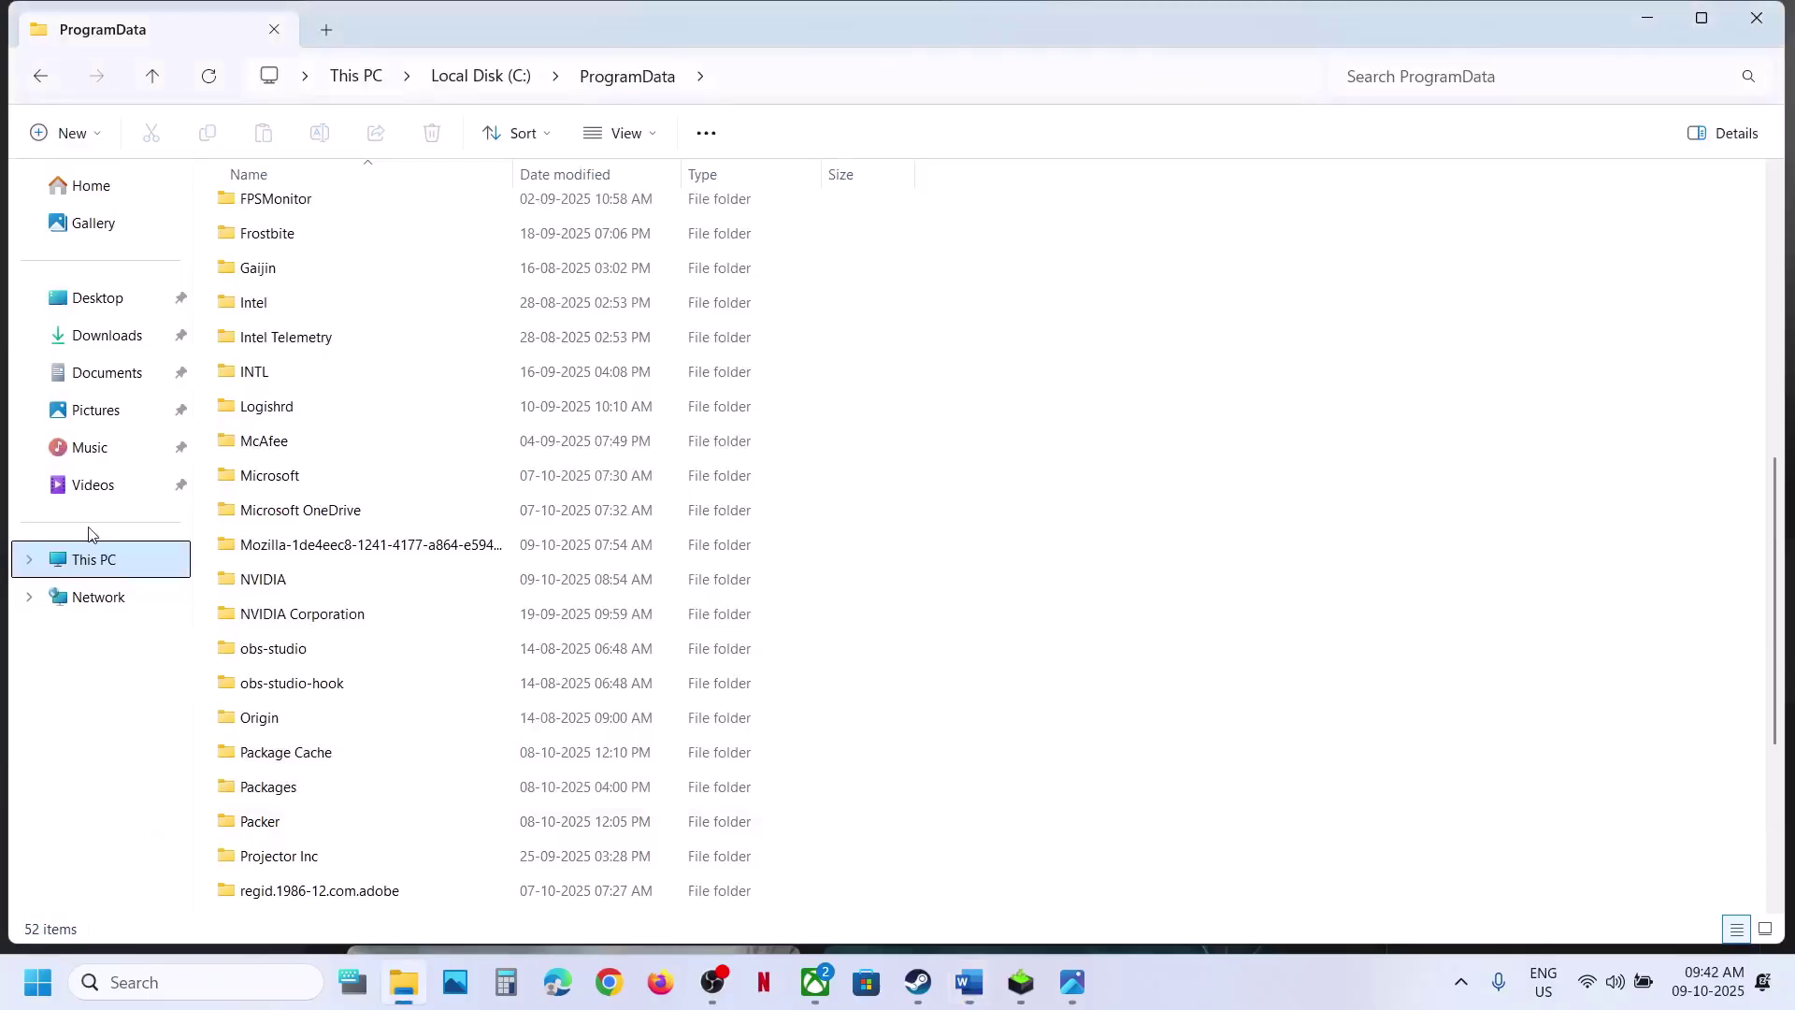
pyautogui.click(82, 563)
pyautogui.doubleClick(291, 254)
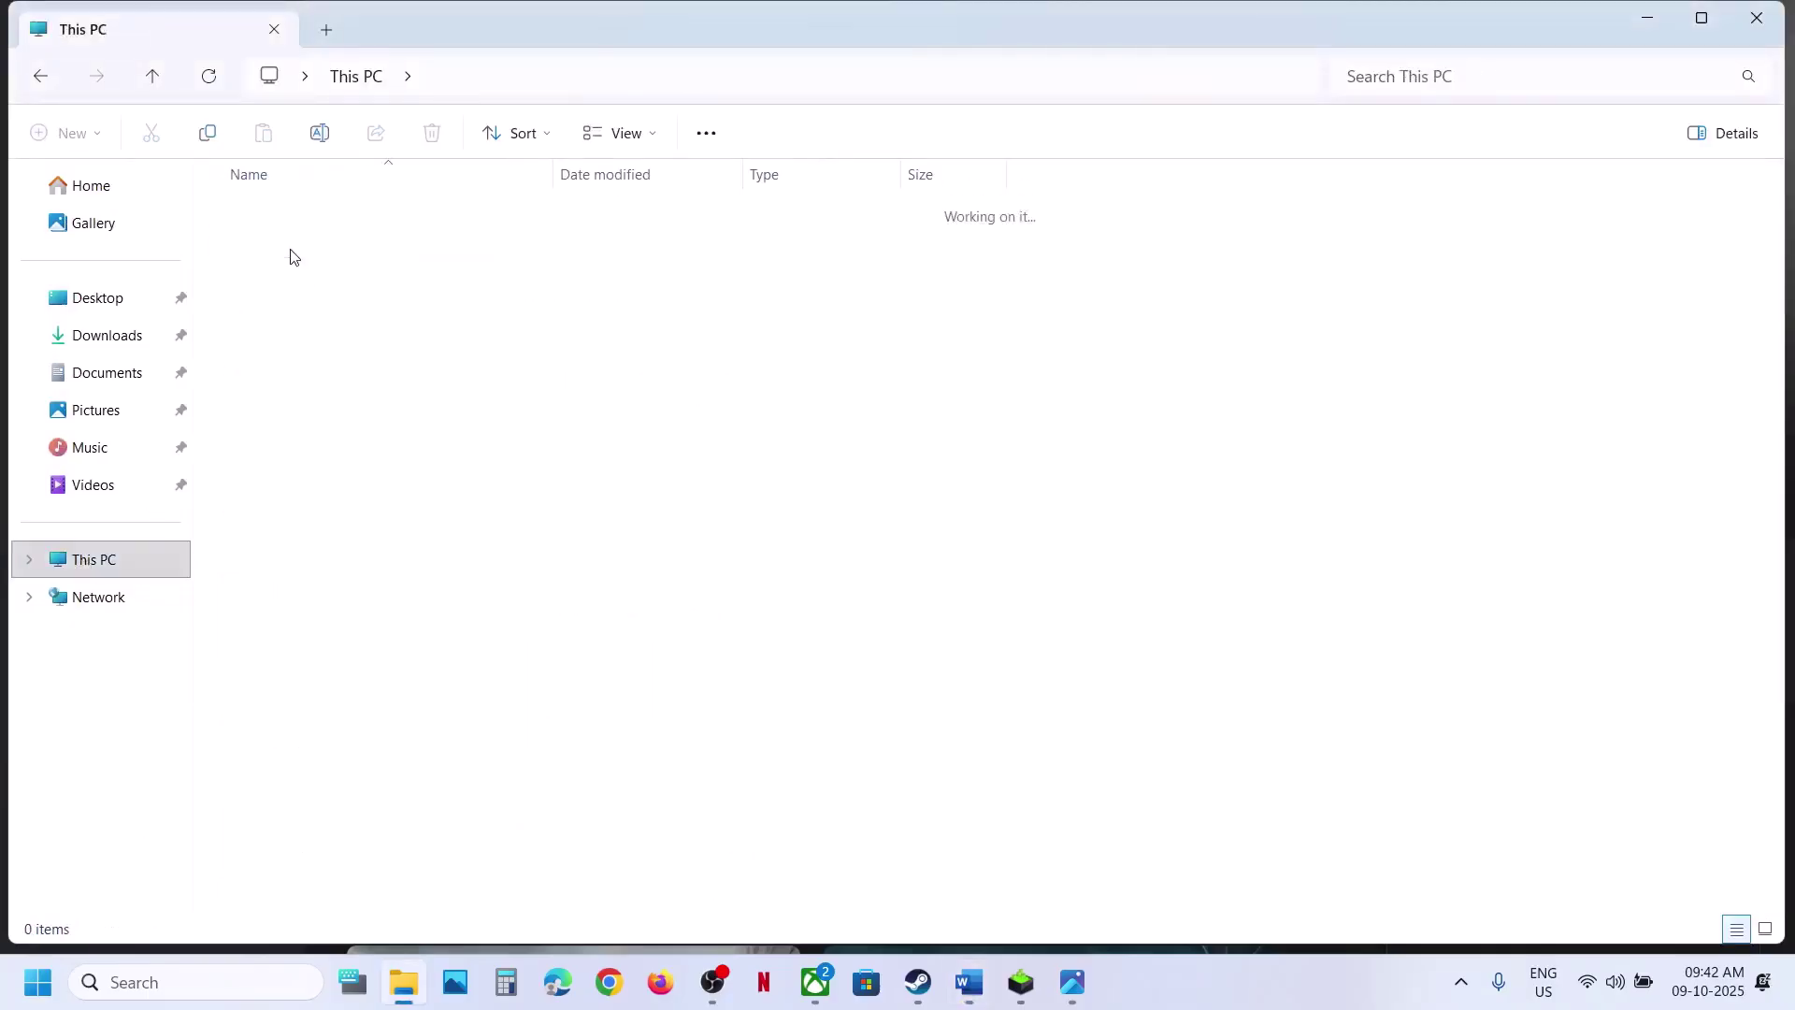
pyautogui.doubleClick(280, 661)
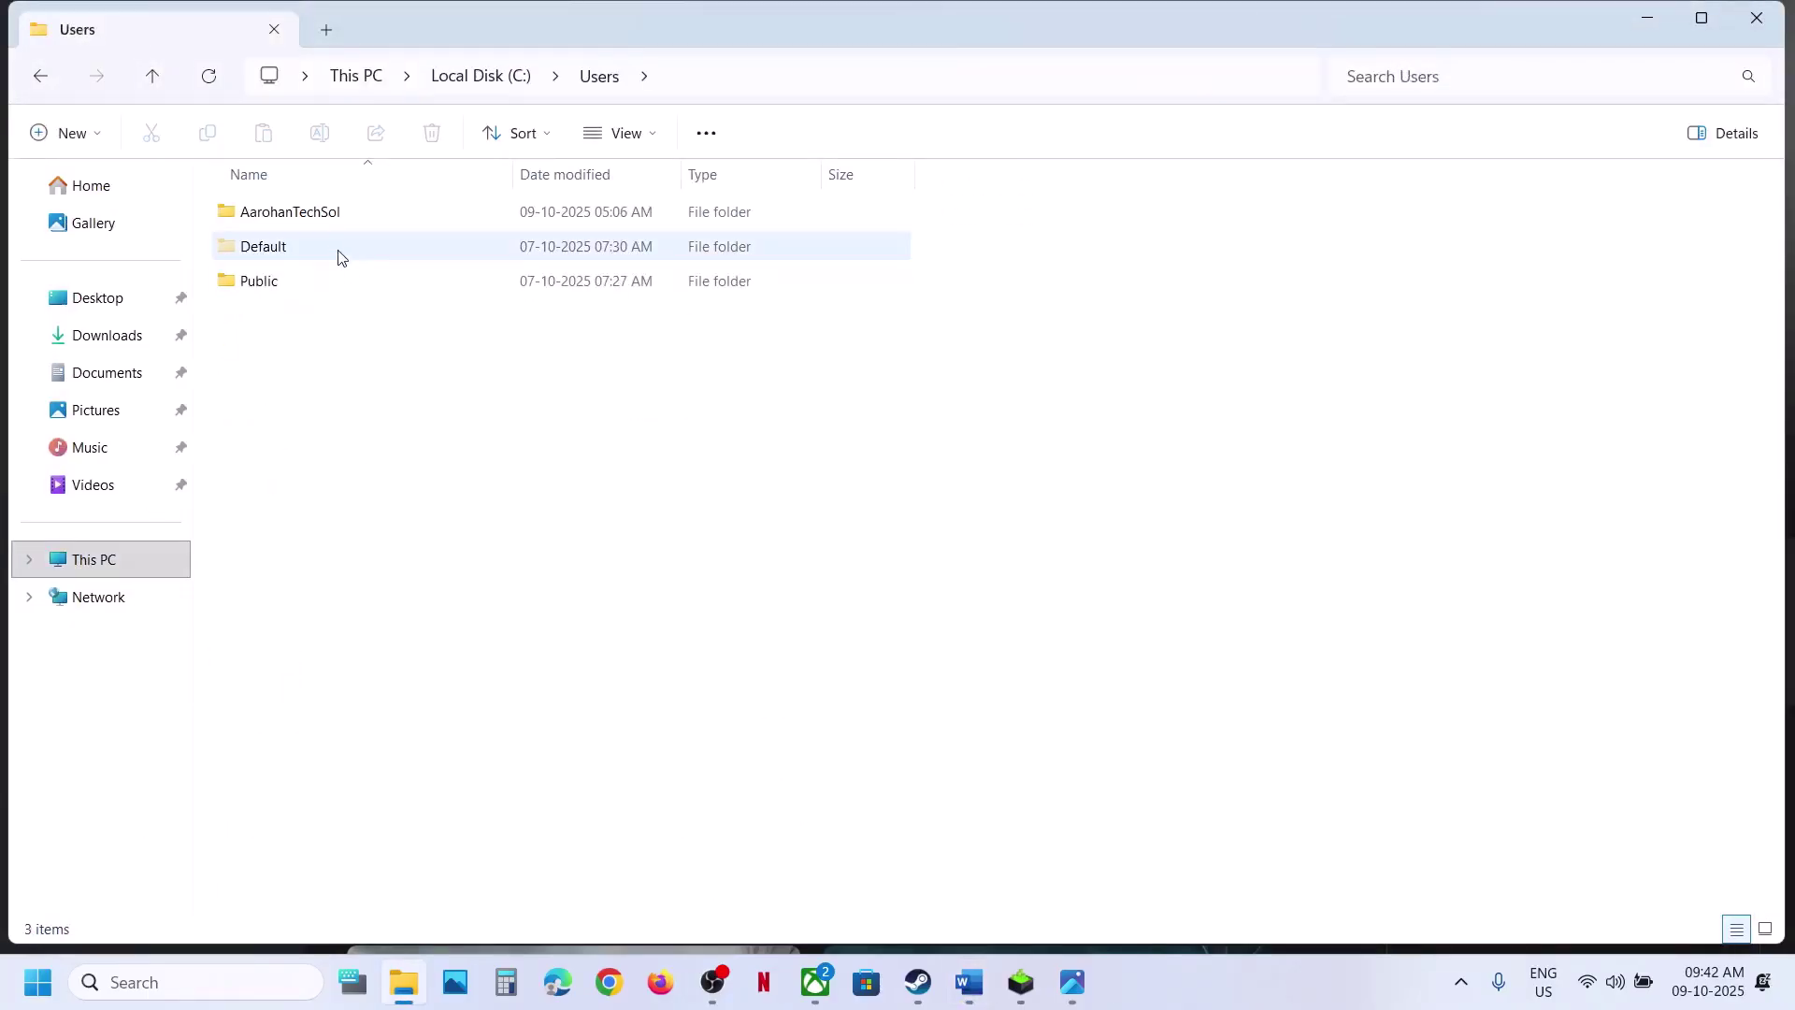
pyautogui.doubleClick(315, 211)
pyautogui.doubleClick(332, 317)
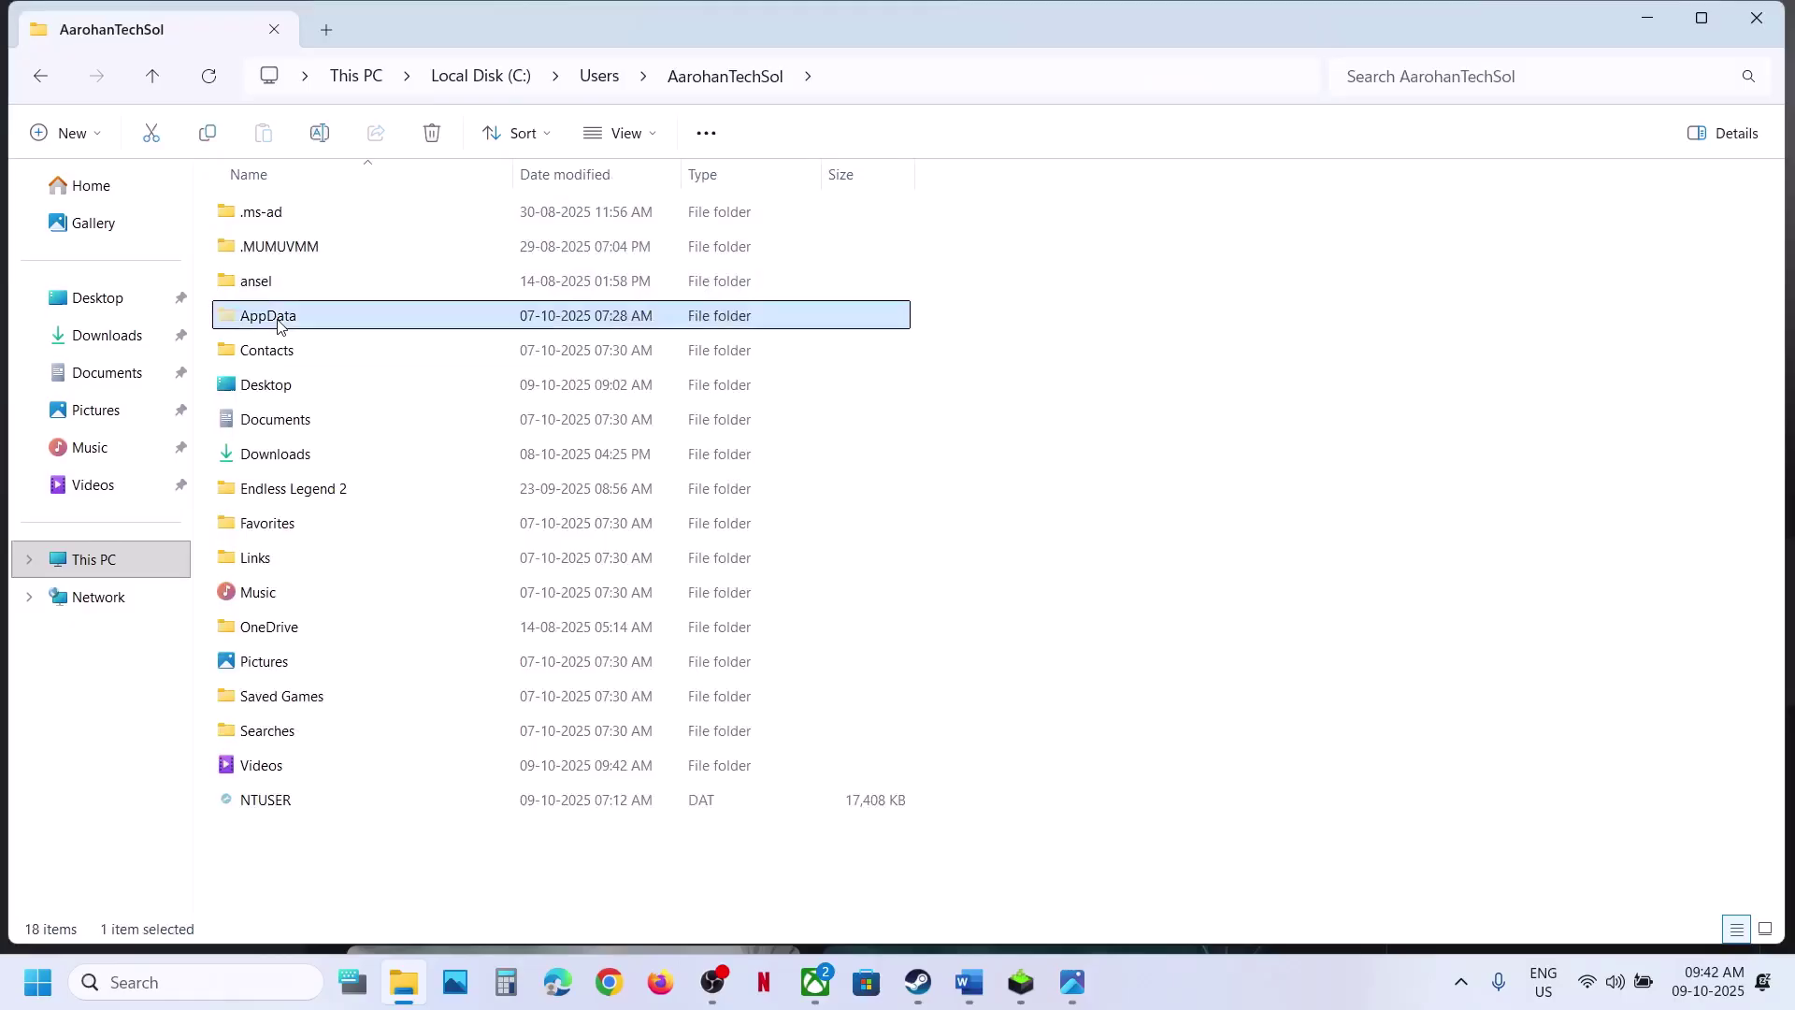
pyautogui.doubleClick(292, 212)
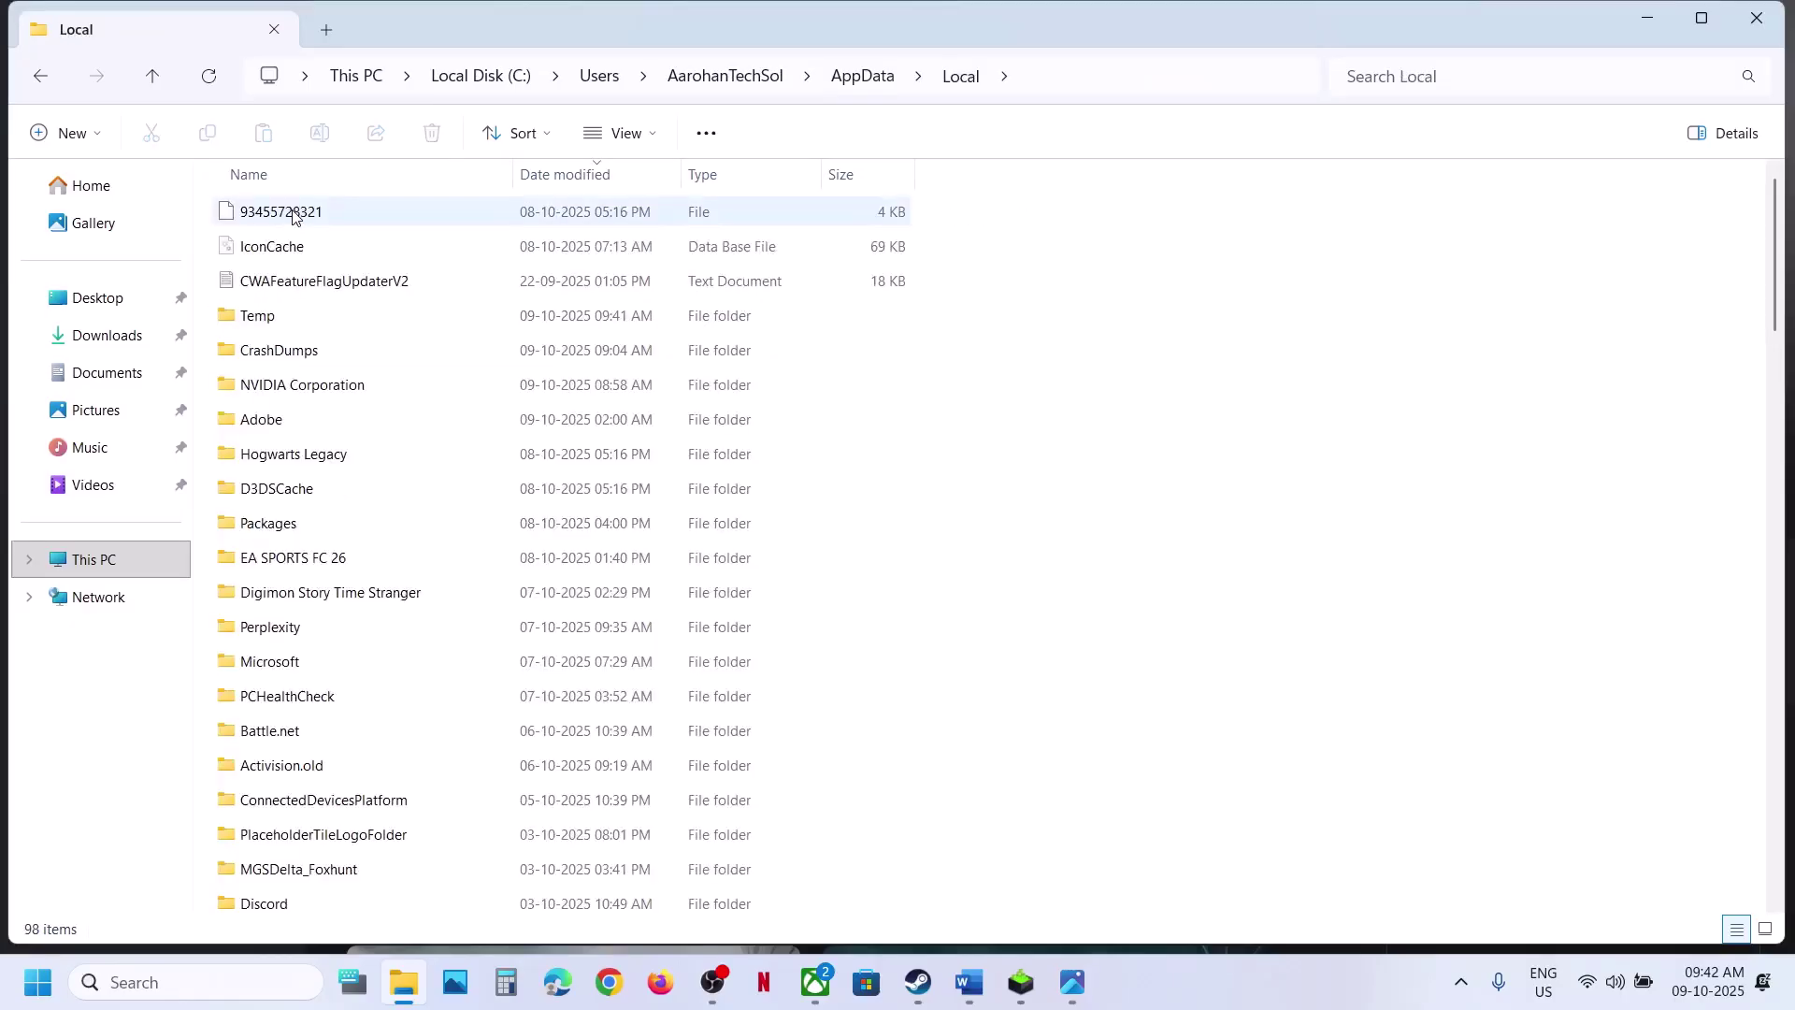
# Step: Go to Hogwarts Legacy\Saved\Config\WinGDK within the Local folder
pyautogui.click(299, 457)
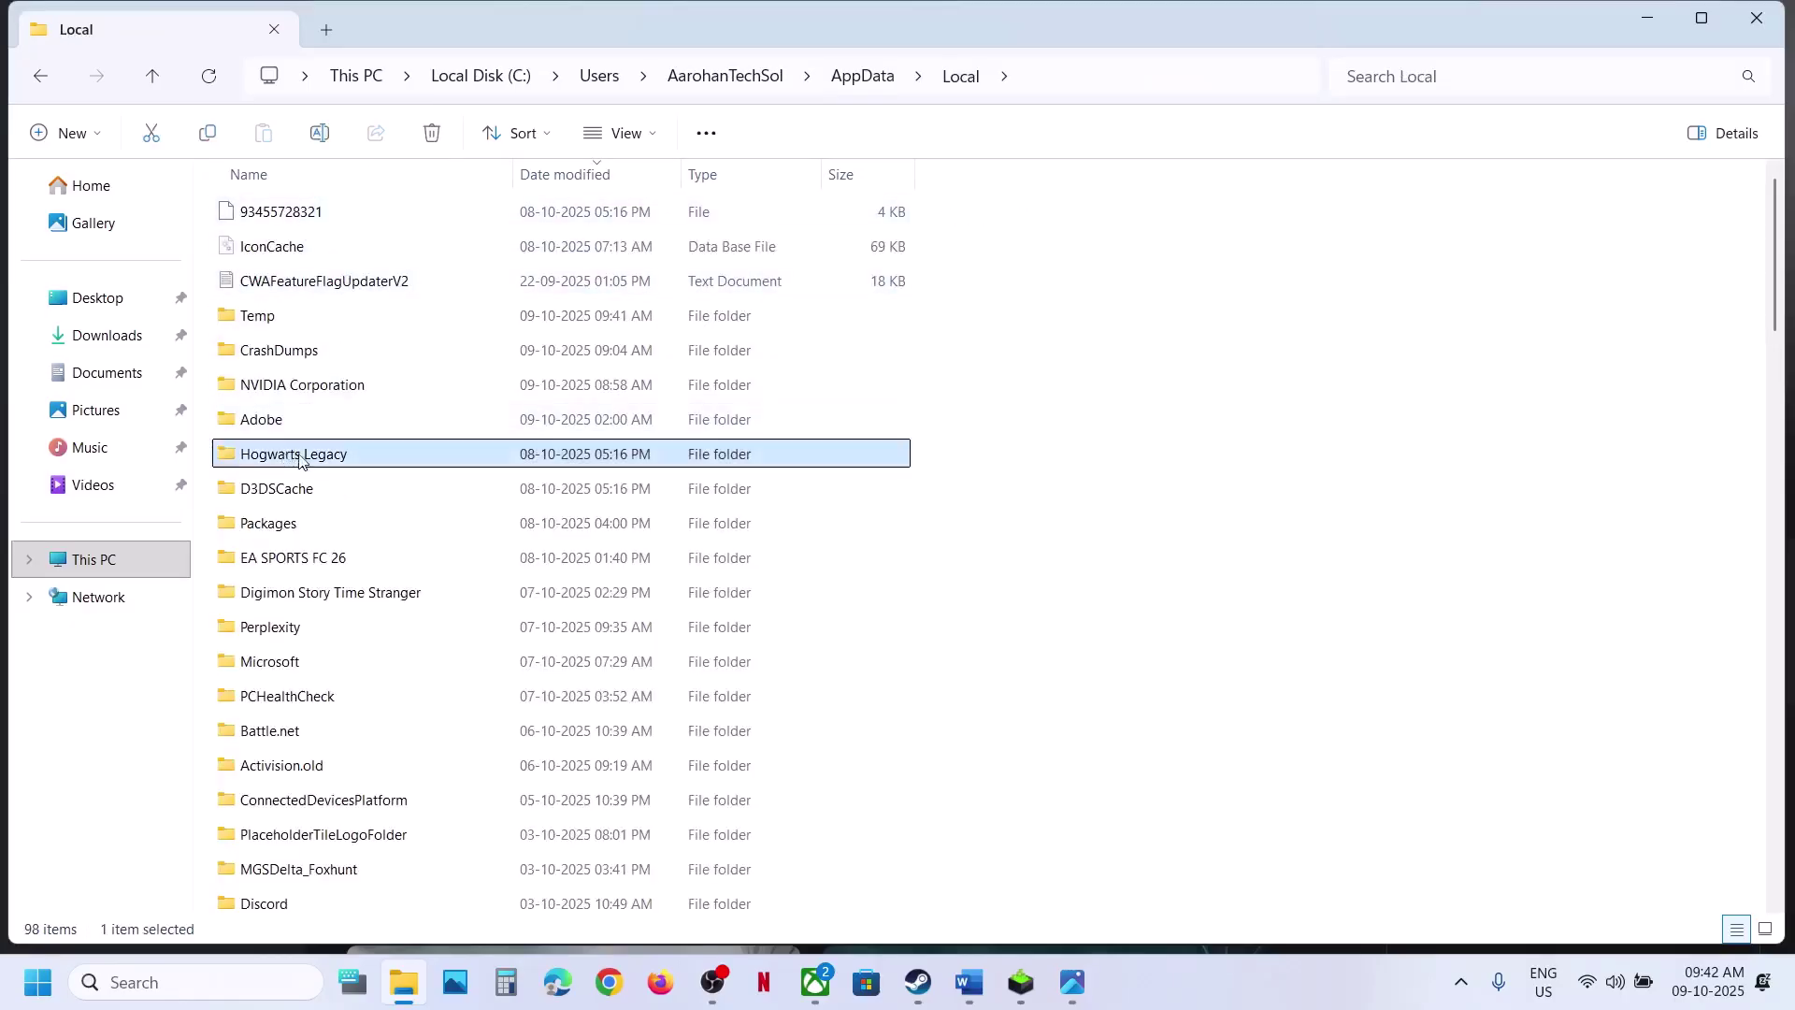
pyautogui.doubleClick(302, 457)
pyautogui.doubleClick(273, 246)
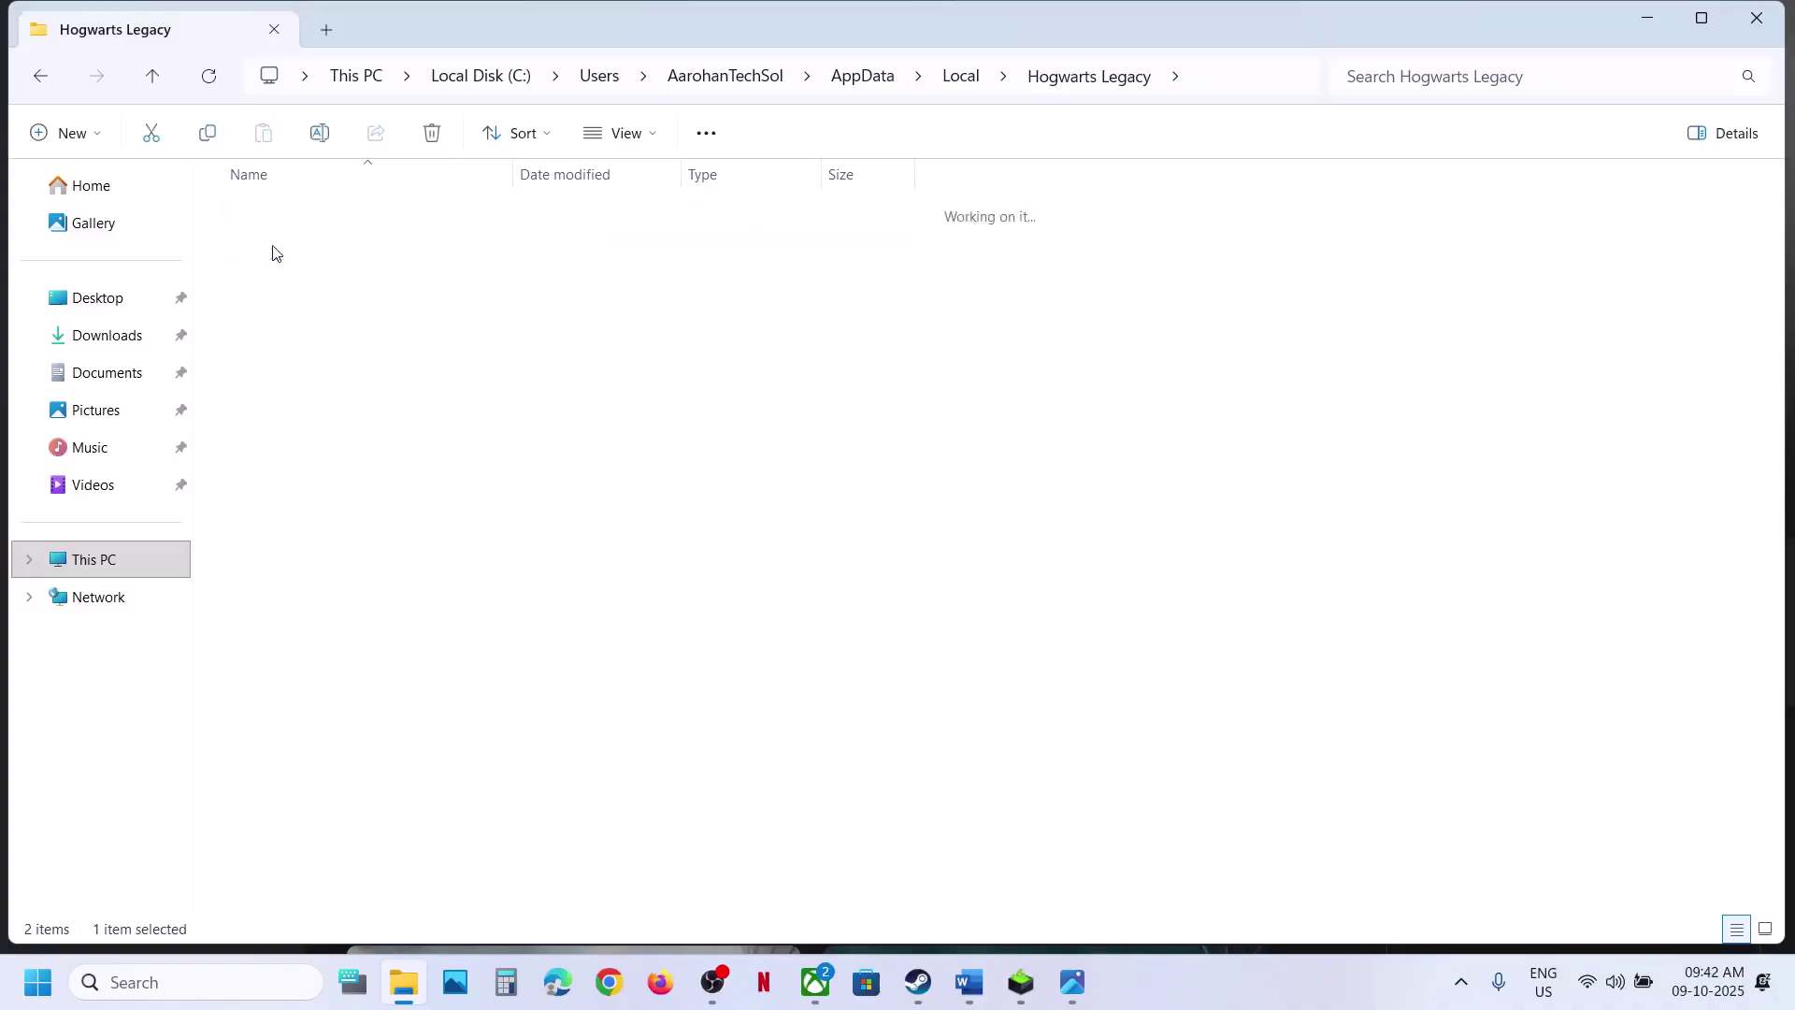
pyautogui.doubleClick(281, 215)
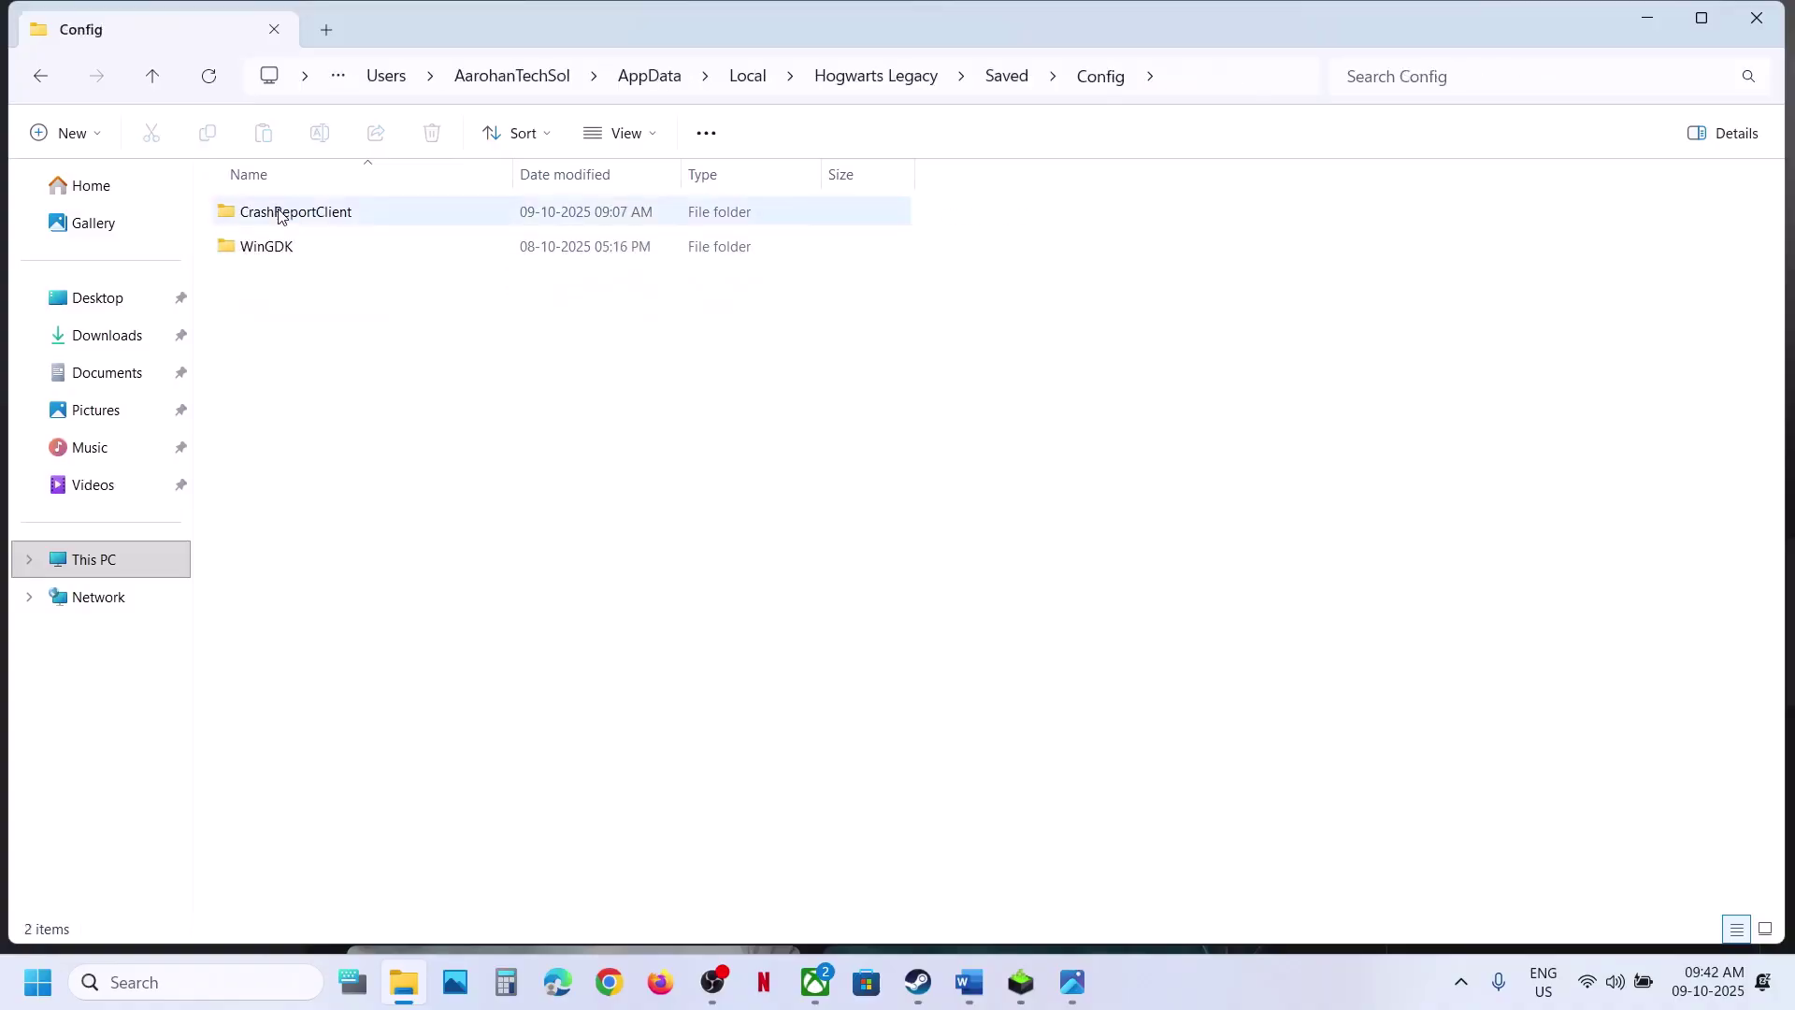
pyautogui.doubleClick(302, 257)
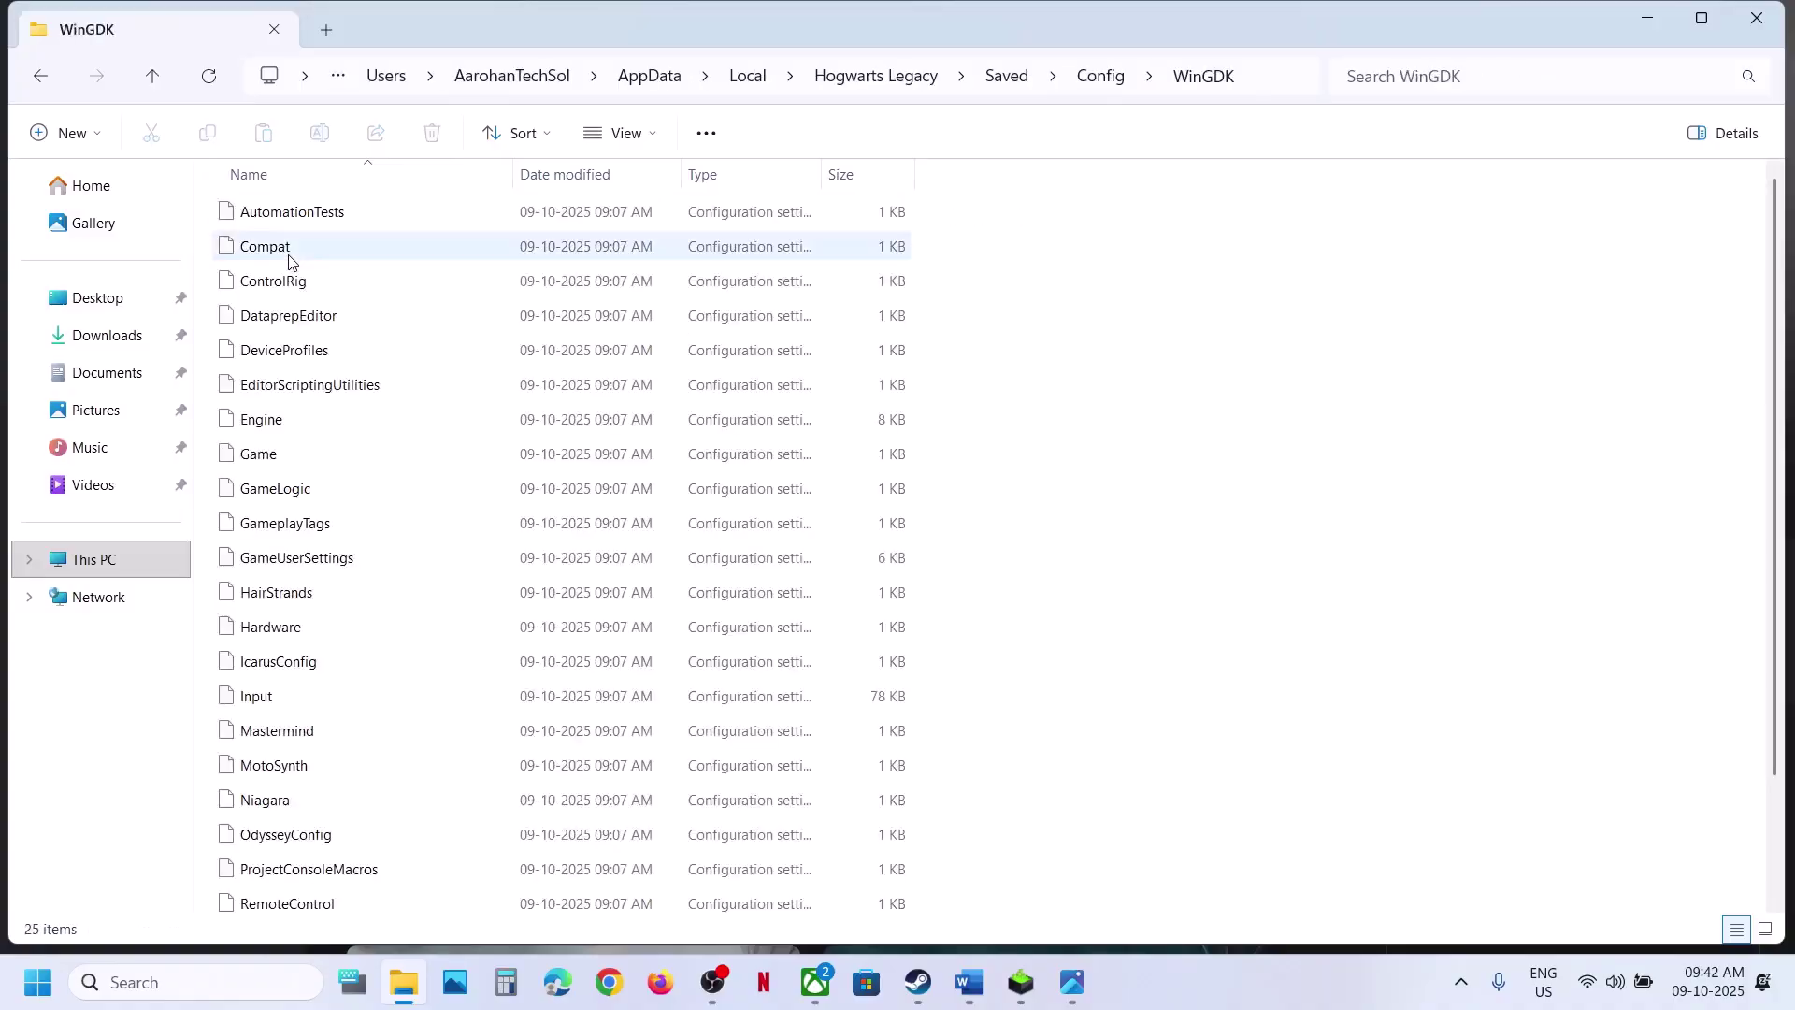
# Step: Open GameUserSettings in Notepad, minimize File Explorer, and move the Notepad window so the Step 2 instructions can be read
pyautogui.scroll(-2, 355, 468)
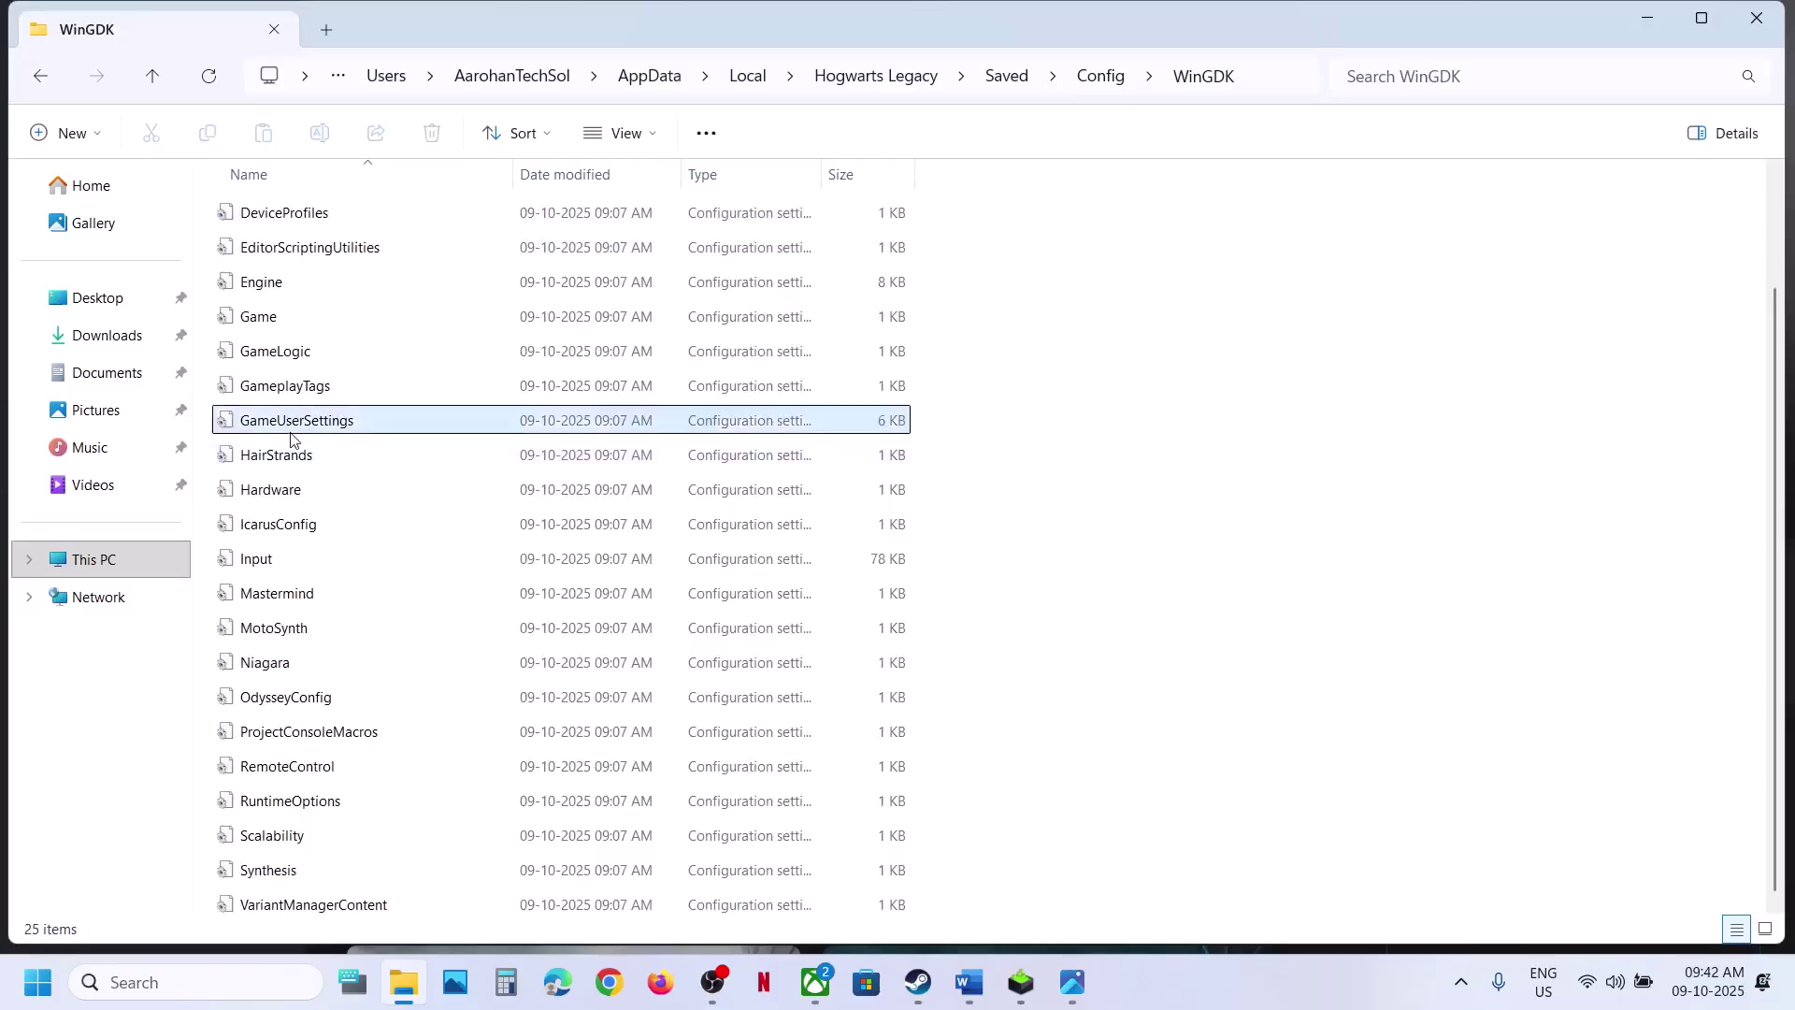
pyautogui.click(352, 422)
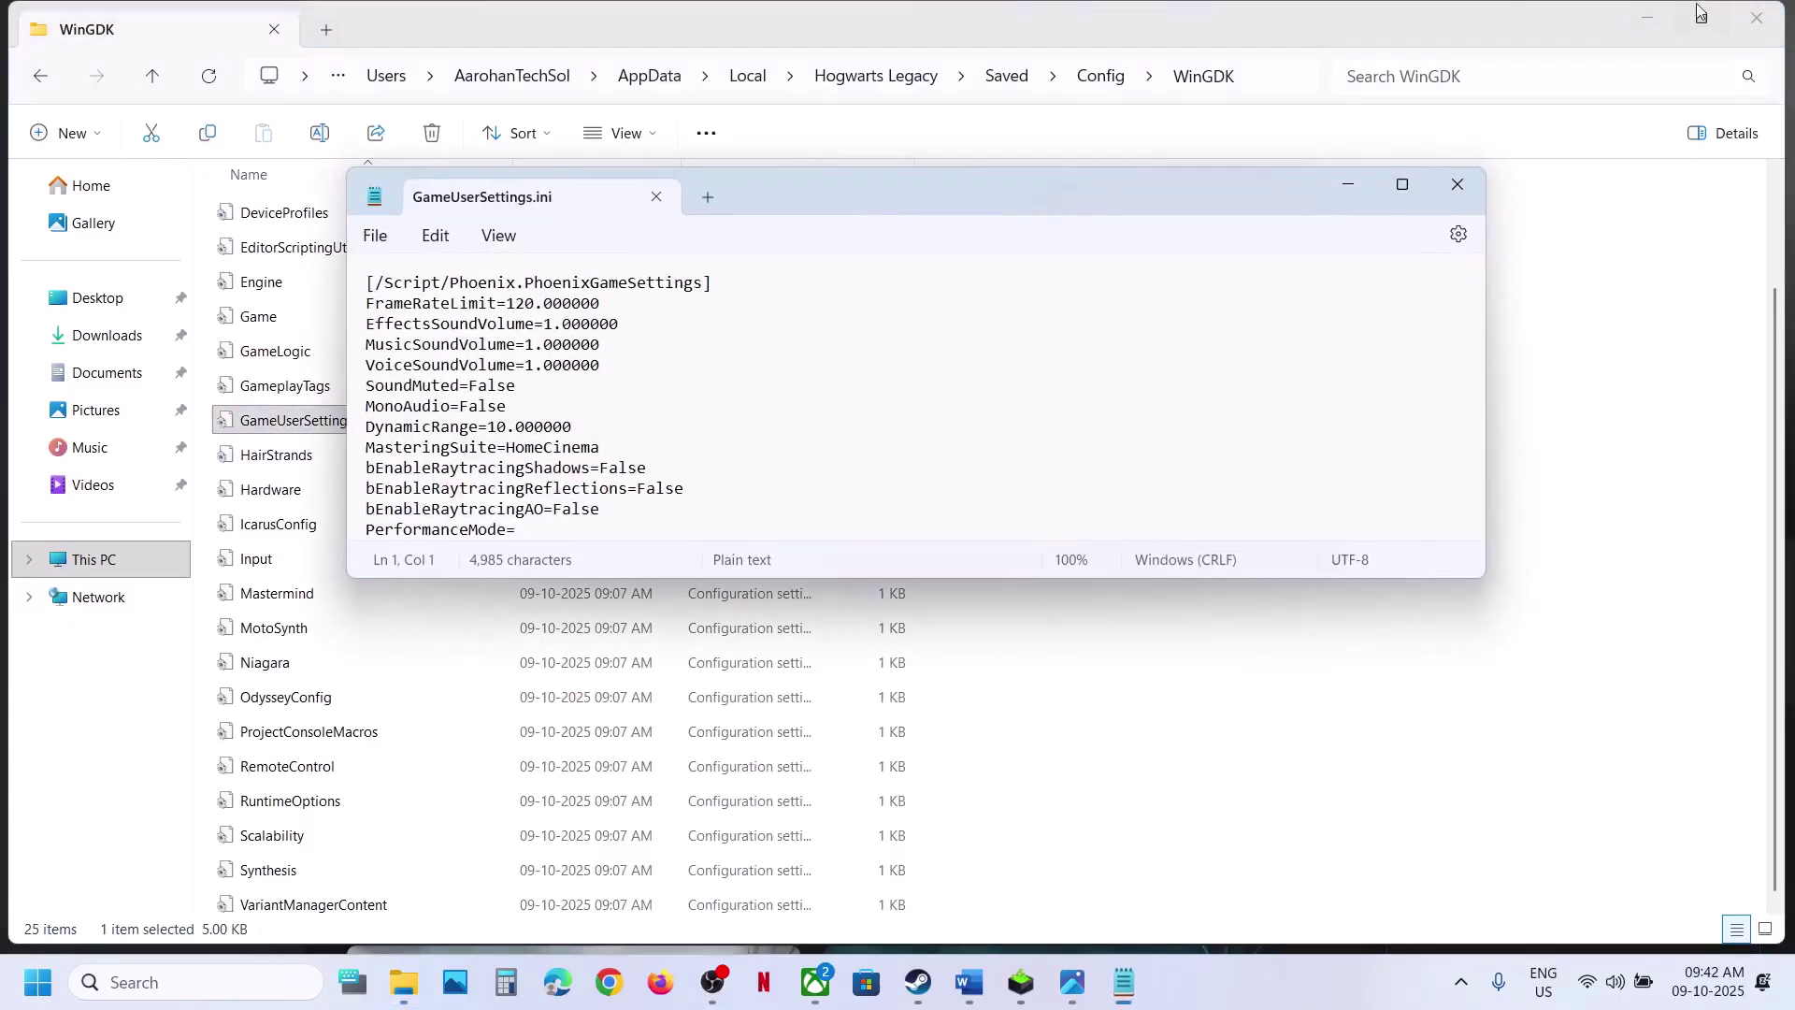
pyautogui.click(1656, 17)
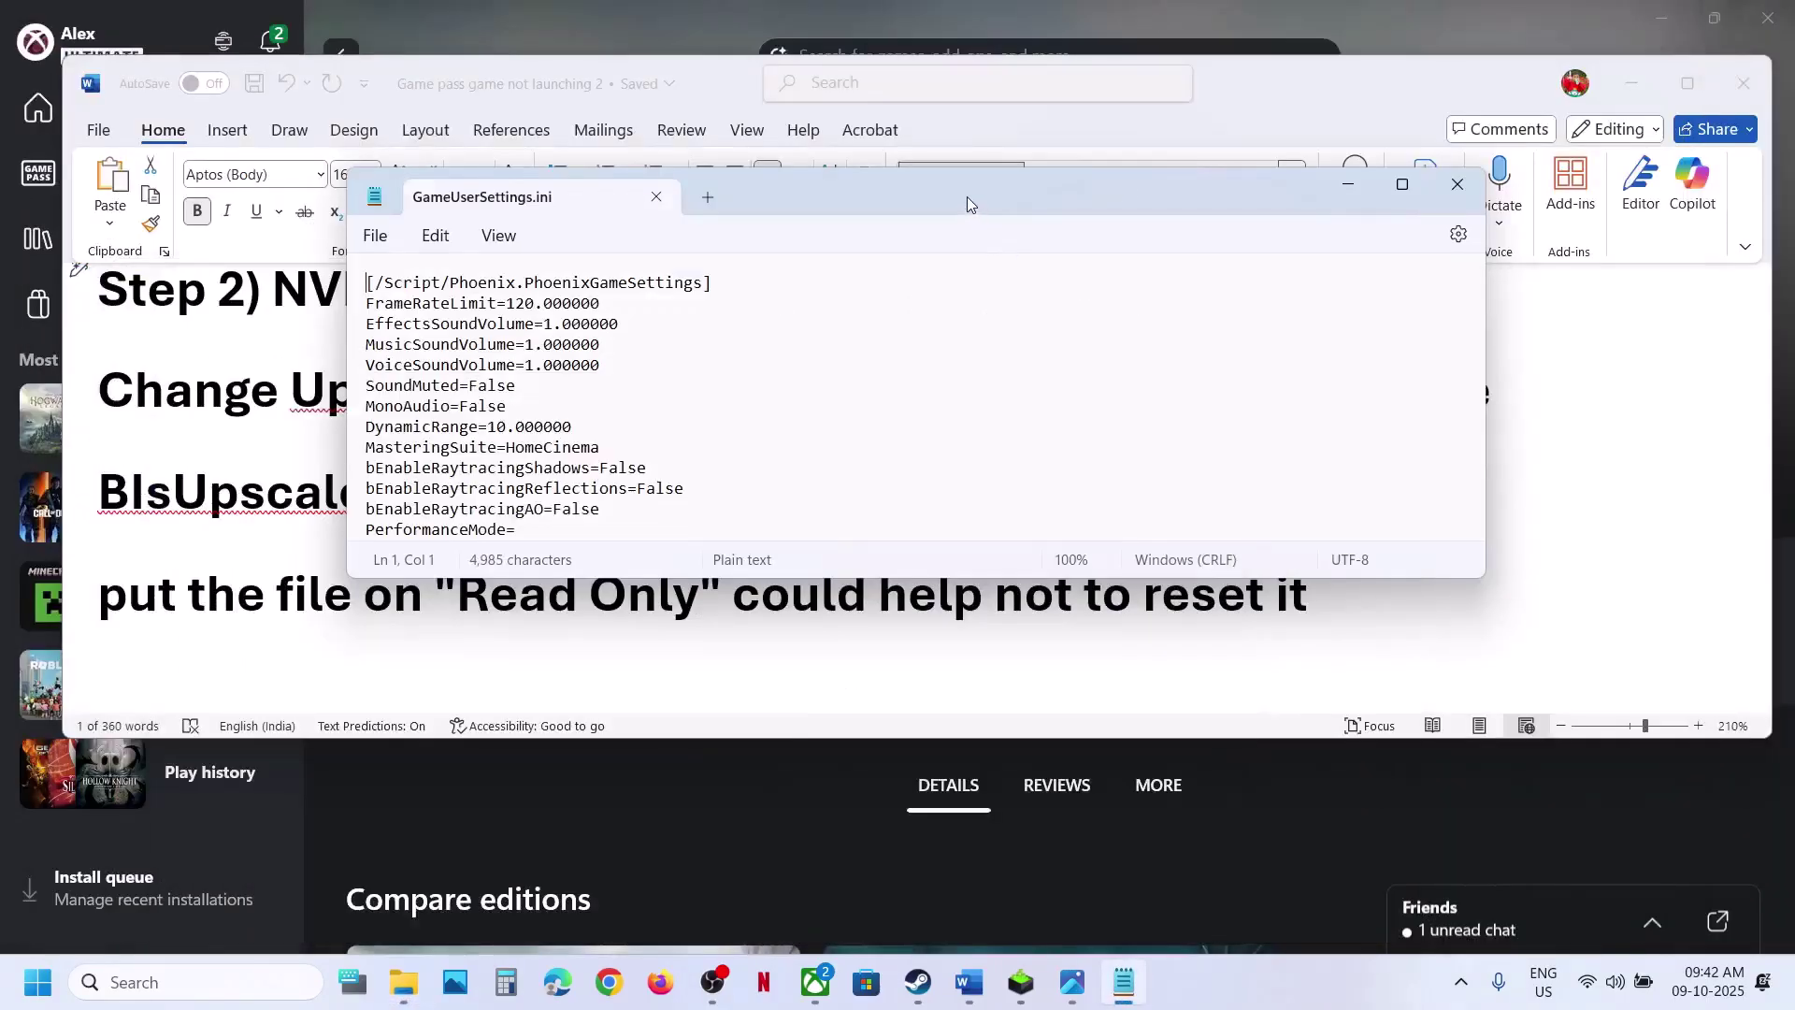
pyautogui.moveTo(966, 197); pyautogui.dragTo(1181, 463)
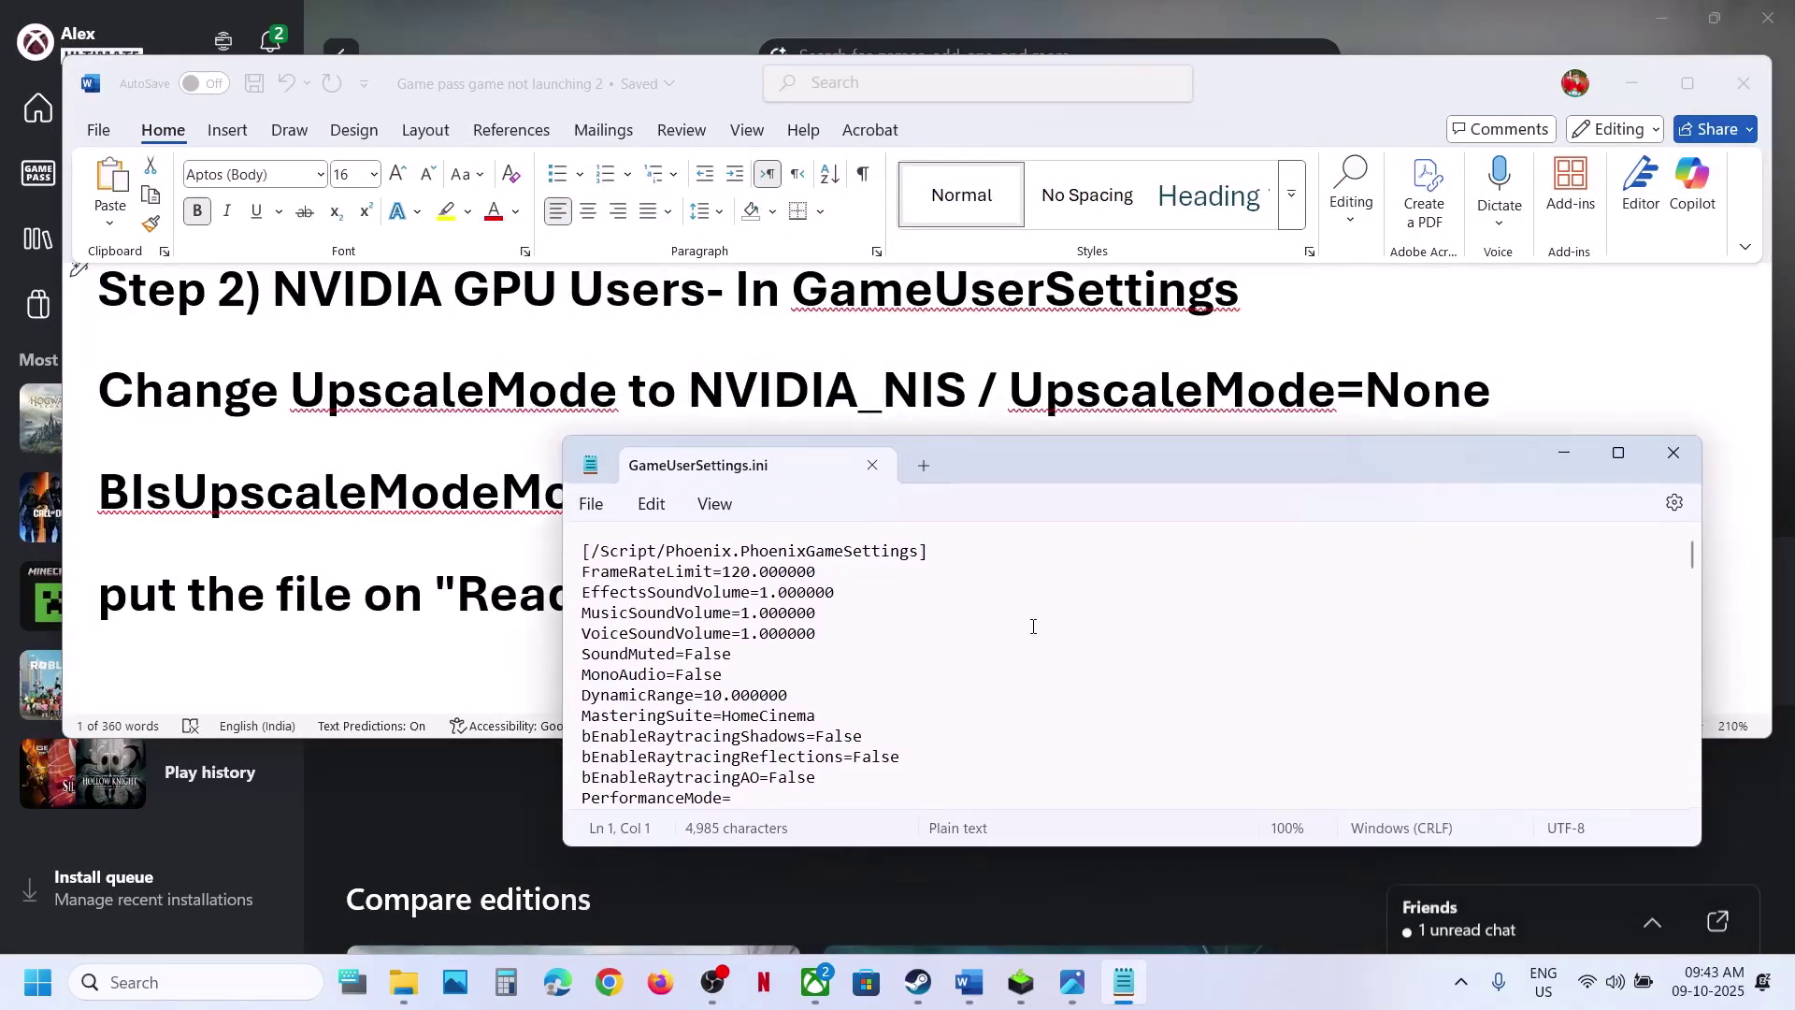
# Step: Search the settings file for "upsca" and set UpscaleMode to NVIDIA_NIS
pyautogui.hotkey('ctrl', 'f')
pyautogui.press('Return')
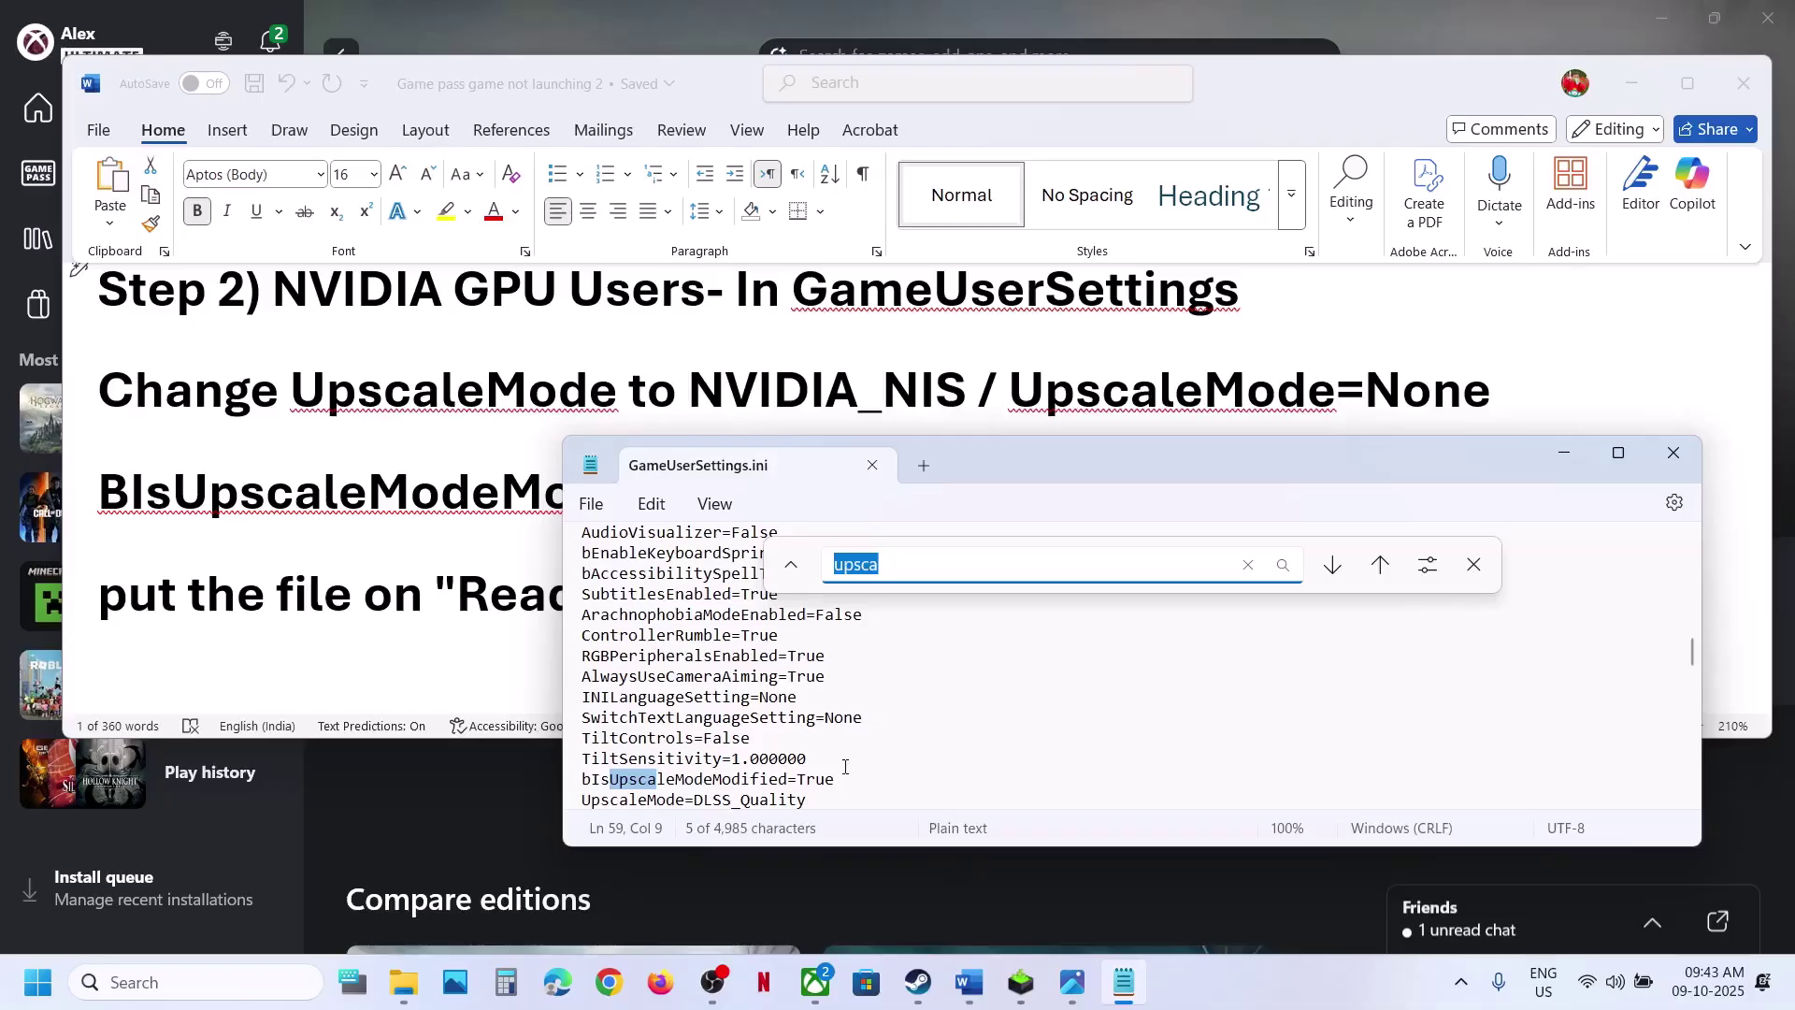
pyautogui.scroll(-1, 845, 767)
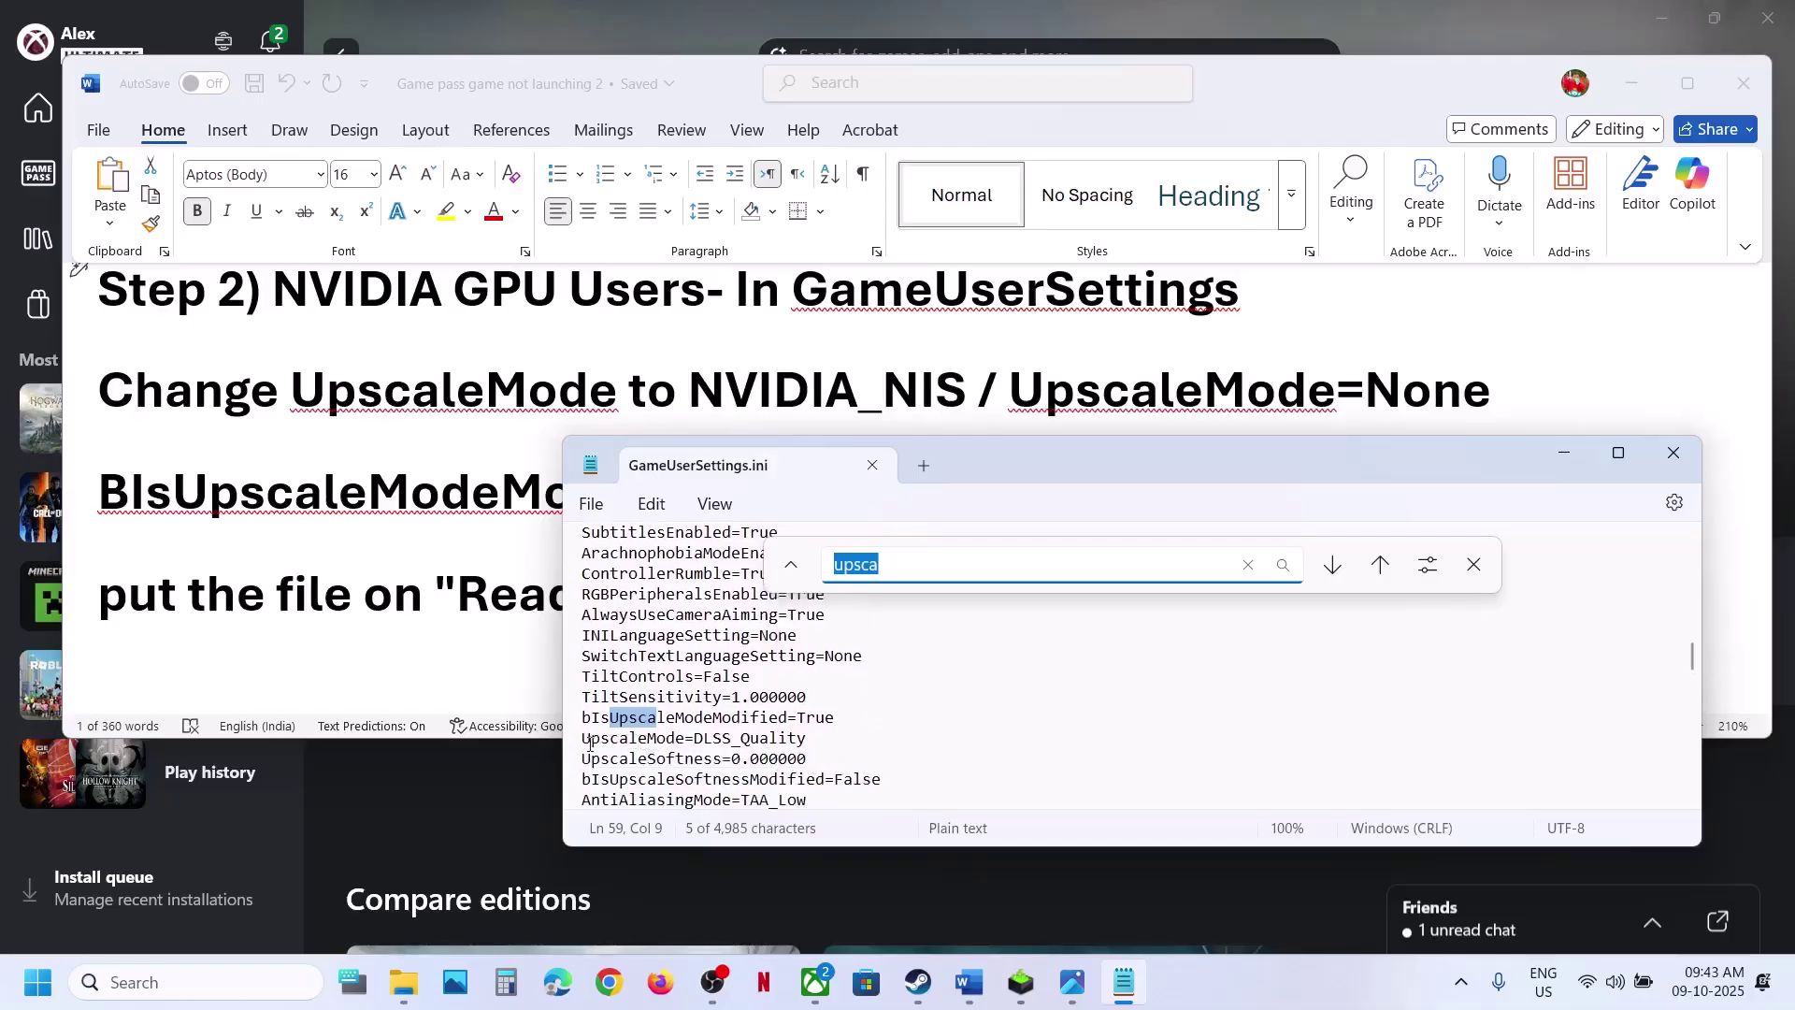
pyautogui.moveTo(583, 738); pyautogui.dragTo(696, 741)
pyautogui.click(808, 739)
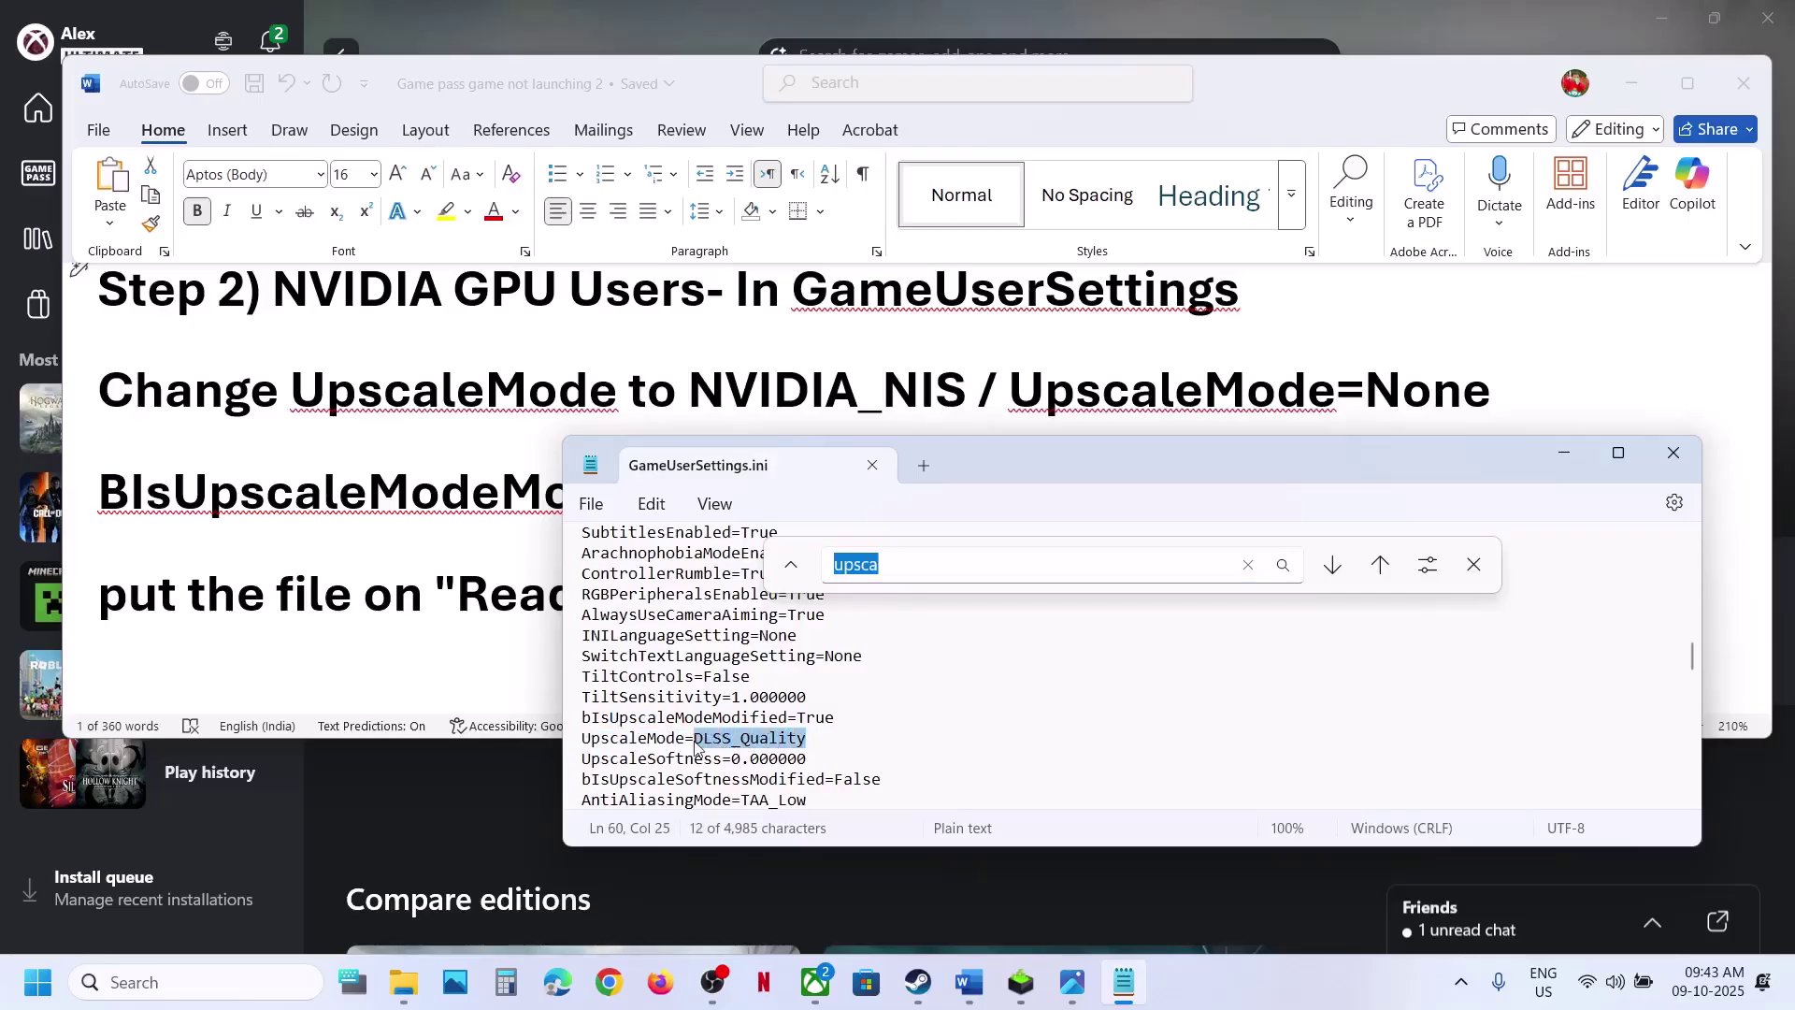
pyautogui.write('NVIDIA')
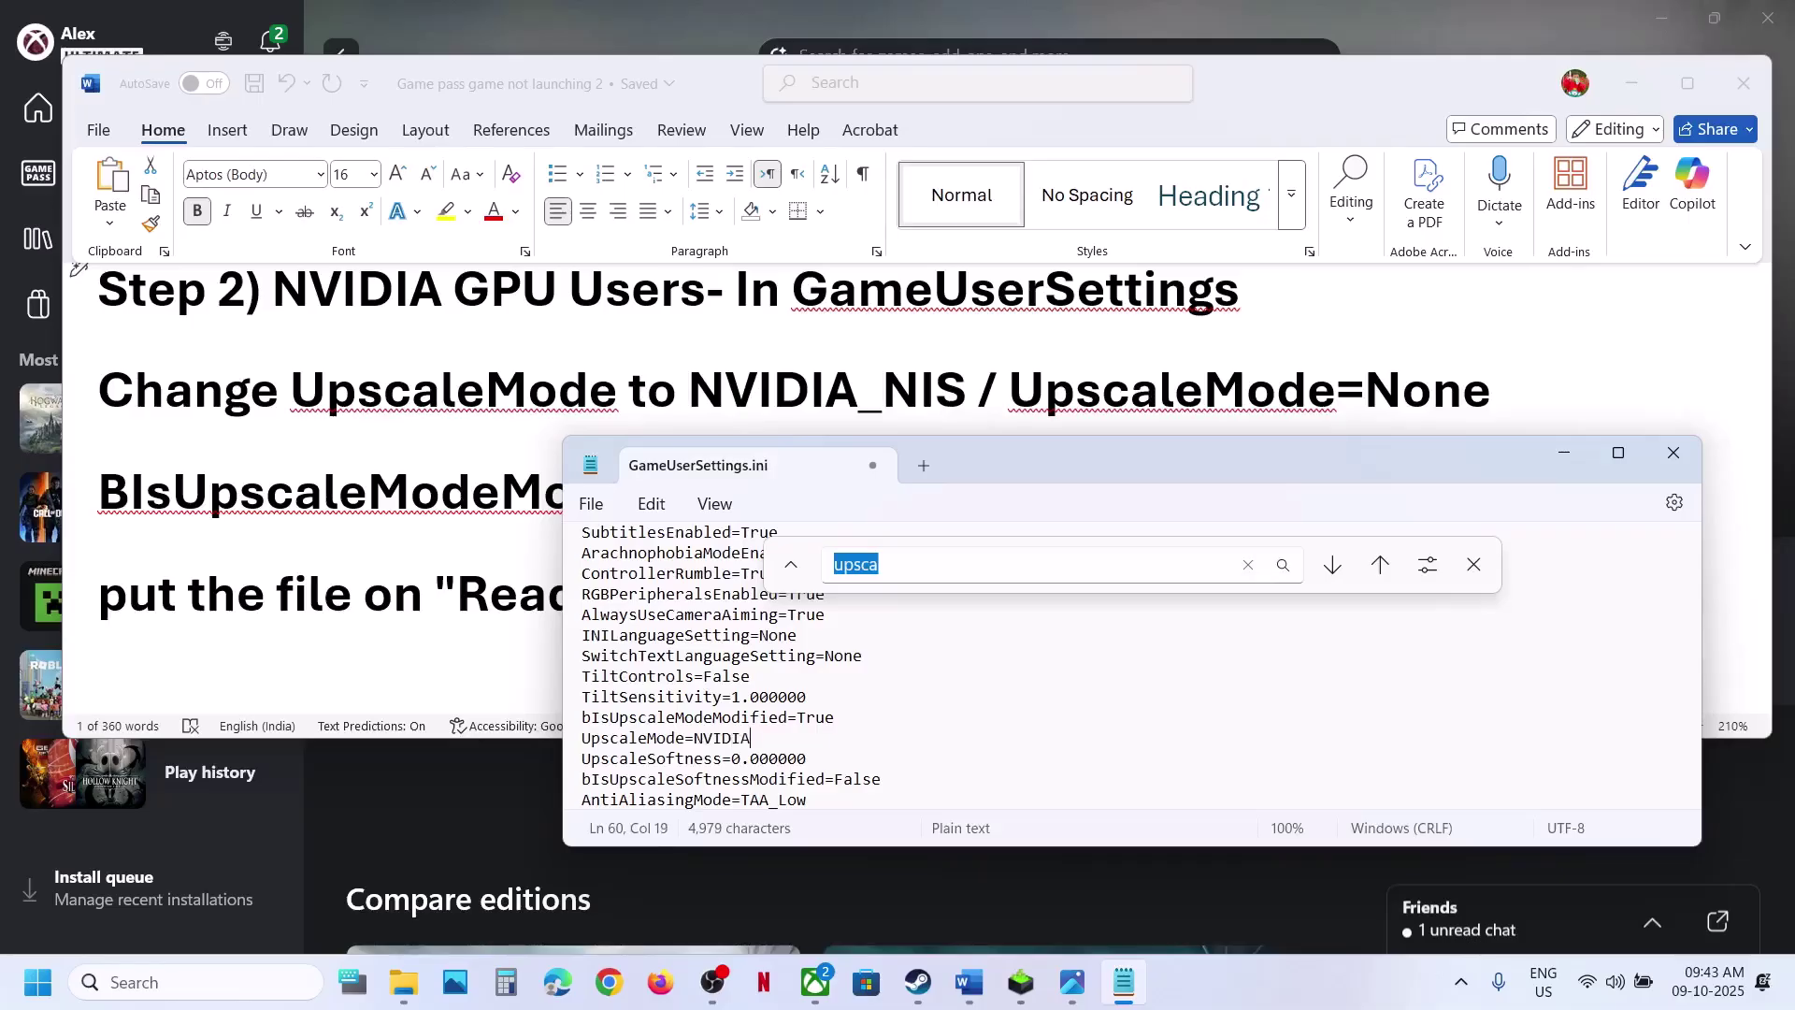
pyautogui.write('_NIS')
# Step: Save the edited GameUserSettings.ini file and close Notepad
pyautogui.moveTo(800, 739); pyautogui.dragTo(703, 739)
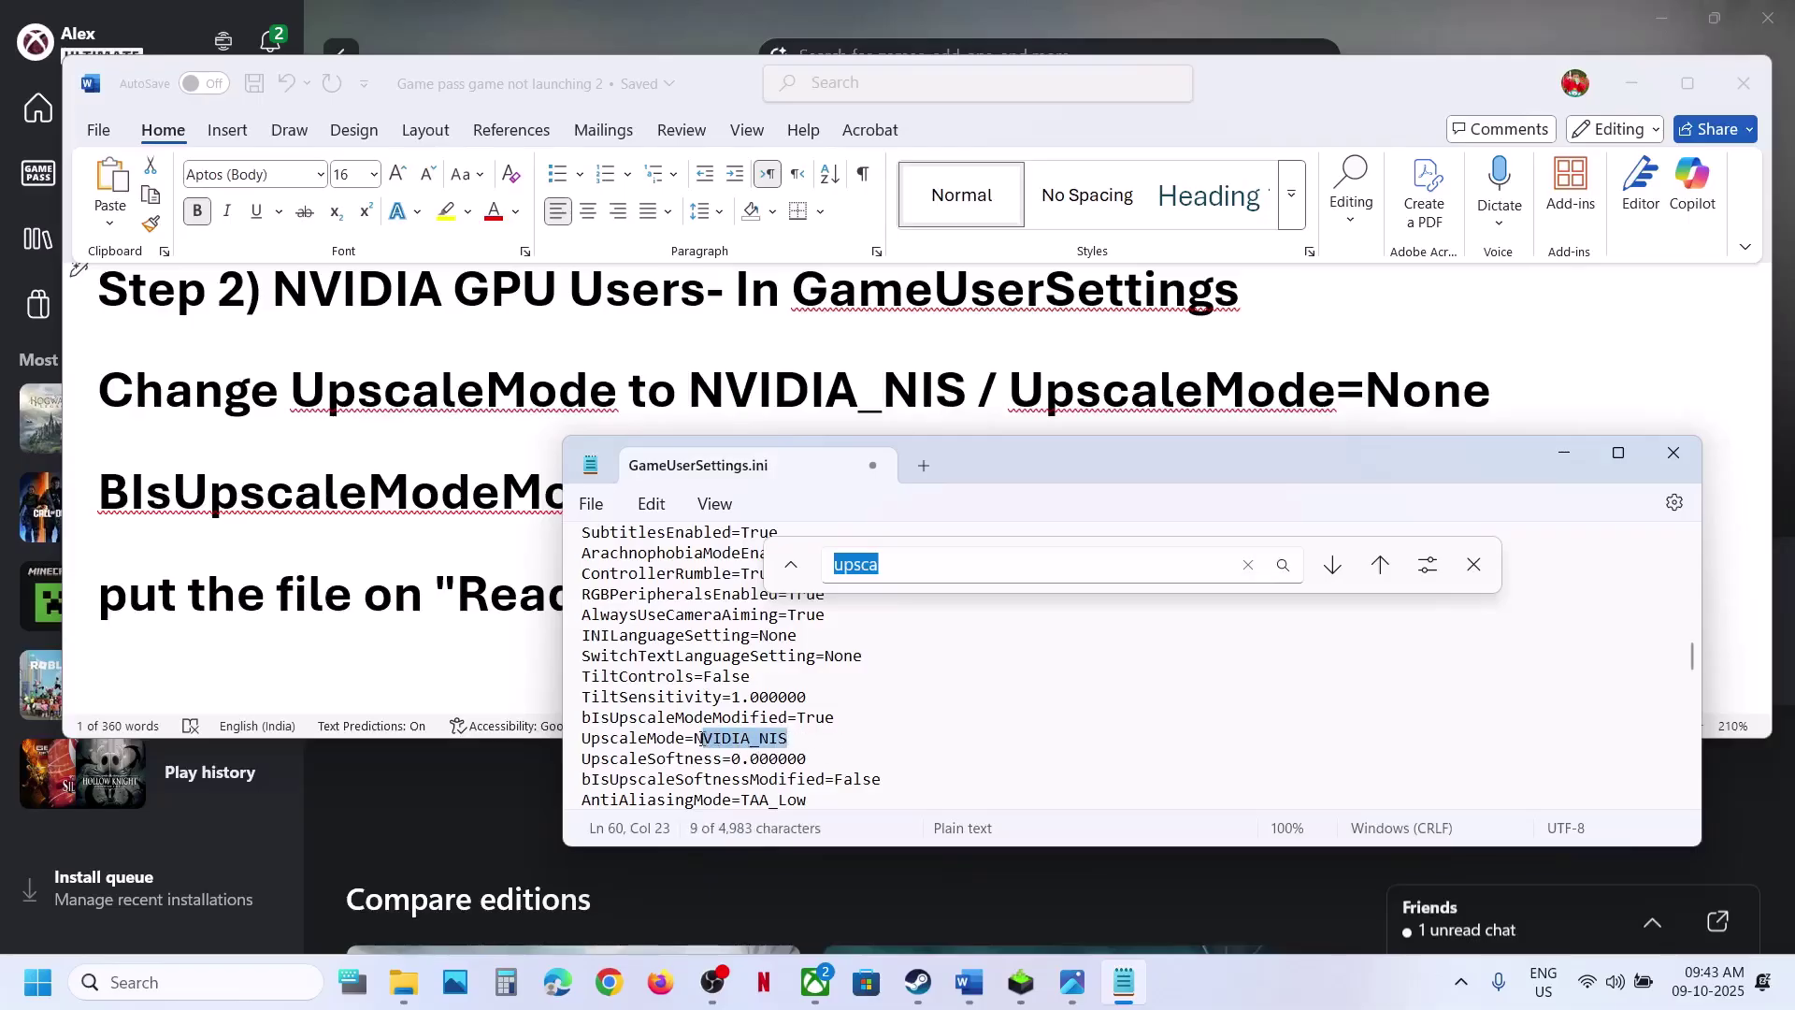
pyautogui.click(591, 504)
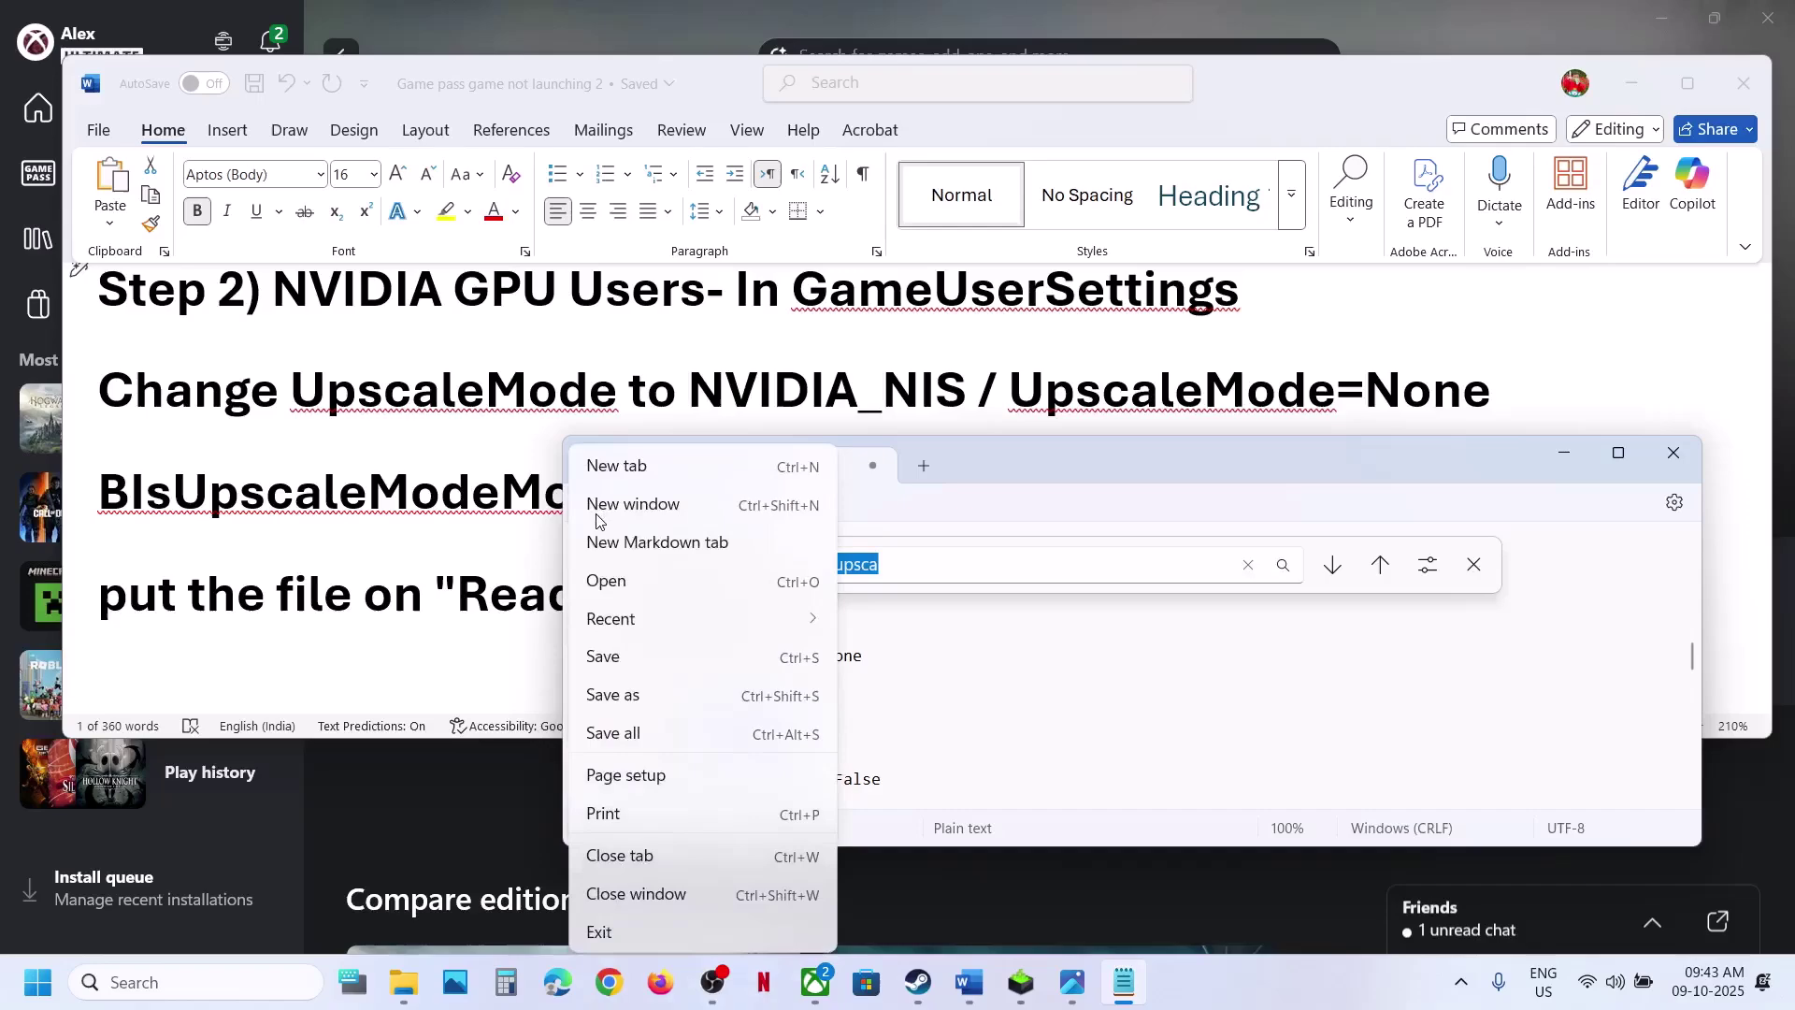
pyautogui.click(642, 660)
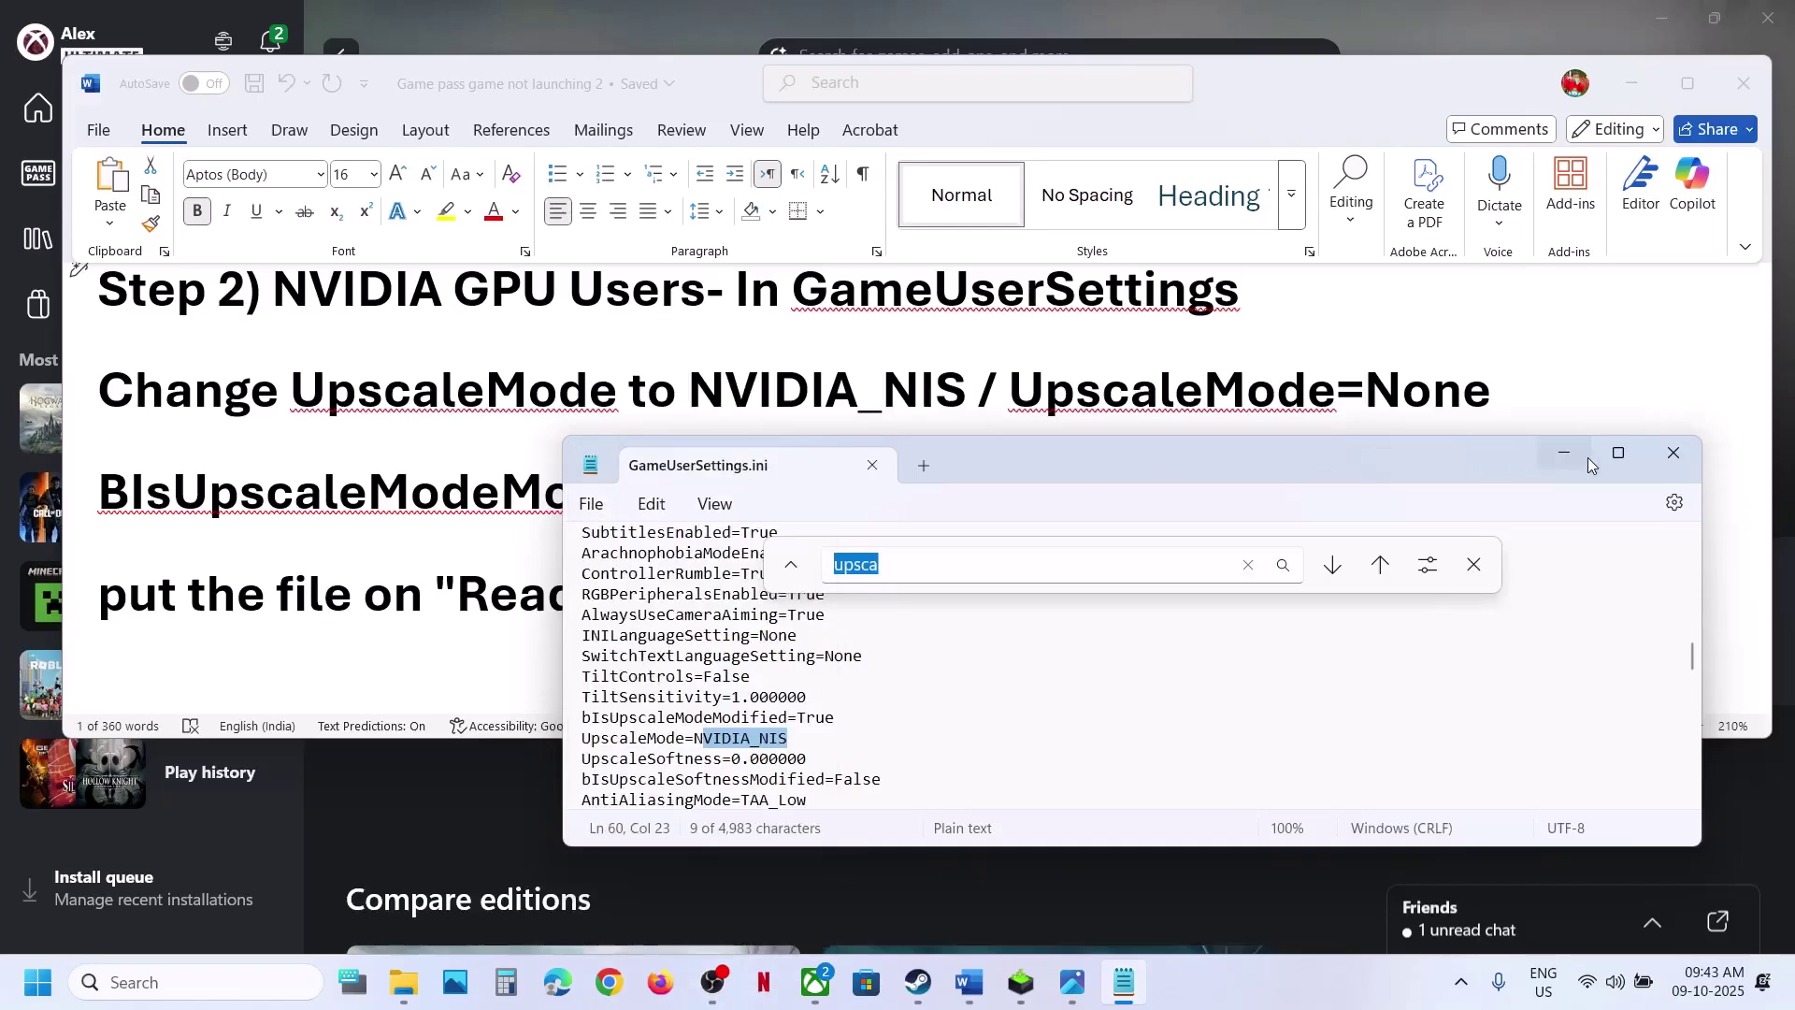
pyautogui.click(1673, 453)
# Step: Return to the WinGDK folder and apply the Read-only attribute to the GameUserSettings file
pyautogui.click(403, 981)
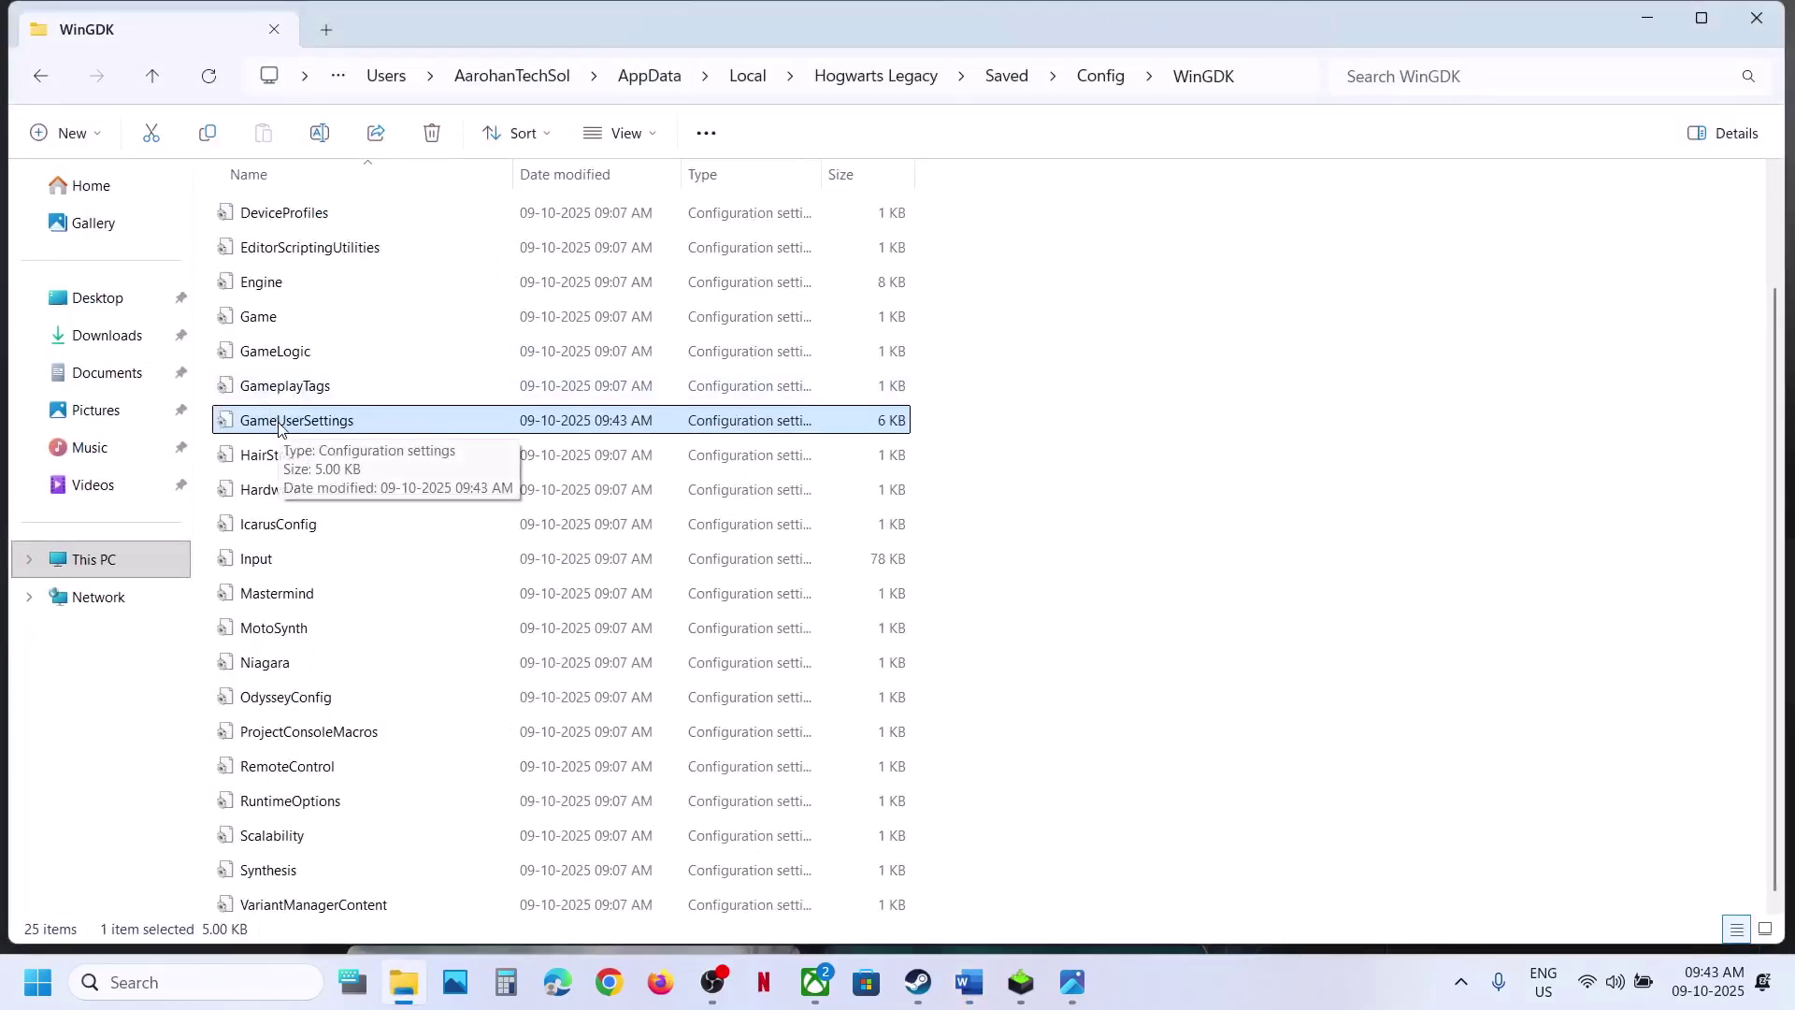
pyautogui.rightClick(277, 423)
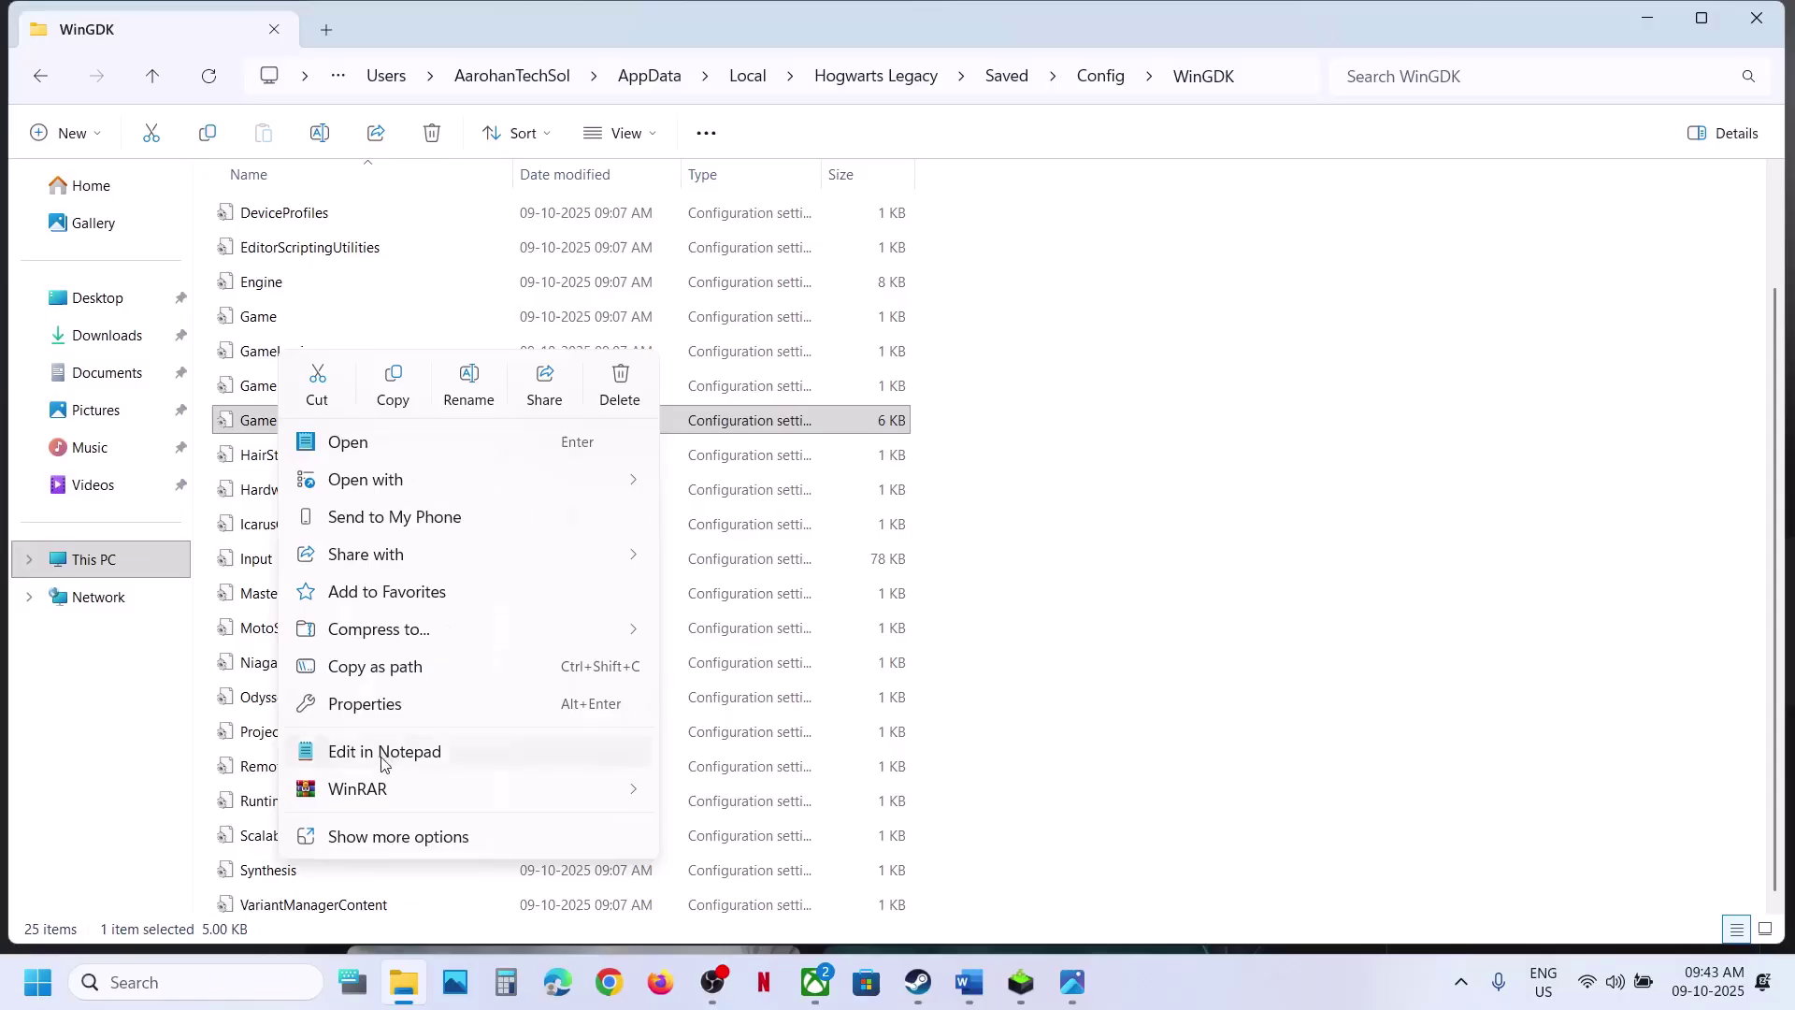
pyautogui.click(365, 709)
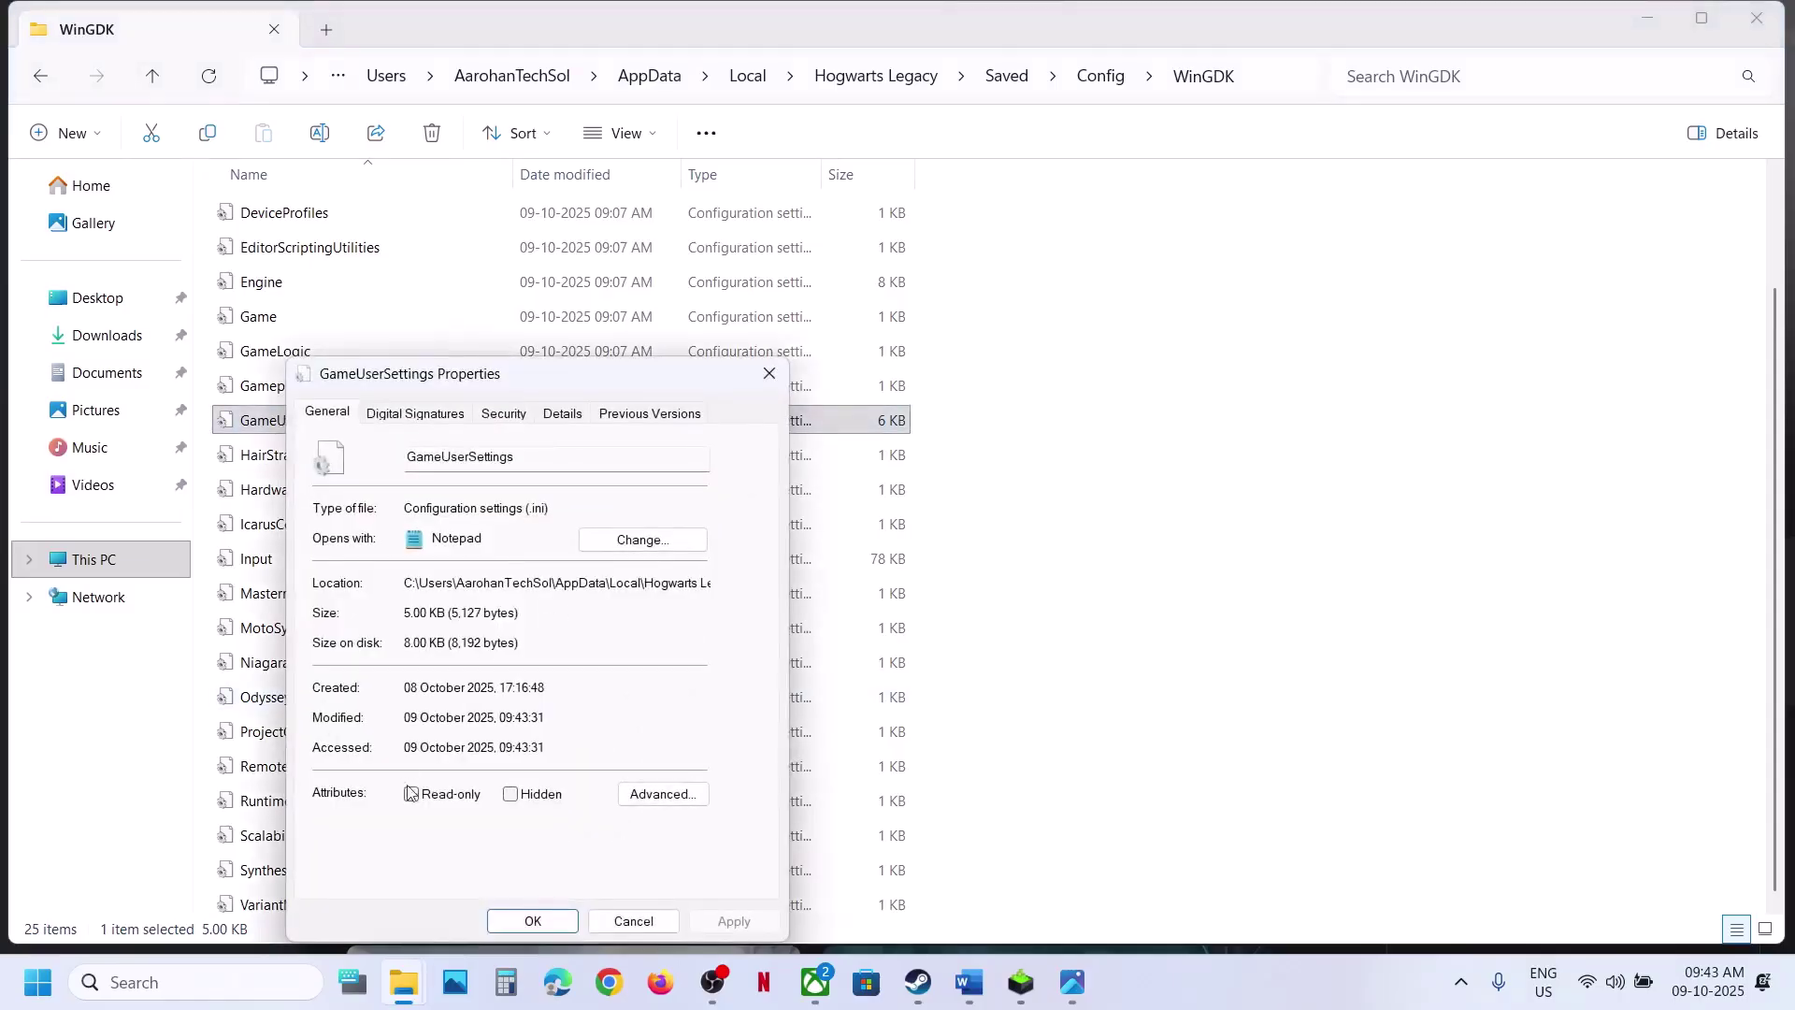
pyautogui.click(412, 794)
pyautogui.click(710, 921)
pyautogui.click(533, 922)
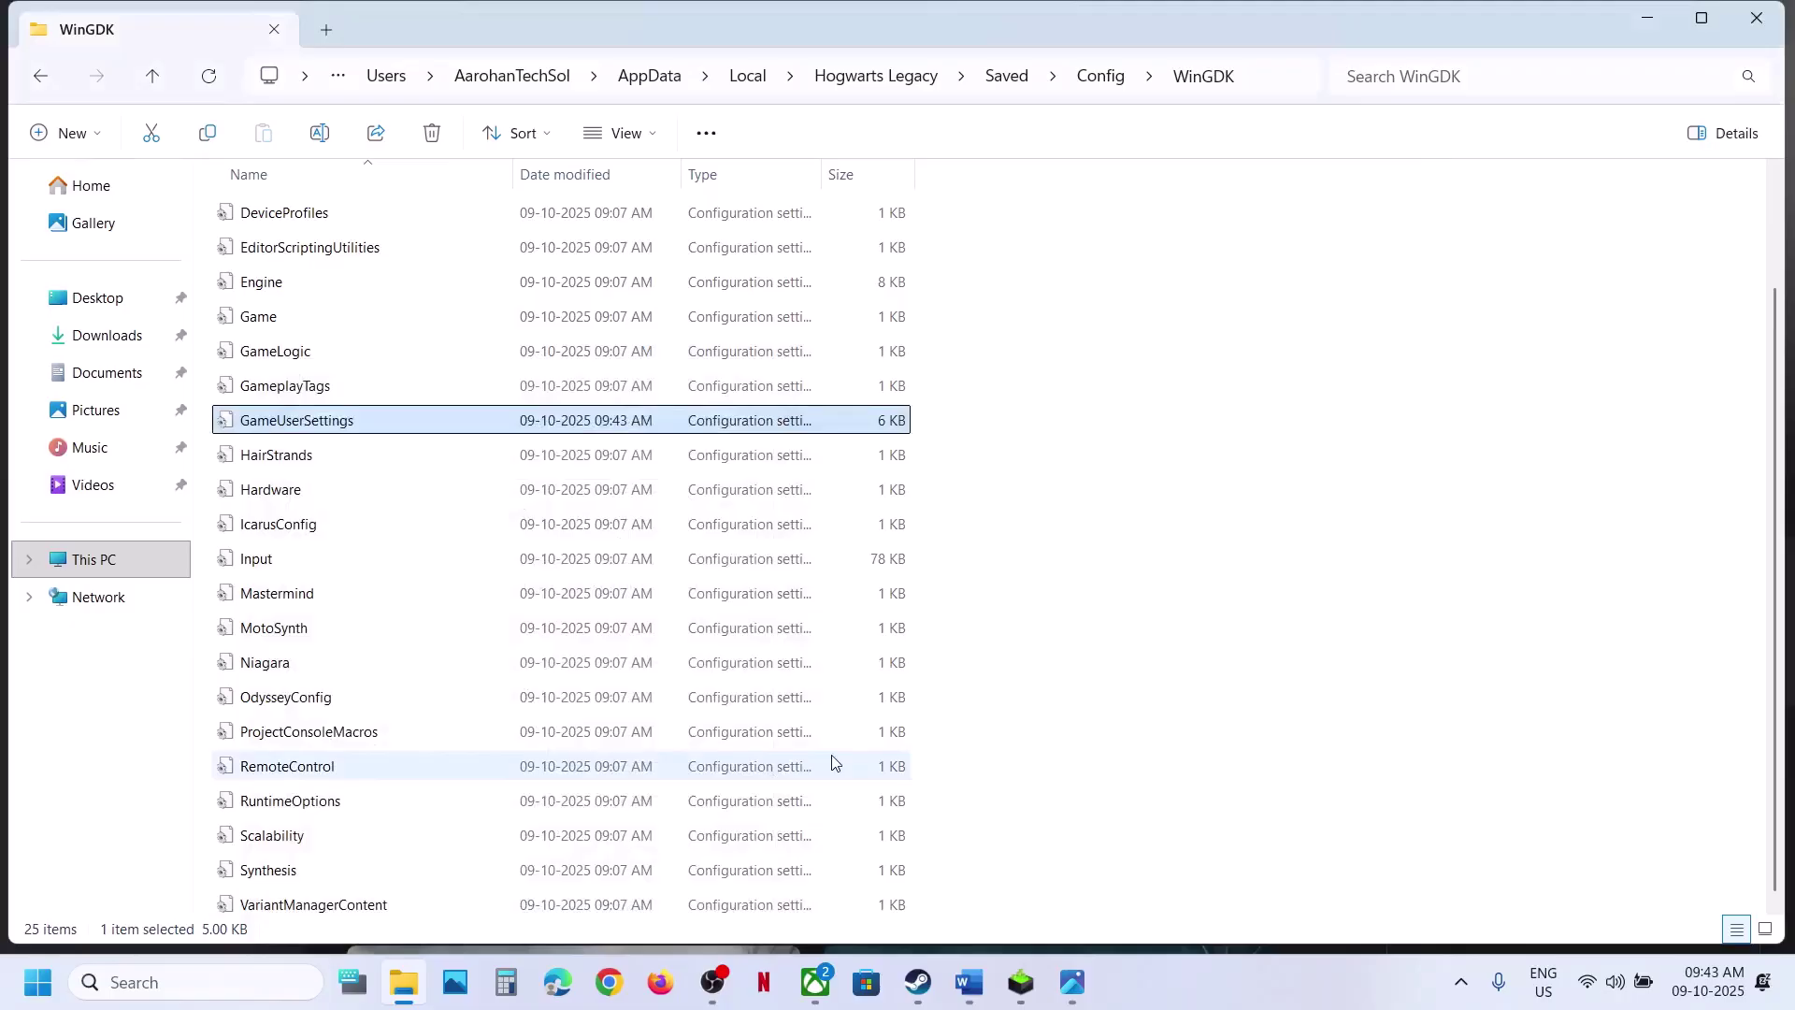
# Step: Remove the Read-only attribute from the GameUserSettings file in the WinGDK folder and apply the change
pyautogui.rightClick(340, 421)
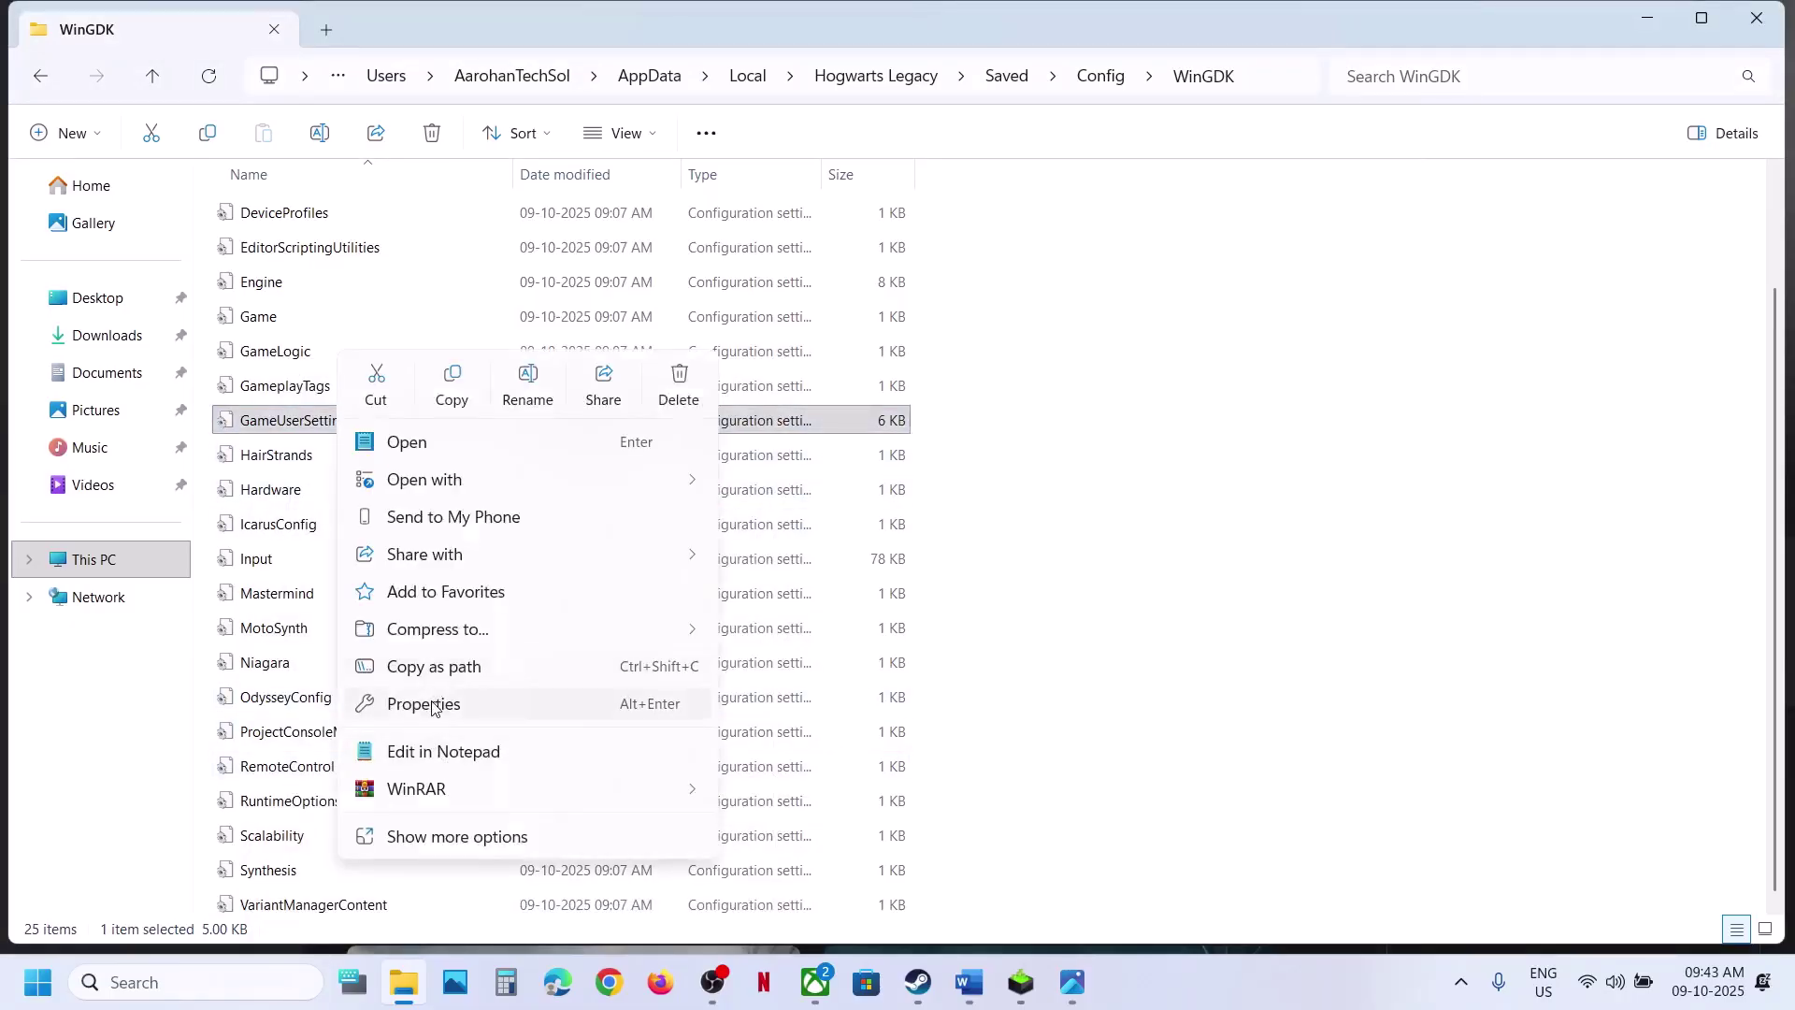
pyautogui.click(432, 703)
pyautogui.click(470, 793)
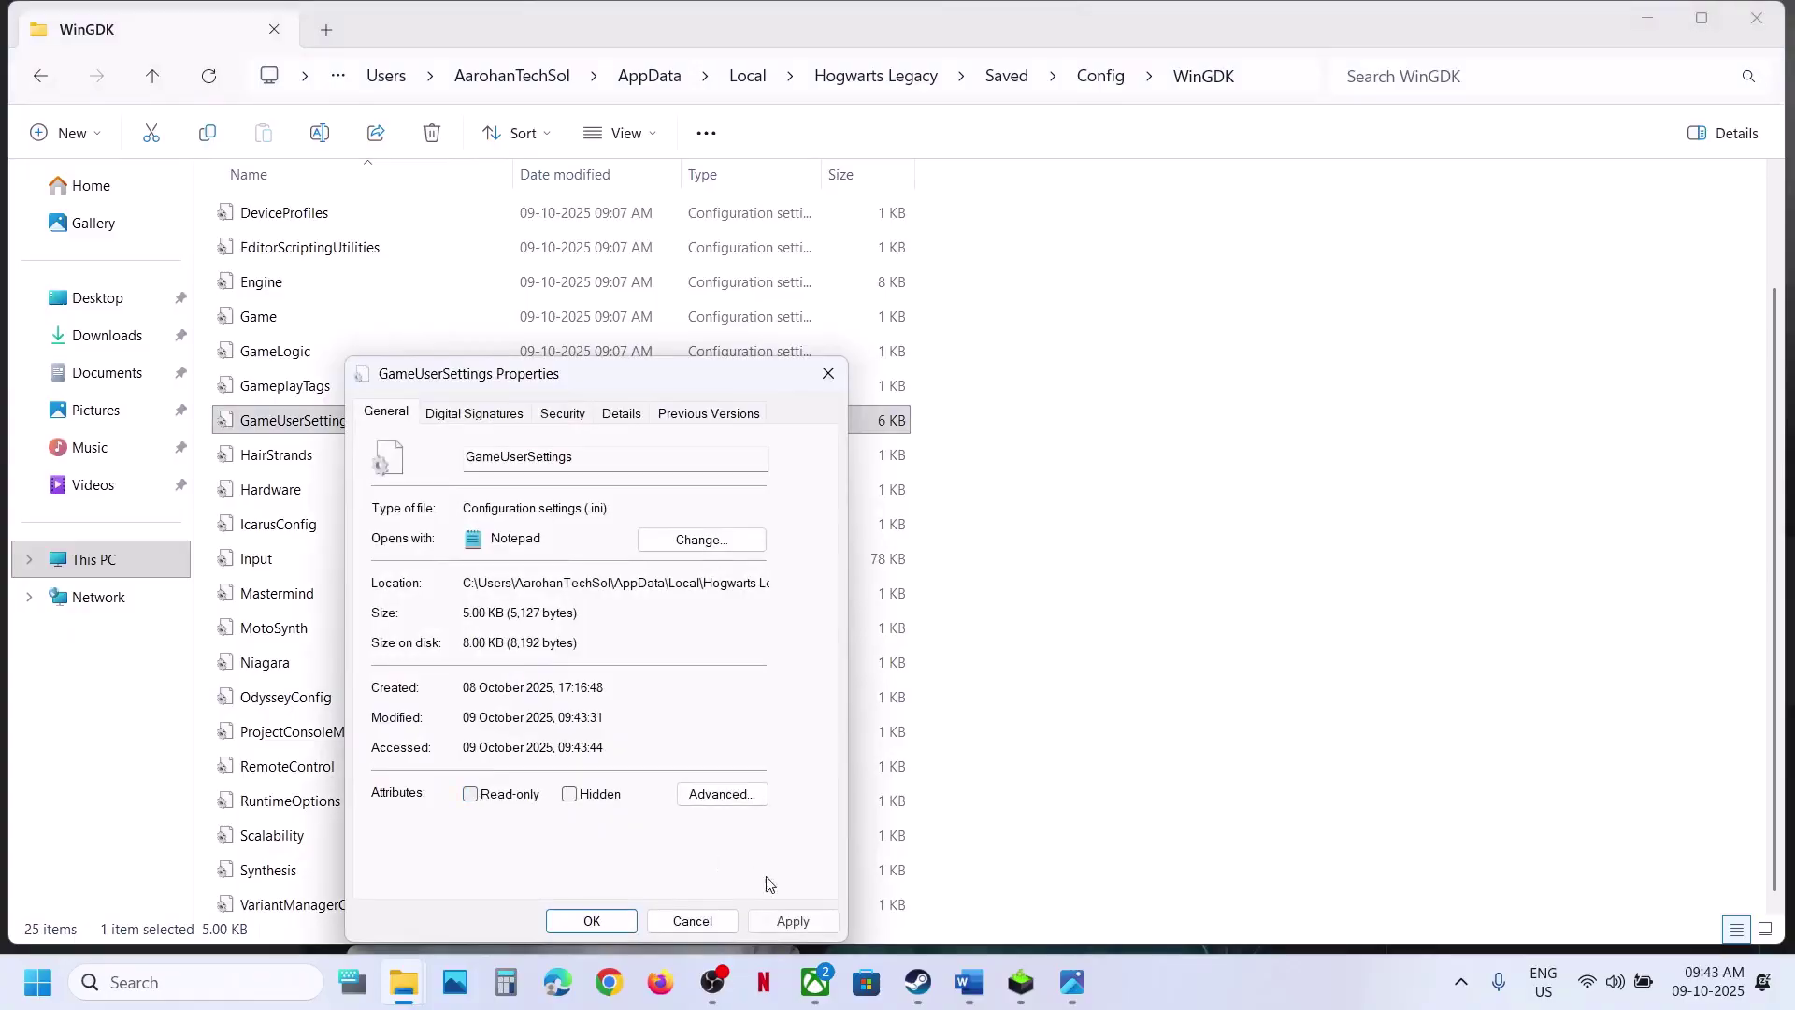
pyautogui.click(793, 921)
pyautogui.click(592, 920)
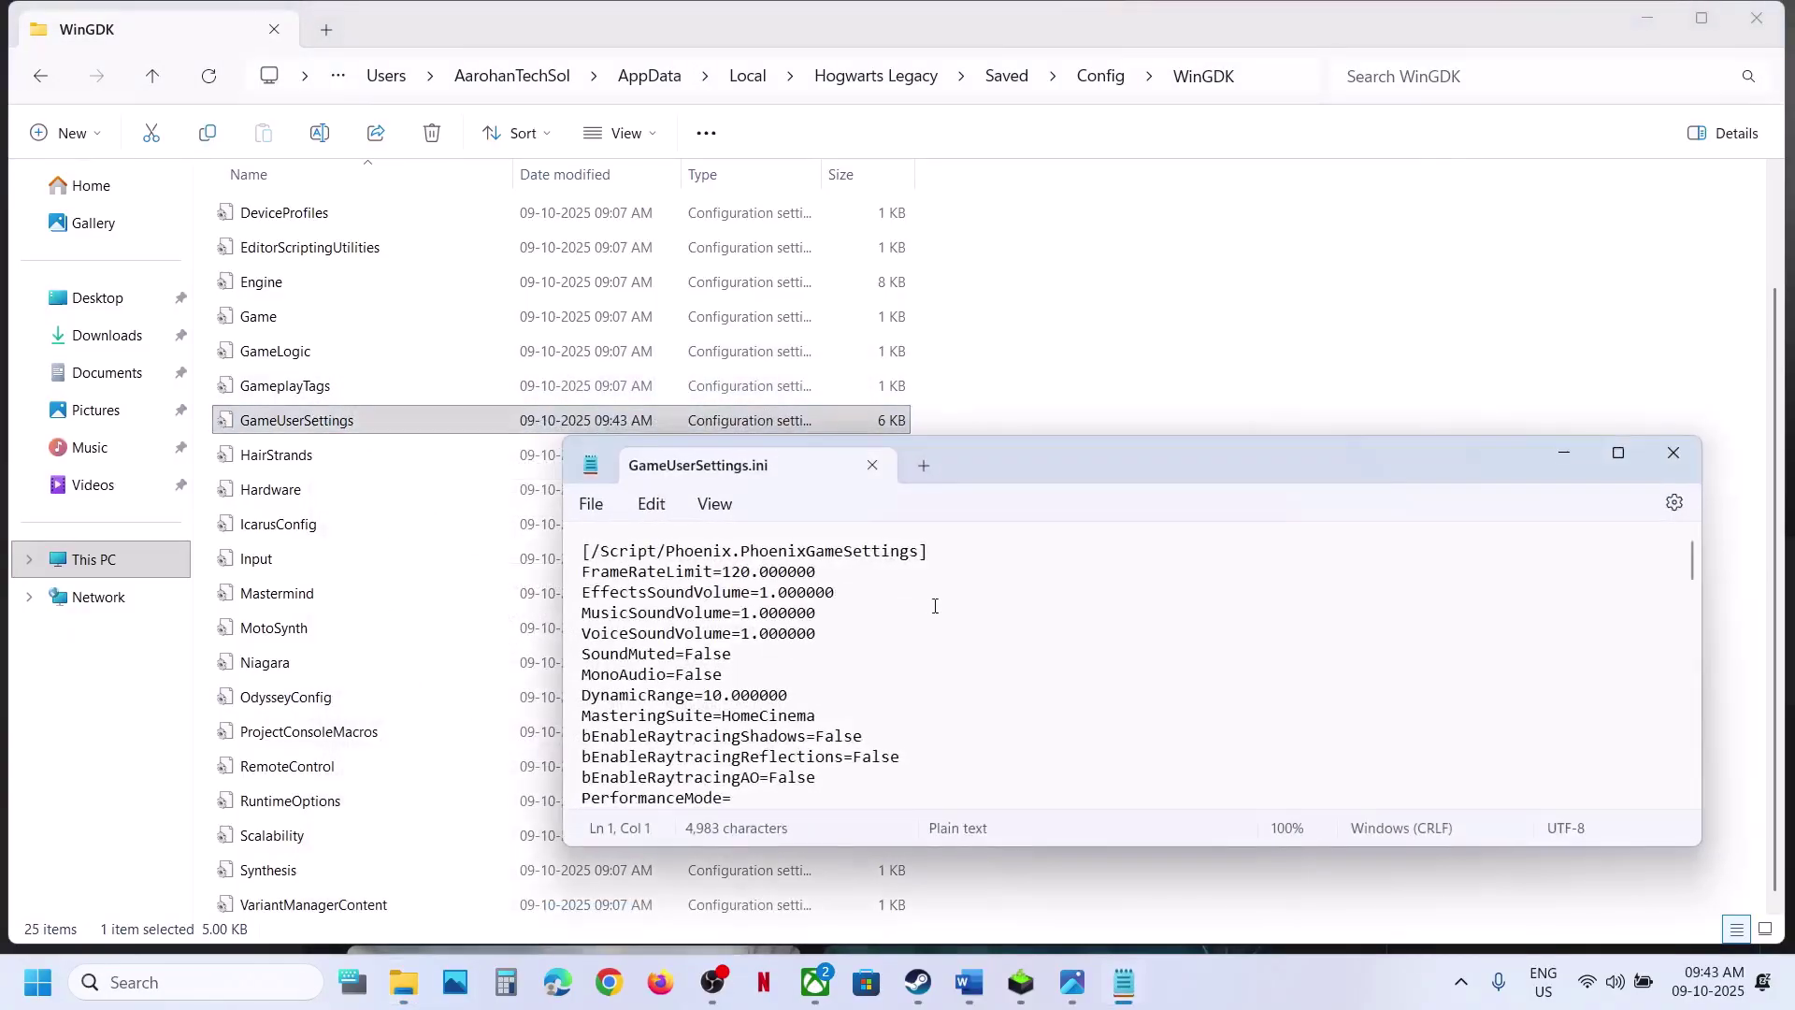
# Step: Search GameUserSettings.ini for "upsca", set UpscaleMode to None, and save the file
pyautogui.hotkey('ctrl', 'f')
pyautogui.press('Return')
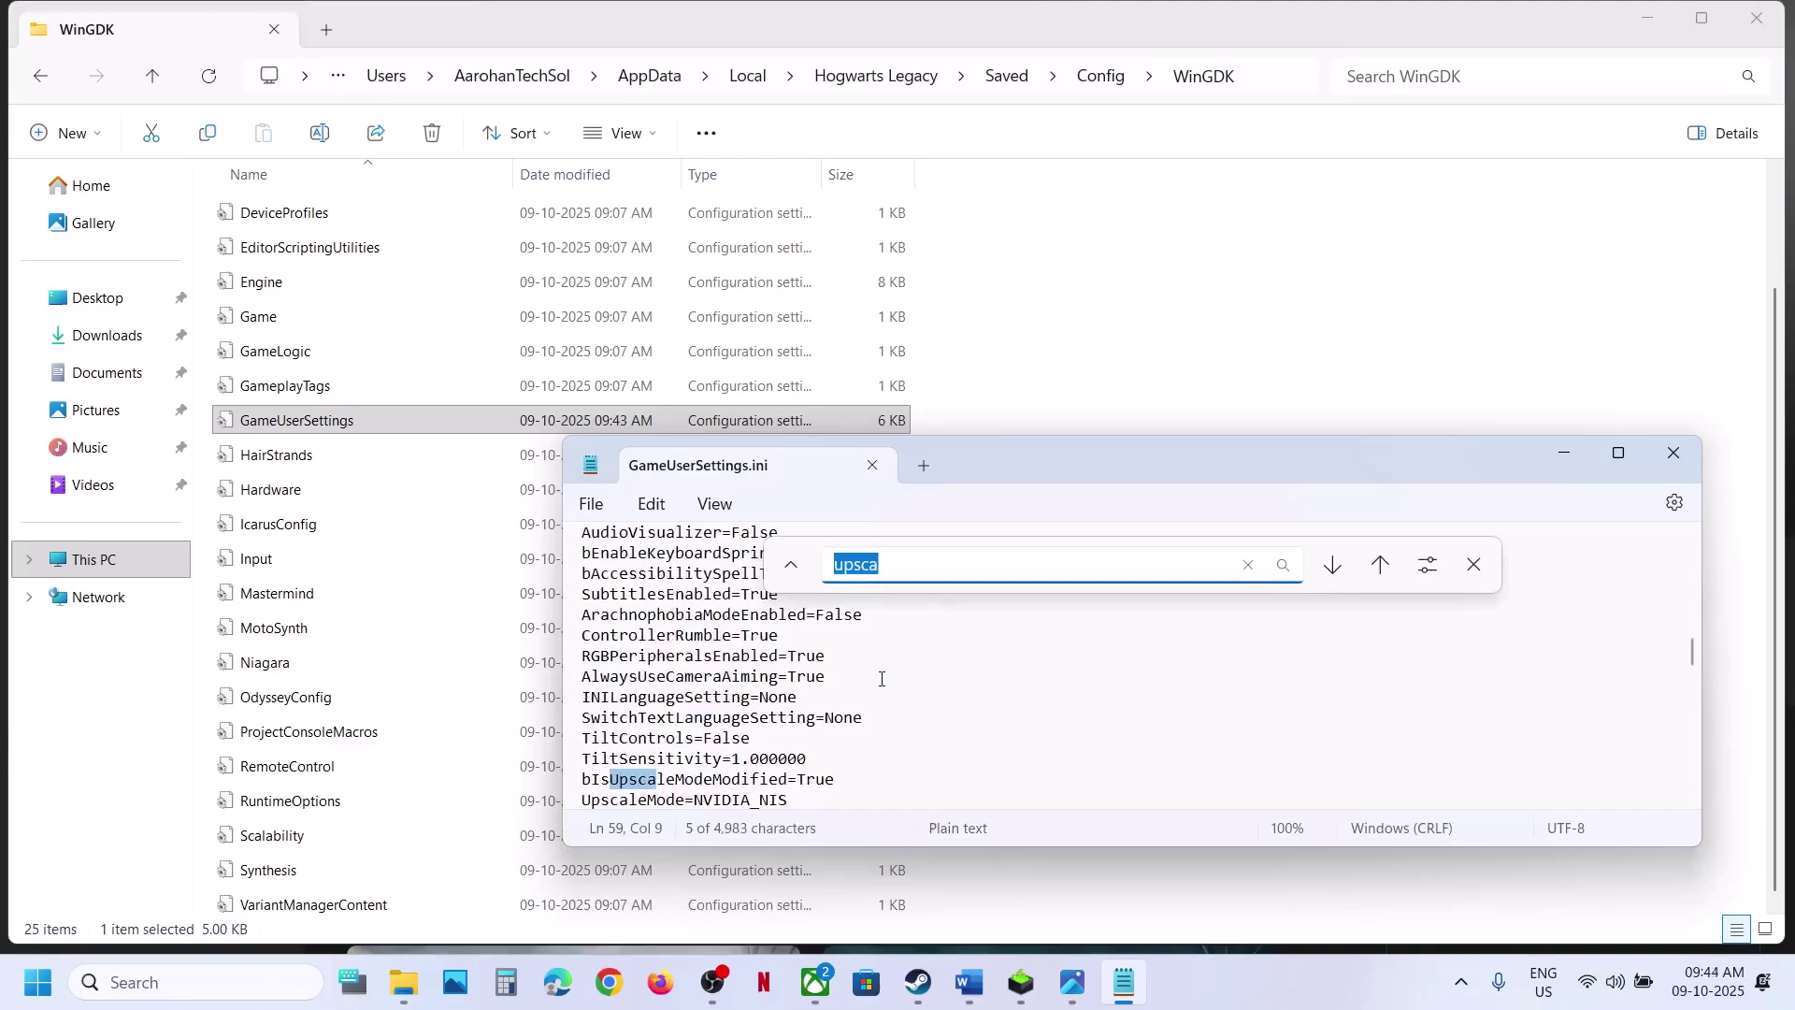
pyautogui.scroll(-2, 881, 679)
pyautogui.click(805, 681)
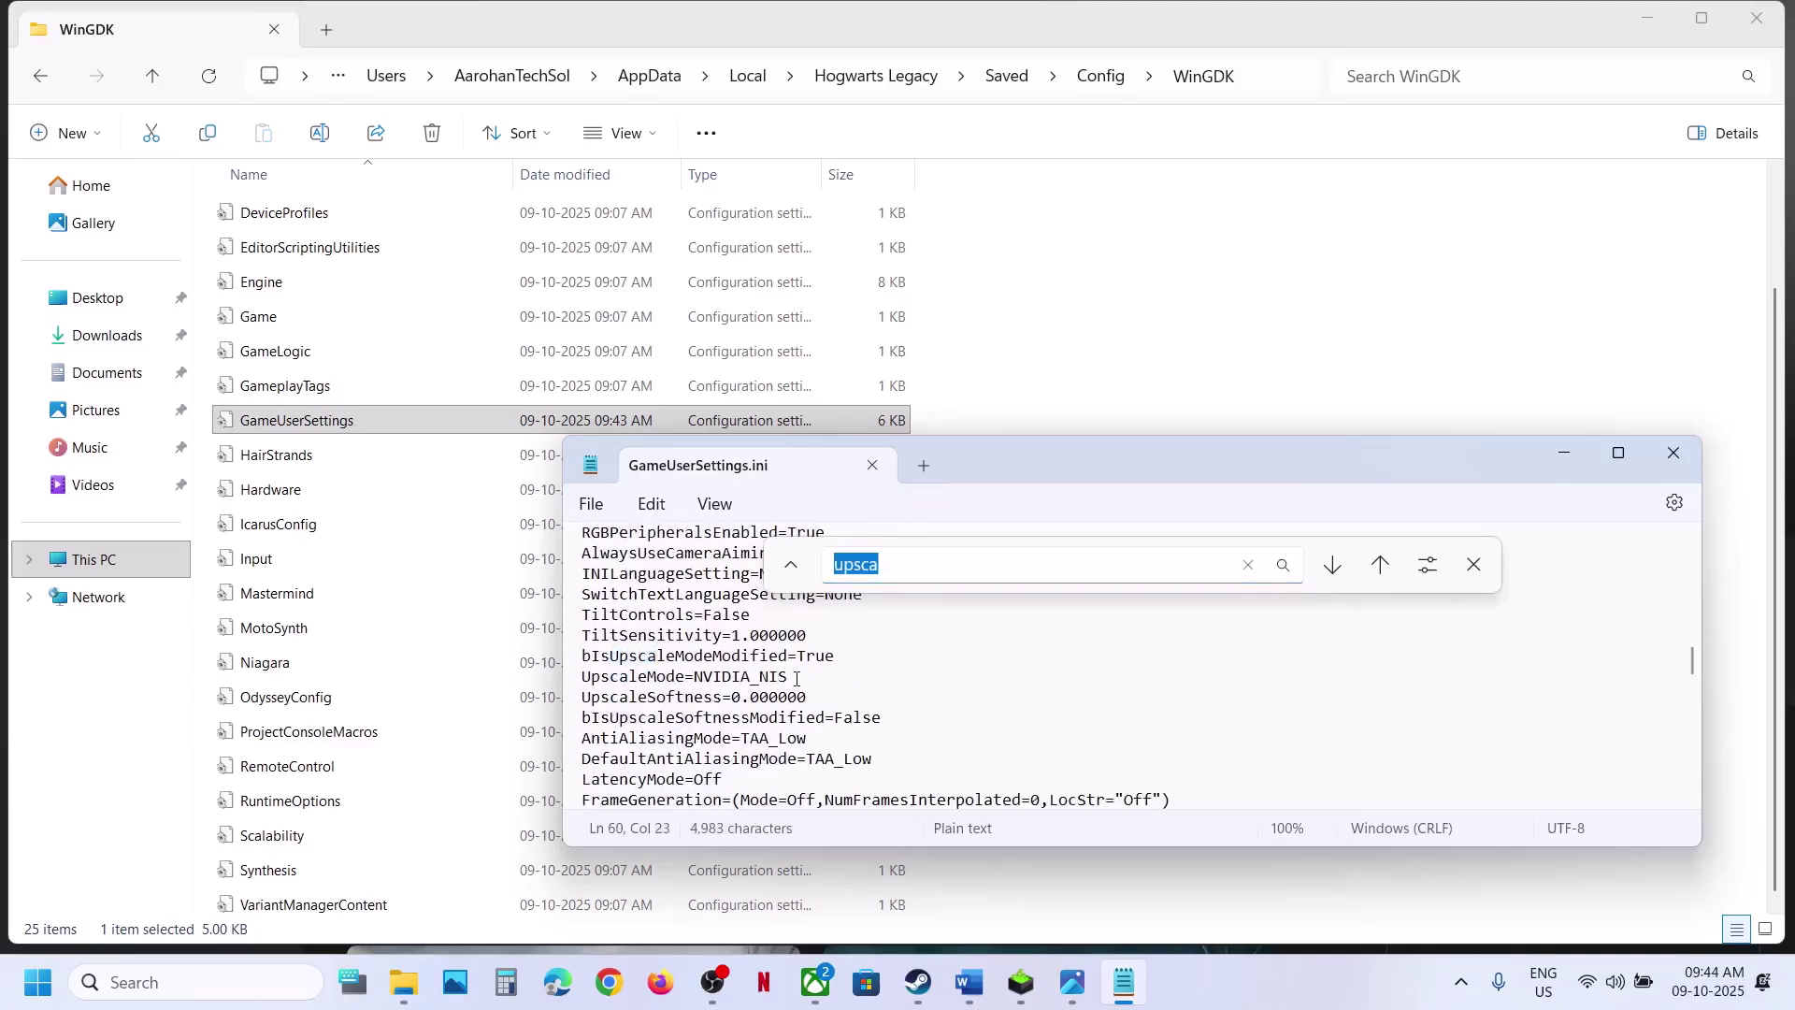
pyautogui.moveTo(796, 679); pyautogui.dragTo(699, 677)
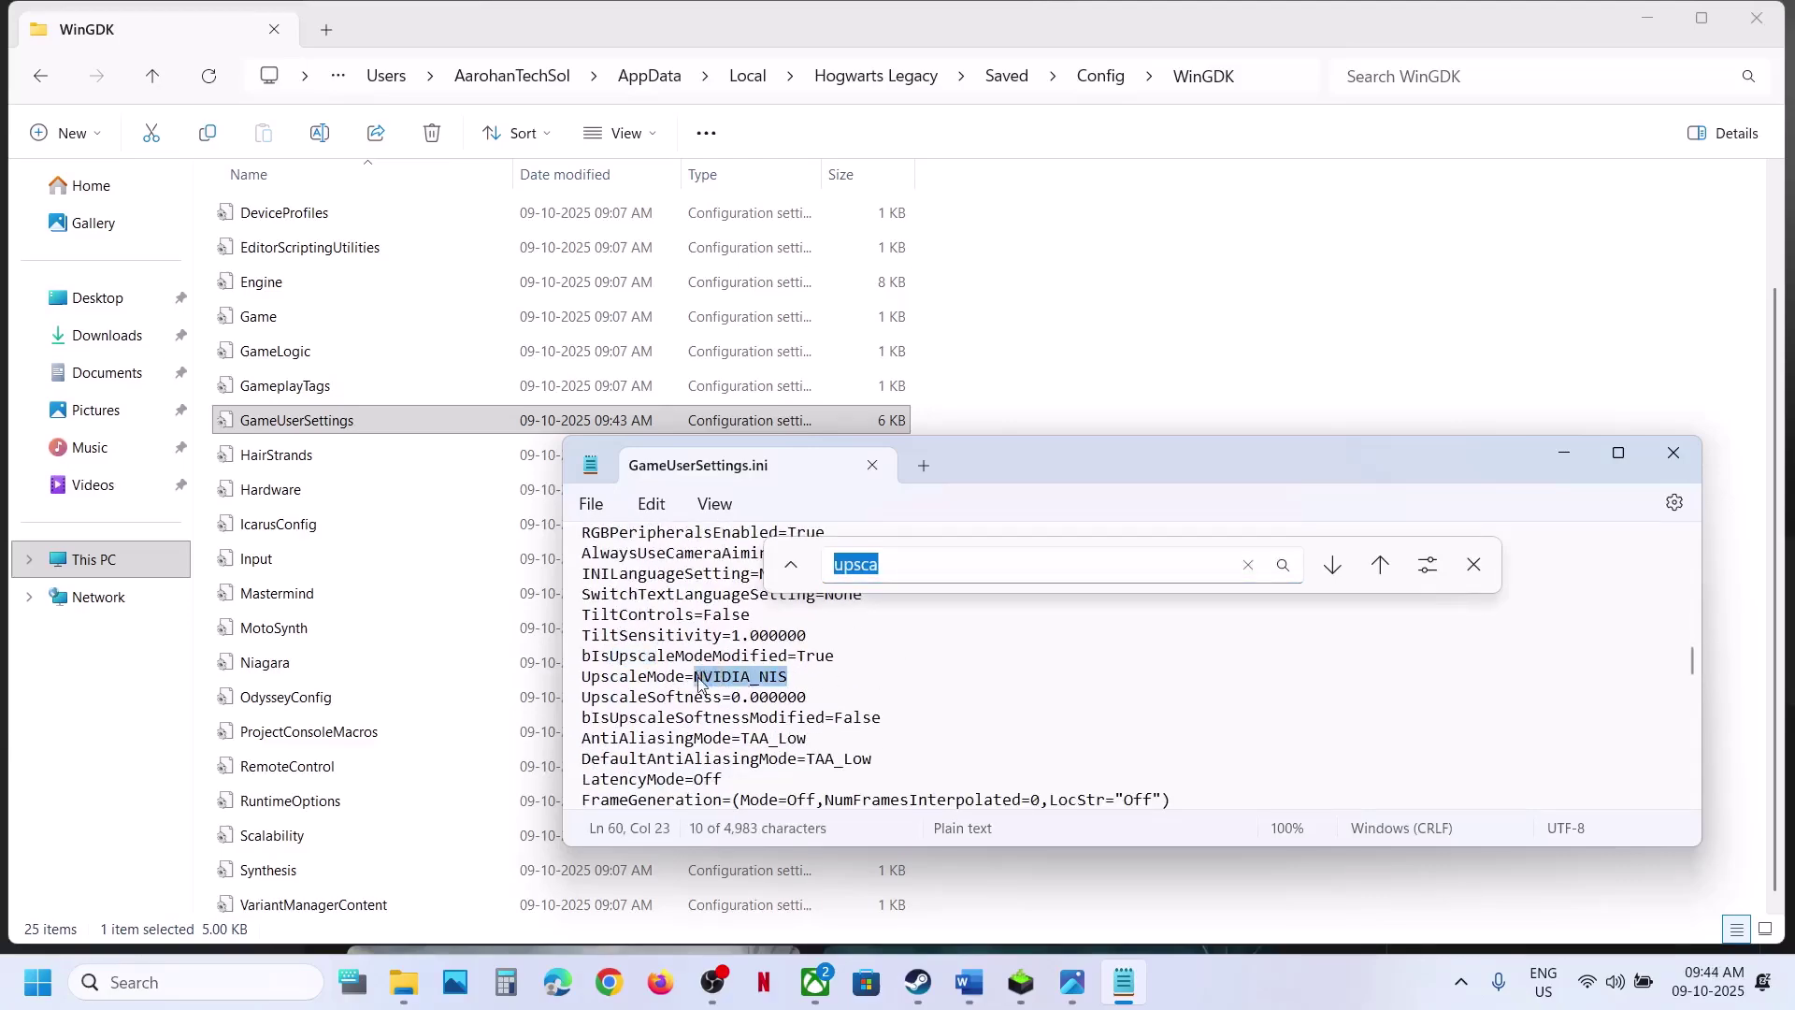
pyautogui.write('None')
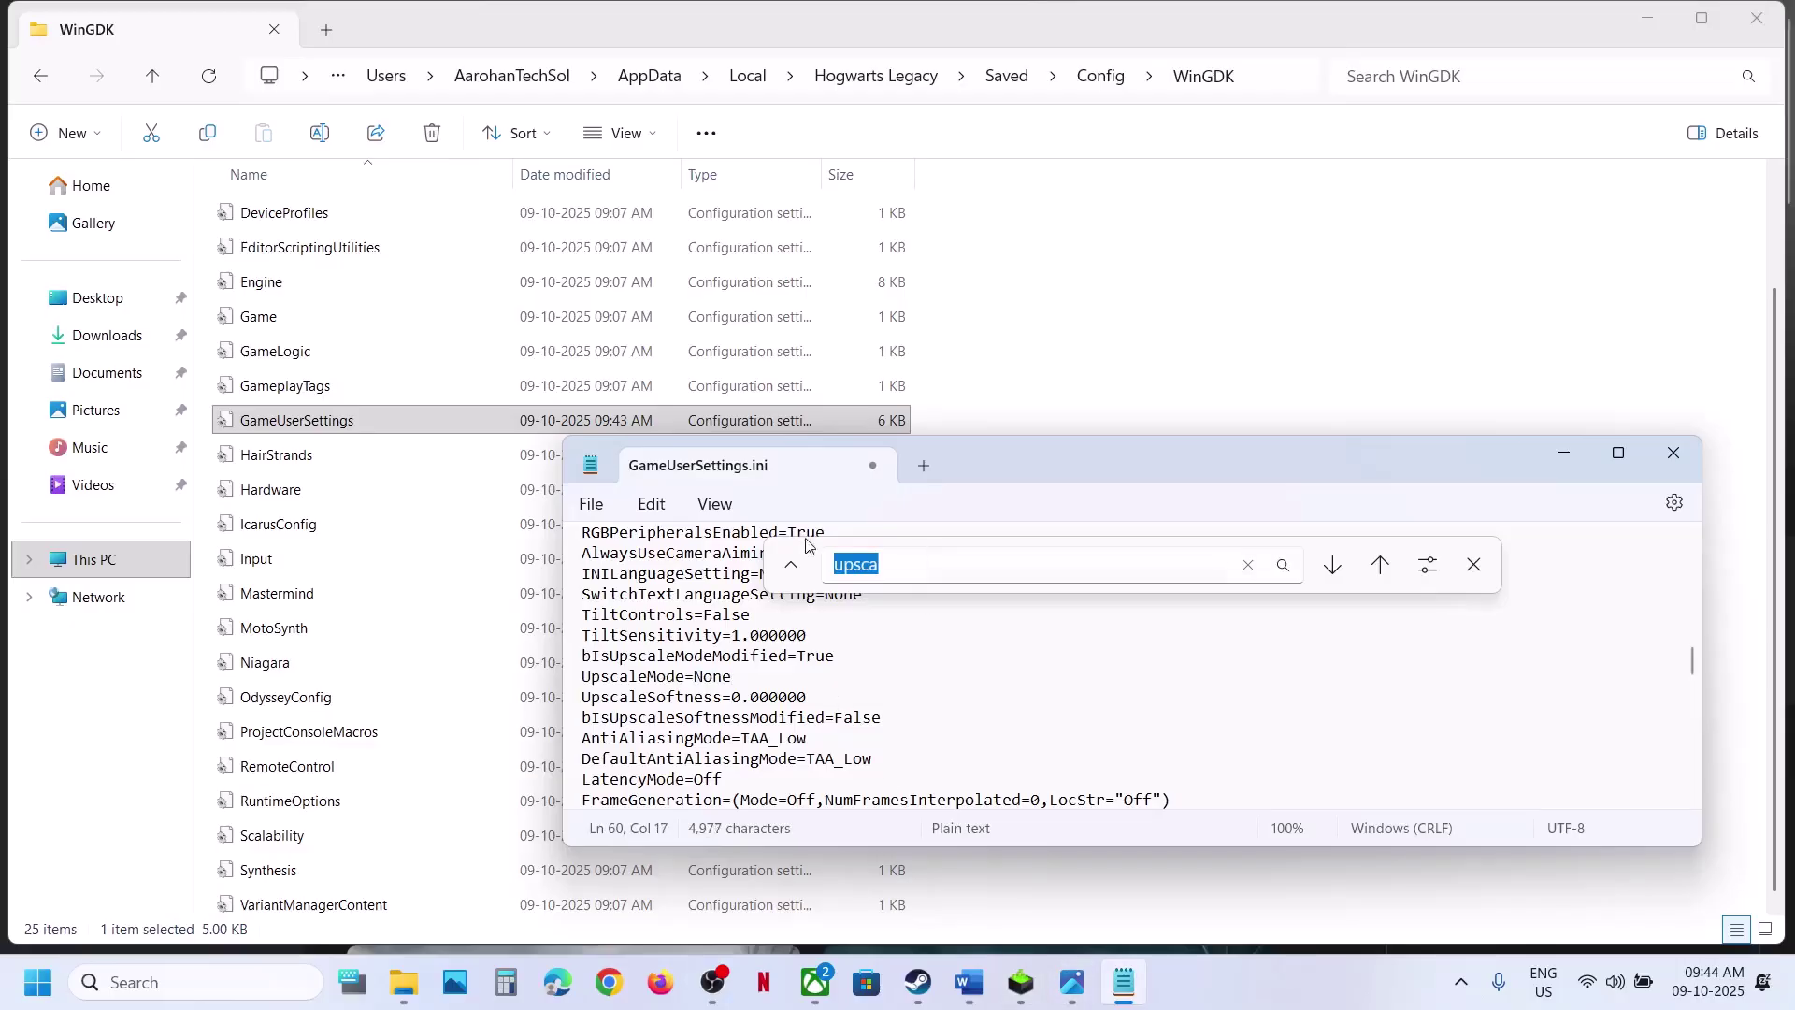
pyautogui.click(591, 503)
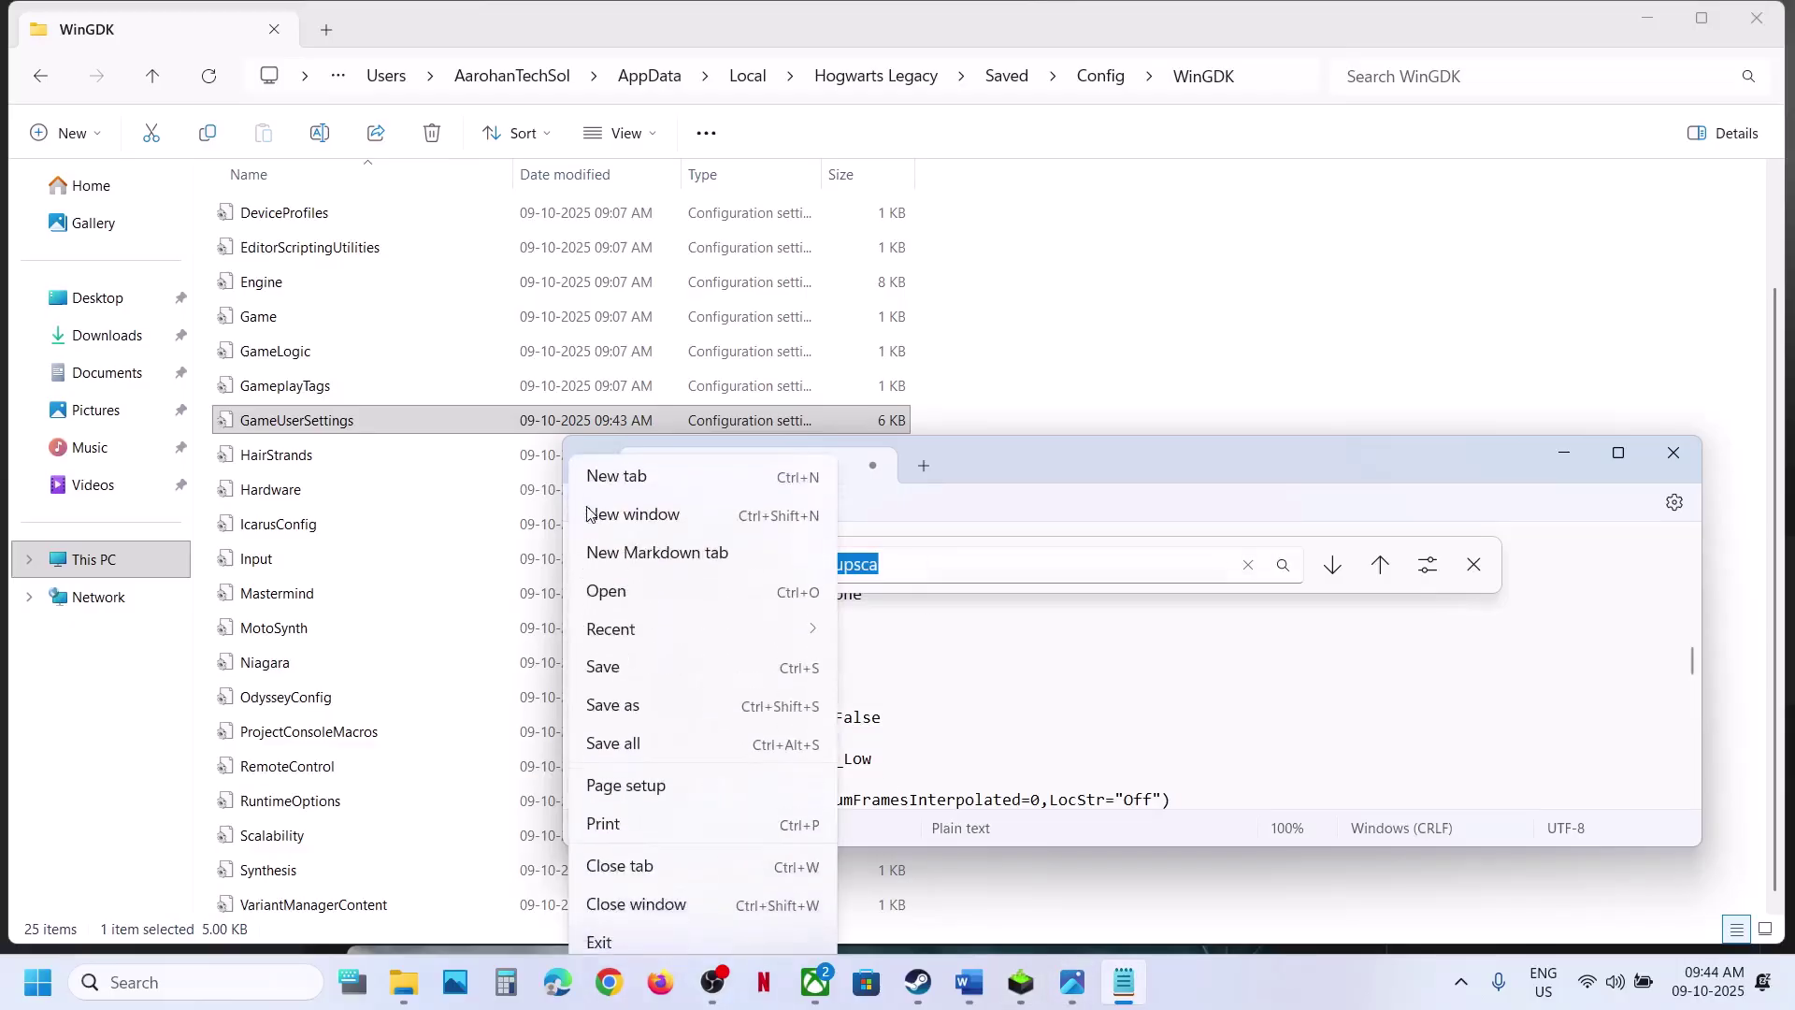
pyautogui.click(608, 656)
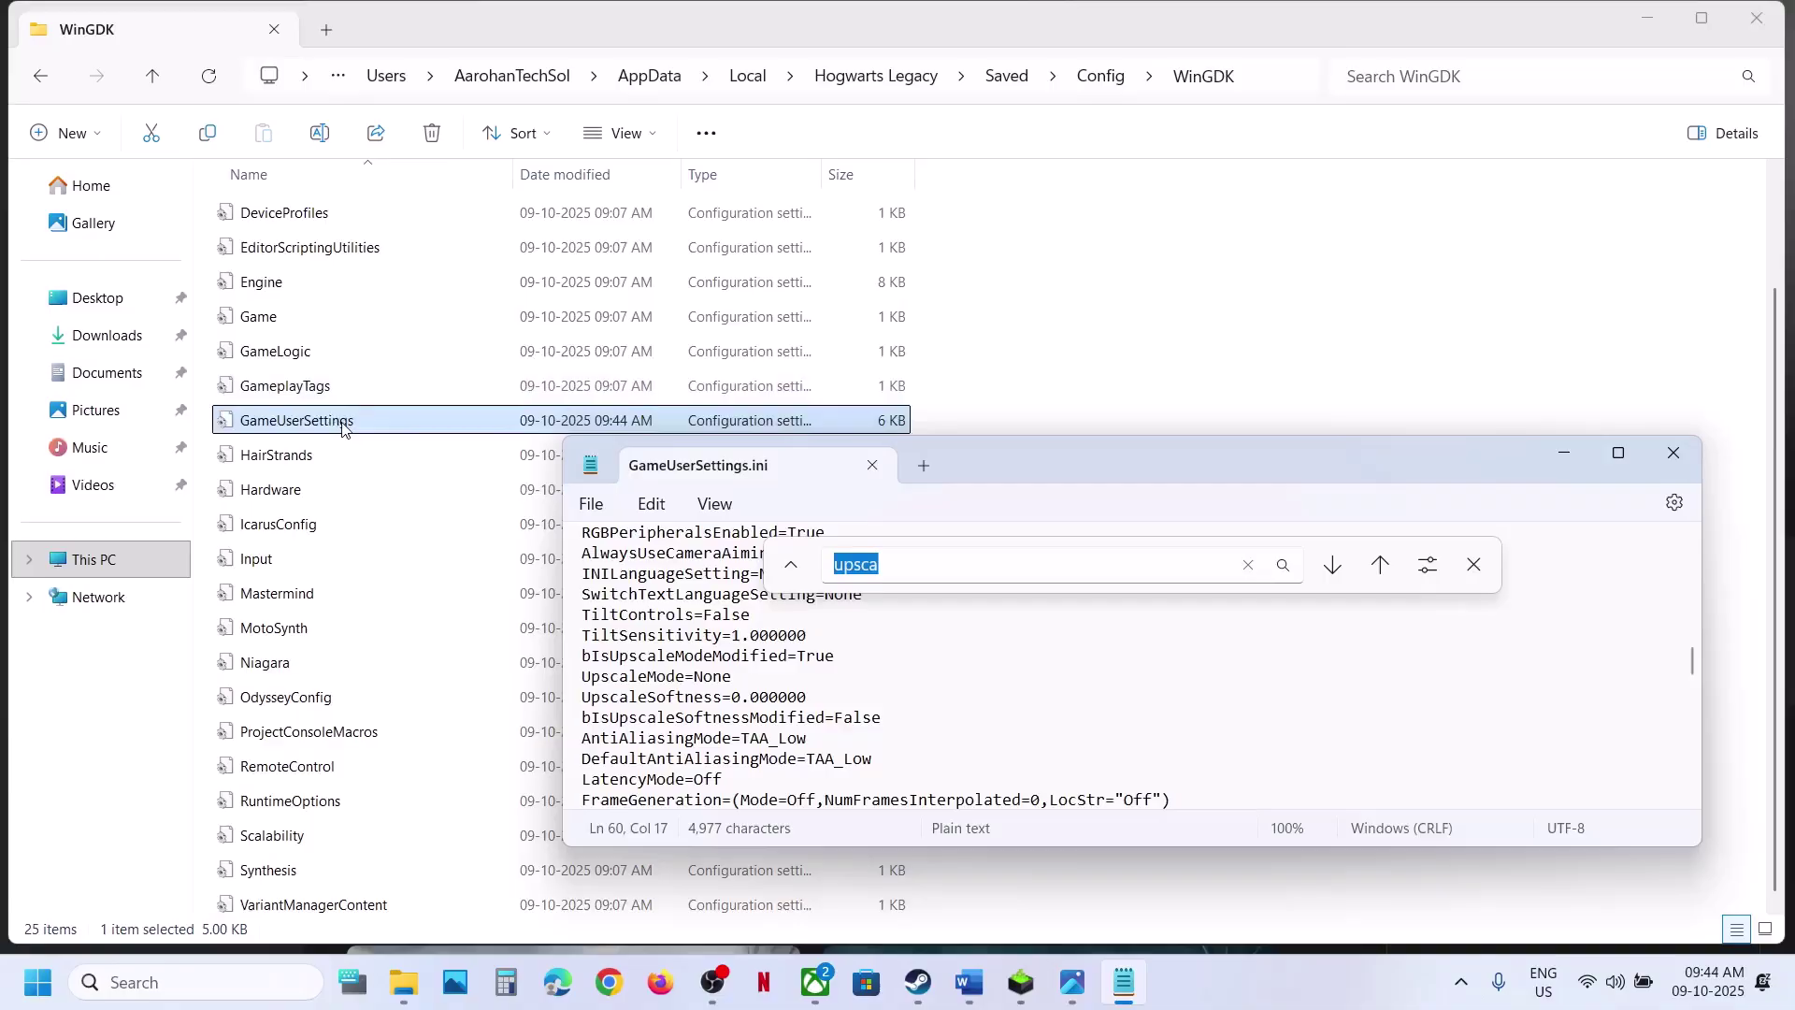
# Step: Switch to the Word instructions and check the BIsUpscaleModeModified requirement in Step 2, then minimize the document
pyautogui.click(984, 983)
pyautogui.doubleClick(225, 498)
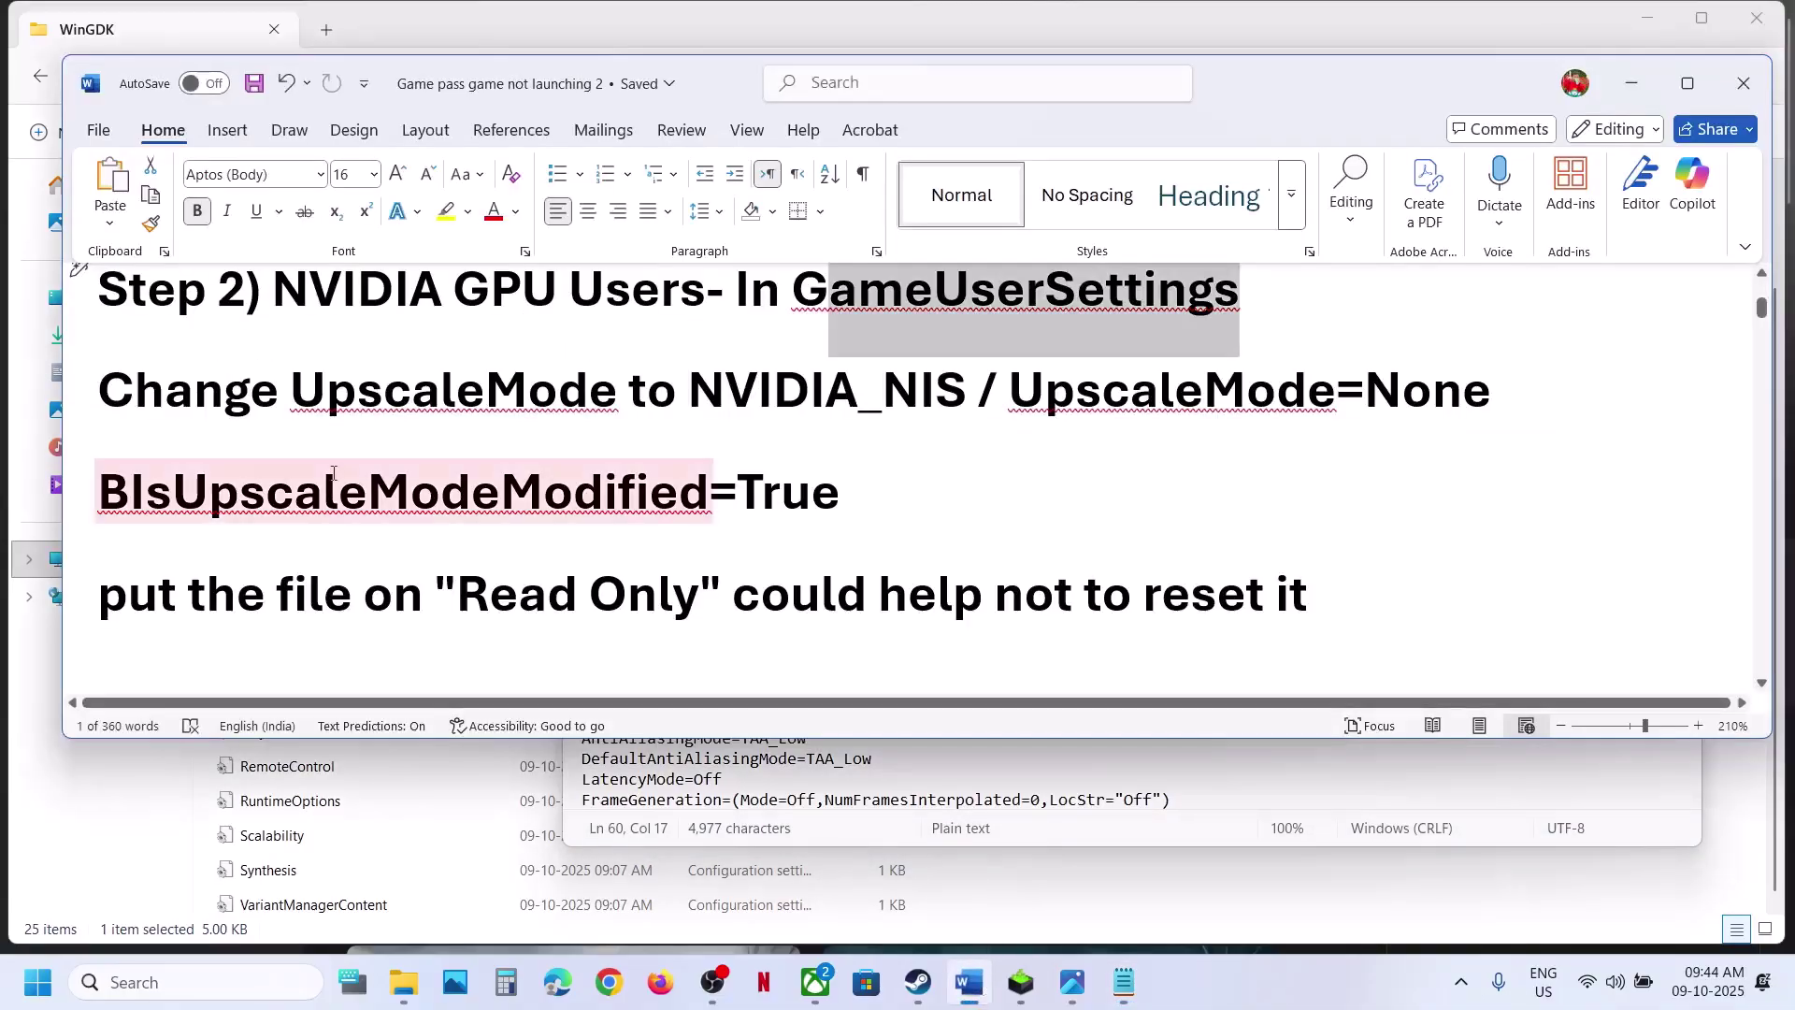
pyautogui.moveTo(181, 493); pyautogui.dragTo(634, 492)
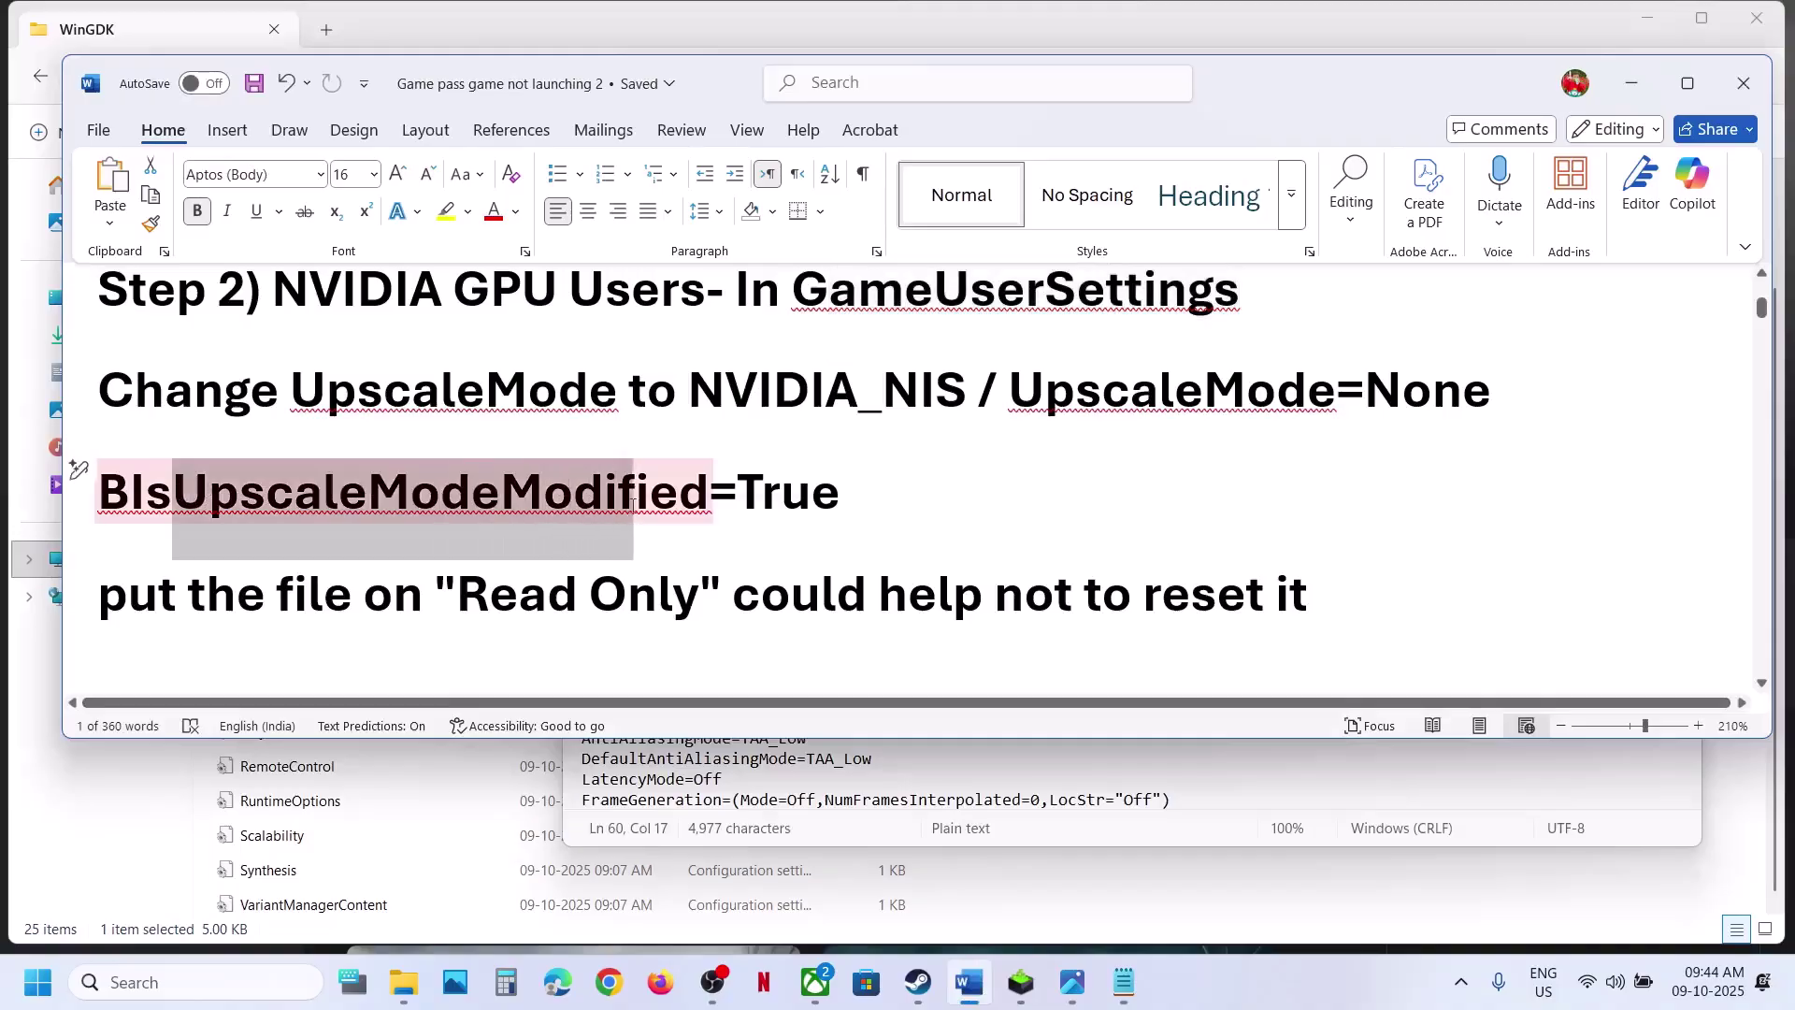
pyautogui.click(1630, 89)
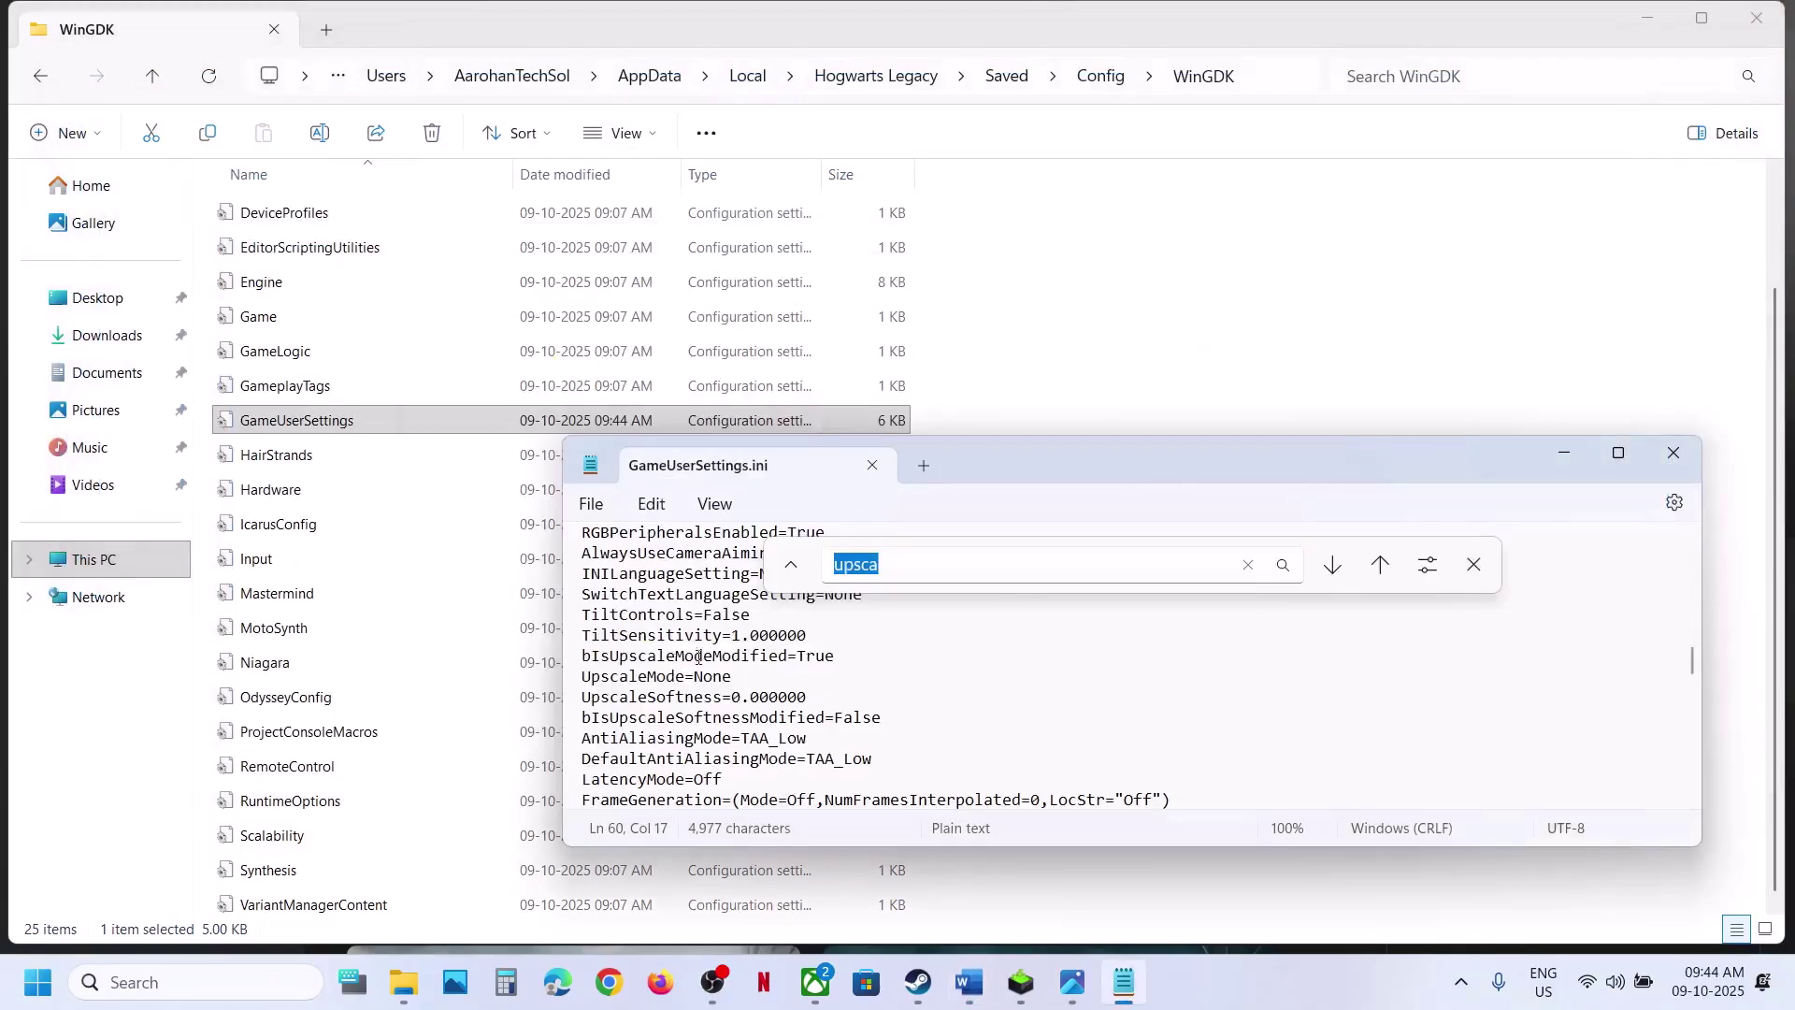
# Step: Verify that bIsUpscaleModeModified is set to True in the settings file, save it, and close Notepad
pyautogui.moveTo(839, 655); pyautogui.dragTo(807, 656)
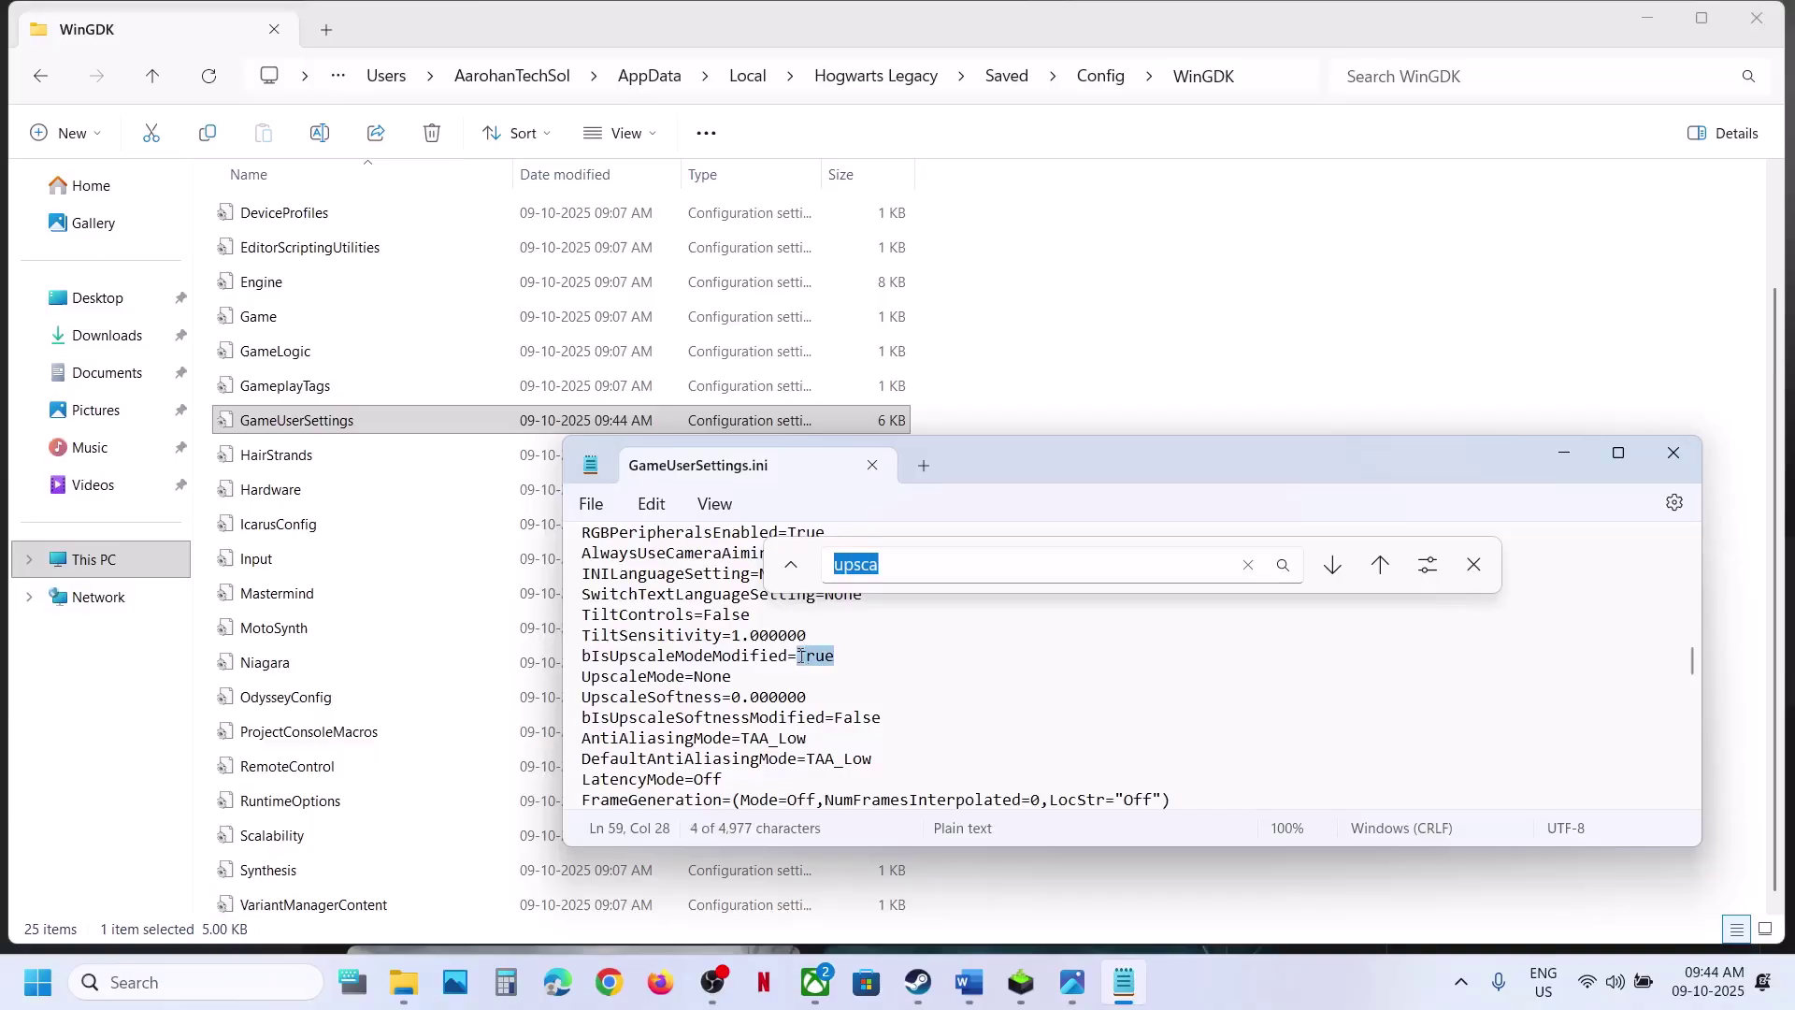
pyautogui.click(599, 514)
pyautogui.click(682, 657)
pyautogui.click(1673, 453)
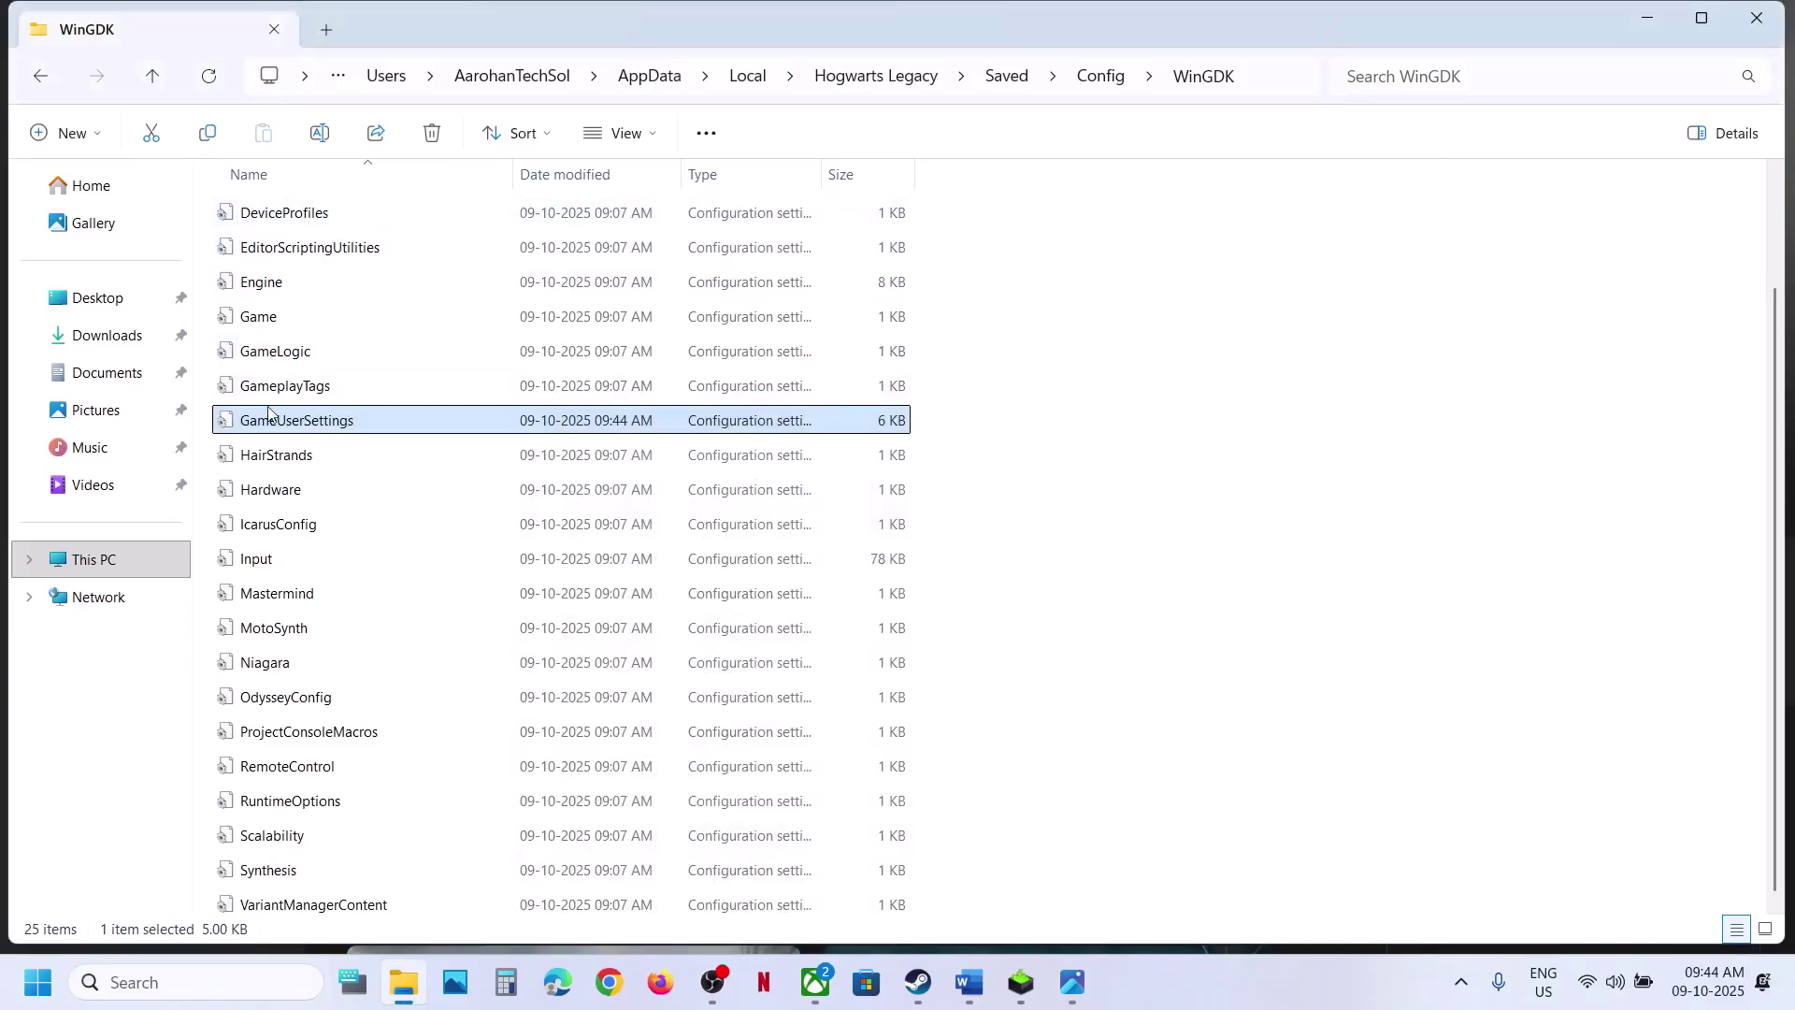
# Step: Set the GameUserSettings file to Read-only again and apply the attribute
pyautogui.rightClick(269, 411)
pyautogui.click(390, 701)
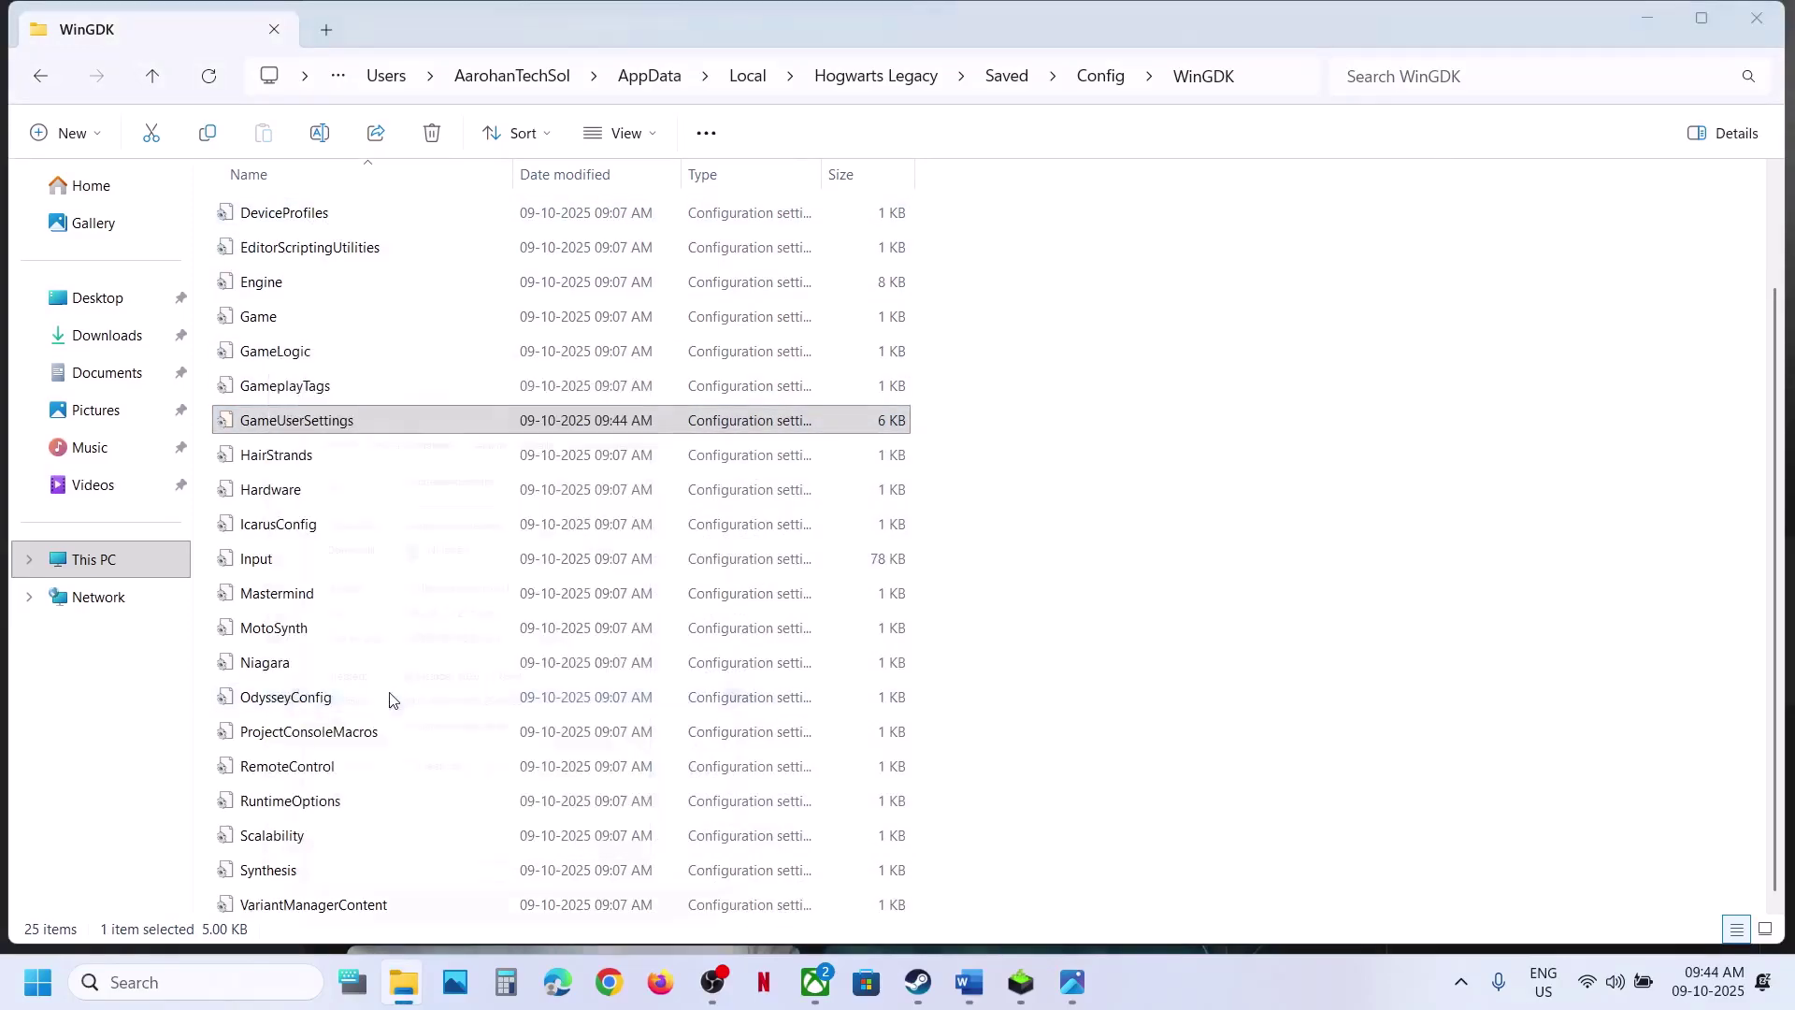
pyautogui.click(402, 794)
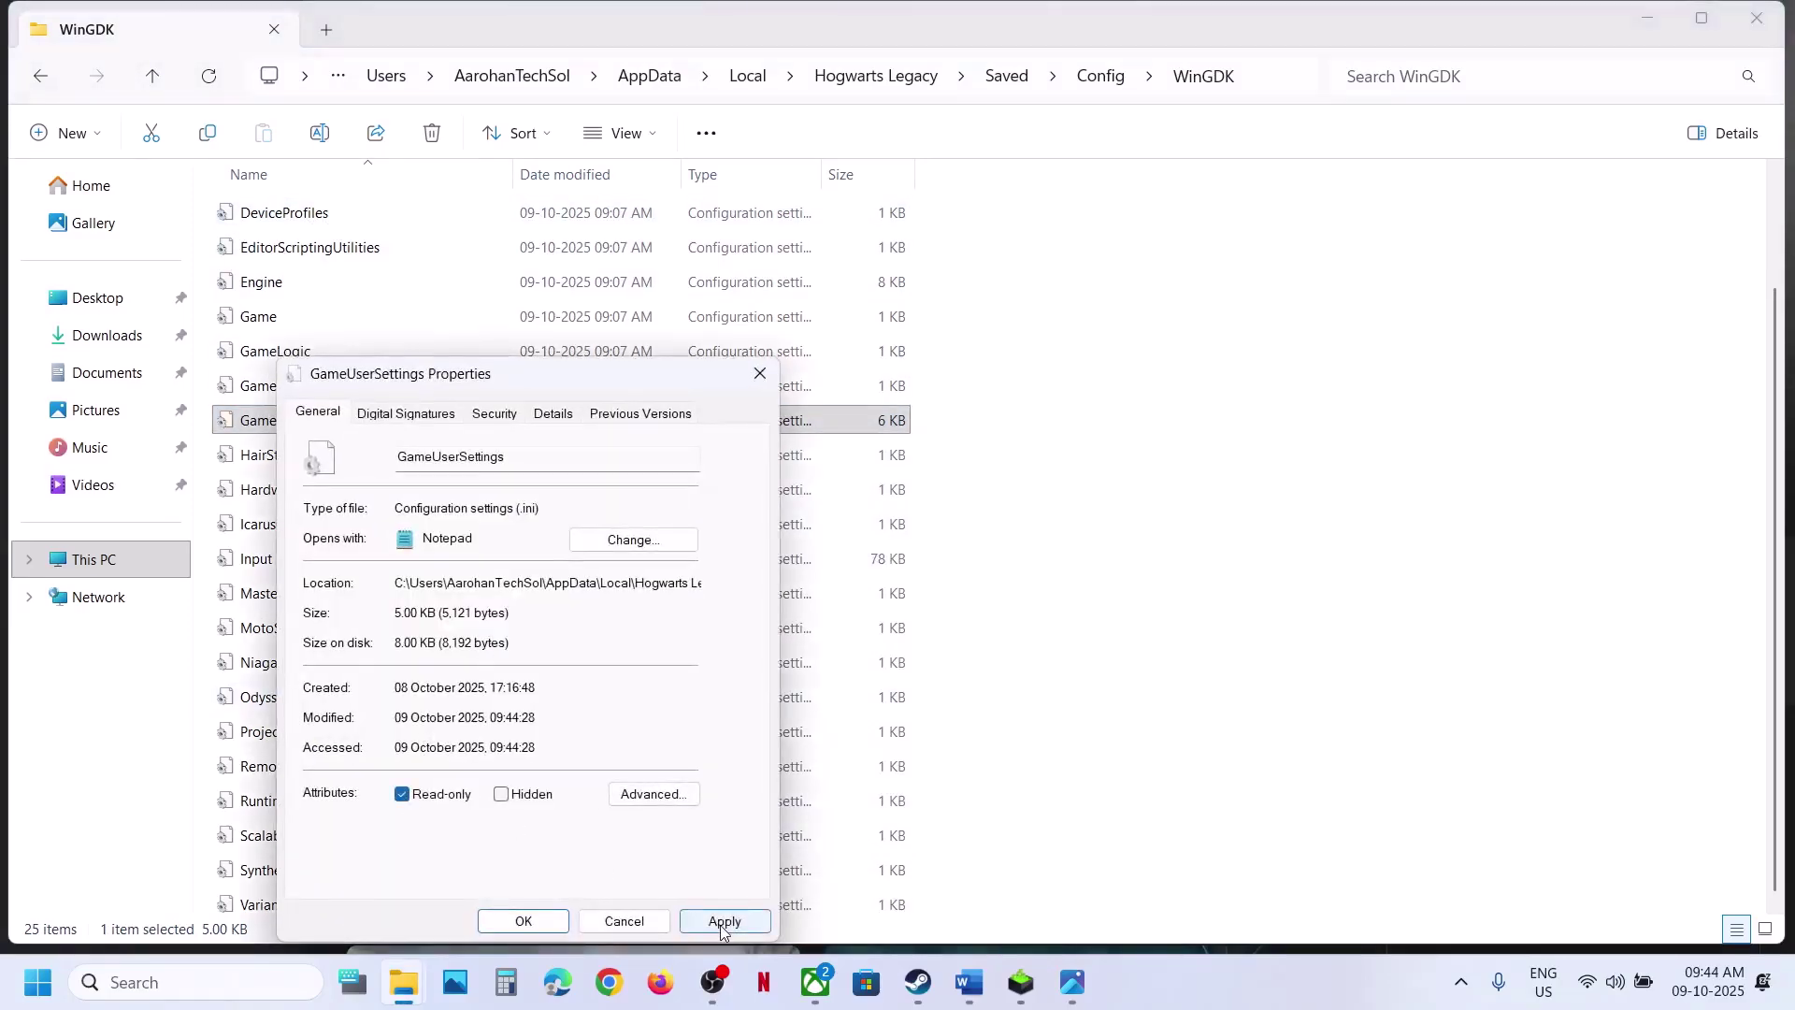
pyautogui.click(705, 923)
pyautogui.click(524, 921)
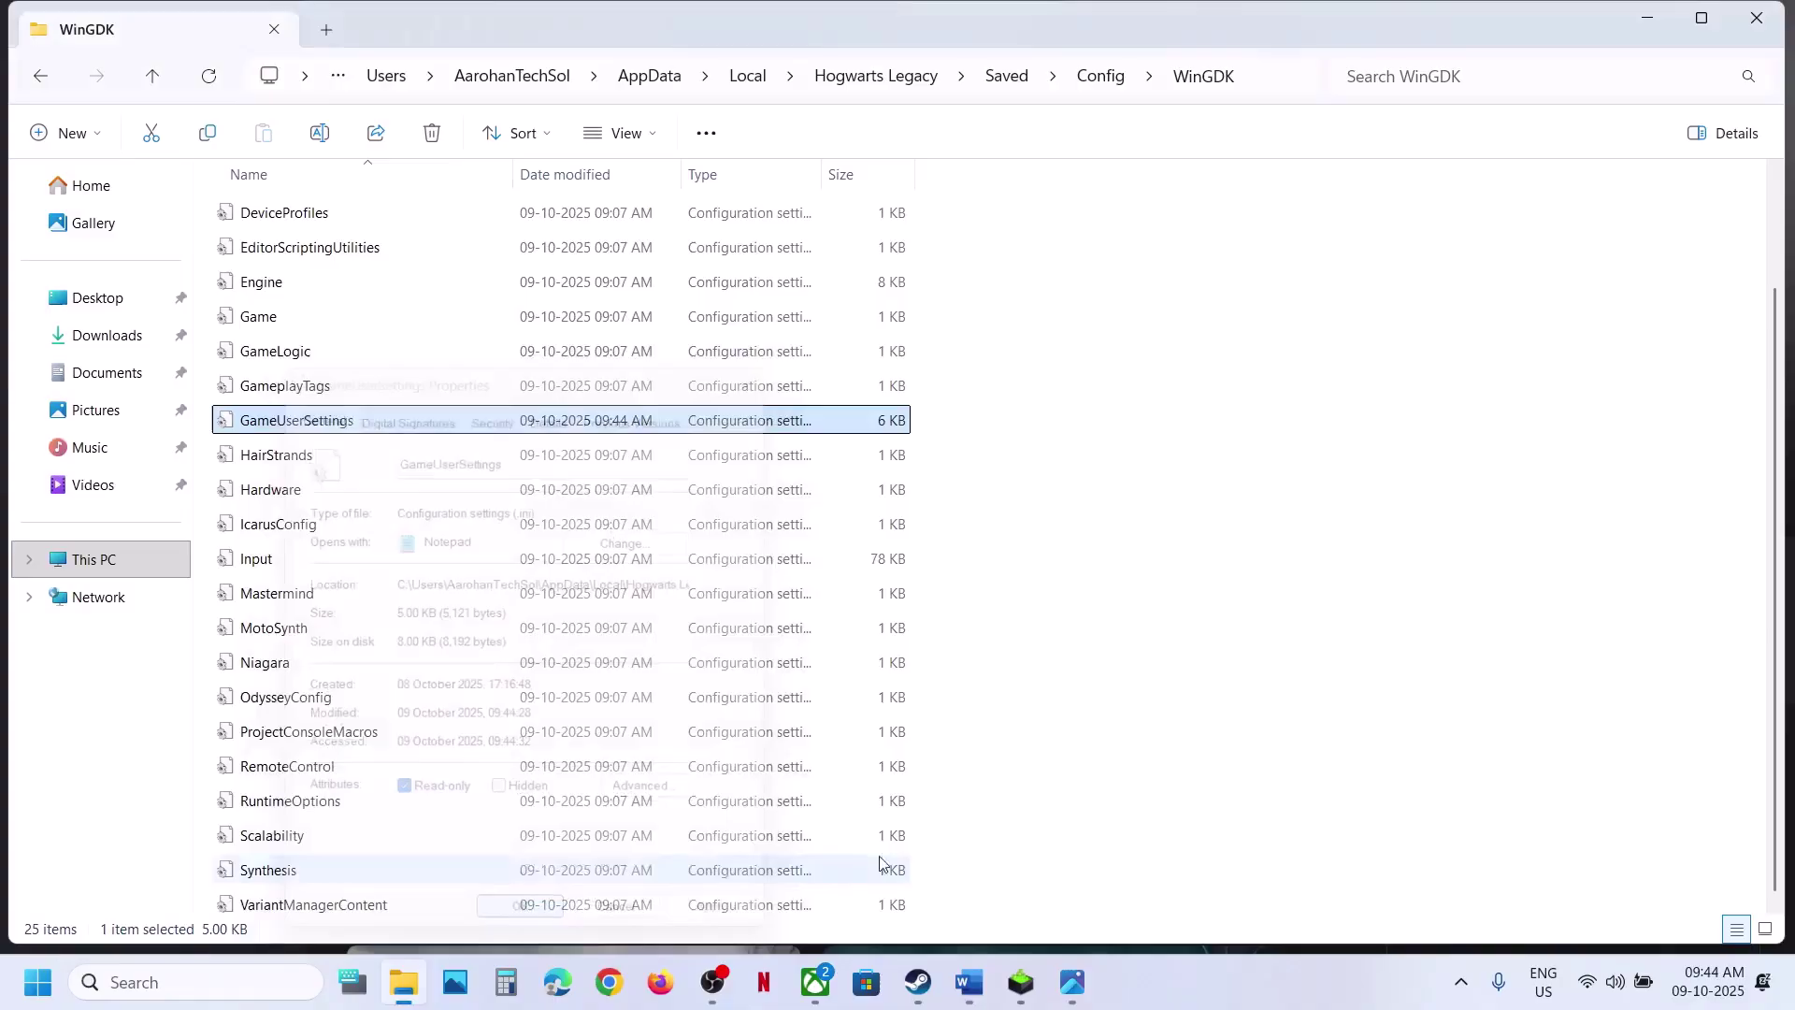
# Step: Read the Step 3 instructions on disabling ray tracing in the Word document, and minimize it
pyautogui.click(975, 985)
pyautogui.scroll(-5, 689, 526)
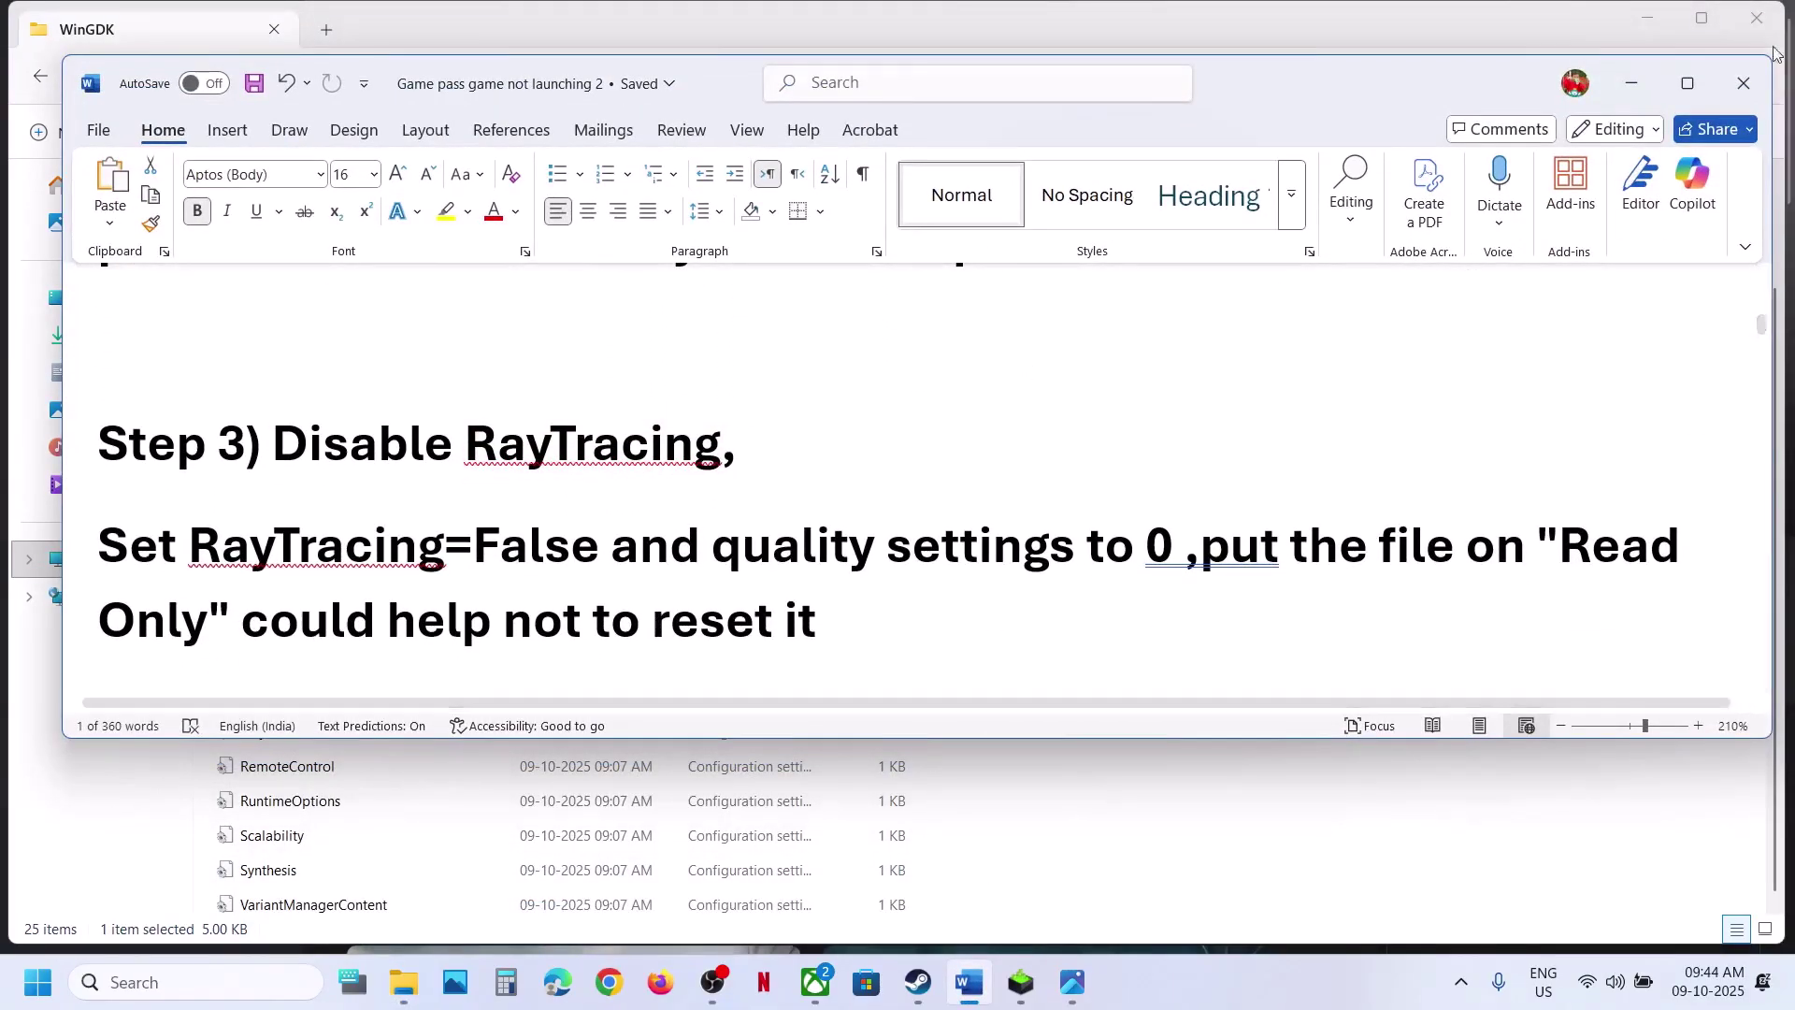
pyautogui.click(1631, 83)
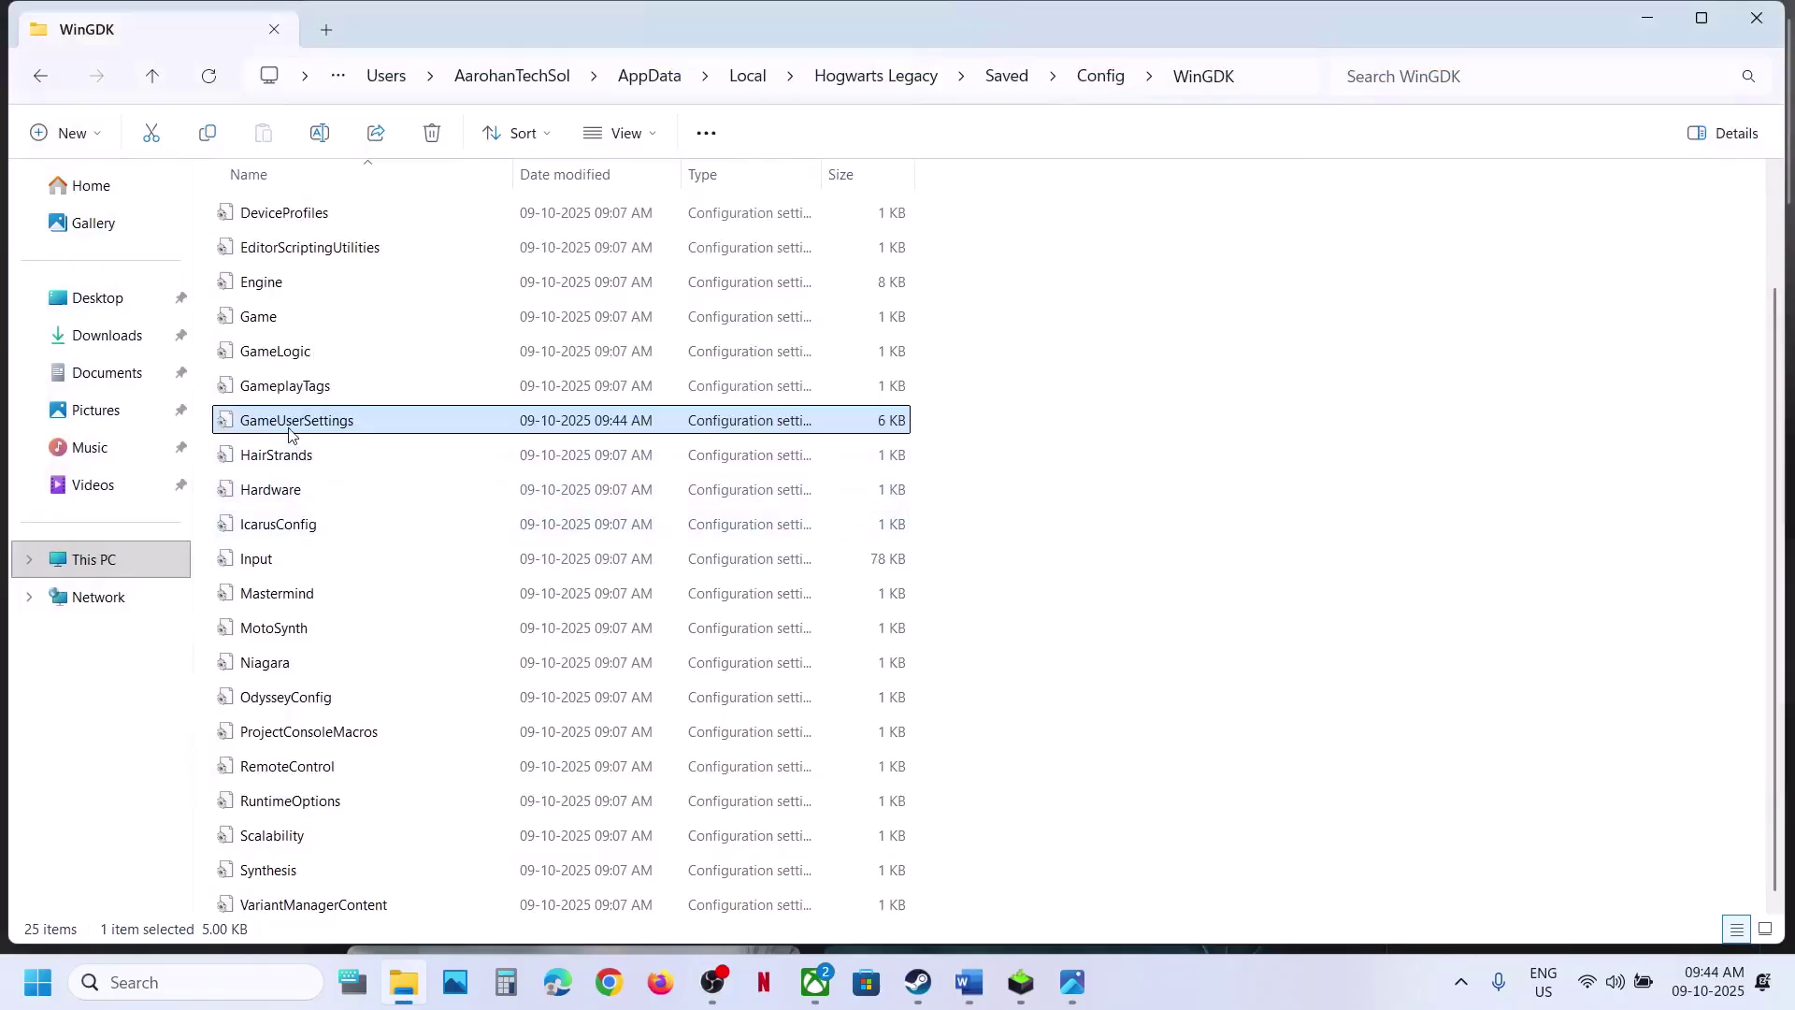
# Step: Clear the Read-only attribute of GameUserSettings so the ray tracing settings can be edited
pyautogui.rightClick(289, 432)
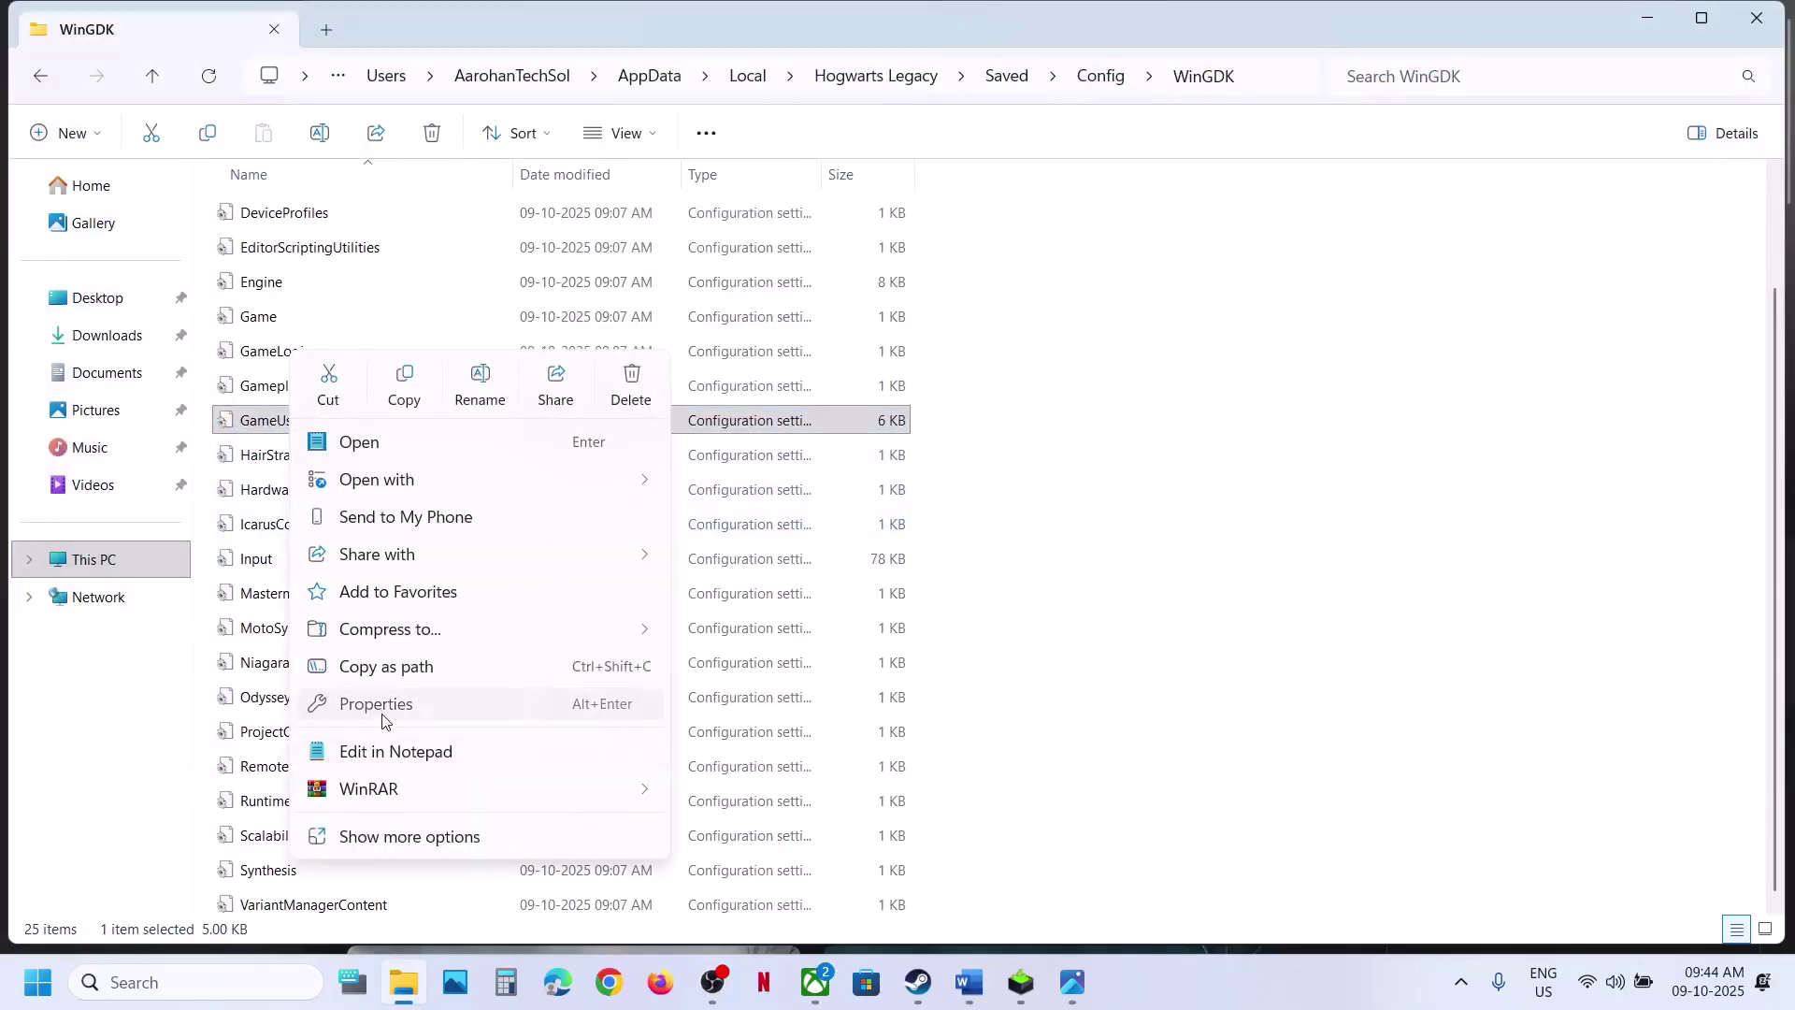
pyautogui.click(383, 703)
pyautogui.click(423, 794)
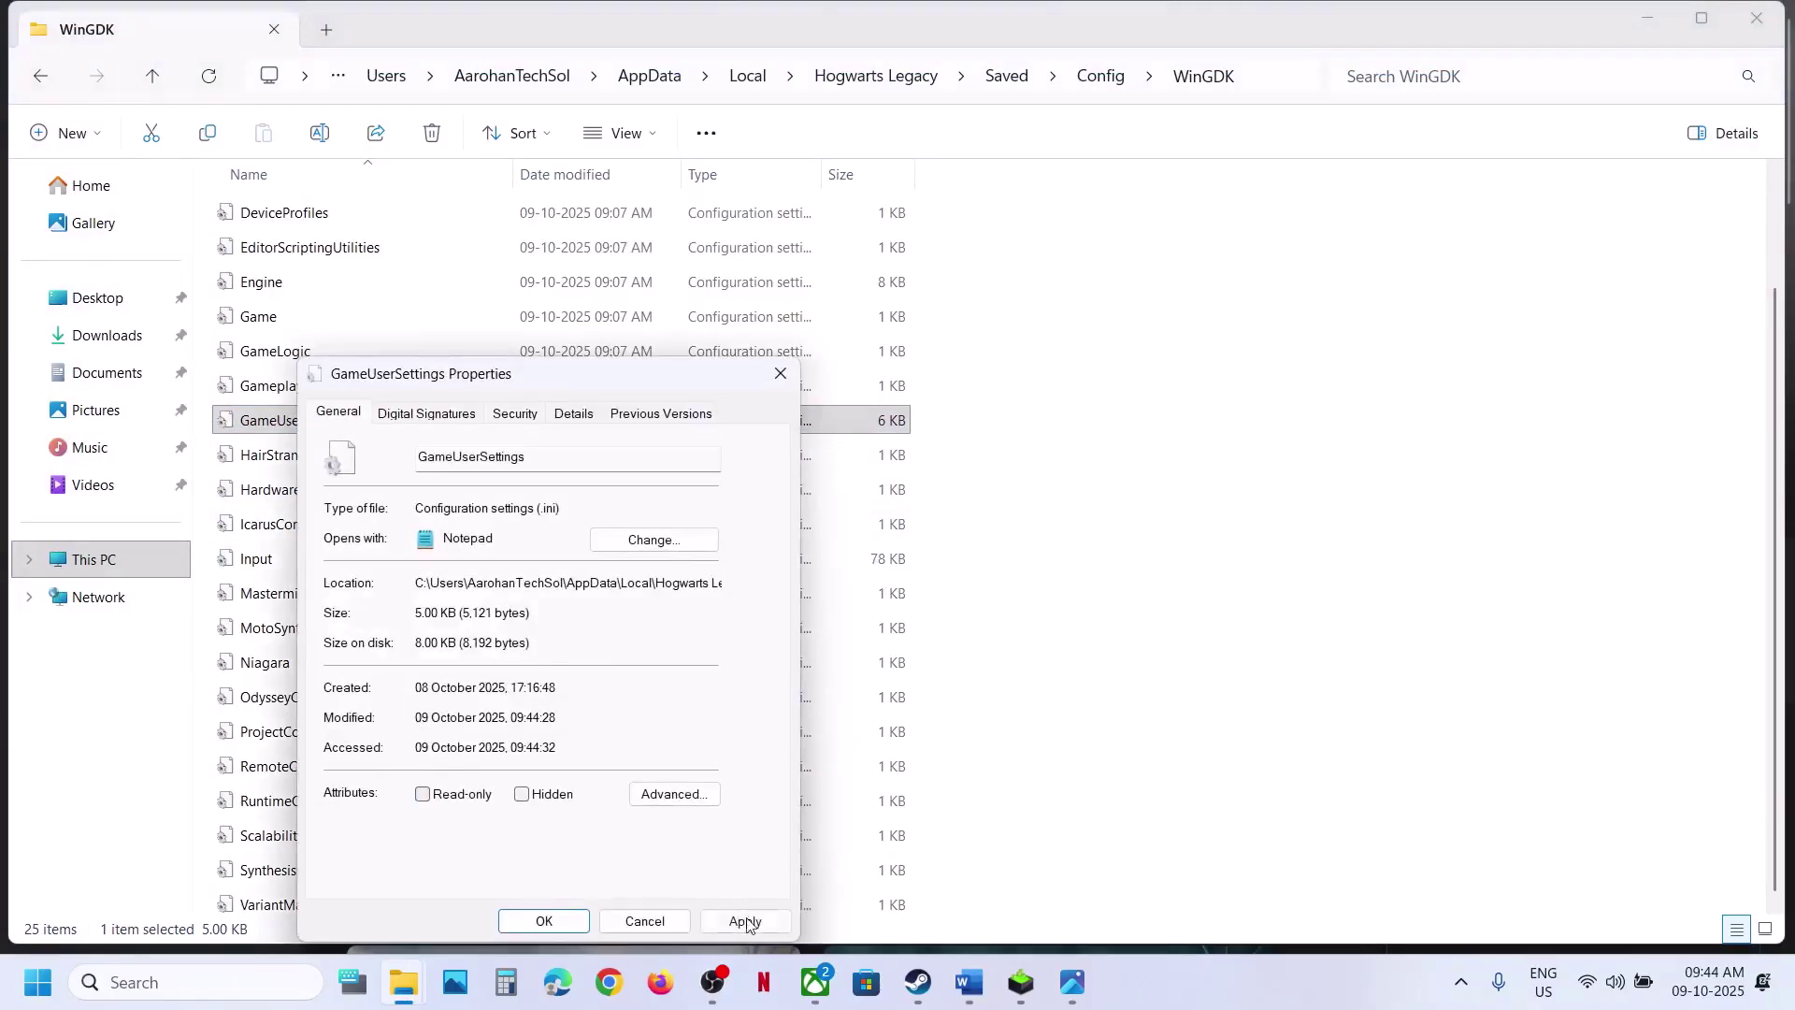
pyautogui.click(745, 920)
pyautogui.click(575, 926)
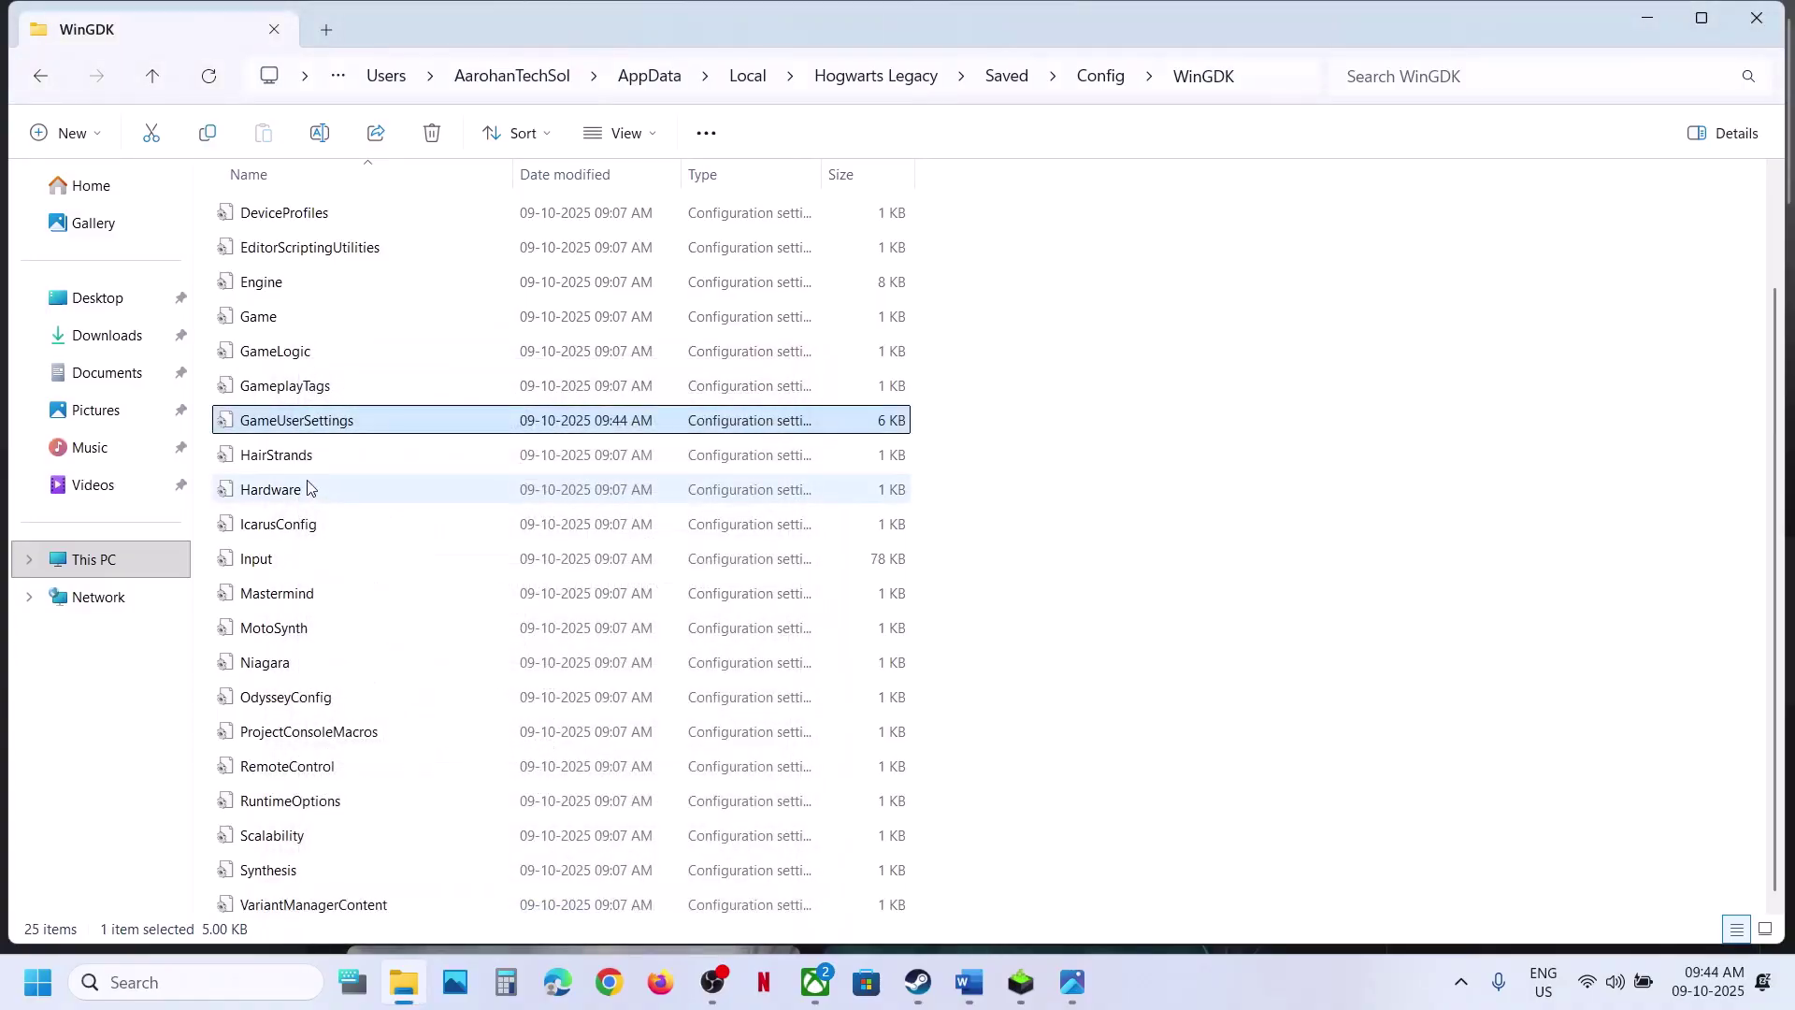
# Step: Open GameUserSettings and search for "raytracing" to review the bEnableRaytracing lines for Shadows, Reflections and AO
pyautogui.doubleClick(292, 423)
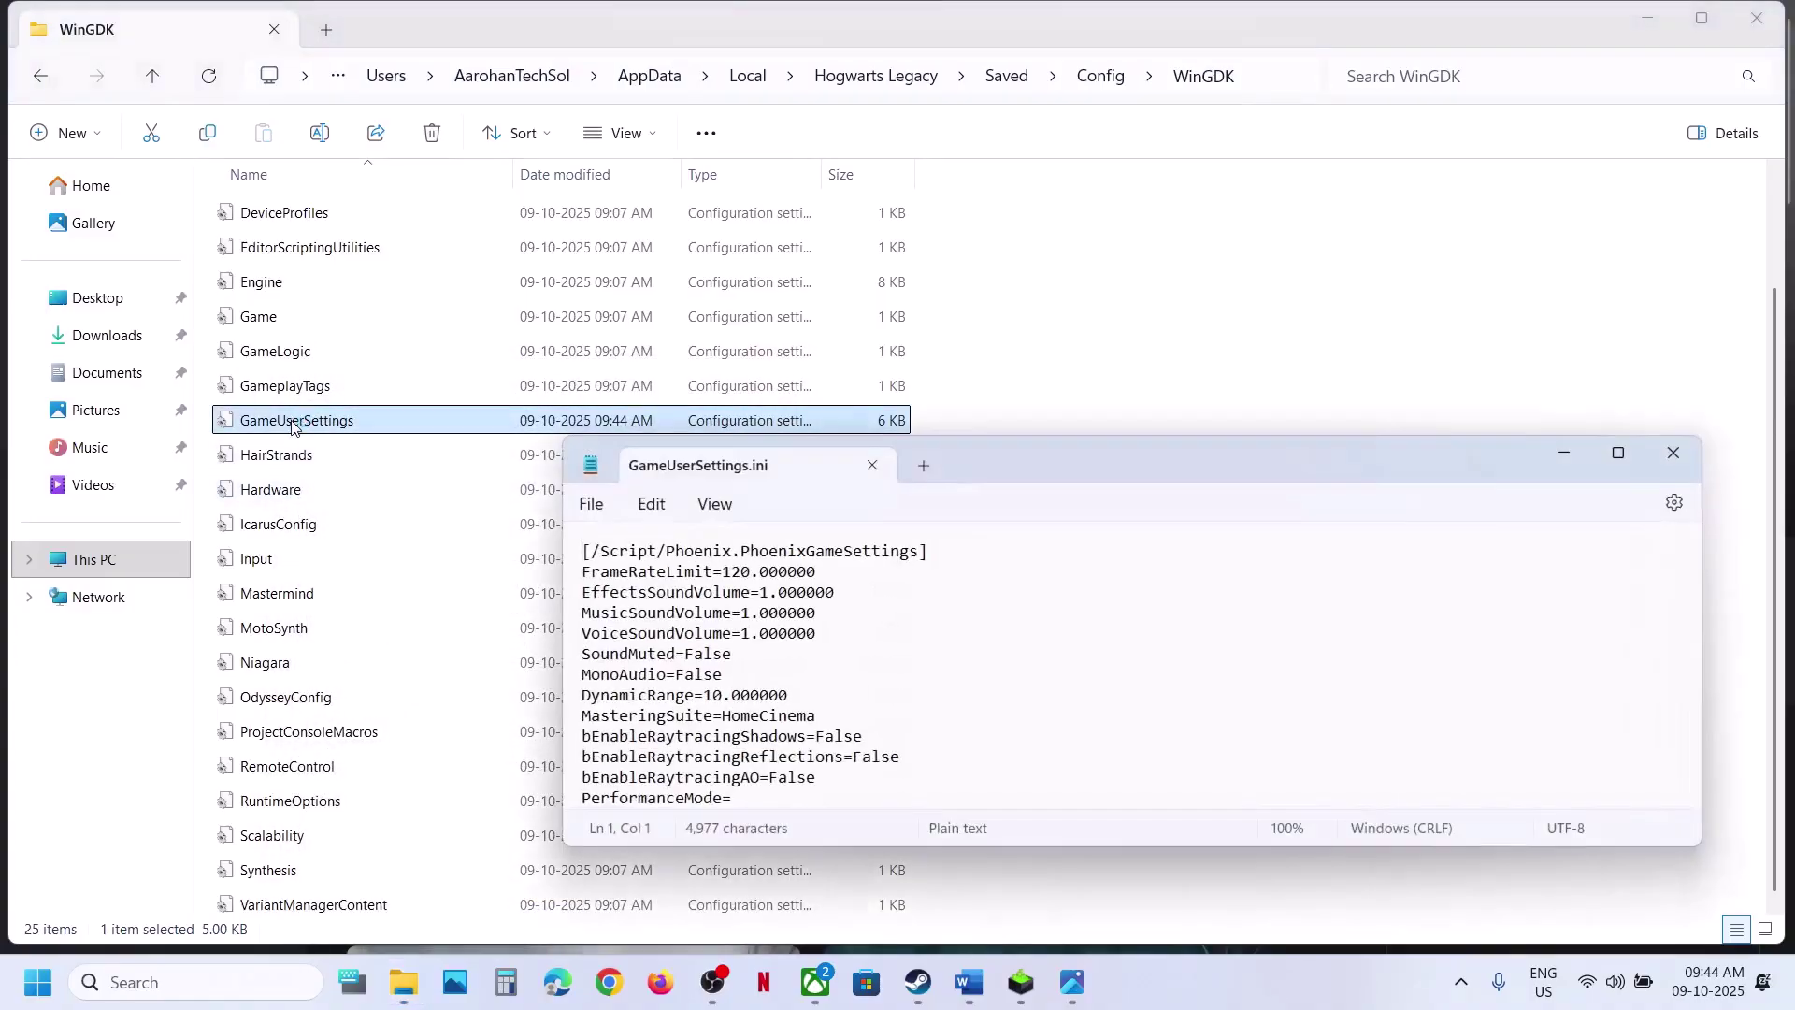
pyautogui.hotkey('ctrl', 'f')
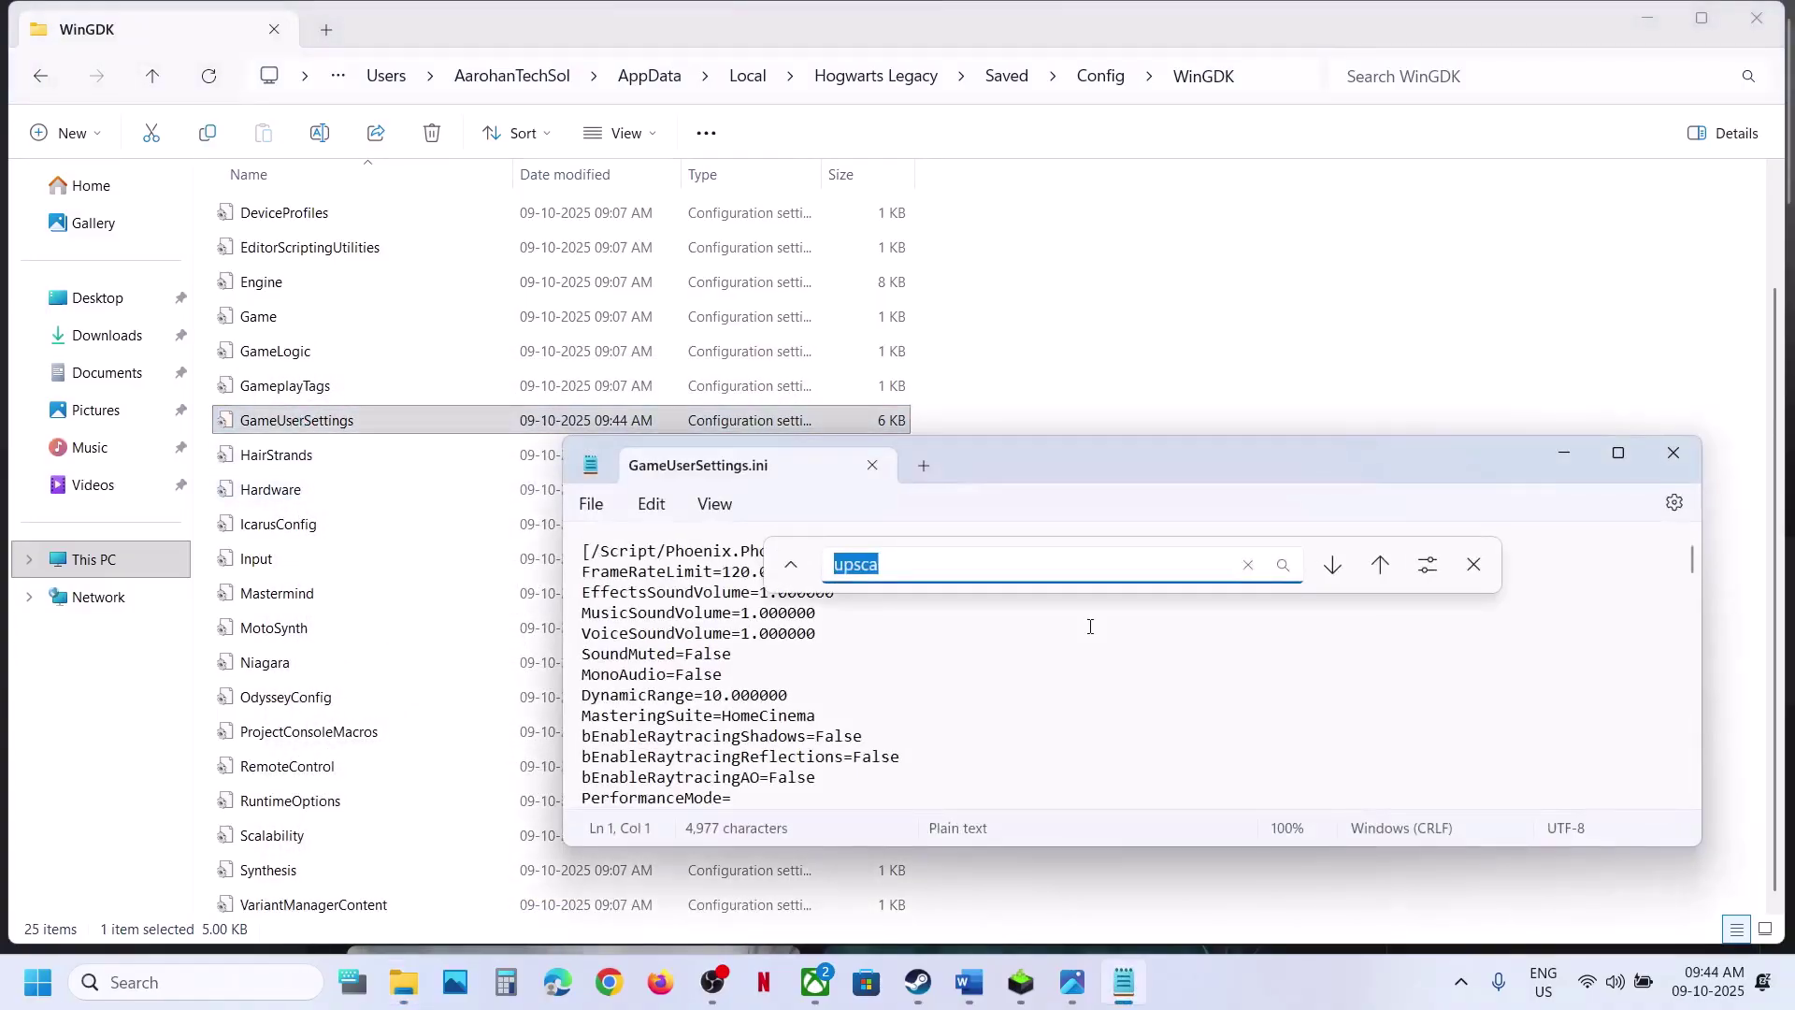
pyautogui.write('raytracing')
pyautogui.press('Return')
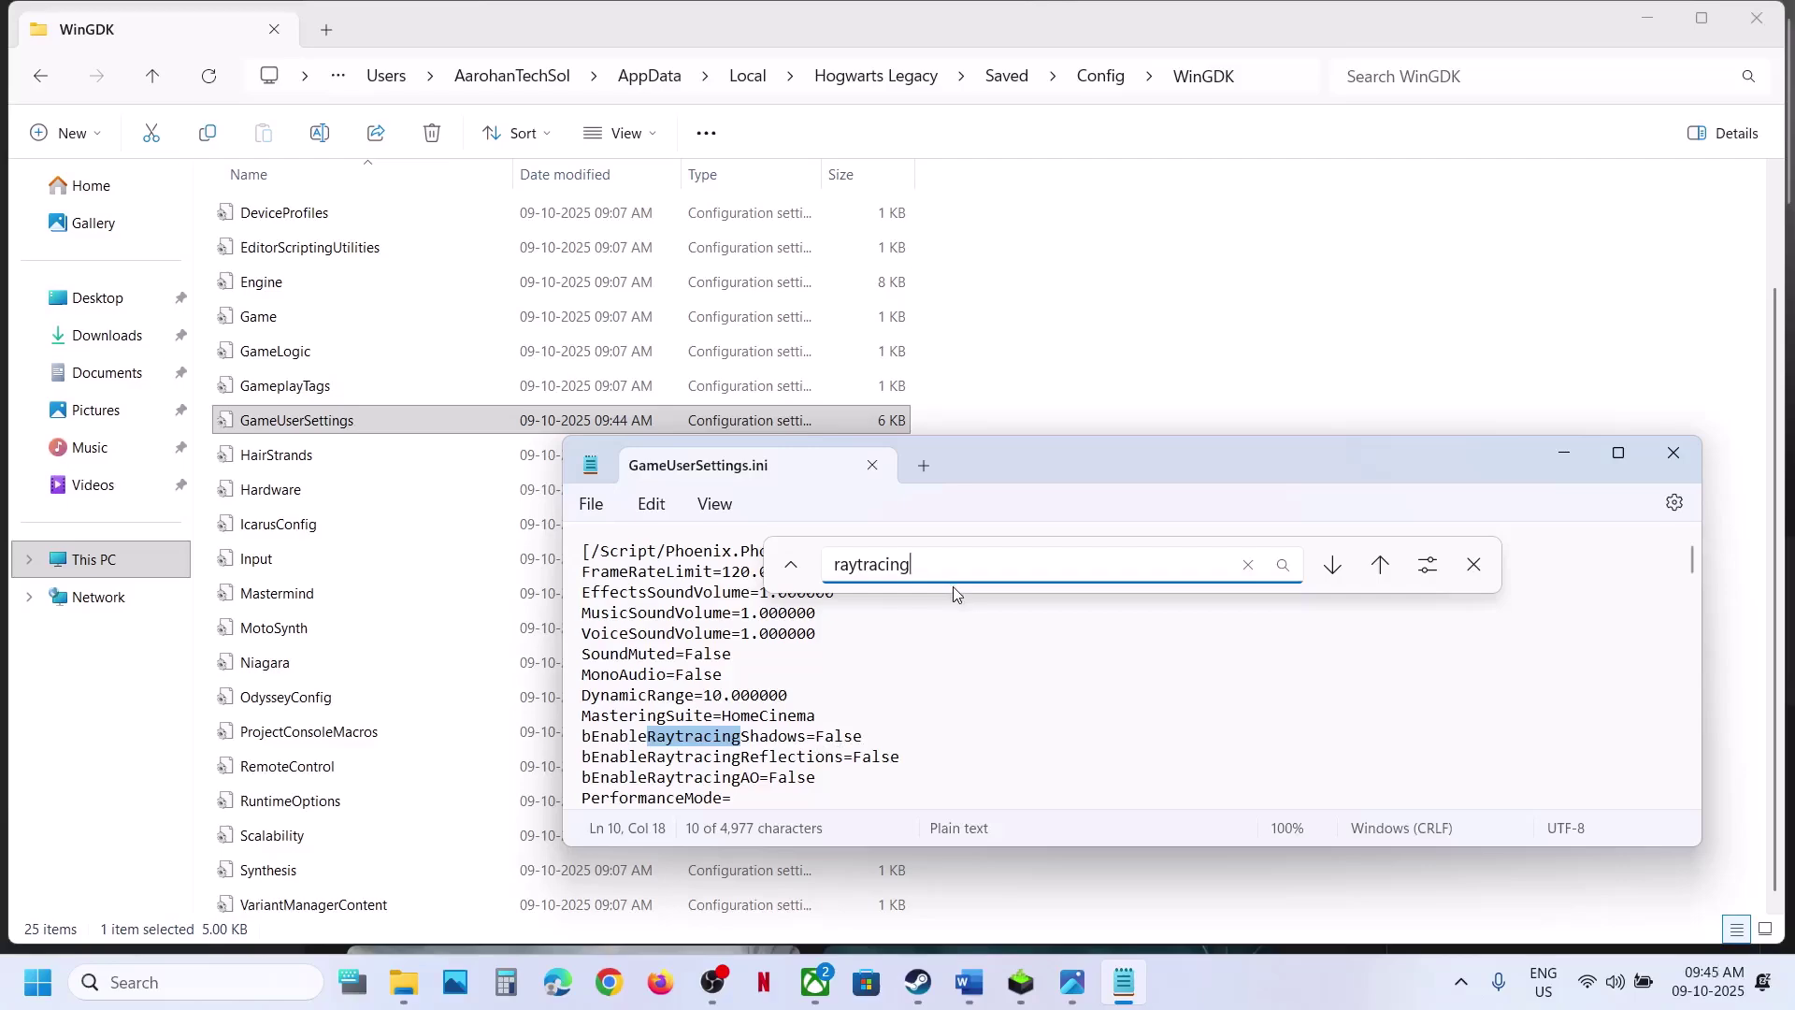
pyautogui.press('Return')
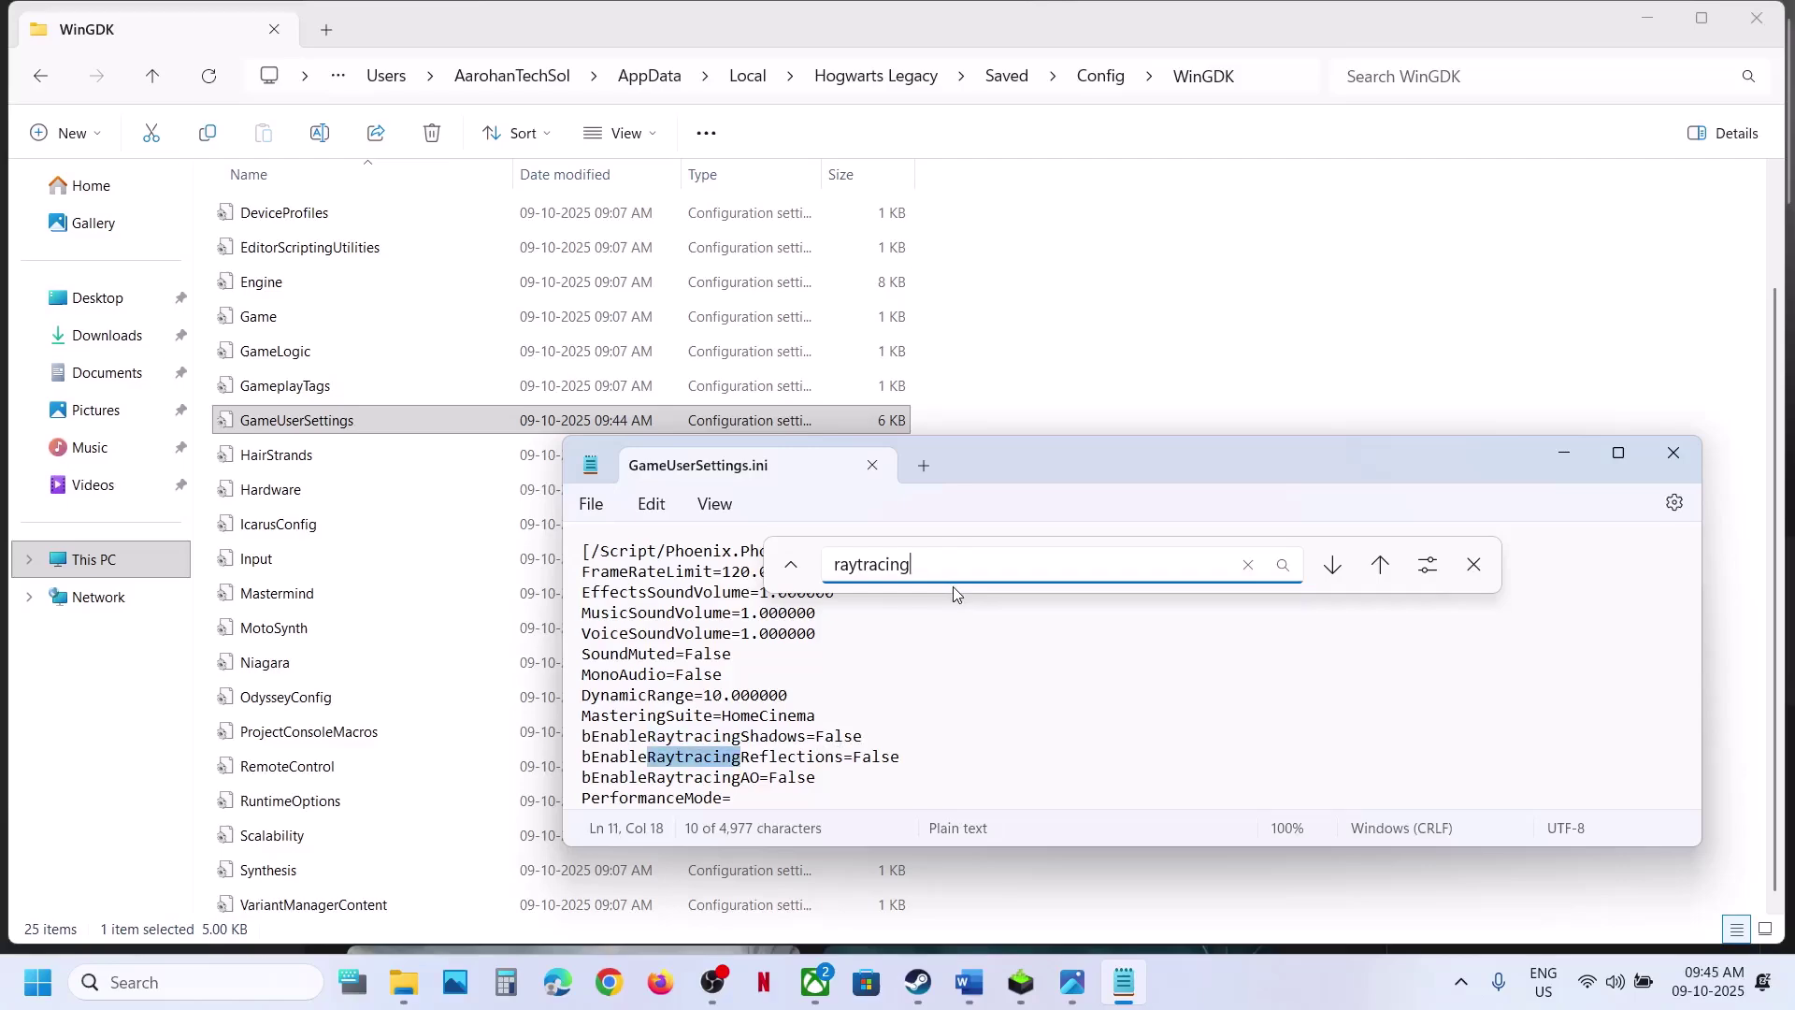
pyautogui.press('Return')
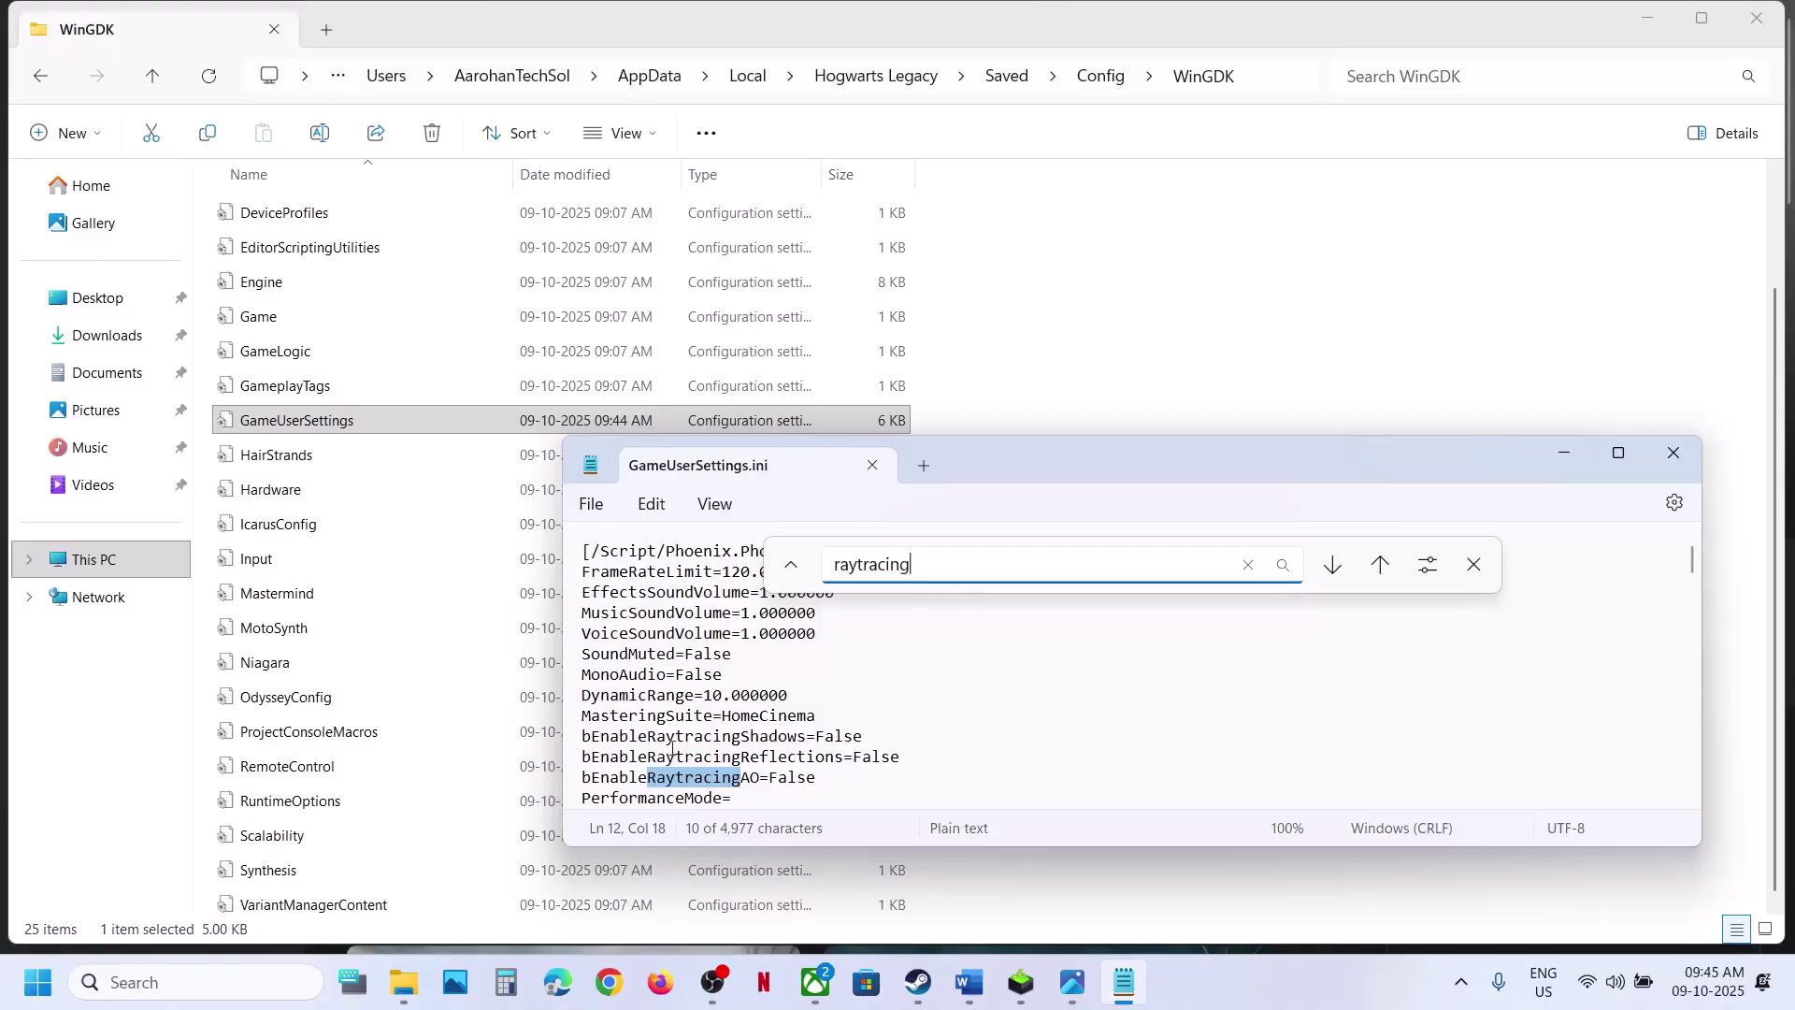
pyautogui.moveTo(669, 741); pyautogui.dragTo(822, 777)
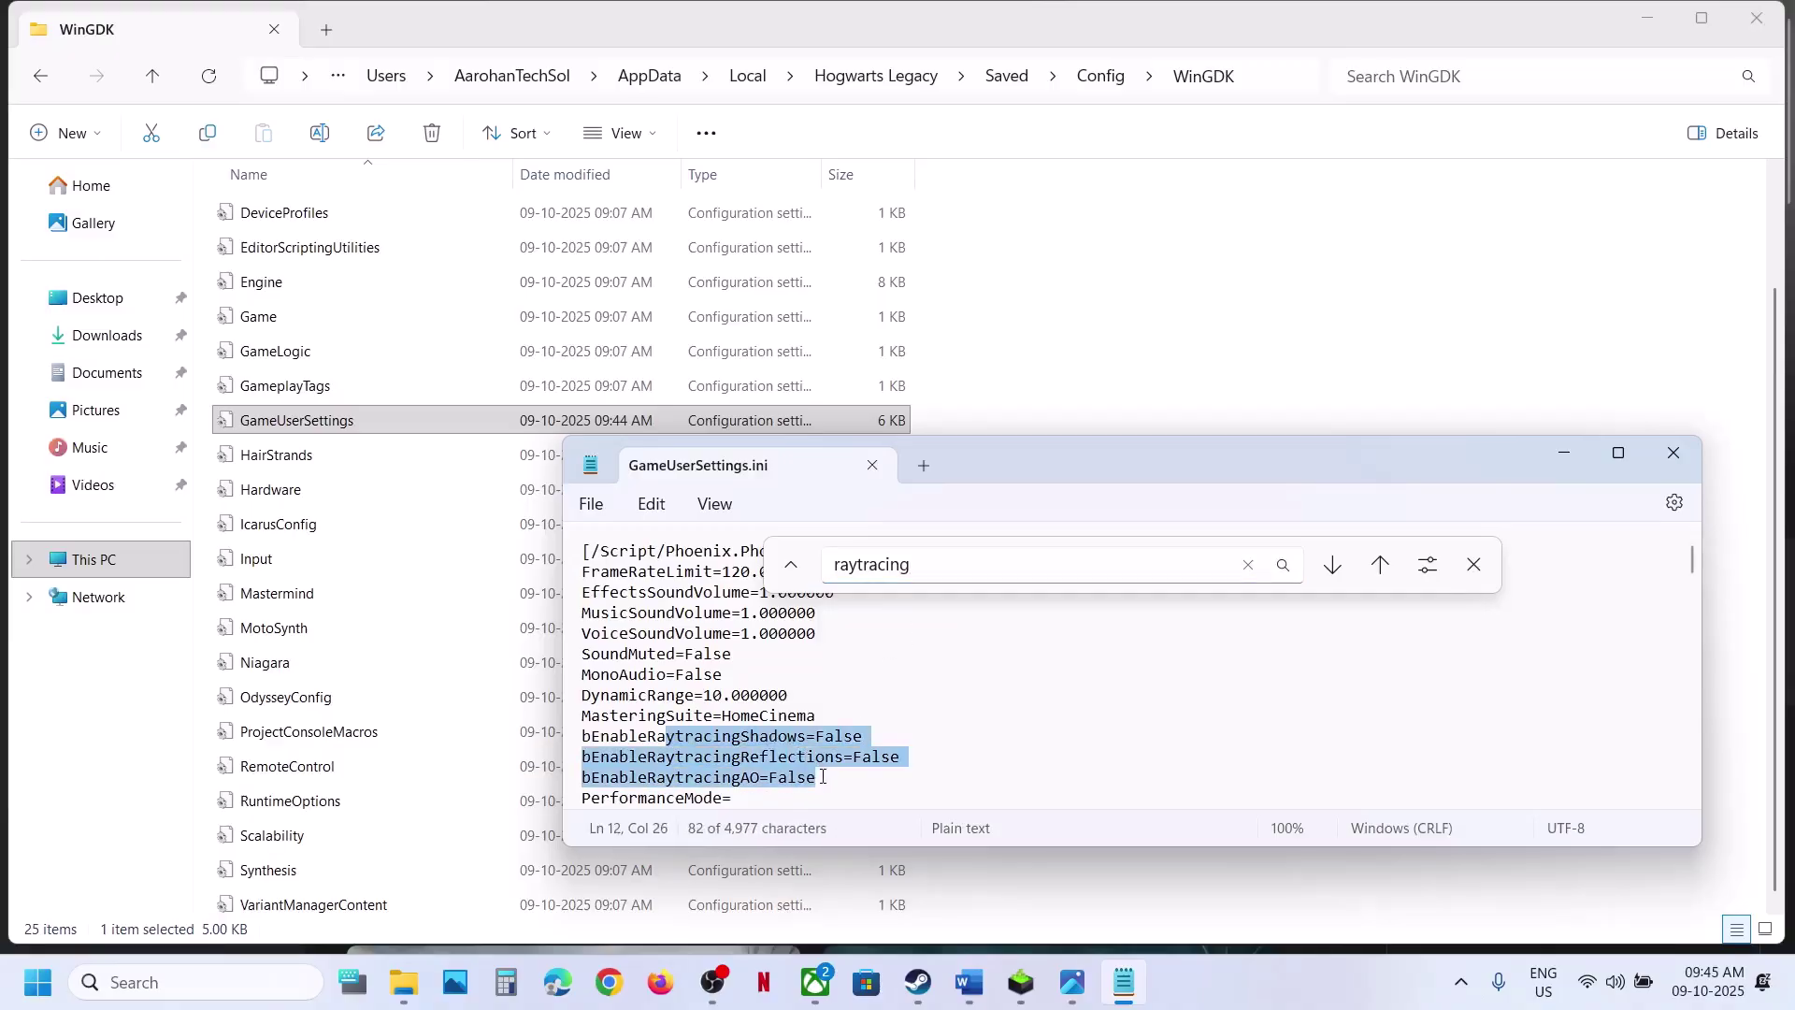
# Step: Go through the remaining "raytracing" matches to check the quality values, and return to the bEnableRaytracing lines
pyautogui.click(940, 569)
pyautogui.press('Return')
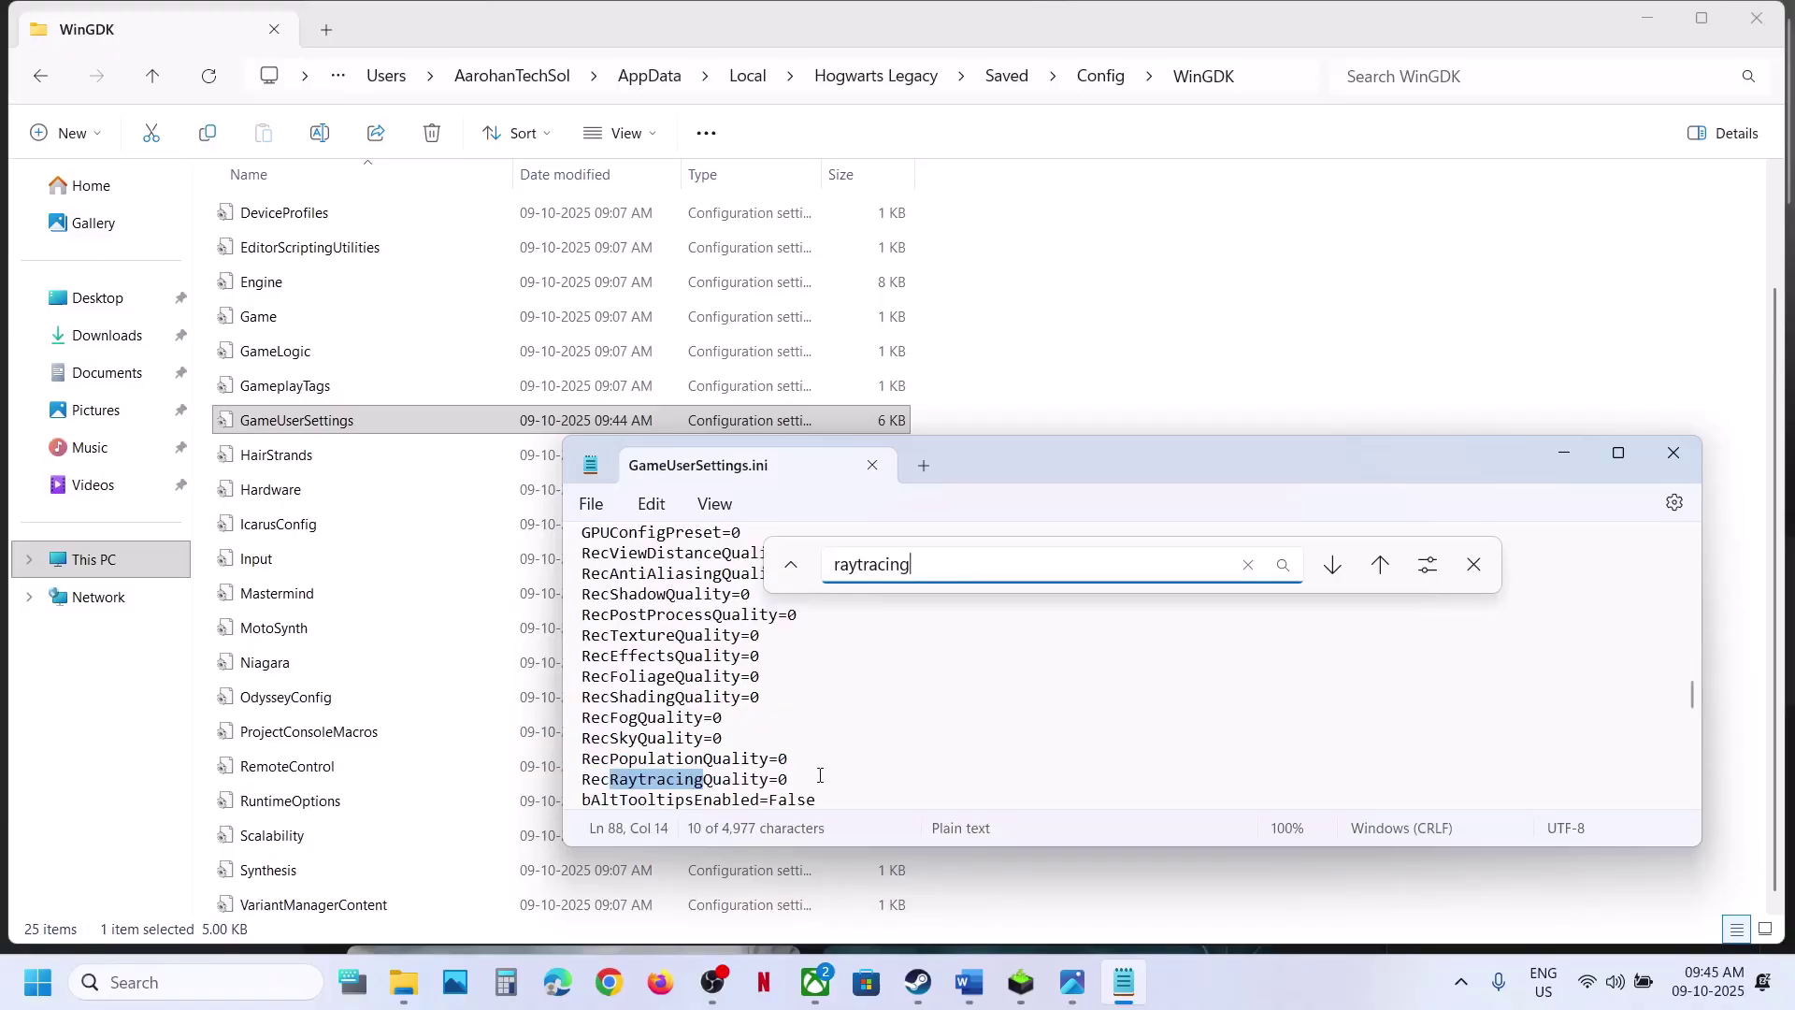
pyautogui.press('Return')
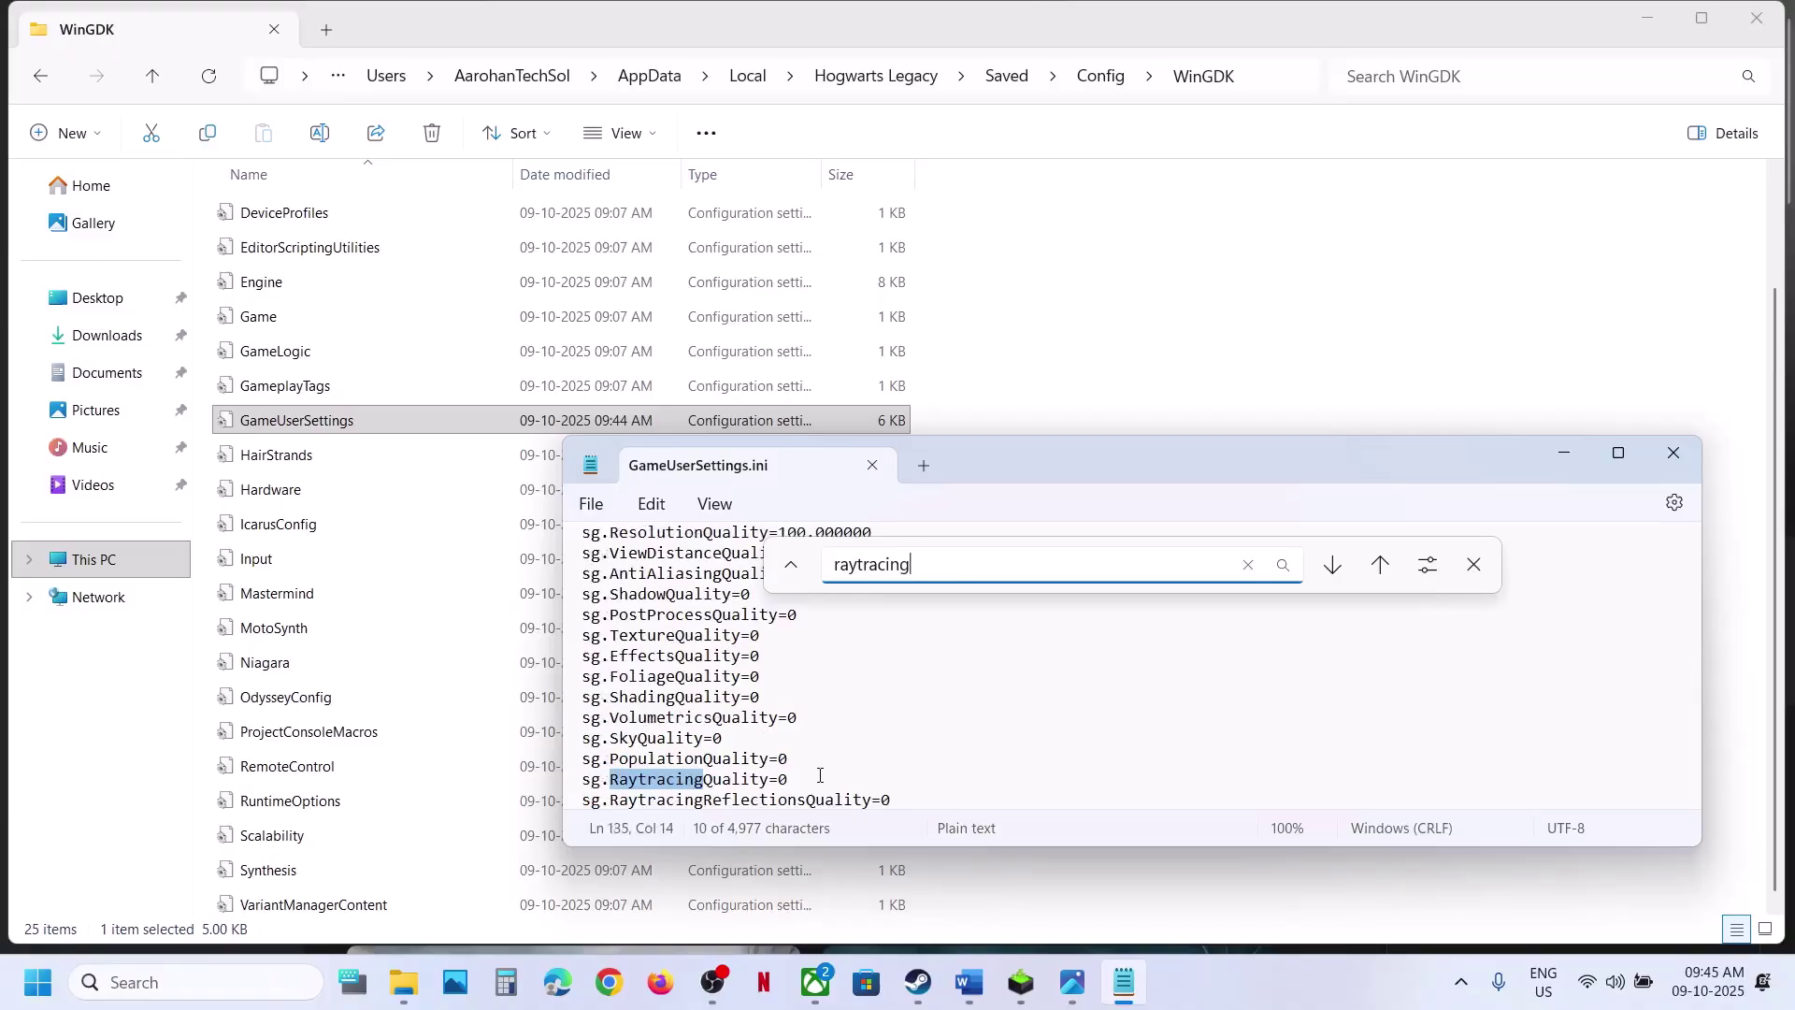
pyautogui.press('Return')
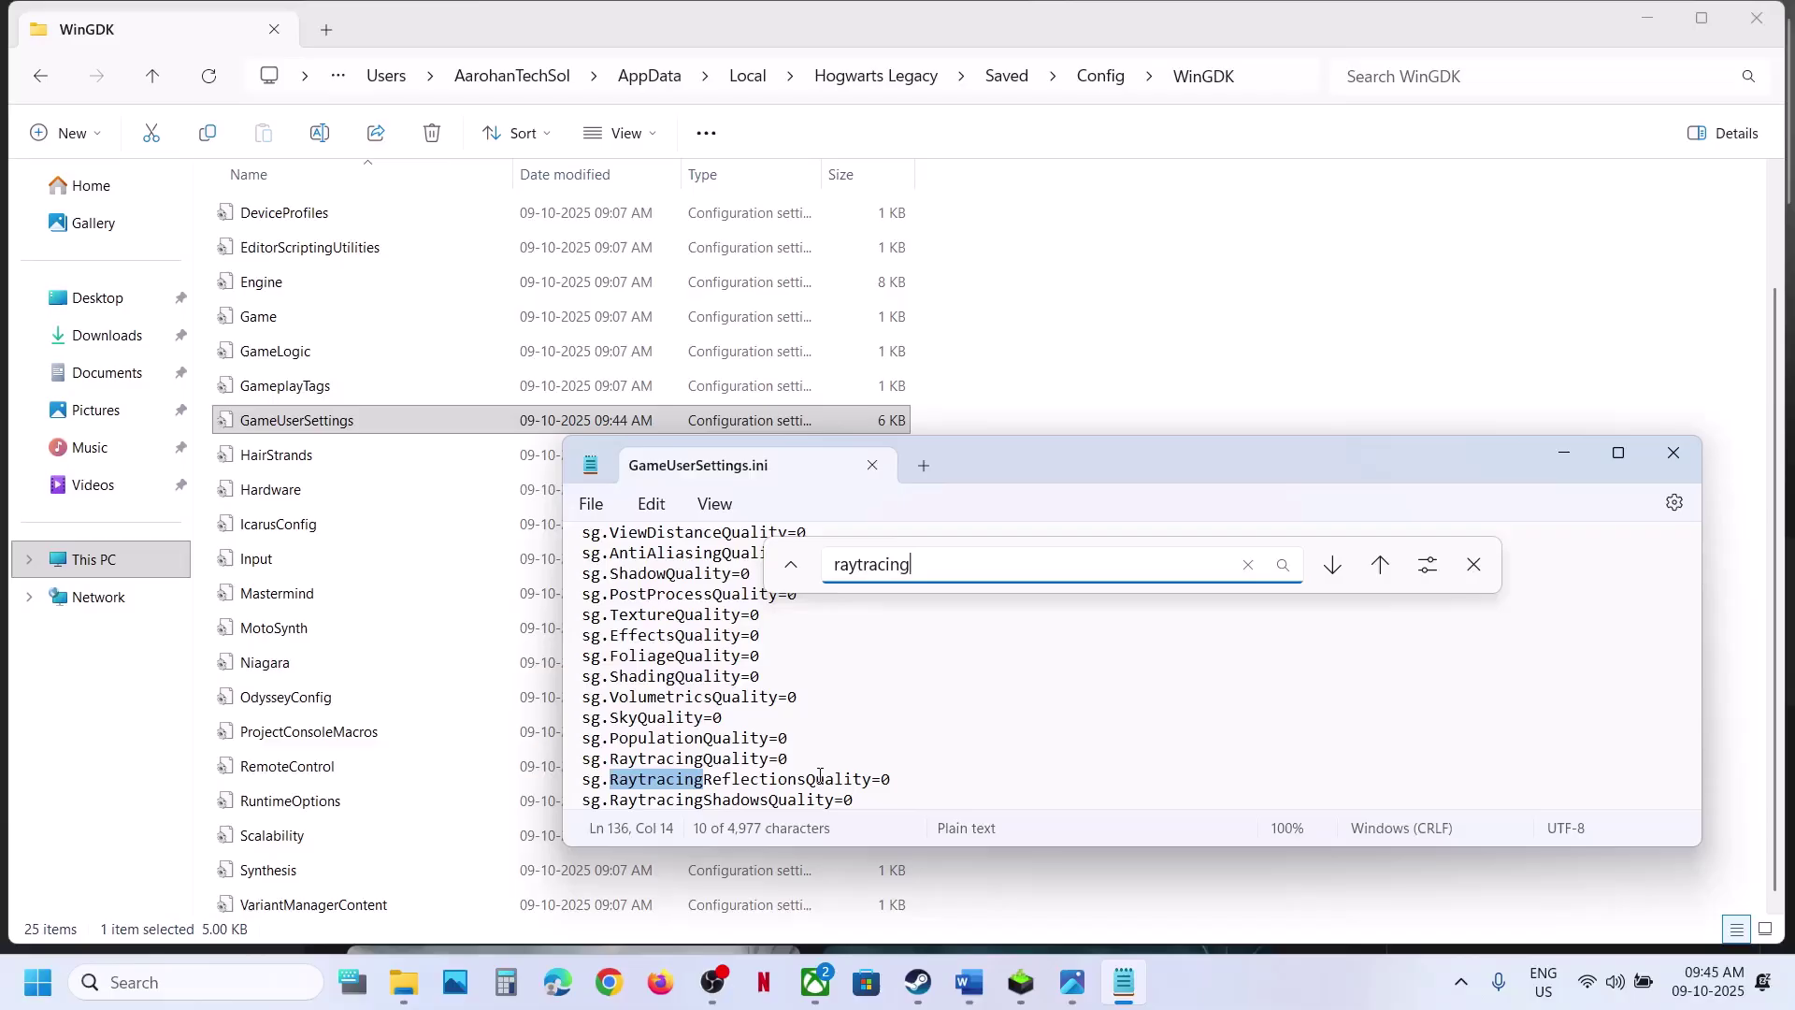
pyautogui.press('Return')
pyautogui.press('Return')
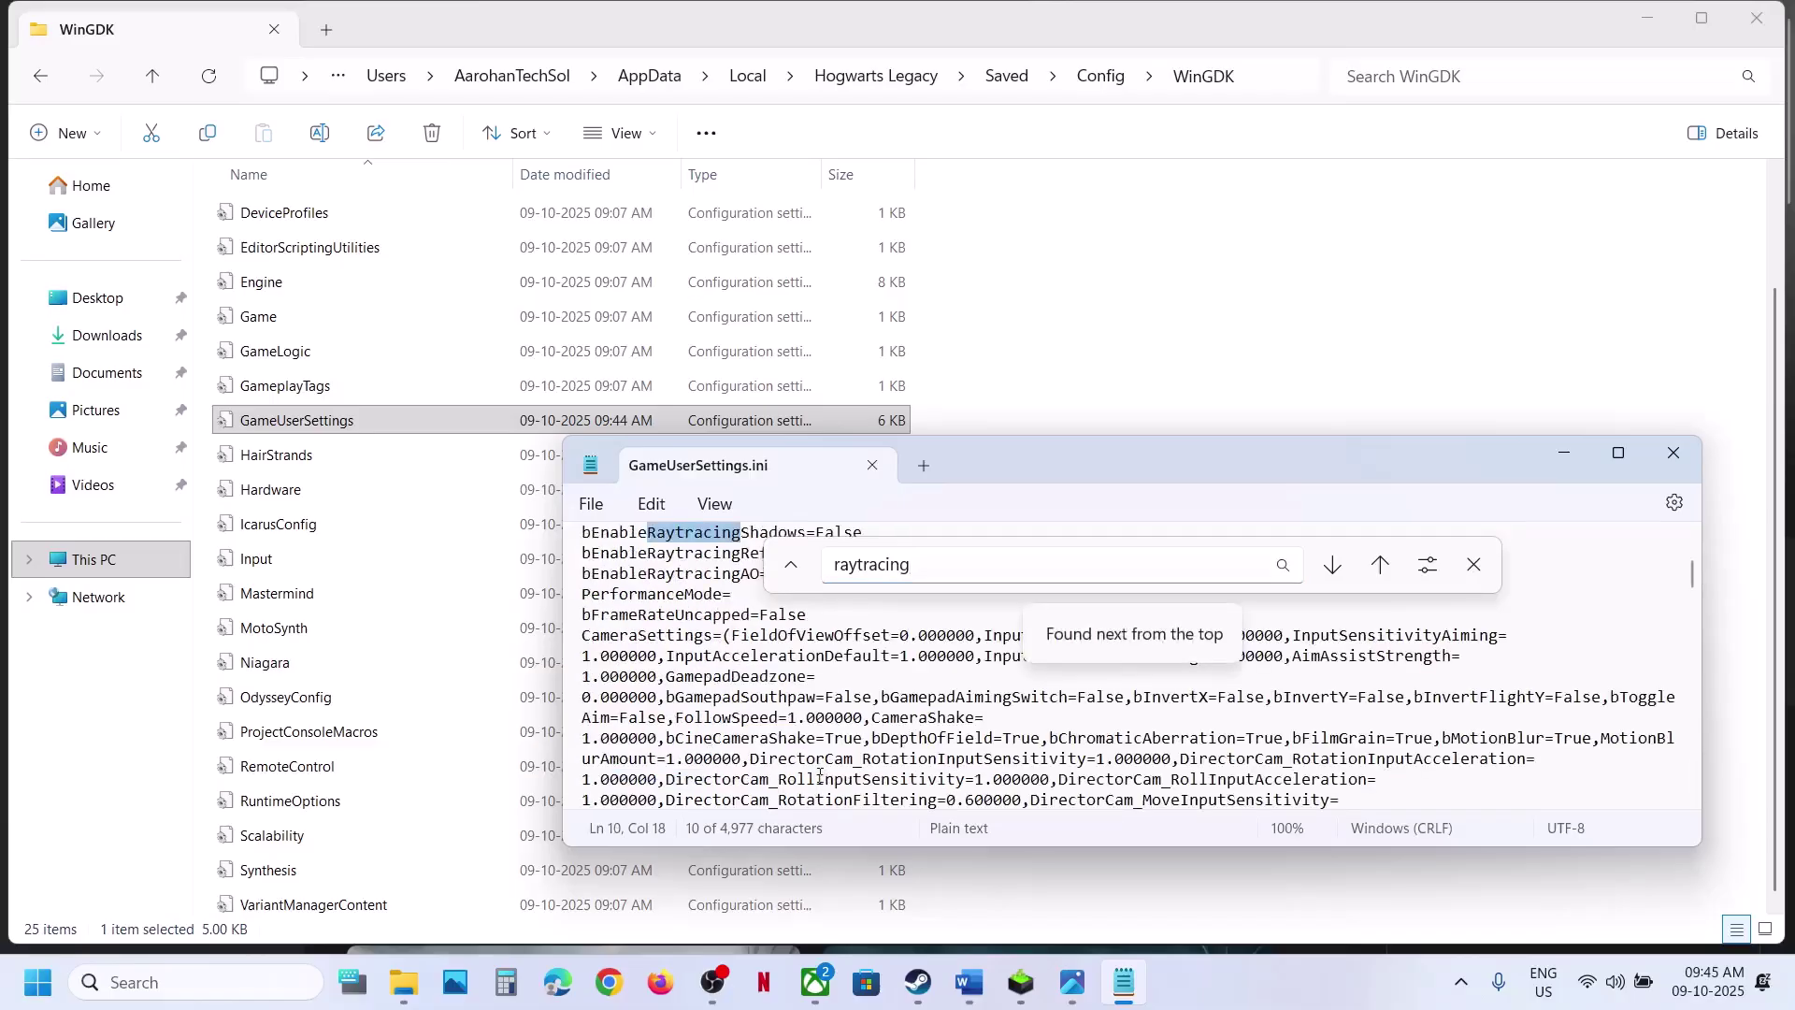
pyautogui.scroll(2, 765, 650)
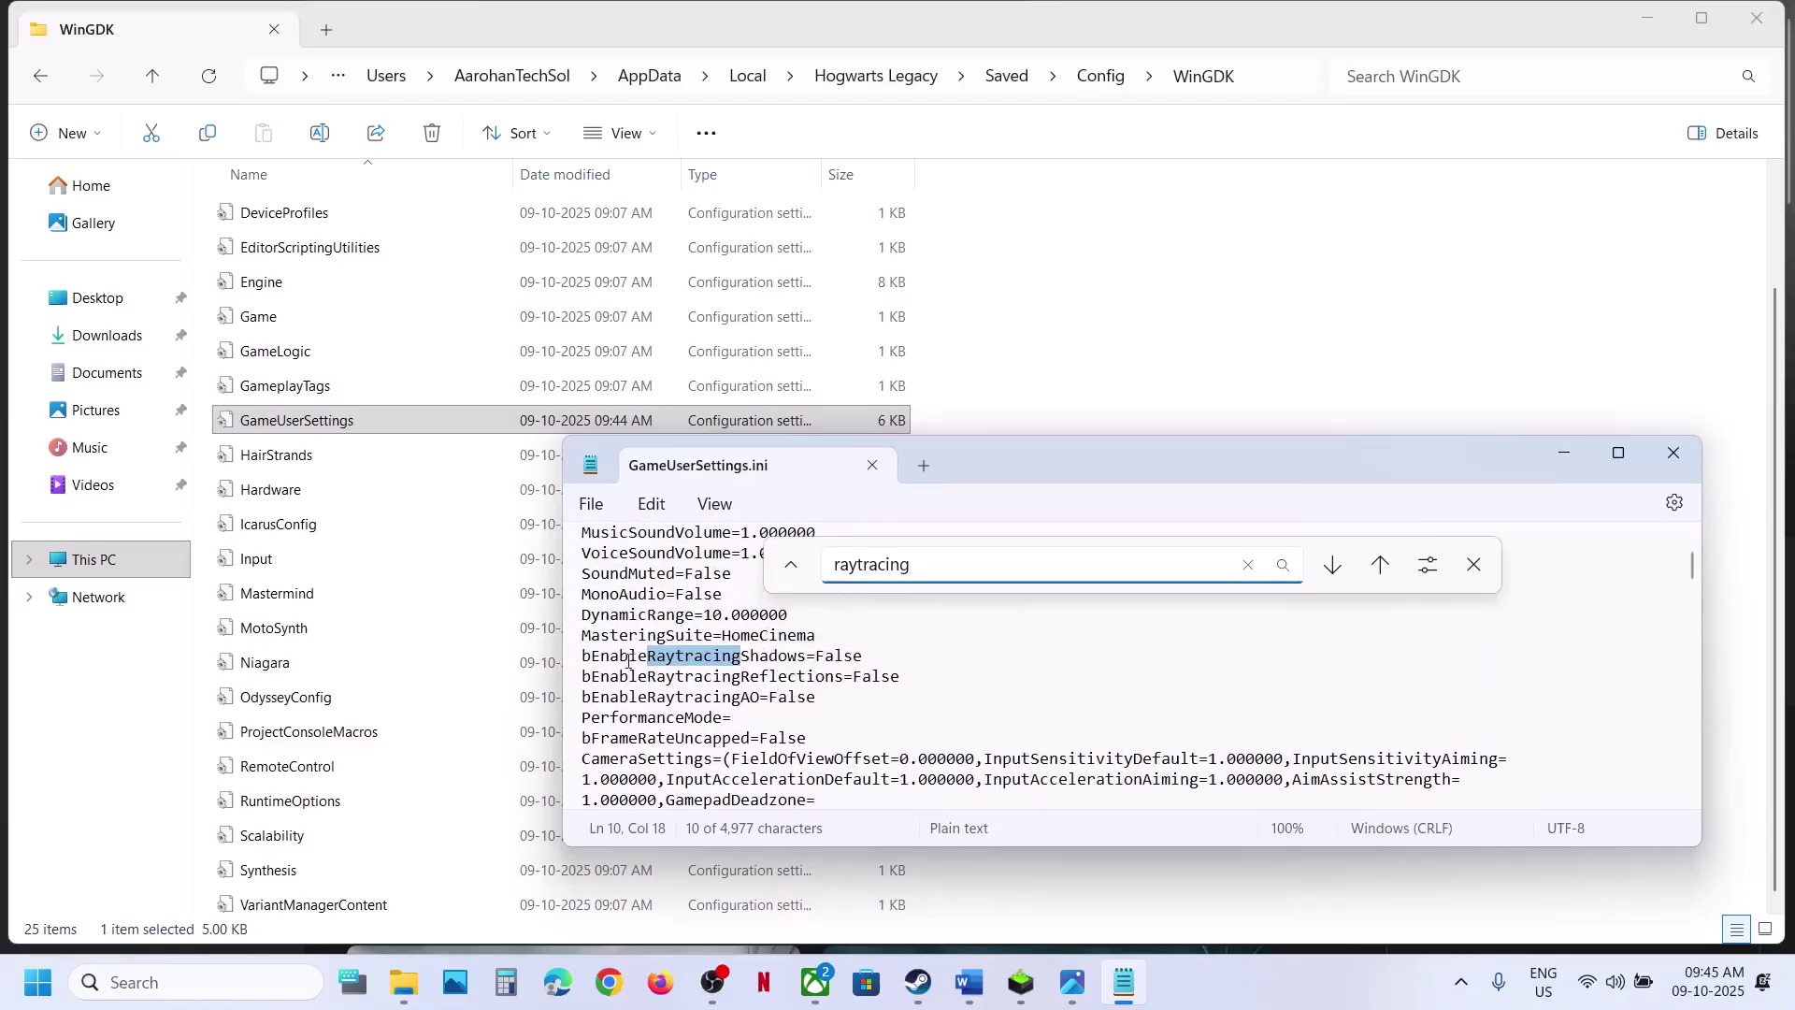
pyautogui.moveTo(817, 656); pyautogui.dragTo(582, 717)
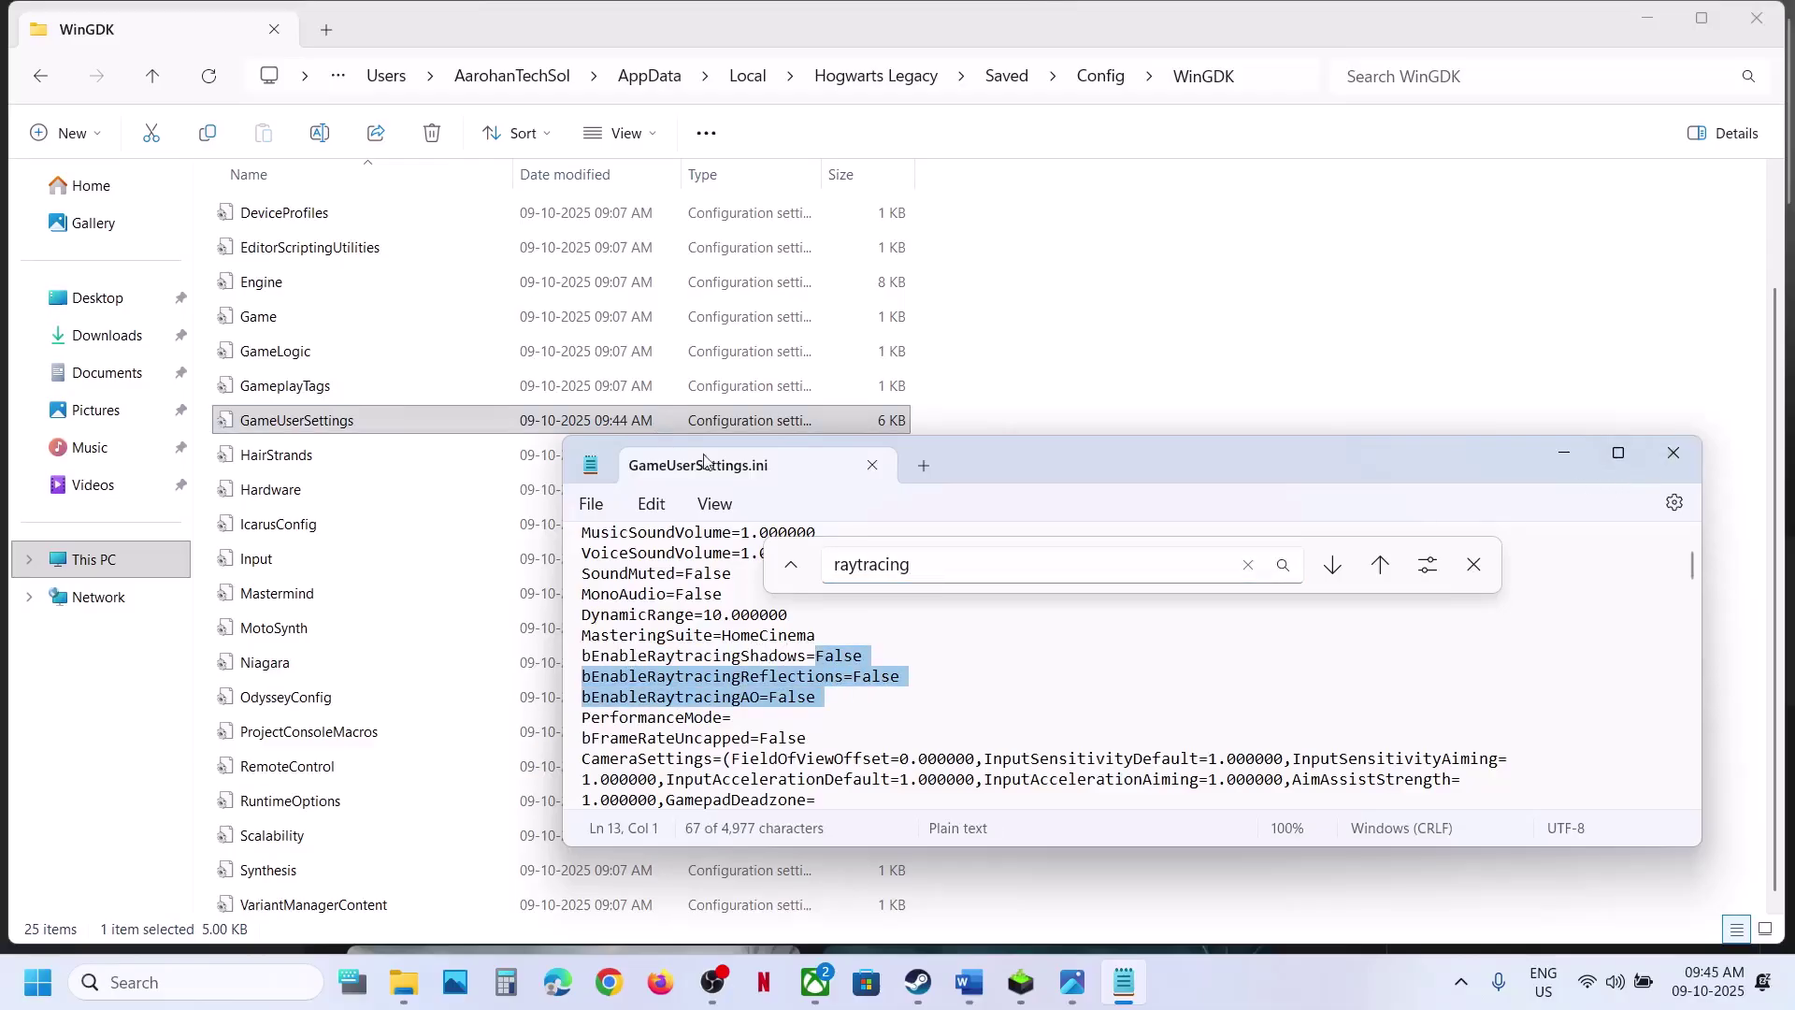
# Step: Save GameUserSettings.ini and close its Notepad tab
pyautogui.click(603, 506)
pyautogui.click(626, 660)
pyautogui.click(872, 465)
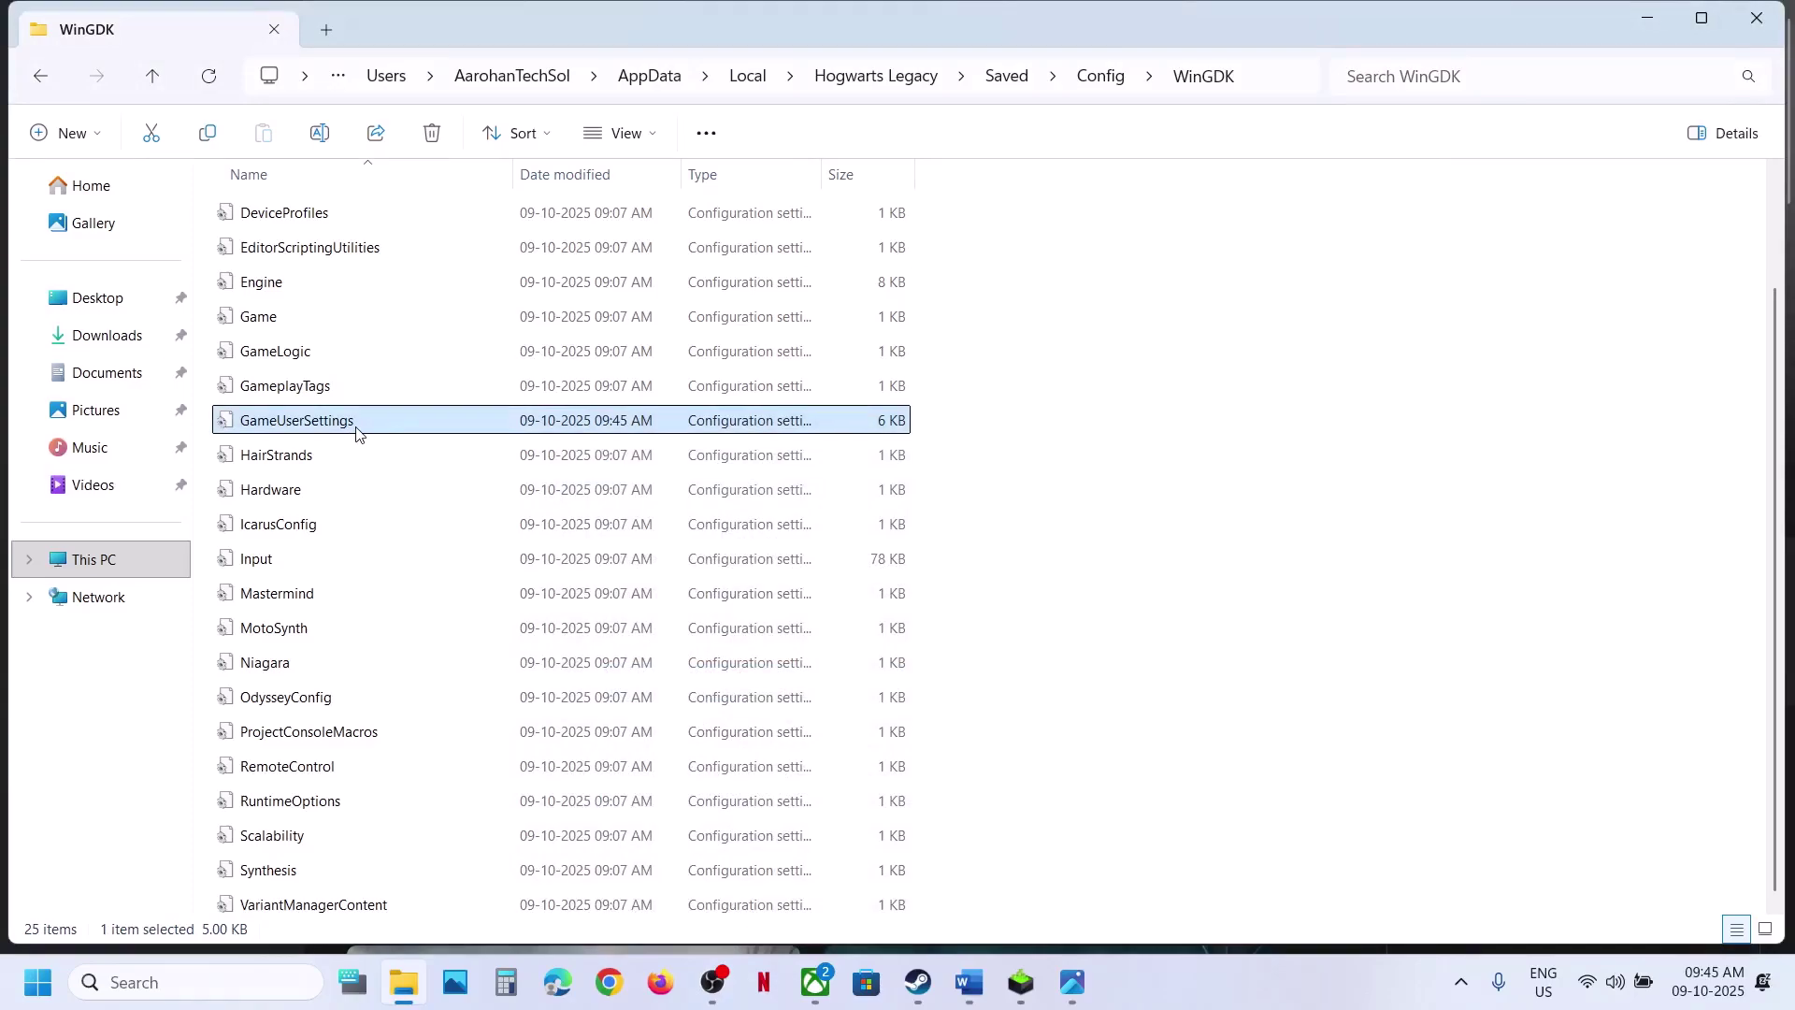
# Step: Set the Read-only attribute on the GameUserSettings file and apply it
pyautogui.rightClick(356, 431)
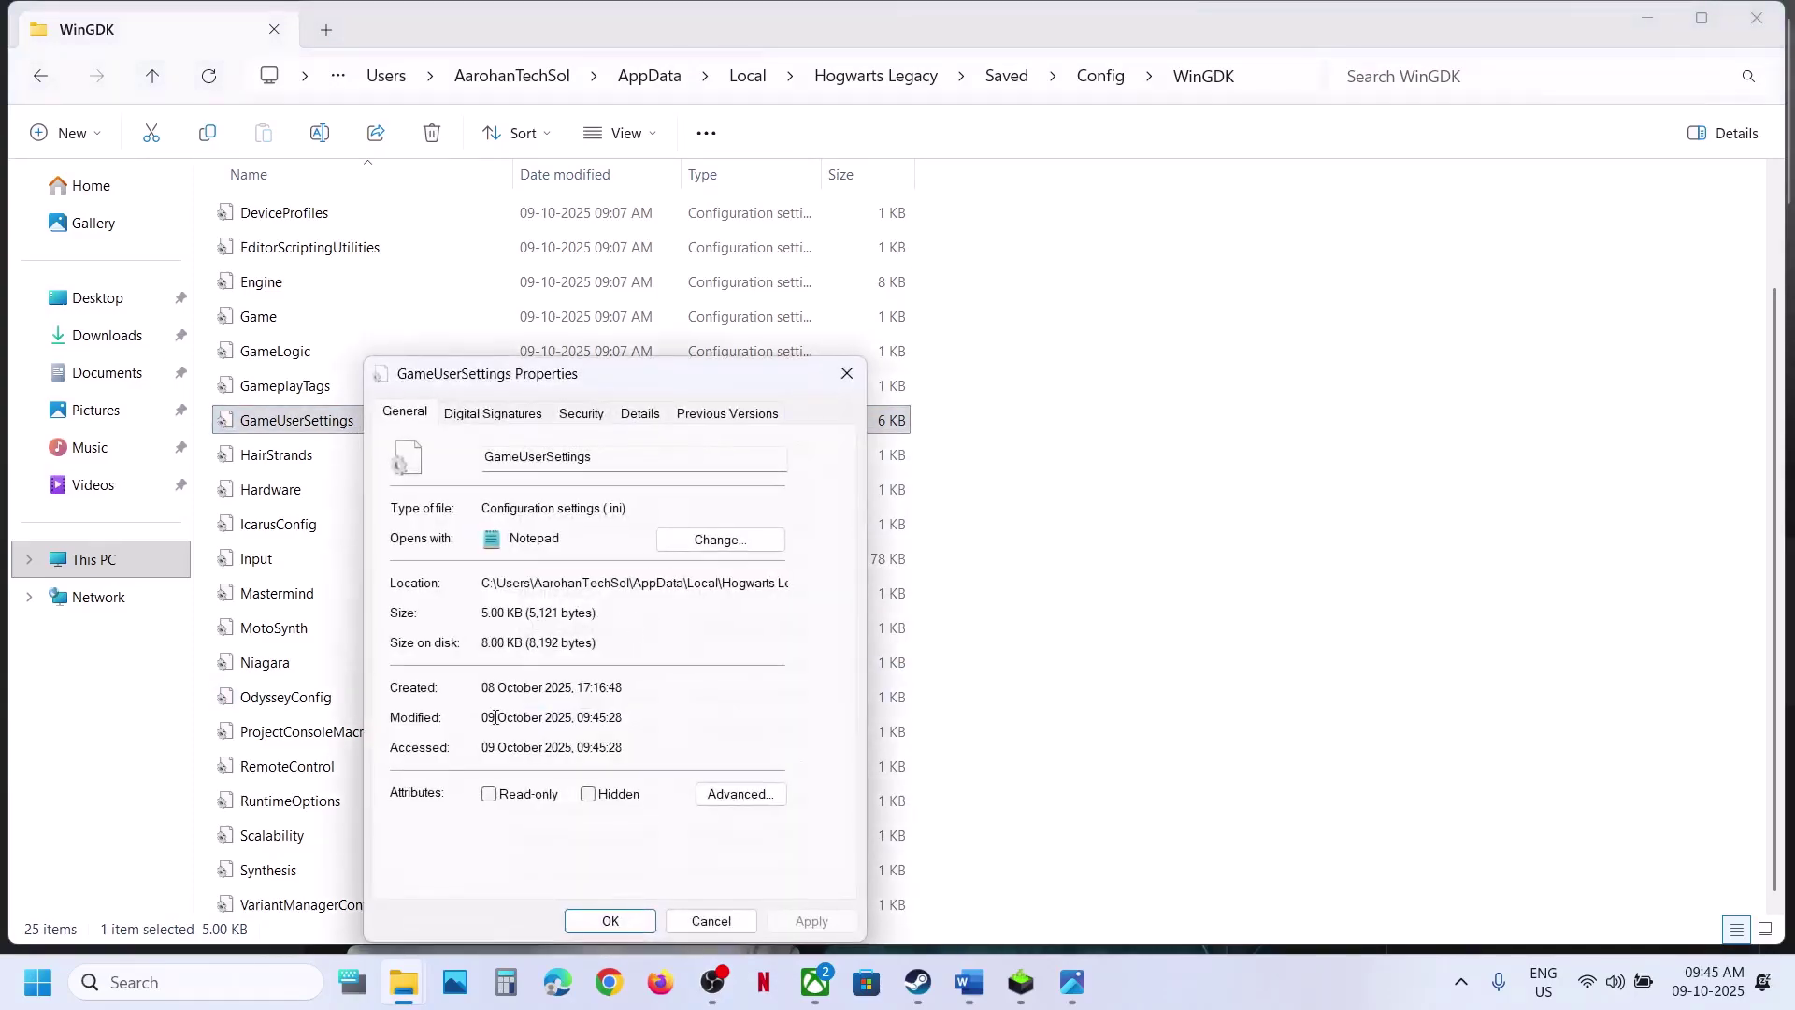
pyautogui.click(489, 793)
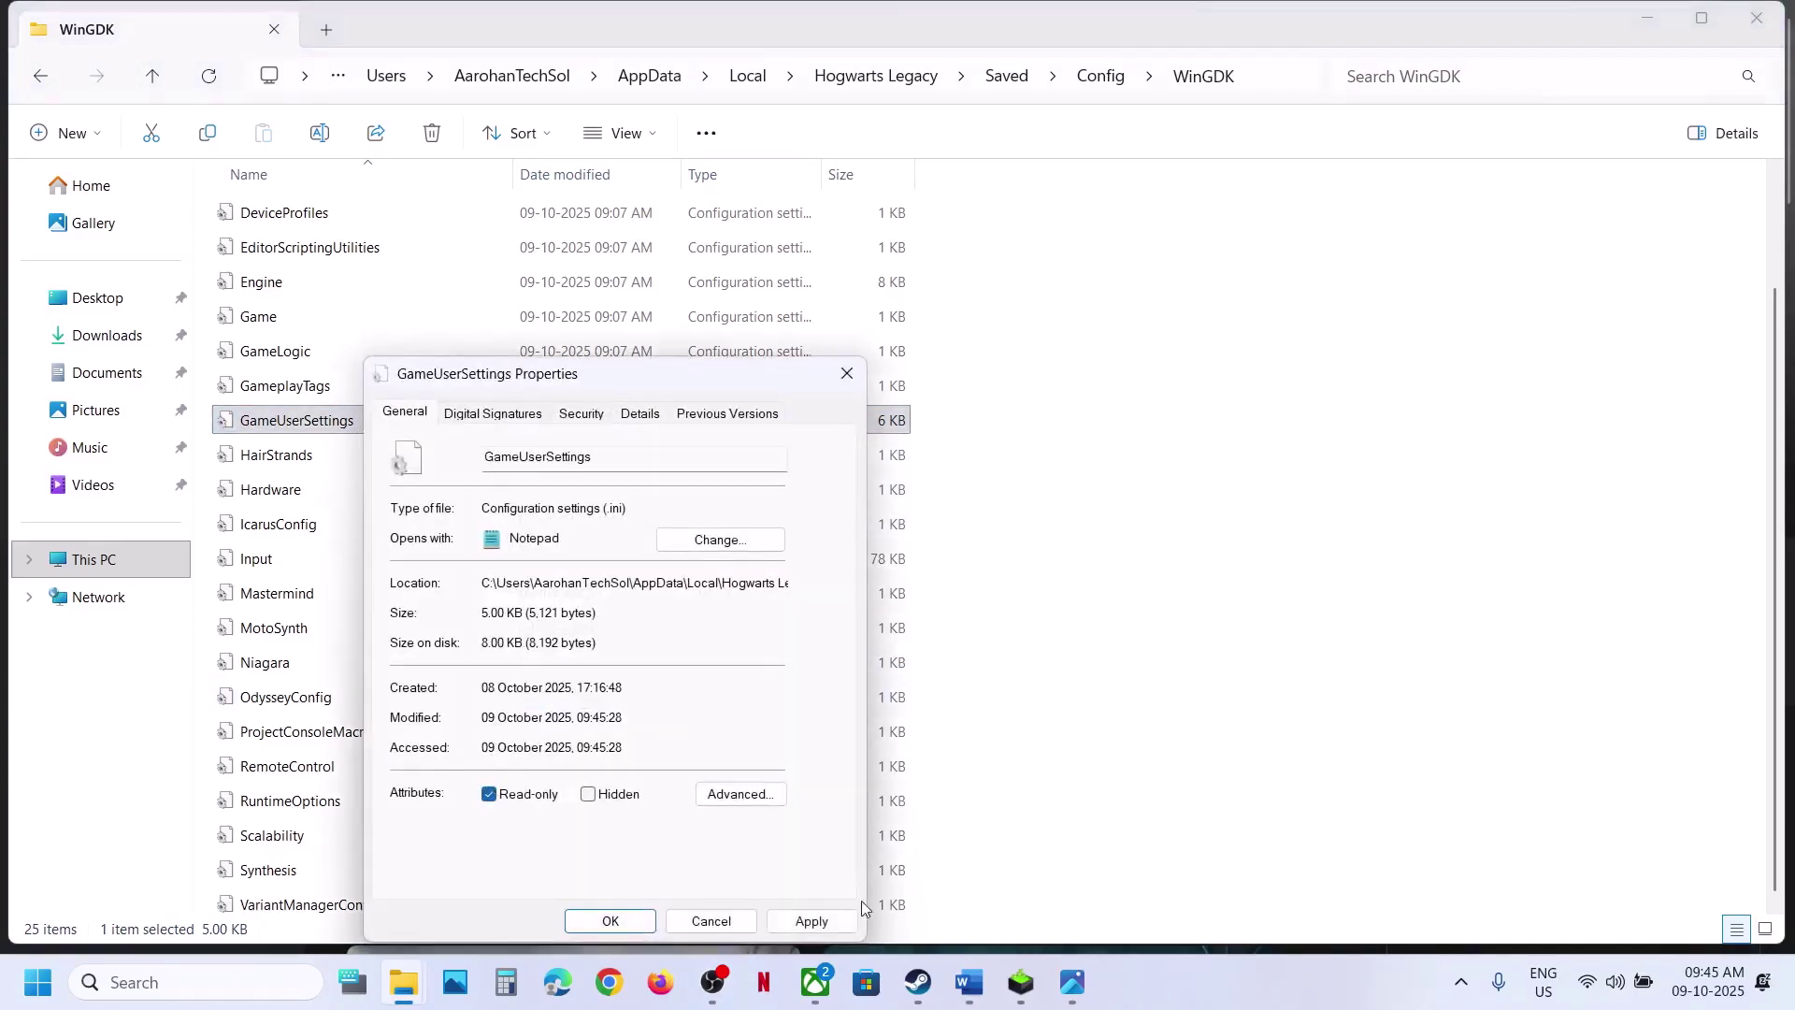
pyautogui.click(809, 921)
pyautogui.click(610, 921)
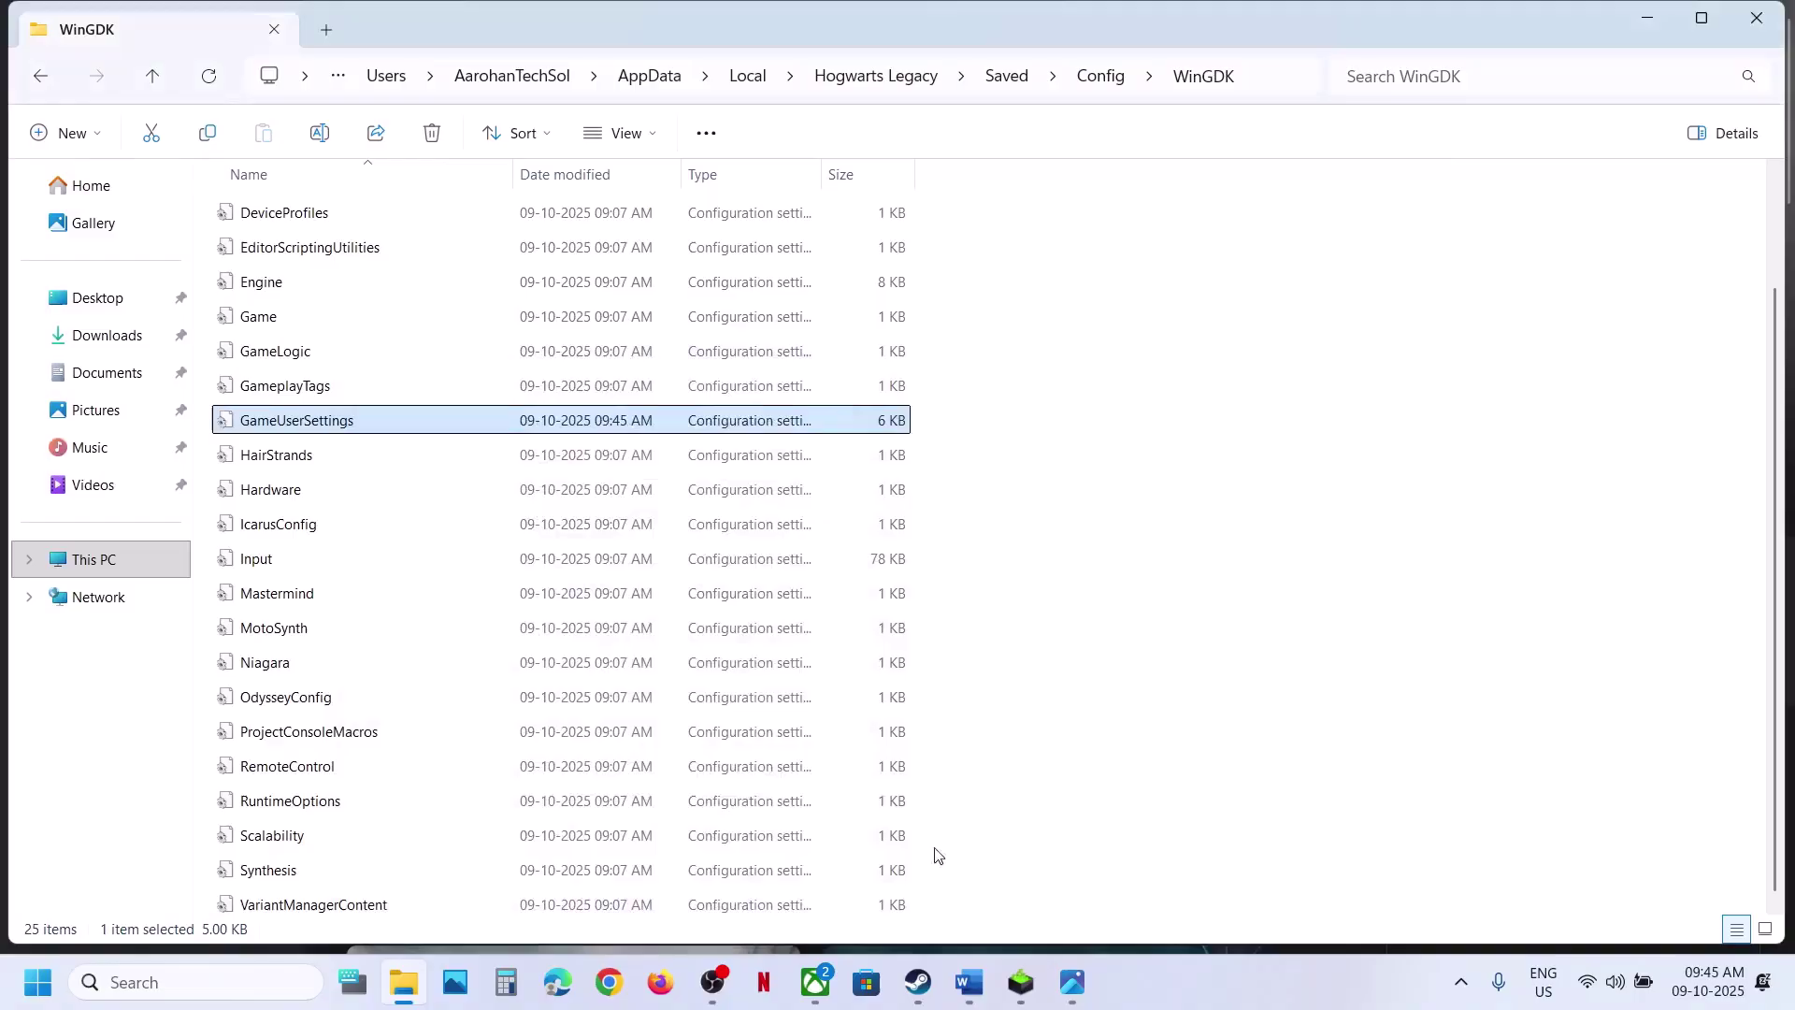
# Step: Switch to the Word document and read Step 4 about renaming or deleting the config folder
pyautogui.click(969, 981)
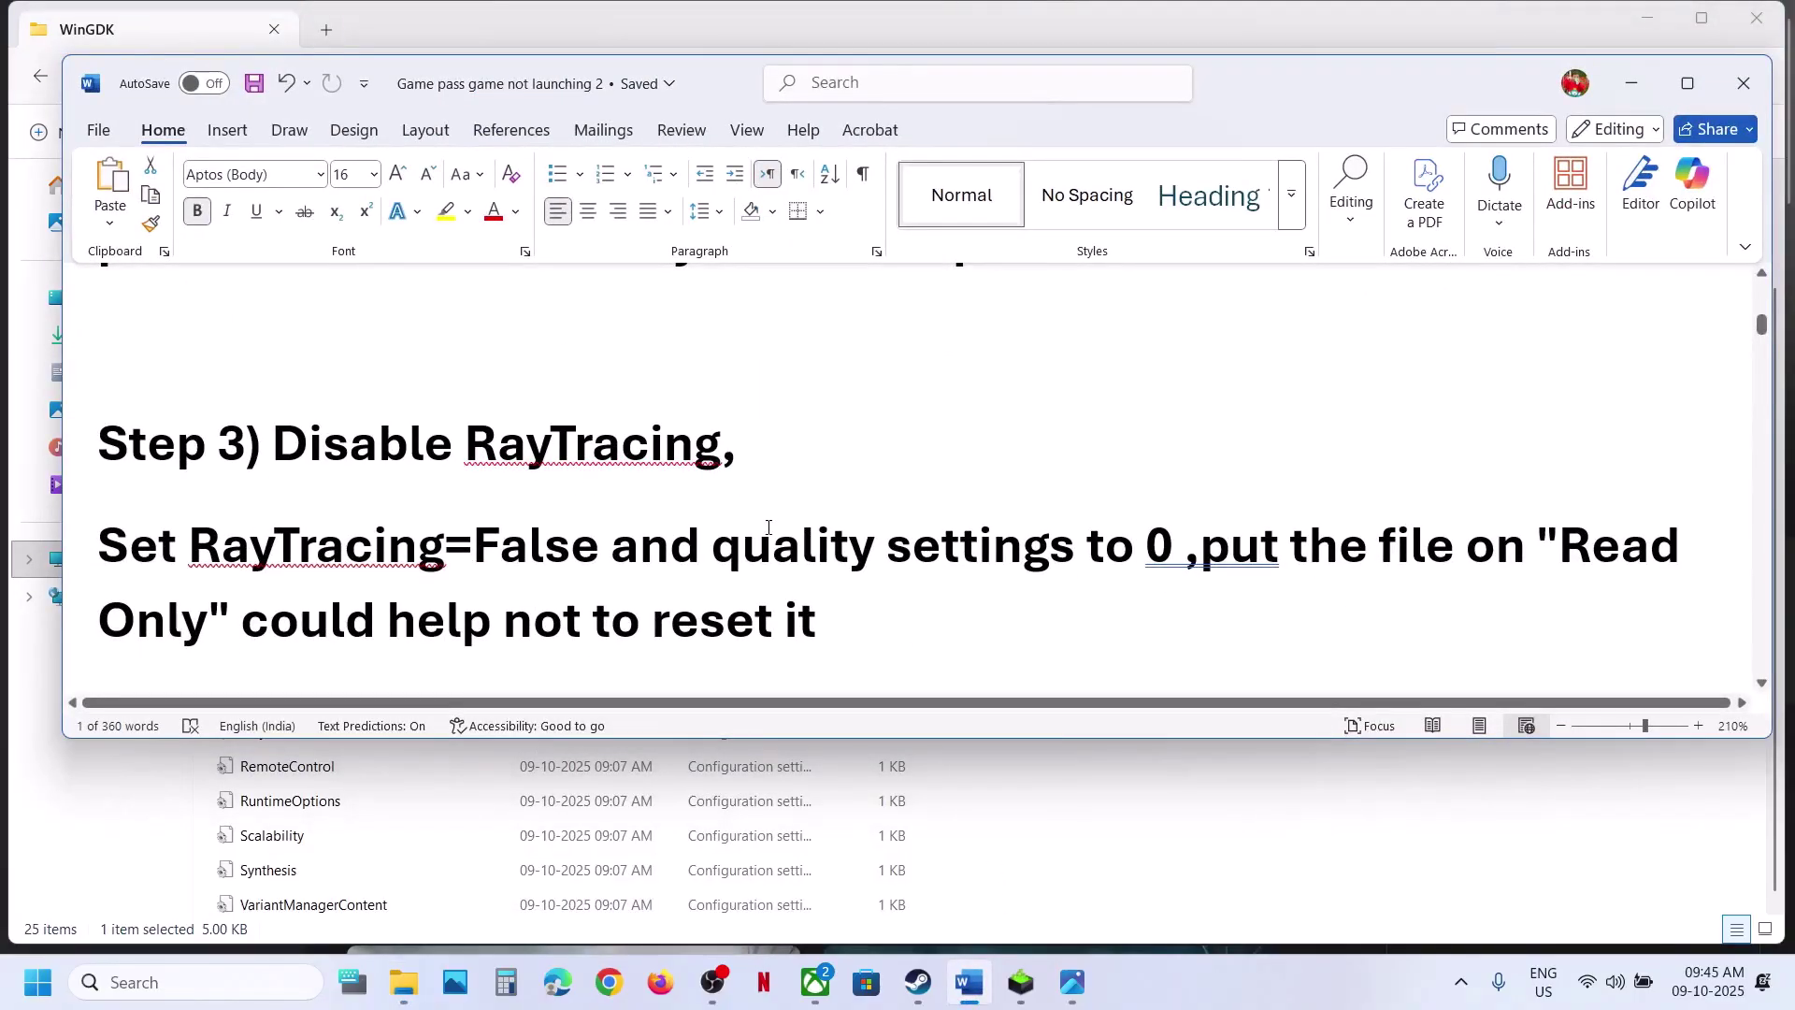
pyautogui.scroll(-3, 769, 528)
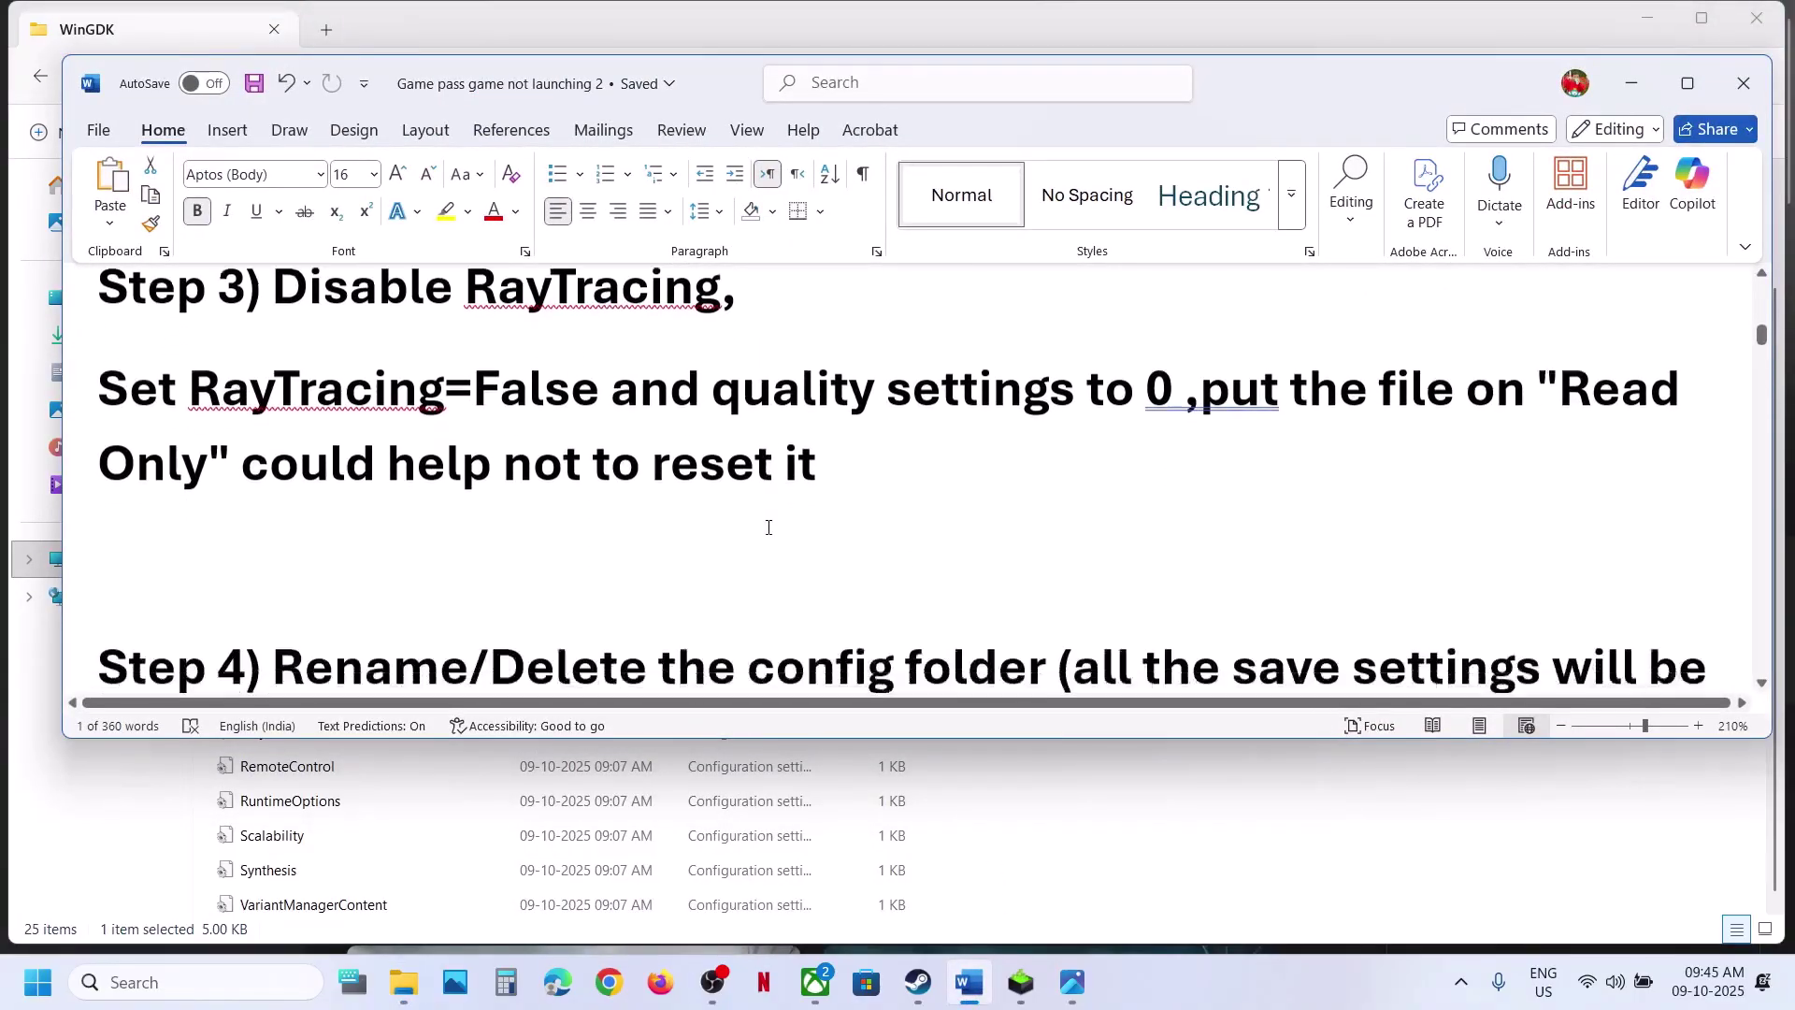
pyautogui.scroll(-3, 768, 528)
pyautogui.moveTo(298, 520); pyautogui.dragTo(1076, 523)
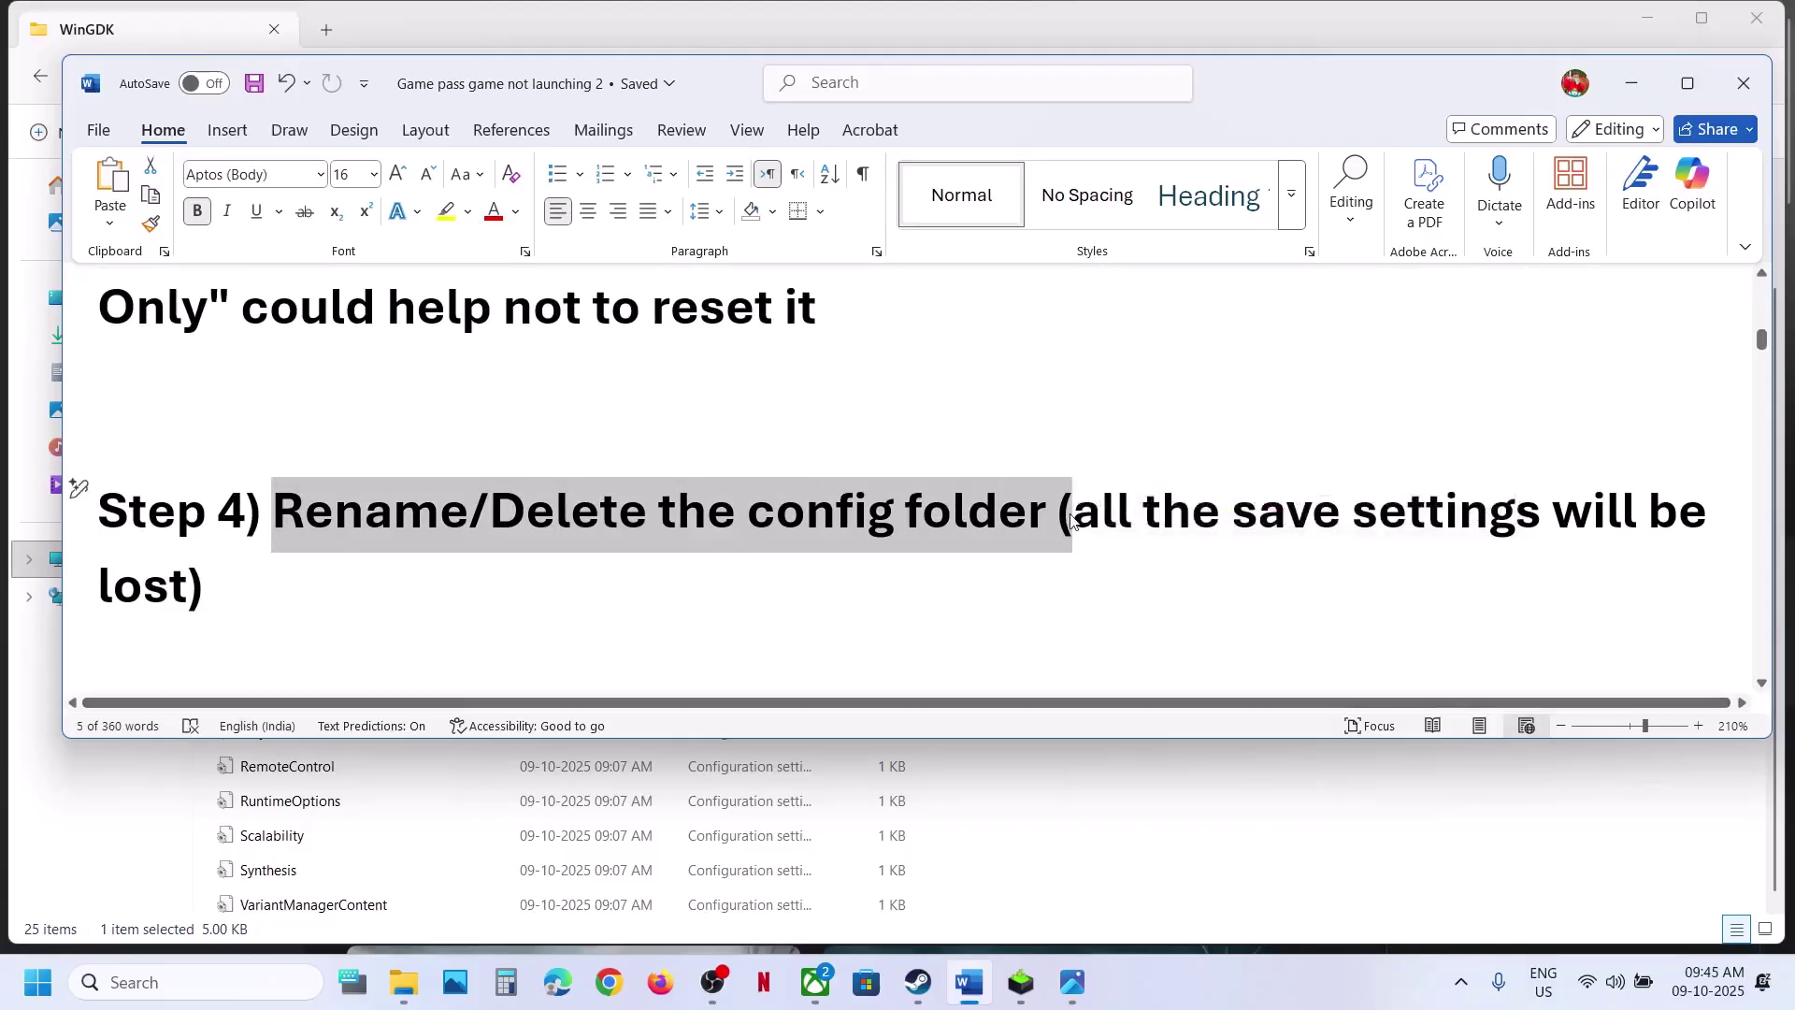
pyautogui.click(1072, 521)
pyautogui.moveTo(1072, 516); pyautogui.dragTo(468, 580)
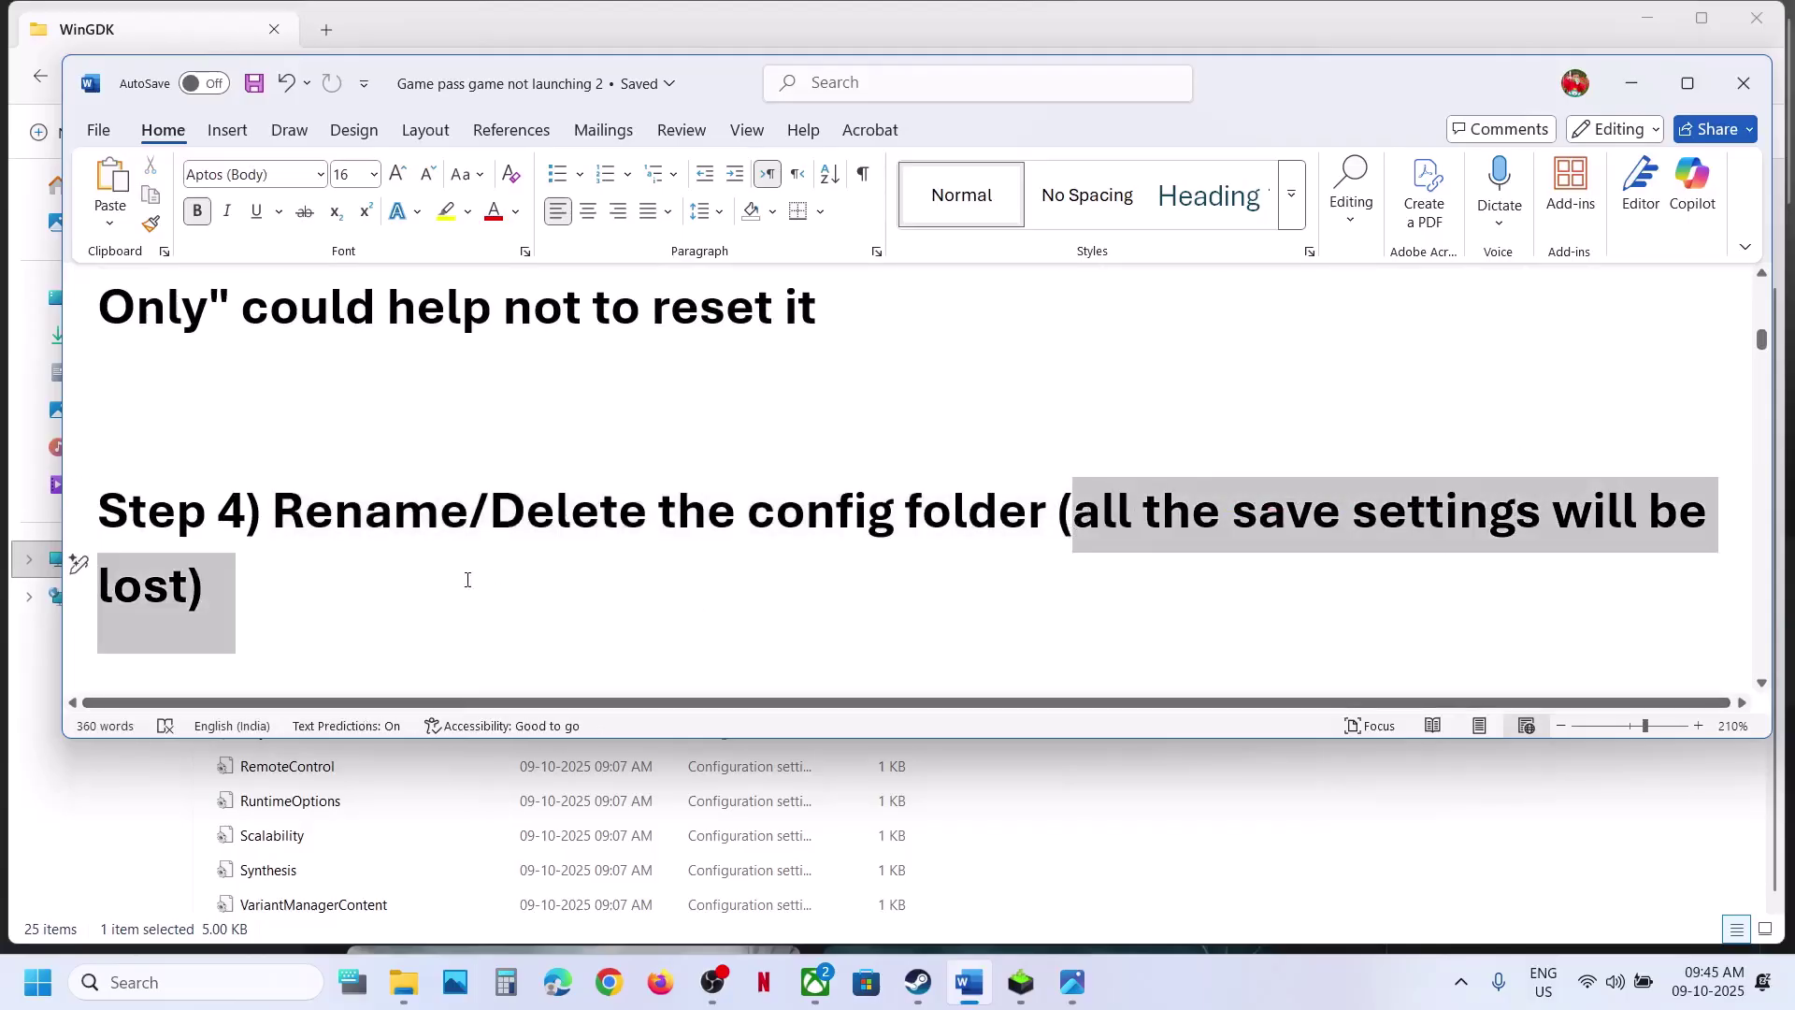
pyautogui.click(1629, 84)
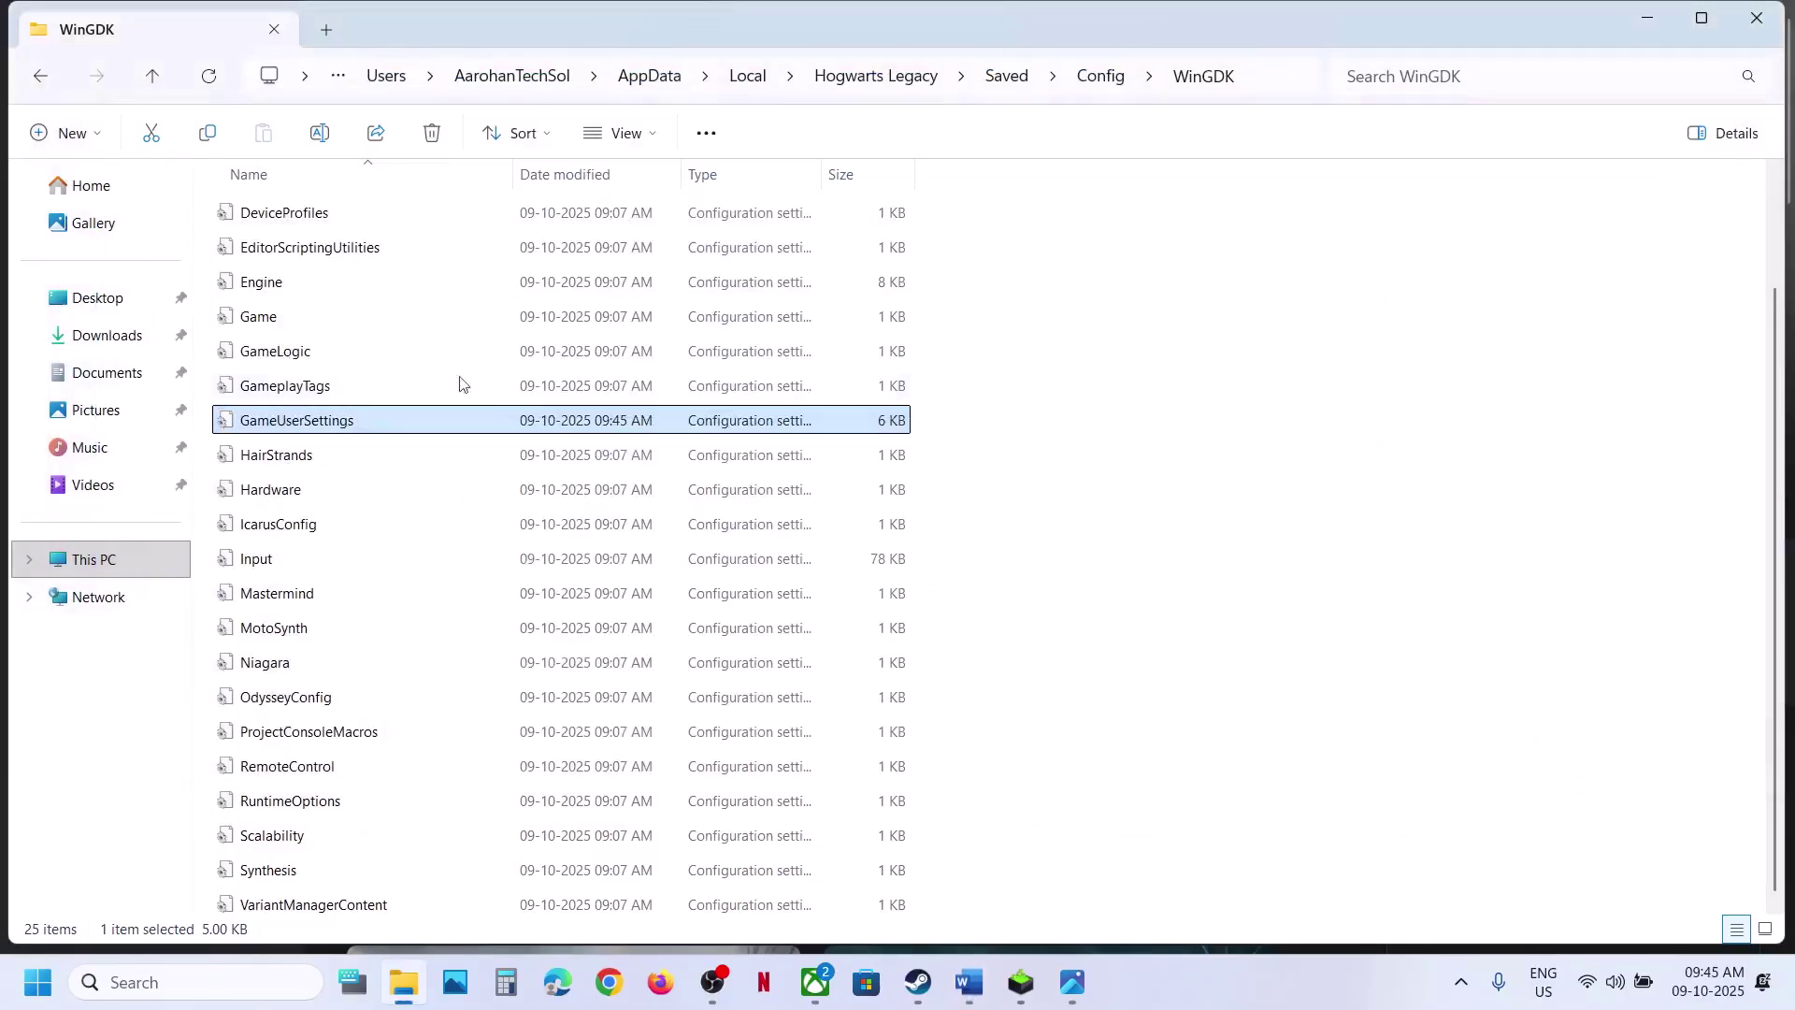
# Step: Rename the GameUserSettings file in the WinGDK folder as GameUserSettings.old
pyautogui.rightClick(312, 429)
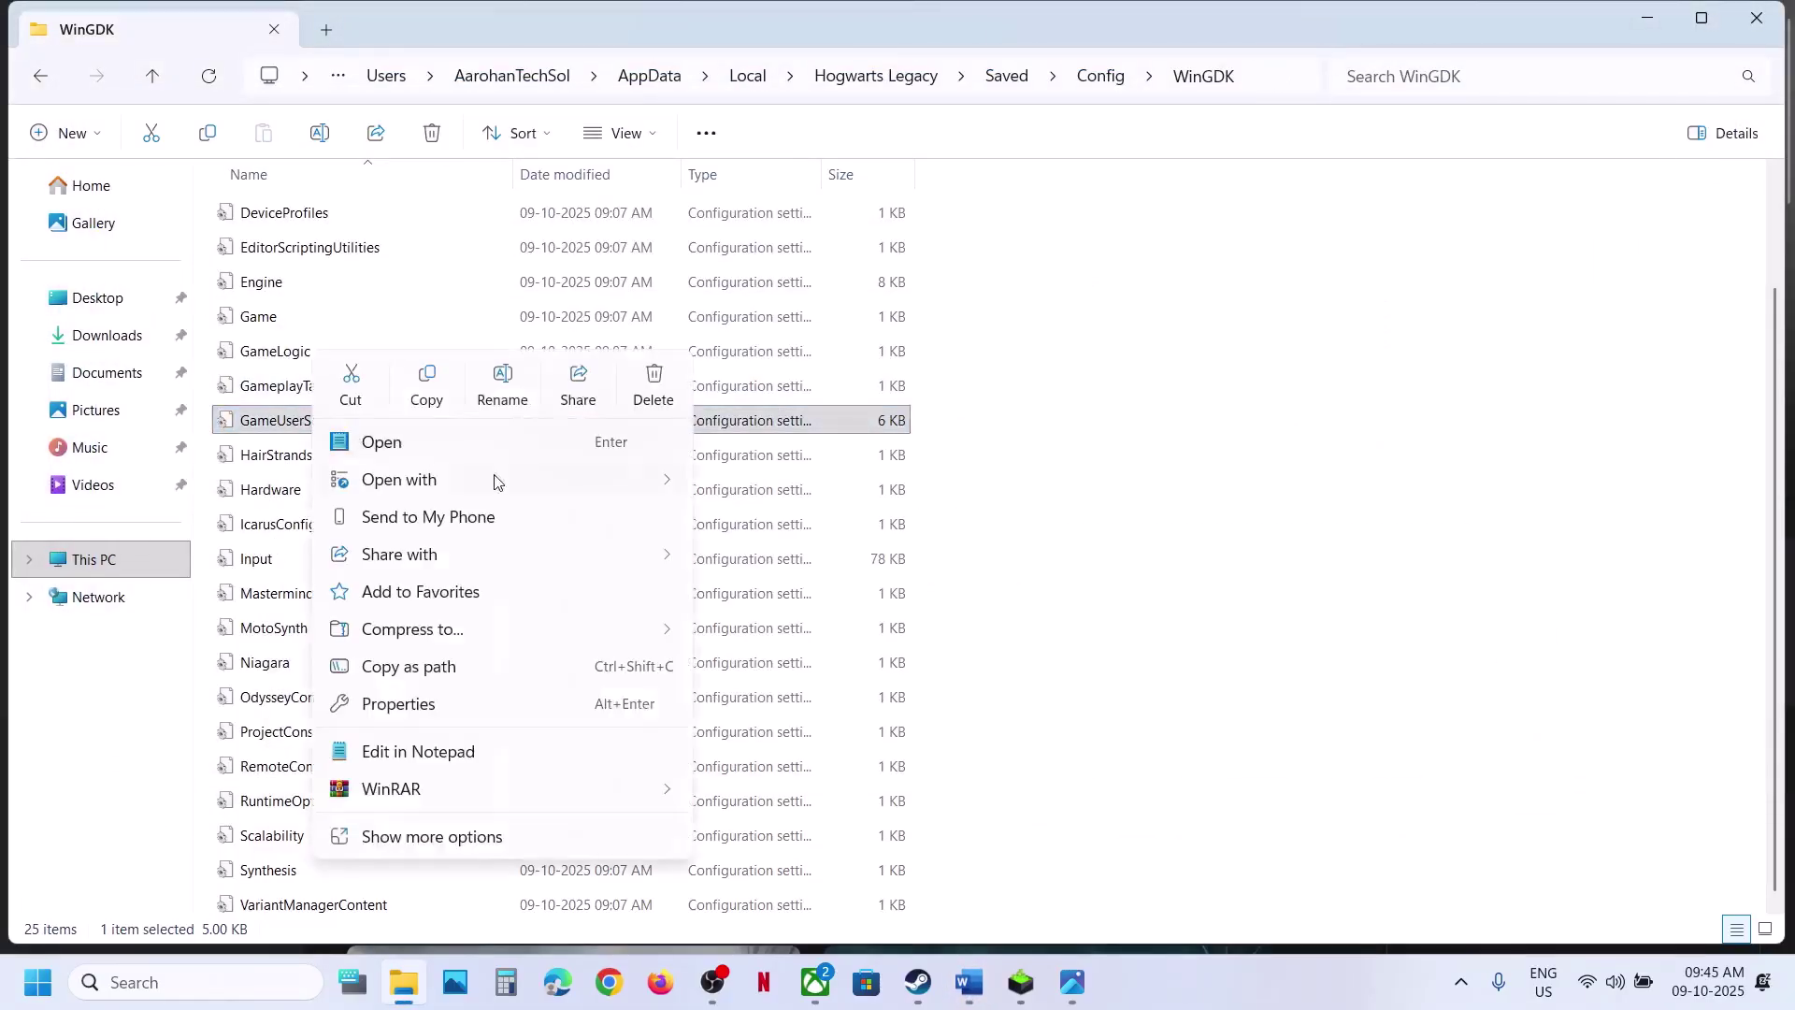
pyautogui.click(522, 400)
pyautogui.click(381, 421)
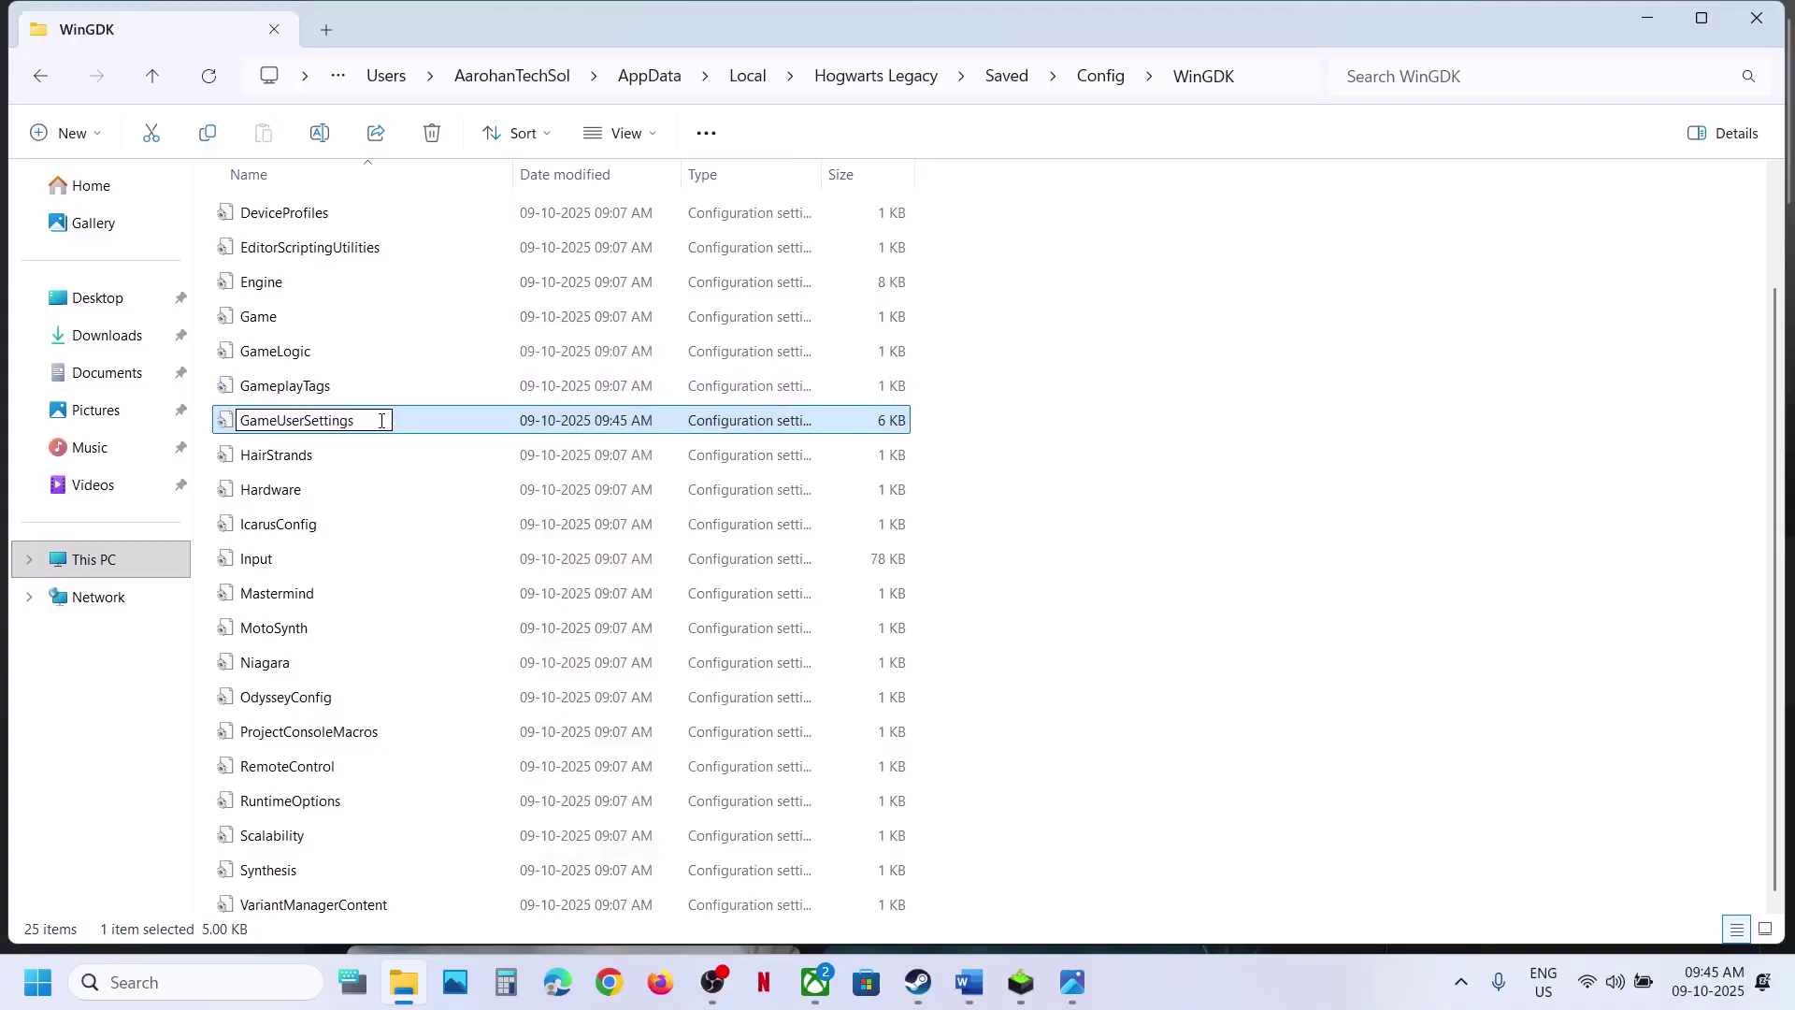
pyautogui.write('.old')
pyautogui.click(1439, 546)
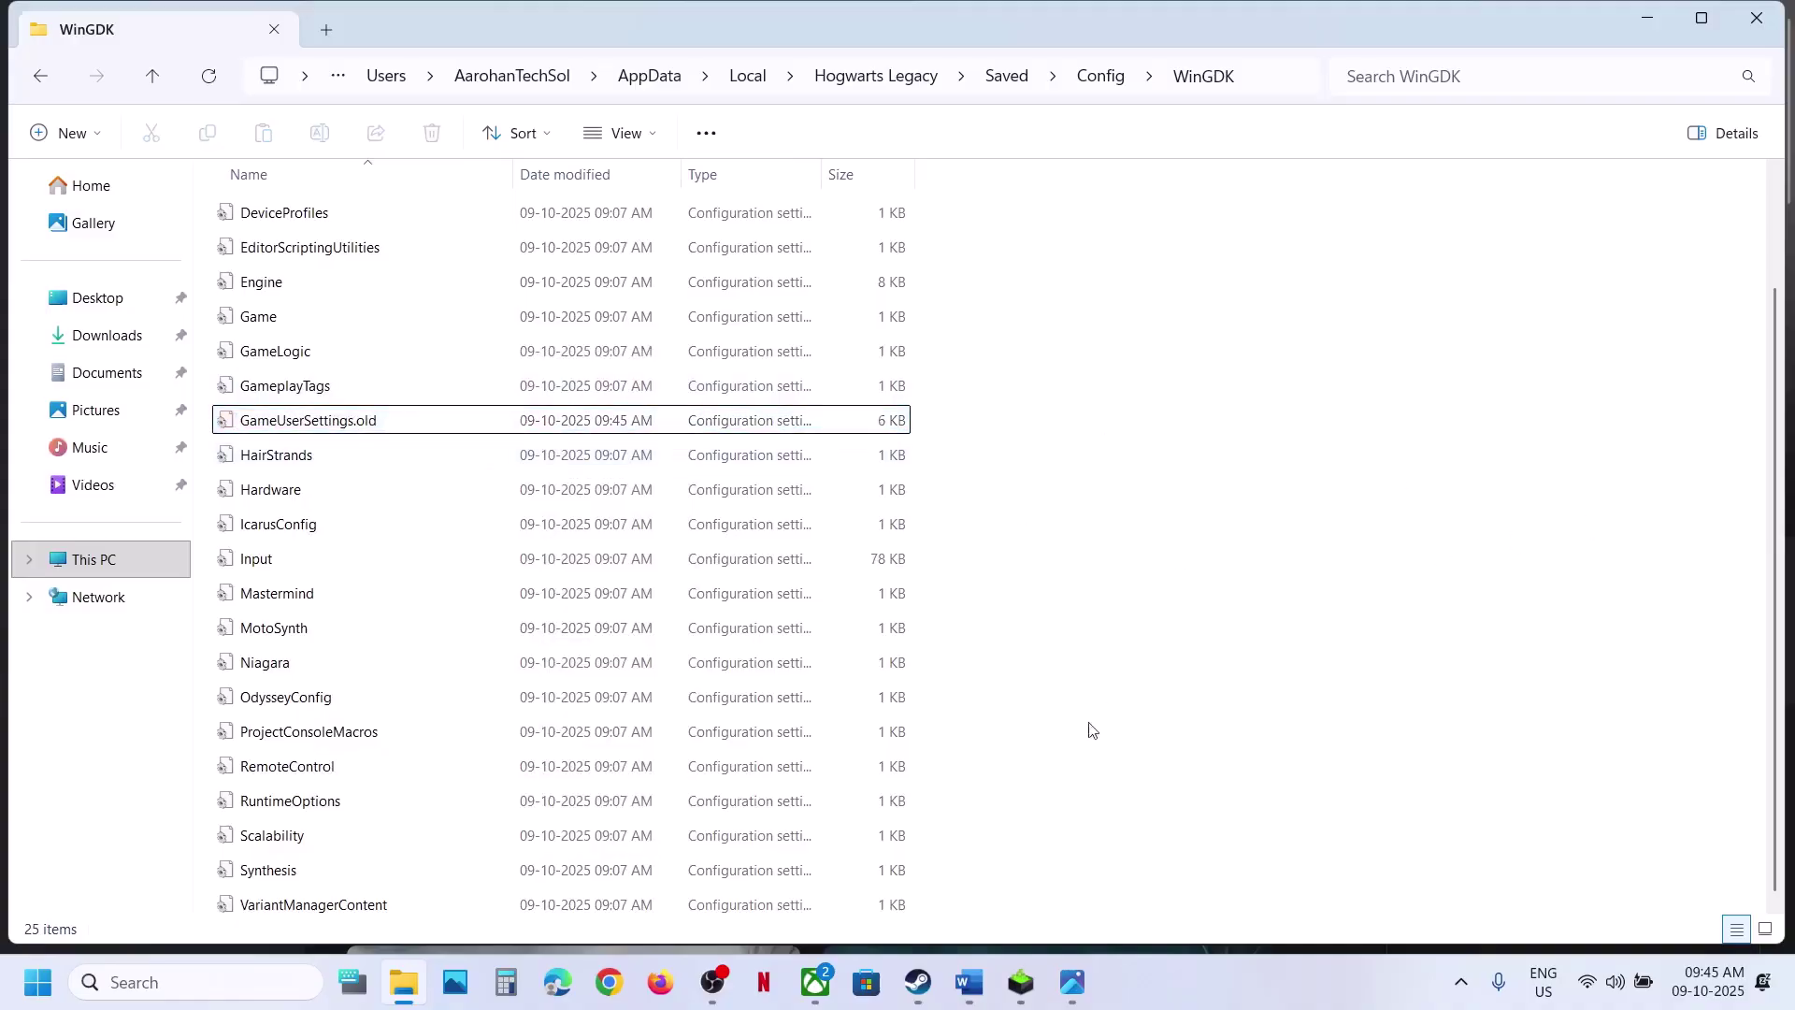
# Step: Return to the Word document and read Step 5 about Unicode UTF-8 language support and restarting the PC
pyautogui.click(968, 982)
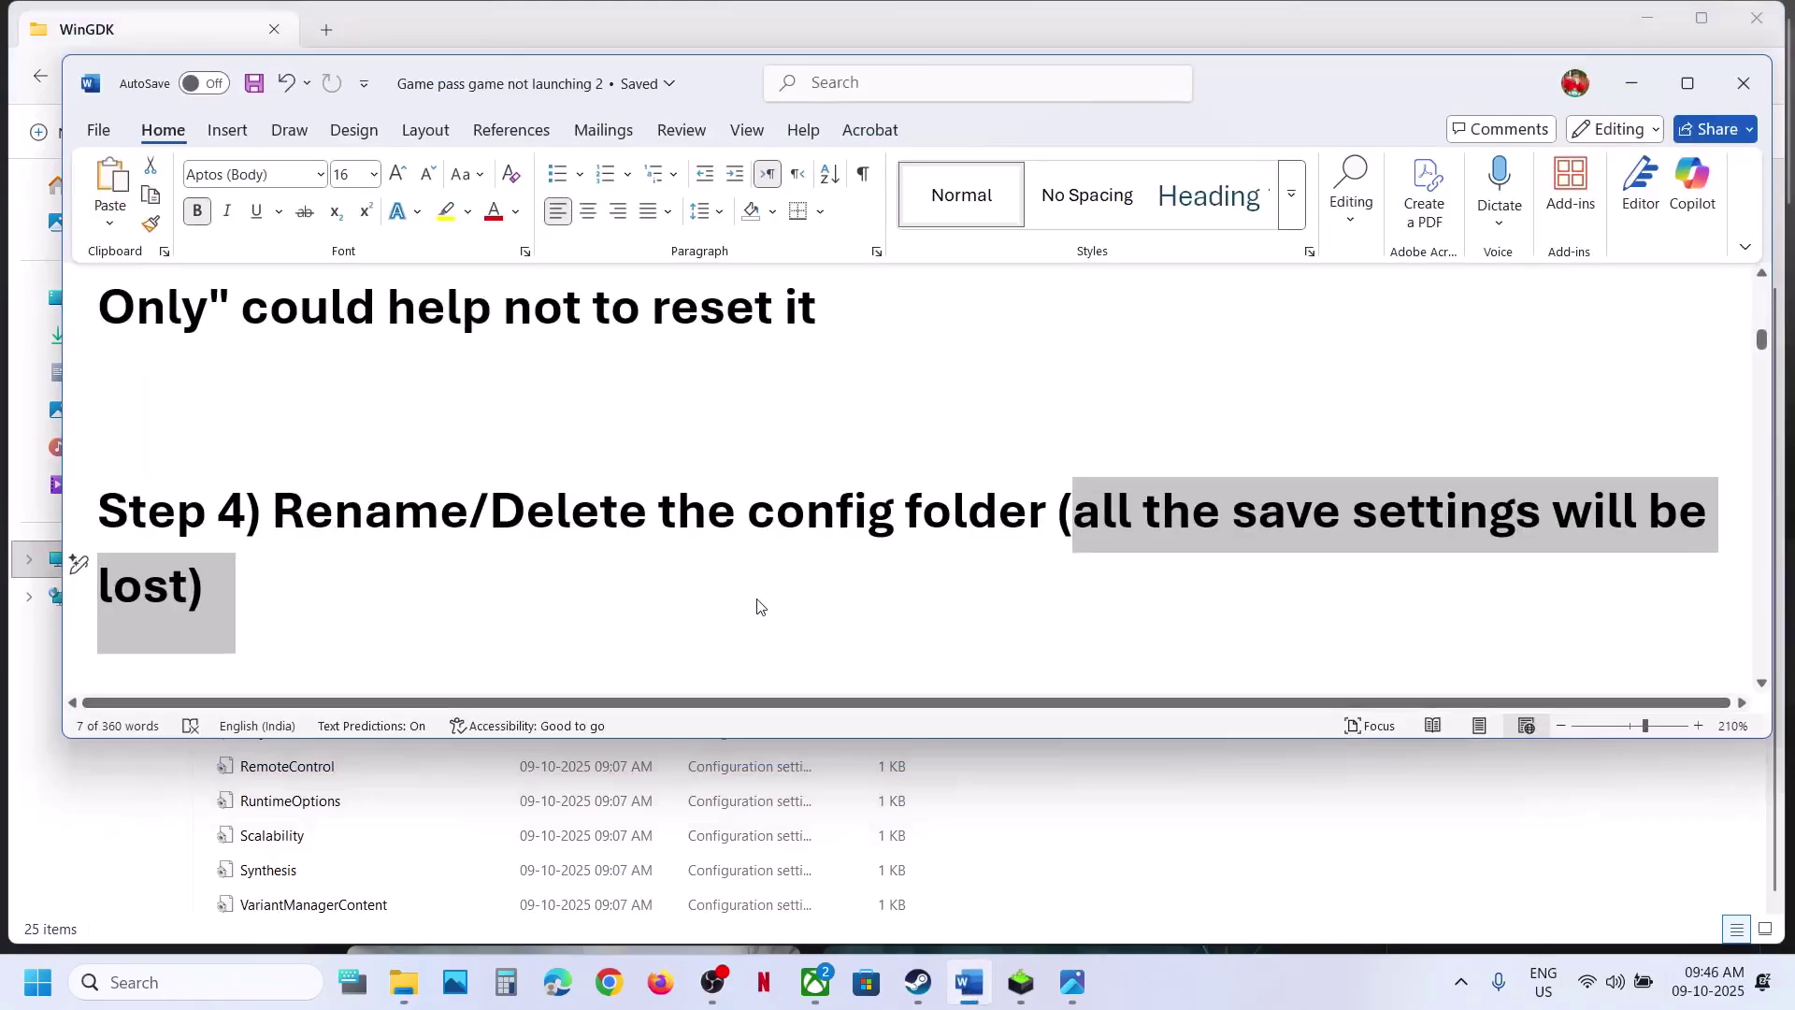
pyautogui.scroll(-2, 758, 603)
pyautogui.scroll(-1, 758, 599)
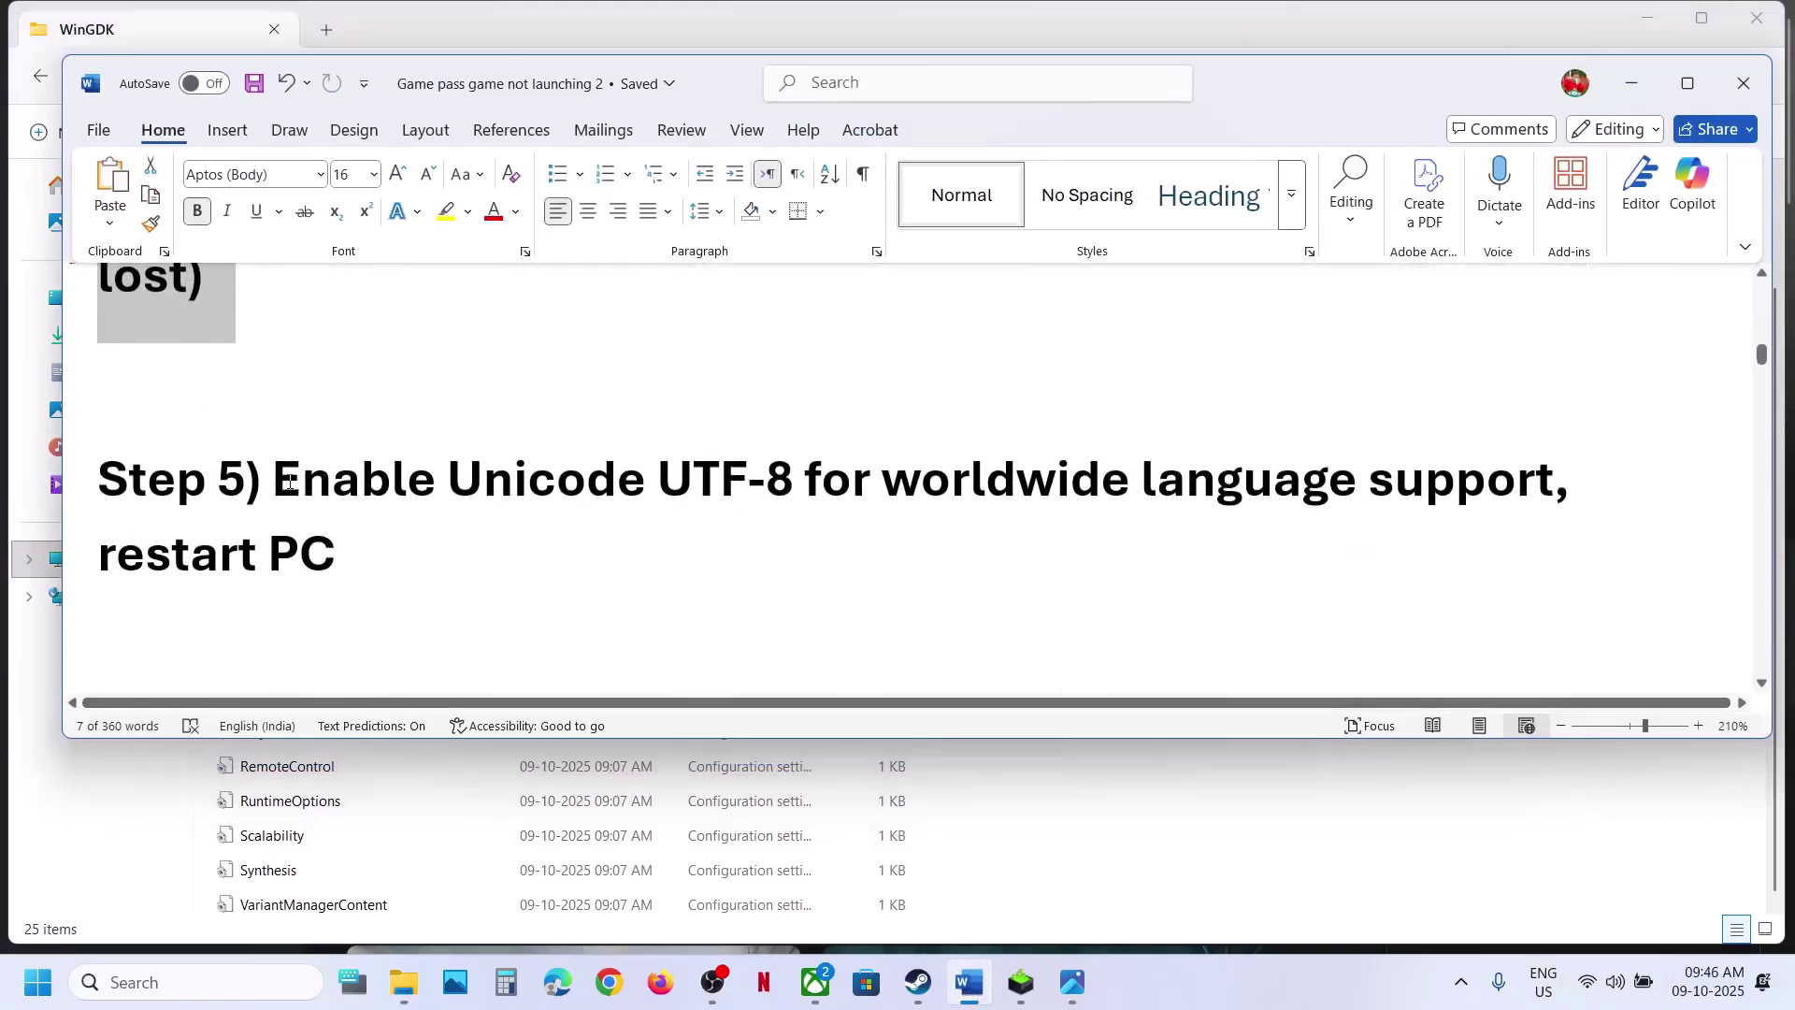
pyautogui.moveTo(289, 484); pyautogui.dragTo(1361, 454)
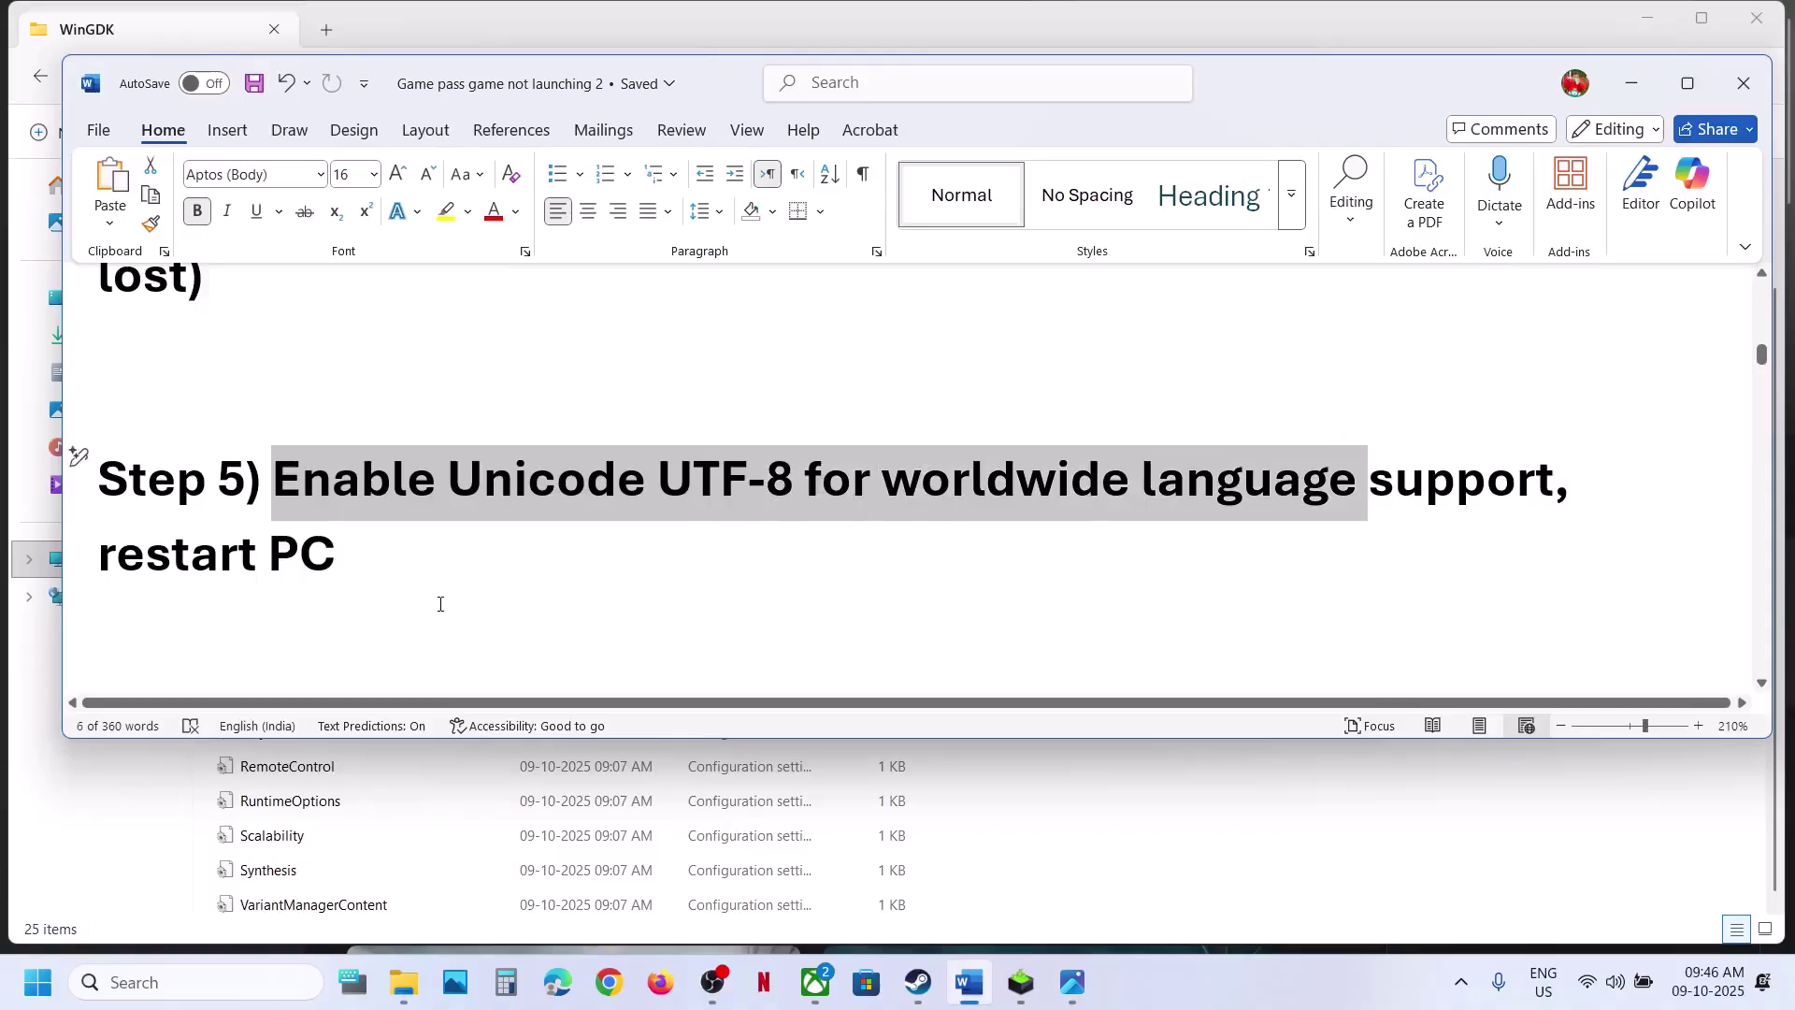
pyautogui.moveTo(396, 566); pyautogui.dragTo(97, 559)
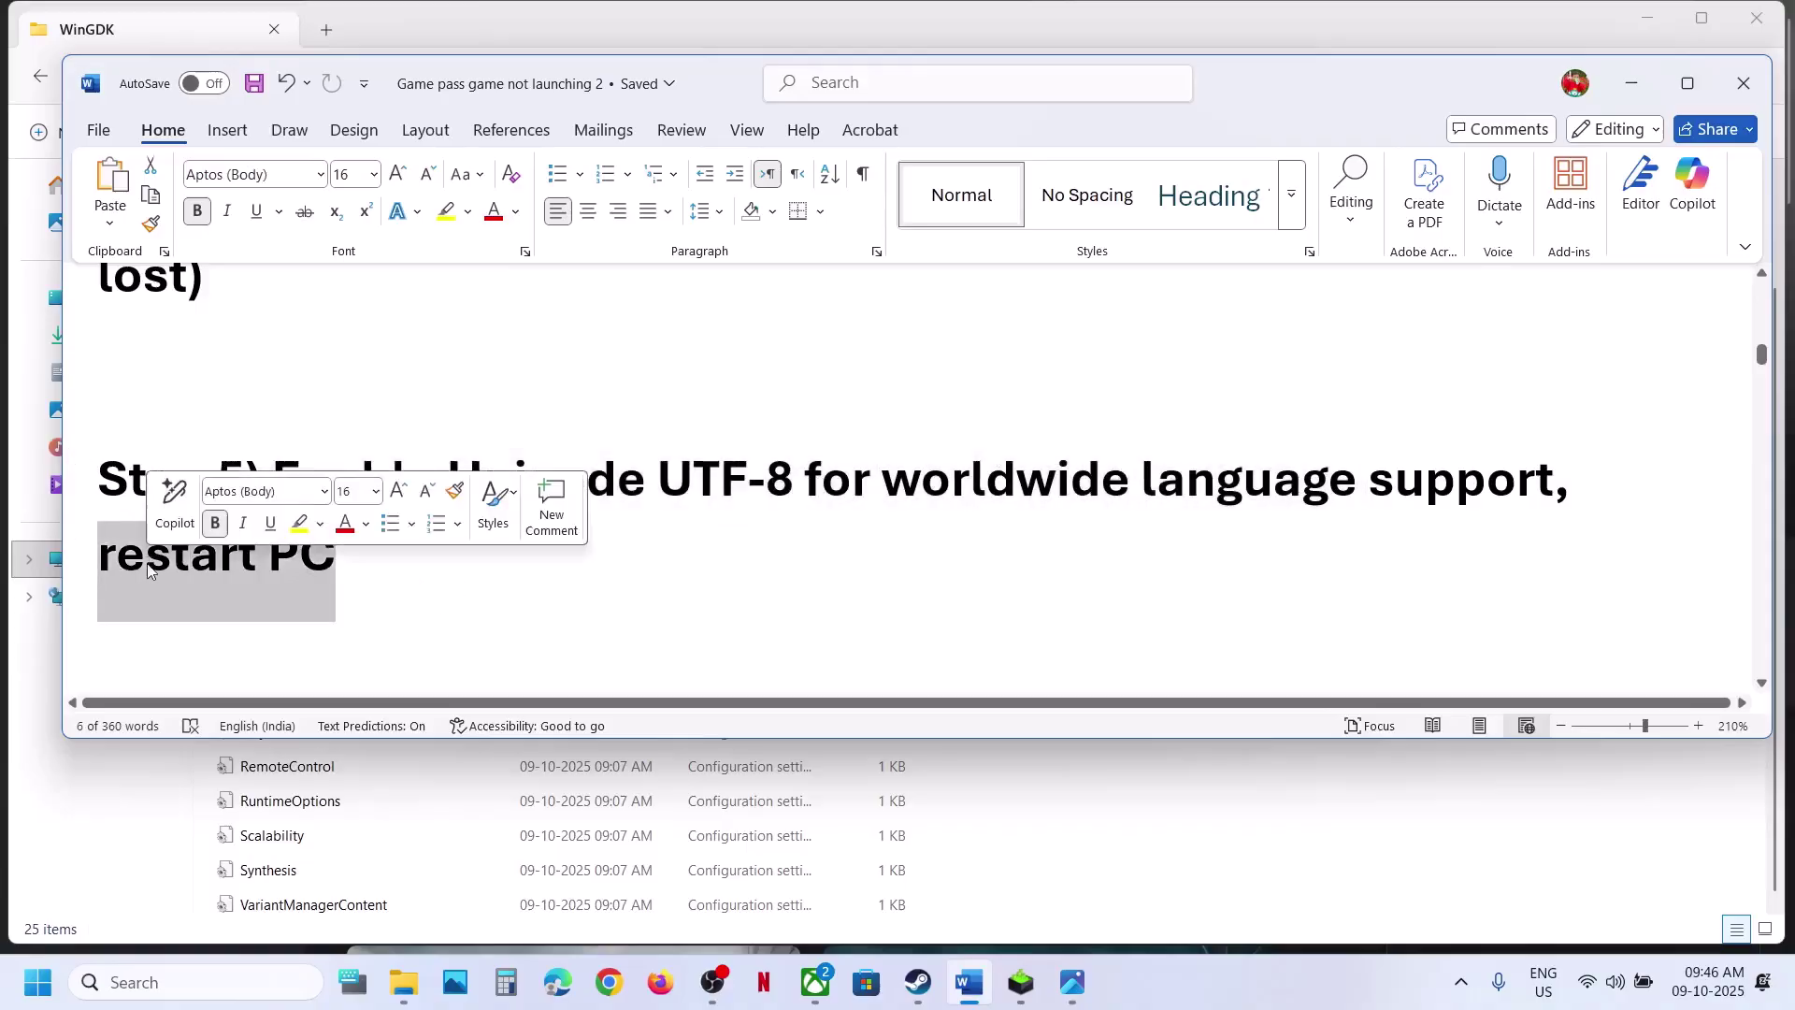
# Step: Open Control Panel and bring up the Region settings under Clock and Region
pyautogui.click(163, 979)
pyautogui.write('contr')
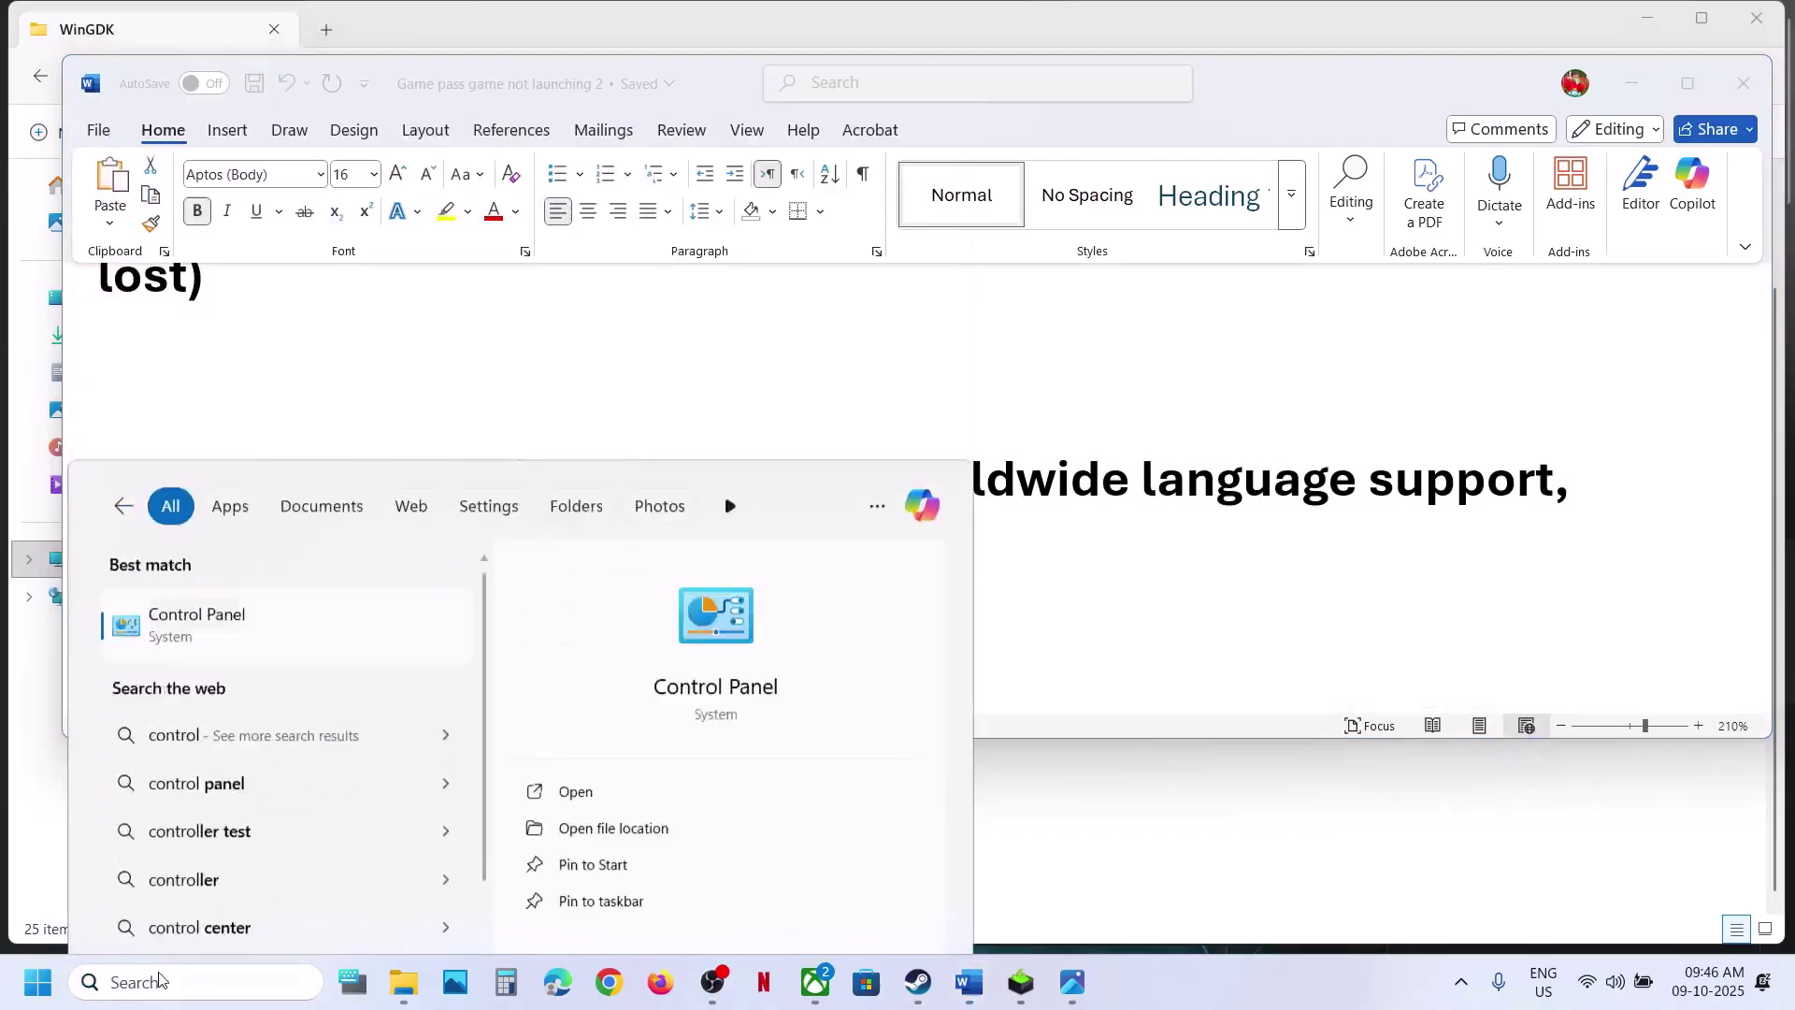
pyautogui.press('Return')
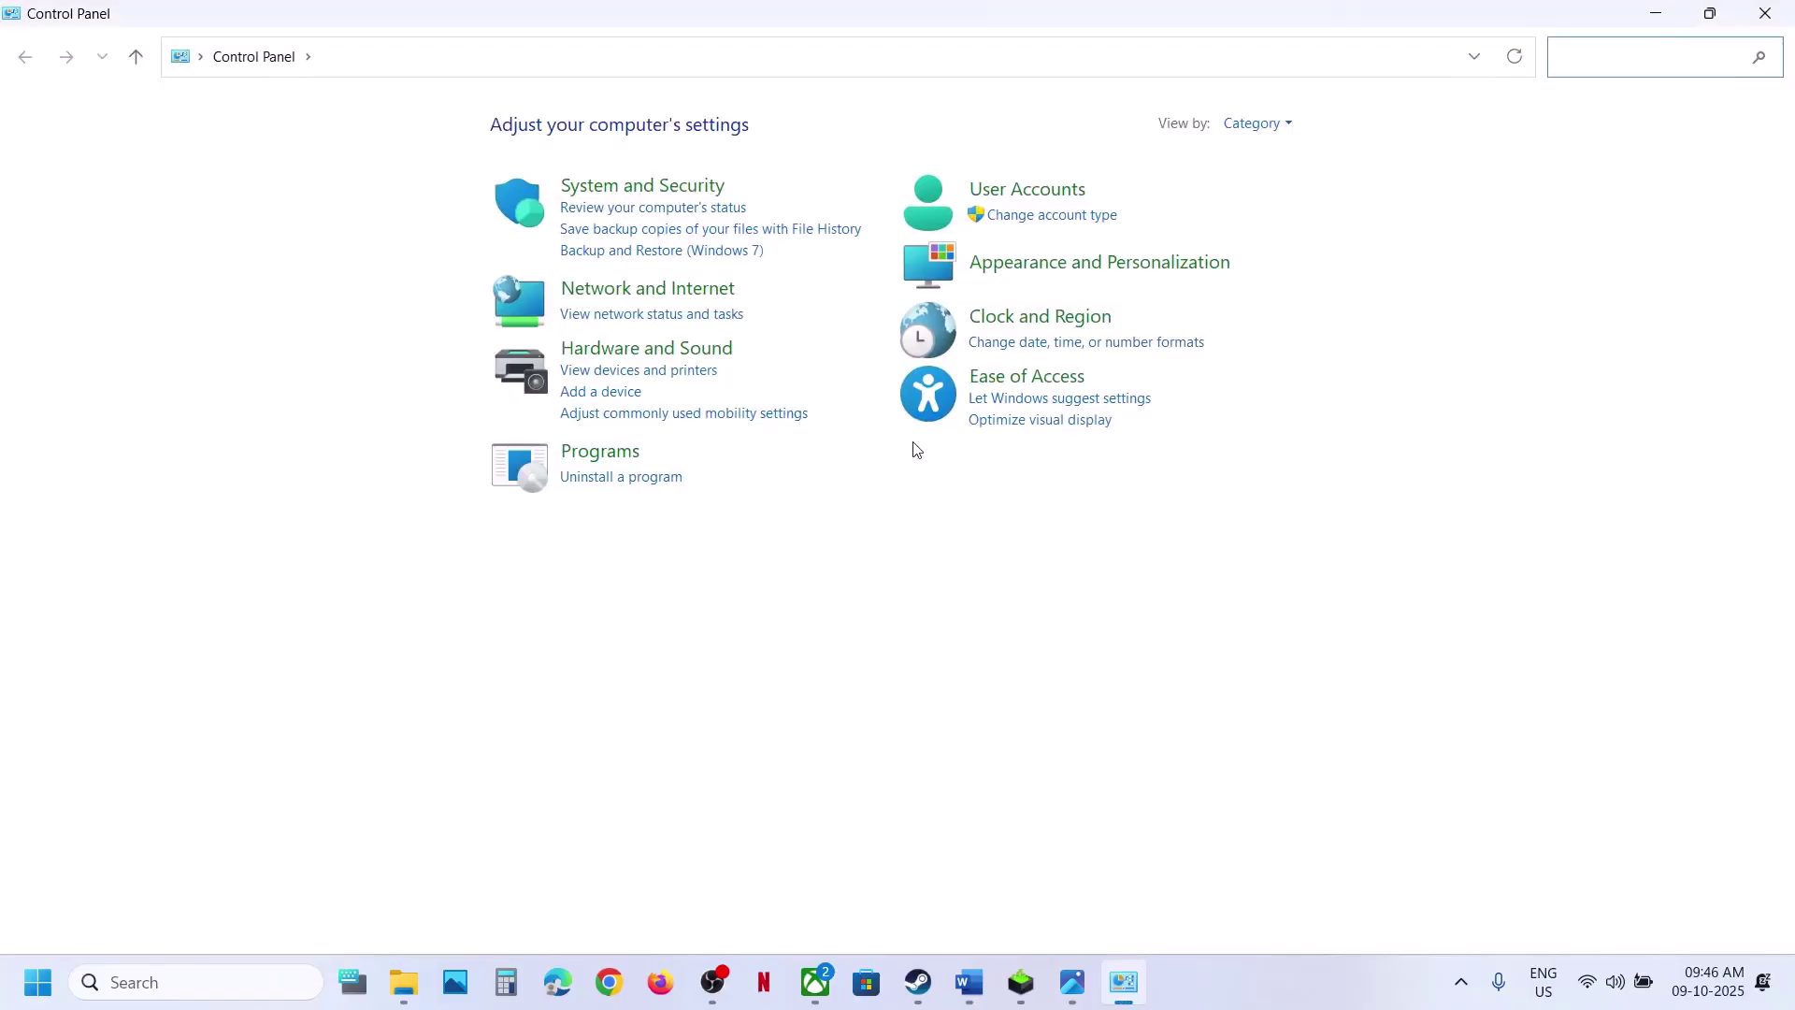
pyautogui.click(1028, 318)
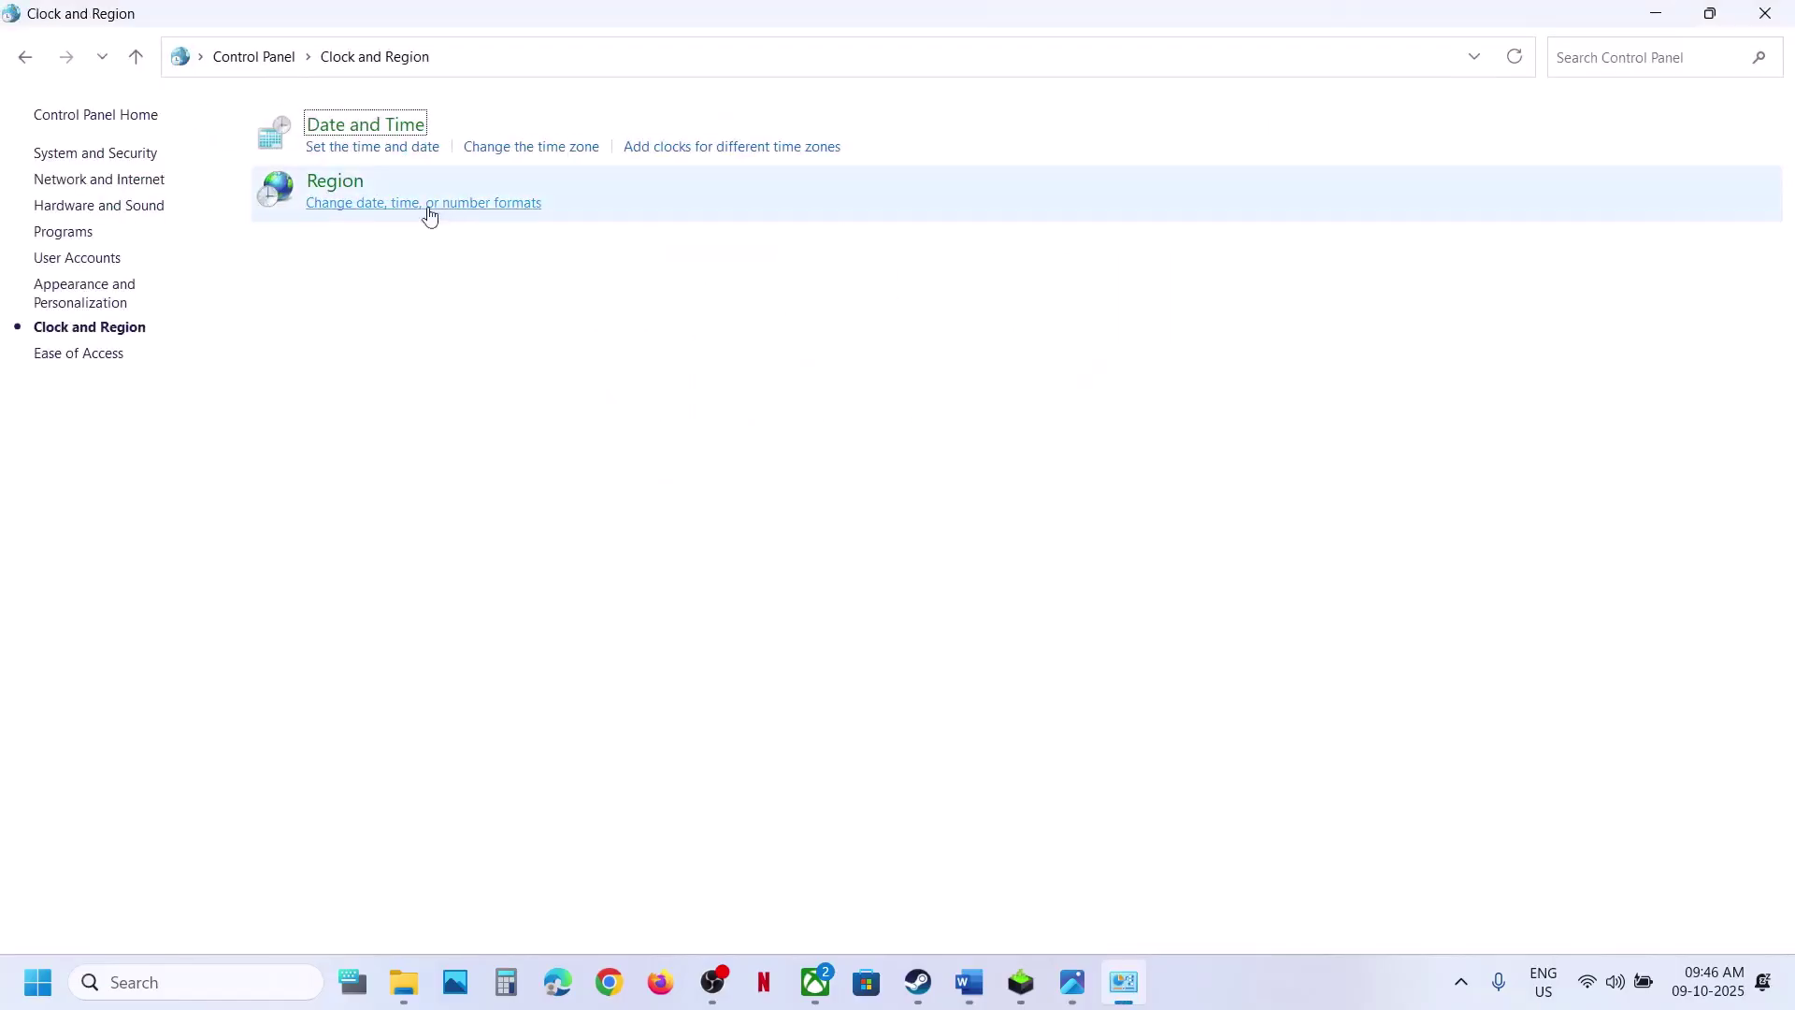
pyautogui.click(338, 189)
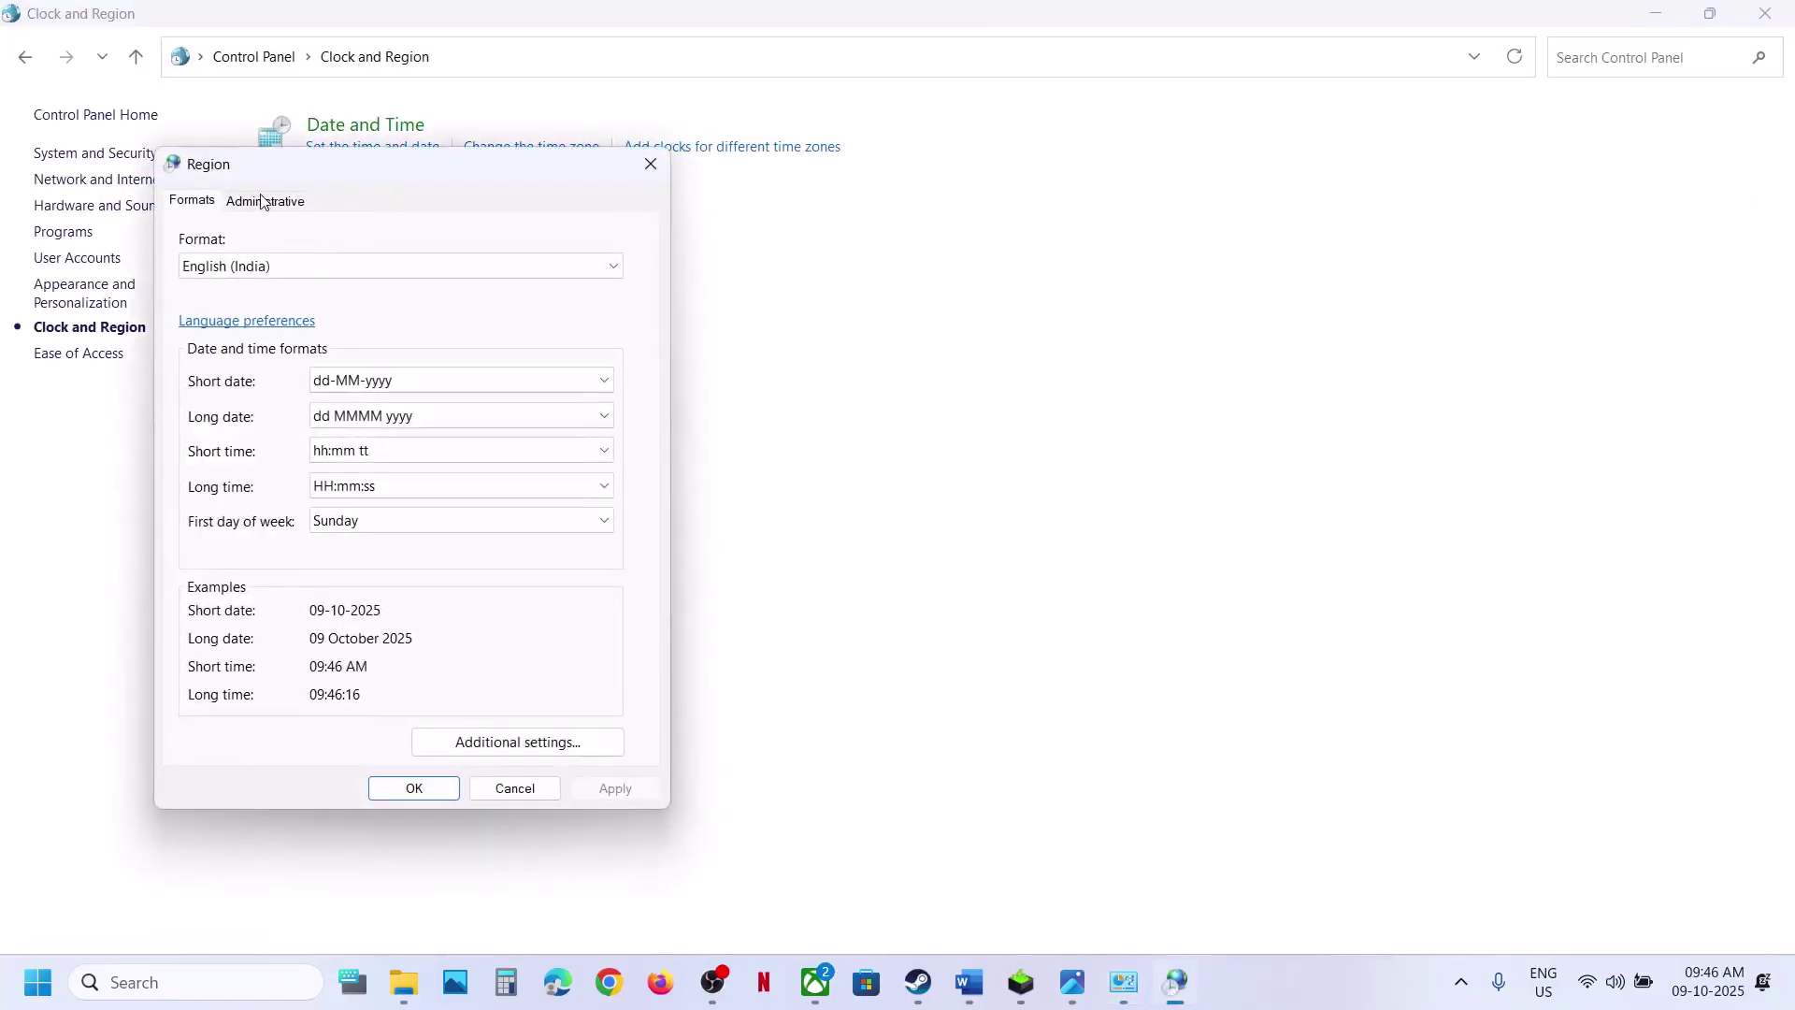
# Step: Enable "Beta: Use Unicode UTF-8 for worldwide language support" for the system locale, postponing the Windows restart and closing Control Panel
pyautogui.click(263, 201)
pyautogui.click(466, 567)
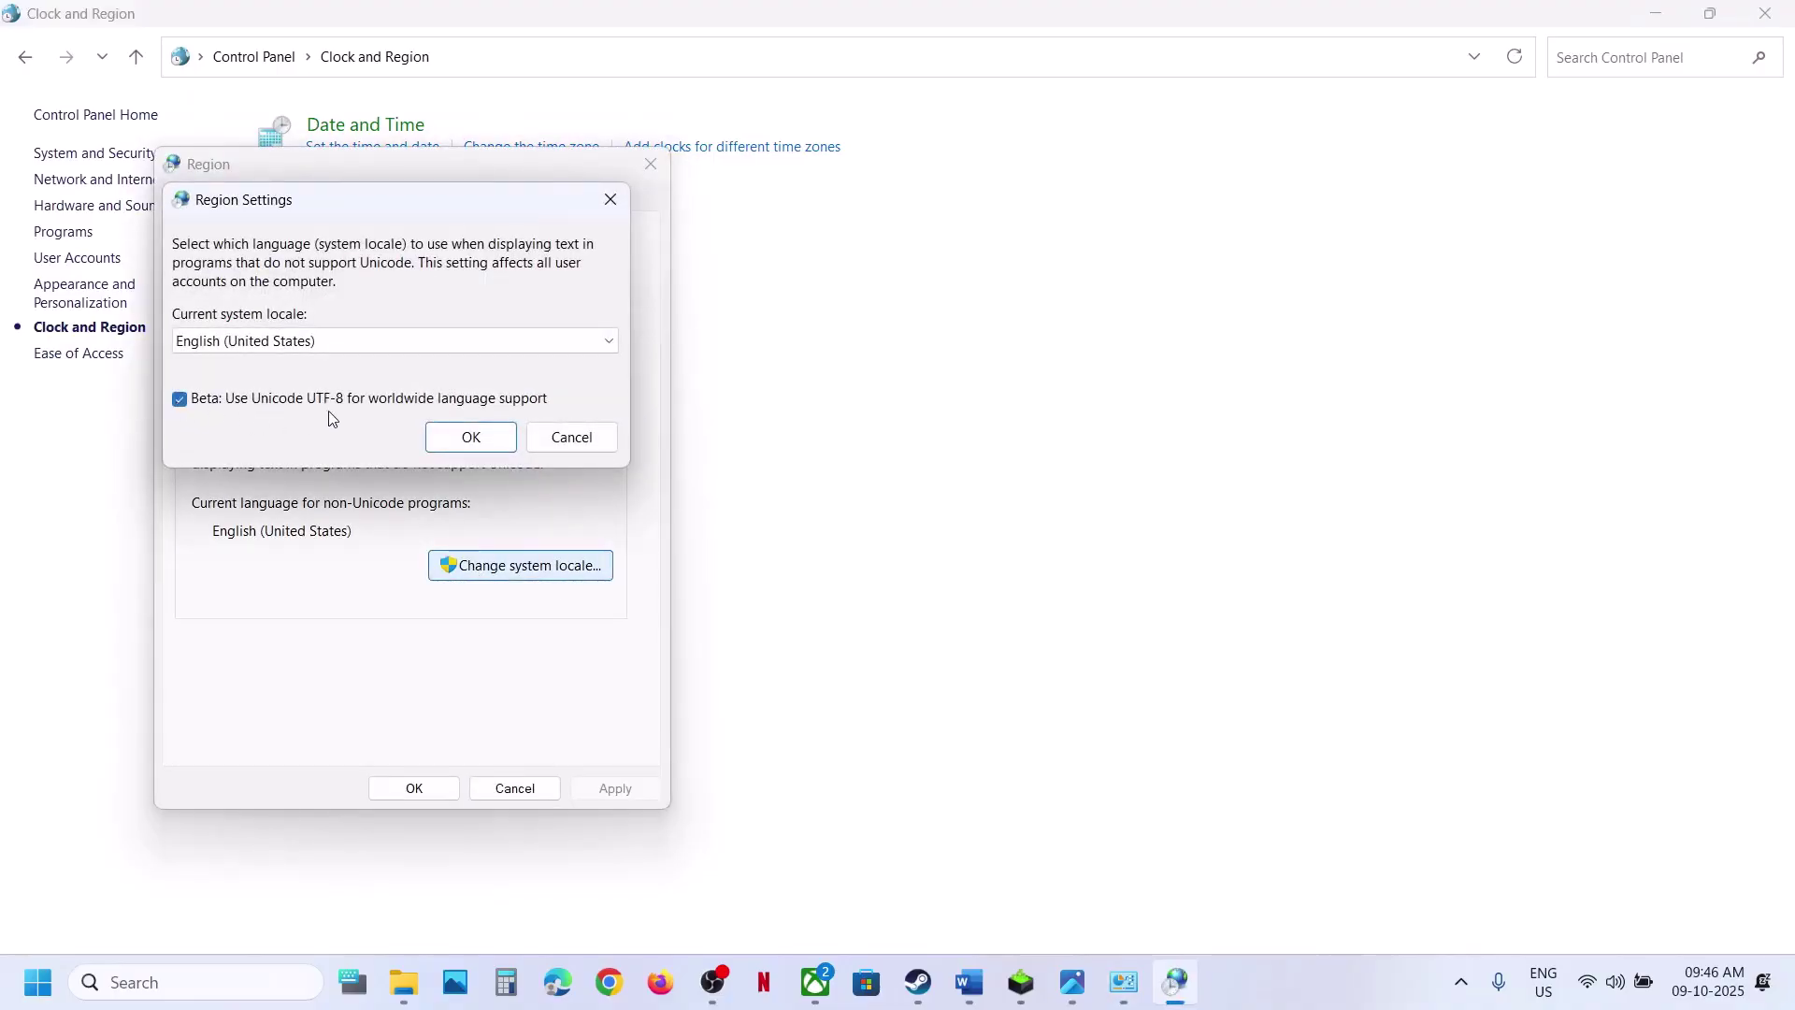
pyautogui.click(473, 439)
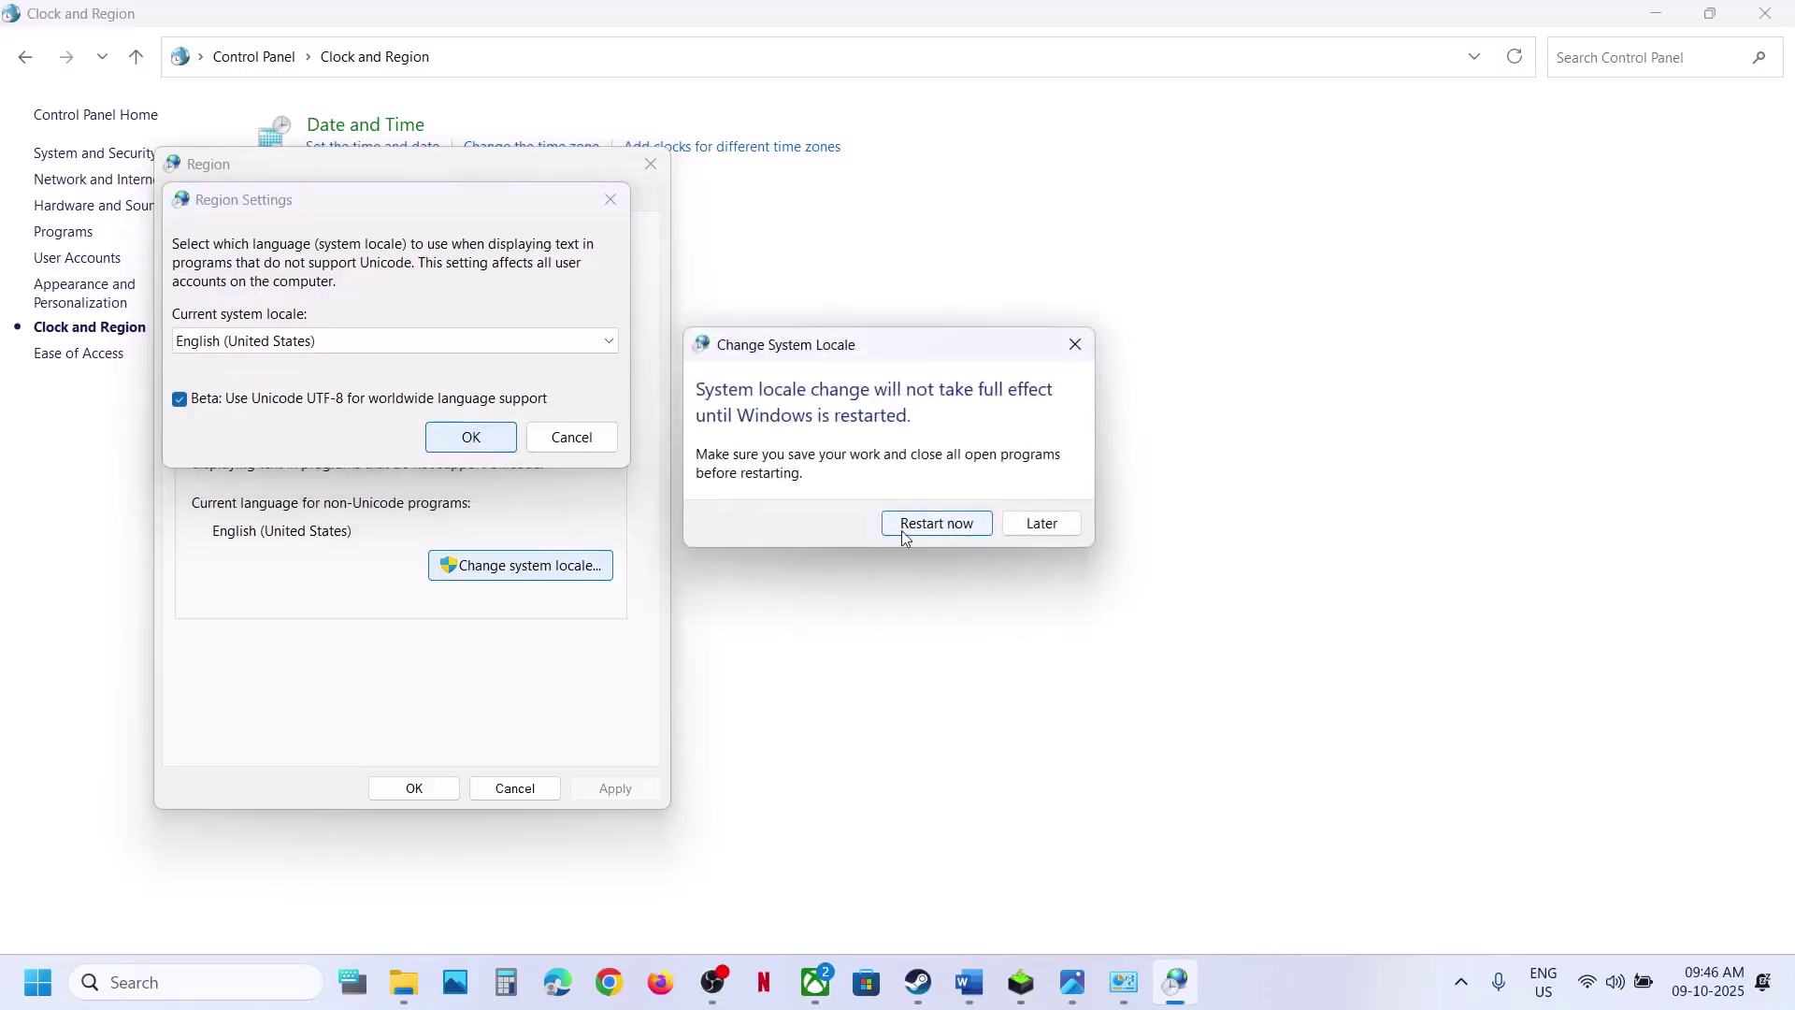
pyautogui.click(1028, 525)
pyautogui.click(406, 786)
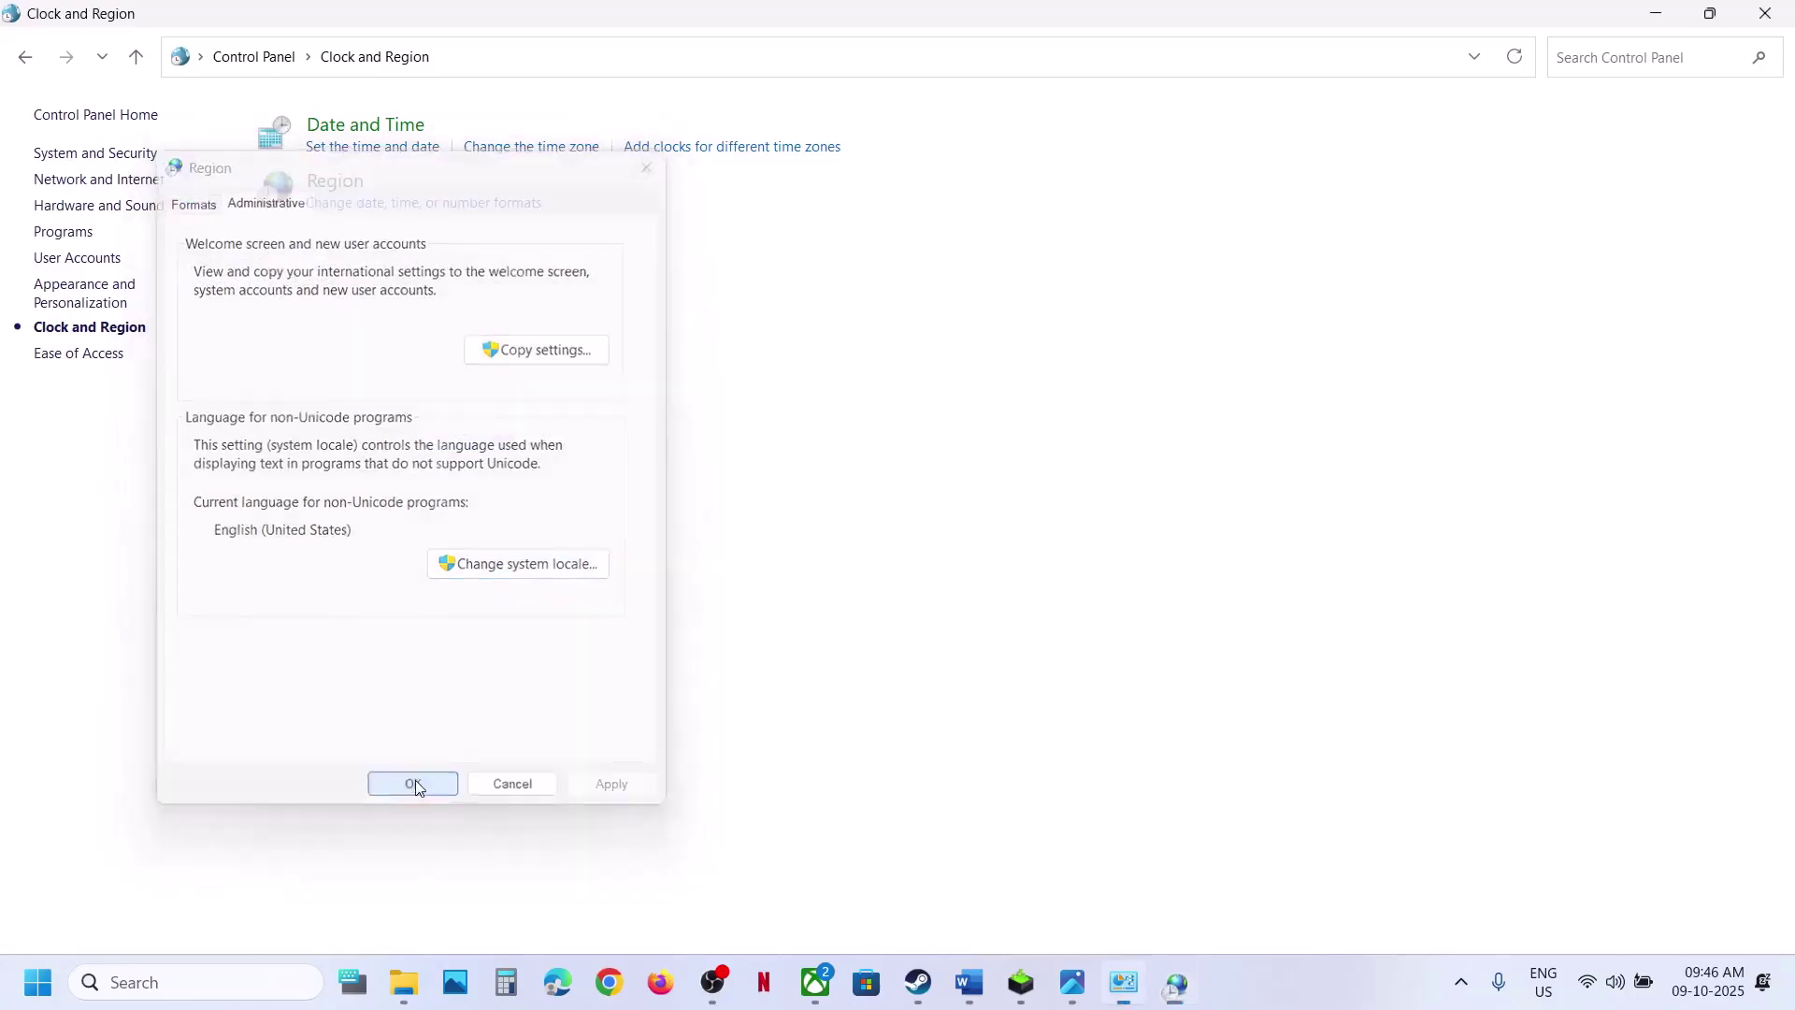
pyautogui.click(1786, 14)
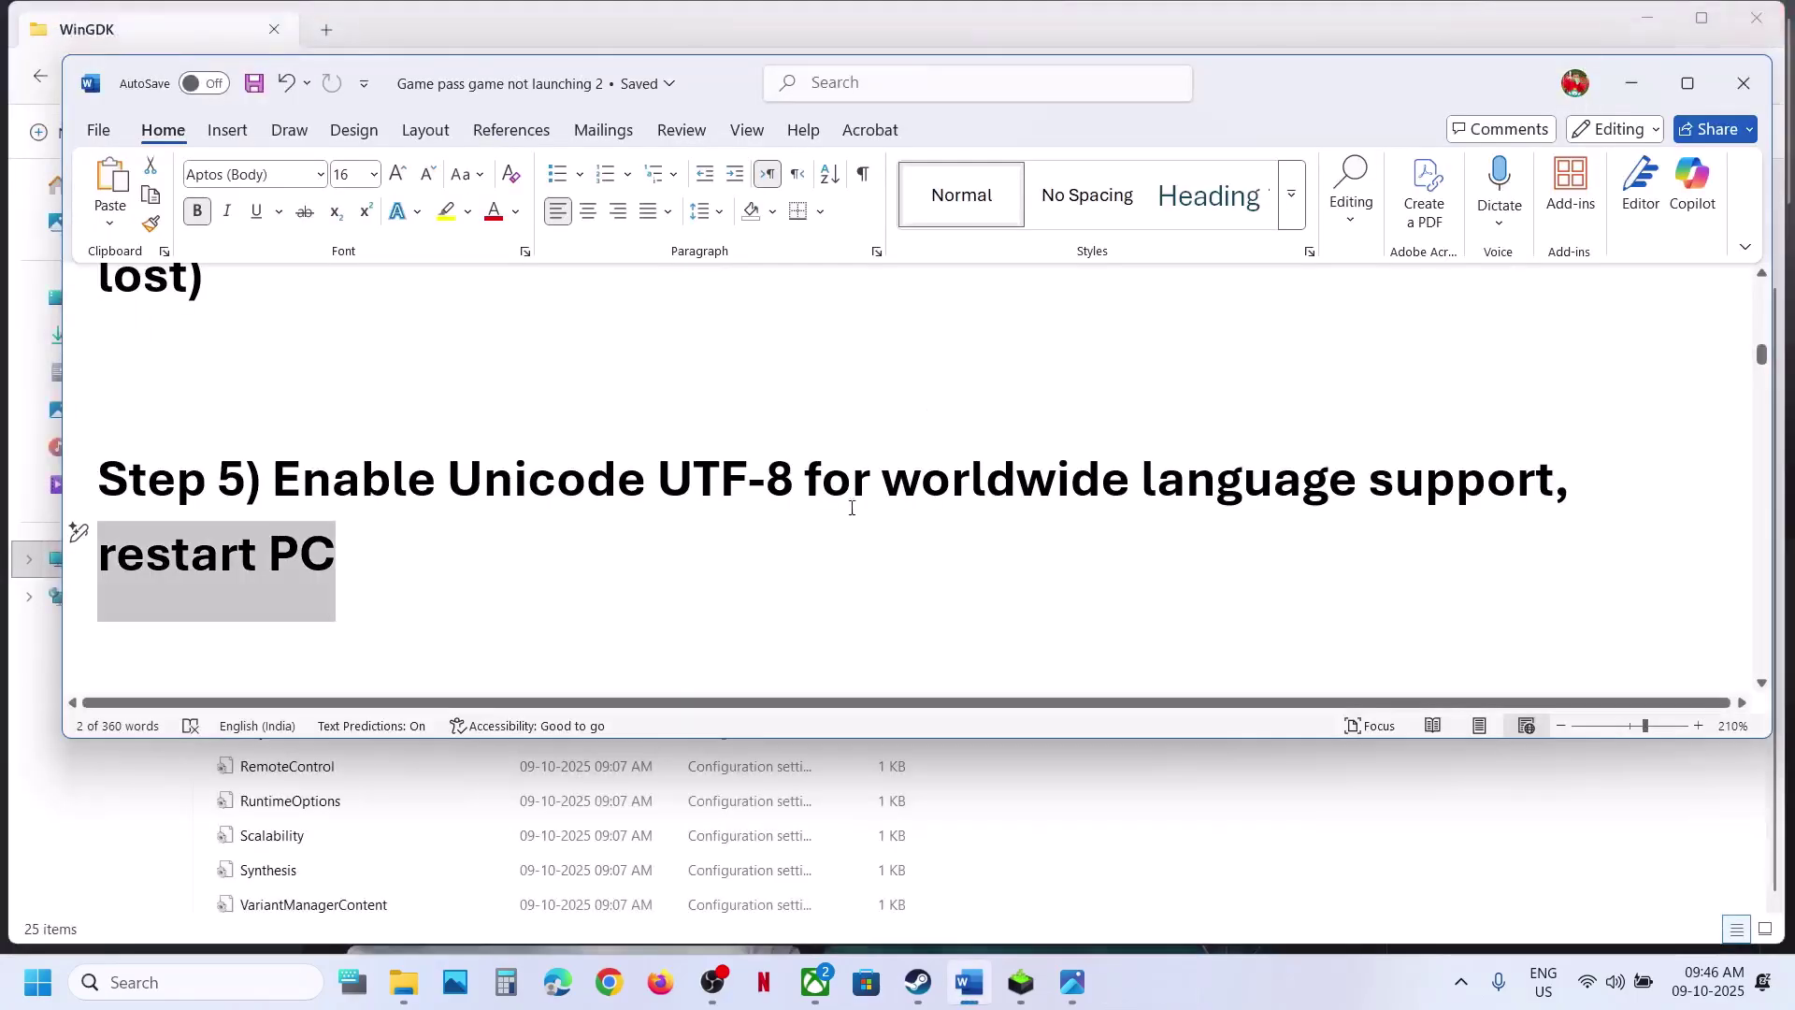
# Step: Read Steps 6 and 7 in the Word document about windowed mode and launching from the installation folder
pyautogui.scroll(-3, 740, 561)
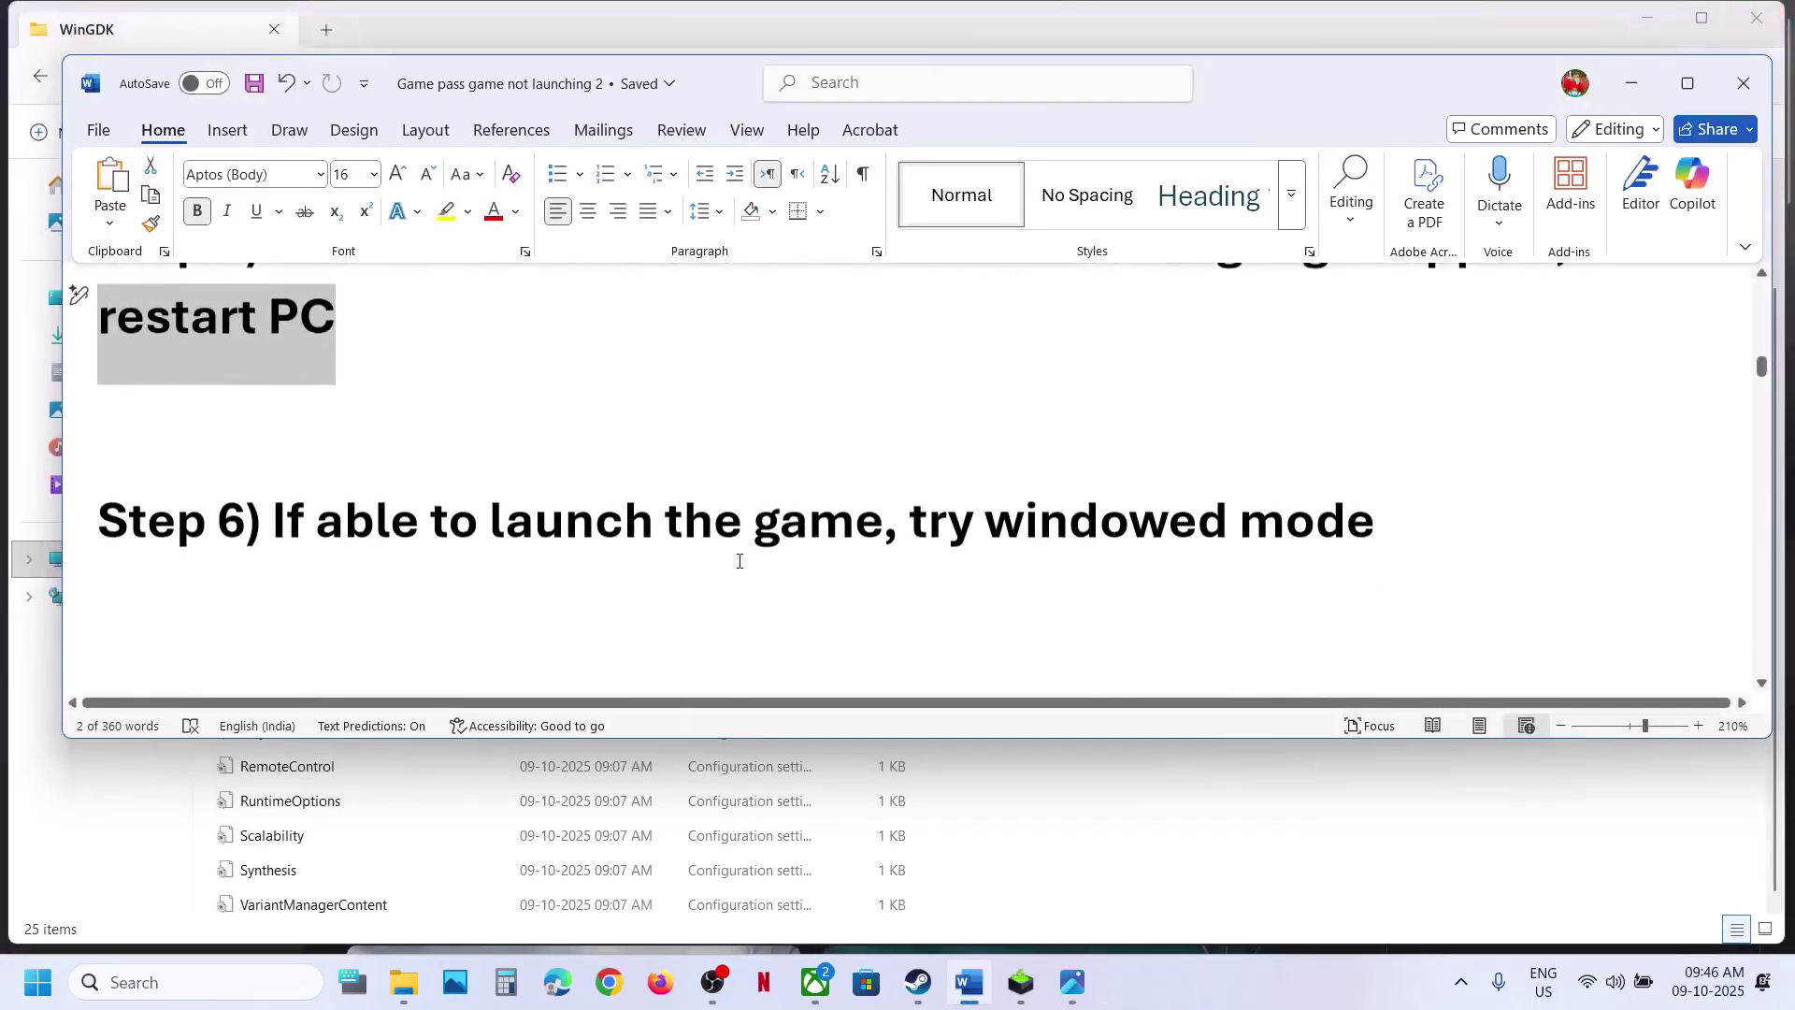
pyautogui.moveTo(365, 537); pyautogui.dragTo(1370, 525)
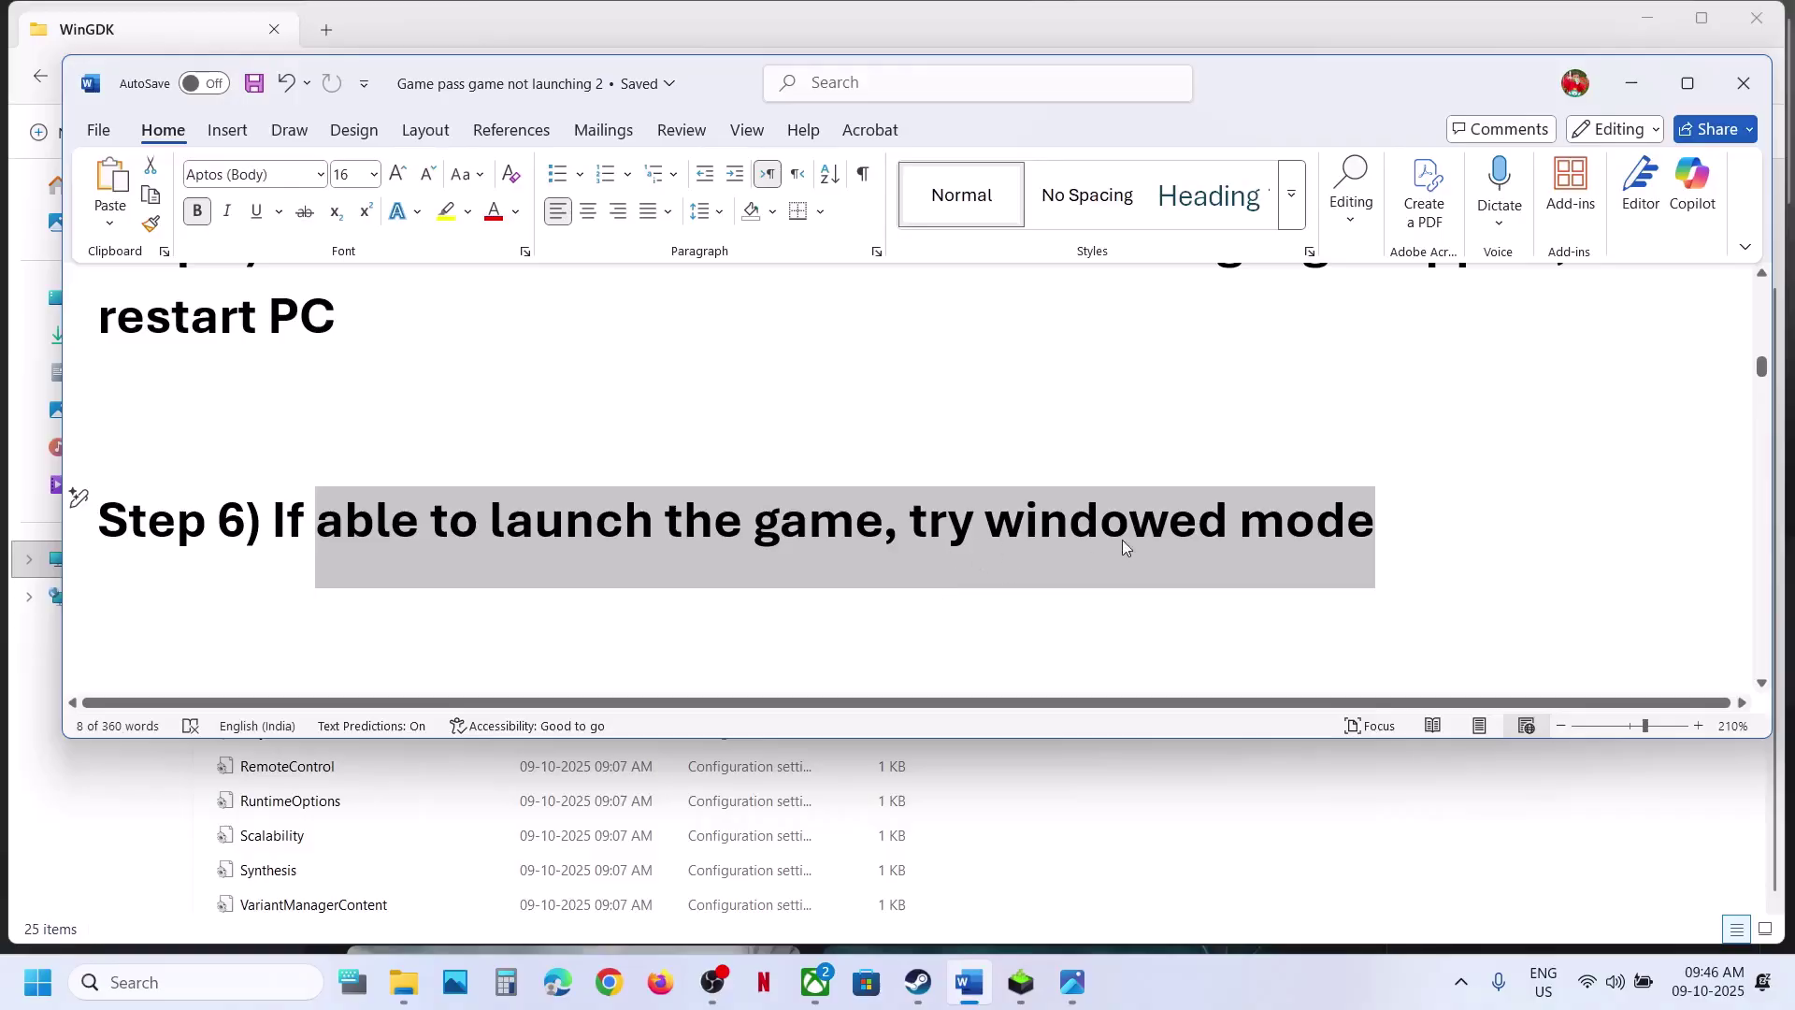
pyautogui.scroll(-3, 743, 626)
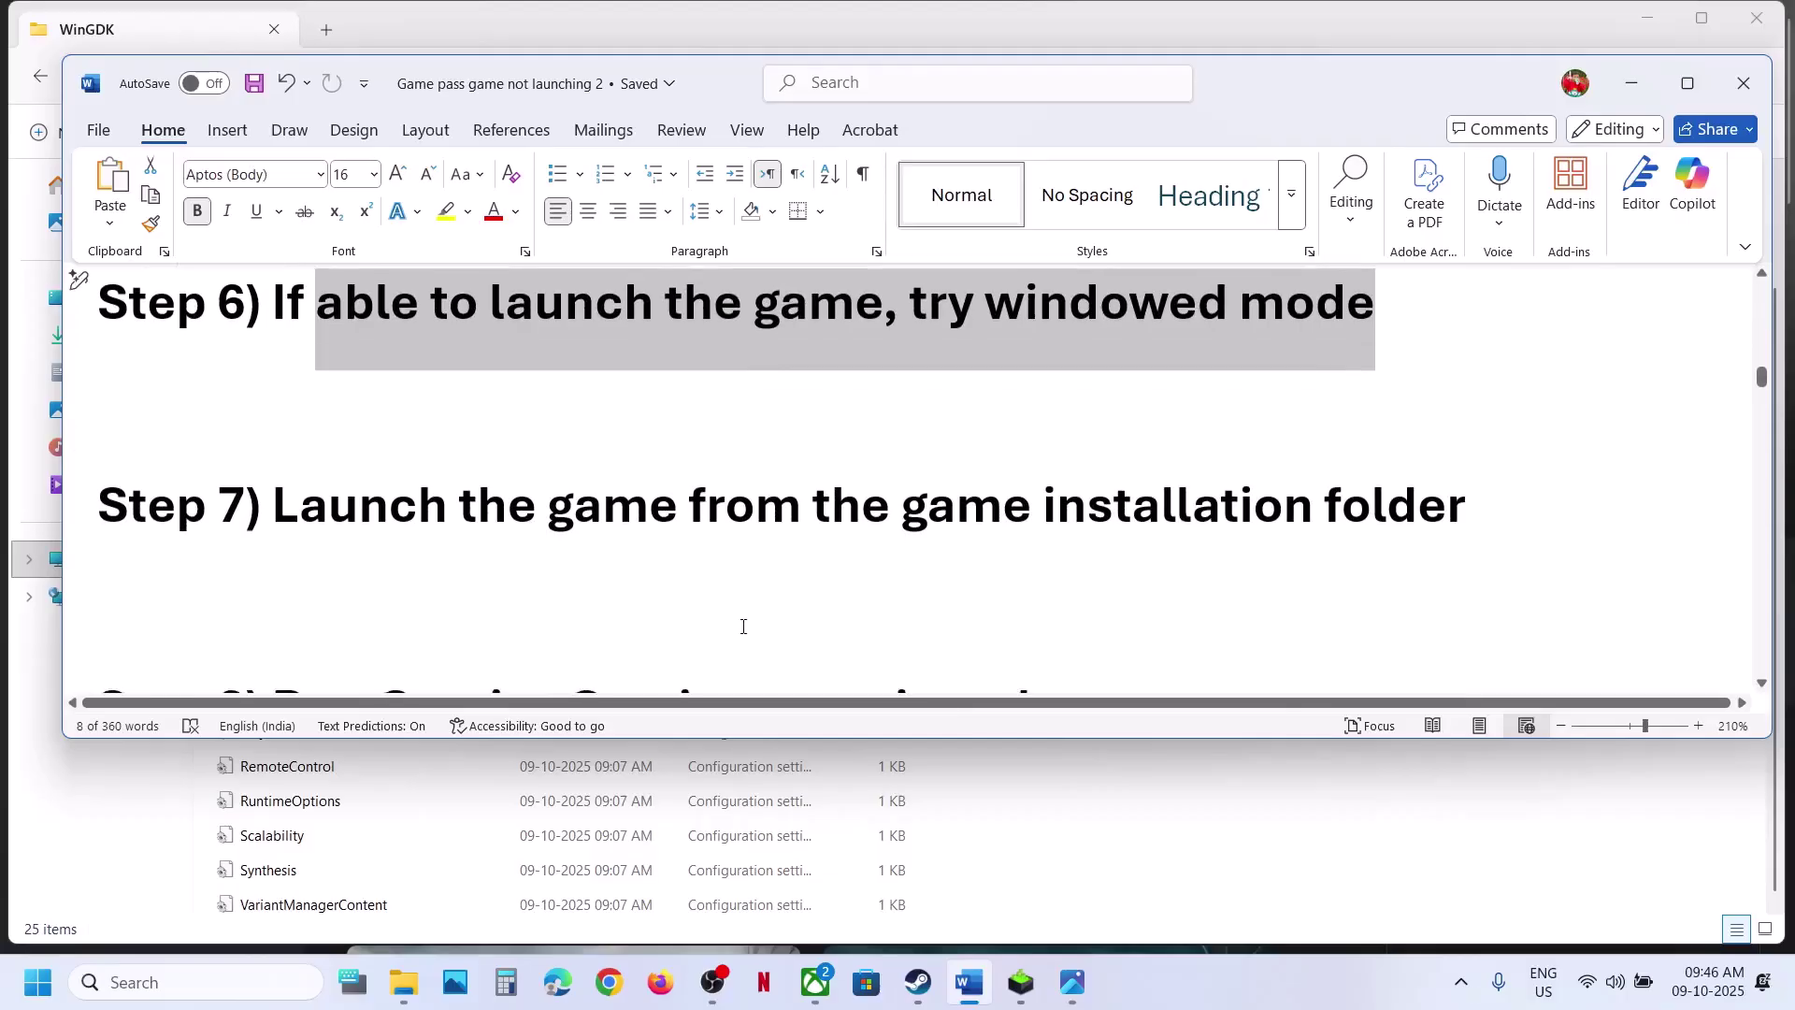
pyautogui.moveTo(277, 495); pyautogui.dragTo(1320, 509)
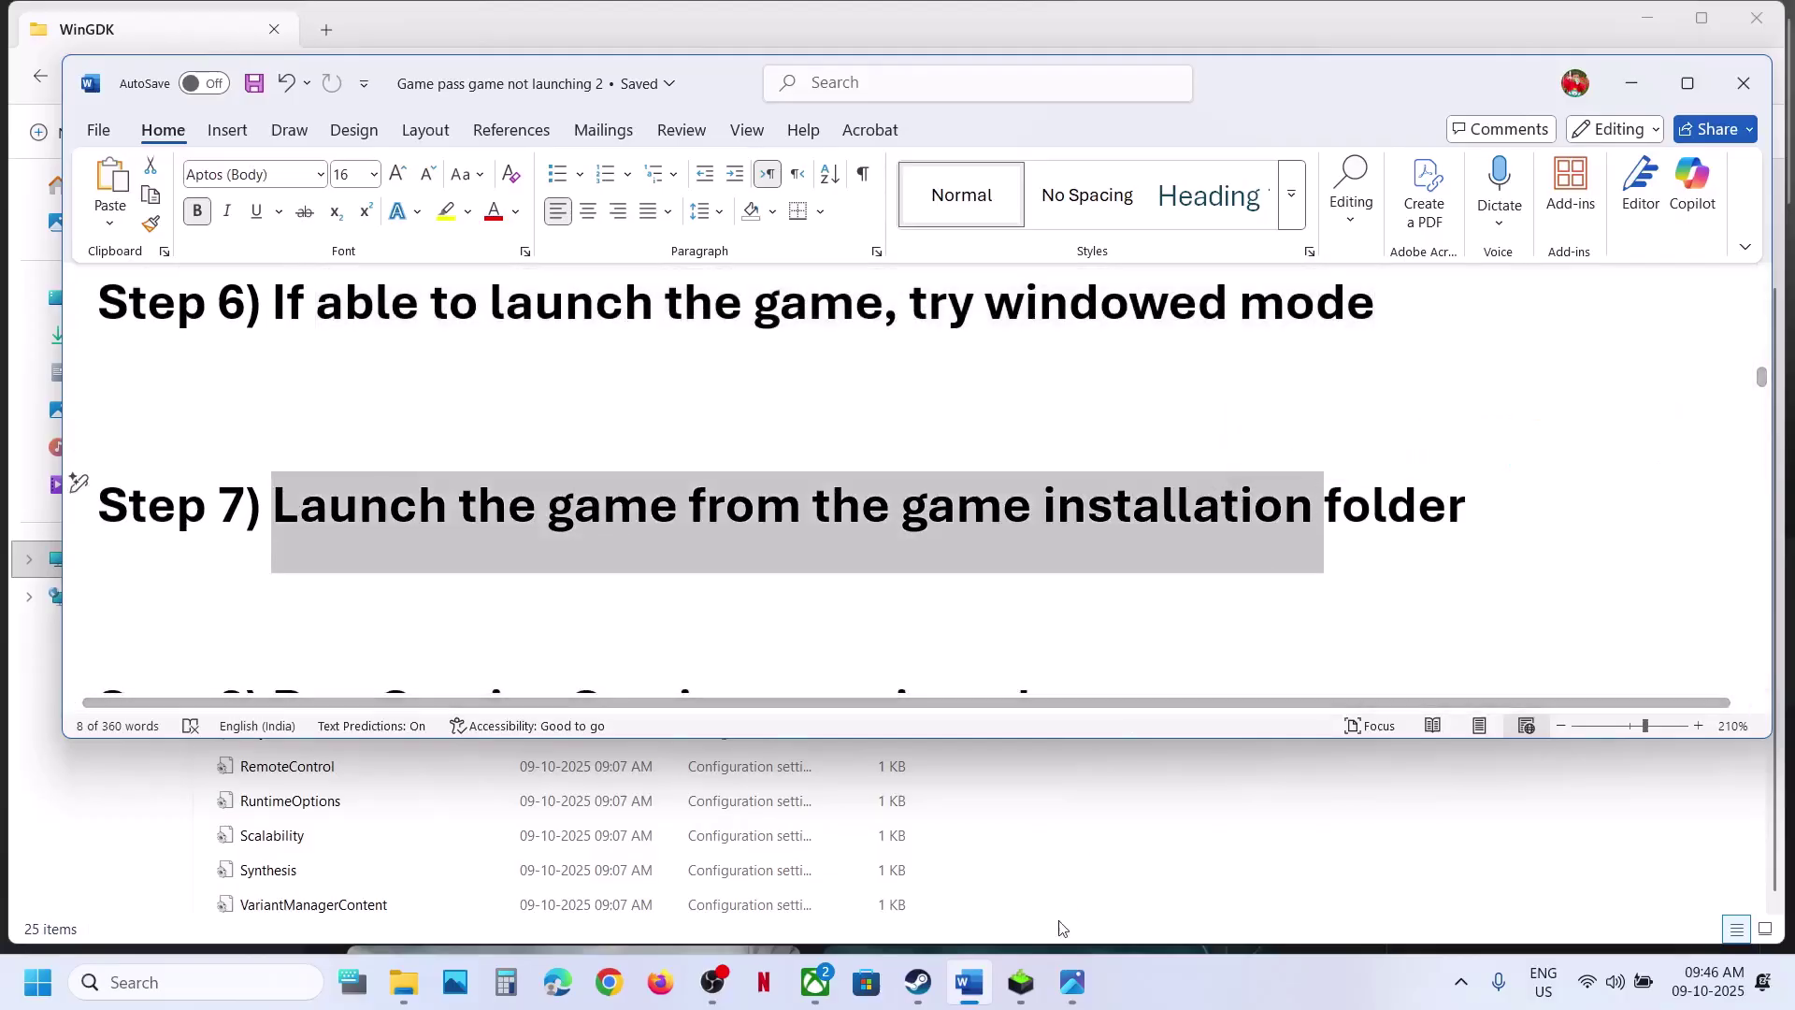
# Step: Switch to the Xbox app and browse to the installation location of Hogwarts Legacy from its file management options
pyautogui.click(825, 995)
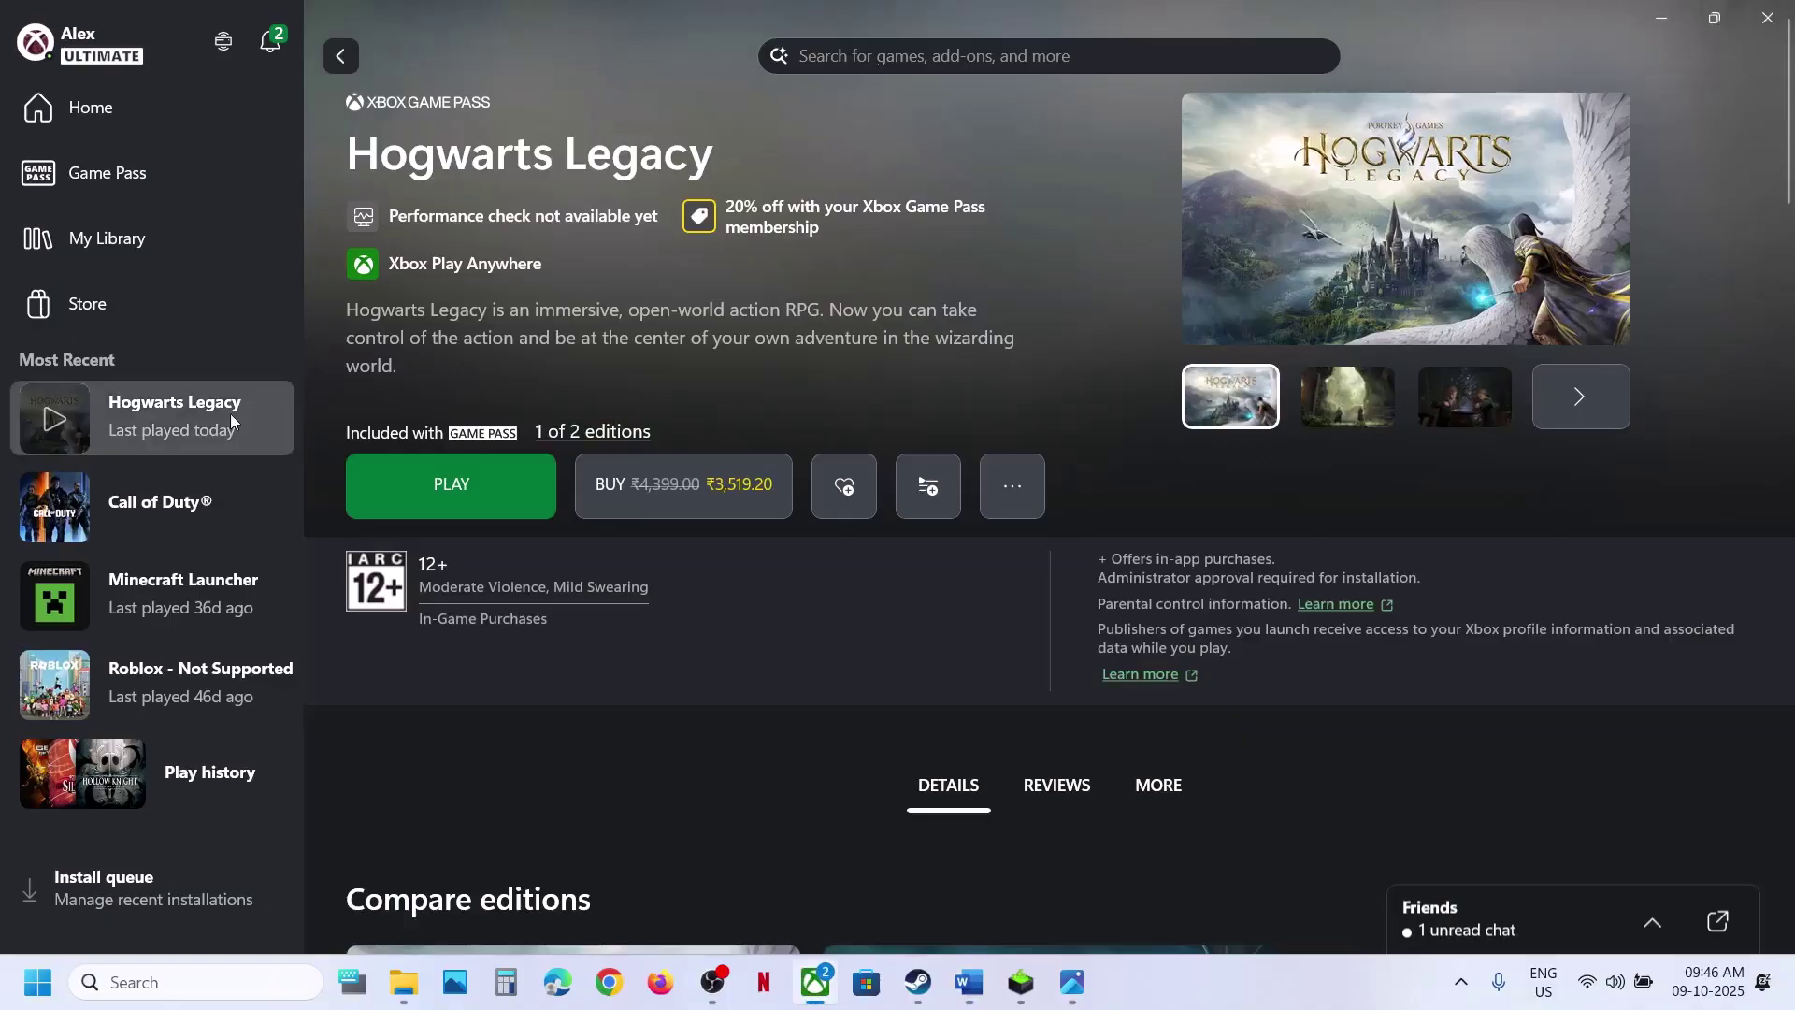
pyautogui.click(1023, 500)
pyautogui.click(1074, 738)
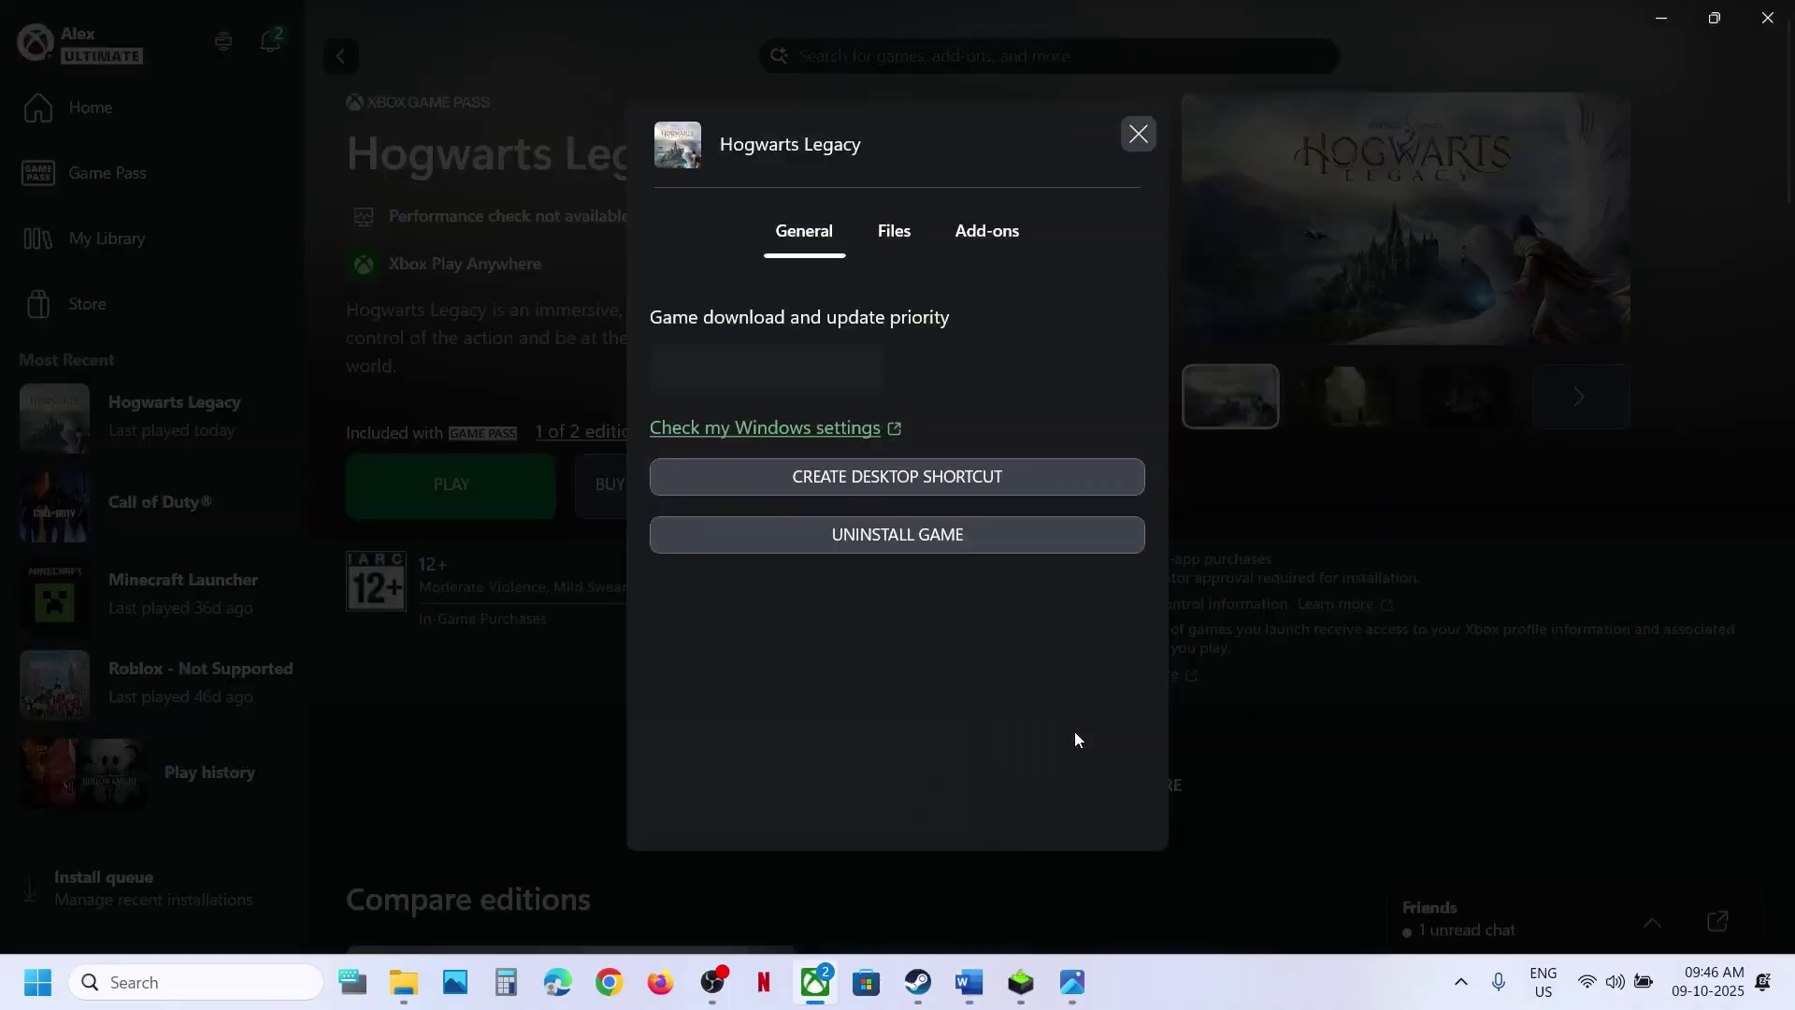
pyautogui.click(907, 237)
pyautogui.click(978, 408)
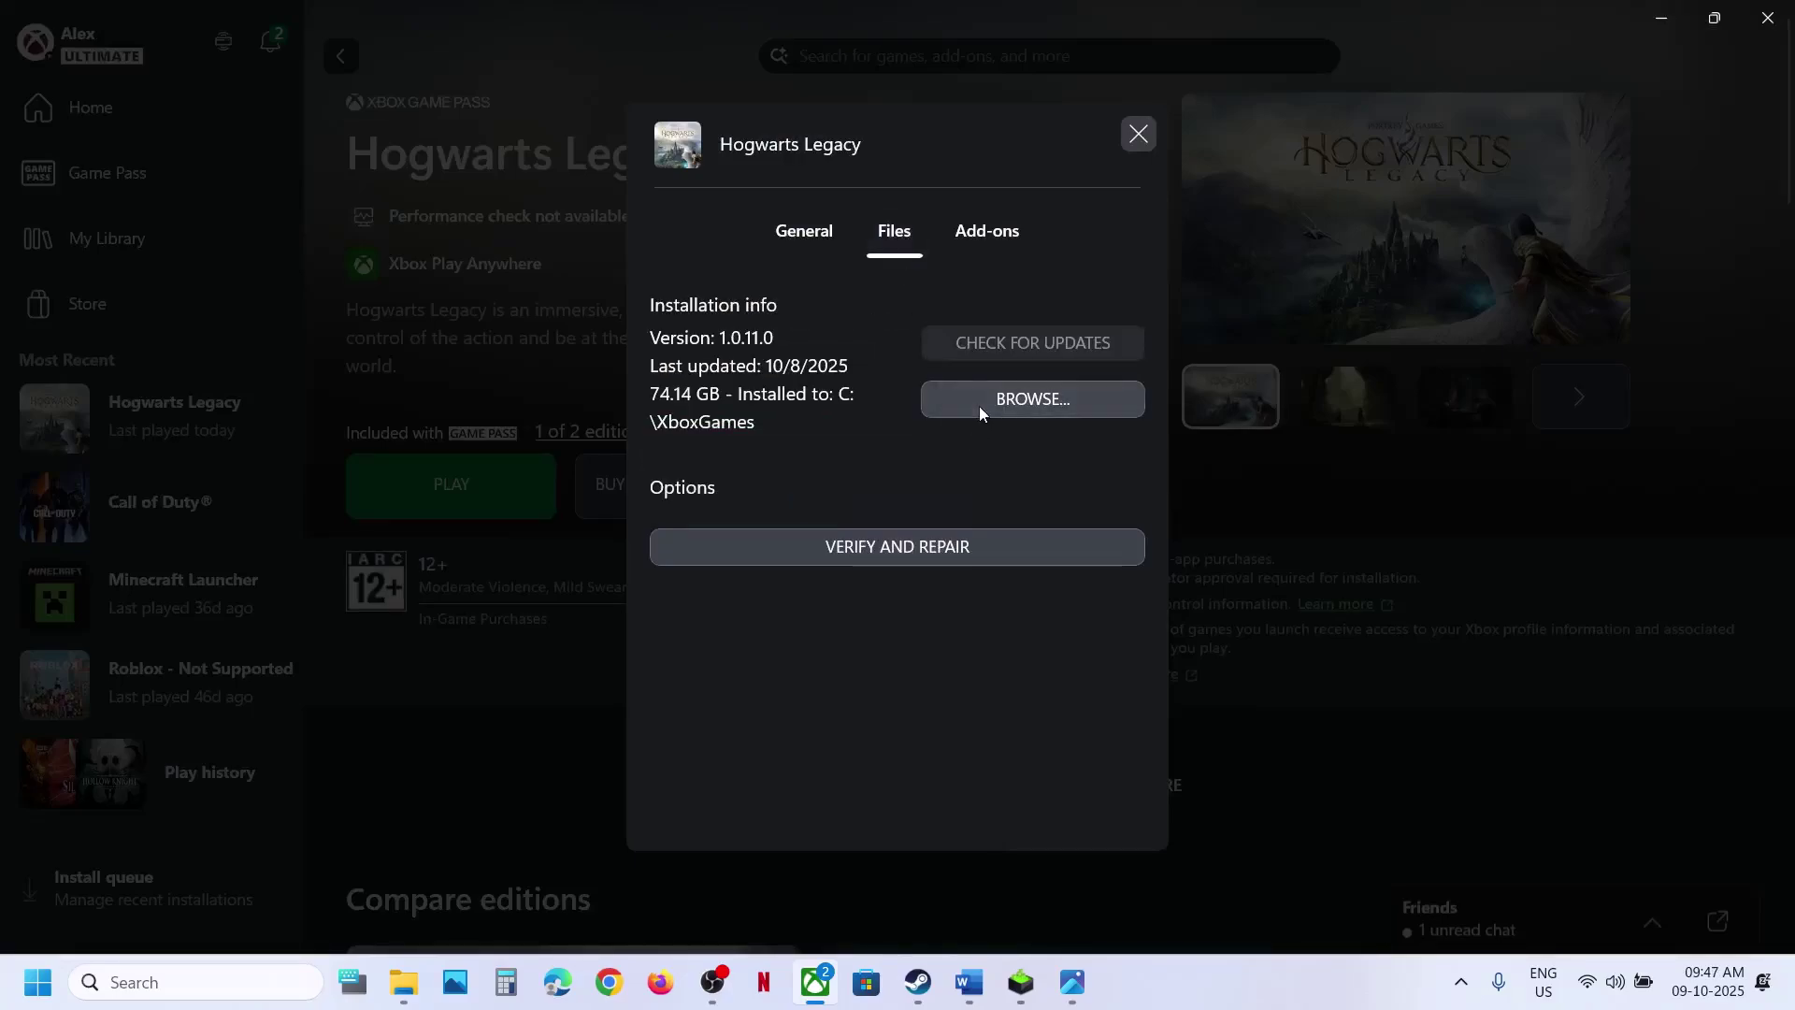
# Step: Run gamelaunchhelper as administrator from the Content folder inside Hogwarts Legacy, allow it to make changes, and close the launched game
pyautogui.click(296, 316)
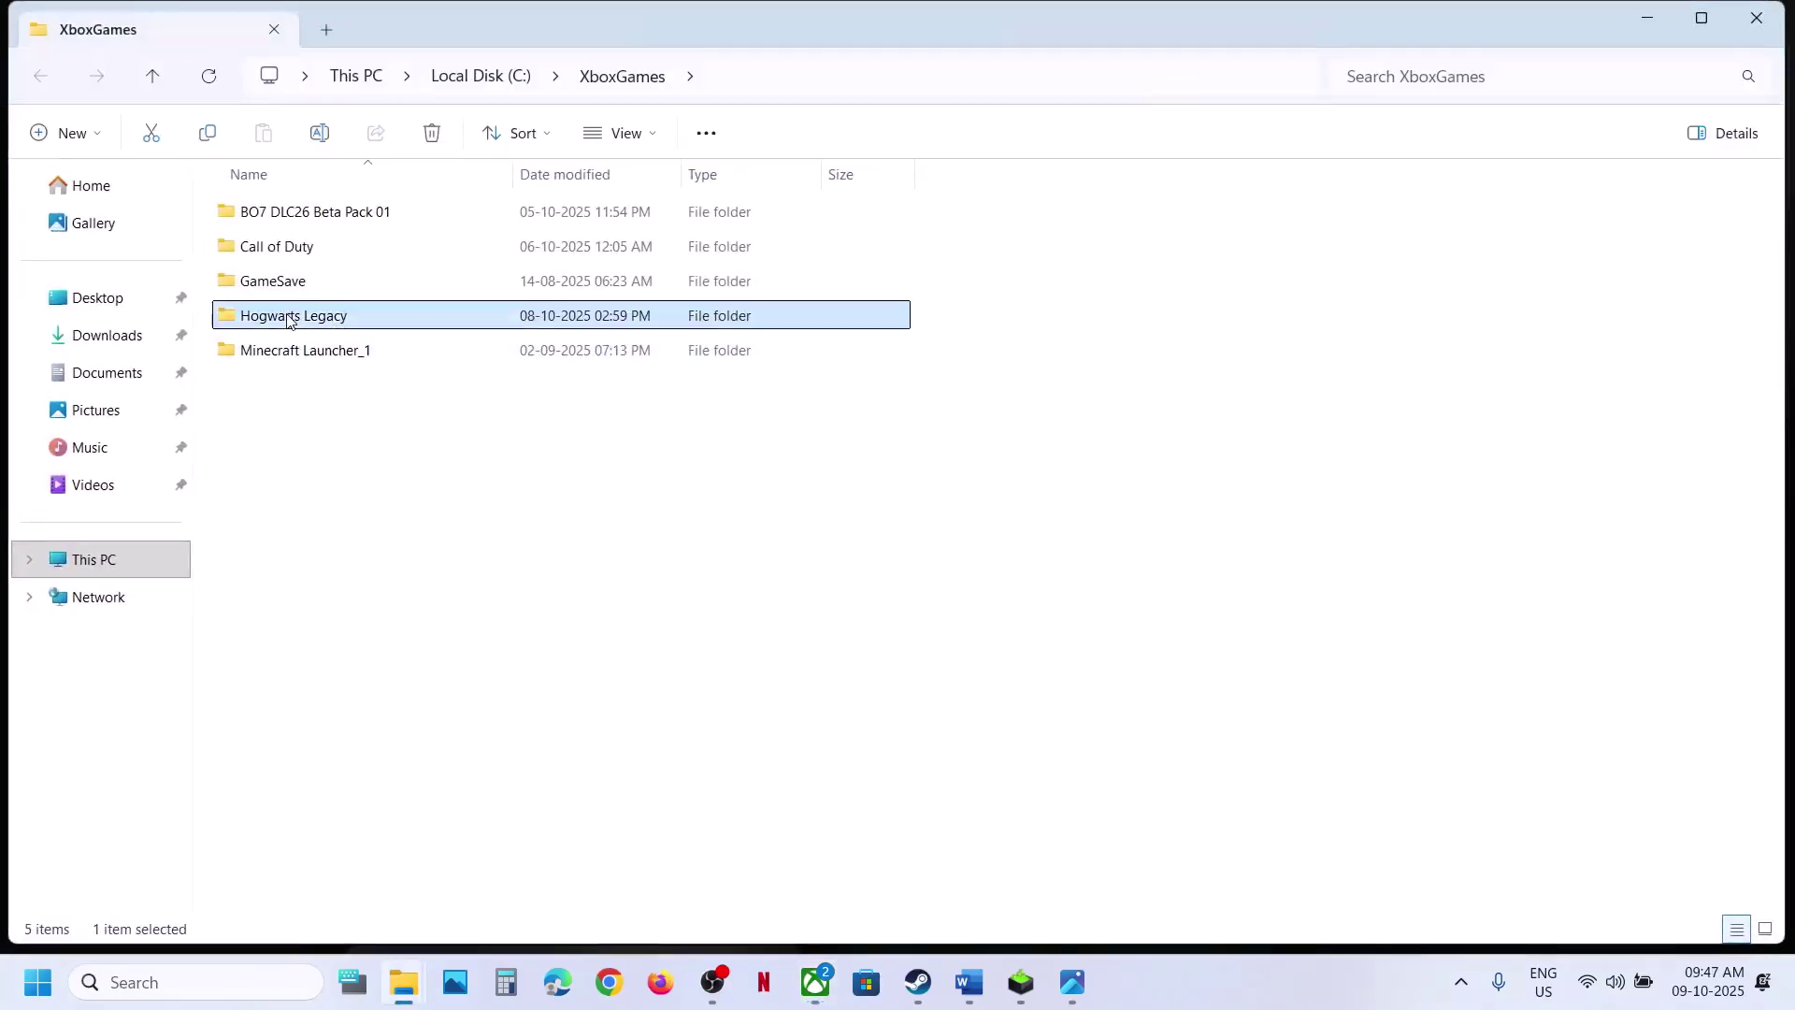
pyautogui.doubleClick(340, 320)
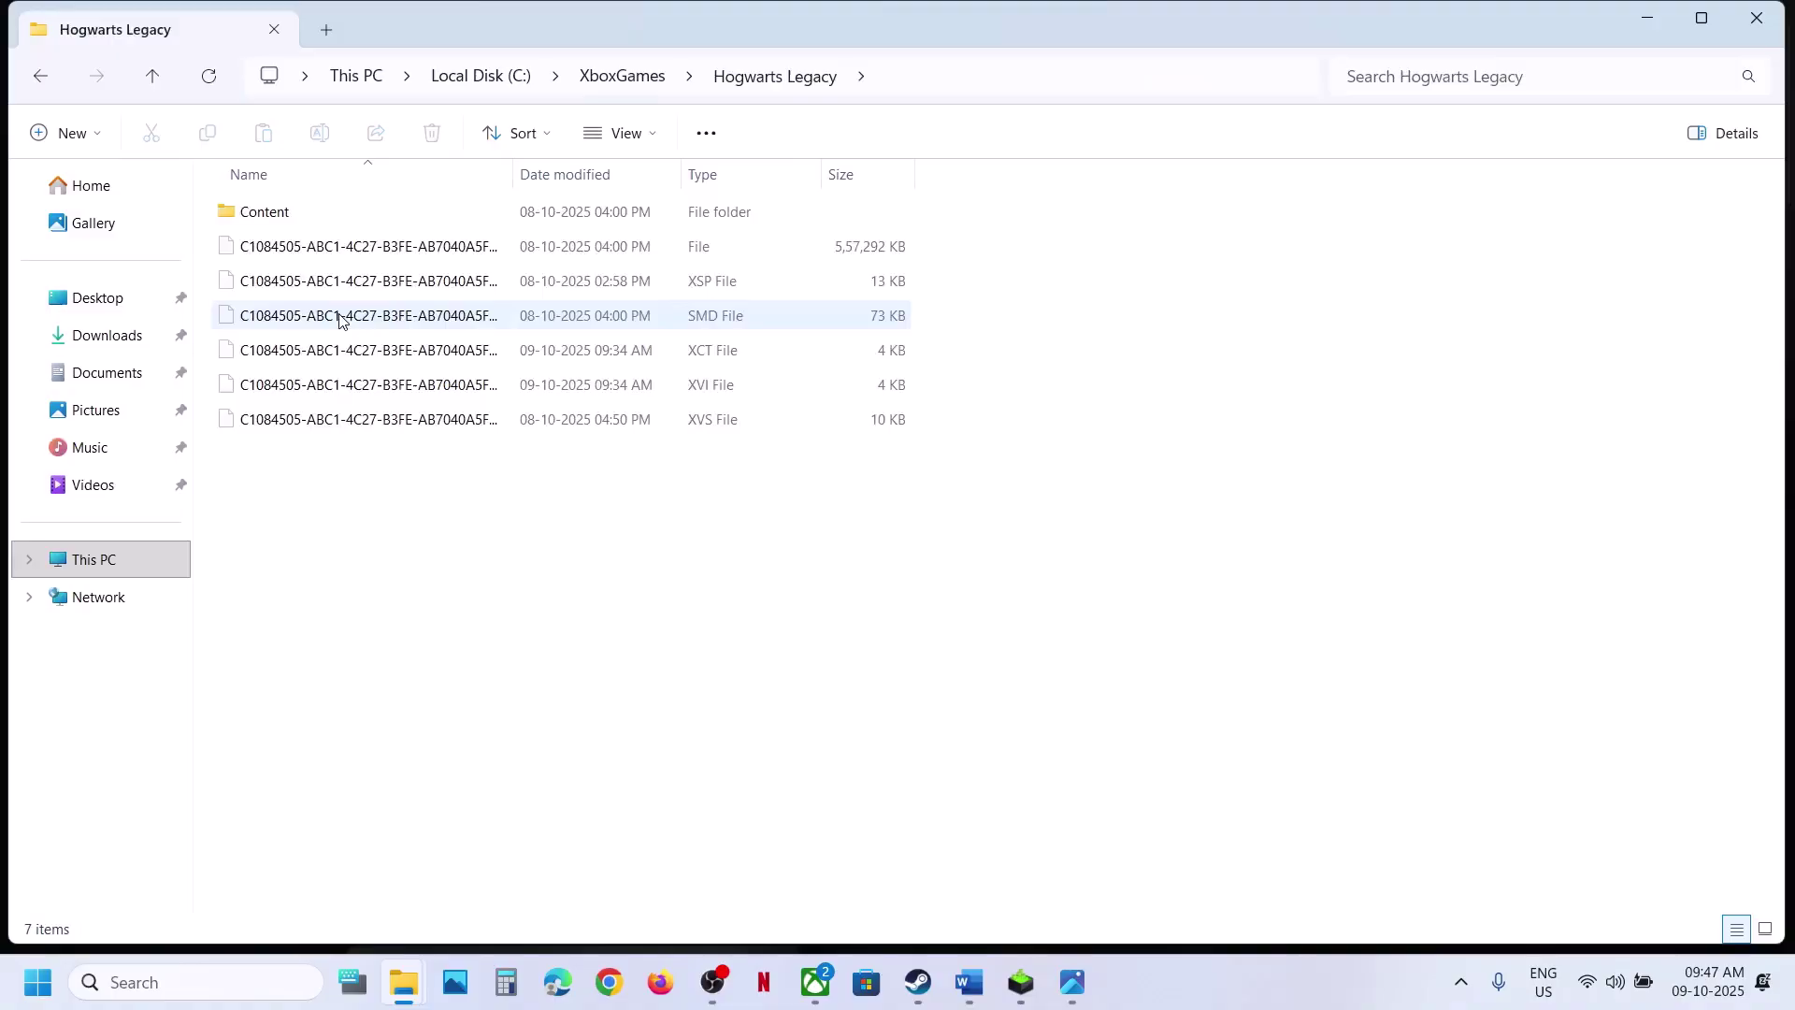
pyautogui.doubleClick(294, 218)
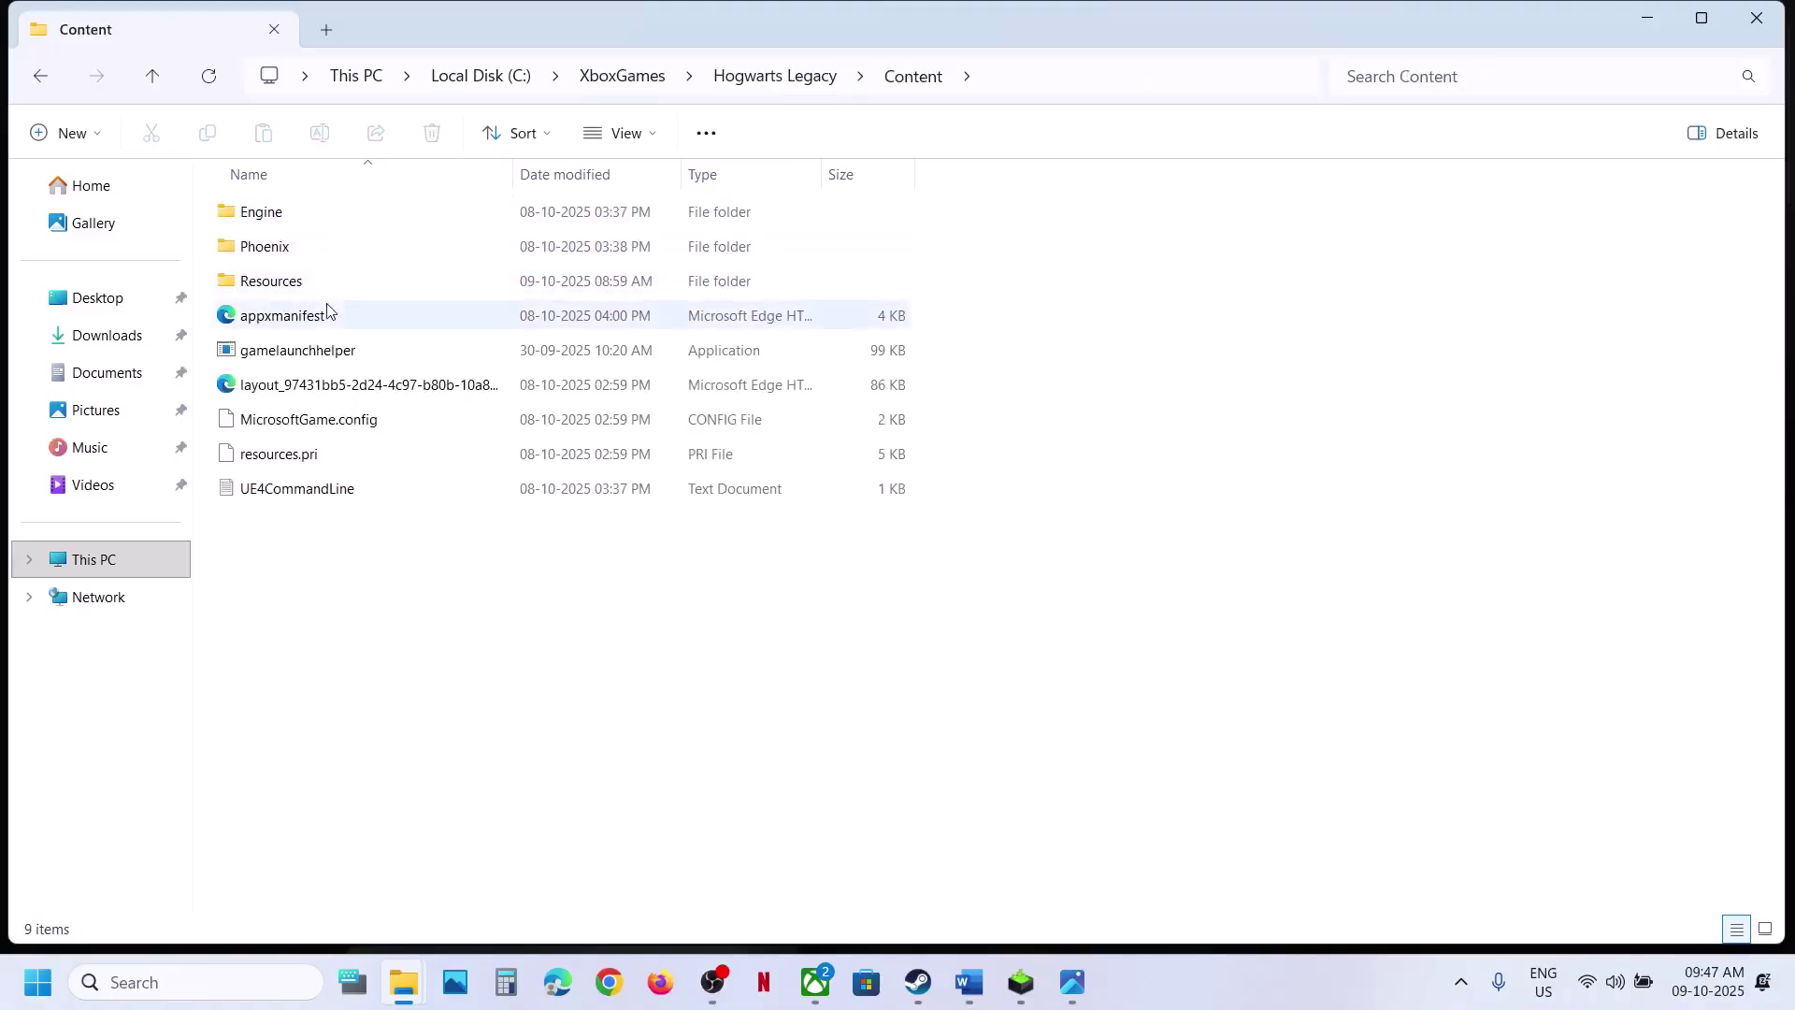
pyautogui.click(299, 353)
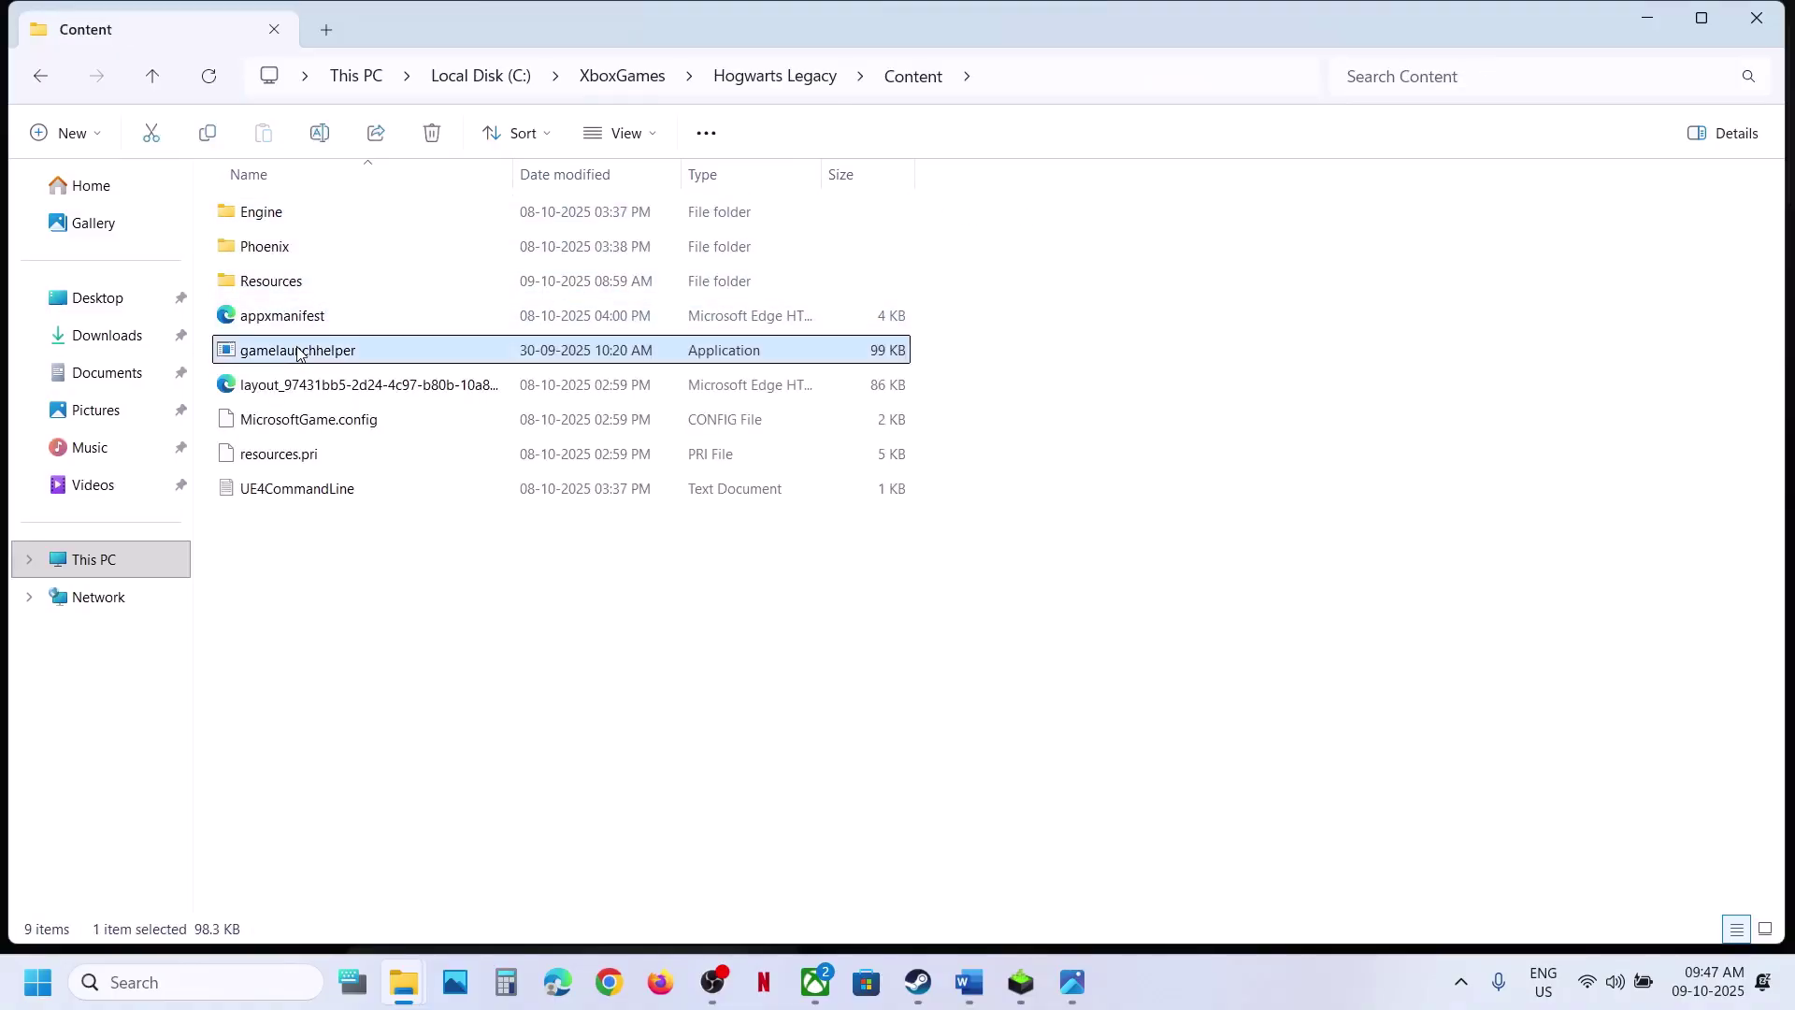
pyautogui.rightClick(299, 352)
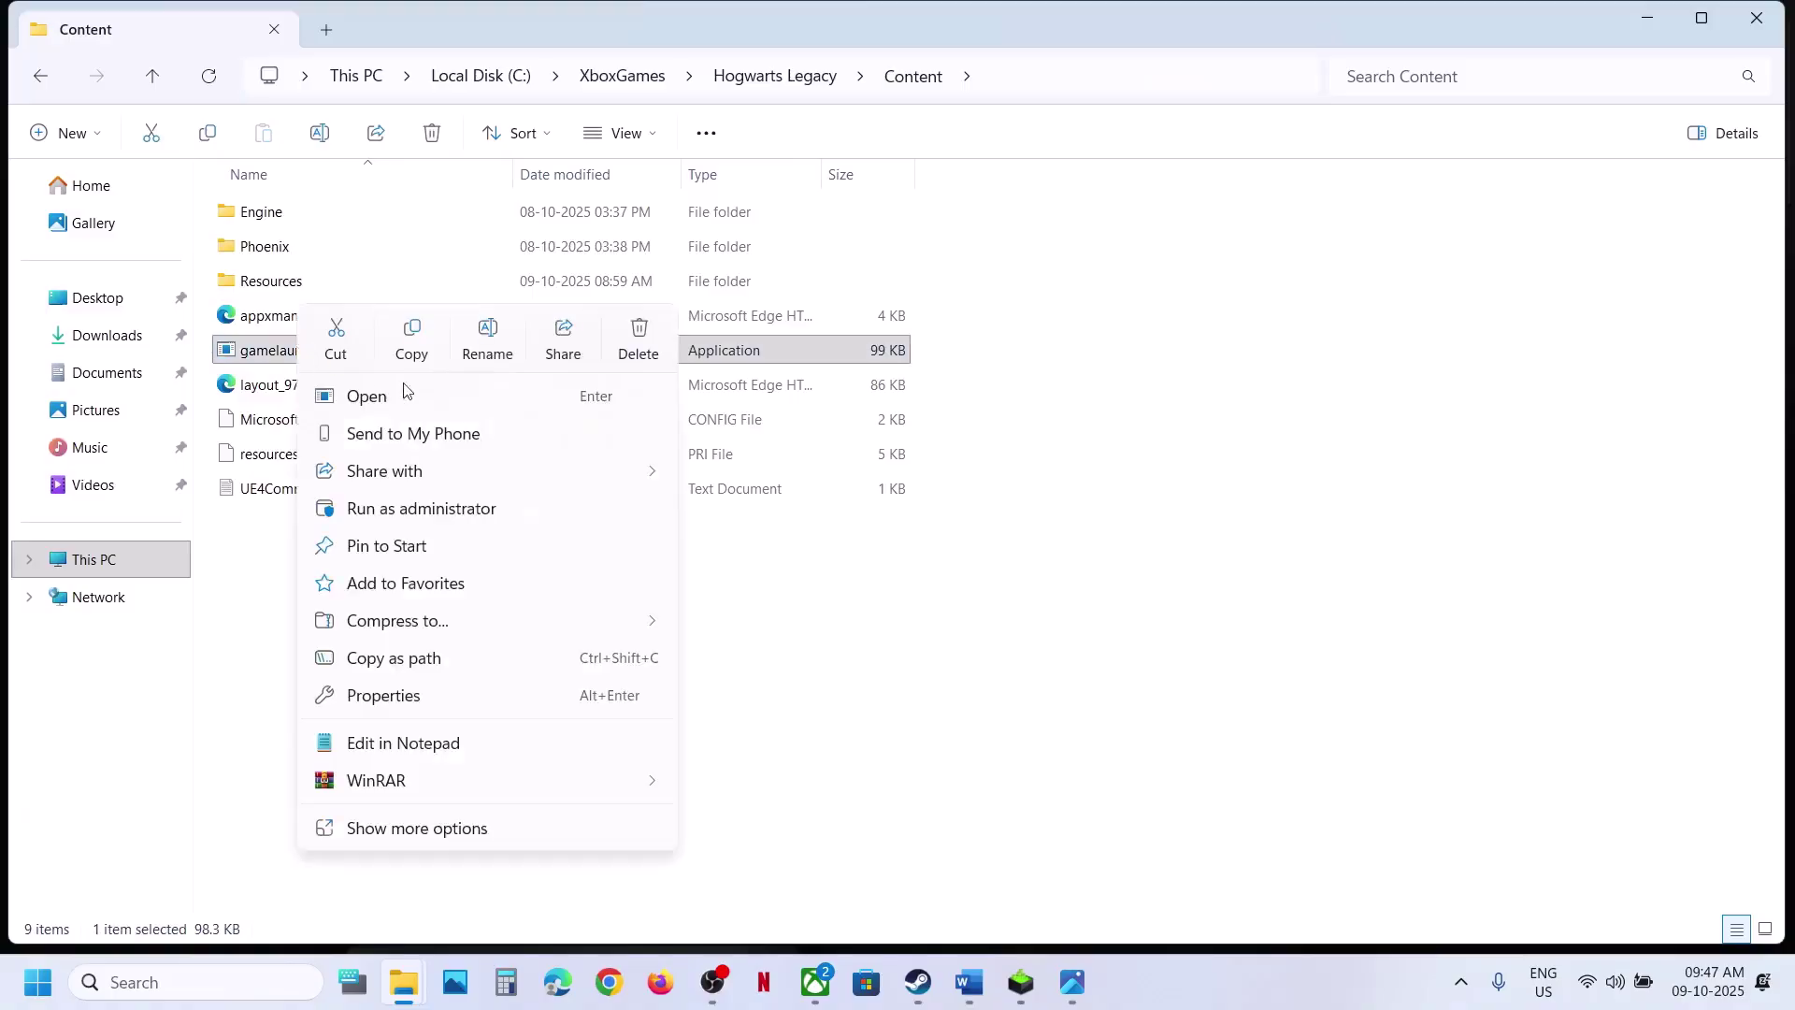
pyautogui.click(430, 504)
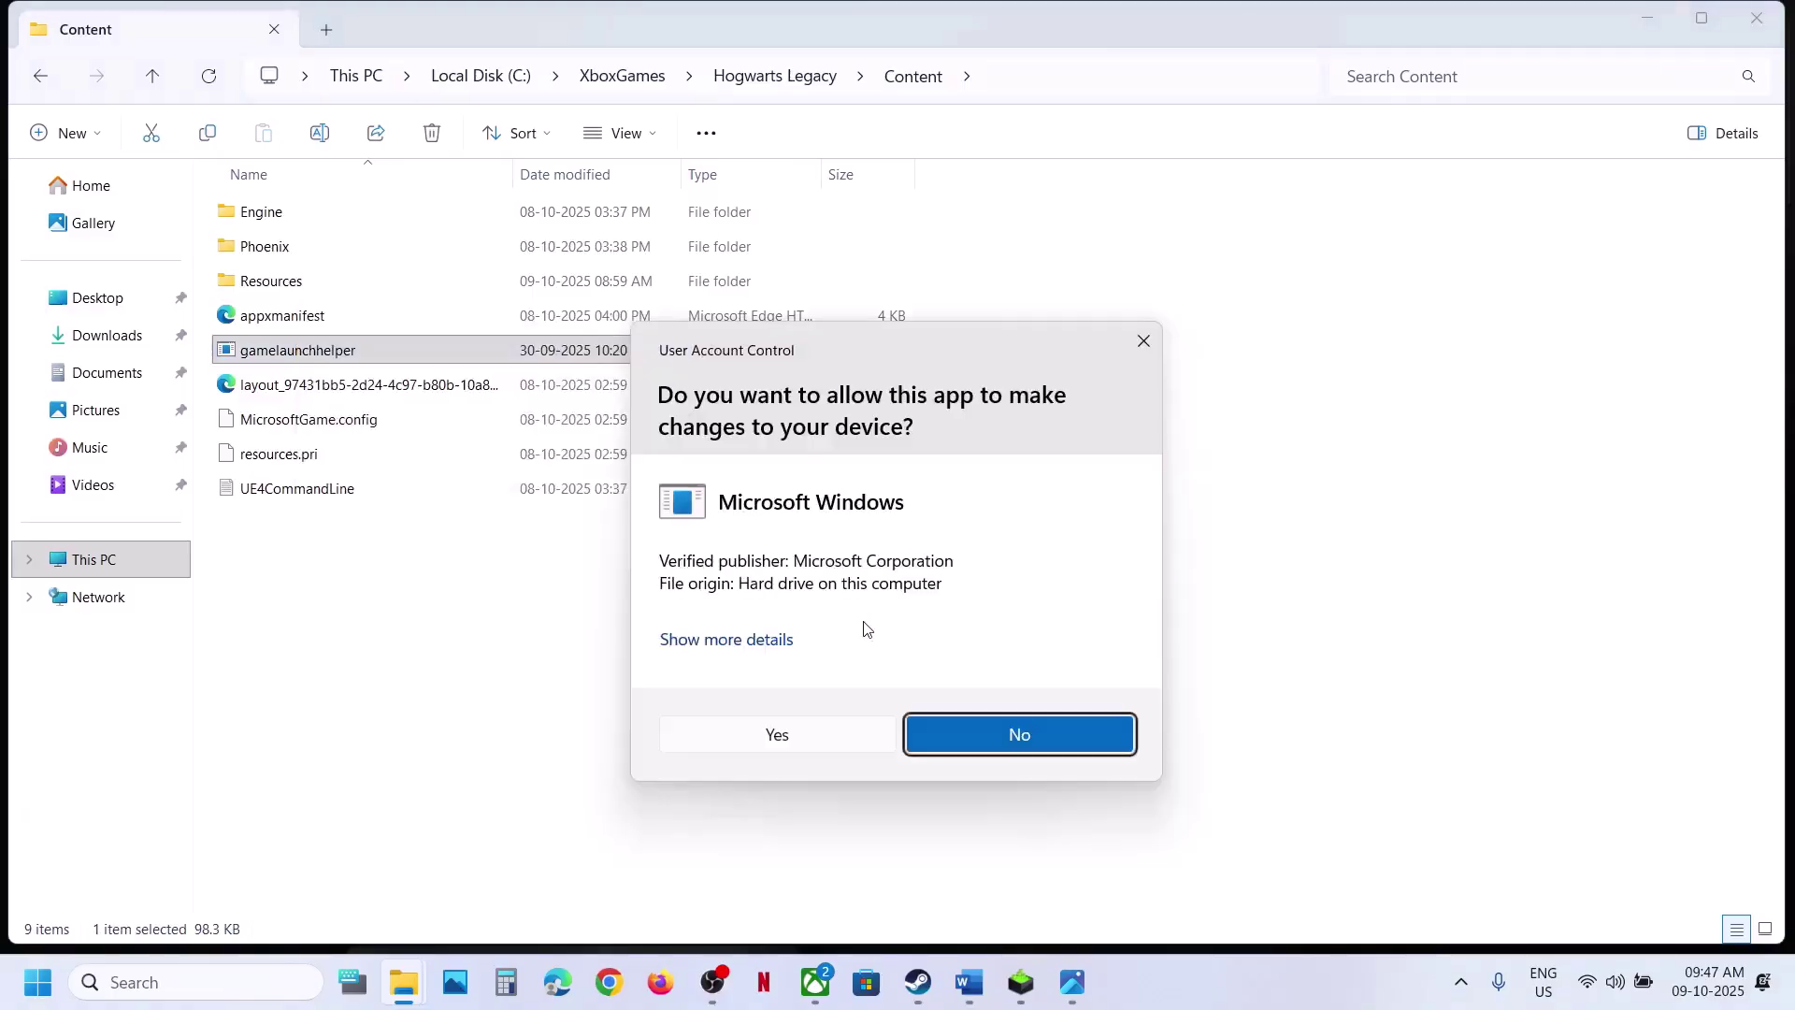
pyautogui.click(815, 734)
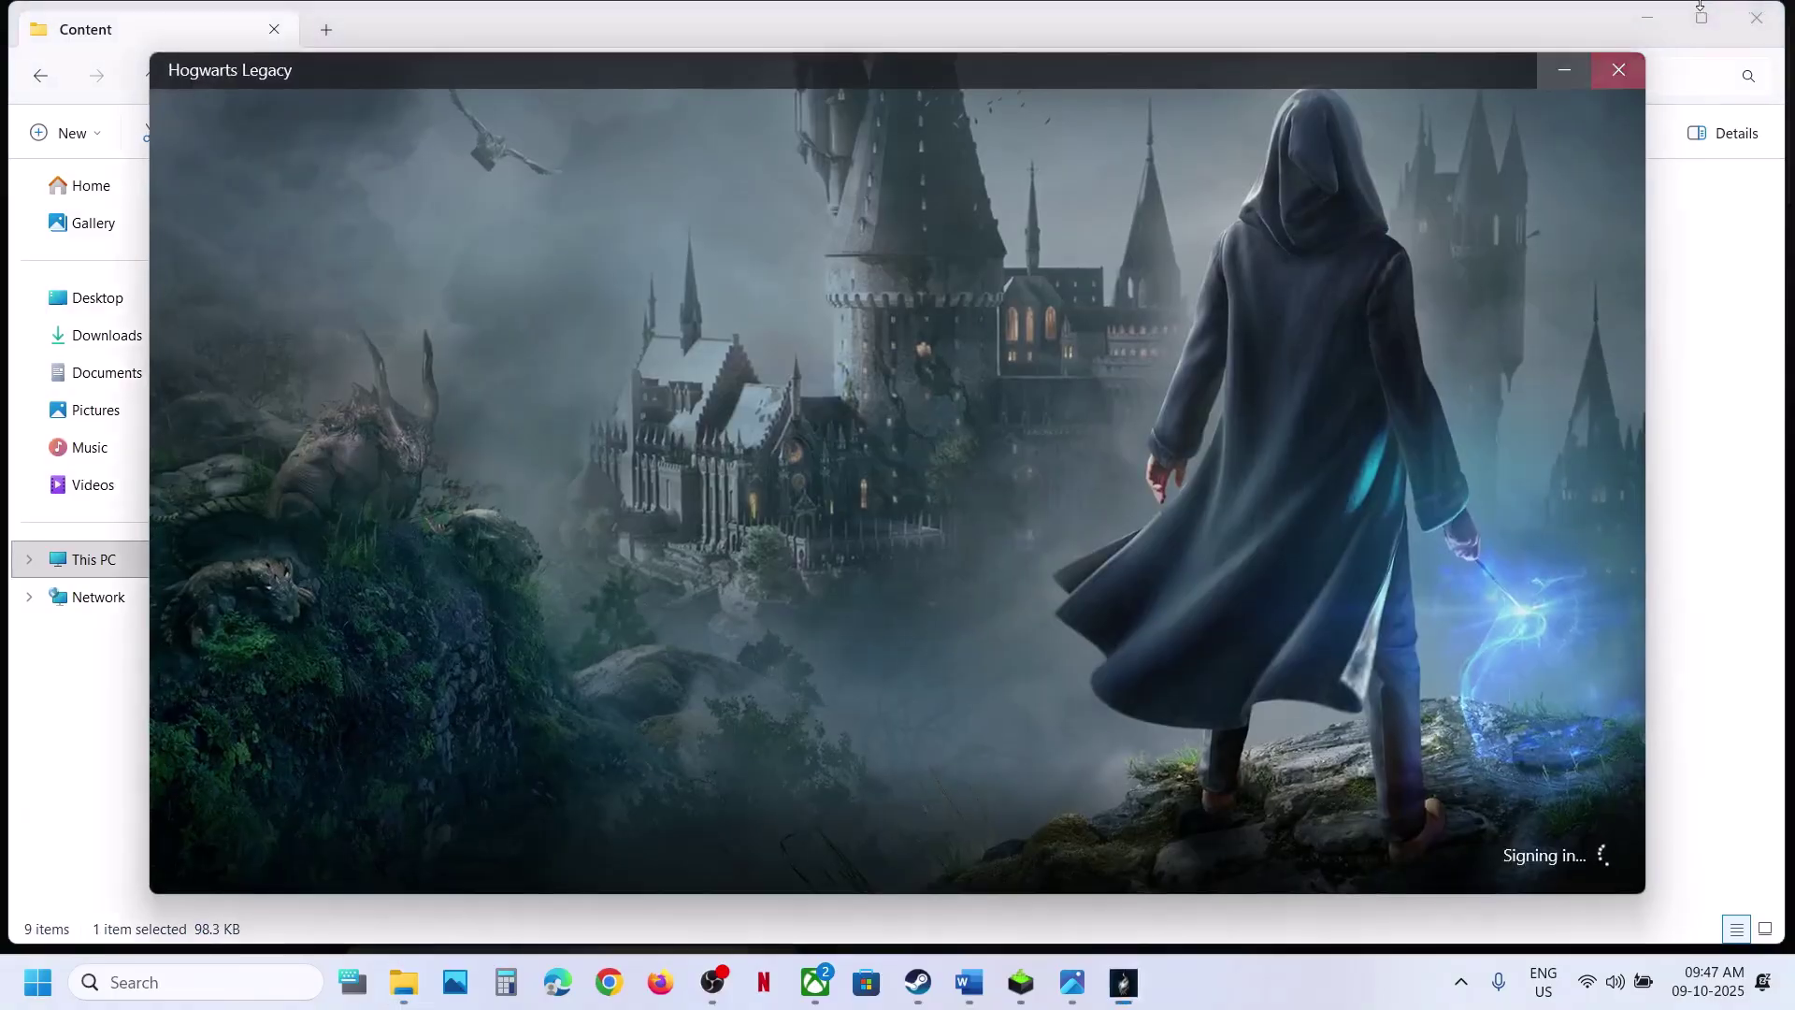
pyautogui.click(1635, 72)
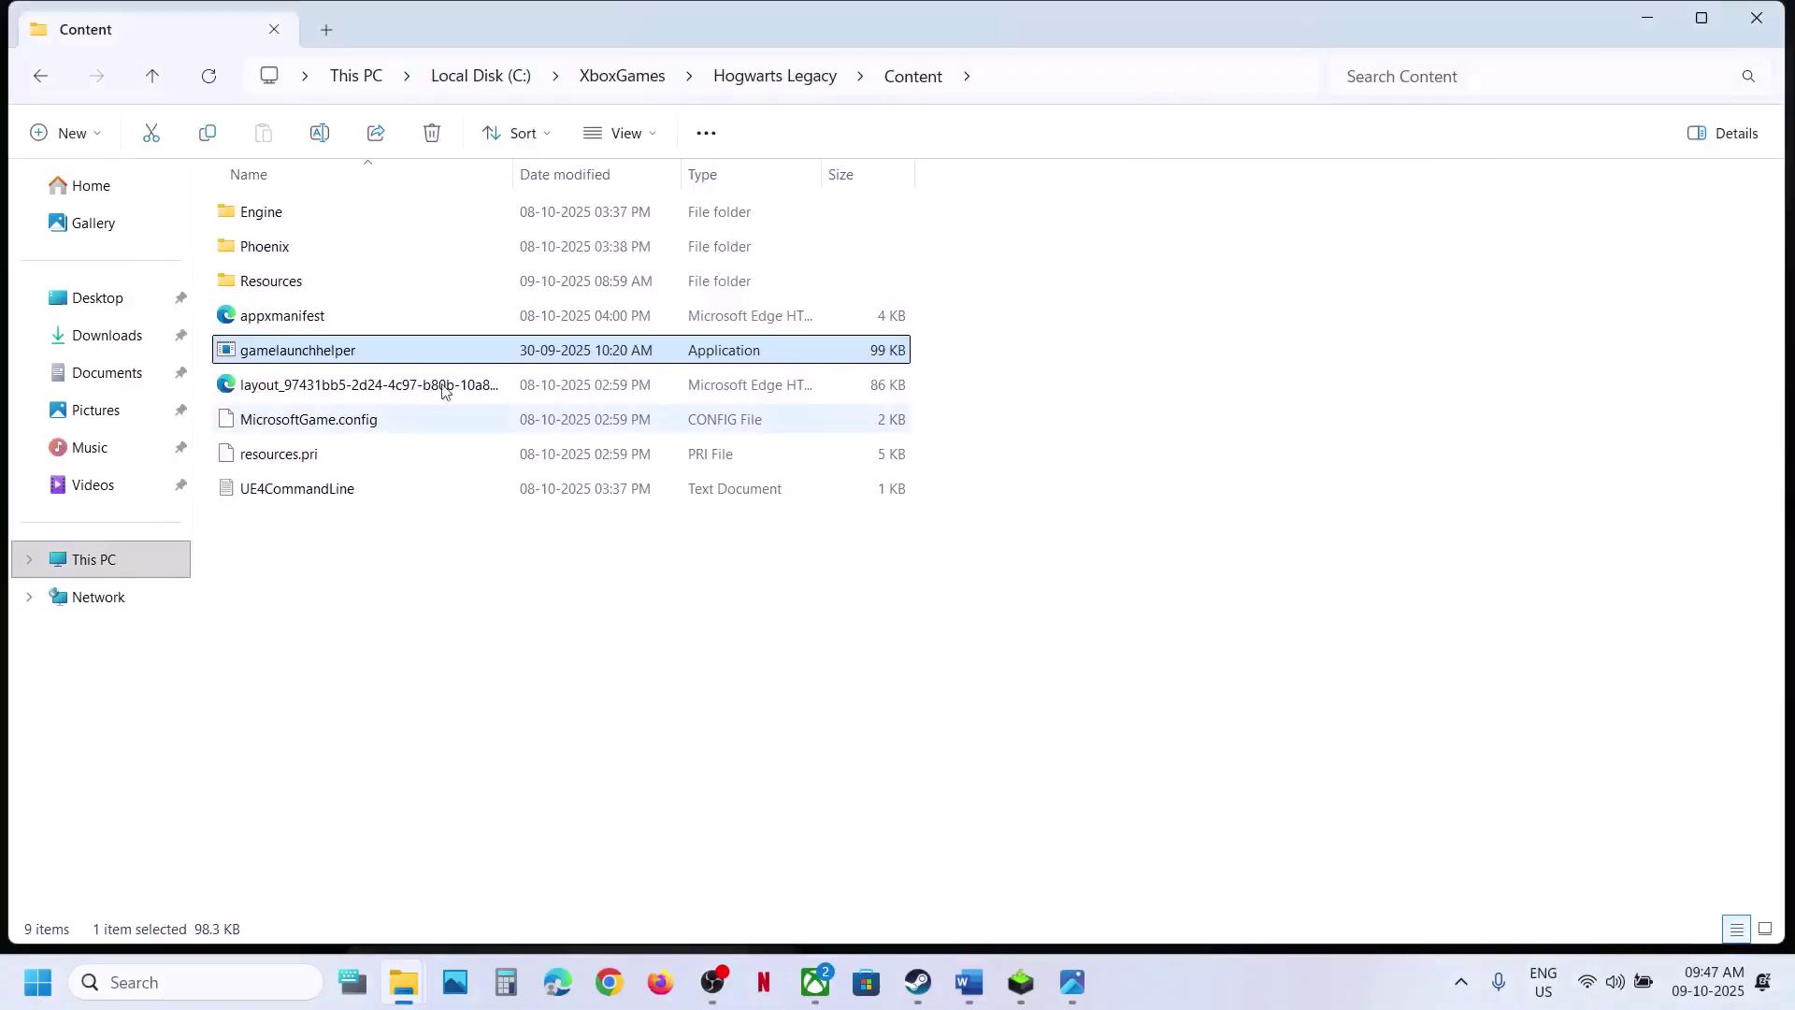
# Step: Browse through Phoenix and Binaries to the WinGDK folder and select the HogwartsLegacy application
pyautogui.doubleClick(254, 251)
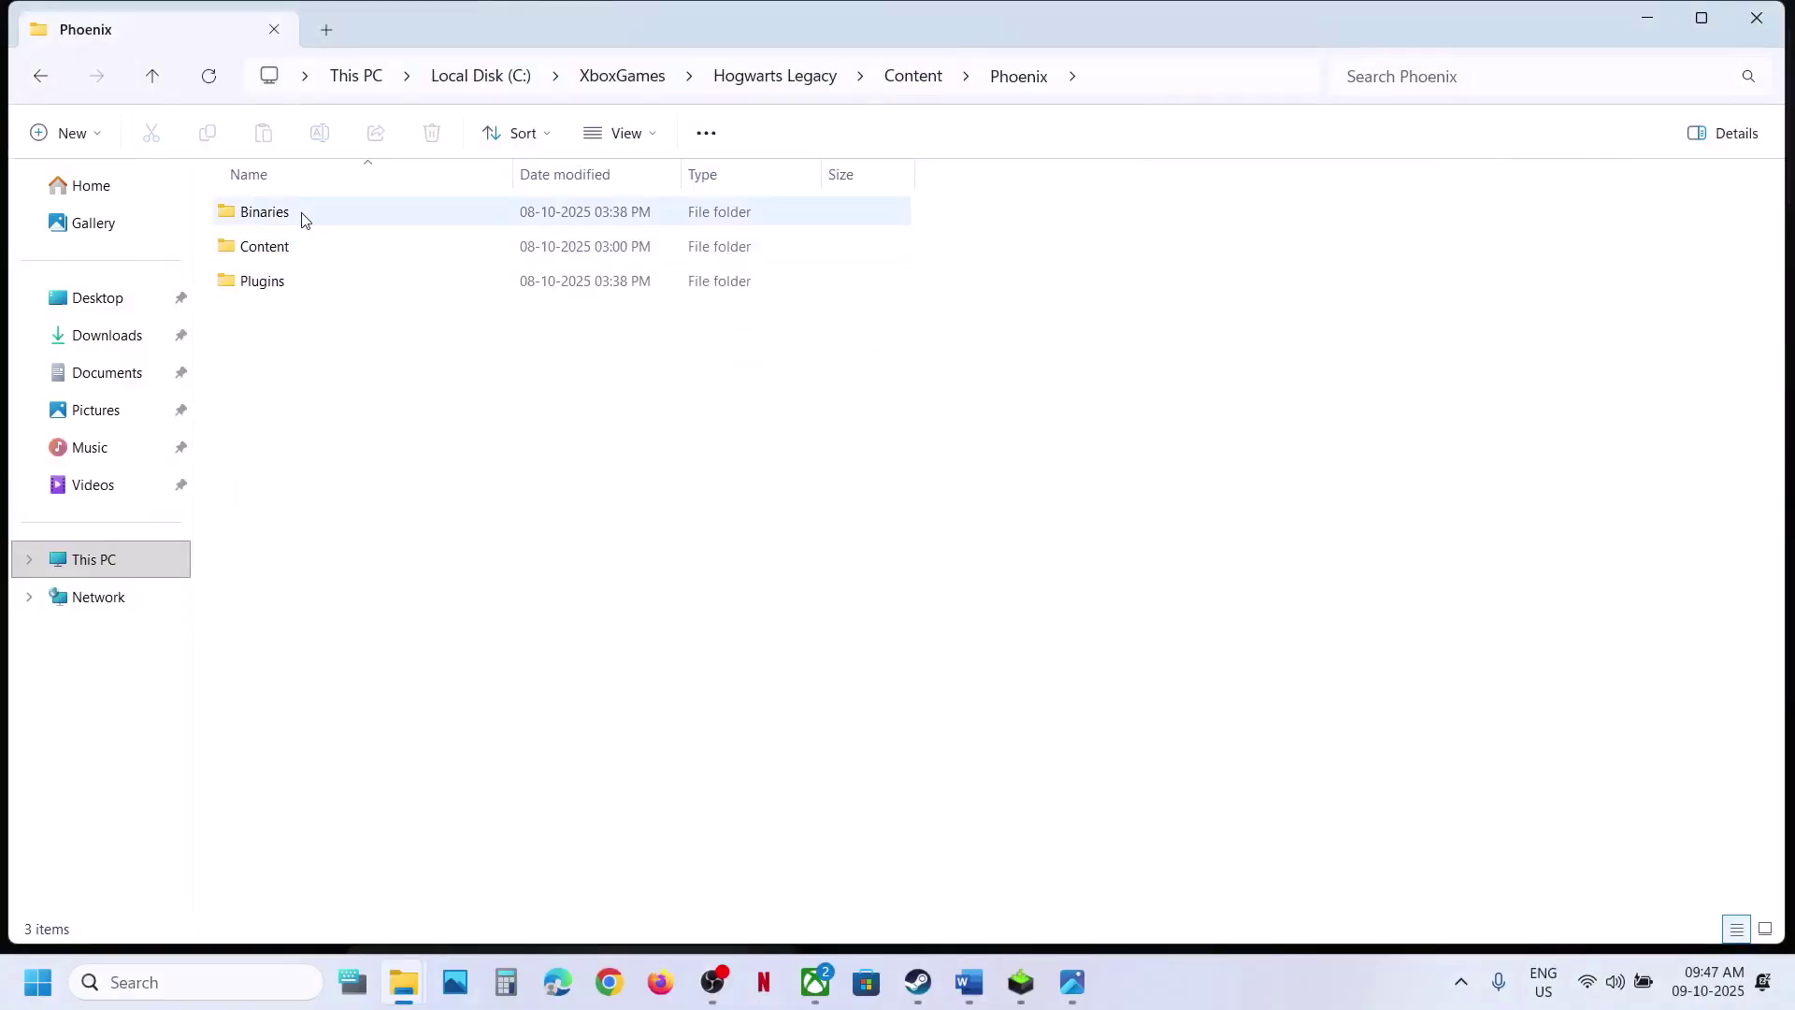
pyautogui.click(300, 219)
pyautogui.doubleClick(300, 218)
pyautogui.click(300, 214)
pyautogui.doubleClick(300, 214)
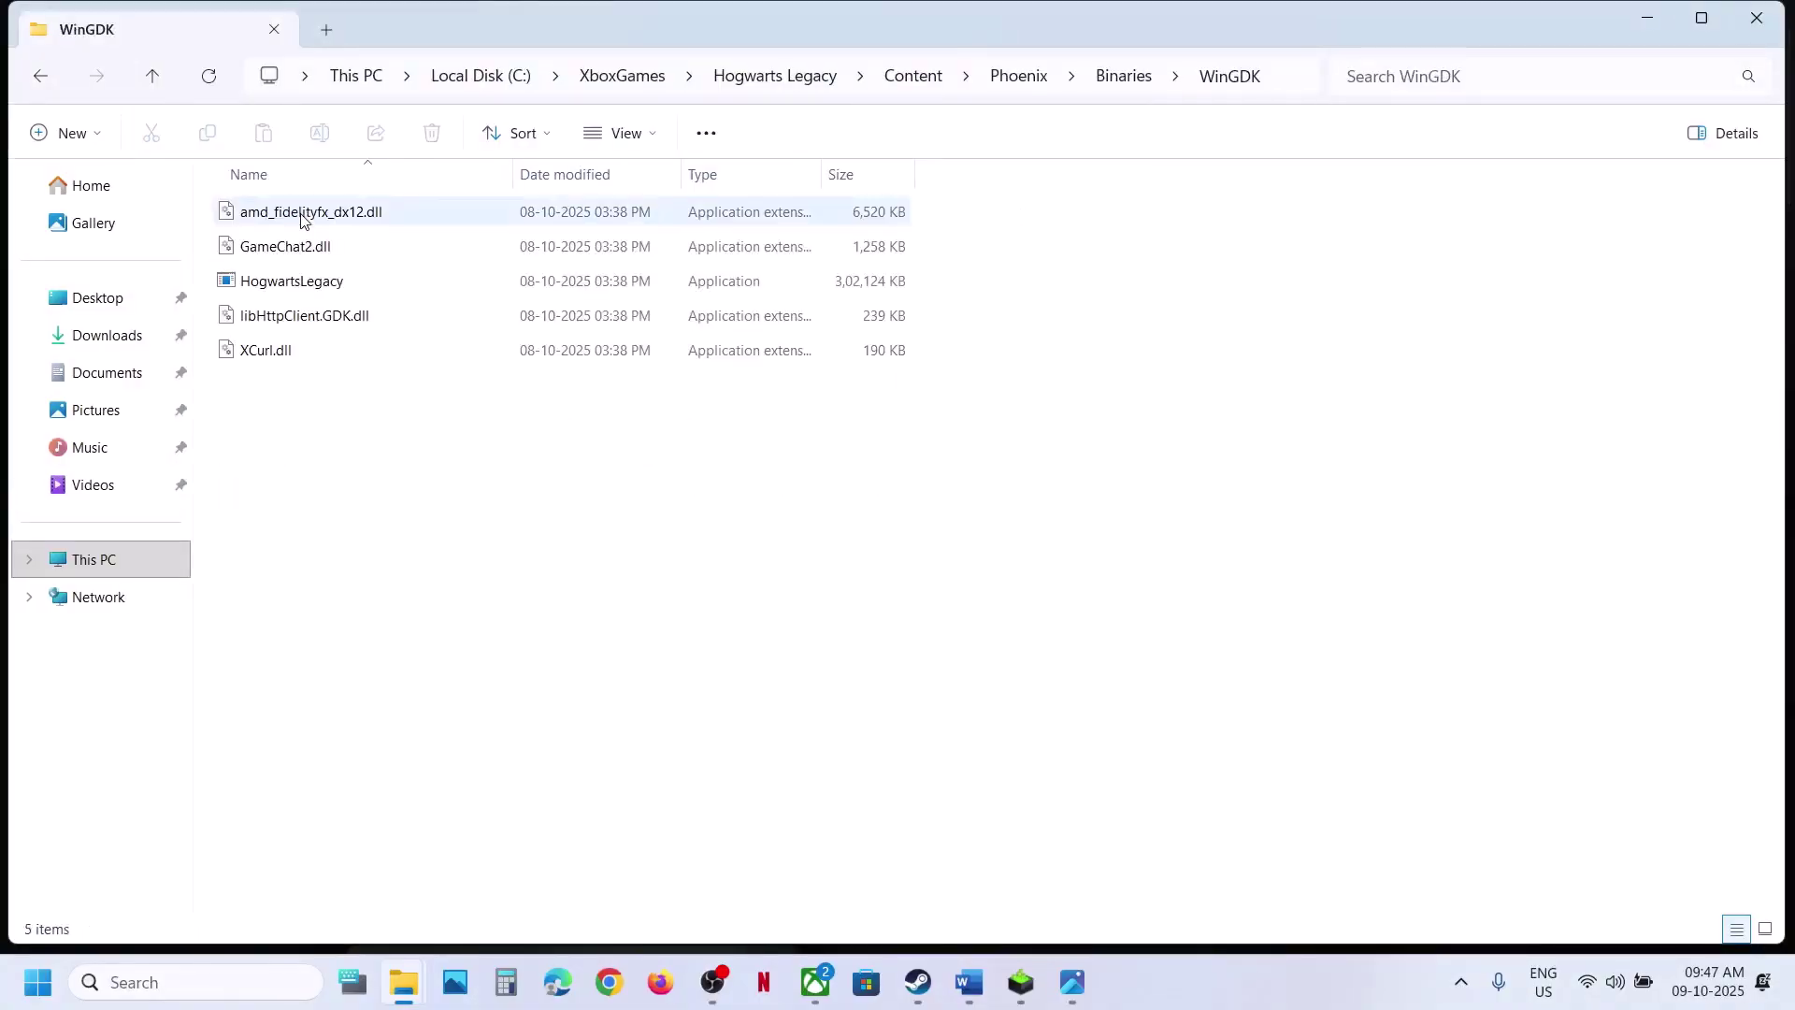
pyautogui.click(321, 283)
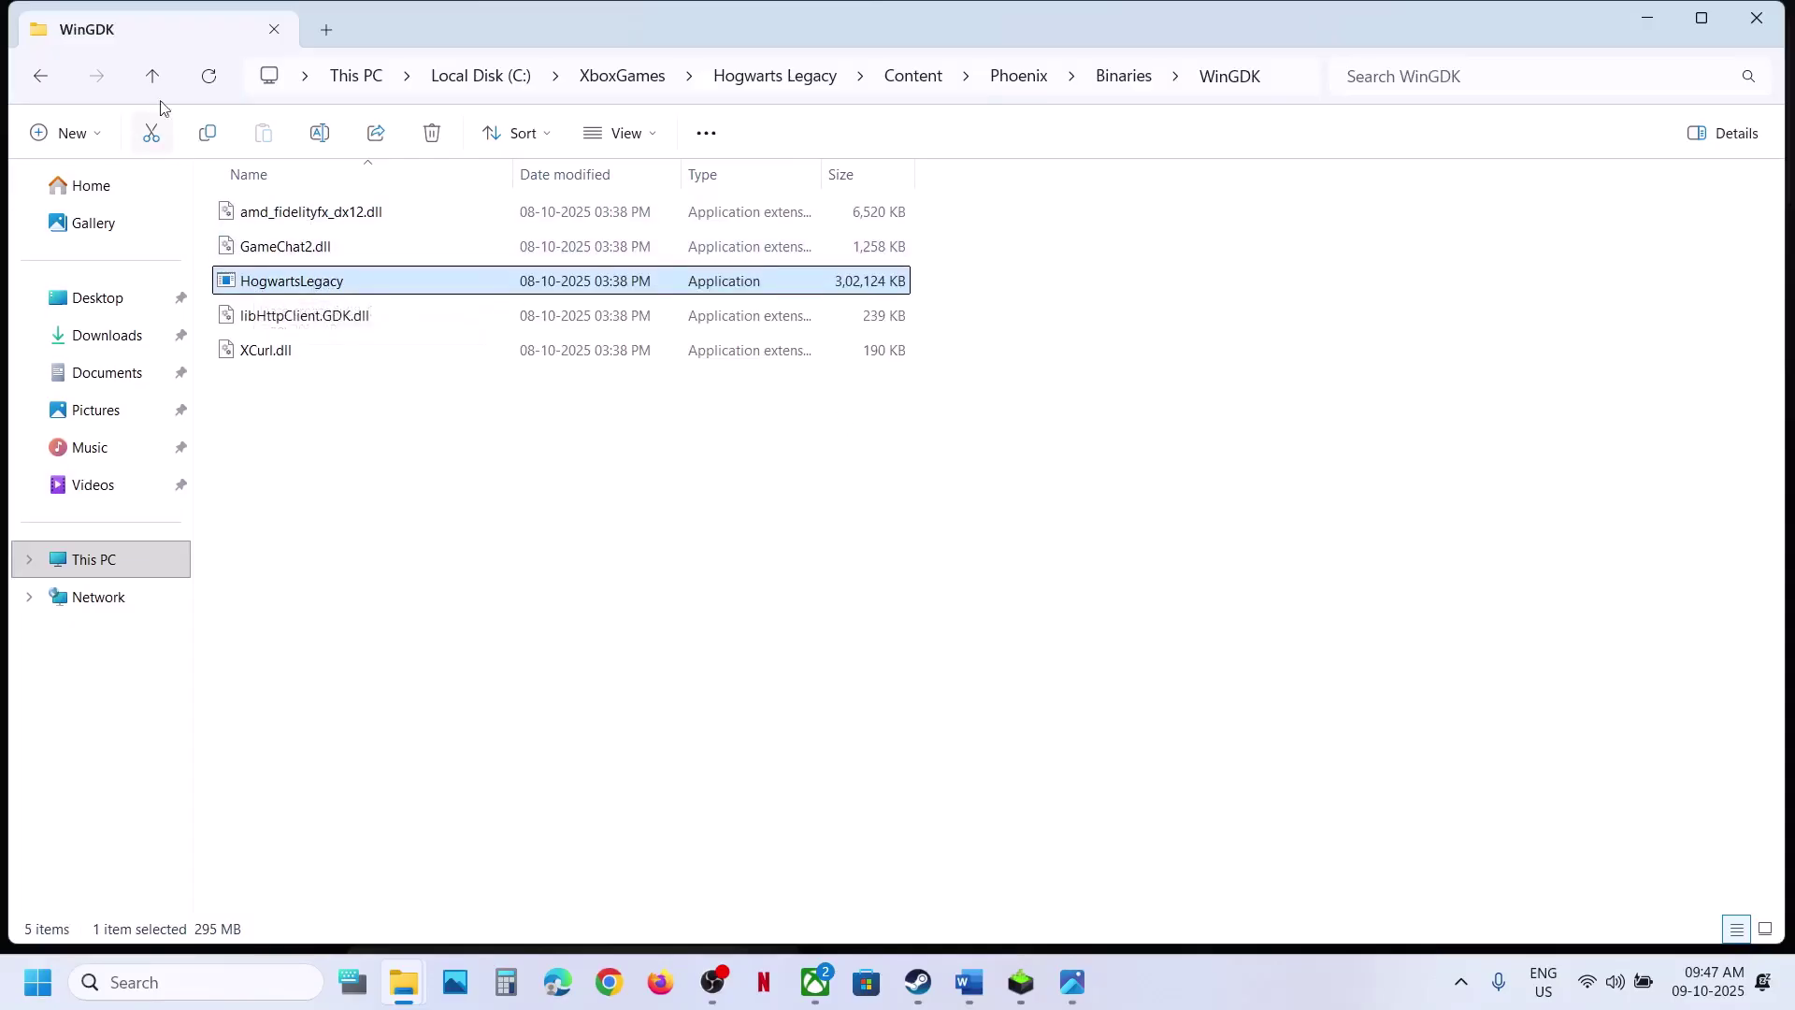
# Step: Return to the game's Content folder and select gamelaunchhelper, closing File Explorer and the Hogwarts Legacy management dialog
pyautogui.click(165, 74)
pyautogui.click(165, 75)
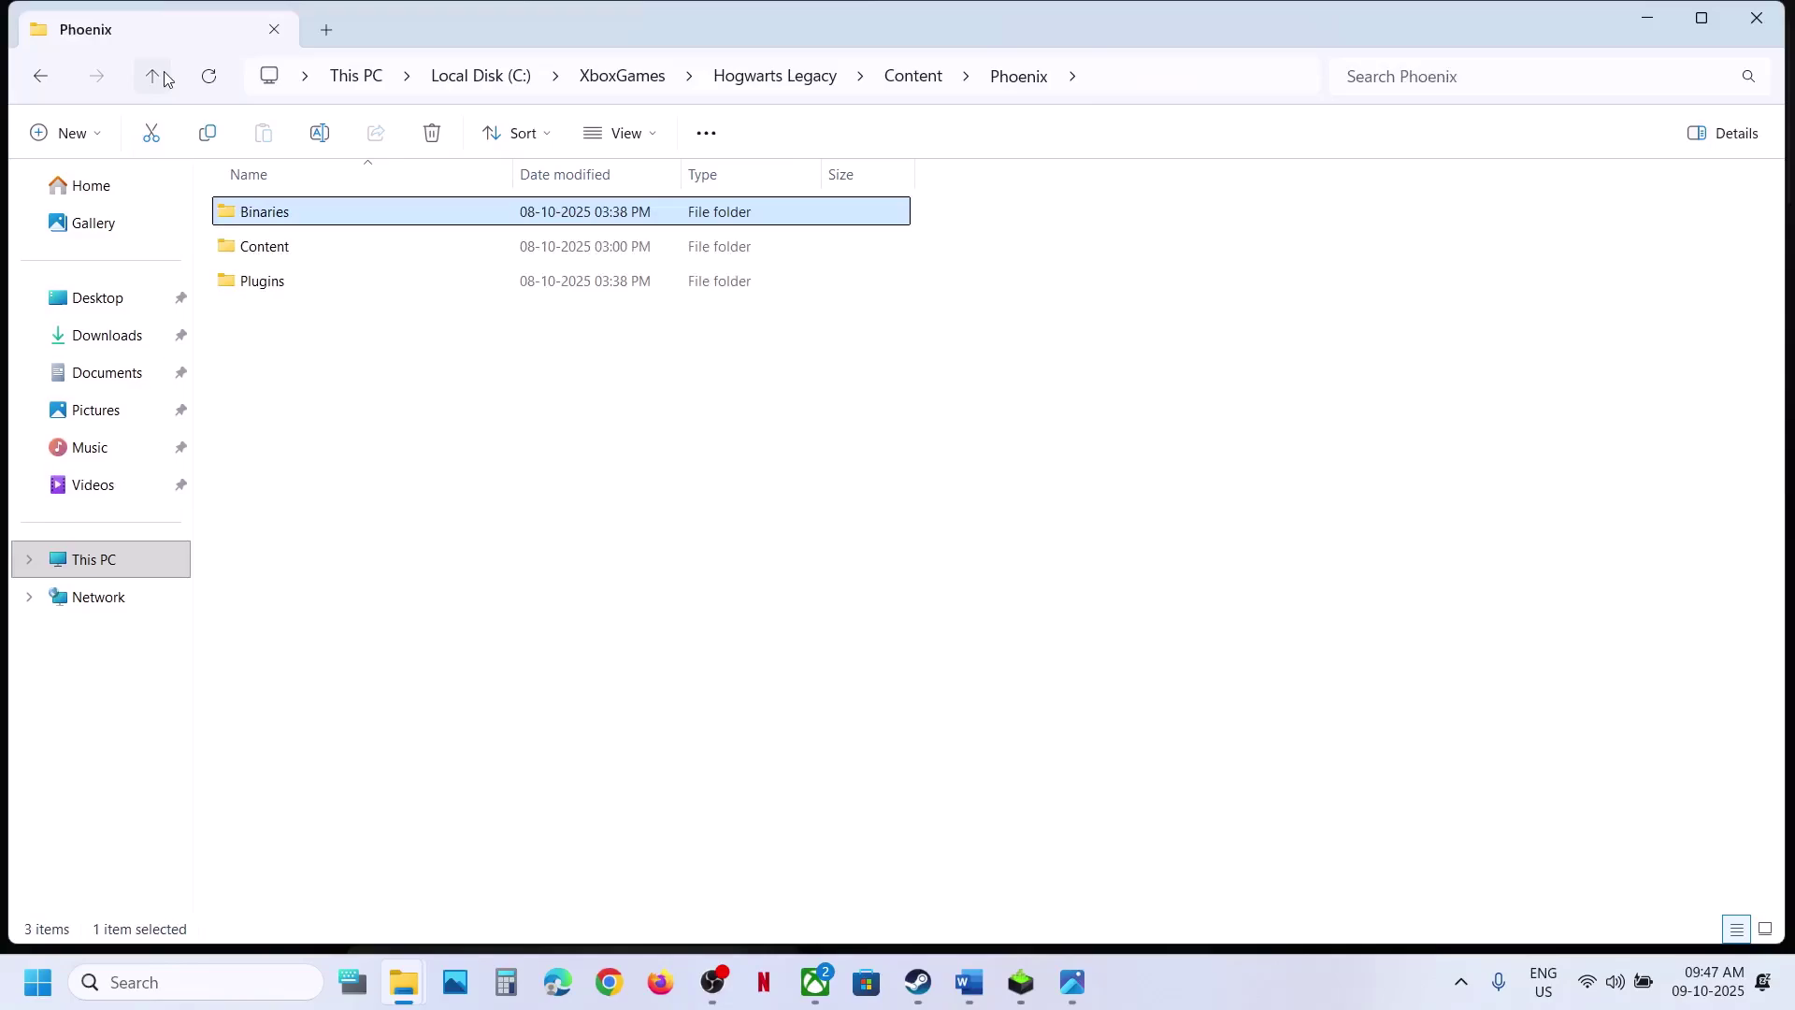
pyautogui.click(164, 75)
pyautogui.click(276, 350)
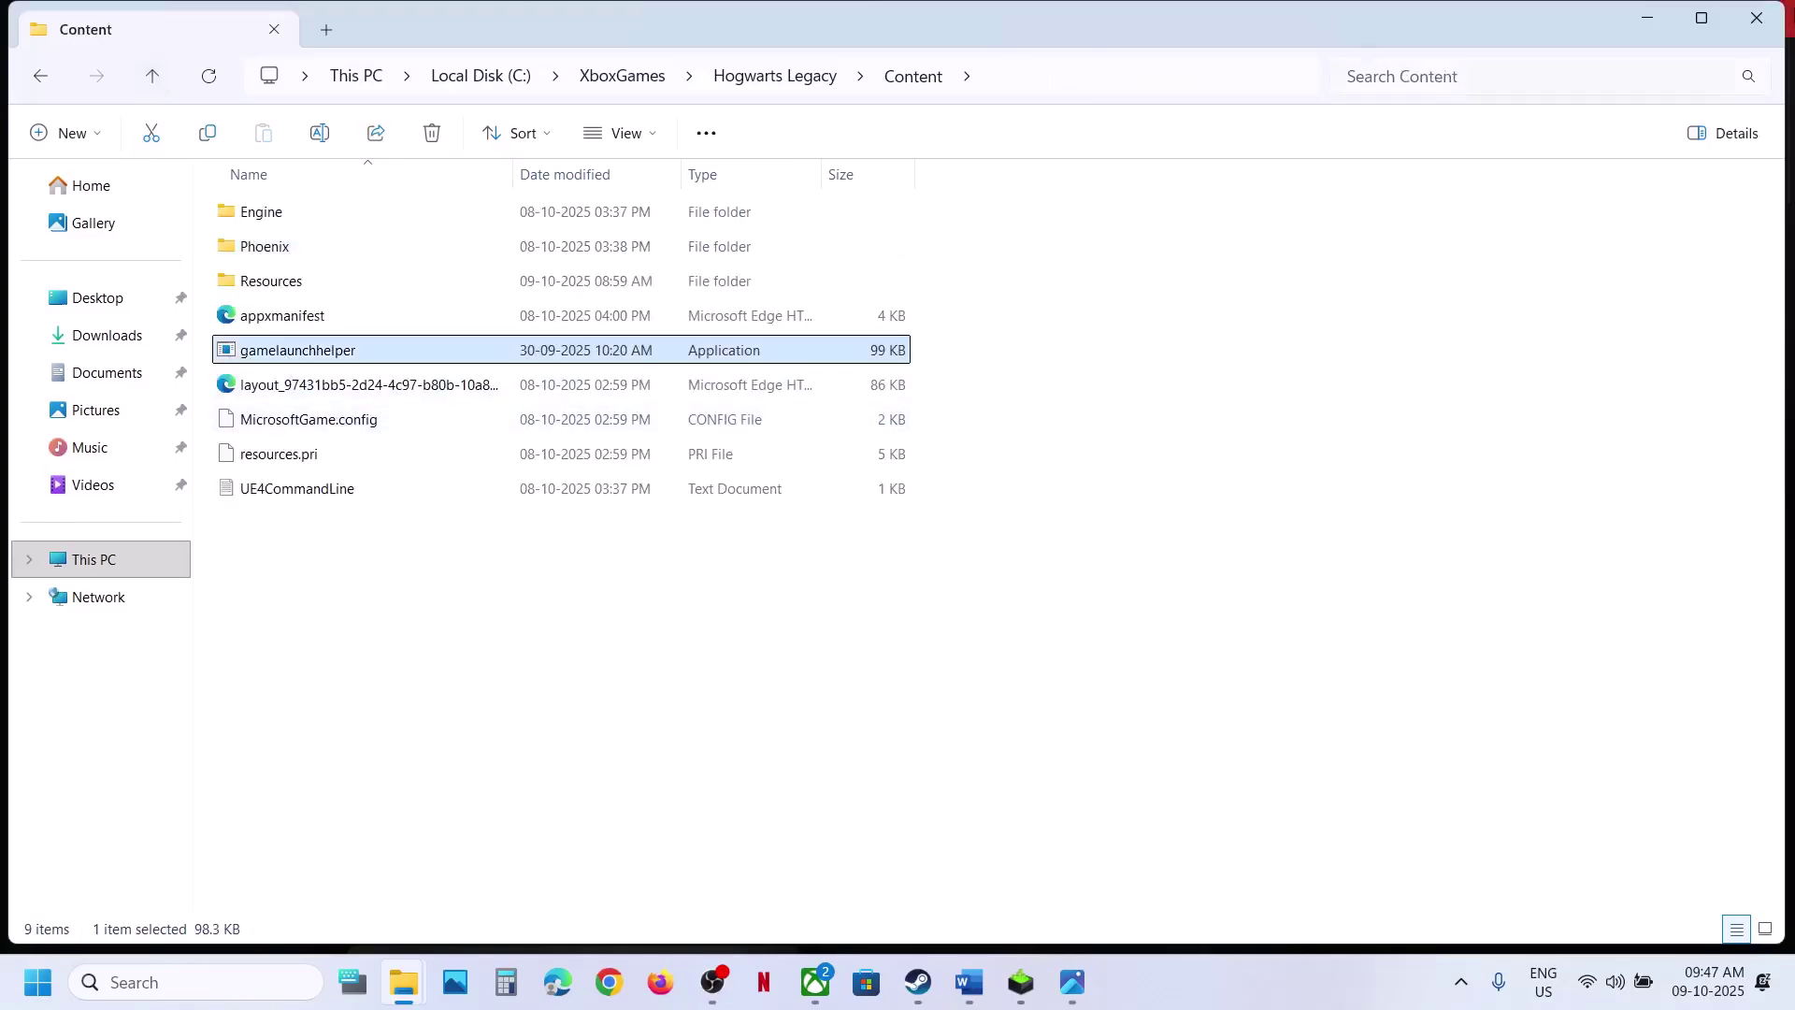
pyautogui.click(1756, 18)
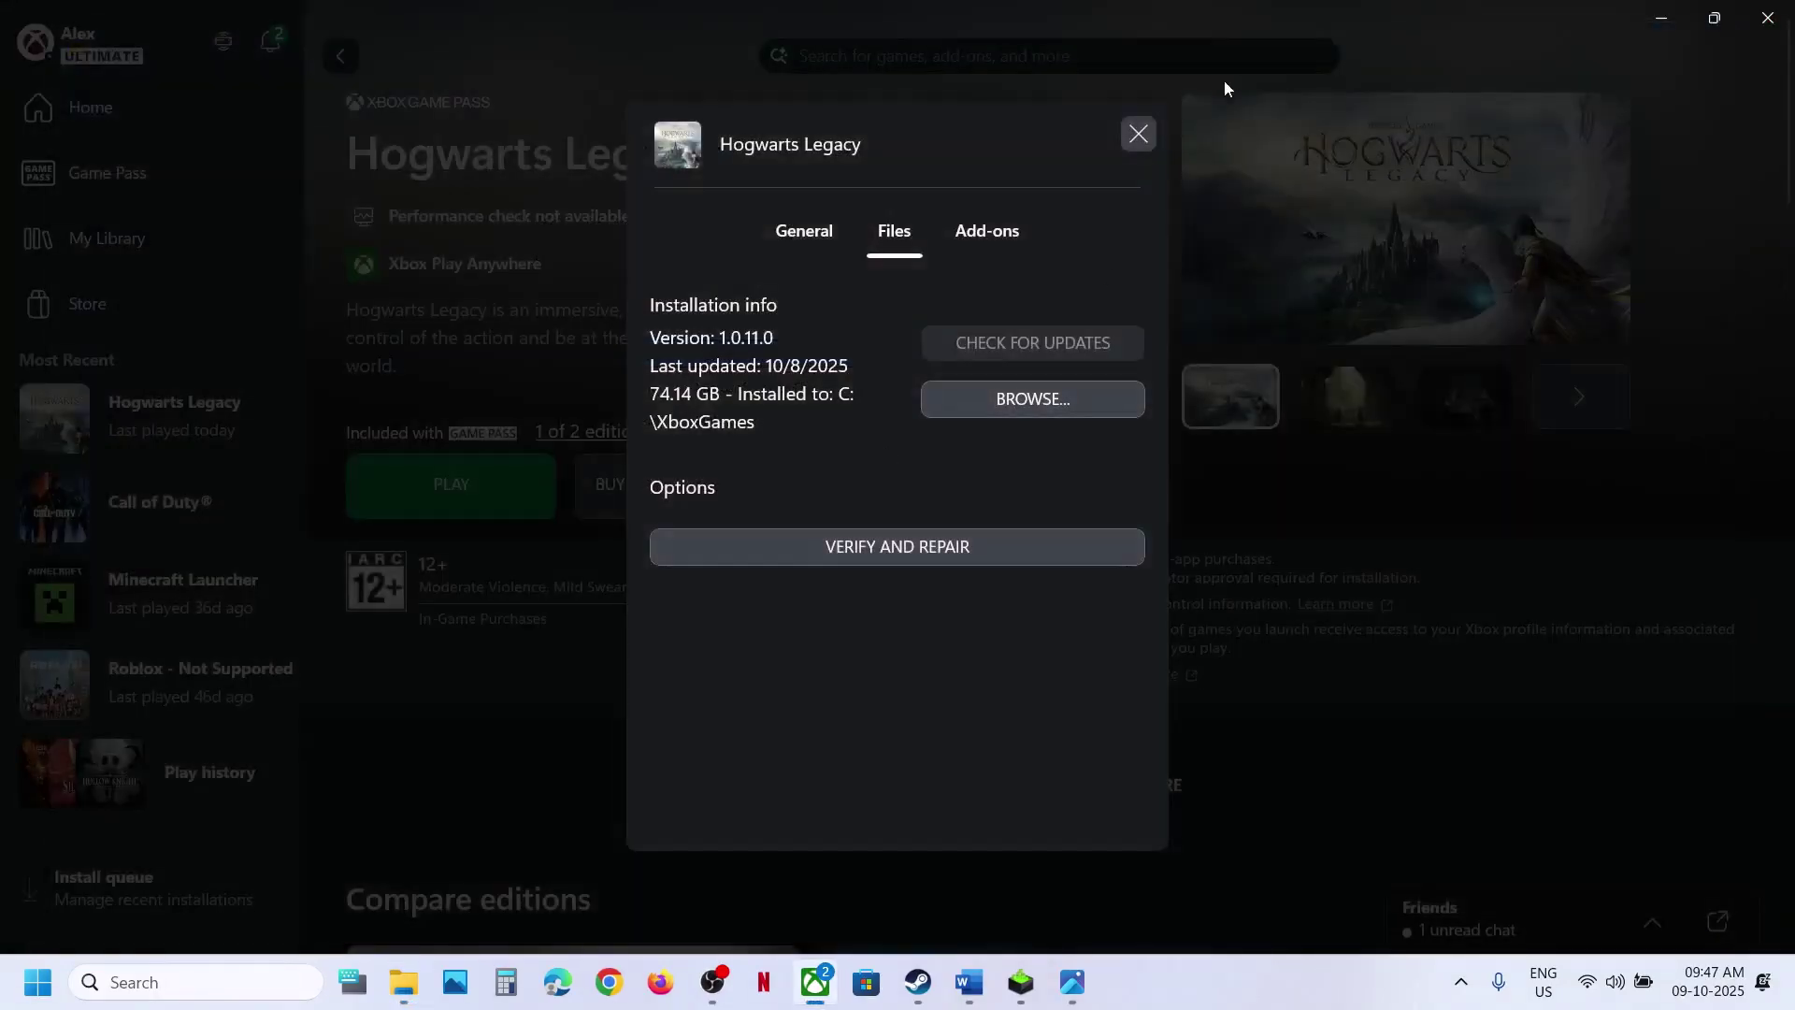
pyautogui.click(1138, 133)
# Step: Switch to the Word document and read Step 8 about running the Gaming Services repair tool
pyautogui.click(968, 982)
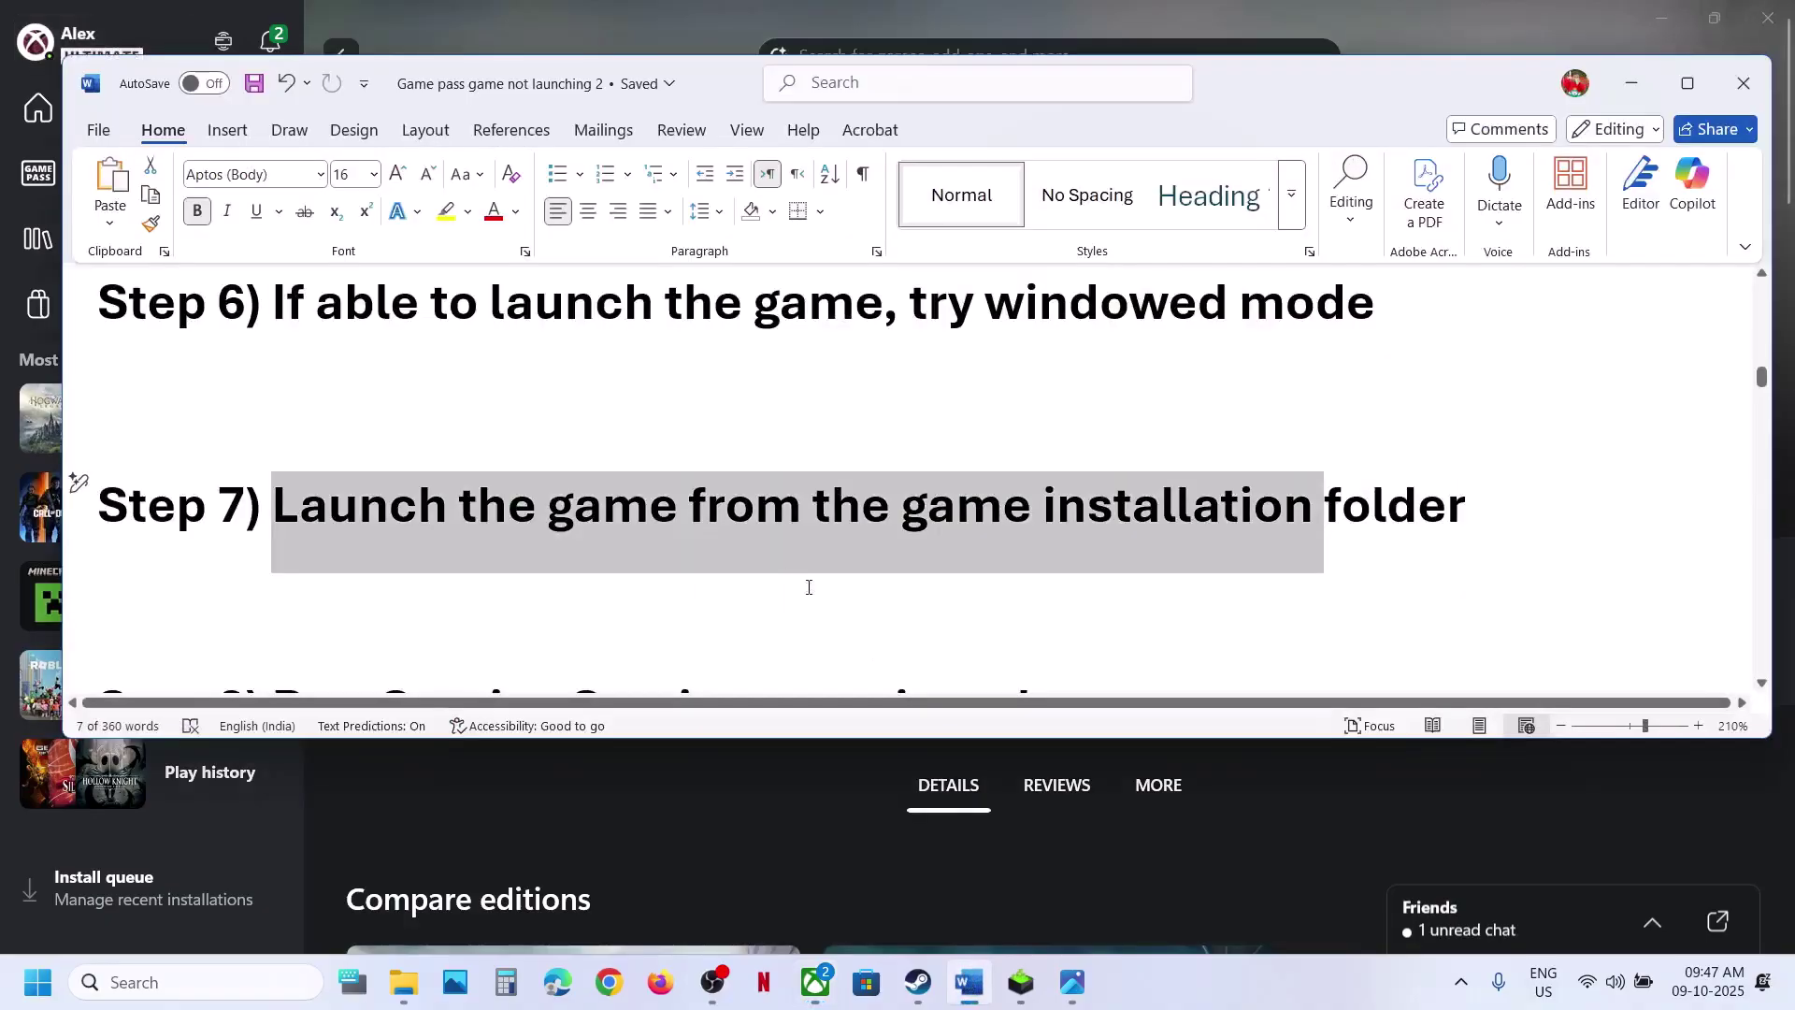
pyautogui.scroll(-2, 809, 587)
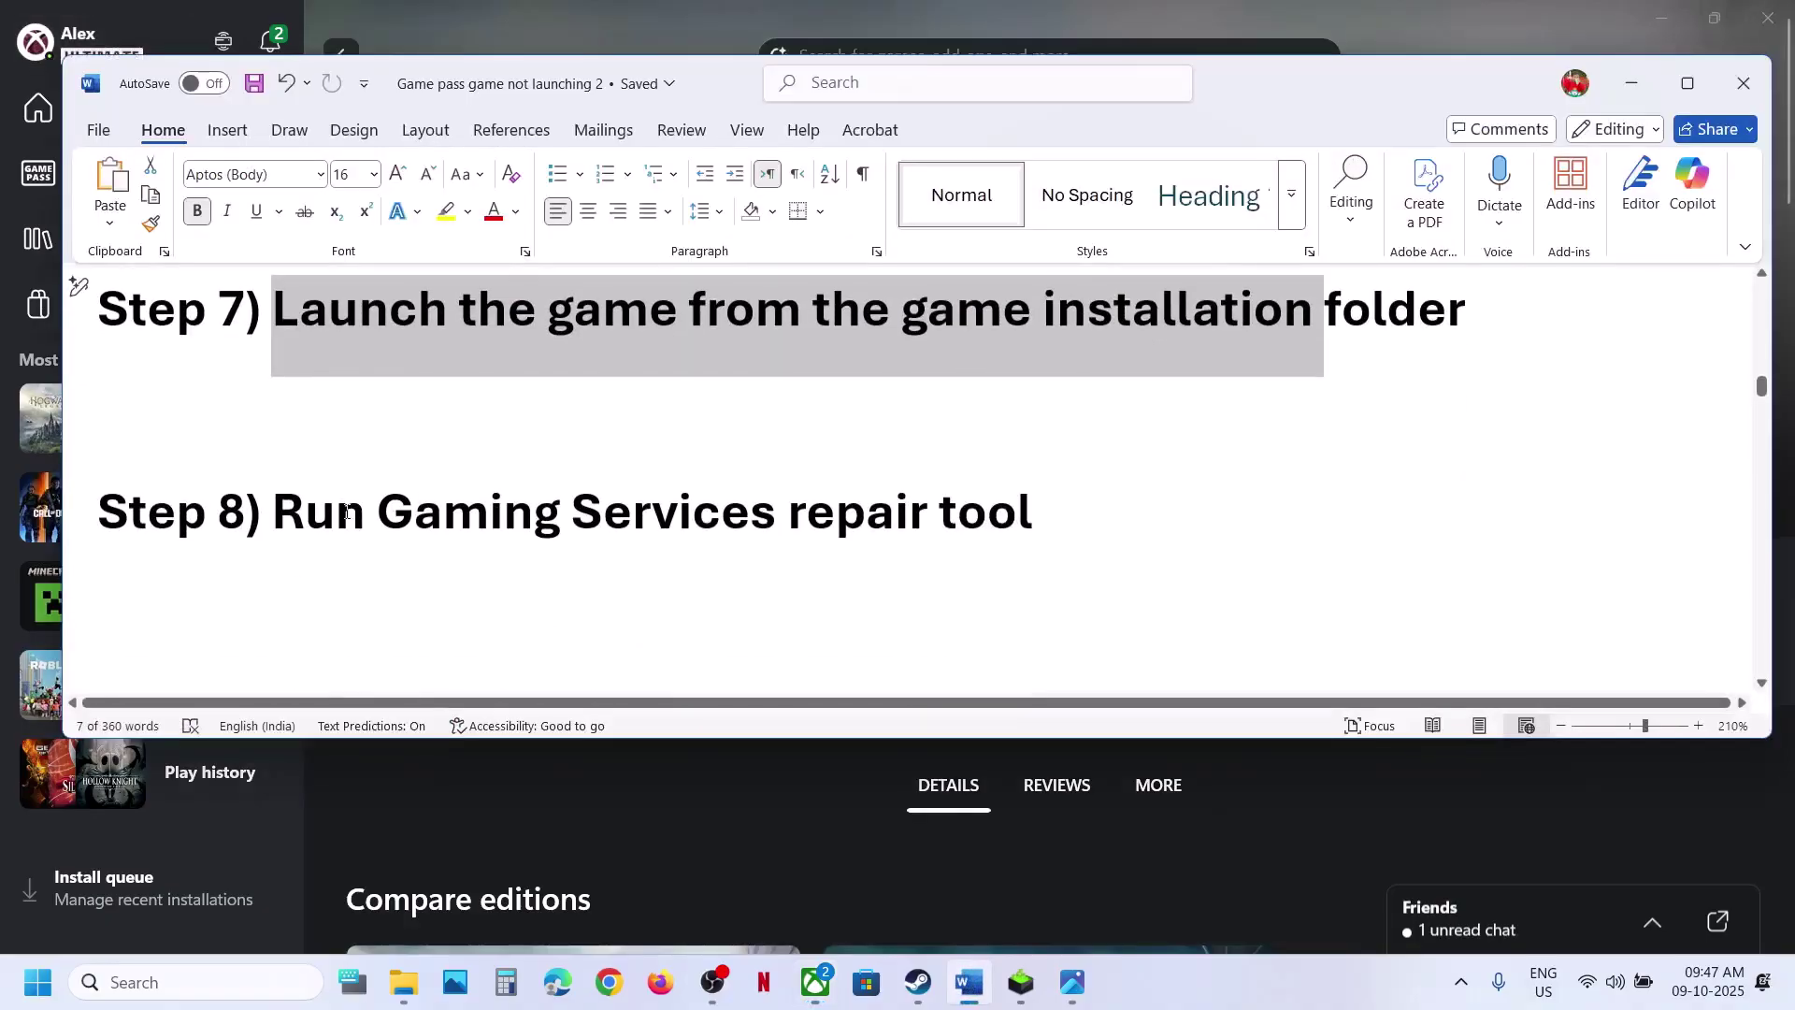
pyautogui.moveTo(346, 511); pyautogui.dragTo(1036, 515)
# Step: Run the Gaming Services Repair Tool from the Xbox app's support options, allow the changes, and close it once the repair completes
pyautogui.click(692, 26)
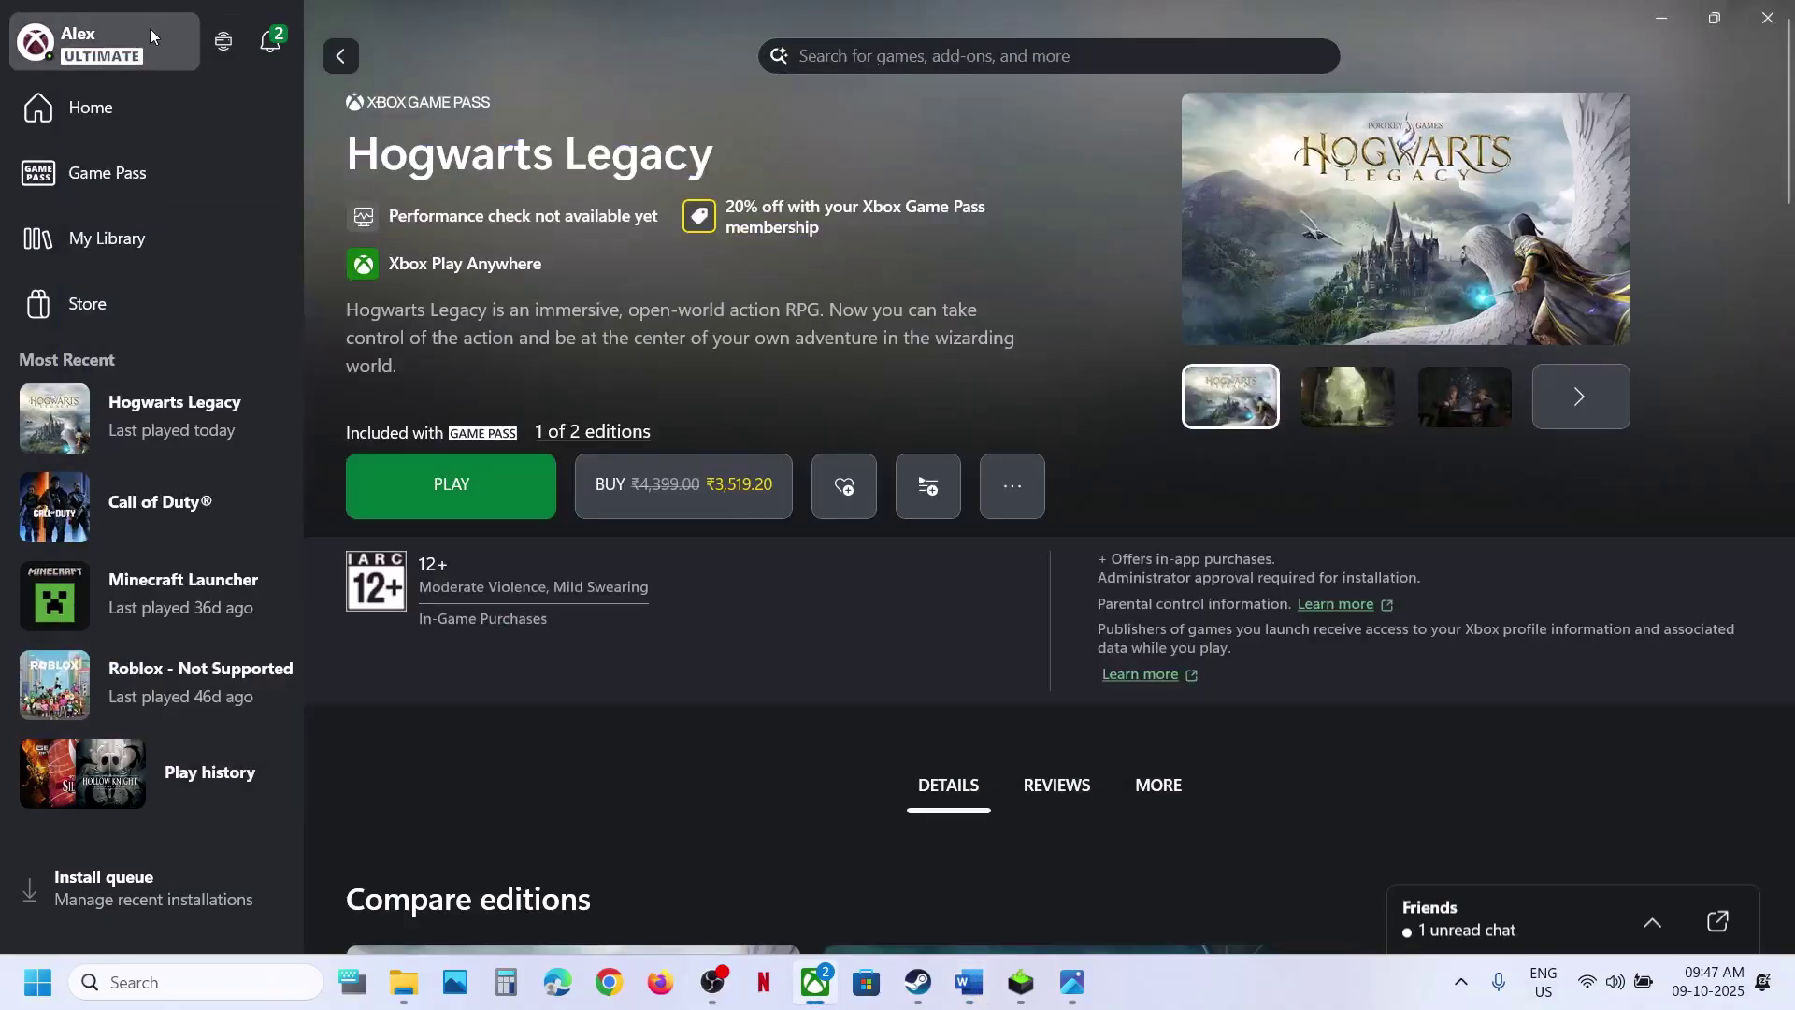
pyautogui.click(121, 51)
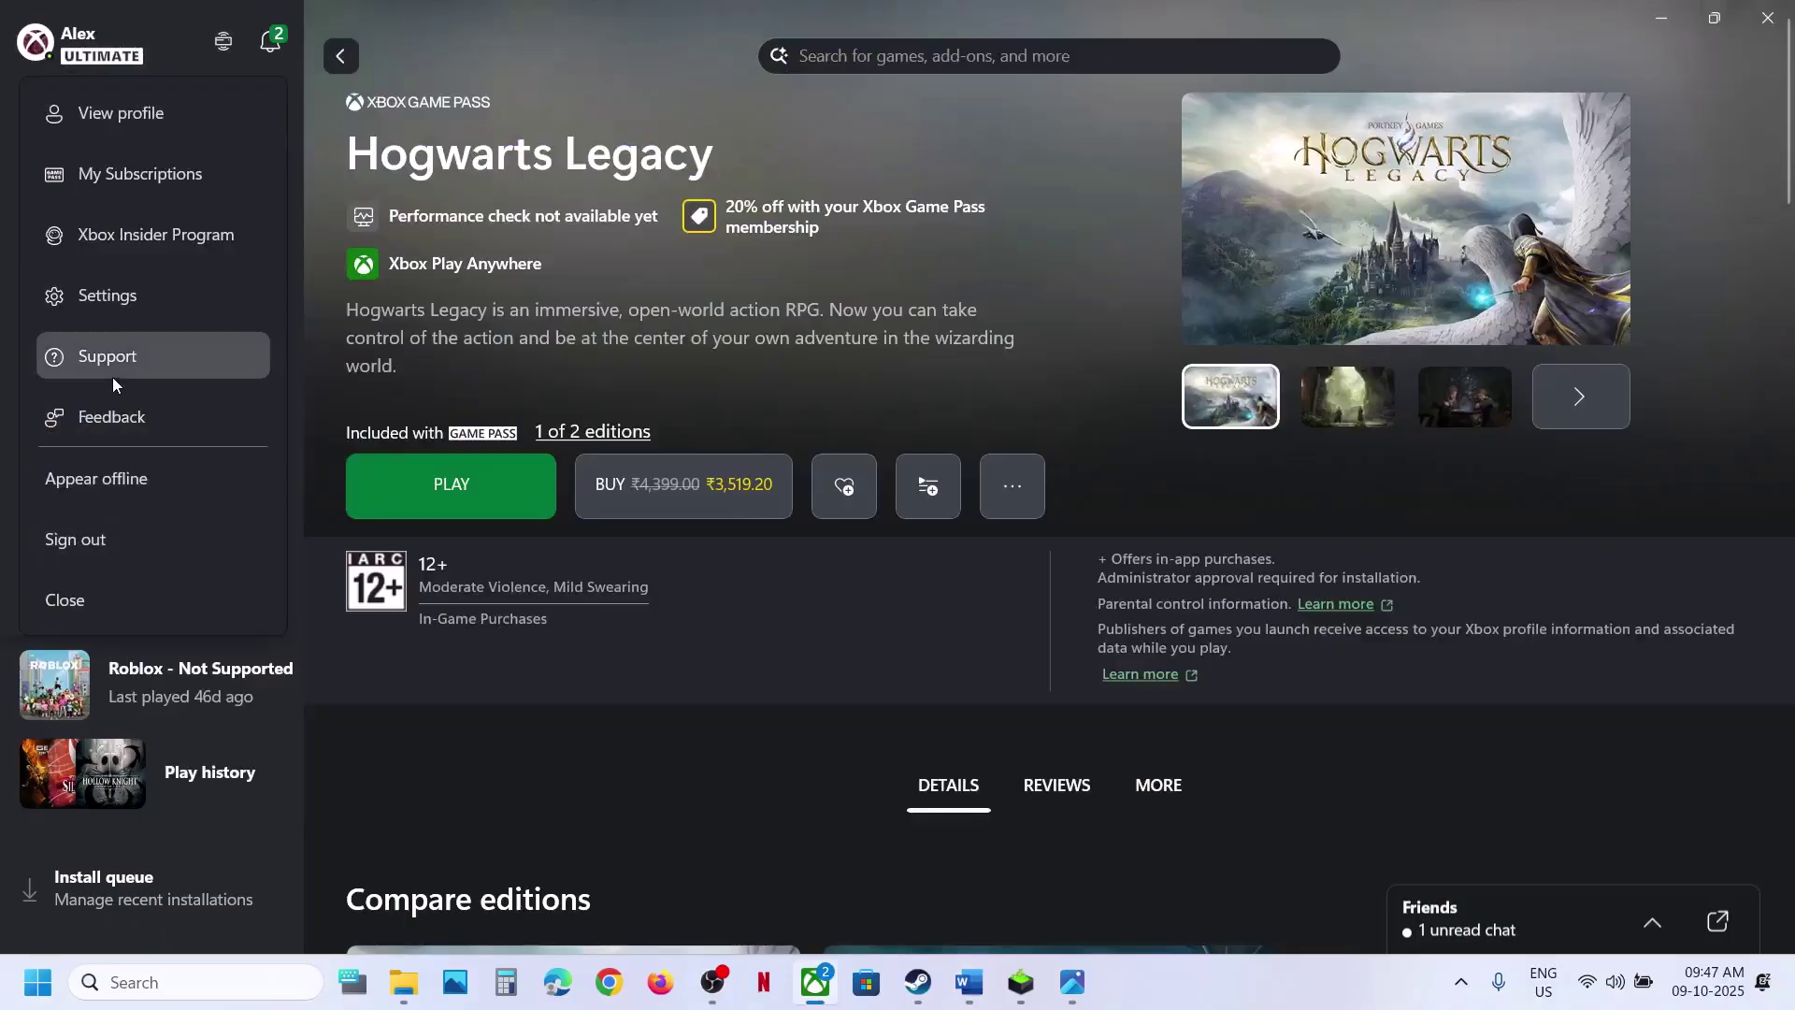
pyautogui.click(98, 352)
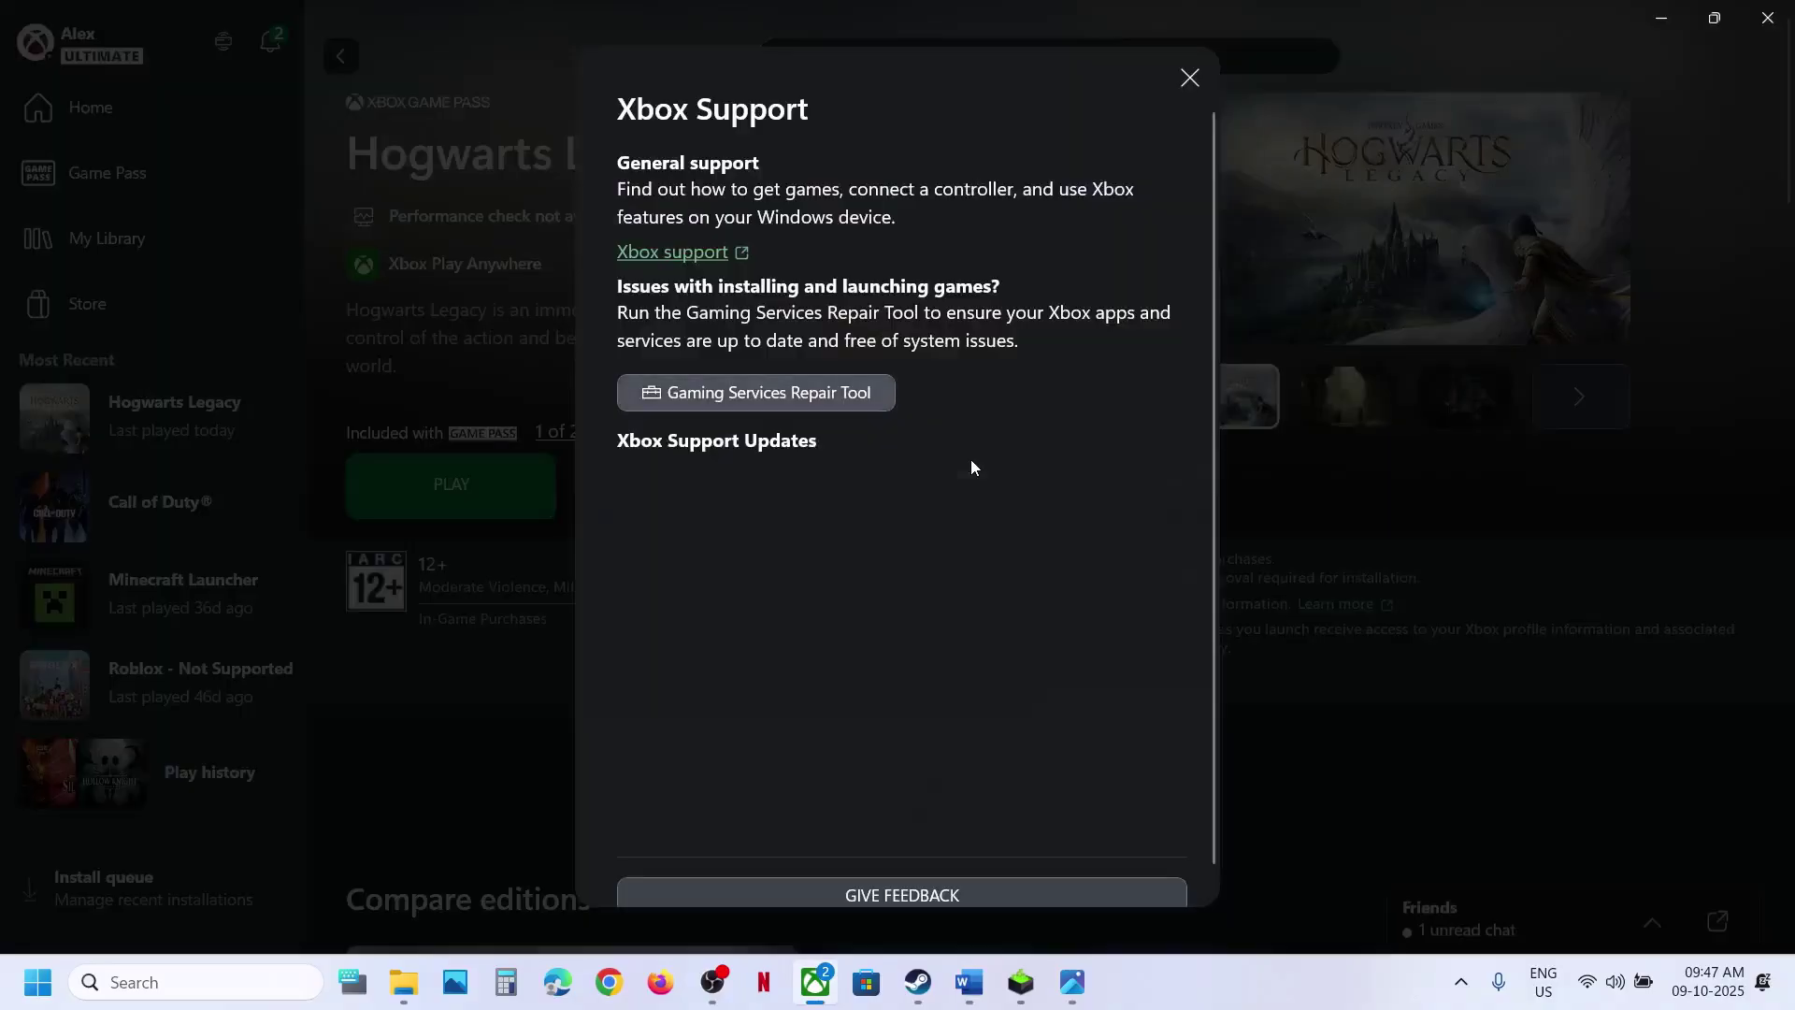
pyautogui.click(787, 398)
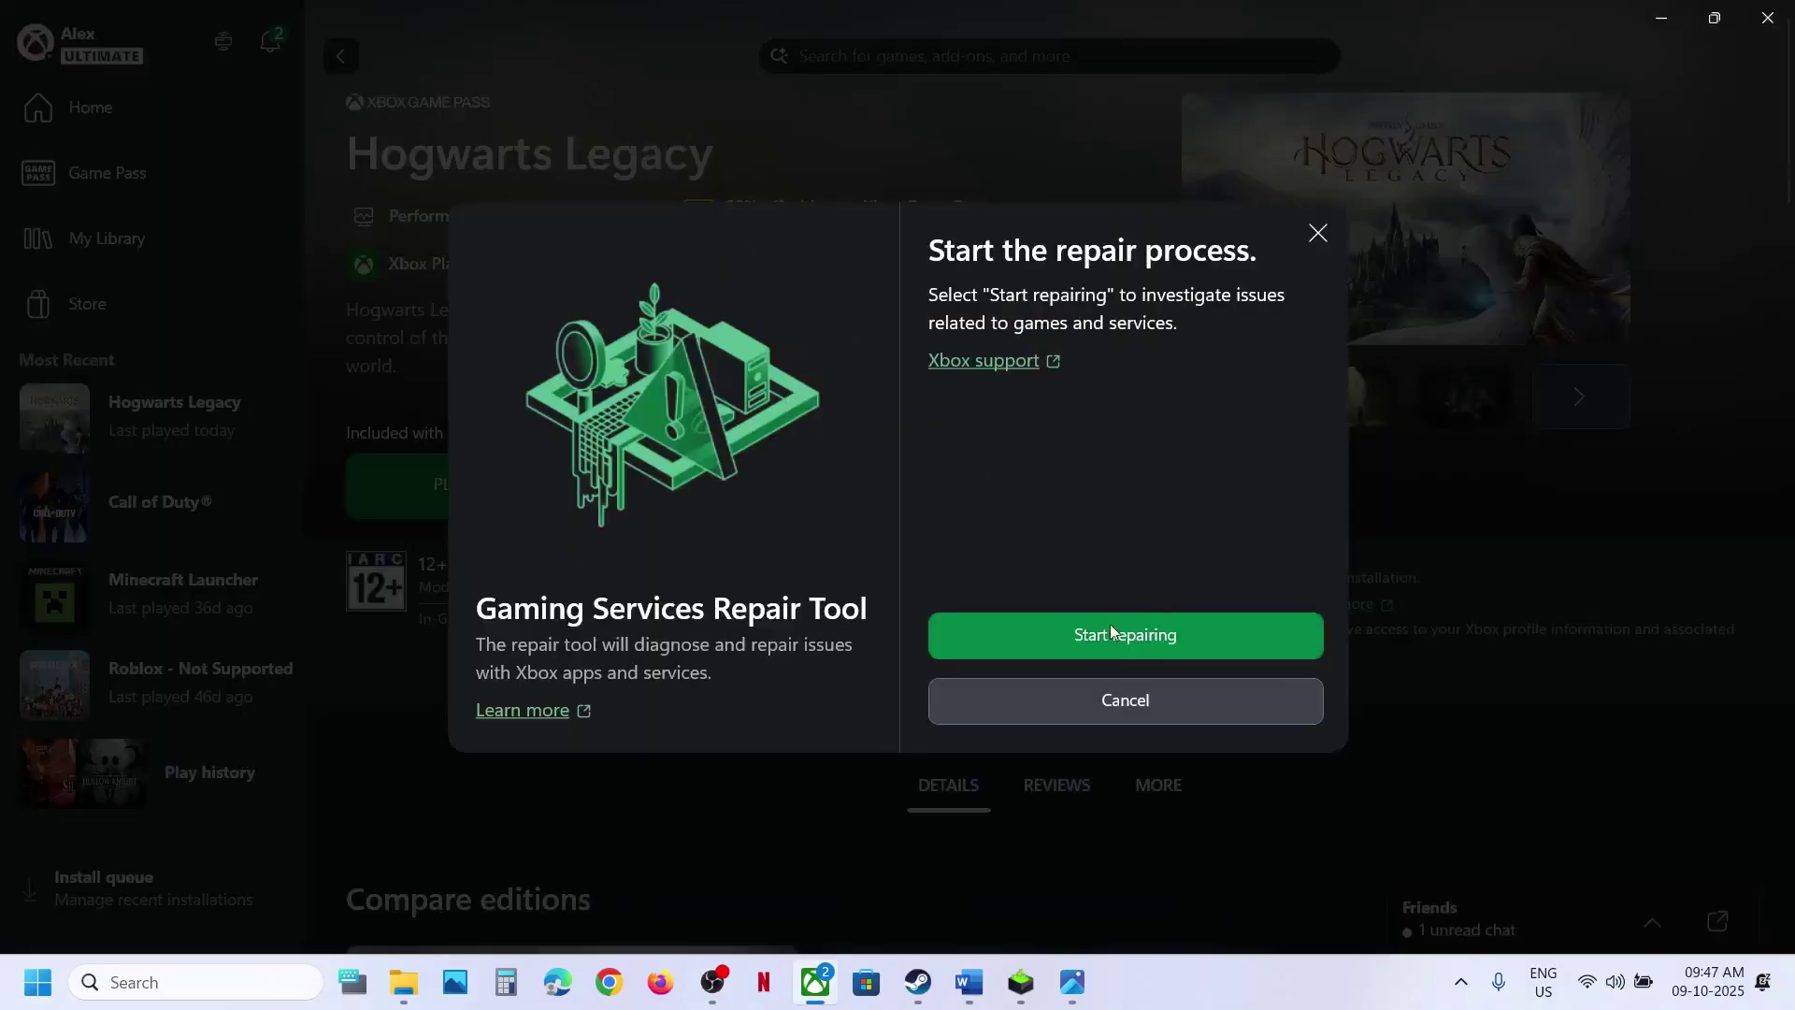
pyautogui.click(1088, 641)
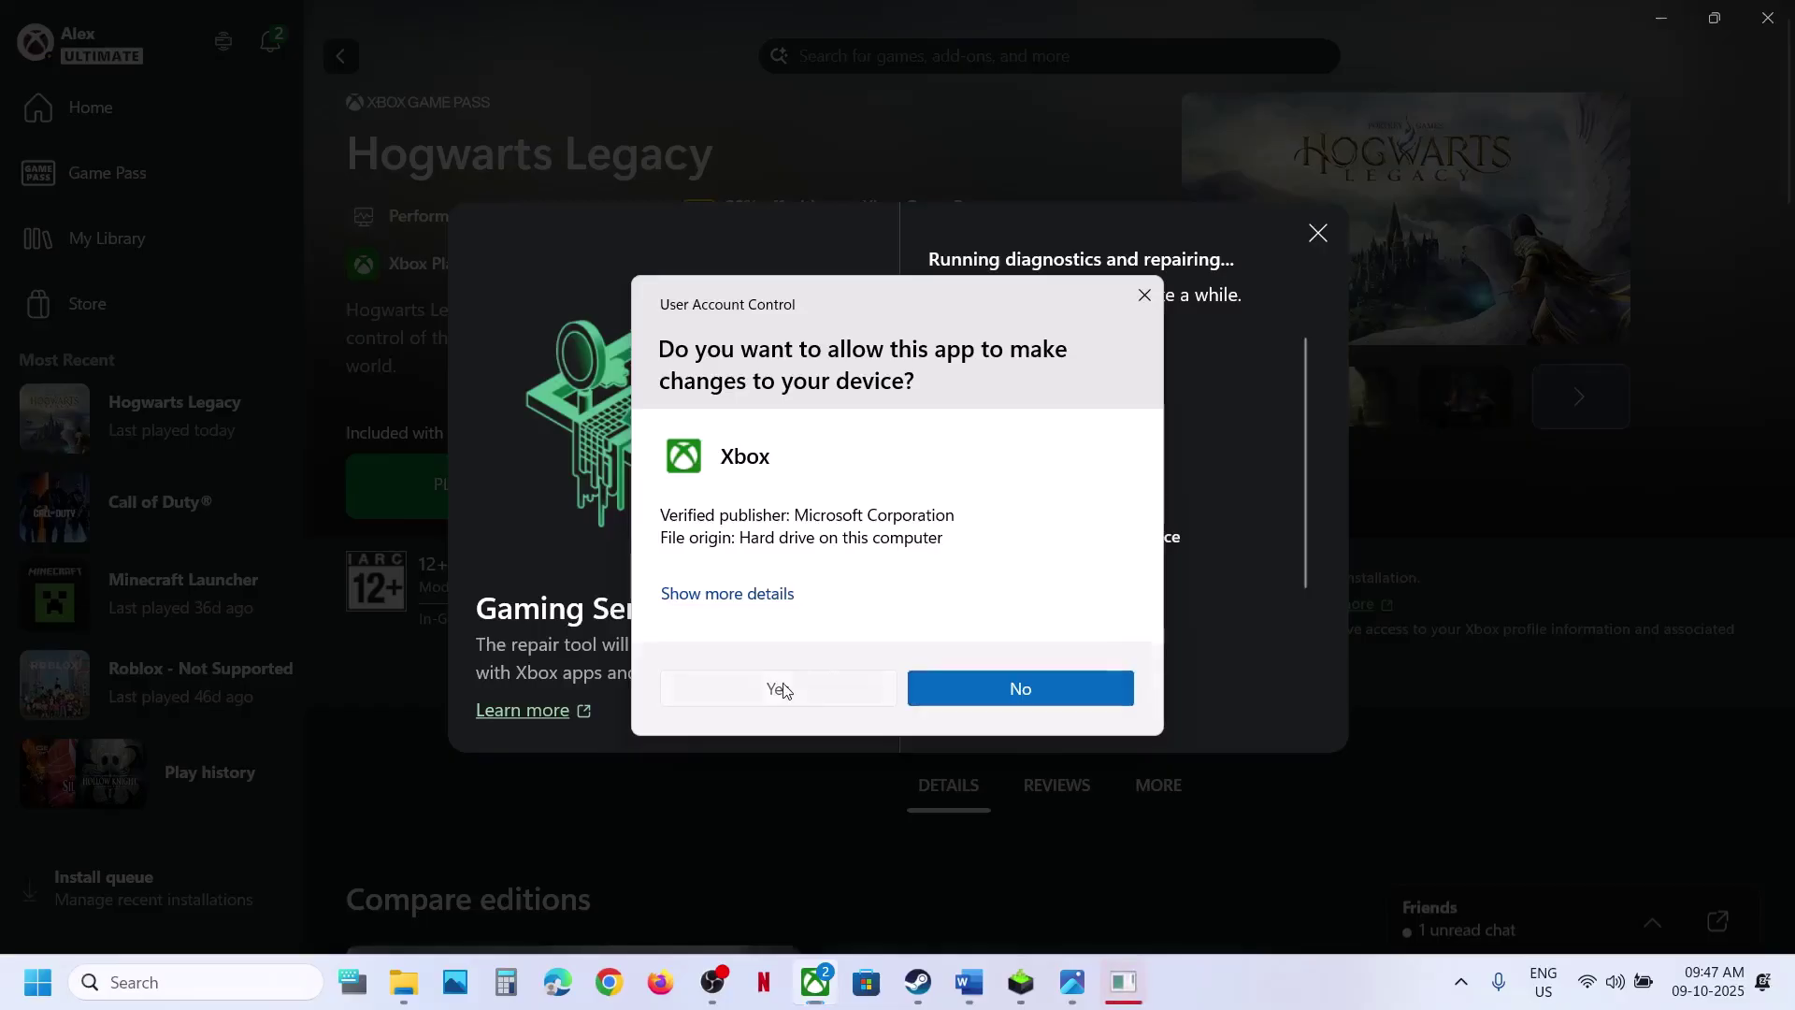
pyautogui.click(780, 689)
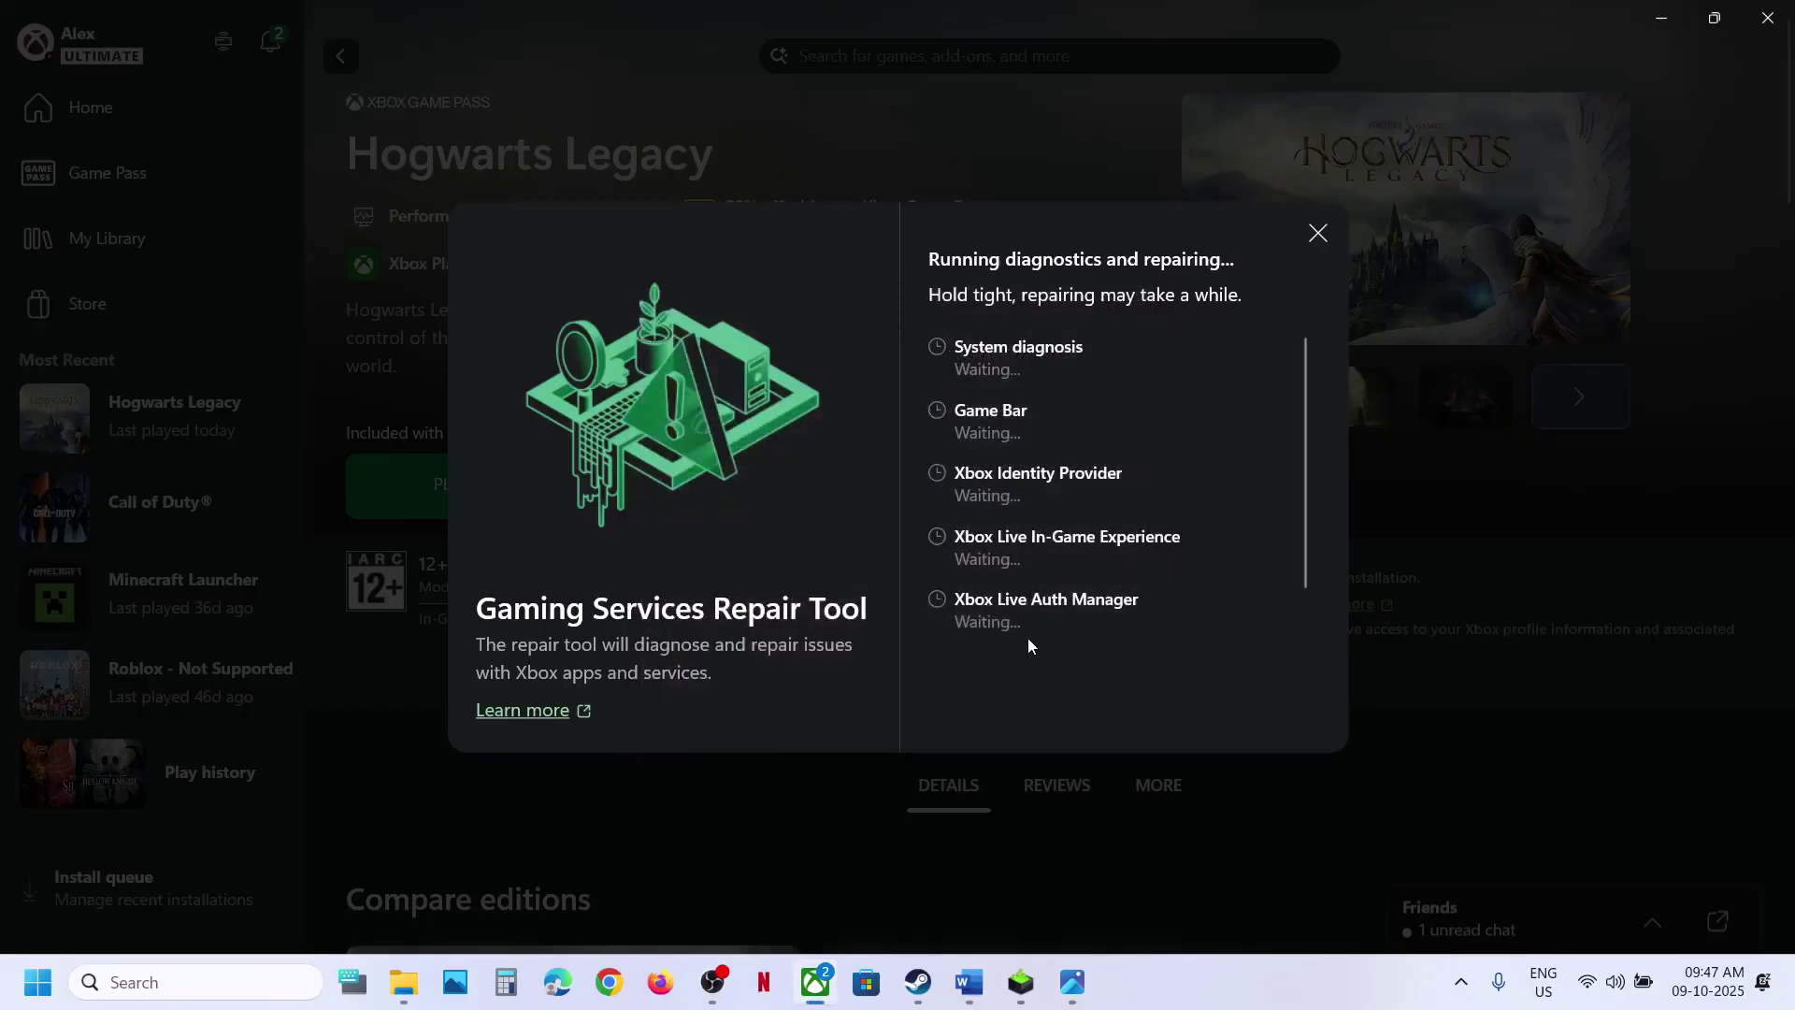
pyautogui.scroll(-1, 1028, 645)
pyautogui.scroll(1, 1036, 626)
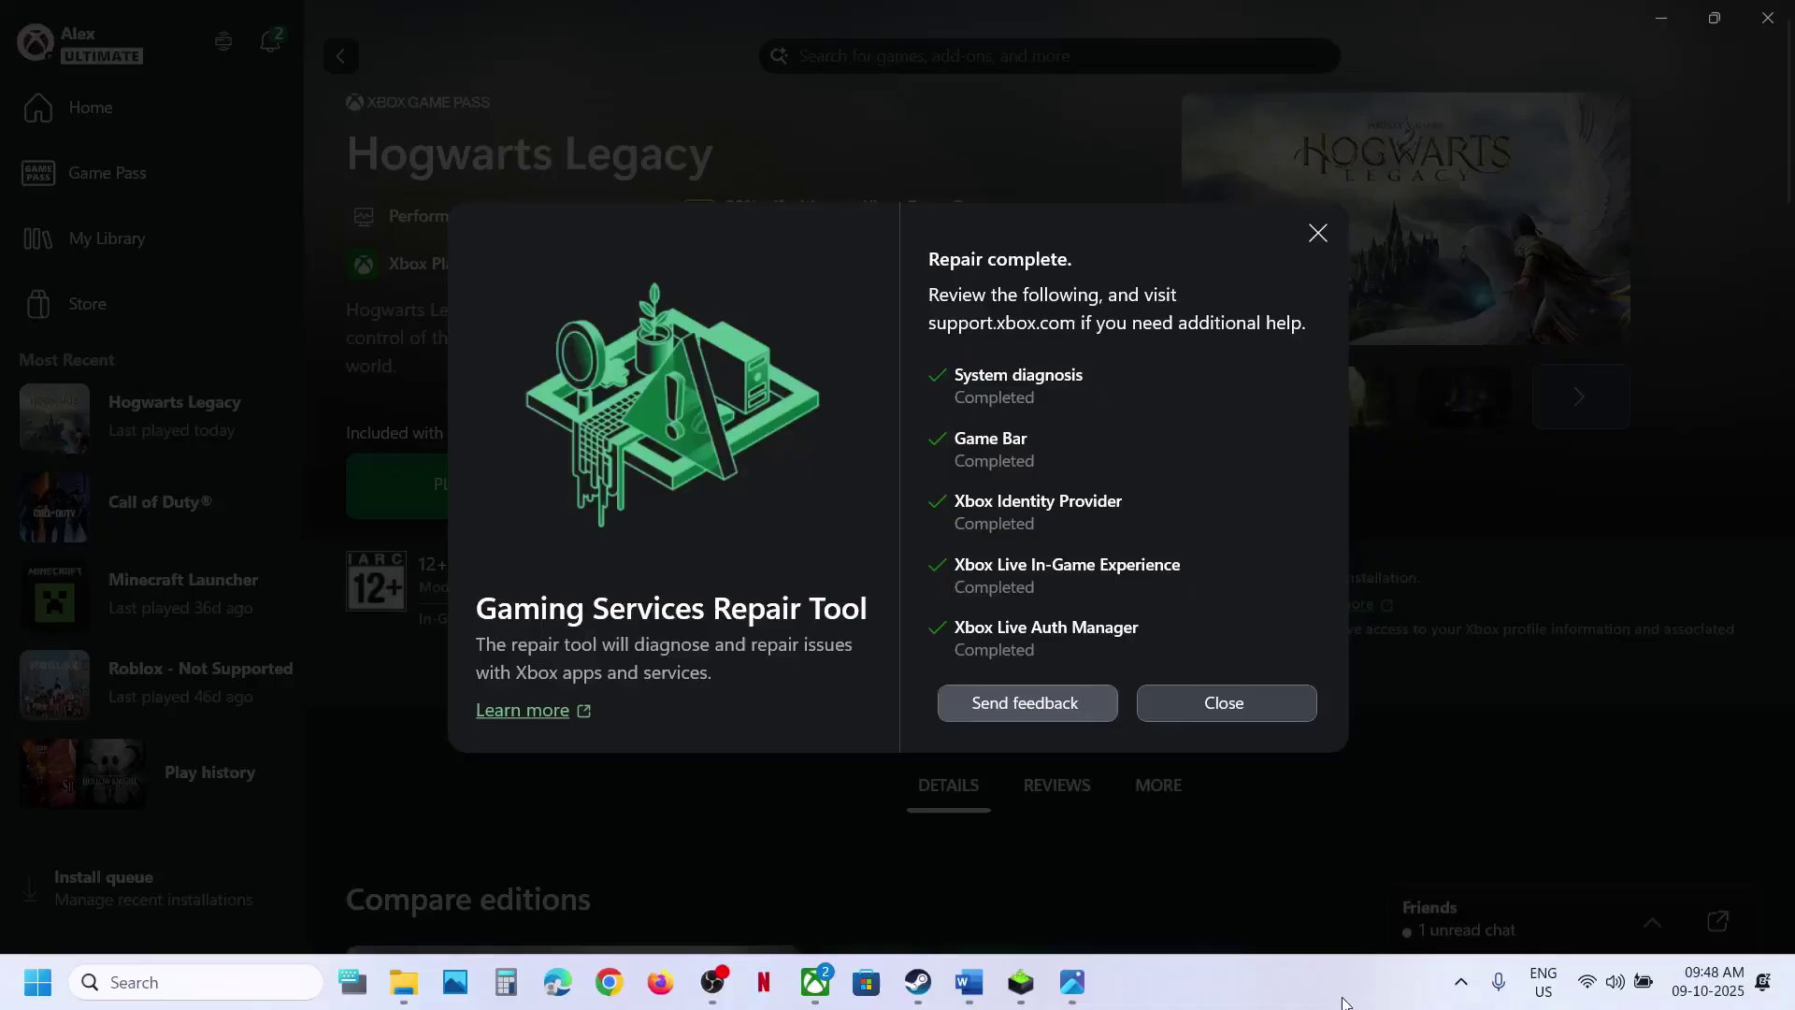
pyautogui.click(1225, 710)
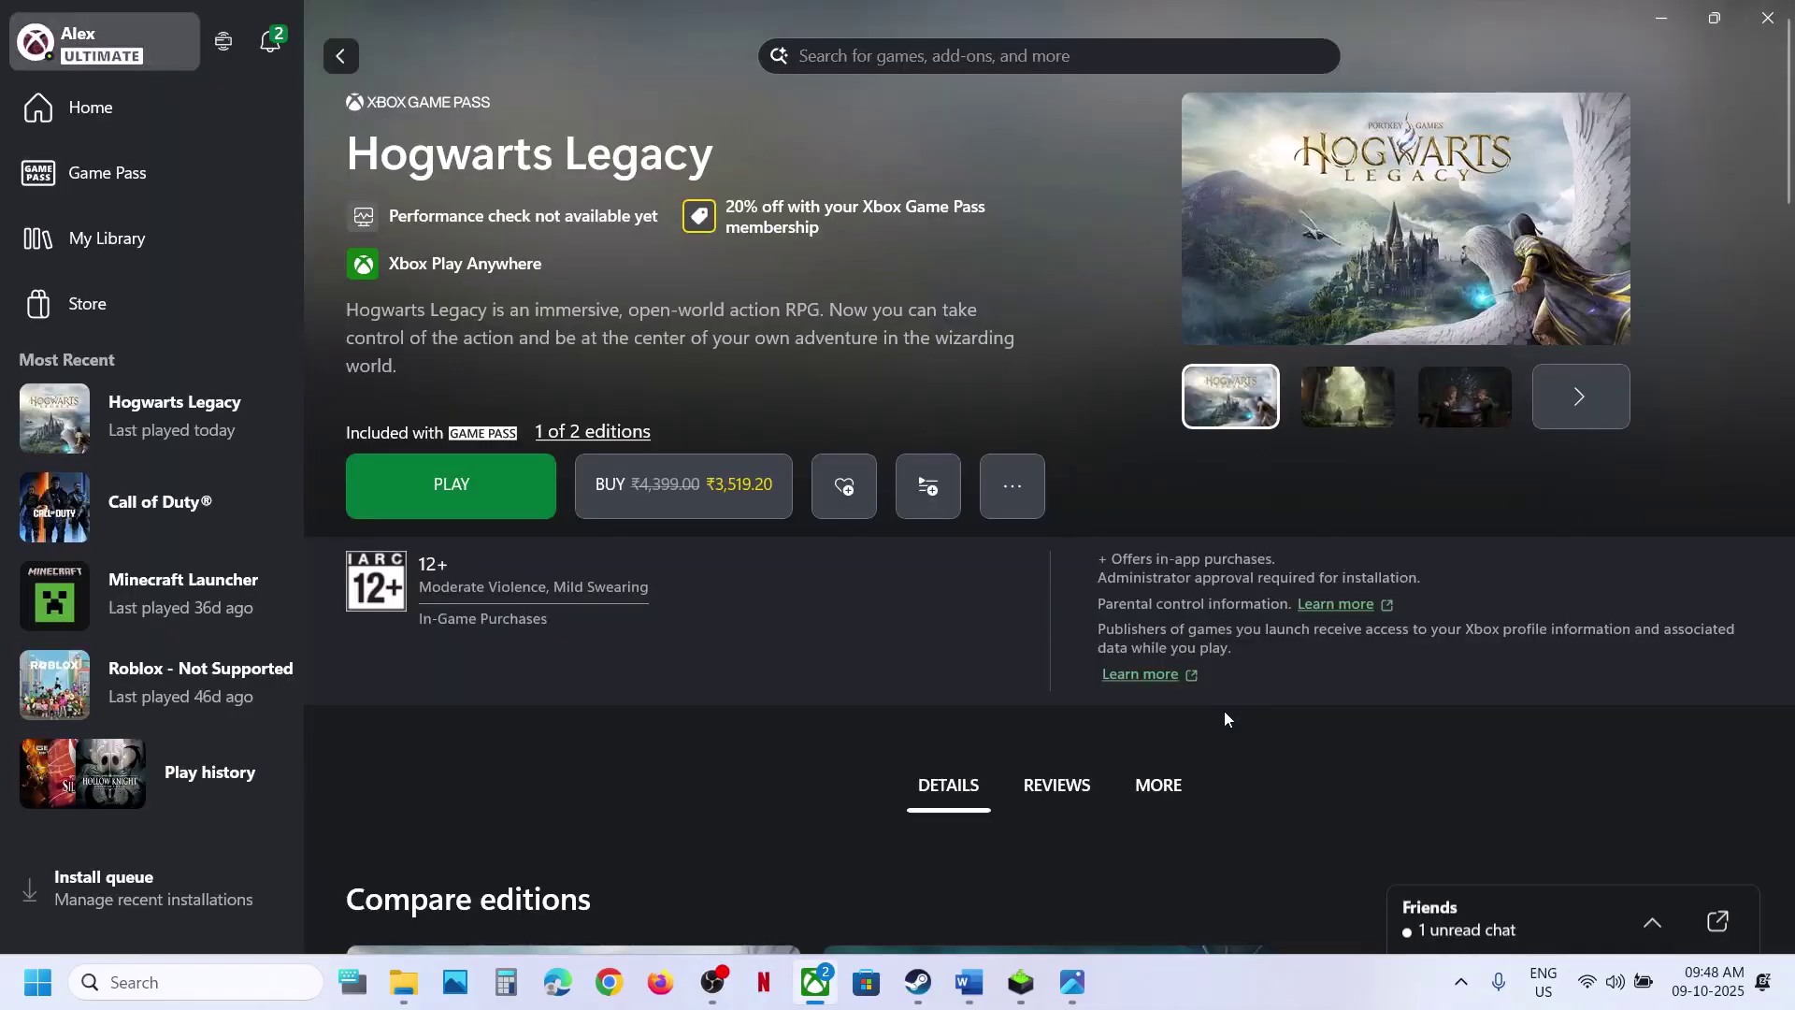
# Step: Copy "Gaming Services repair tool" from Step 8 in the Word document and search Google for it in a new Chrome tab
pyautogui.click(969, 982)
pyautogui.click(1079, 517)
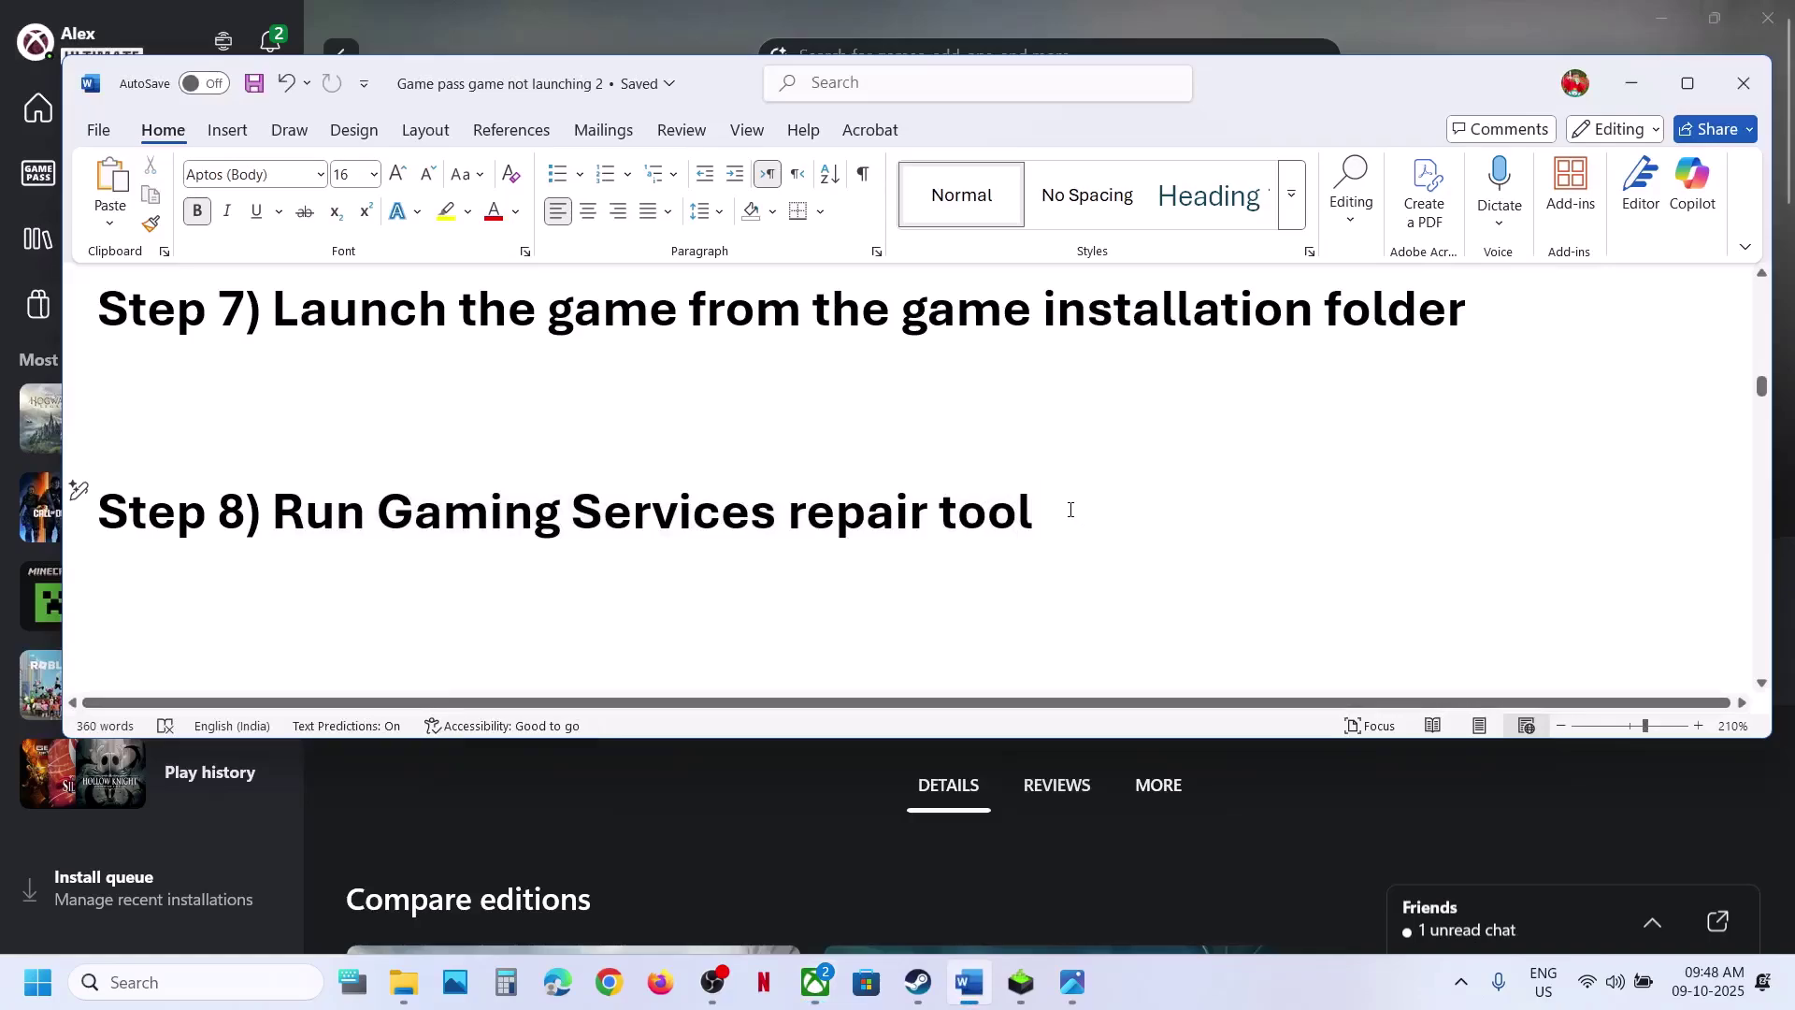
pyautogui.moveTo(1075, 513); pyautogui.dragTo(430, 530)
pyautogui.hotkey('ctrl', 'c')
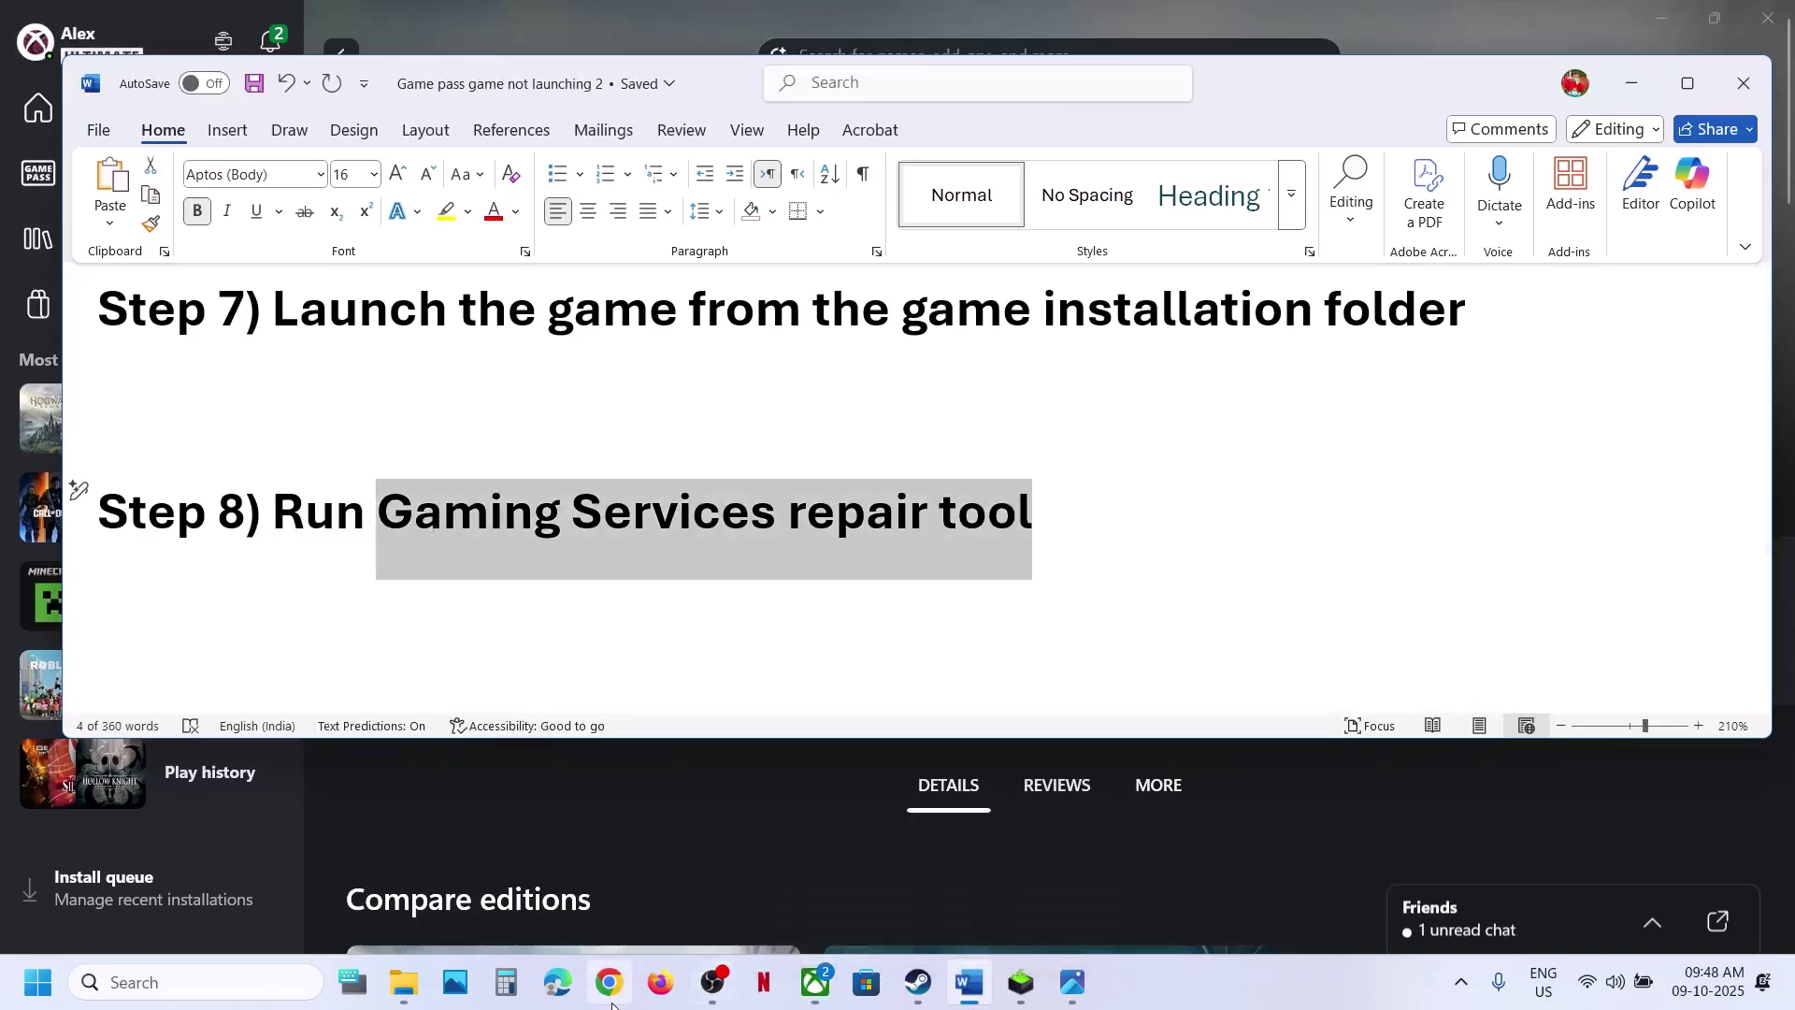
pyautogui.click(609, 996)
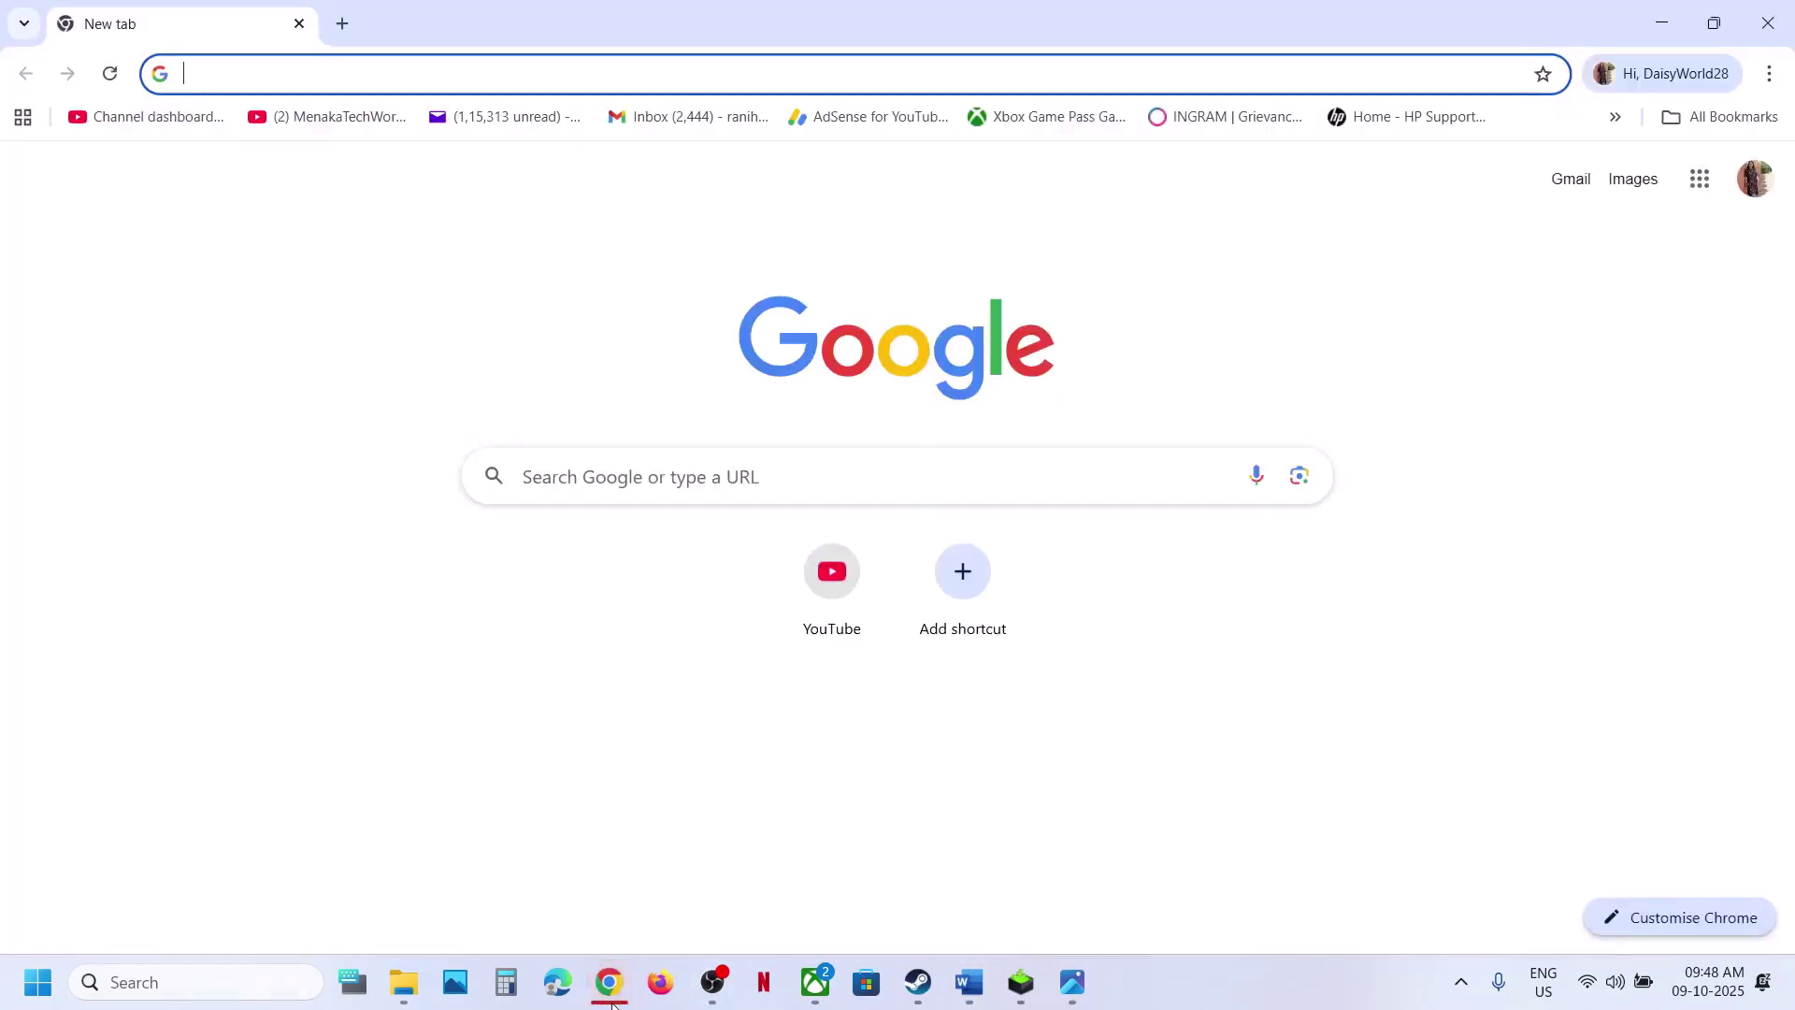
pyautogui.click(342, 23)
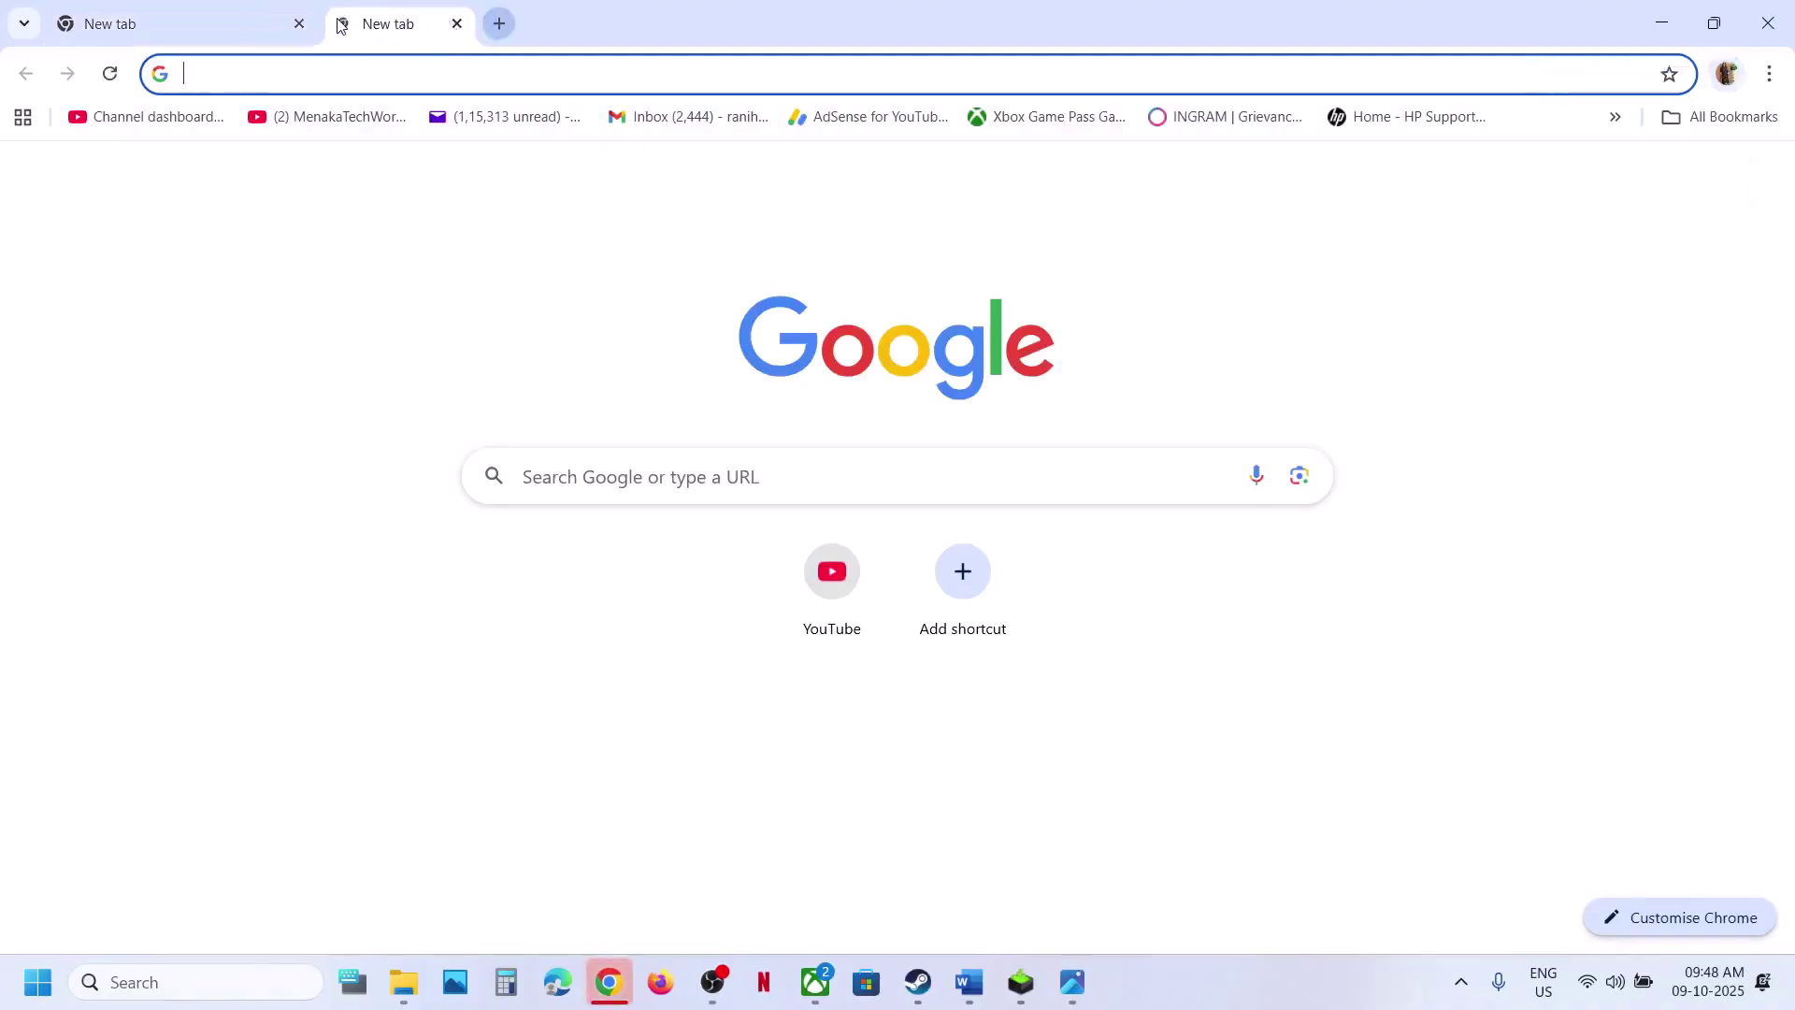
pyautogui.hotkey('ctrl', 'v')
pyautogui.press('Return')
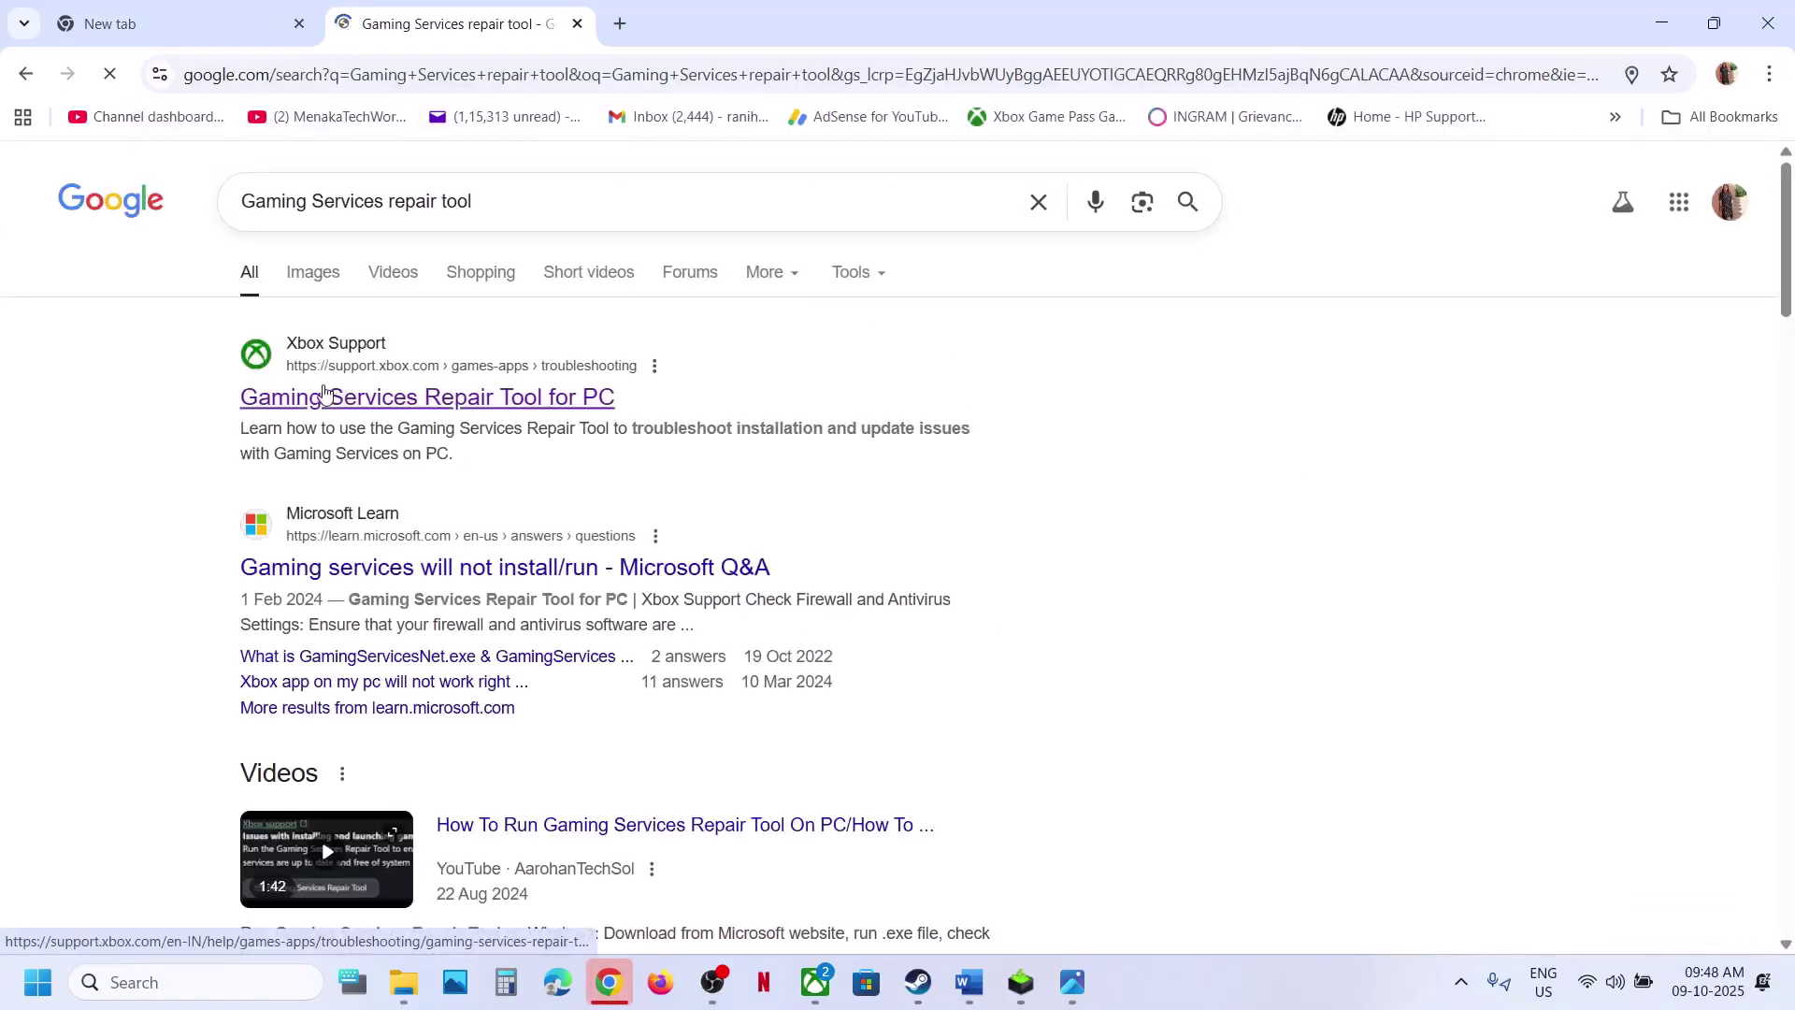
# Step: Open the Xbox Support article "Gaming Services Repair Tool for PC" and expand its Downloadable version section
pyautogui.click(356, 399)
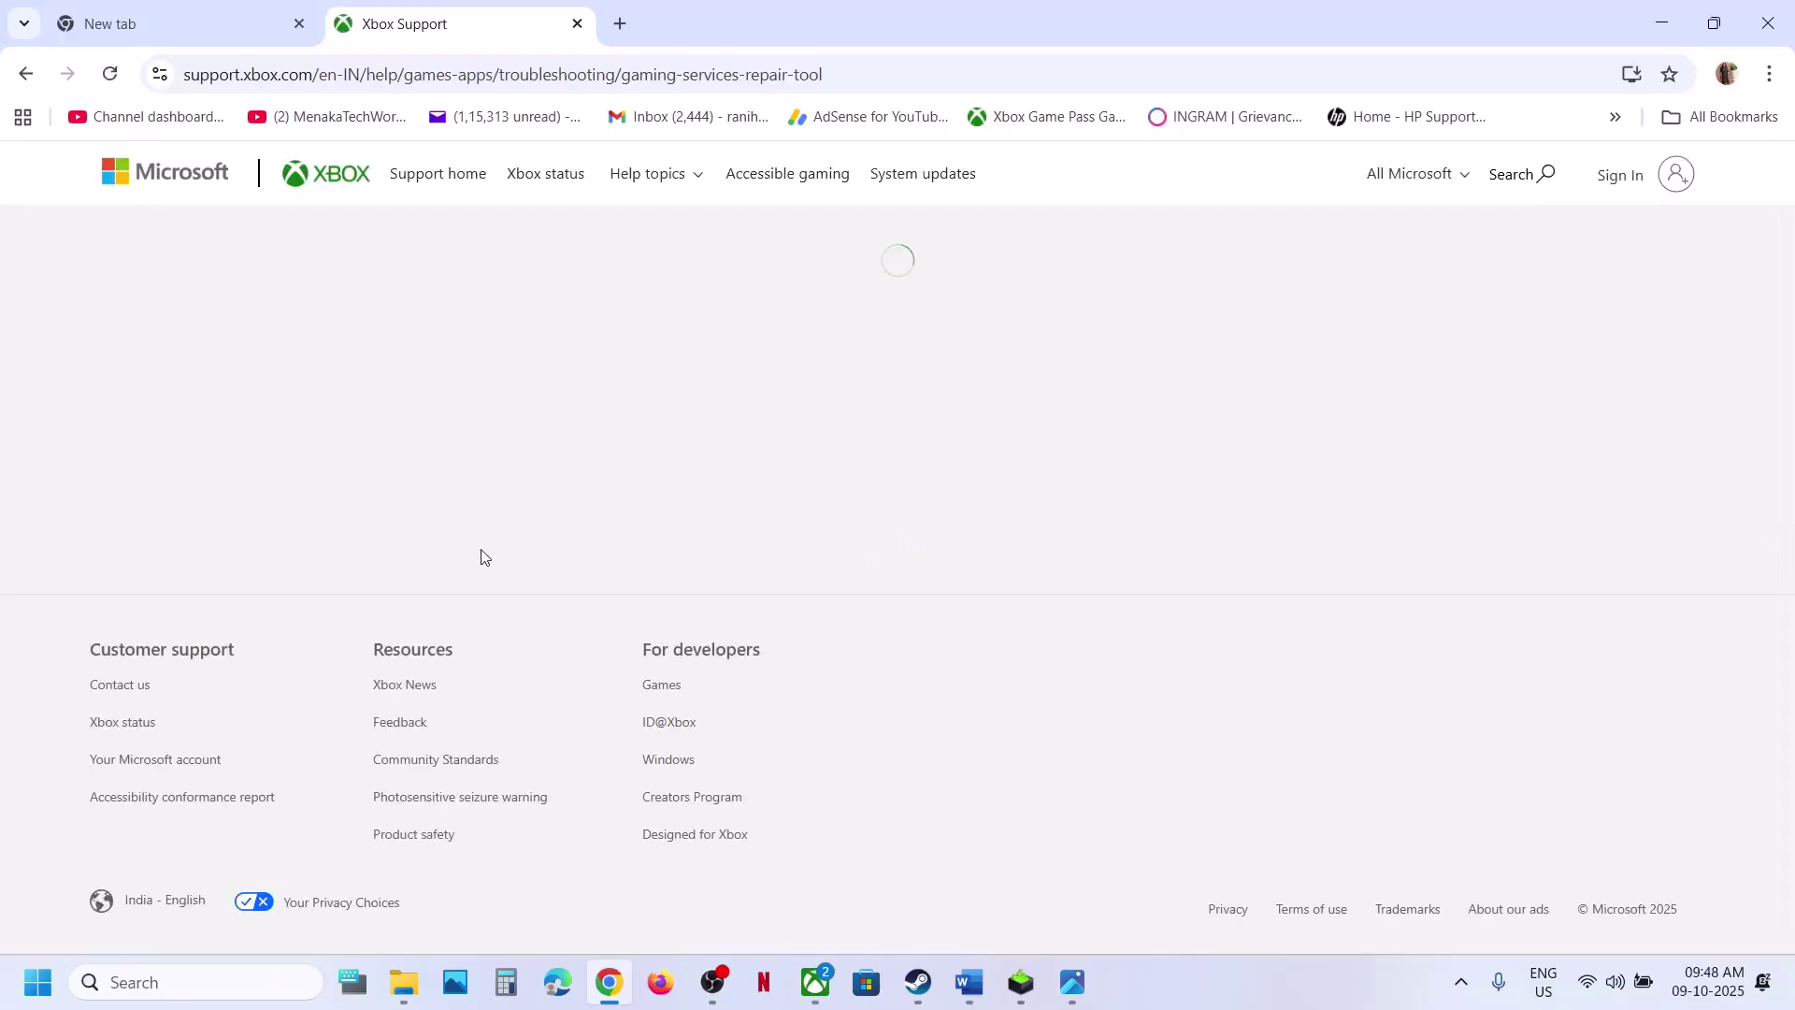
pyautogui.scroll(-2, 482, 555)
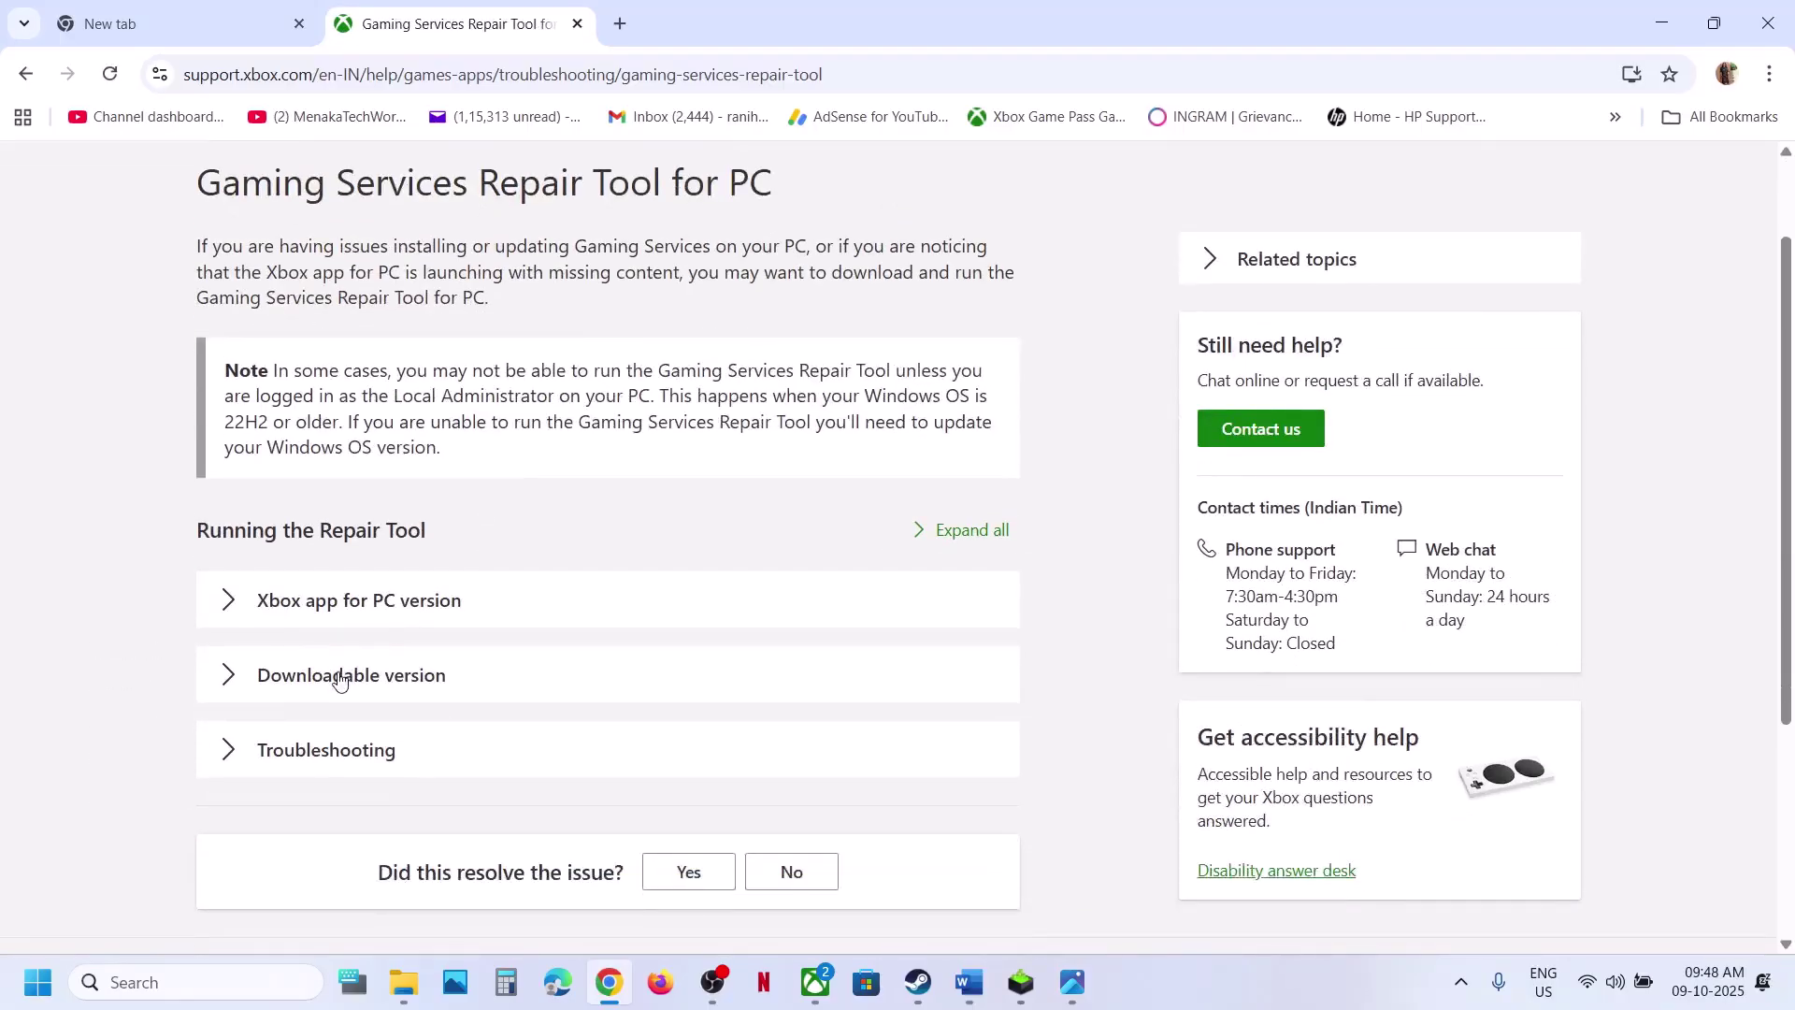
pyautogui.scroll(-5, 344, 680)
pyautogui.scroll(1, 345, 682)
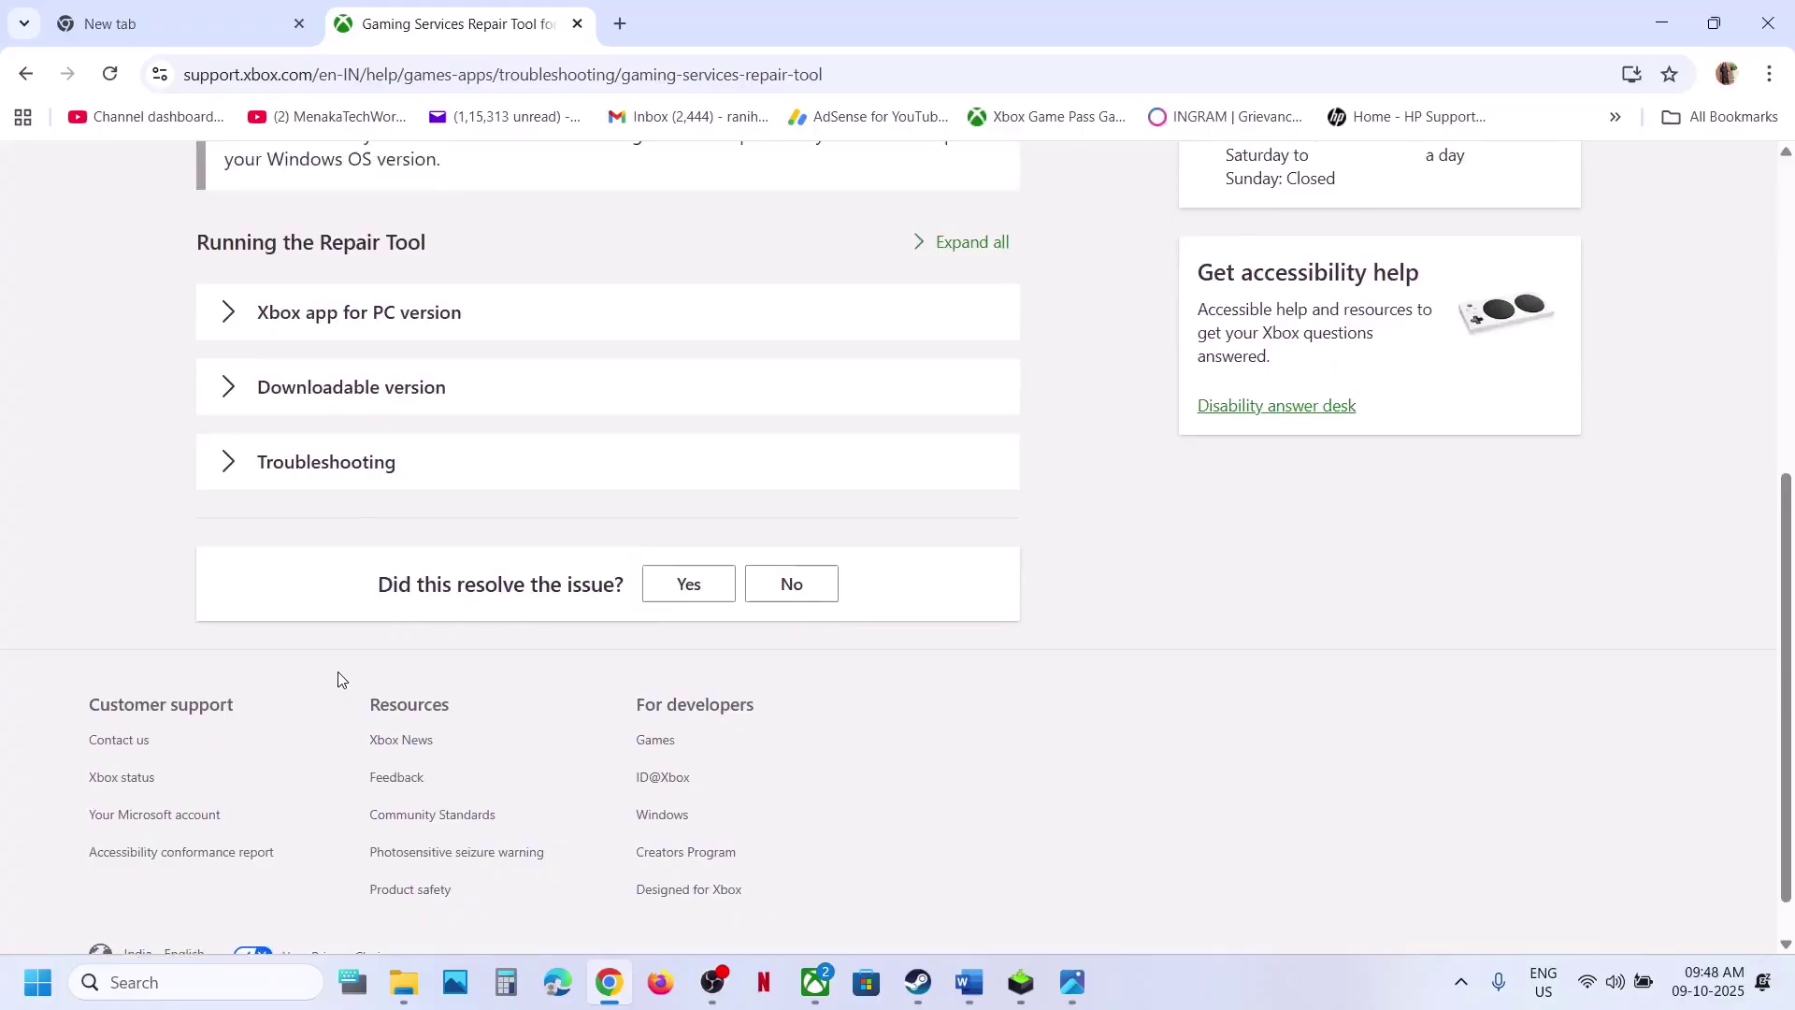
pyautogui.click(374, 388)
# Step: Download the Gaming Services Repair Tool for PC and run GamingRepairTool.exe, allowing it to make changes to the device
pyautogui.scroll(-9, 519, 554)
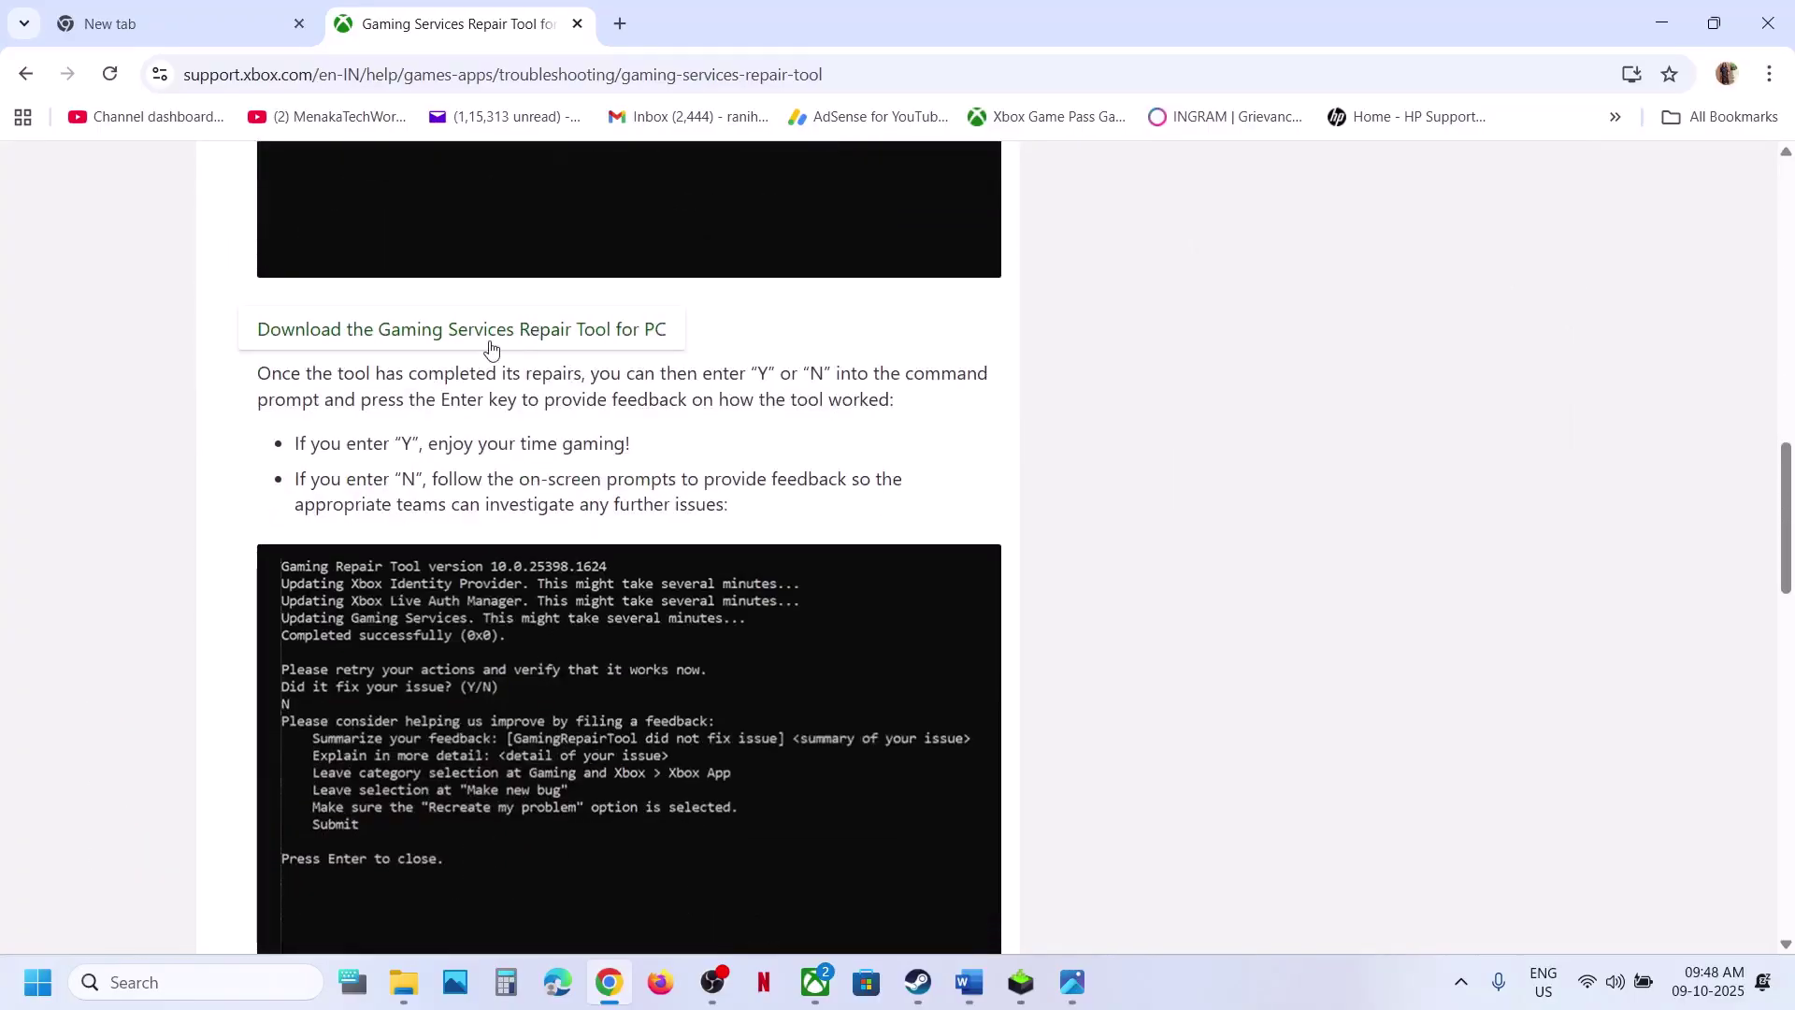
pyautogui.click(490, 332)
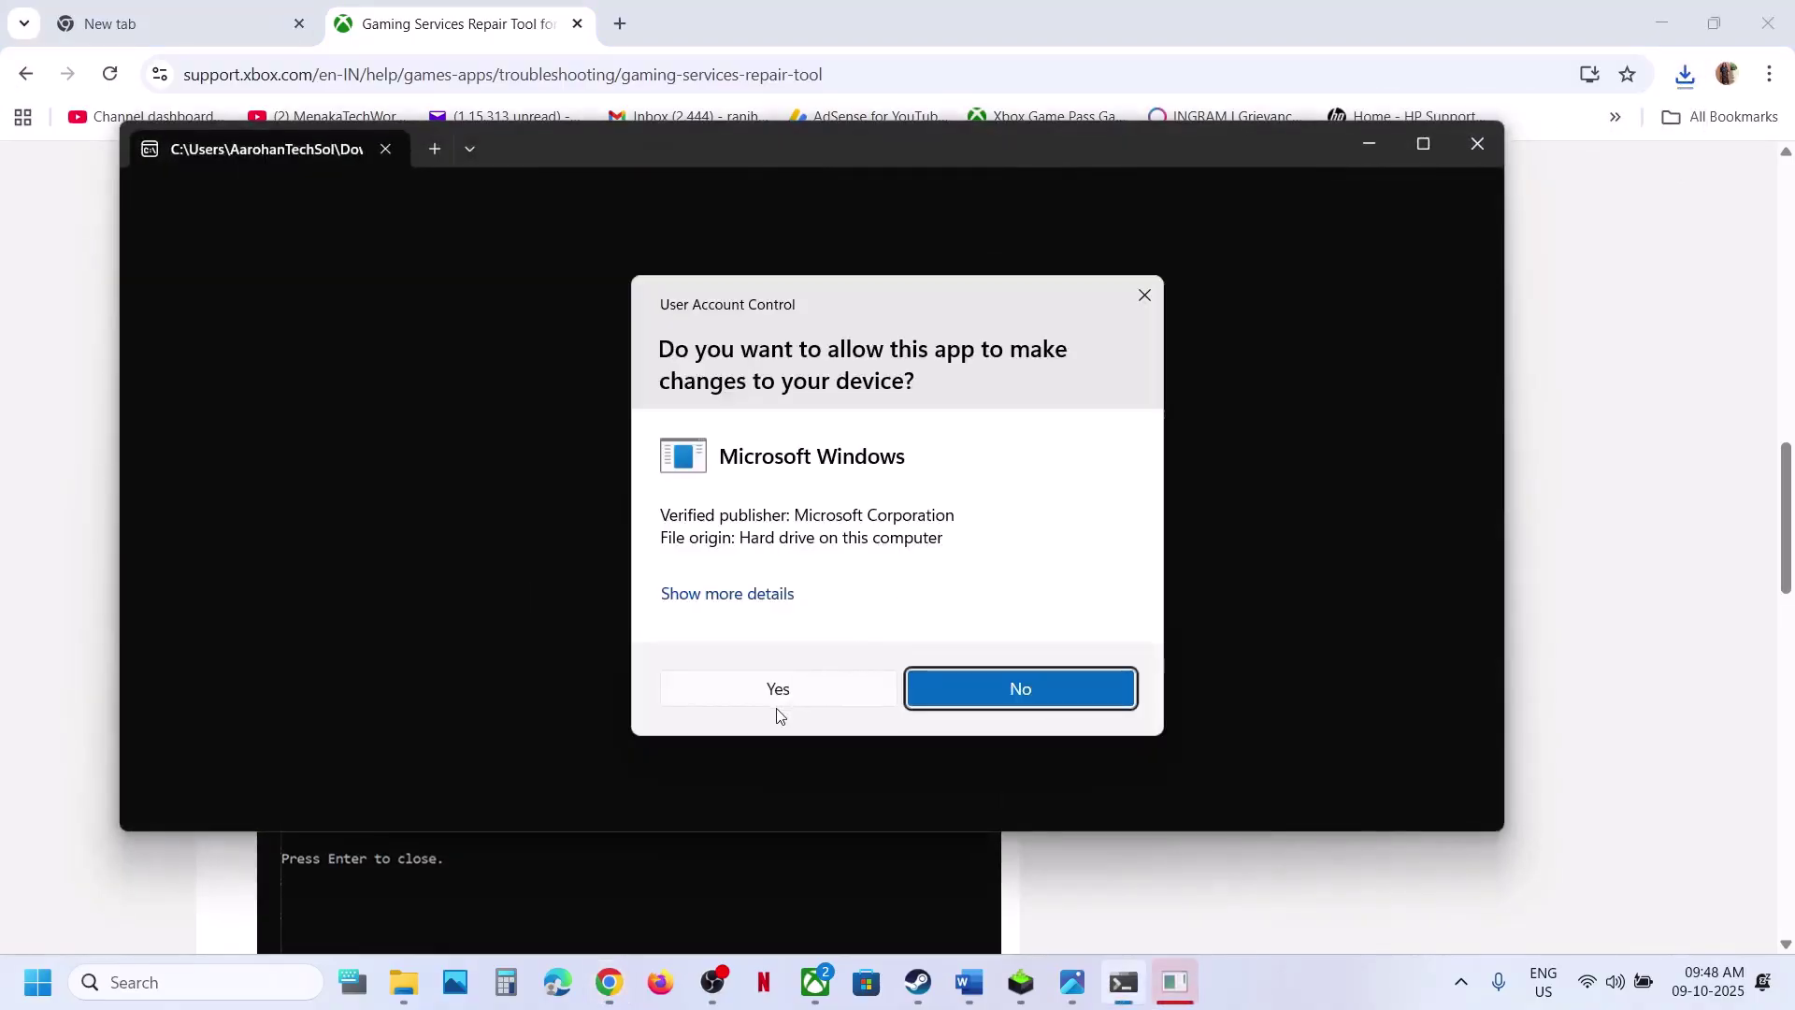
pyautogui.click(776, 692)
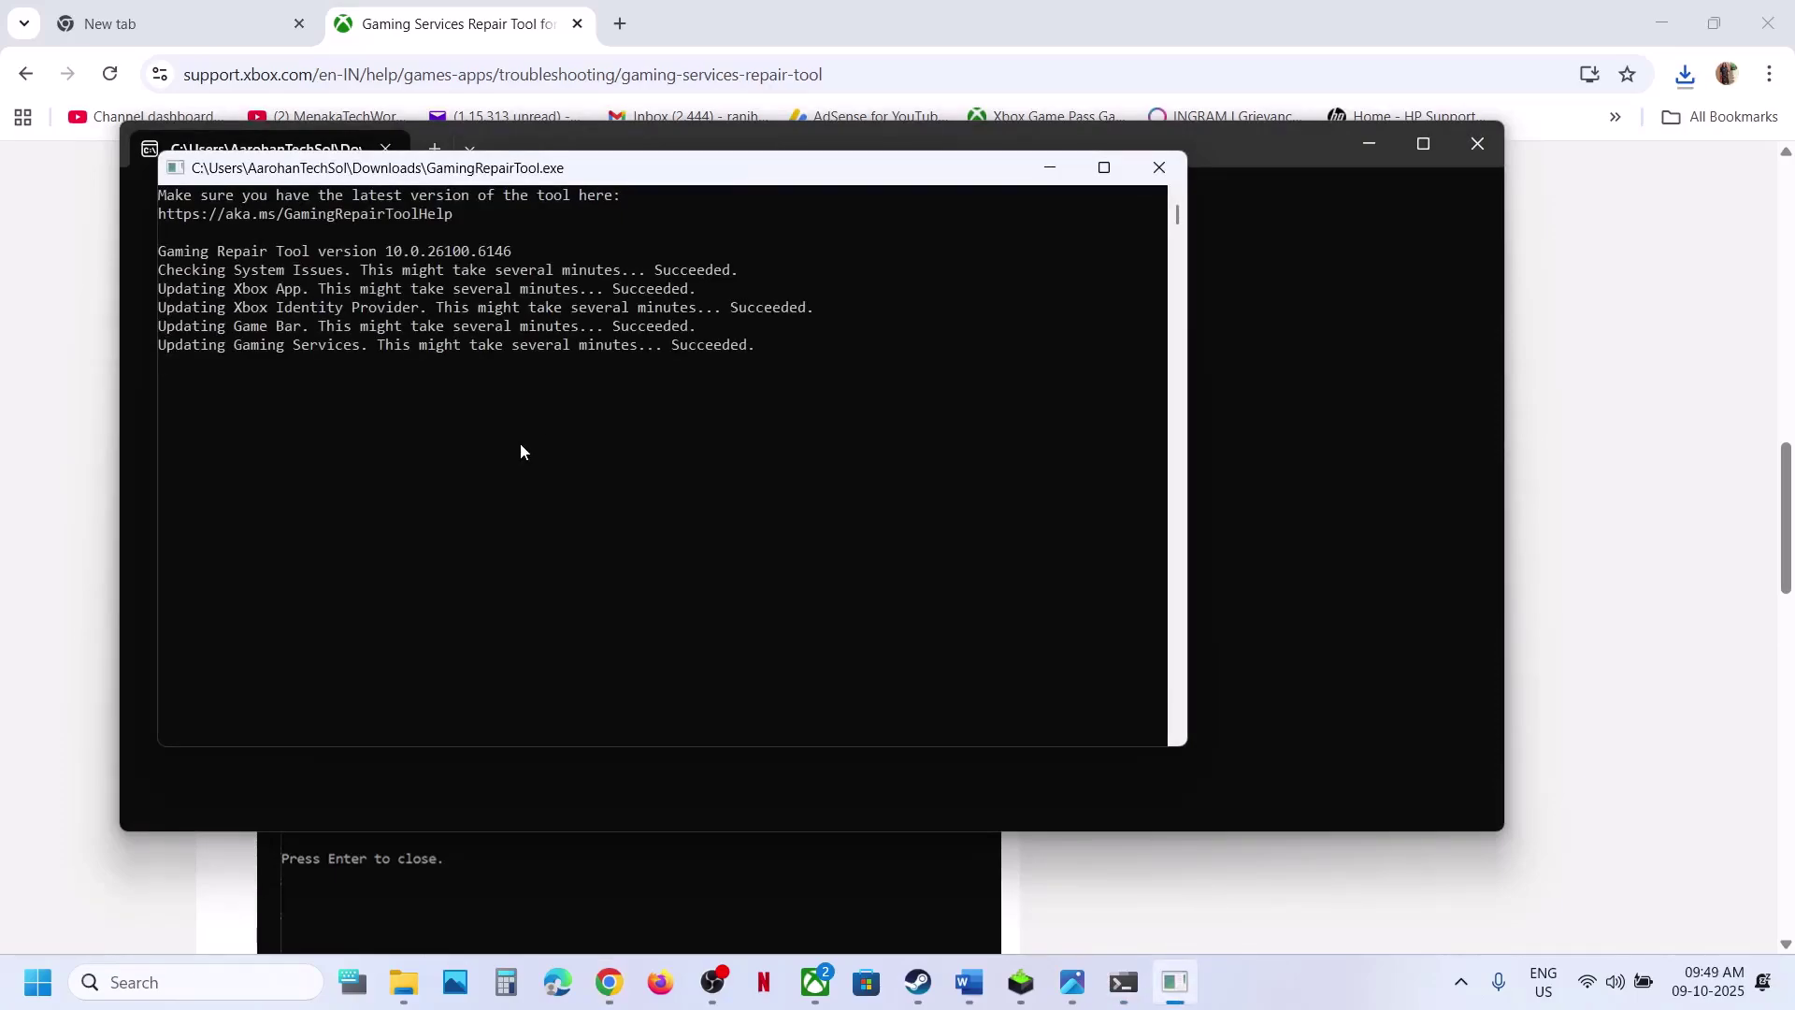
# Step: Let GamingRepairTool.exe finish its repair, highlight its completion line, and close the tool
pyautogui.click(574, 455)
pyautogui.press('Escape')
pyautogui.doubleClick(377, 364)
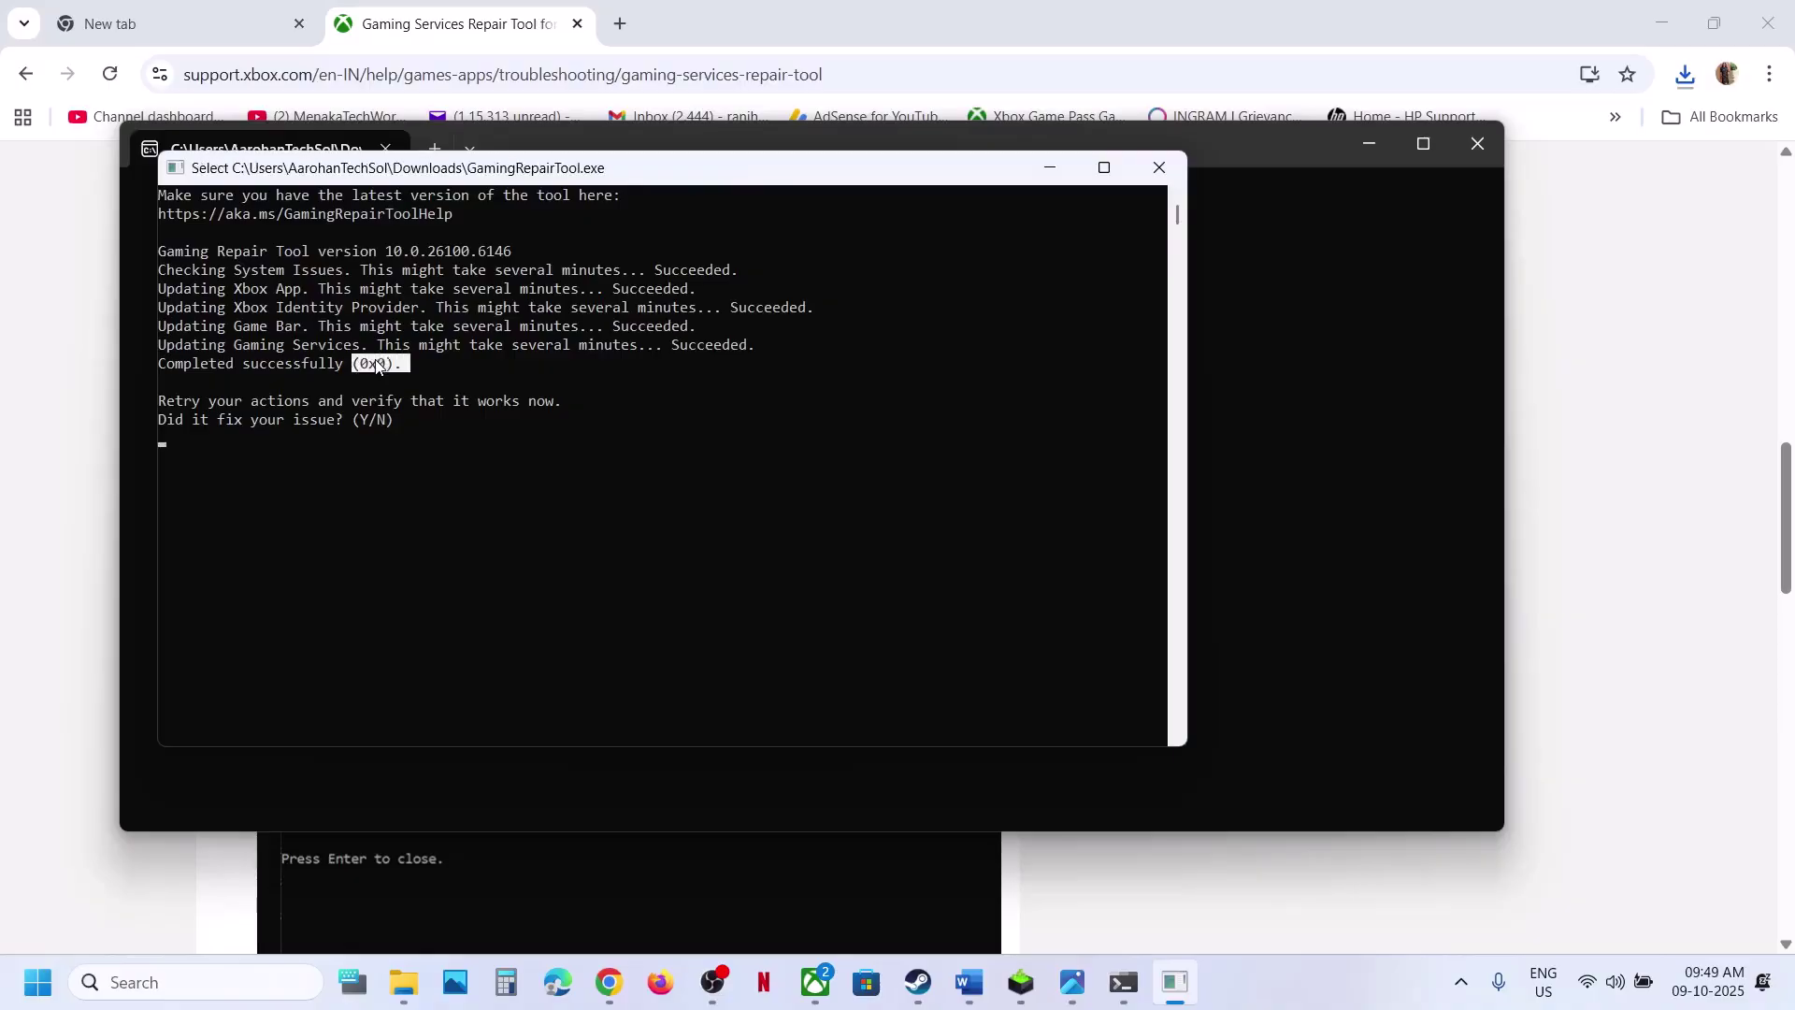
pyautogui.moveTo(411, 361); pyautogui.dragTo(160, 364)
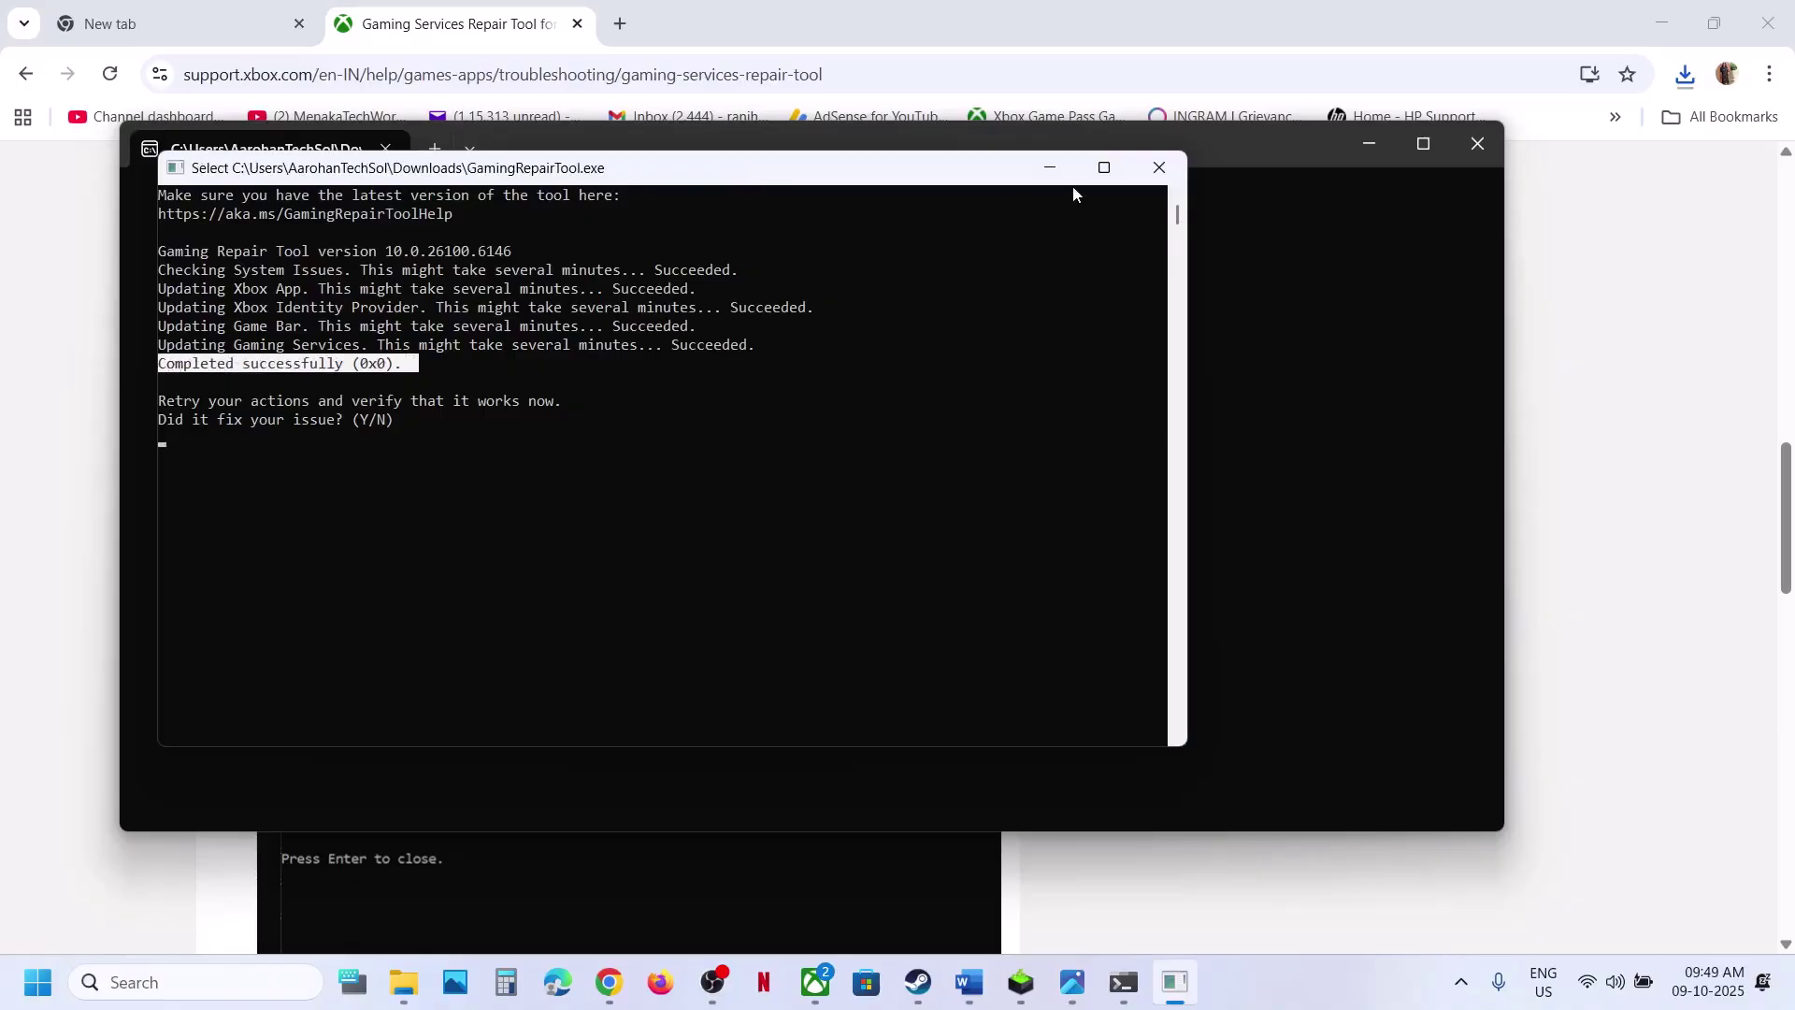
pyautogui.click(1139, 171)
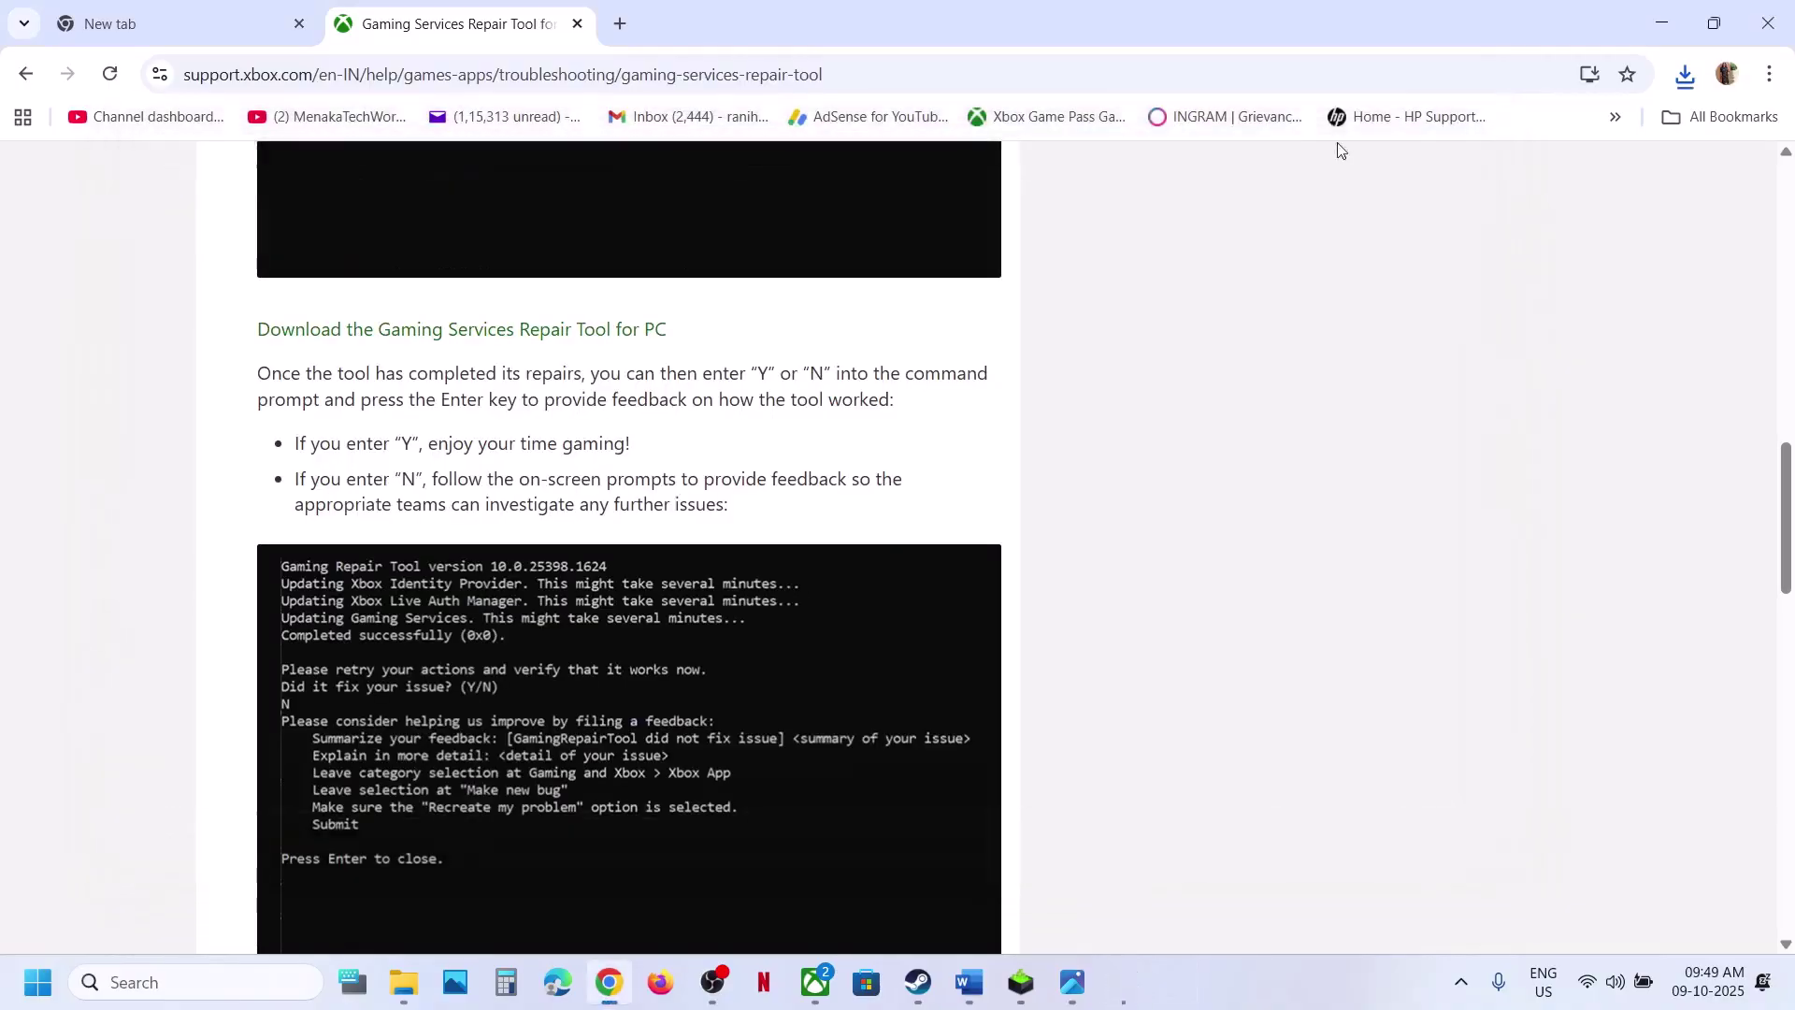
# Step: Open the NVIDIA download link from Step 9 in the Word document and find GeForce RTX 3050 Laptop GPU drivers for Windows 11
pyautogui.click(974, 965)
pyautogui.scroll(-5, 585, 569)
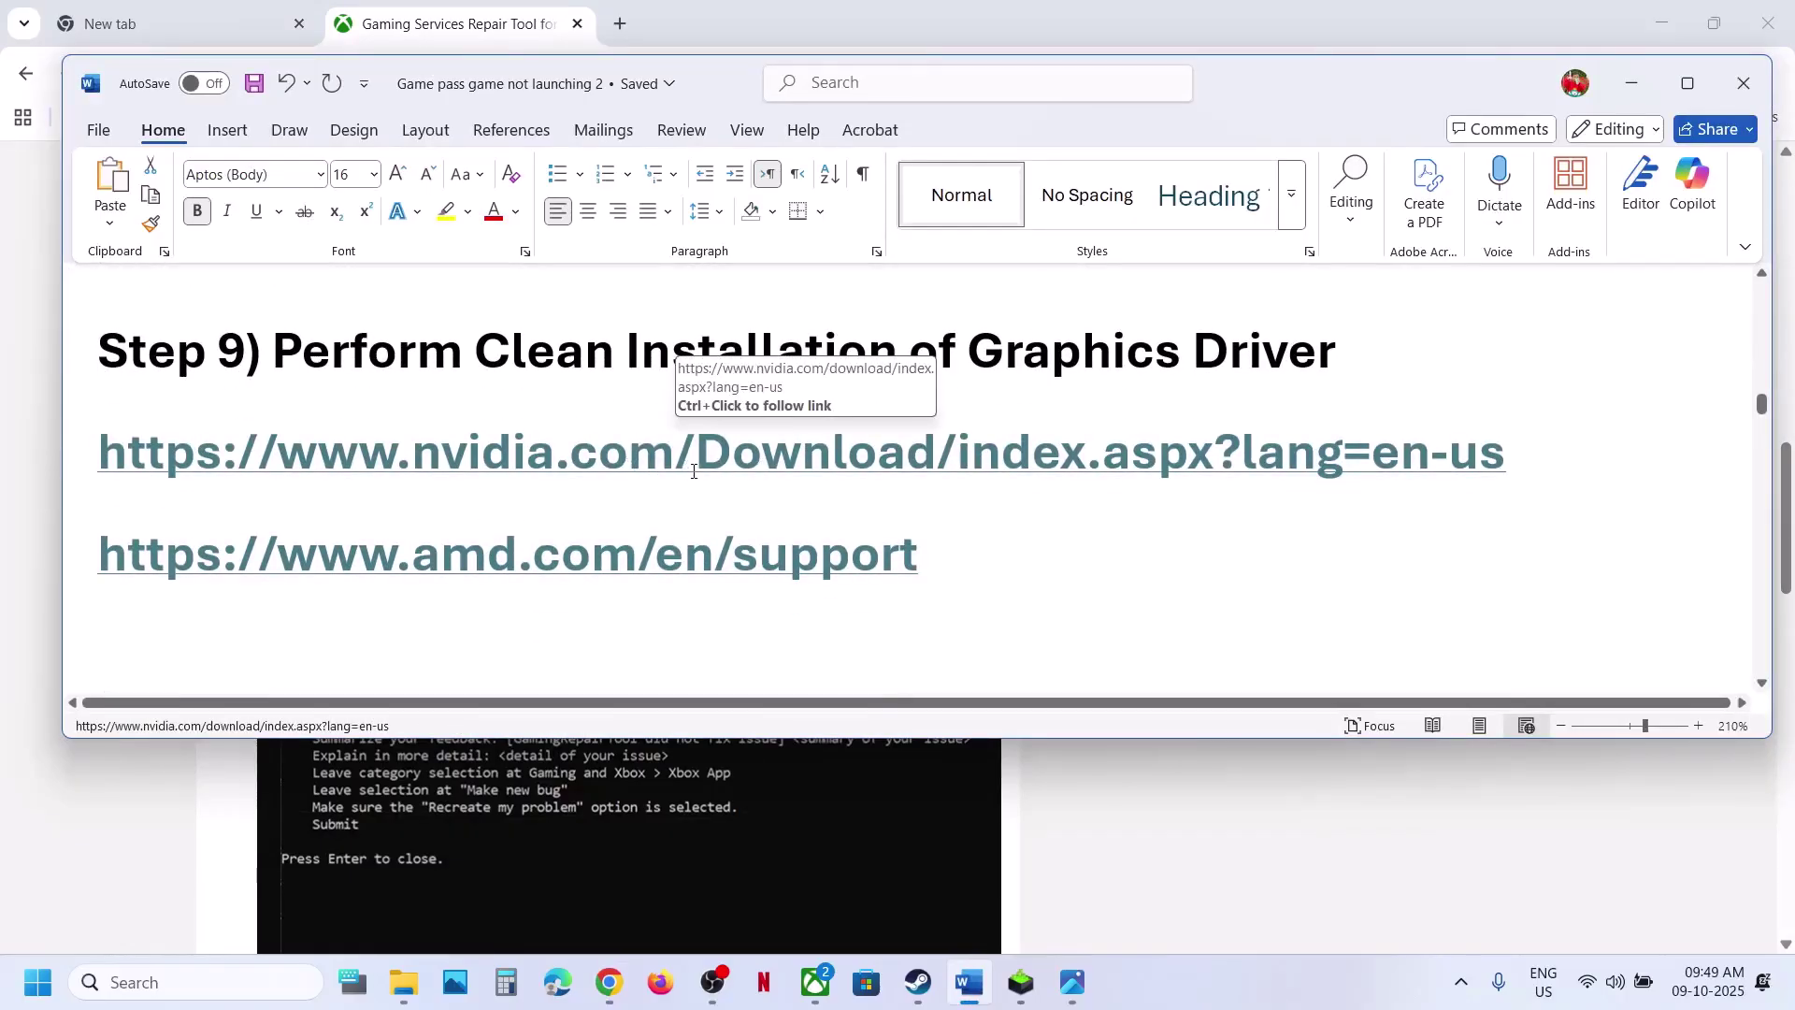
pyautogui.keyDown('ctrl'); pyautogui.click(629, 470); pyautogui.keyUp('ctrl')
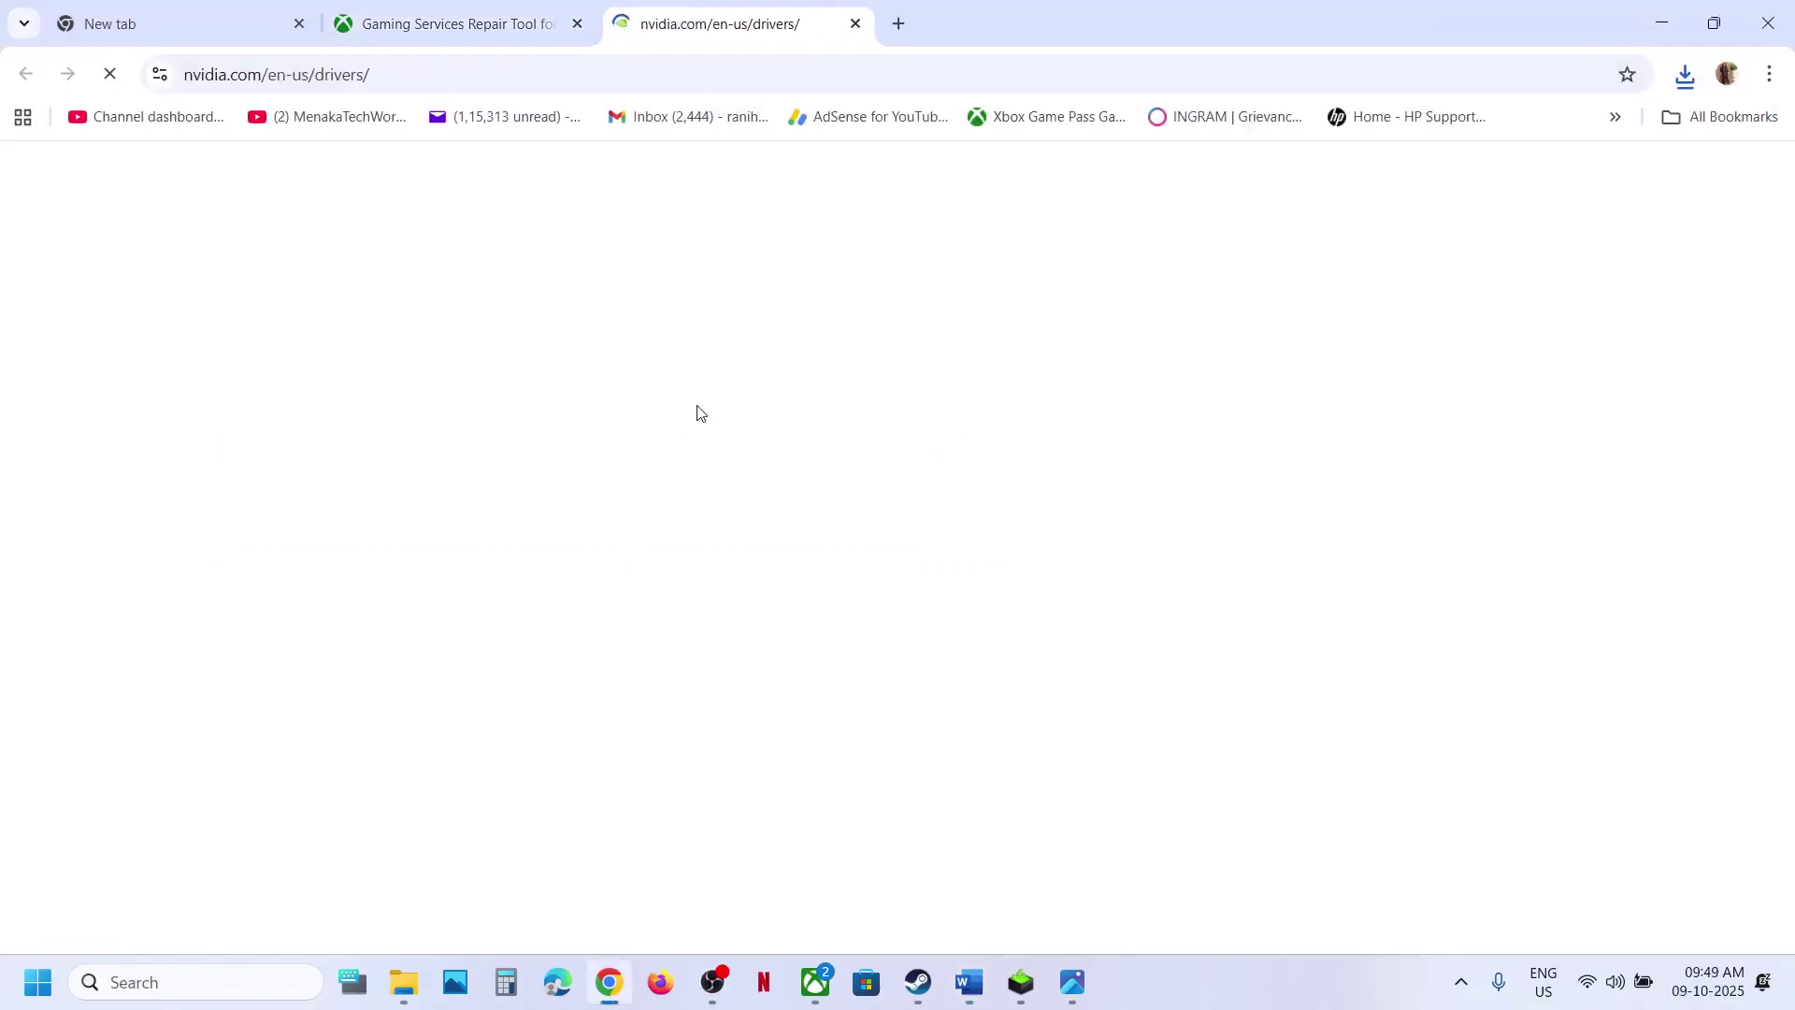
pyautogui.scroll(-5, 392, 634)
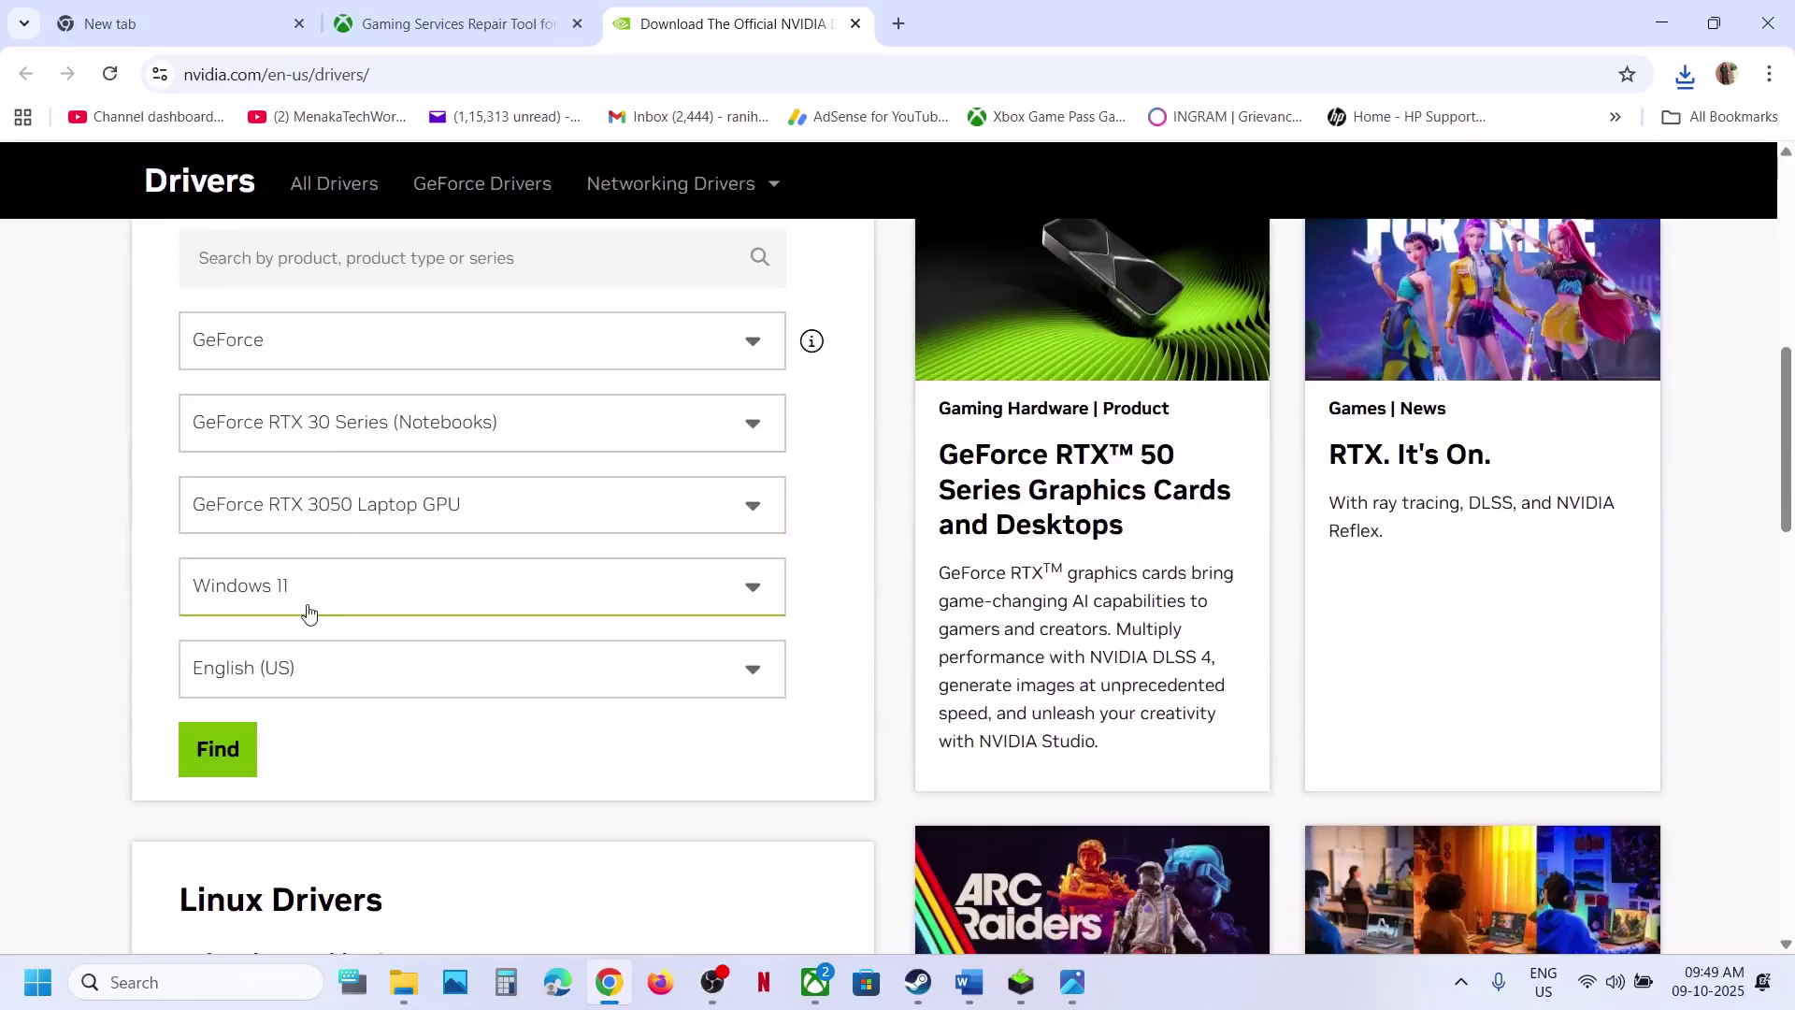
pyautogui.click(227, 756)
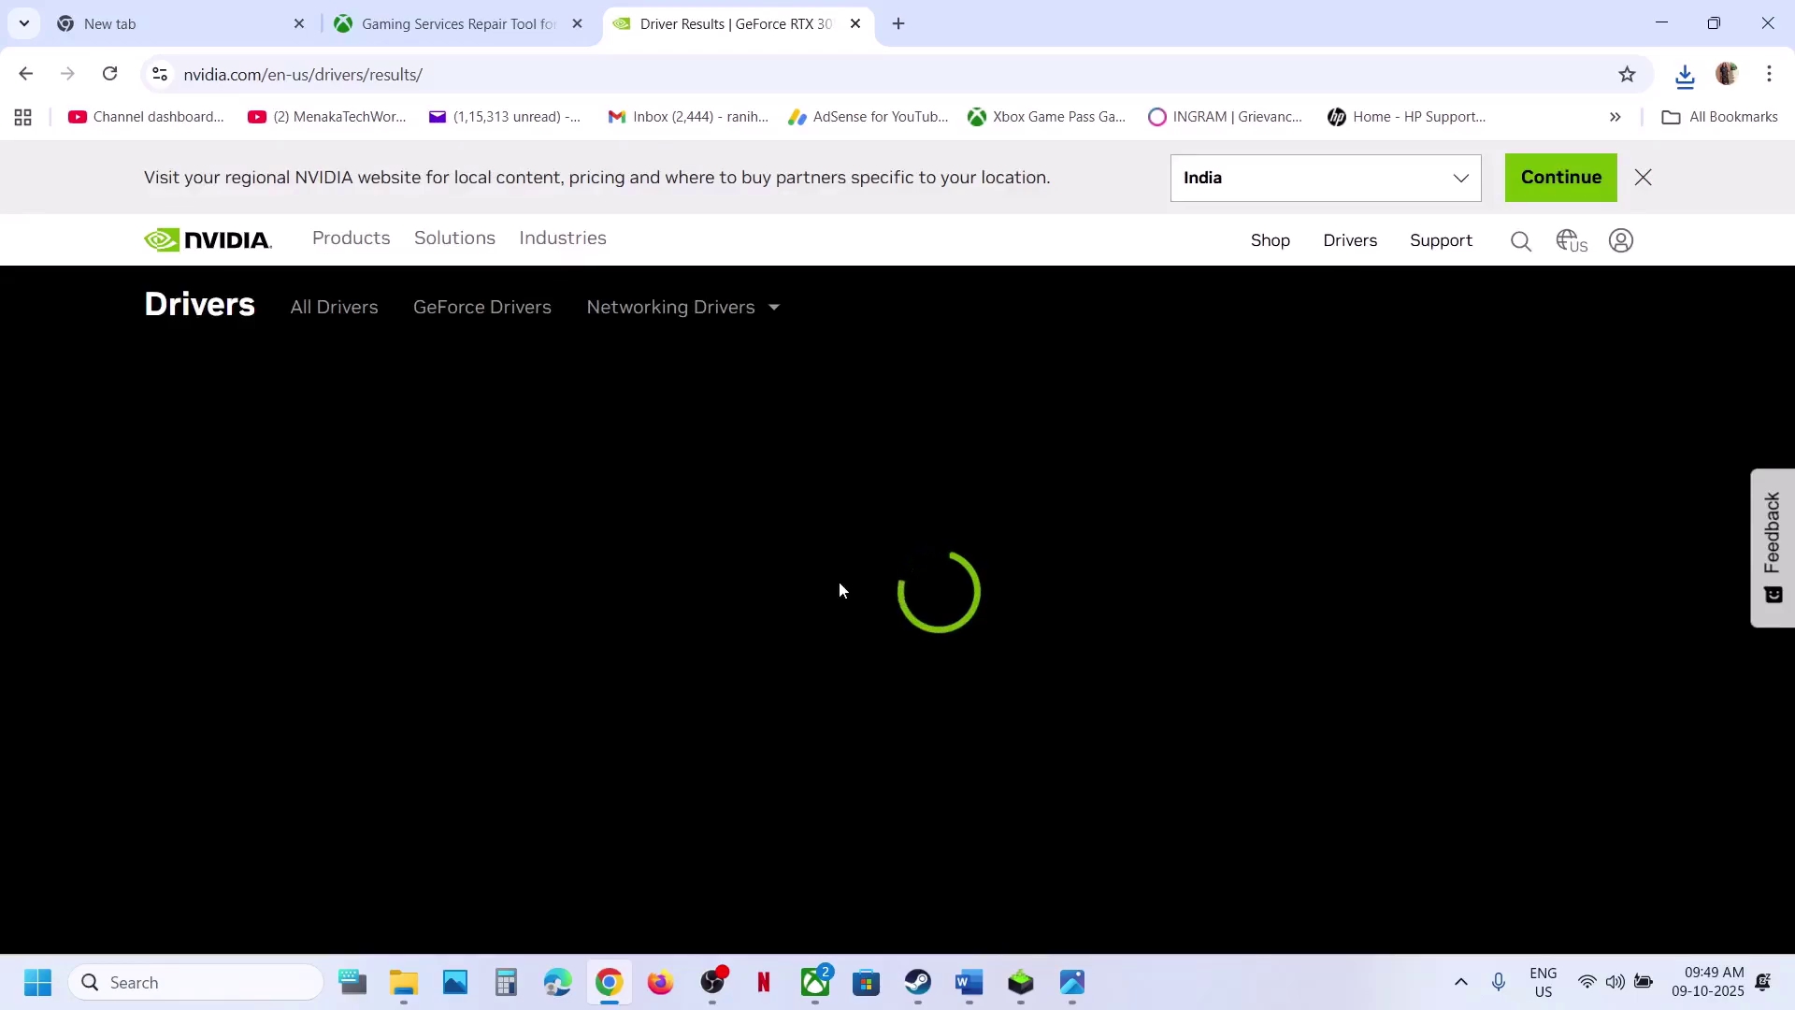
# Step: Download GeForce Game Ready Driver 581.42 for Windows 11 and check the download's progress
pyautogui.scroll(-5, 841, 589)
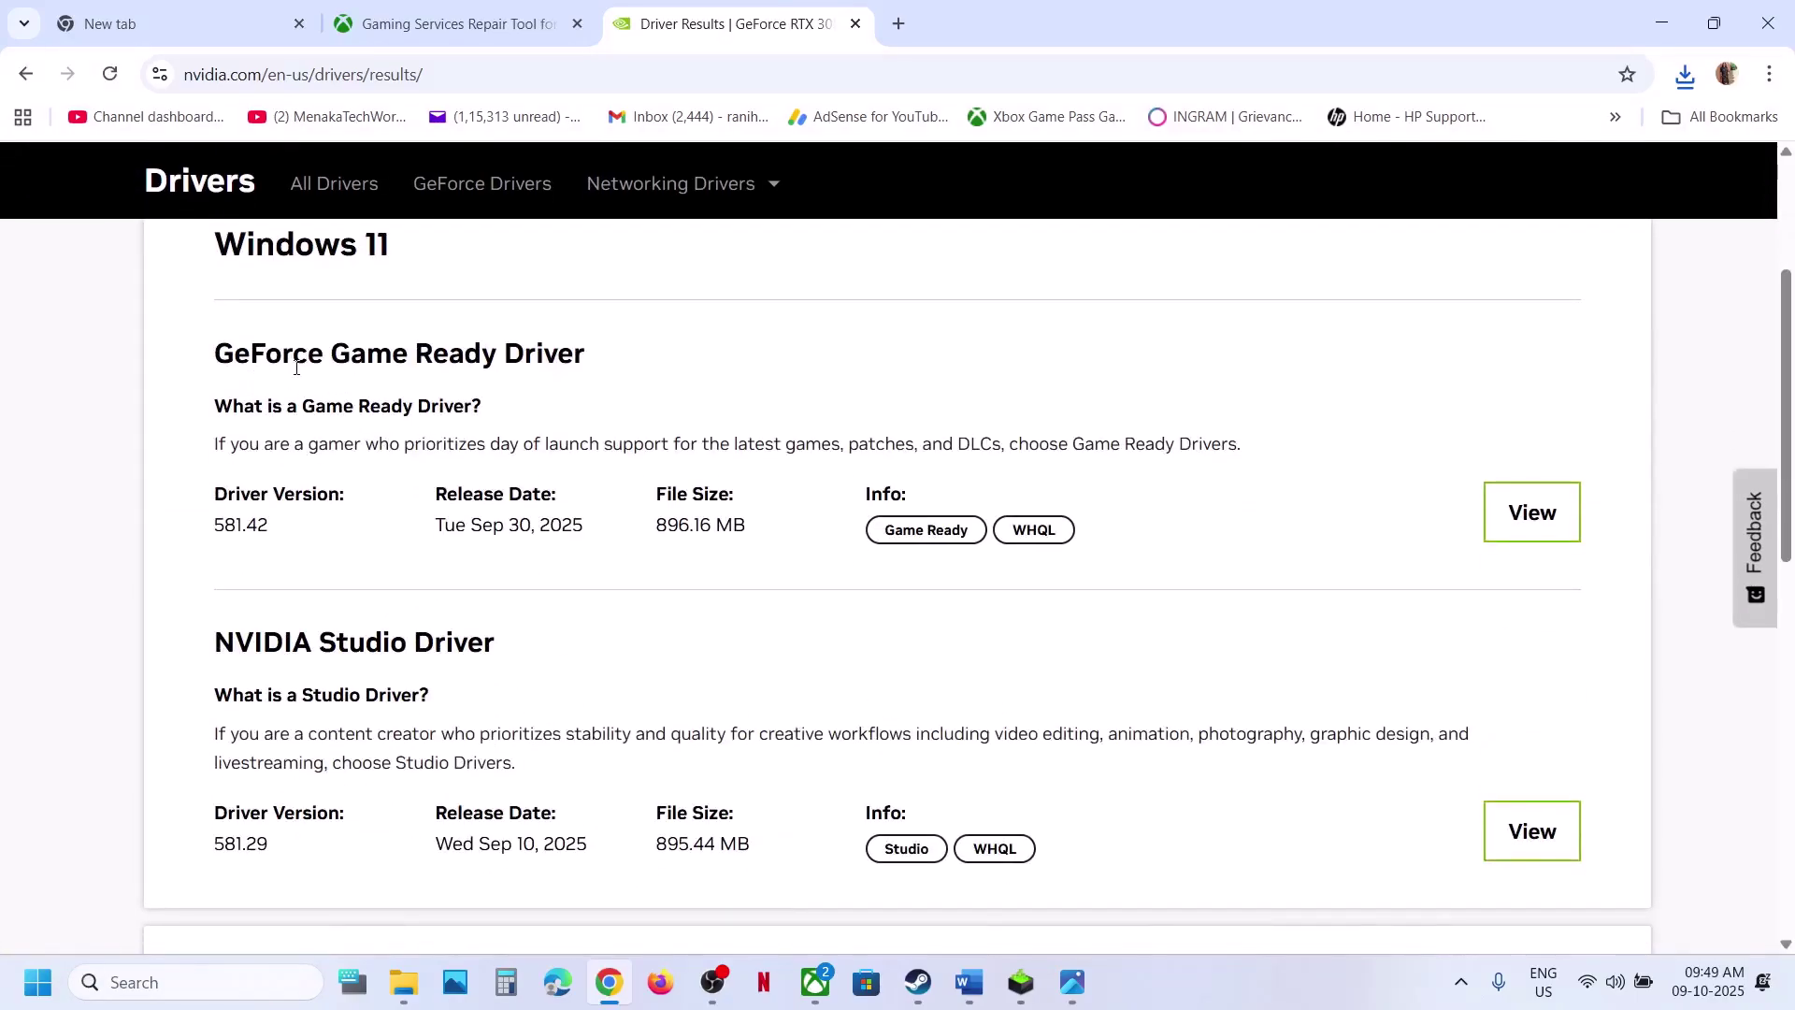
pyautogui.click(1551, 529)
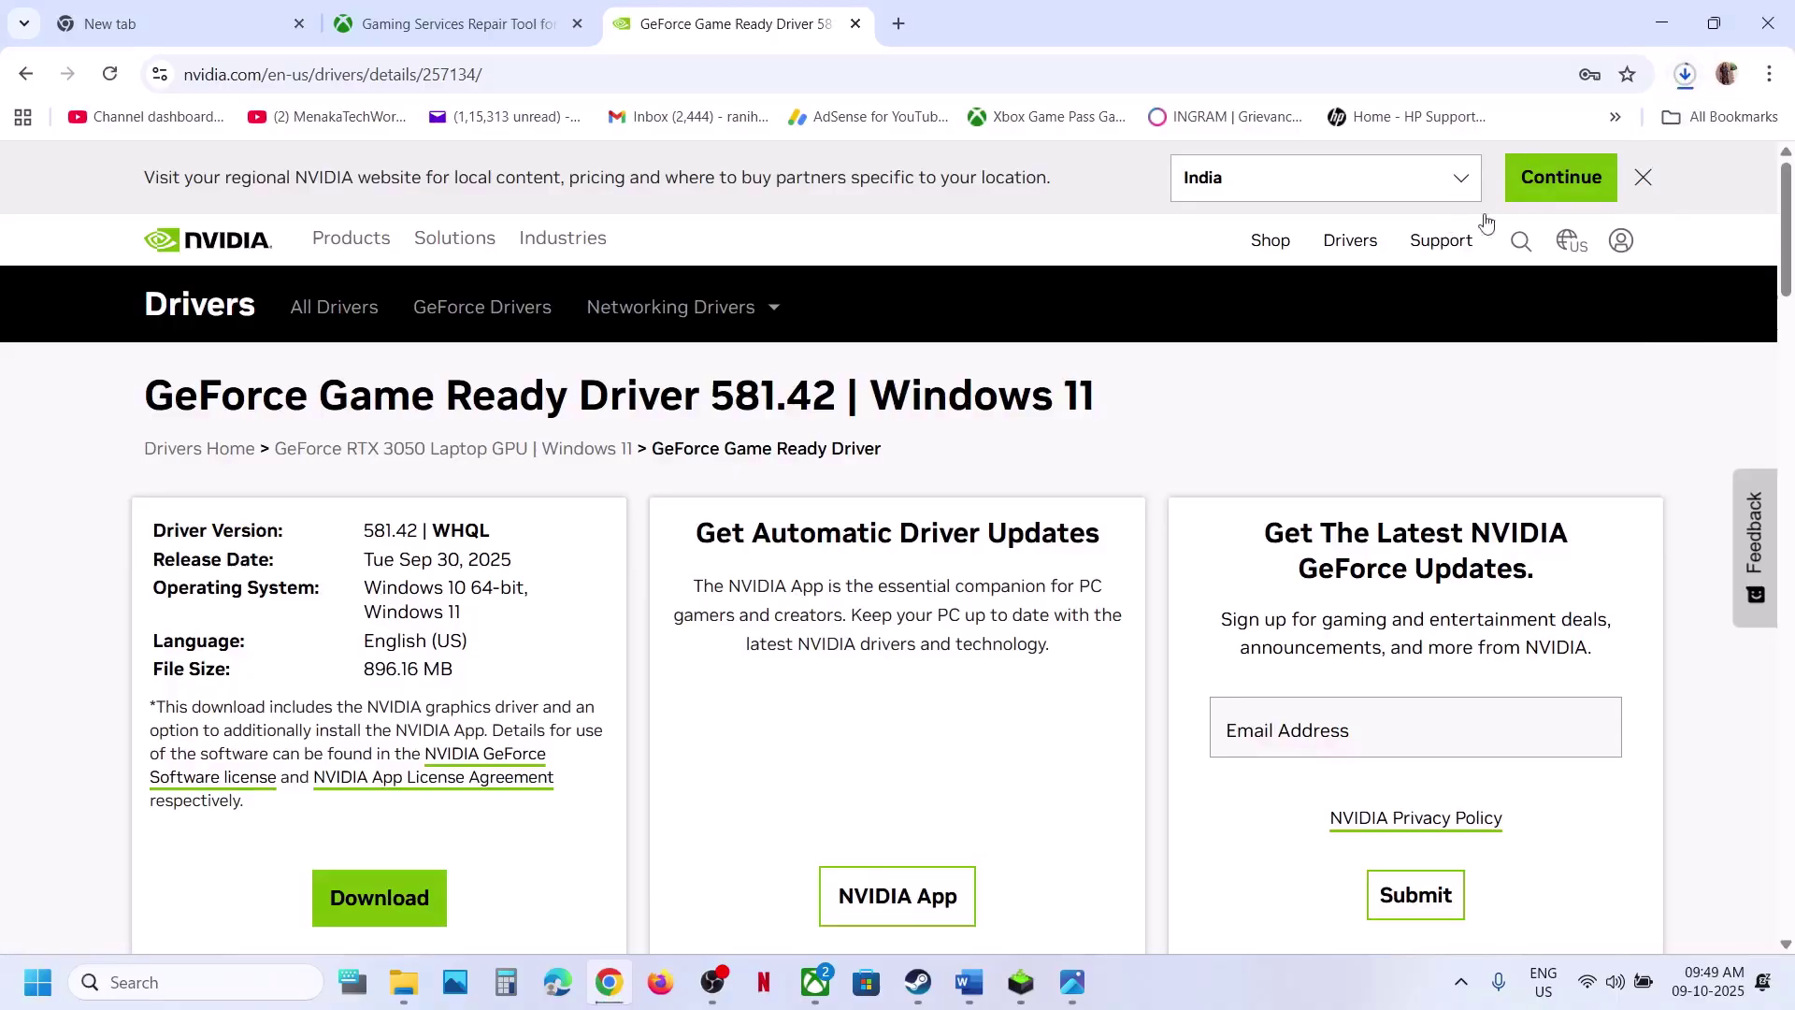
pyautogui.click(1685, 83)
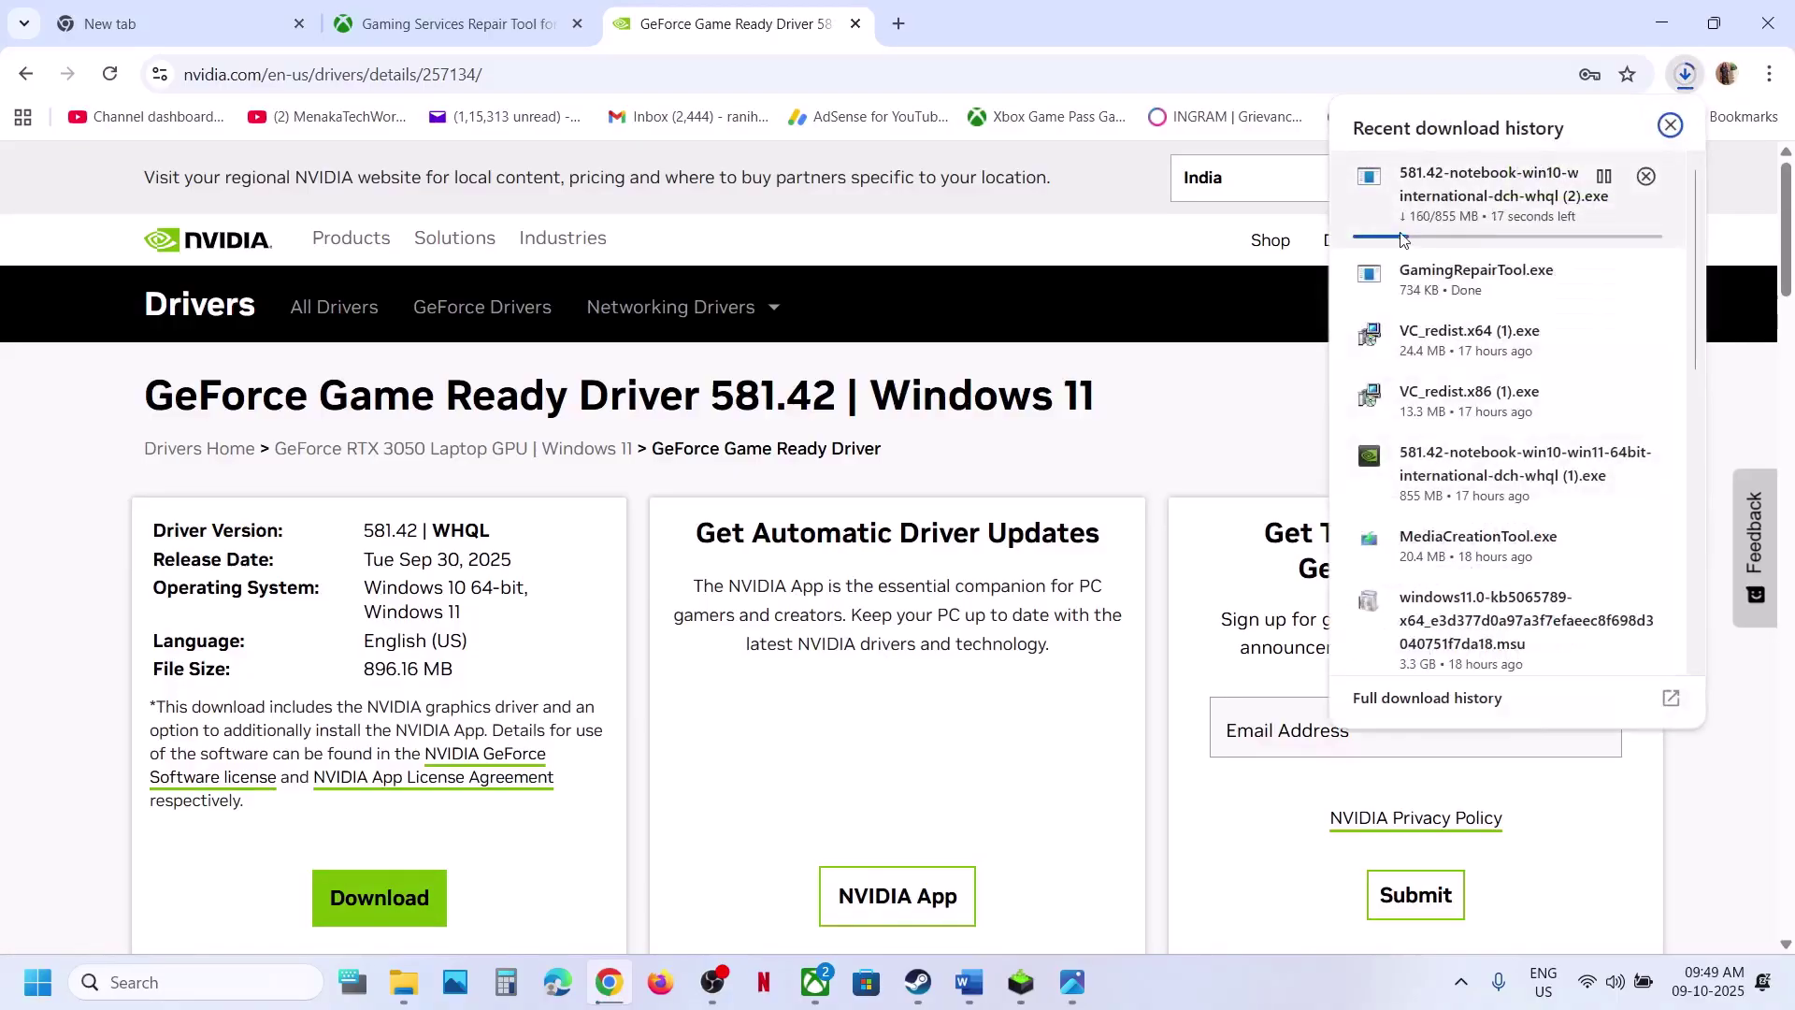
pyautogui.click(1122, 471)
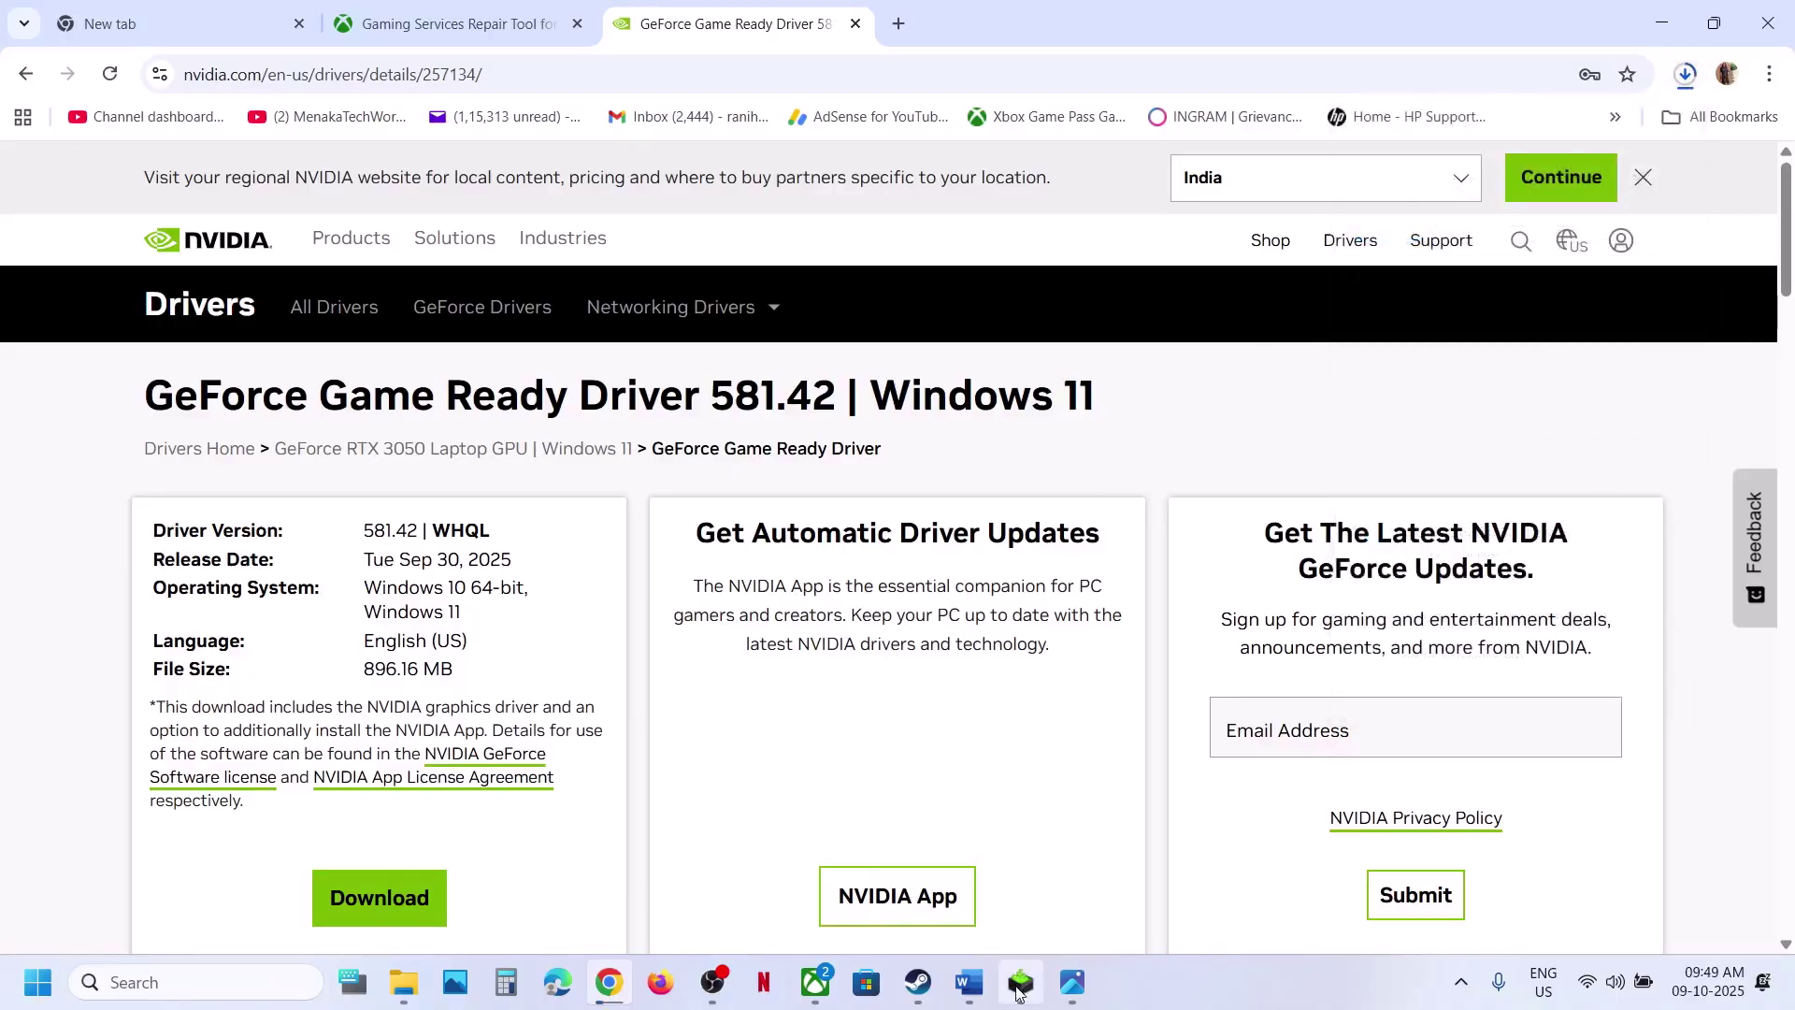
# Step: Accept the NVIDIA license and set the driver installer to Custom (Advanced) with a clean installation, then bring up the computer's Restart option
pyautogui.click(1055, 804)
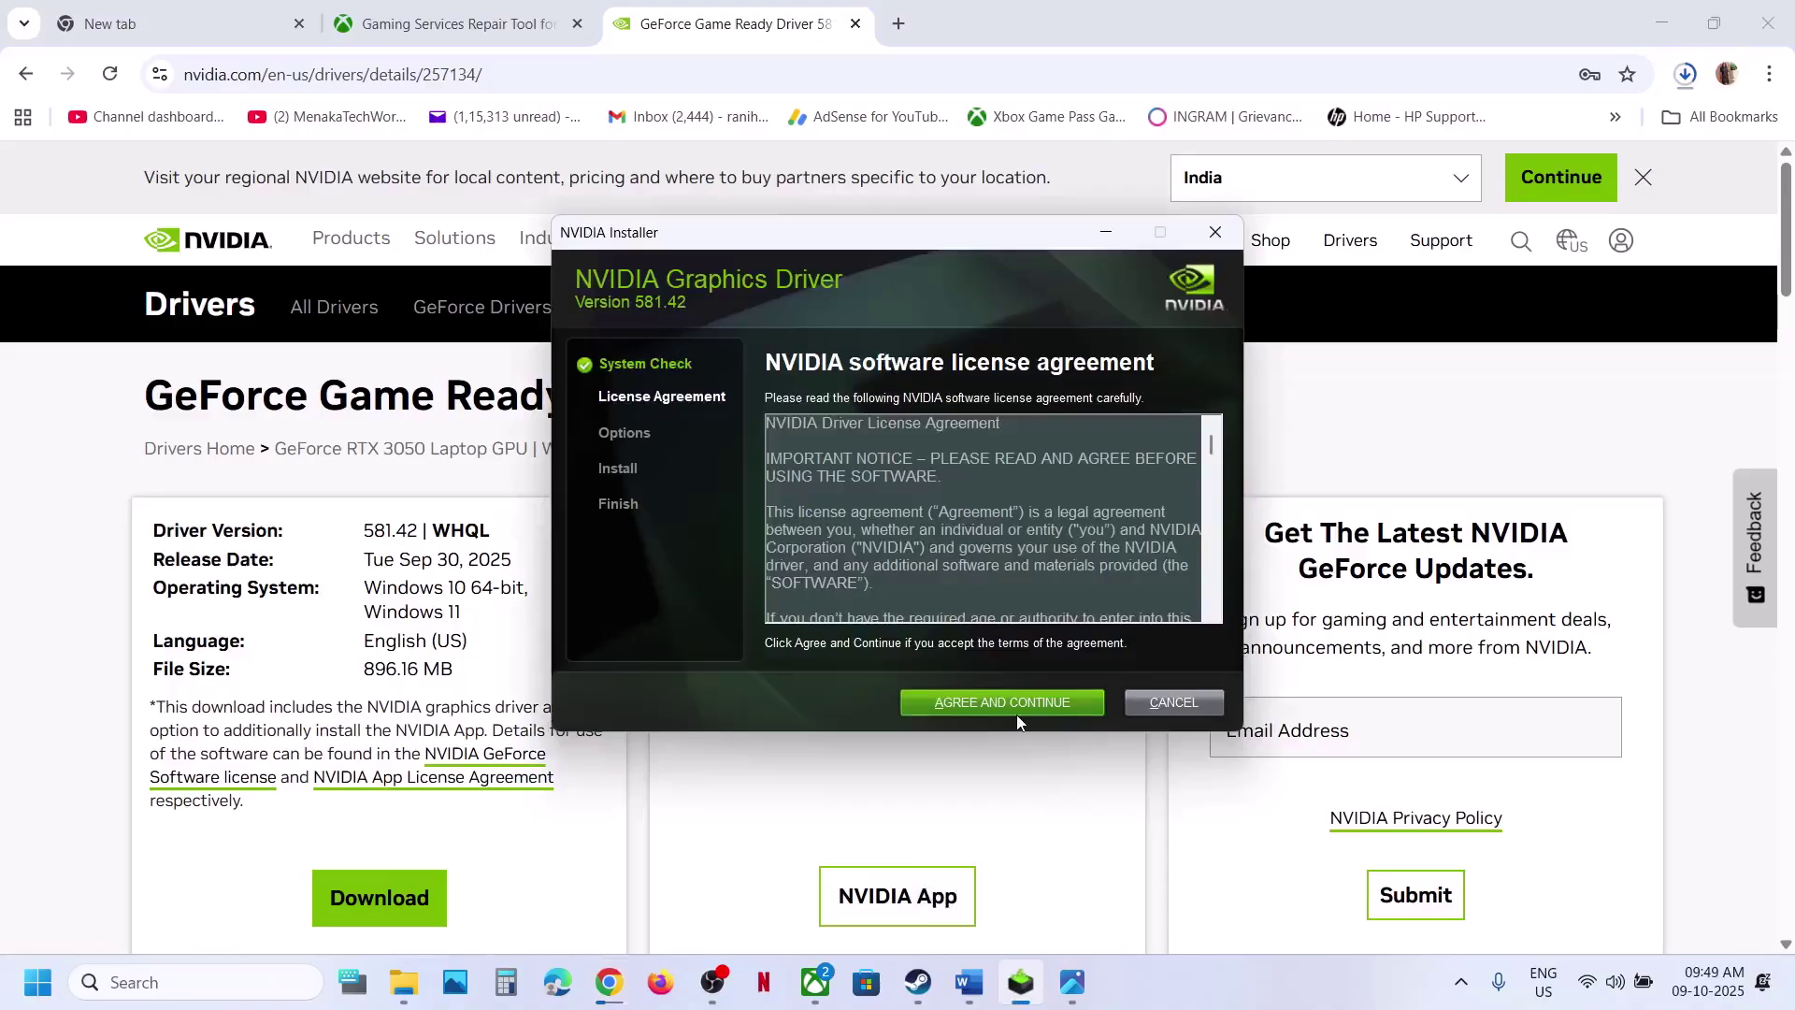
pyautogui.click(1015, 713)
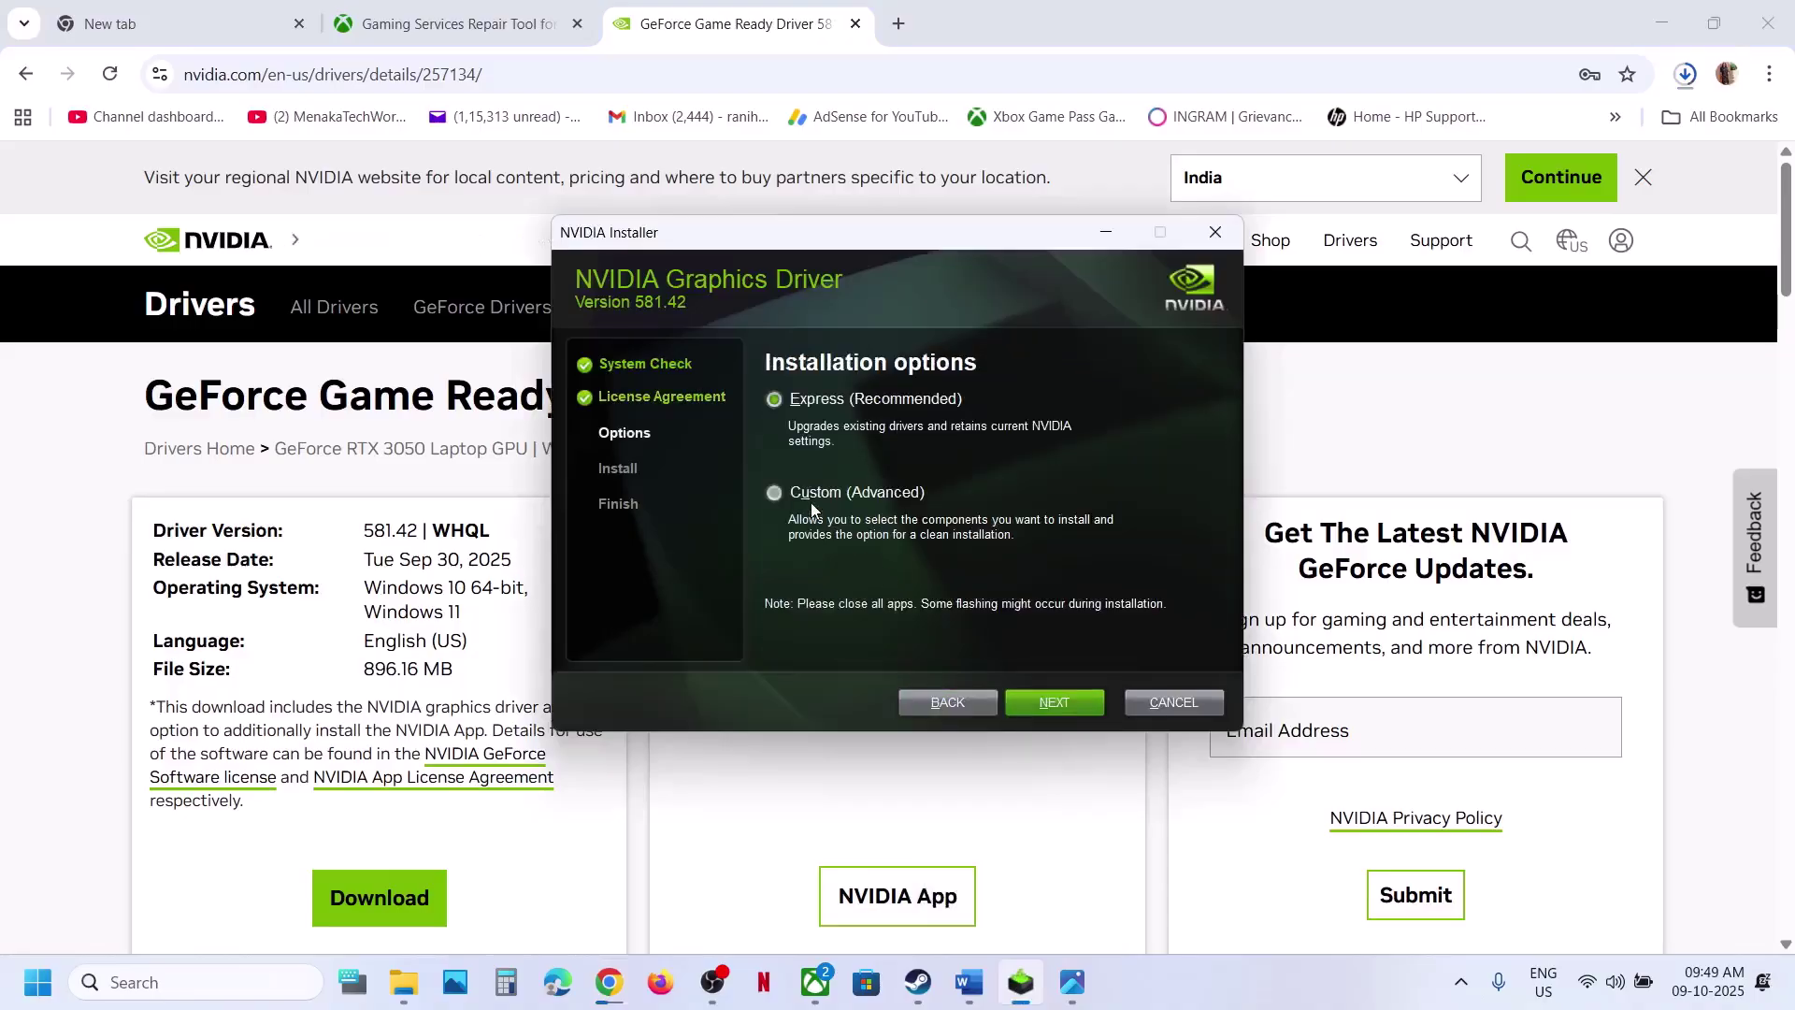
pyautogui.click(776, 495)
pyautogui.click(1035, 706)
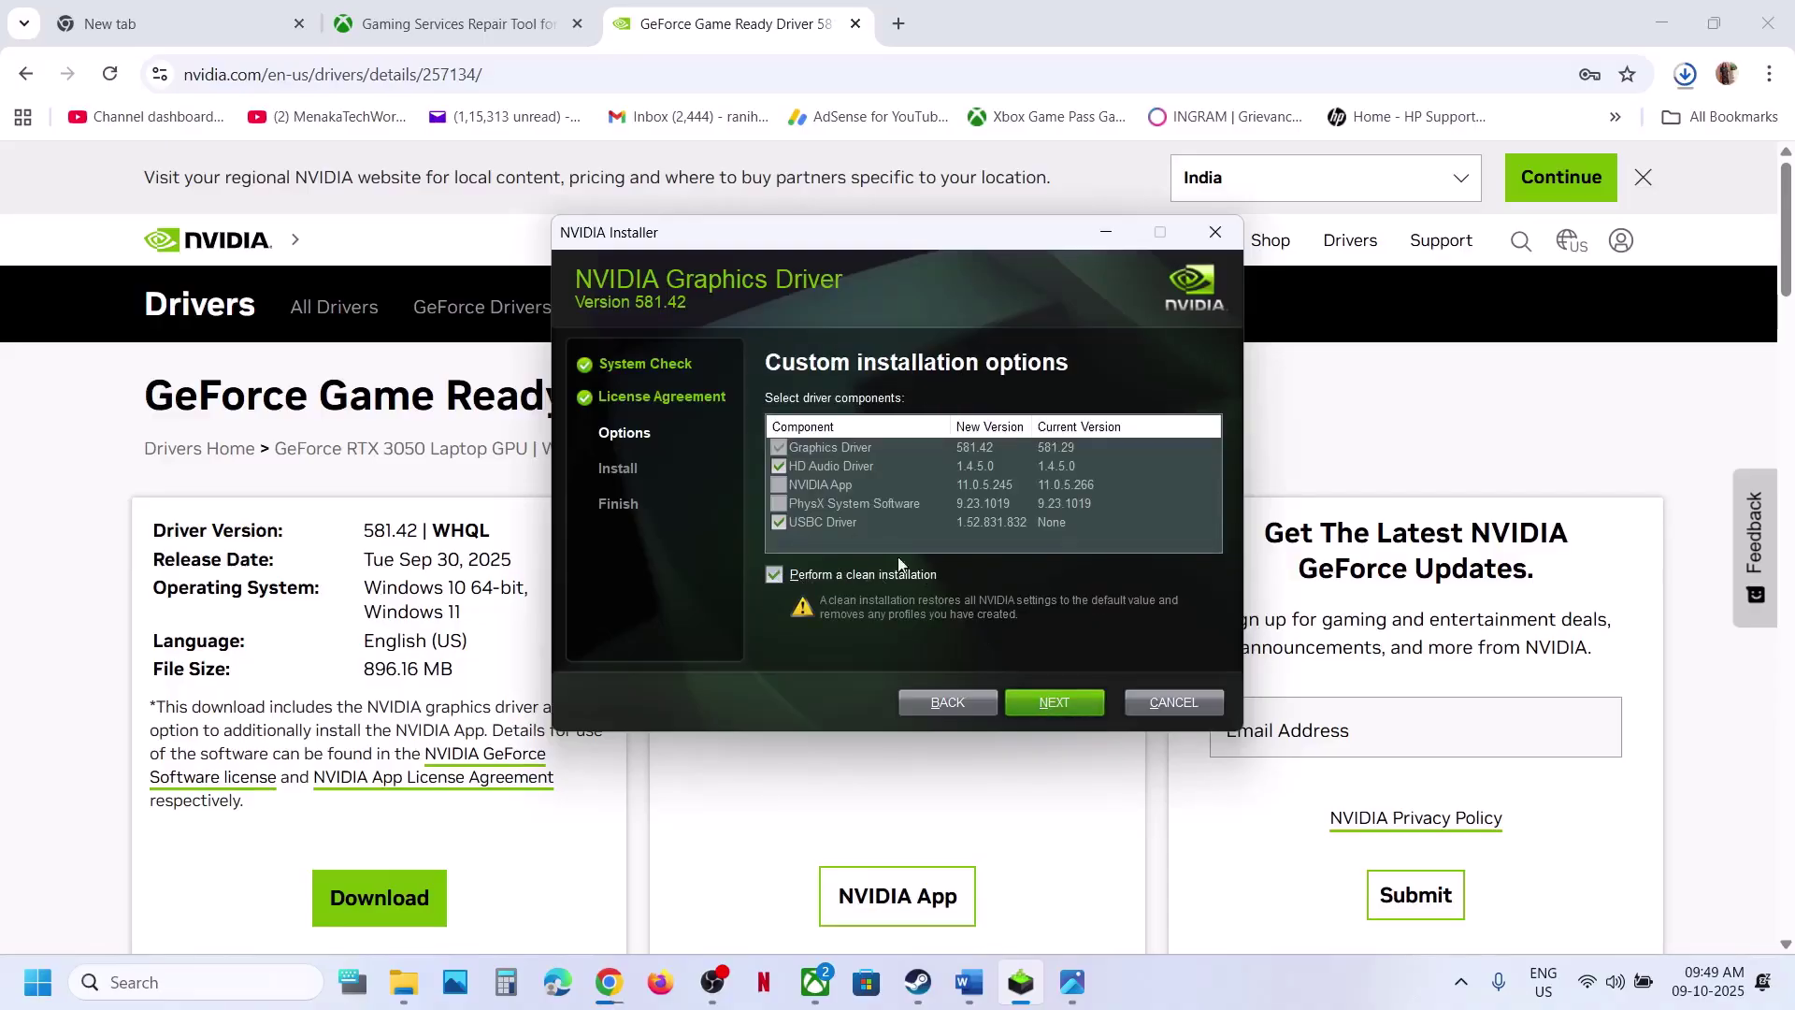
pyautogui.click(730, 808)
pyautogui.click(44, 999)
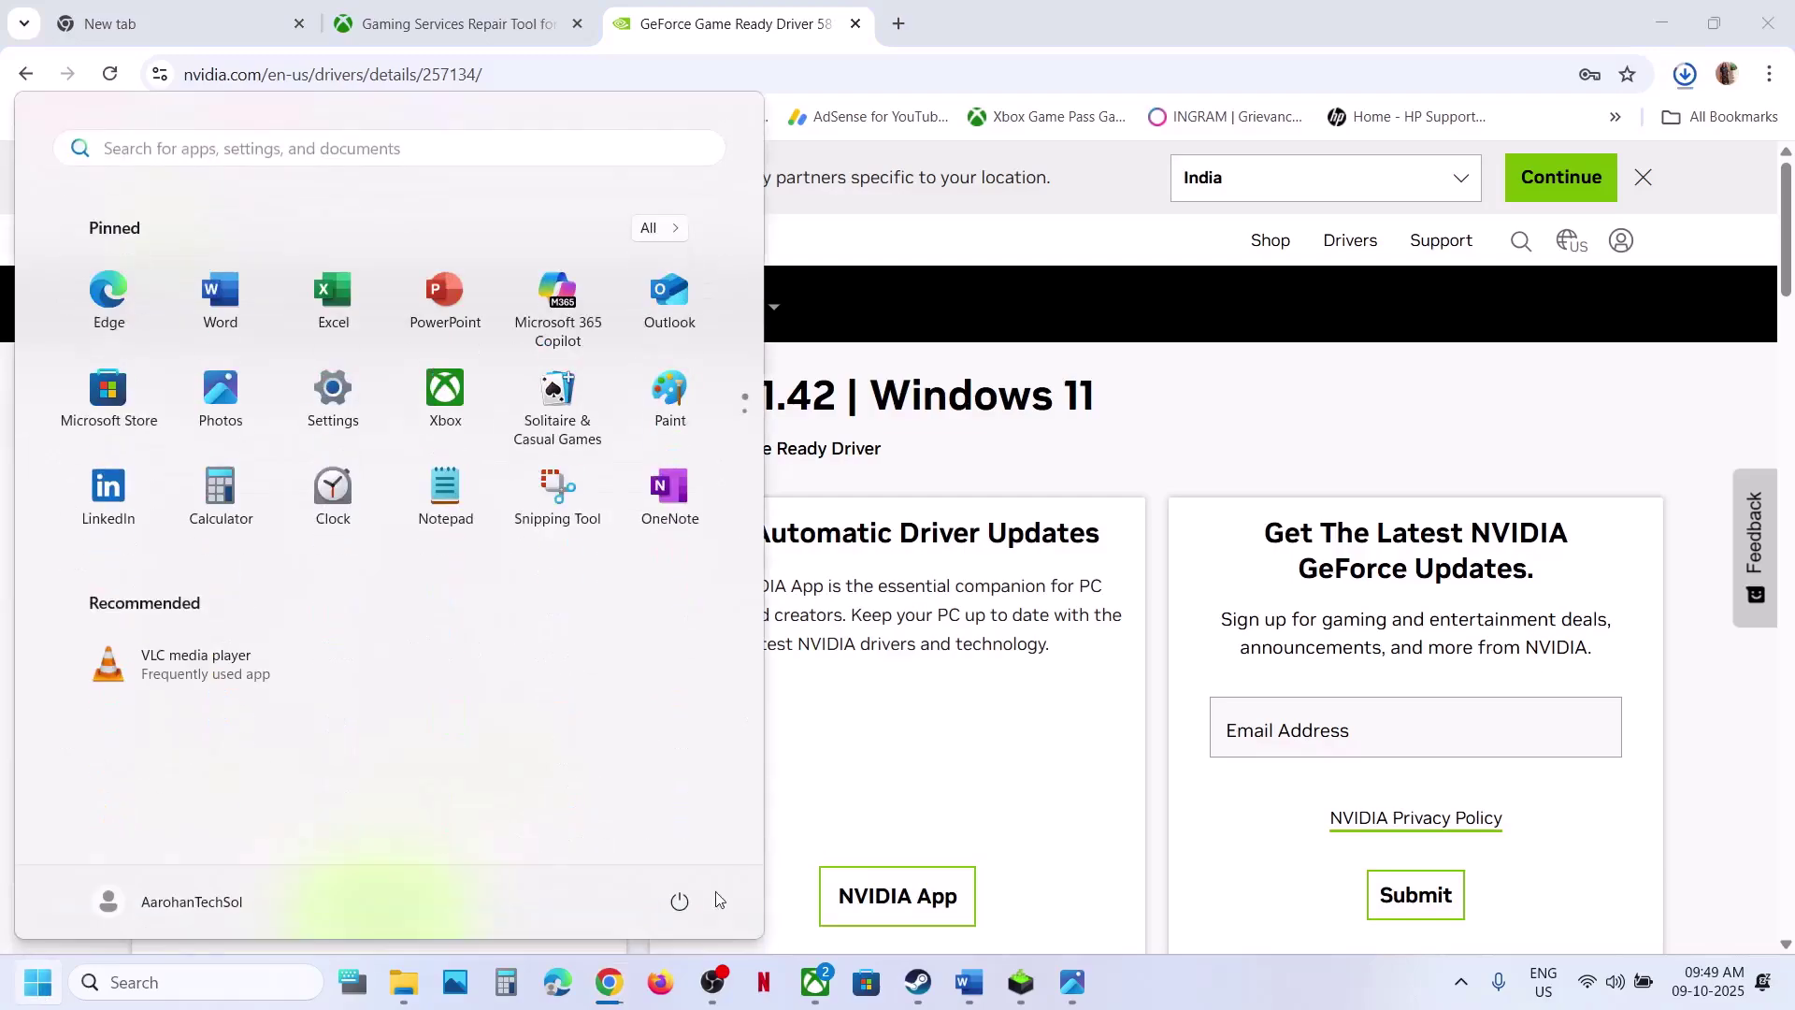
pyautogui.click(680, 900)
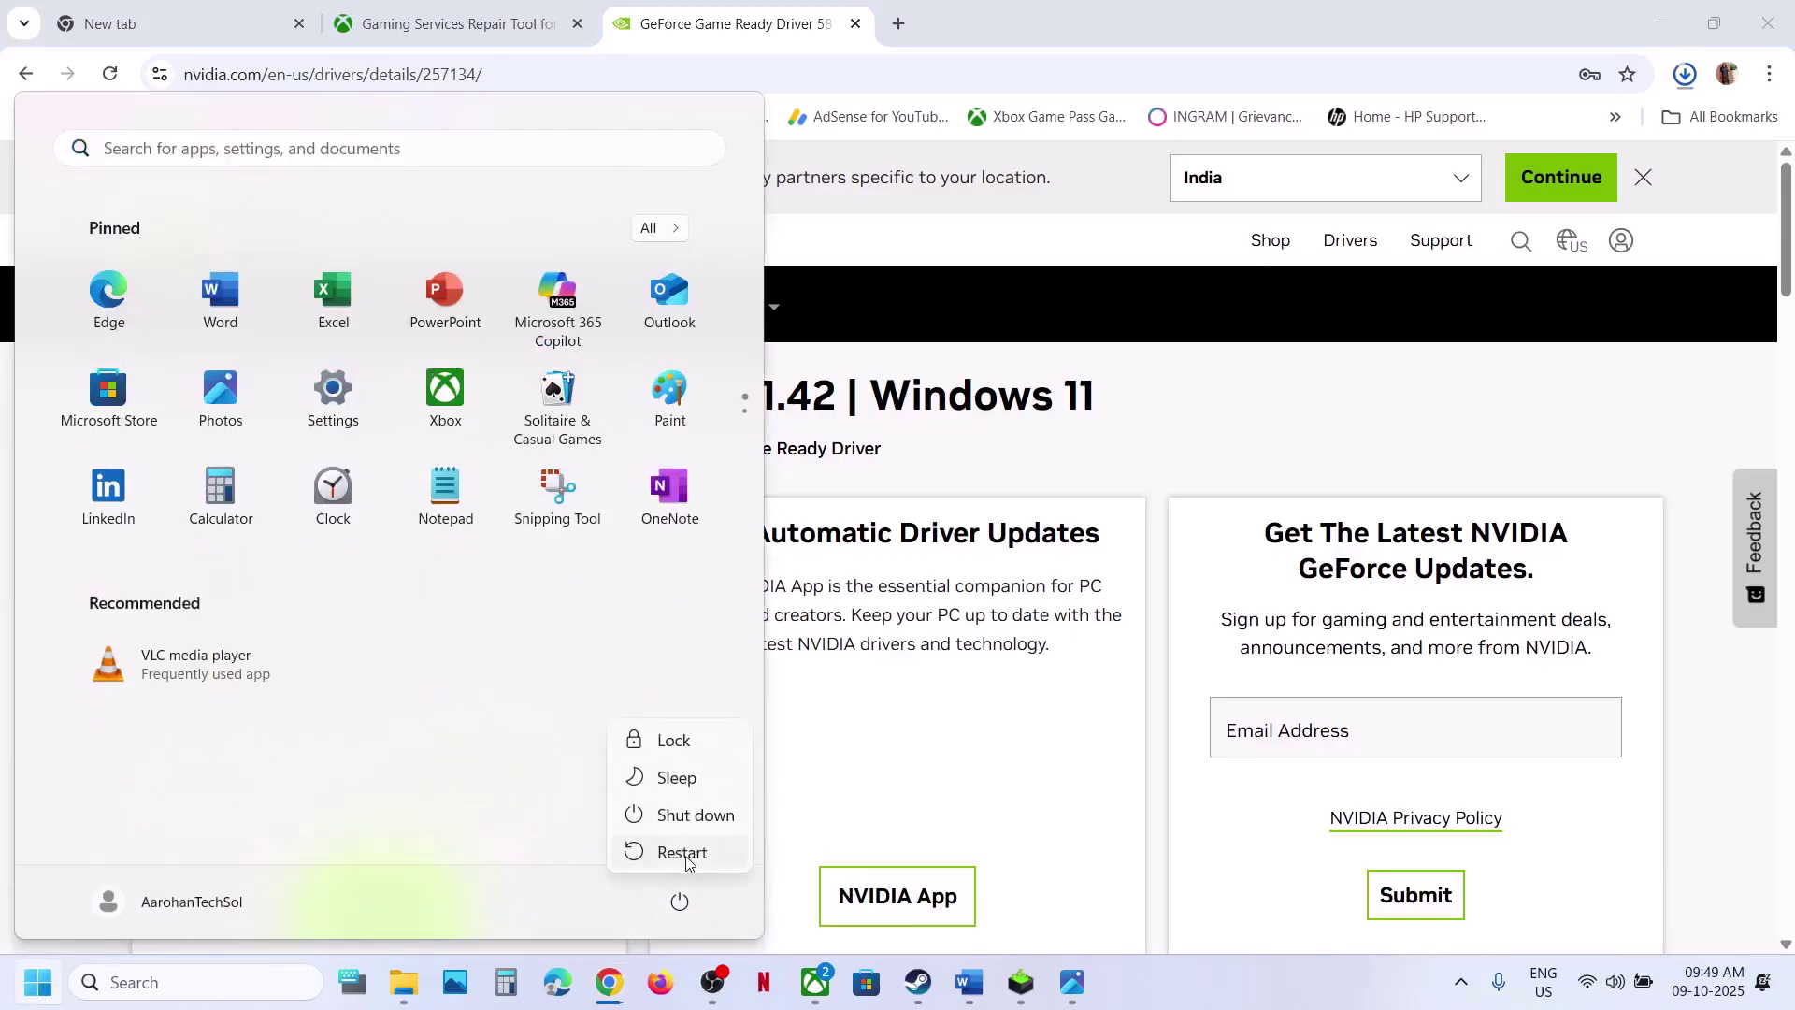
# Step: Copy "graphics" from Step 10 in the Word document and use it in Windows search to open Graphics settings
pyautogui.click(968, 982)
pyautogui.scroll(-3, 771, 521)
pyautogui.scroll(1, 771, 522)
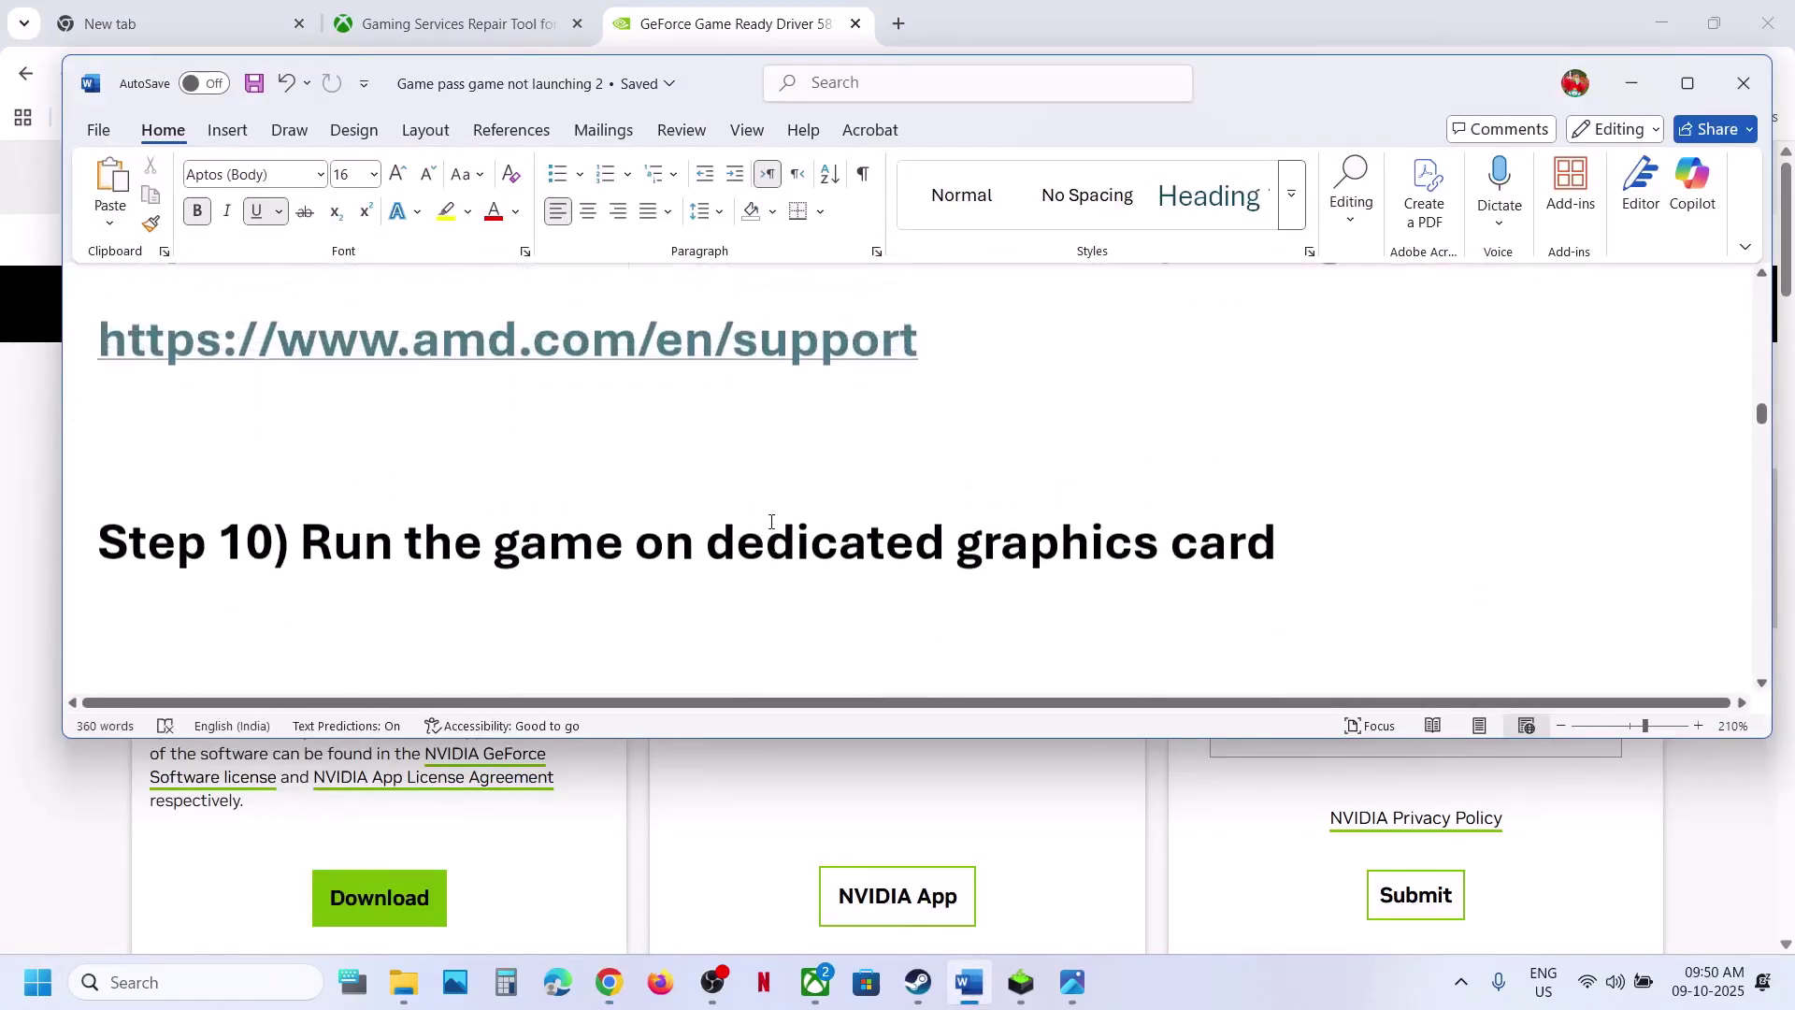
pyautogui.doubleClick(1019, 586)
pyautogui.hotkey('ctrl', 'c')
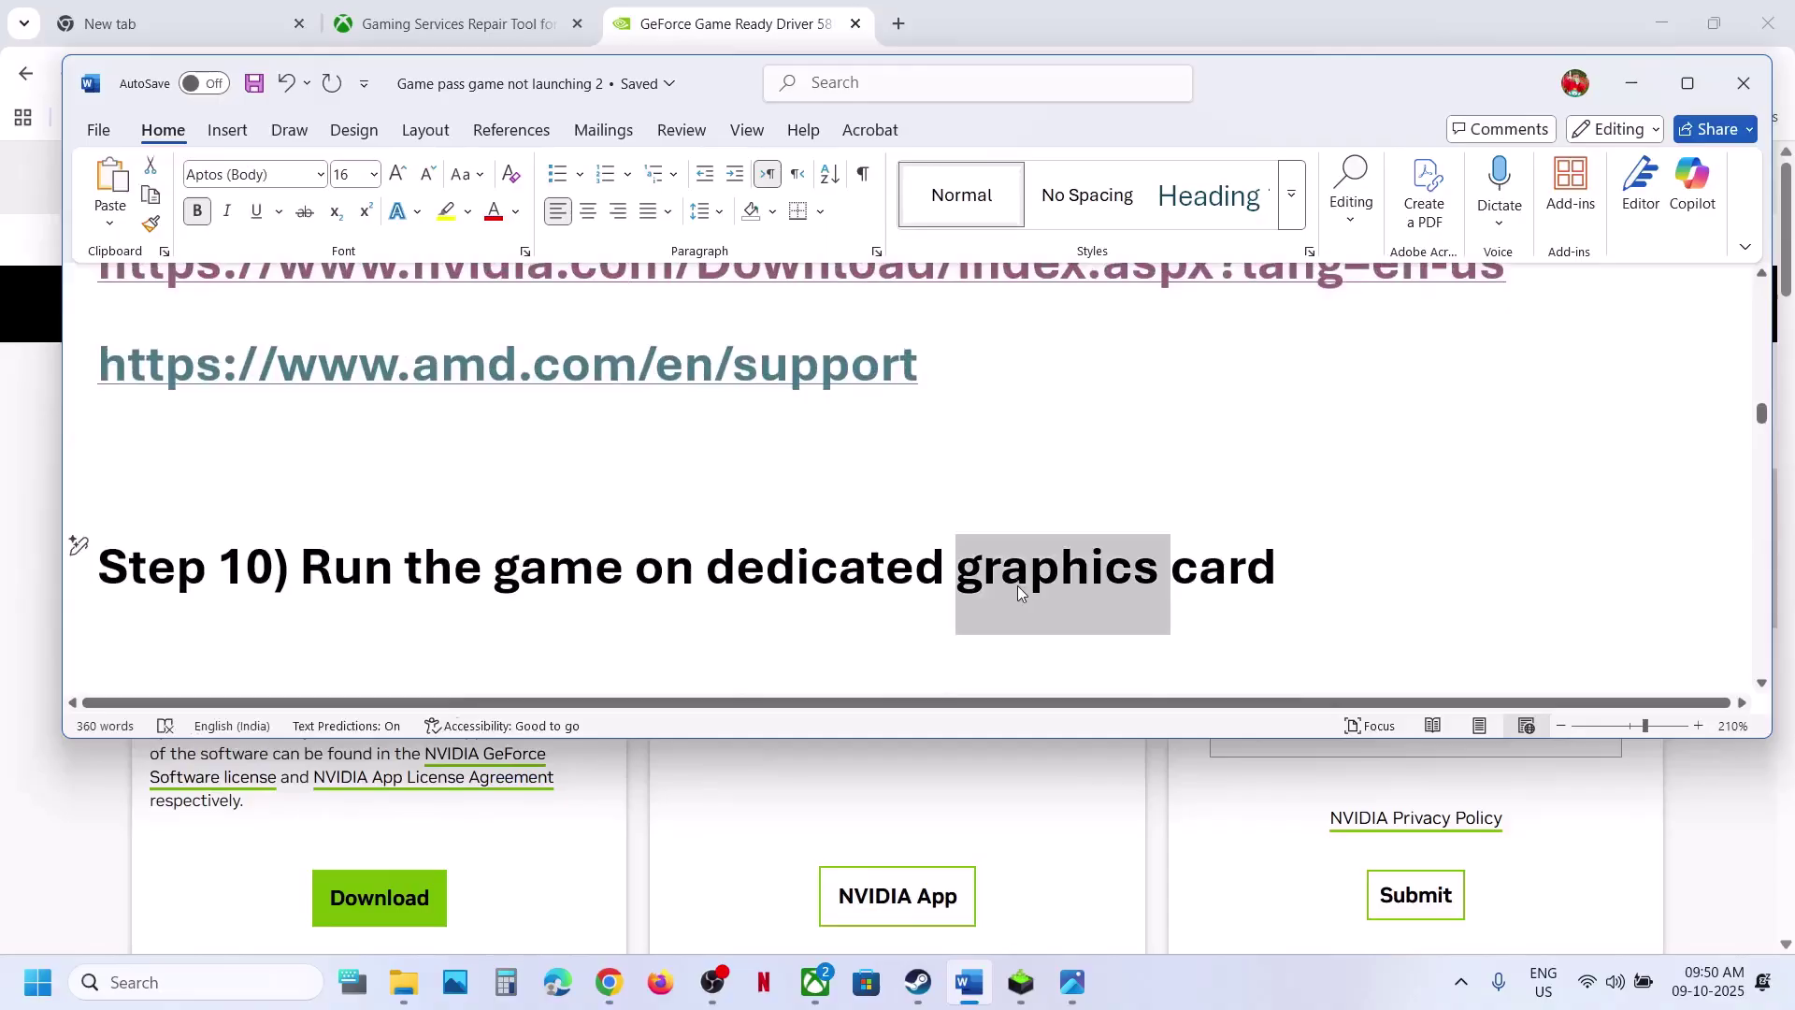
pyautogui.click(213, 981)
pyautogui.hotkey('ctrl', 'v')
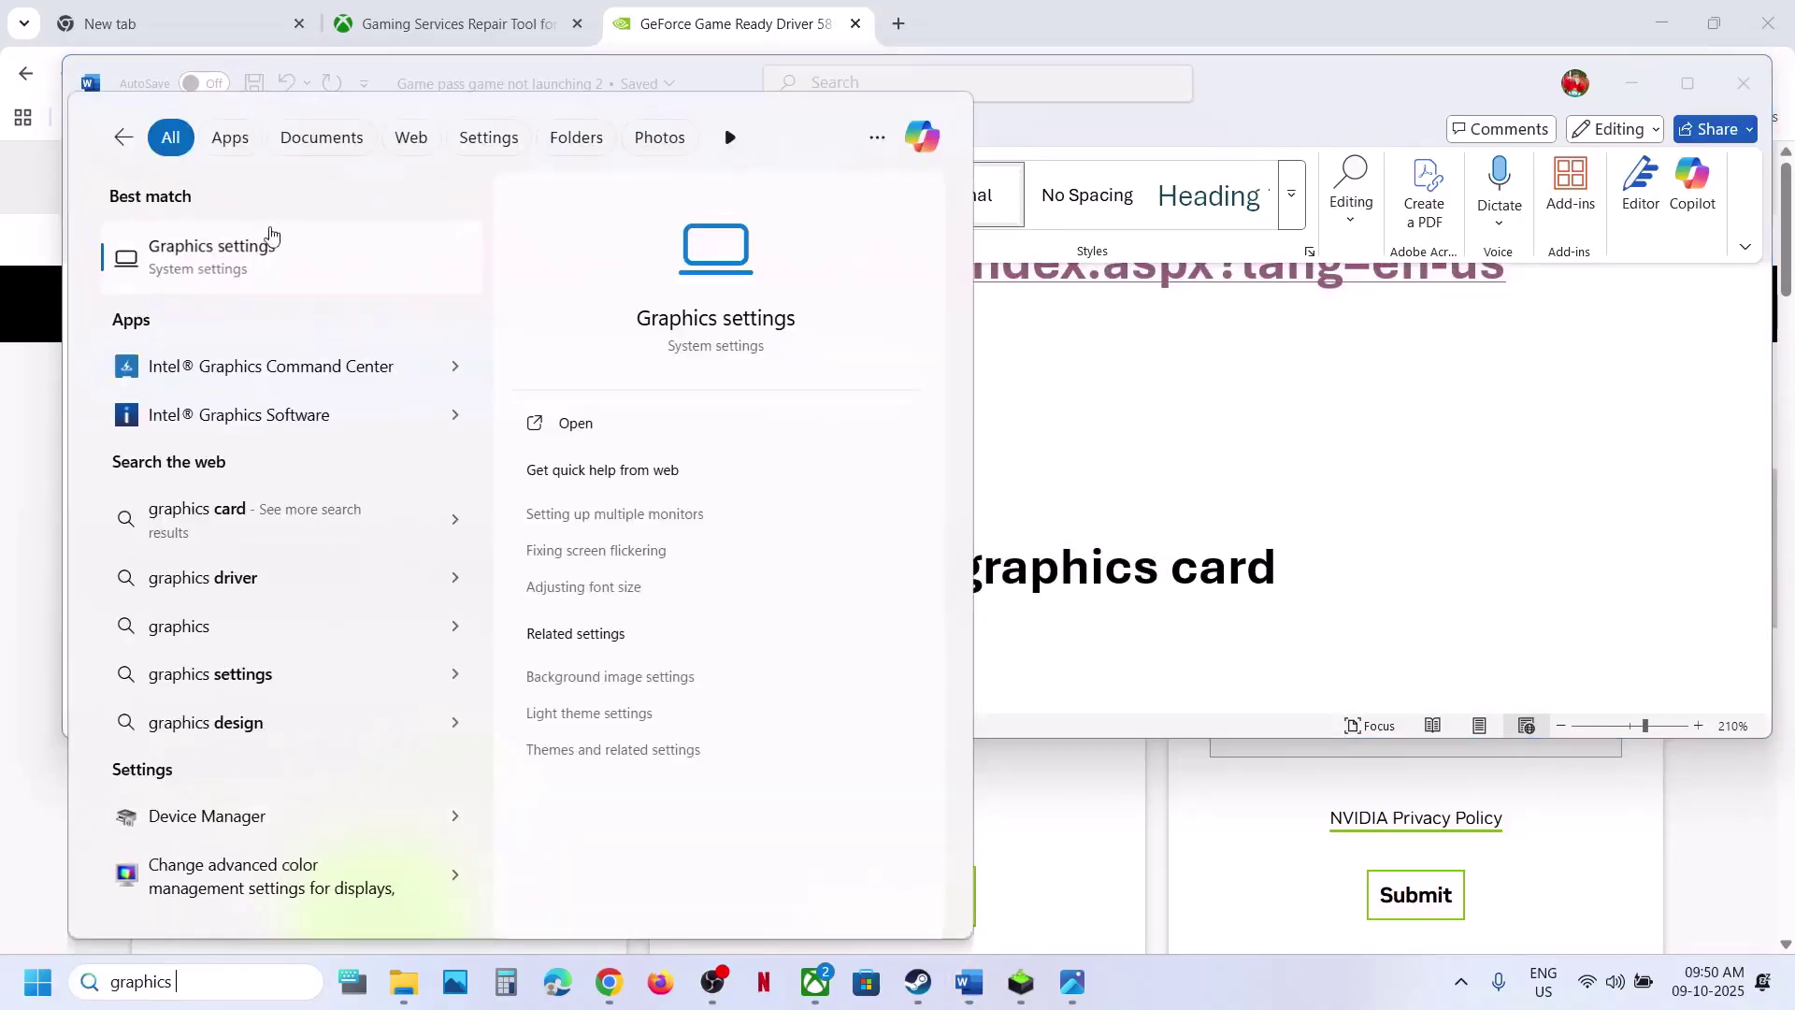
pyautogui.click(1294, 444)
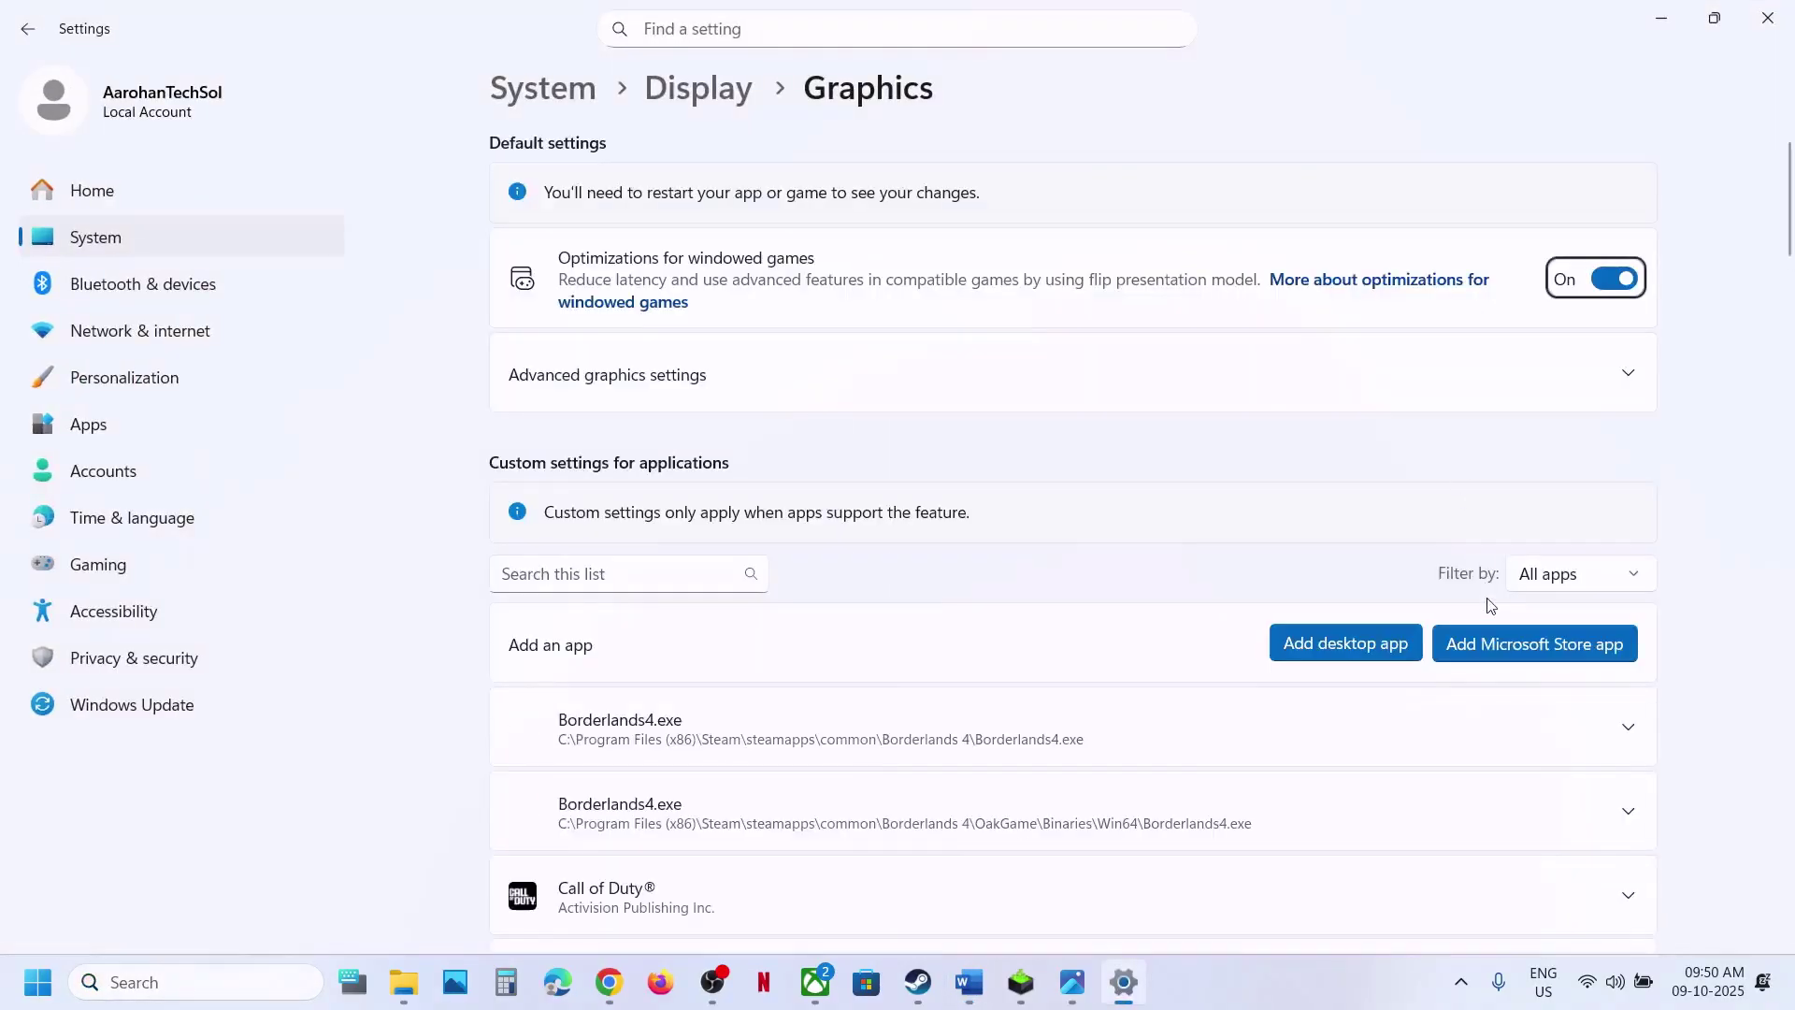
# Step: Add Hogwarts Legacy as a Microsoft Store app to the custom graphics settings list
pyautogui.click(1489, 643)
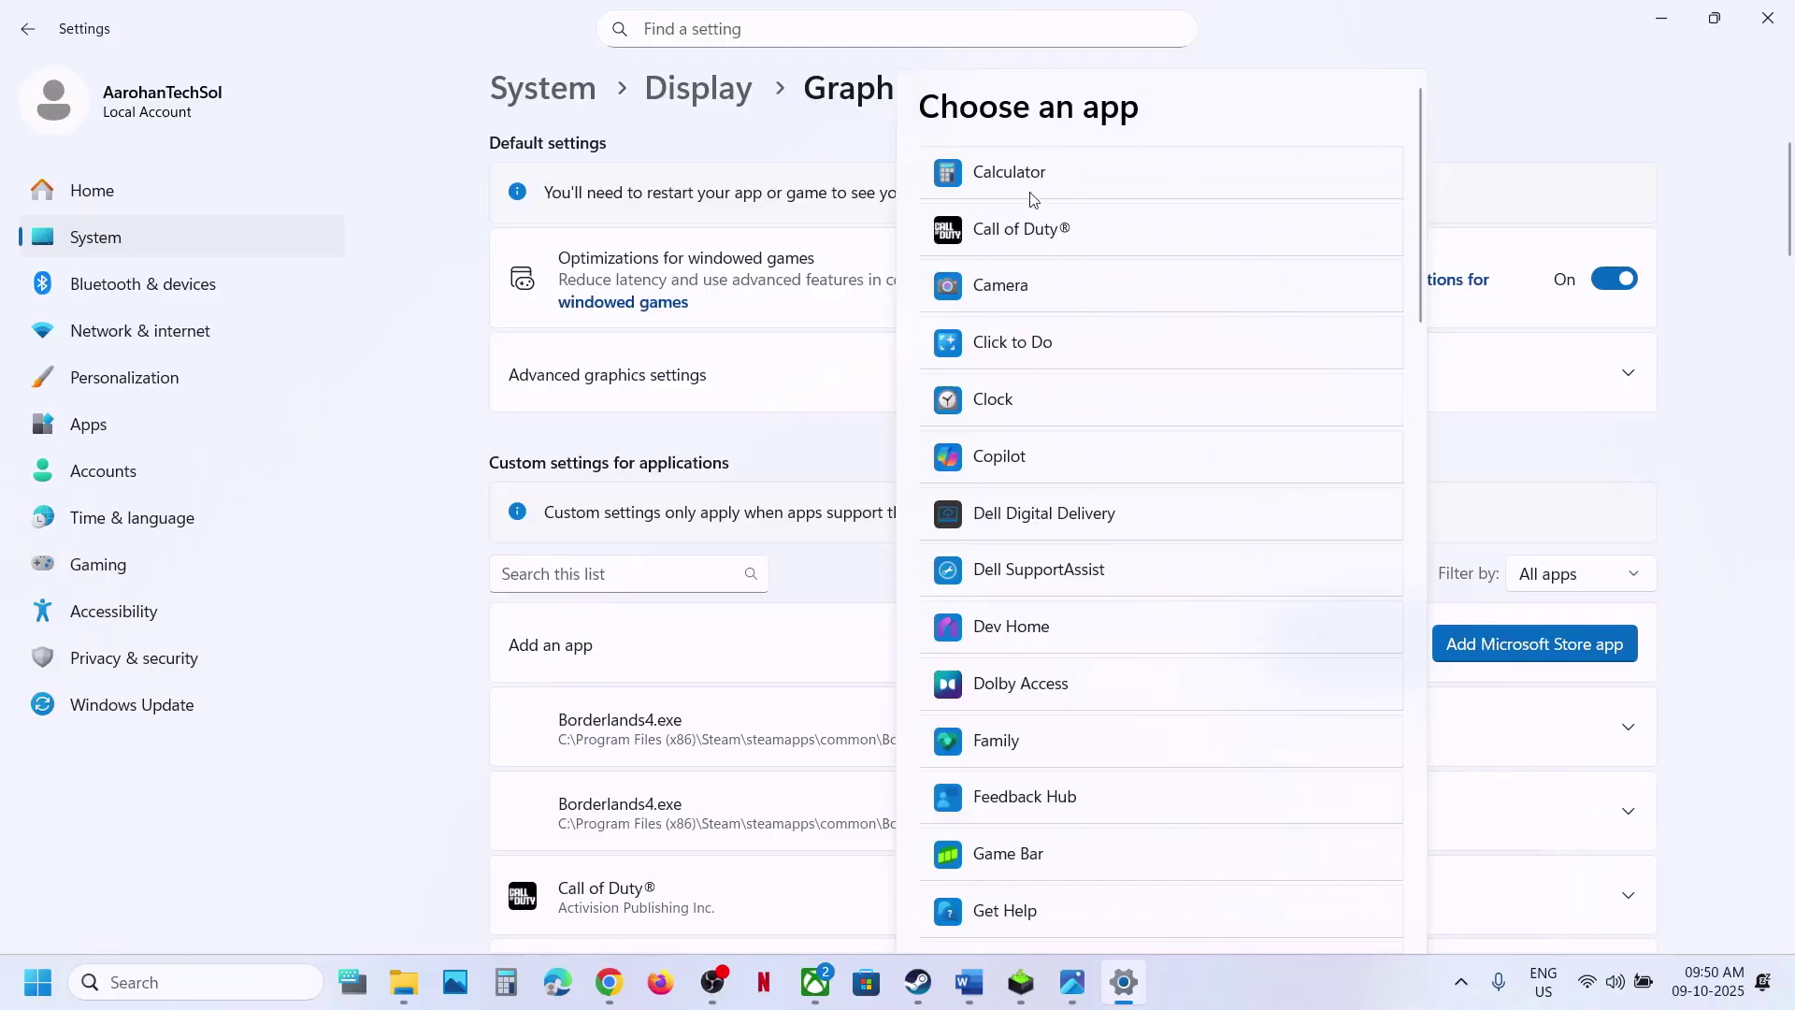
pyautogui.scroll(-5, 1083, 688)
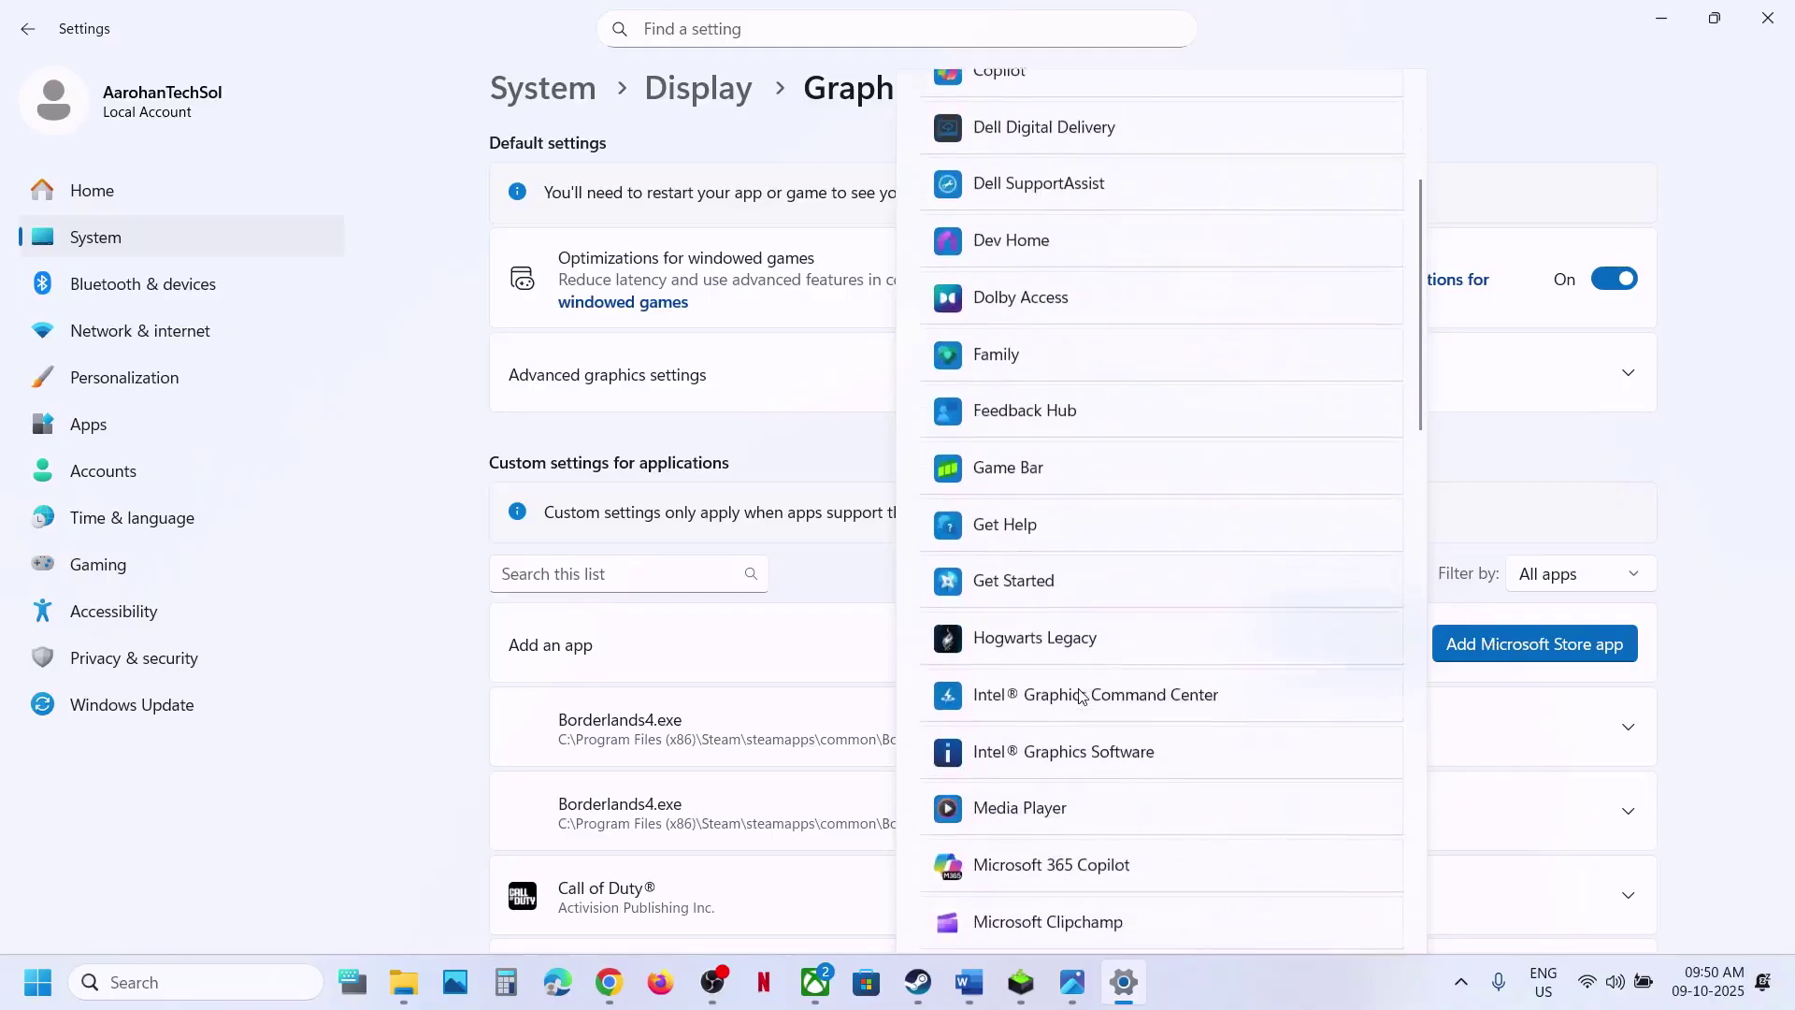
pyautogui.click(1034, 625)
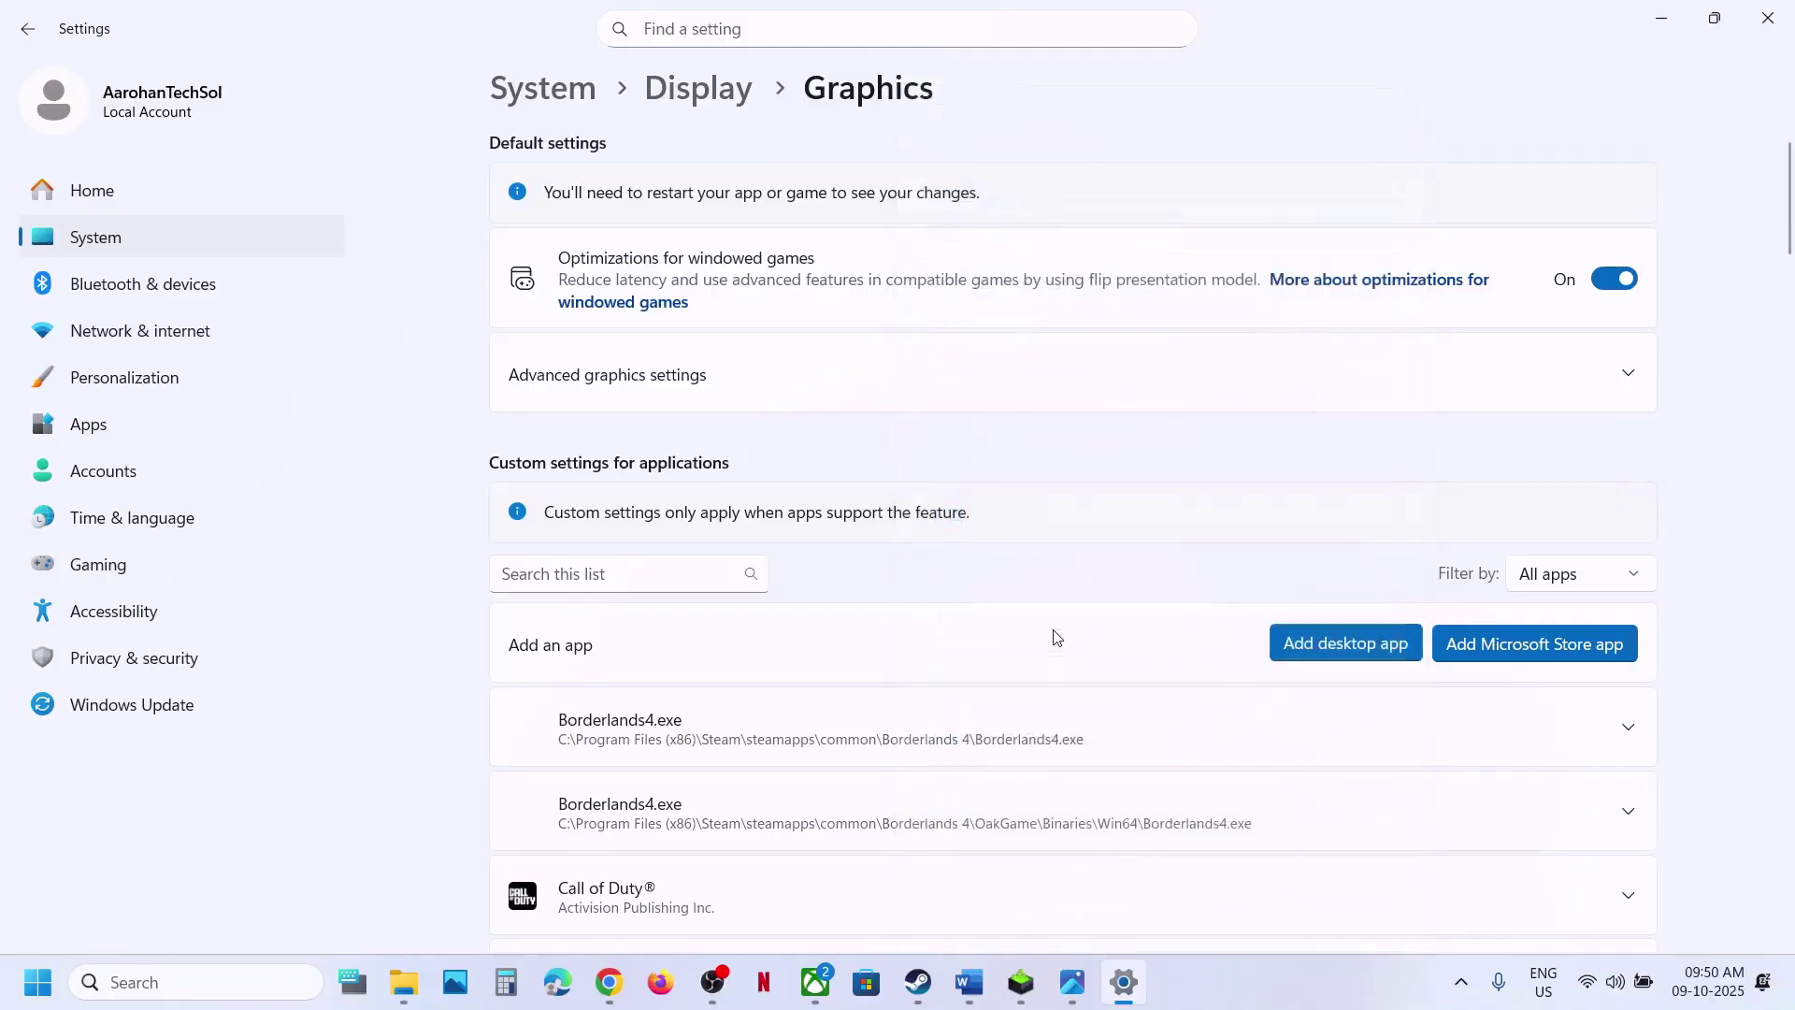
# Step: Set the Hogwarts Legacy Store app's GPU preference to High Performance (NVIDIA GeForce RTX 3050 Laptop GPU) and close Settings
pyautogui.scroll(-15, 1074, 667)
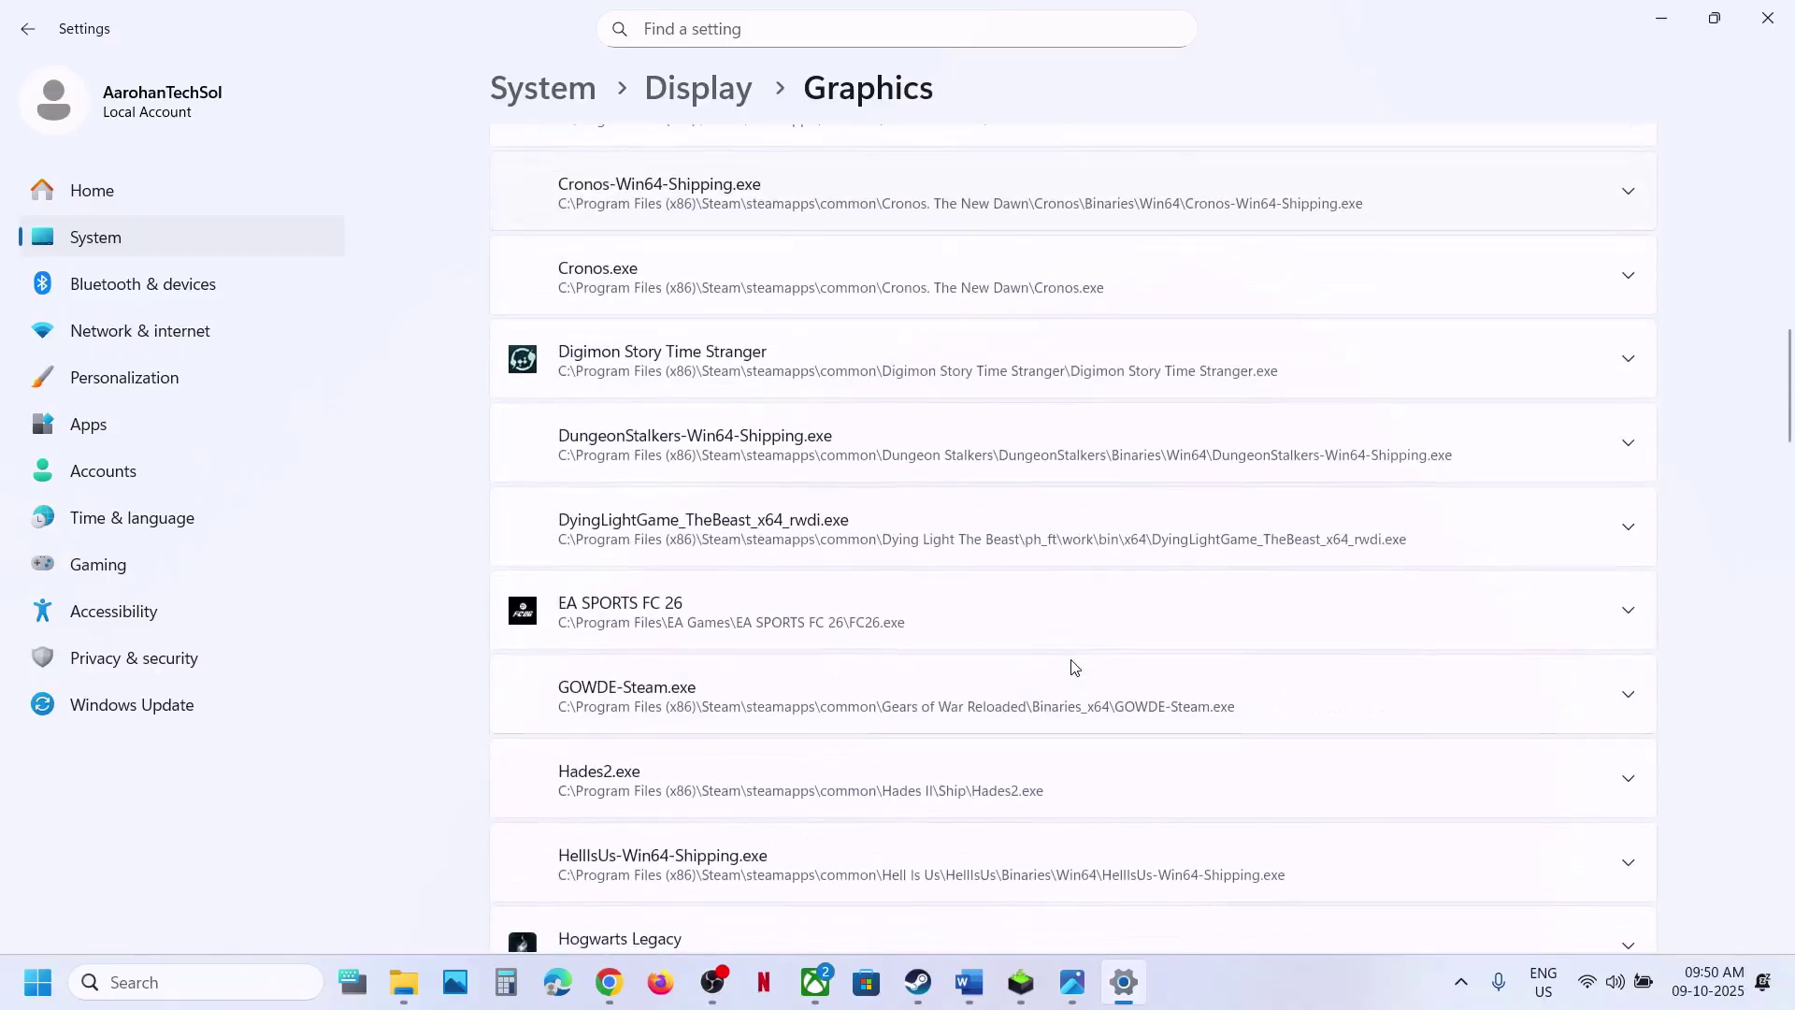
pyautogui.scroll(-3, 1074, 665)
pyautogui.scroll(1, 1075, 665)
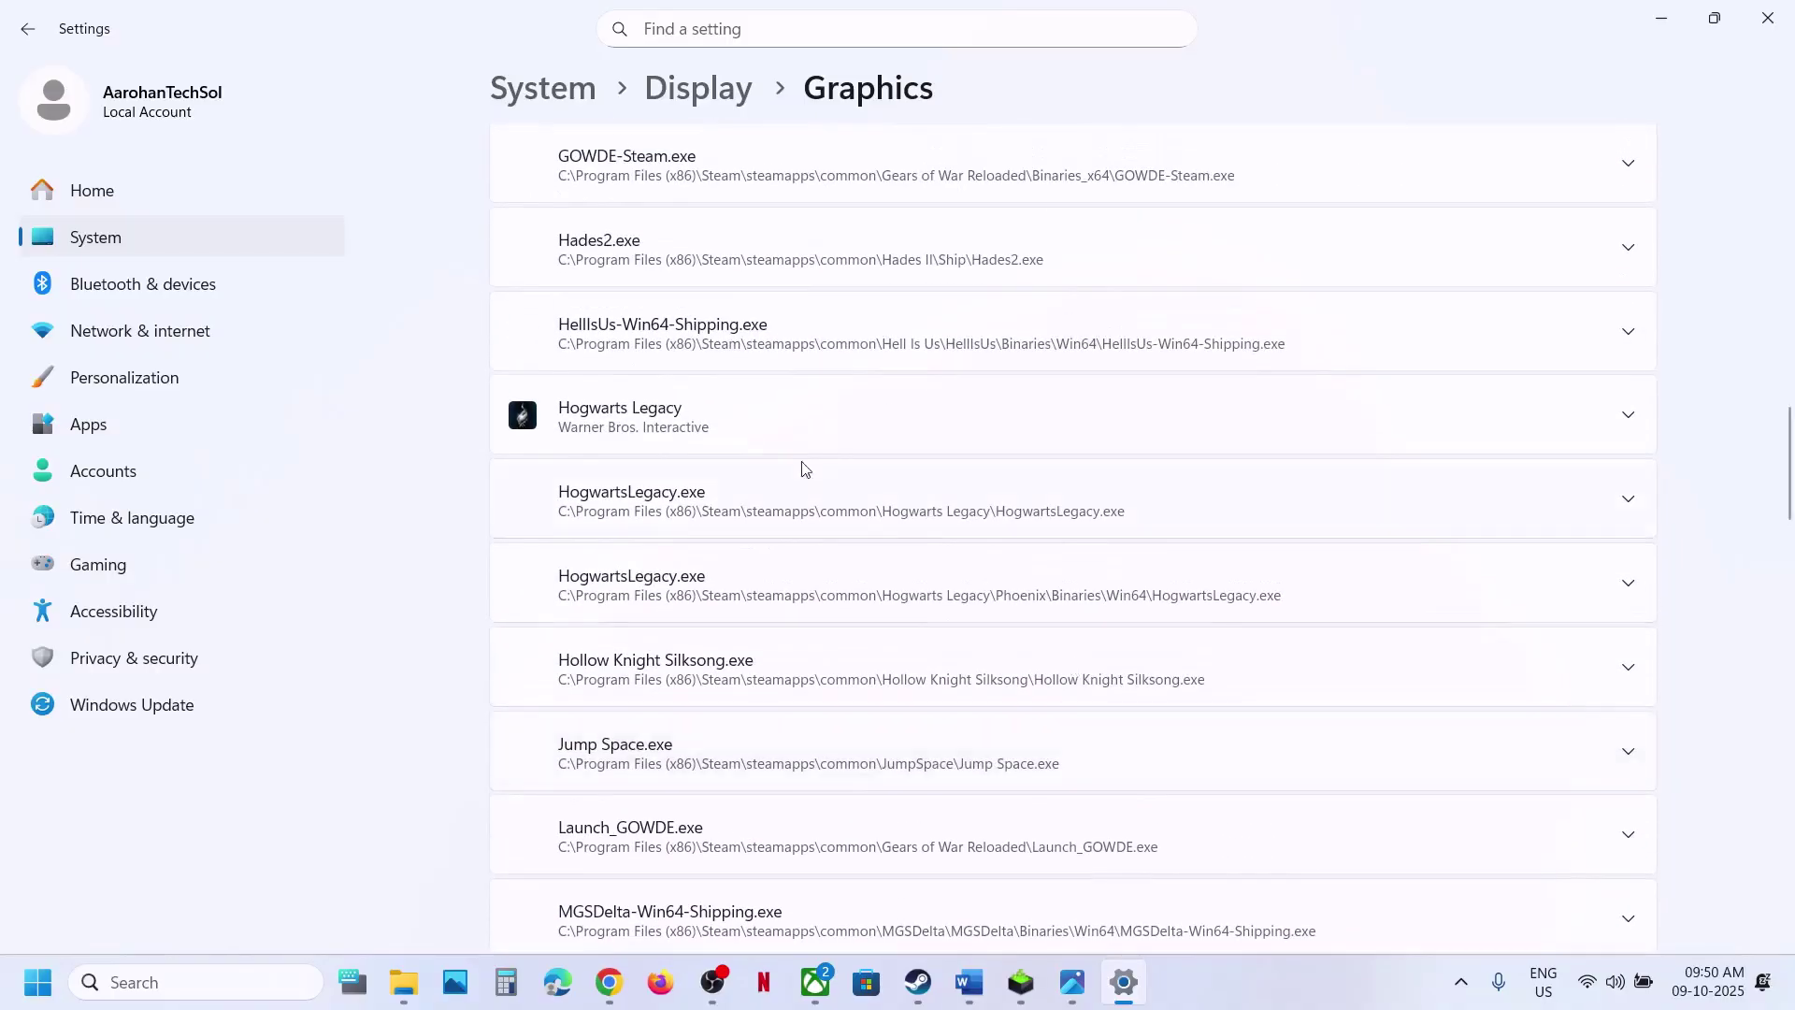
pyautogui.click(719, 425)
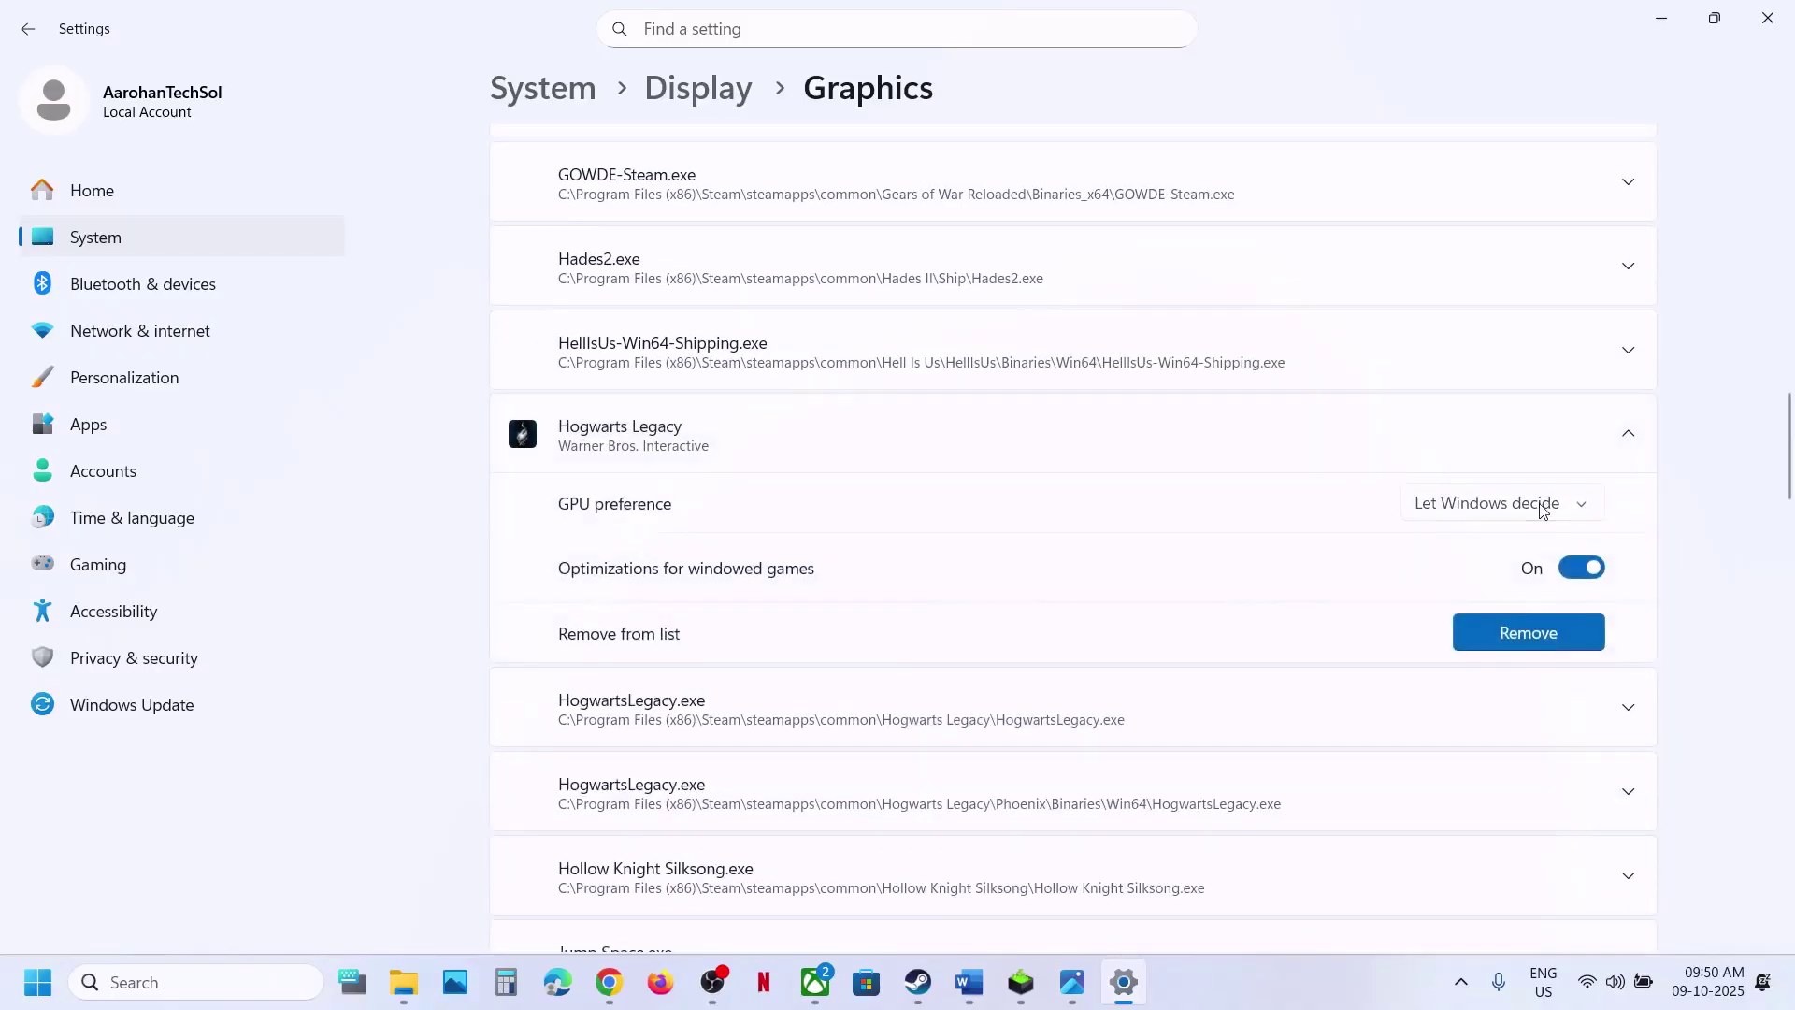
pyautogui.click(1546, 505)
pyautogui.click(1475, 594)
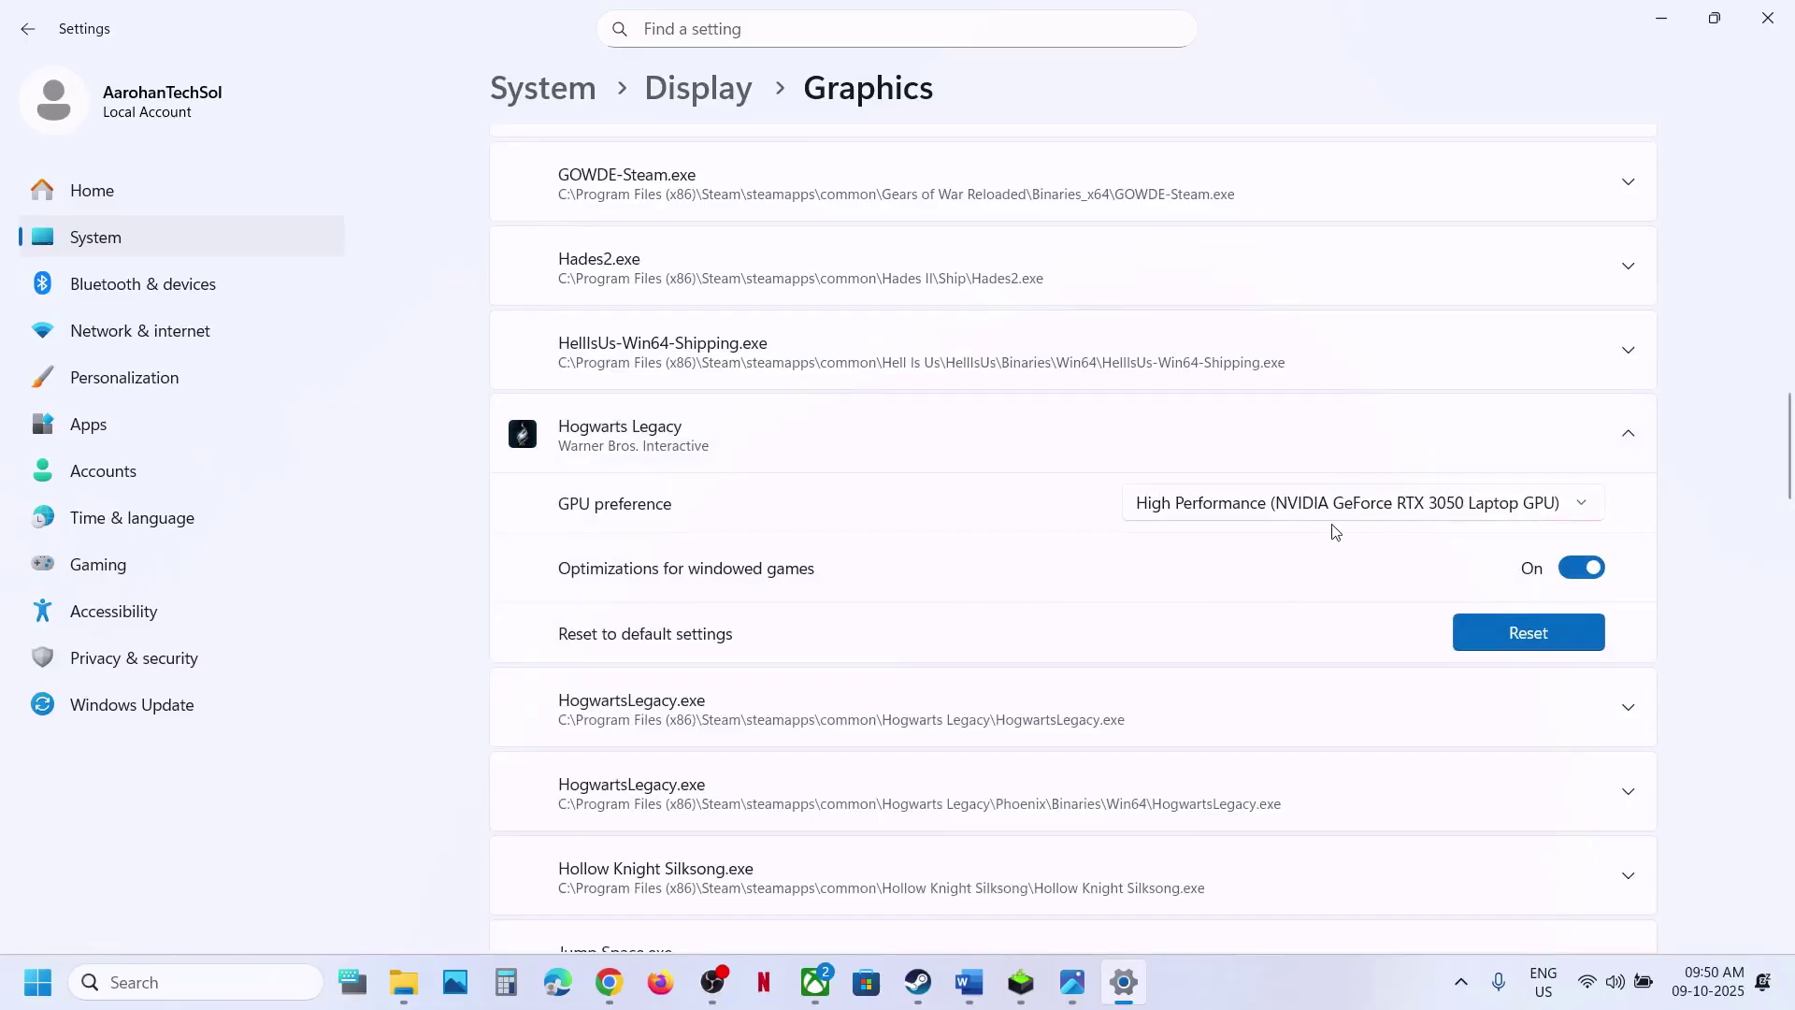
pyautogui.click(1787, 16)
# Step: View Step 11 in the Word document, return to the NVIDIA driver results in Chrome, and expand View More Versions
pyautogui.scroll(-3, 792, 631)
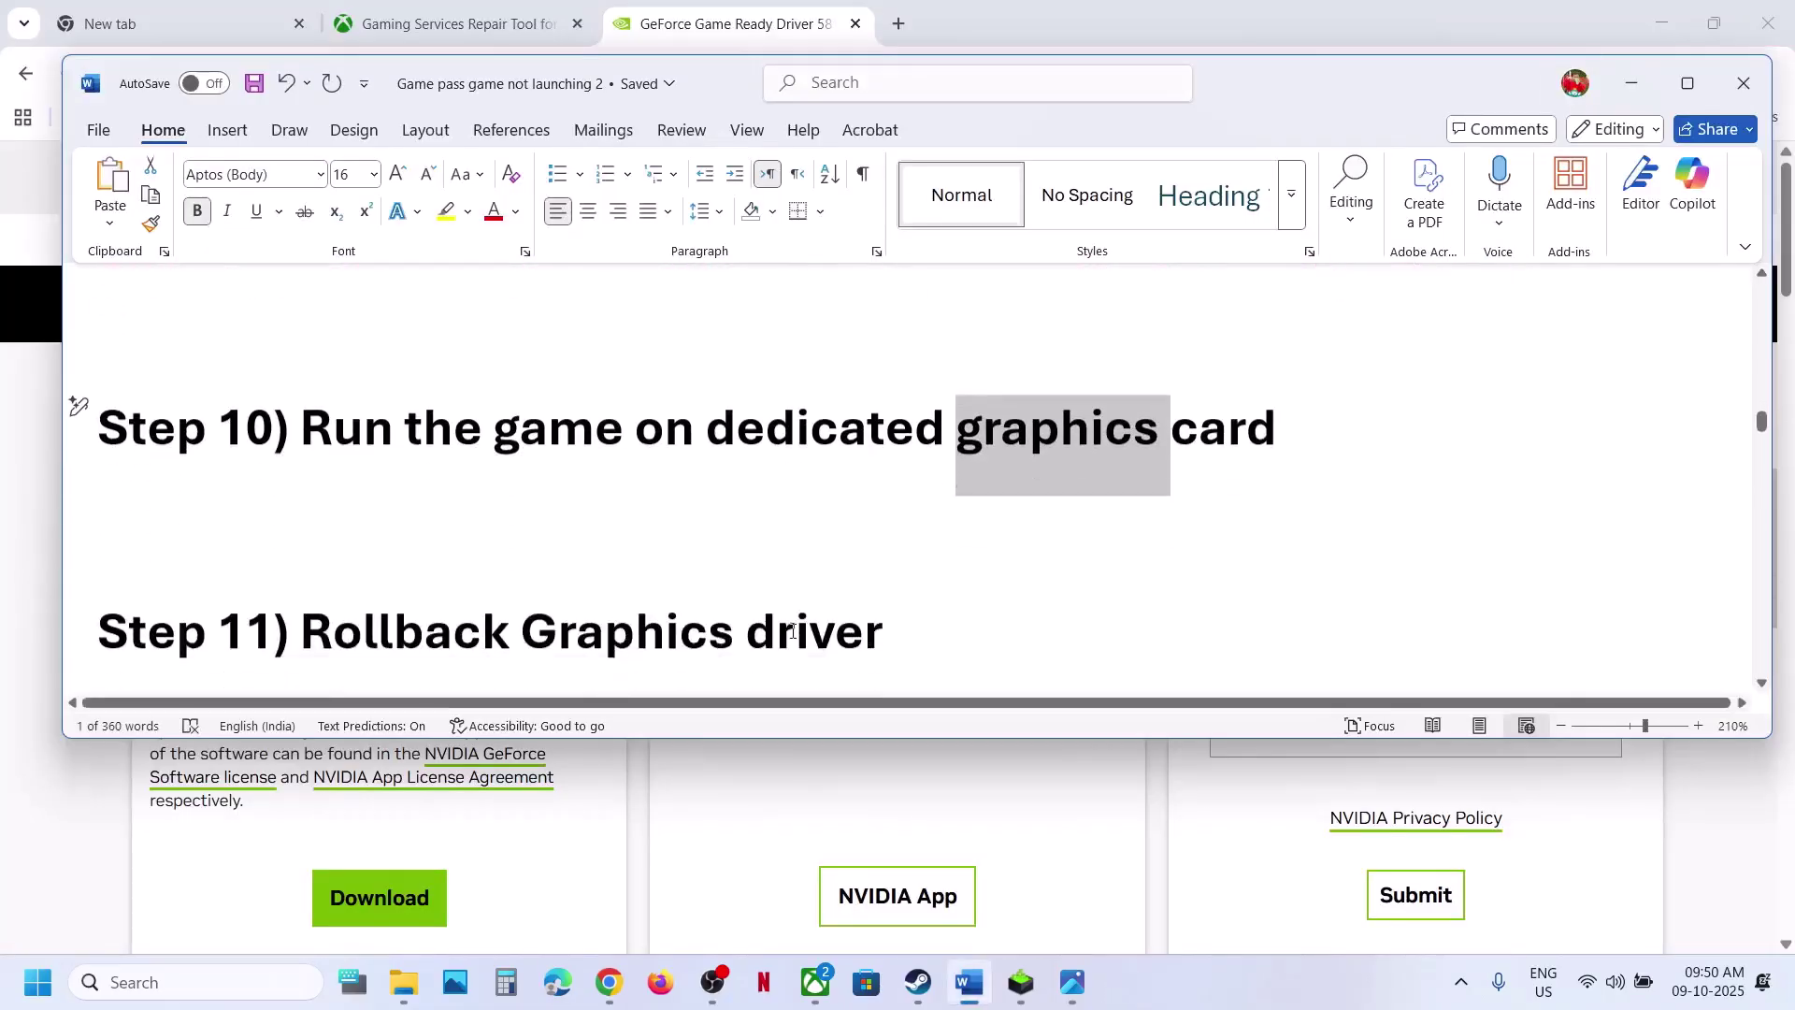
pyautogui.click(14, 868)
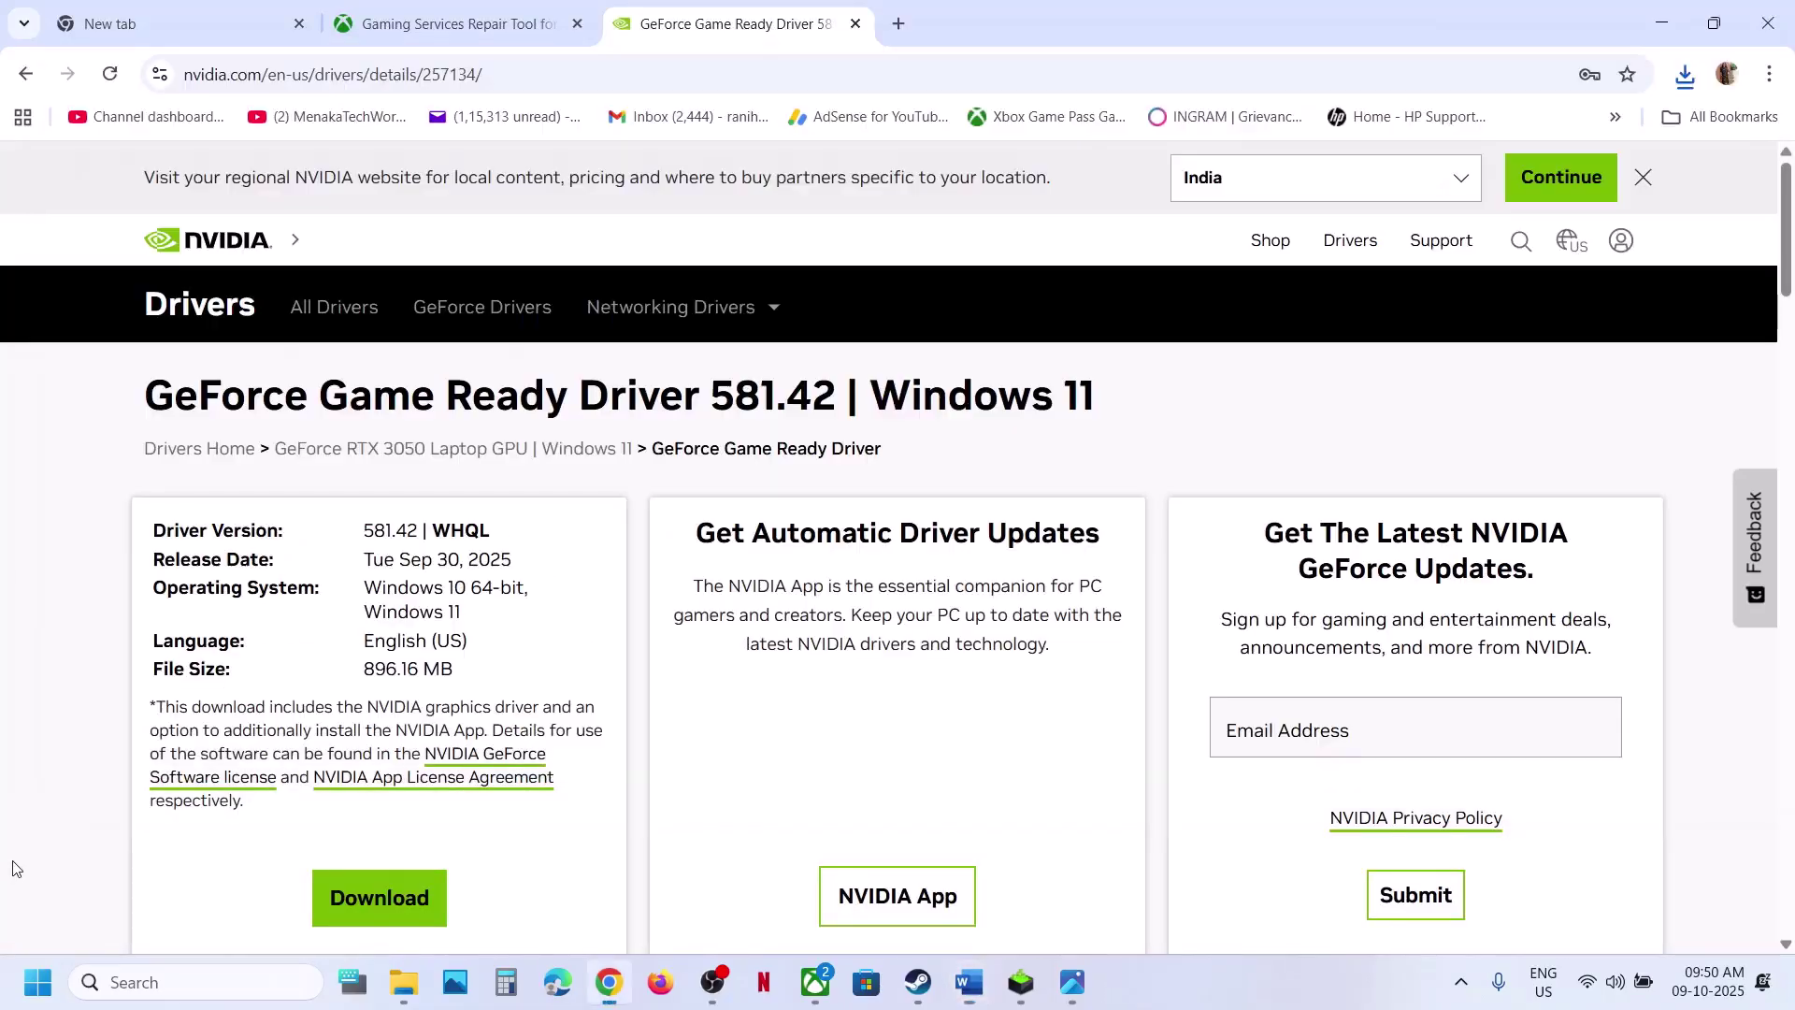
pyautogui.click(26, 74)
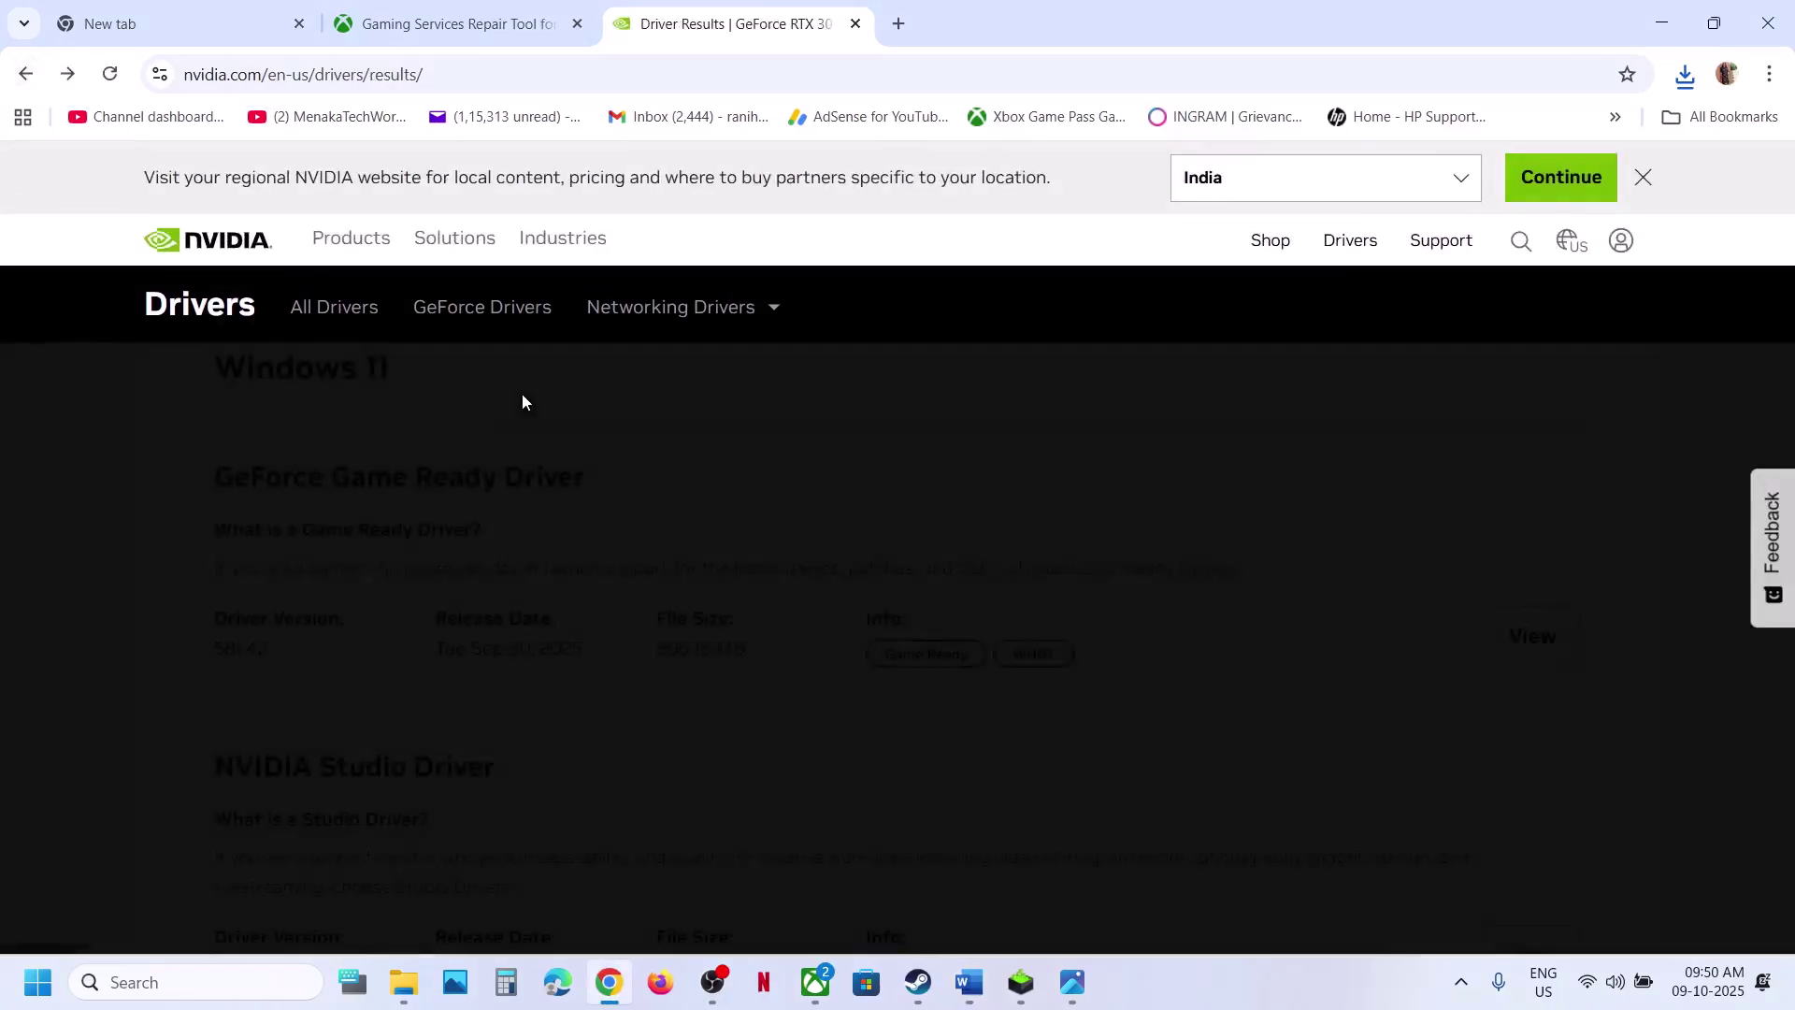
pyautogui.scroll(-5, 552, 495)
pyautogui.scroll(-1, 552, 495)
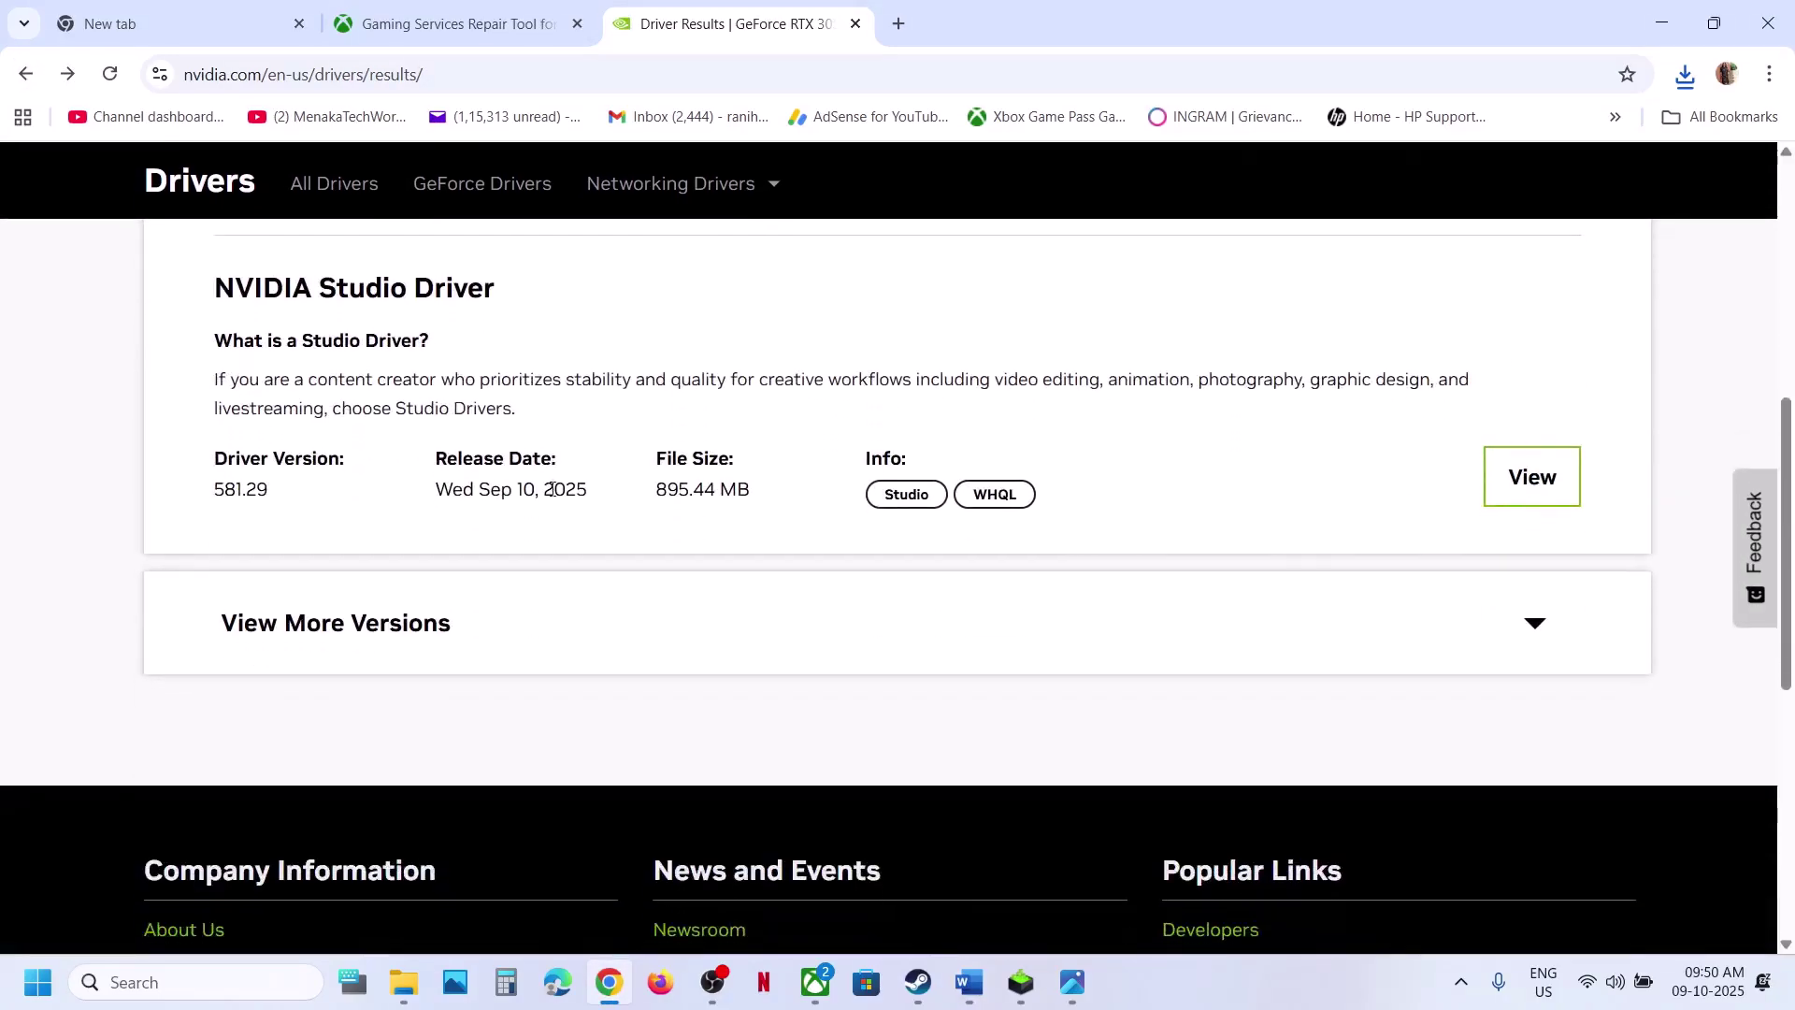
pyautogui.click(398, 634)
pyautogui.scroll(-3, 397, 634)
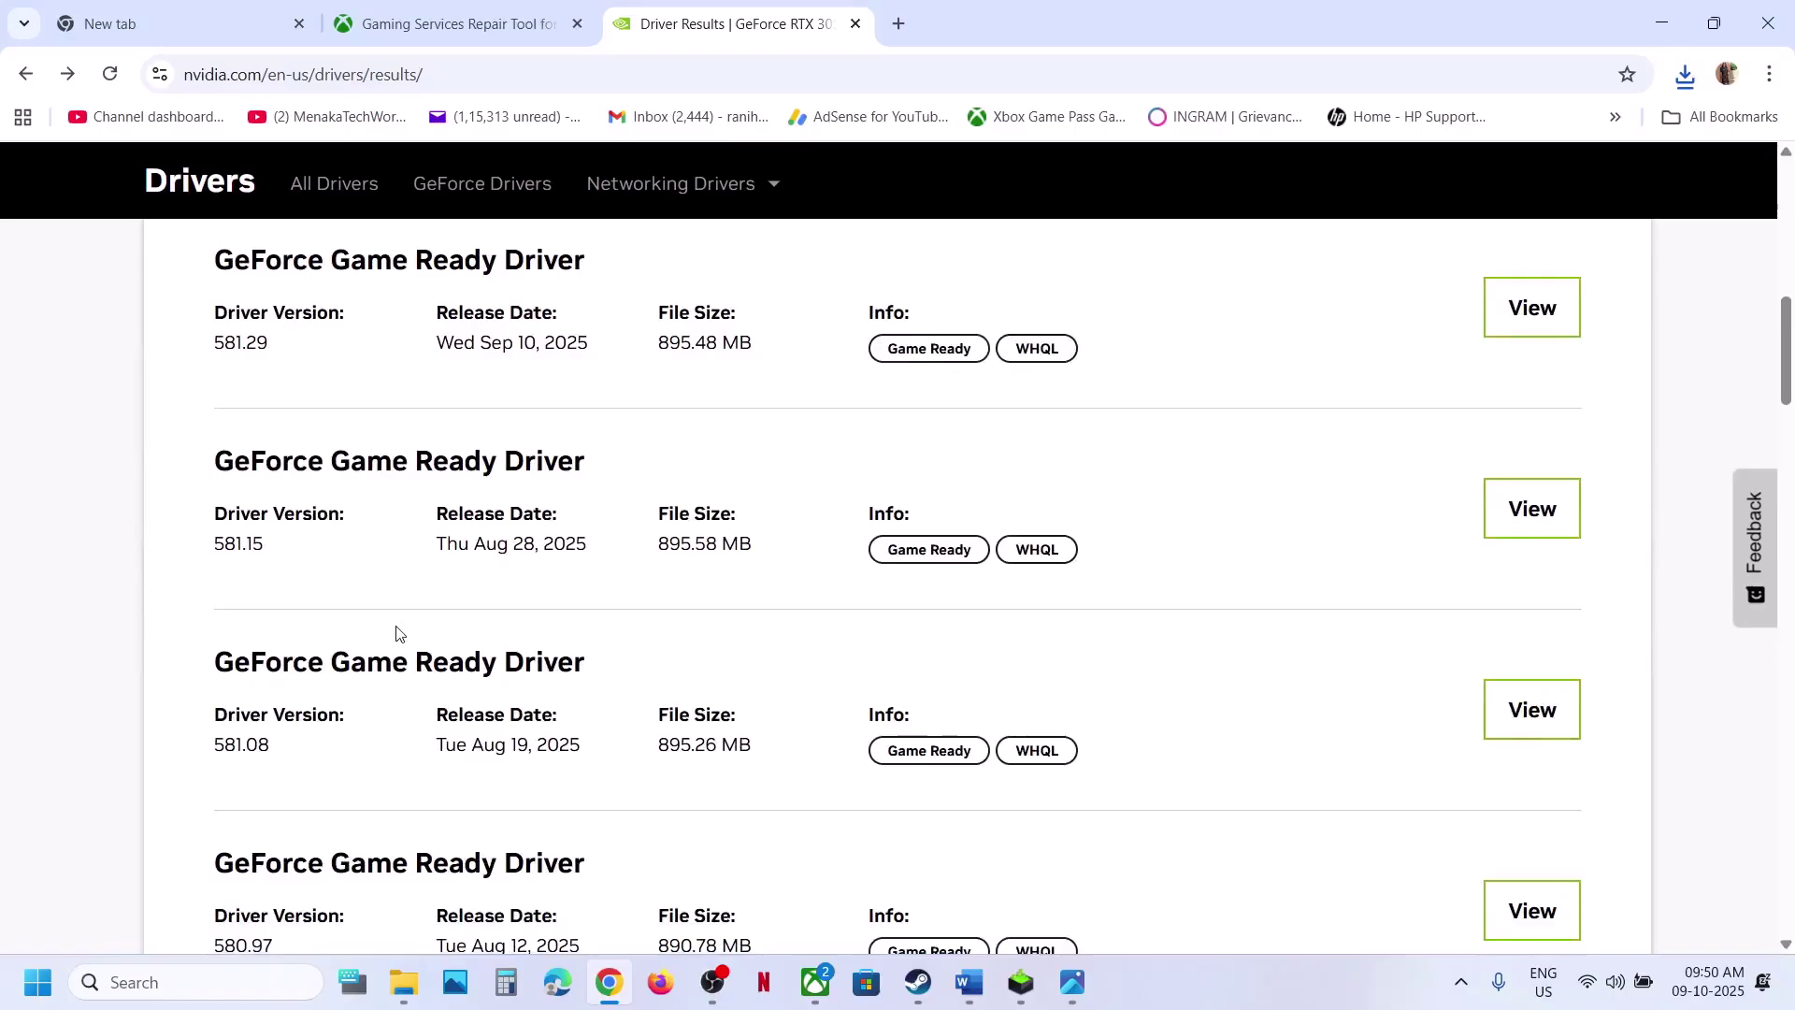
# Step: Highlight the older GeForce Game Ready Driver versions 581.29, 581.15 and 581.08 as rollback candidates
pyautogui.moveTo(210, 353); pyautogui.dragTo(259, 346)
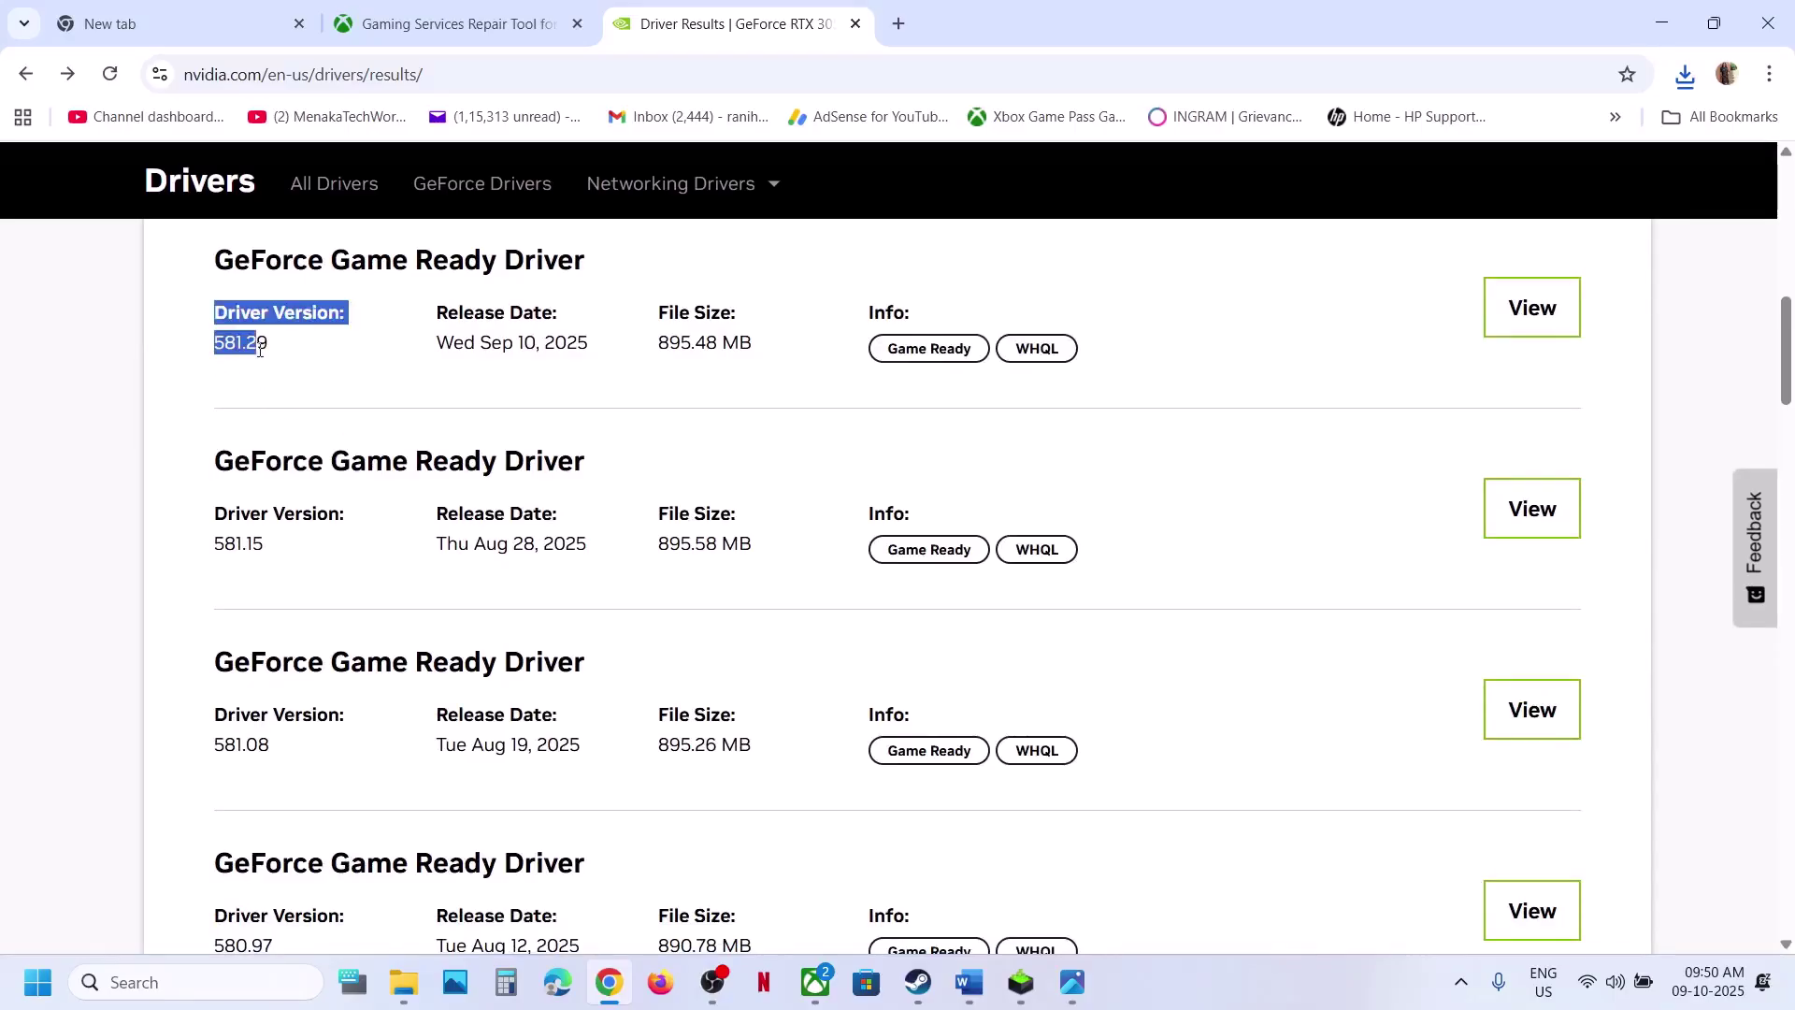
pyautogui.moveTo(206, 562); pyautogui.dragTo(267, 557)
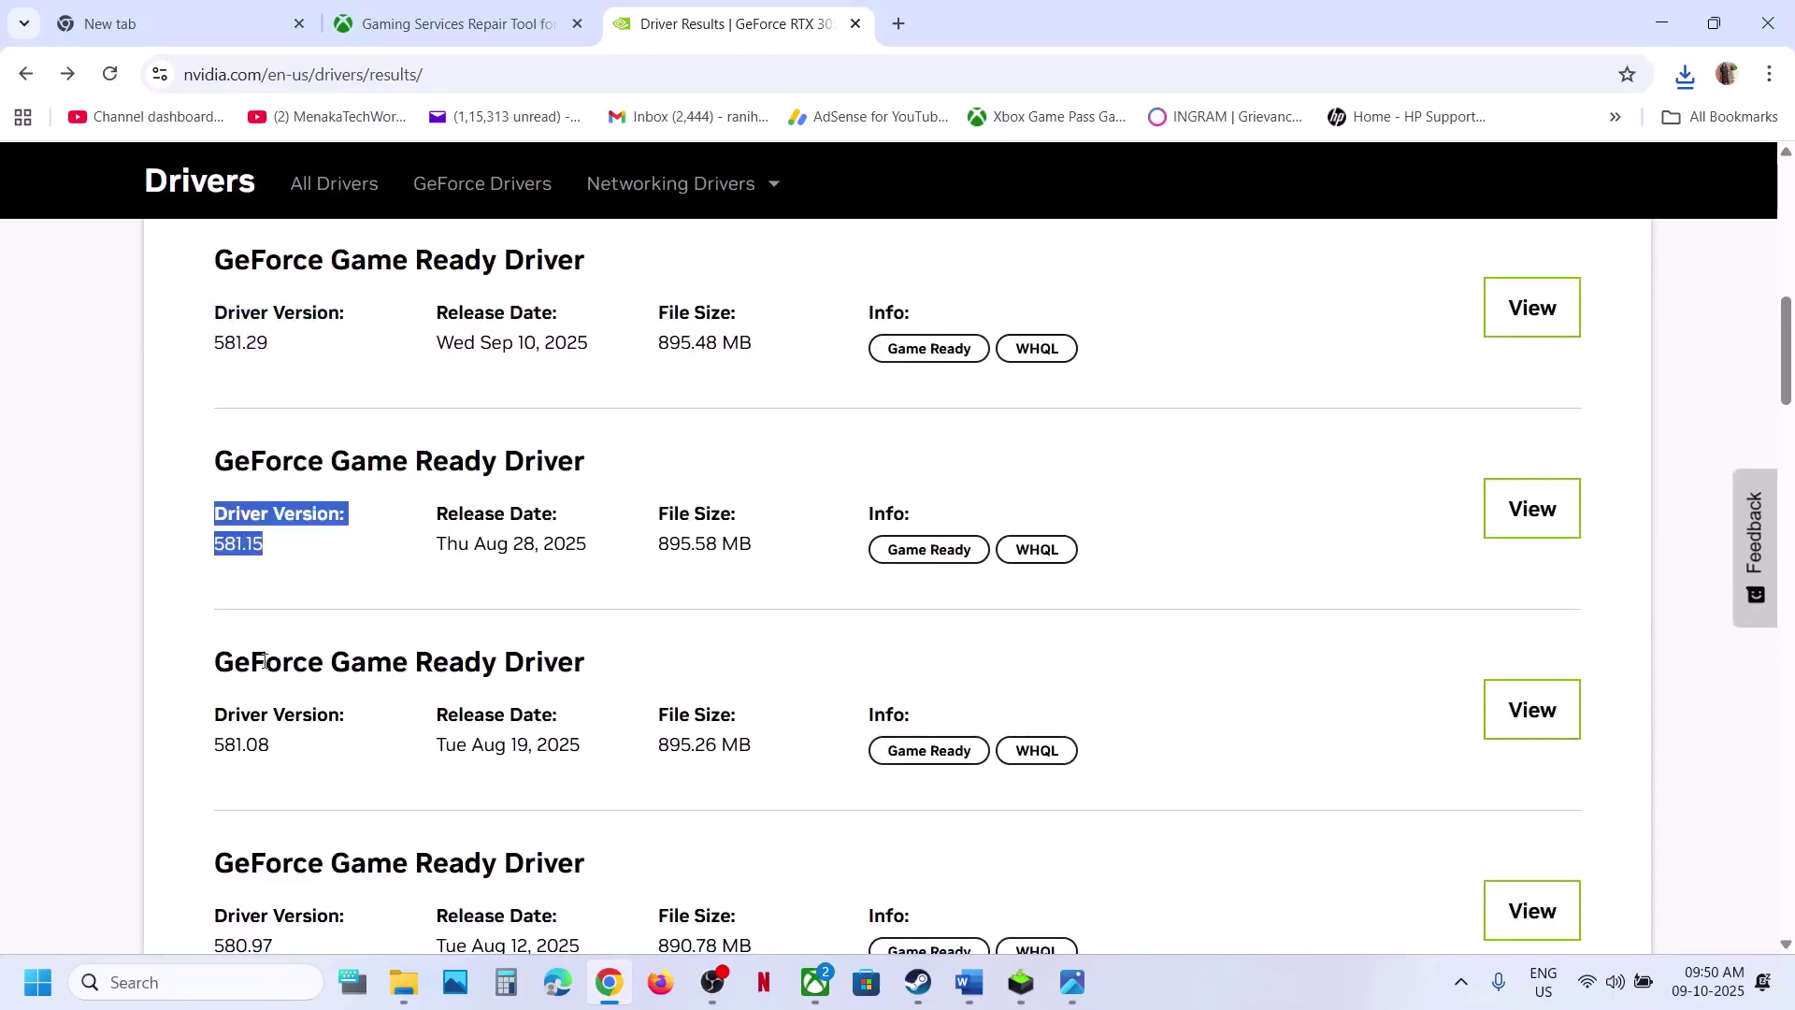
pyautogui.moveTo(206, 754); pyautogui.dragTo(282, 753)
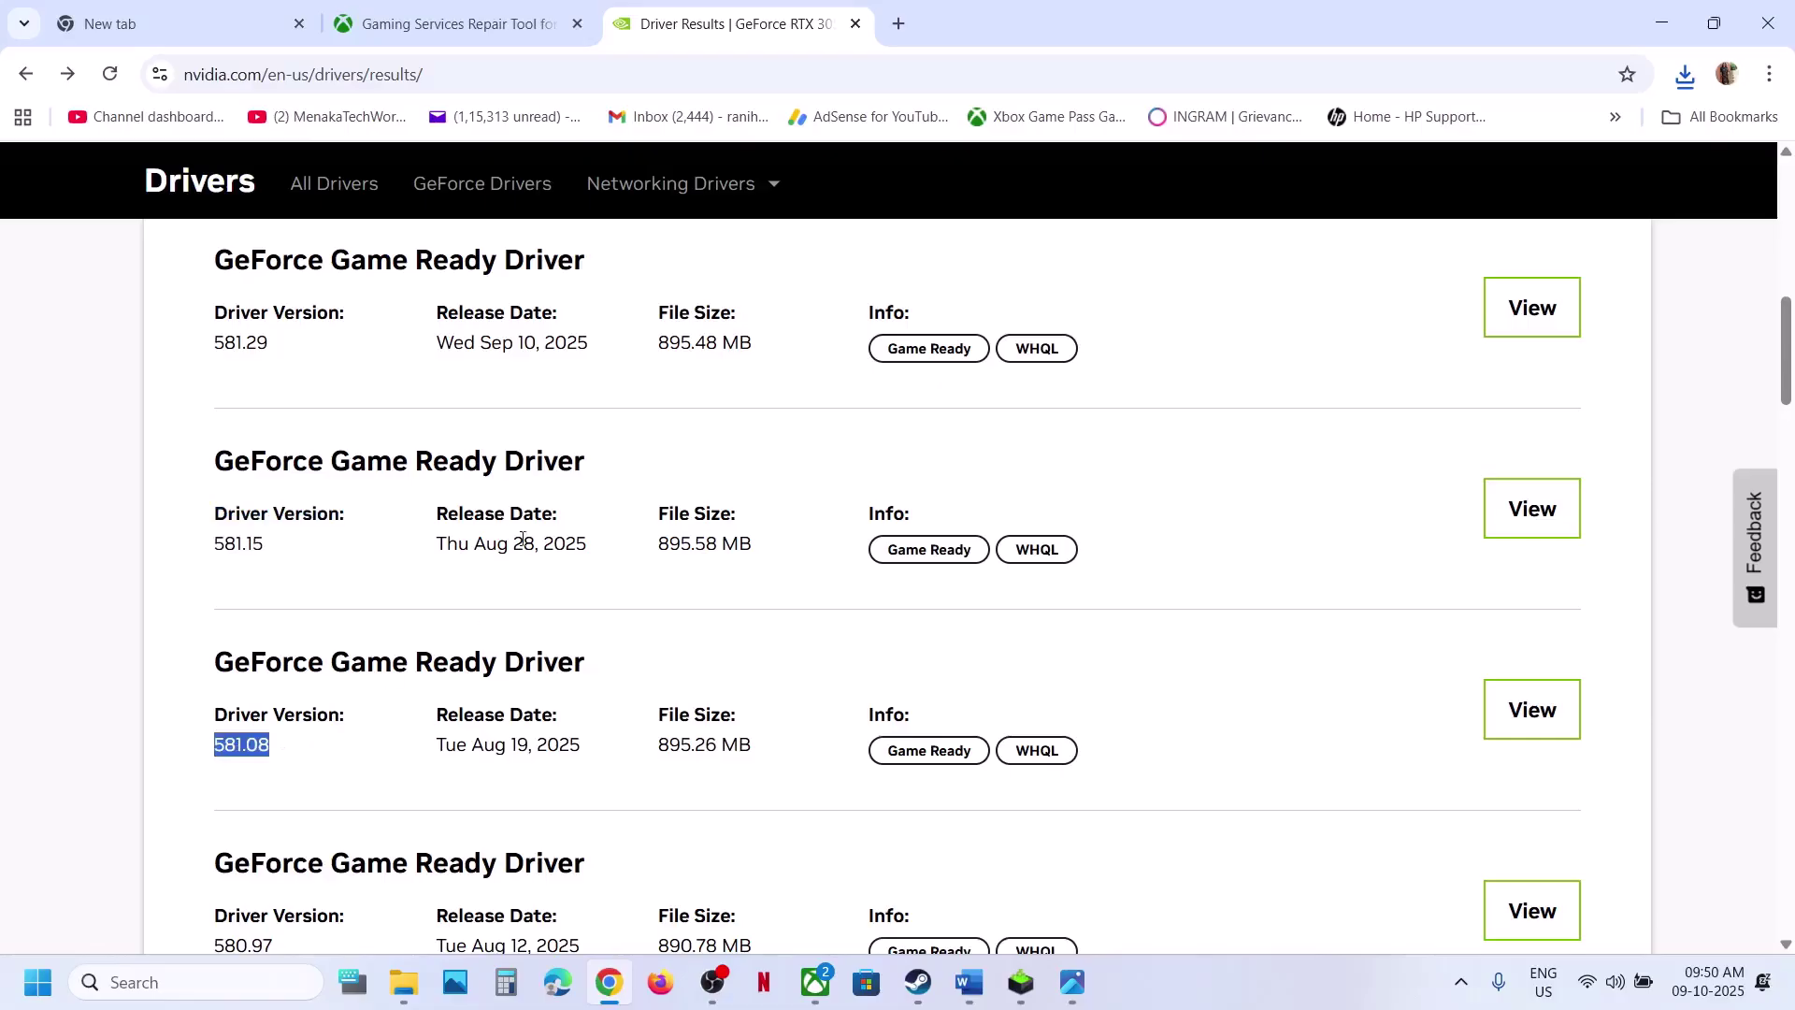
# Step: Review the clean installation option in the NVIDIA Installer, return to the driver results, and view Step 13 in the Word document
pyautogui.moveTo(929, 749)
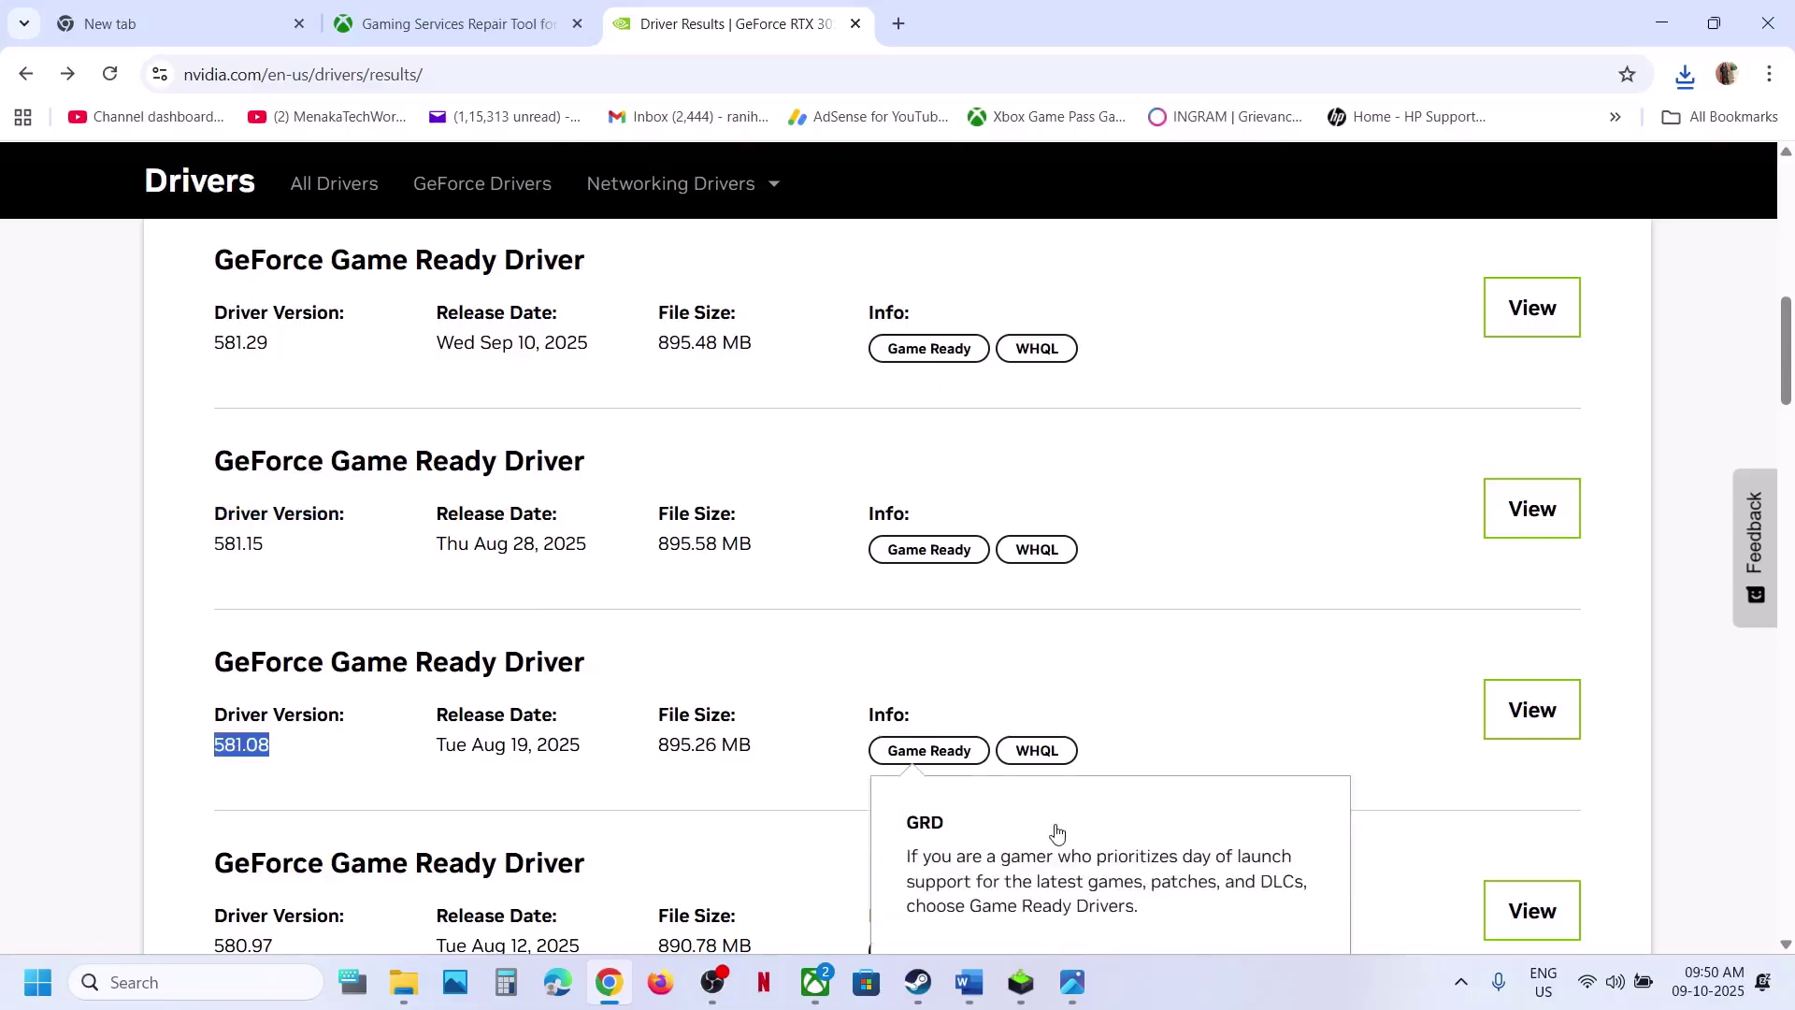
pyautogui.click(1021, 981)
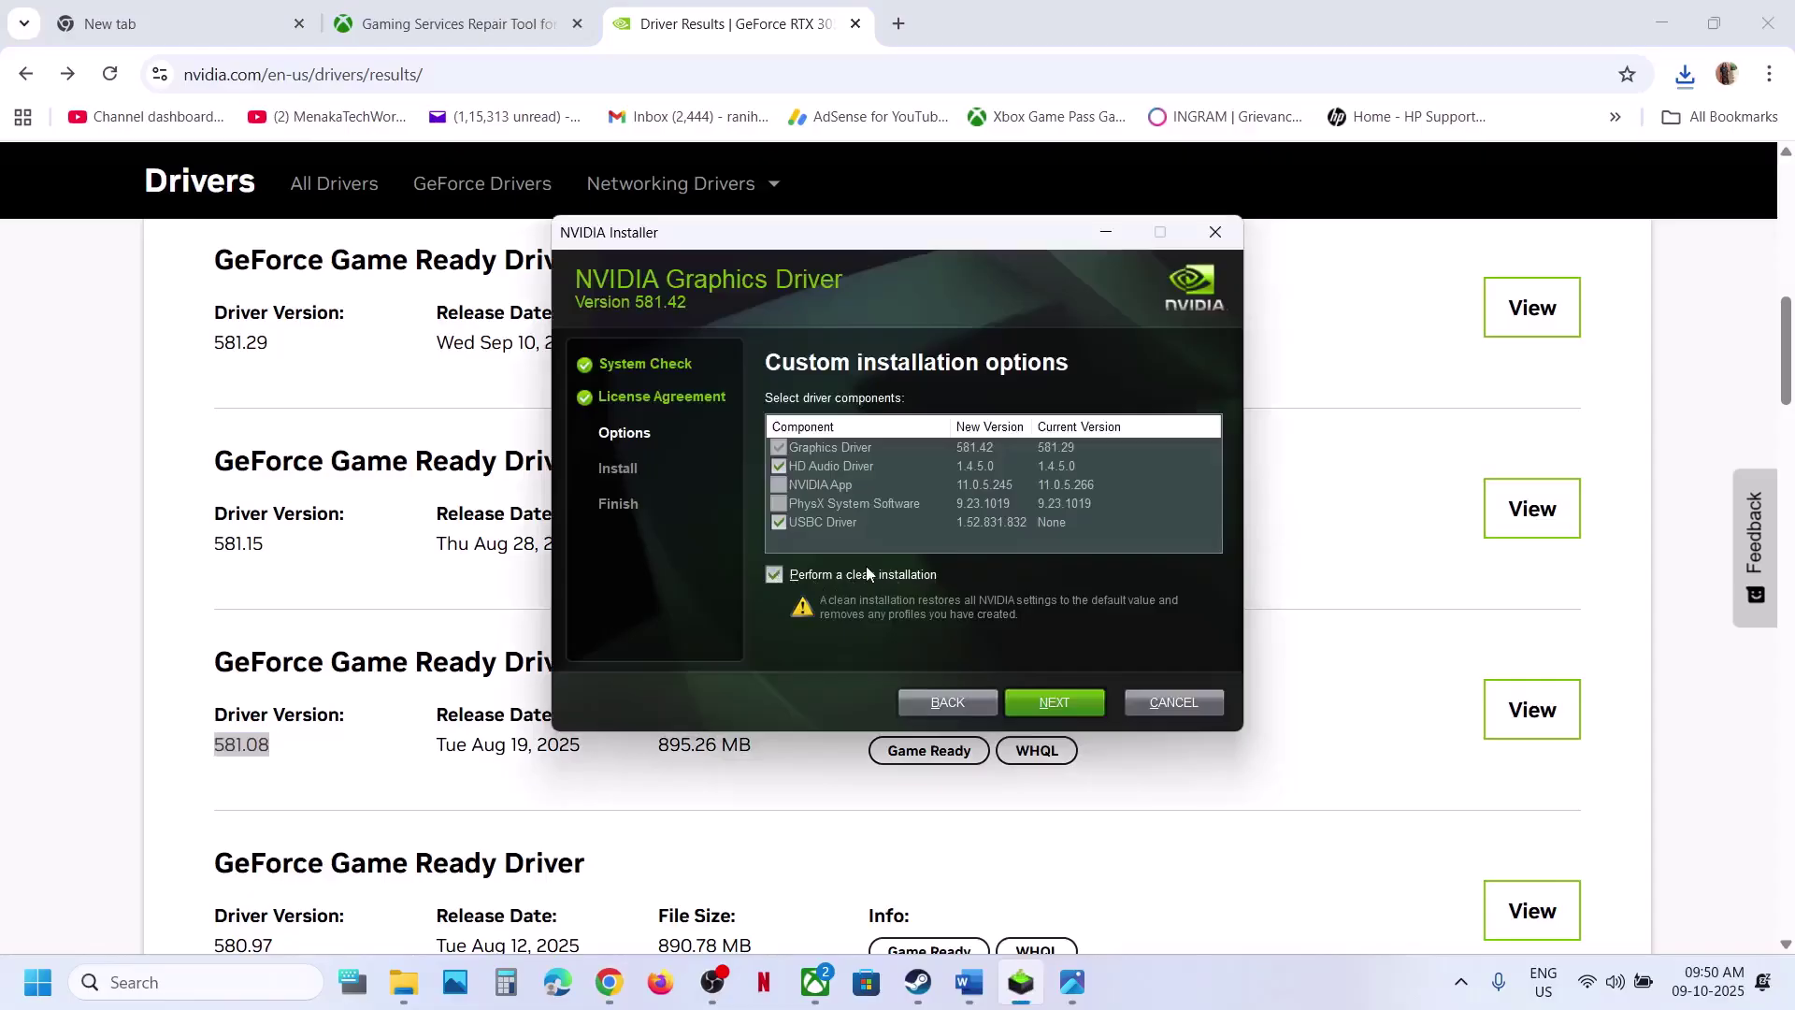
pyautogui.click(55, 781)
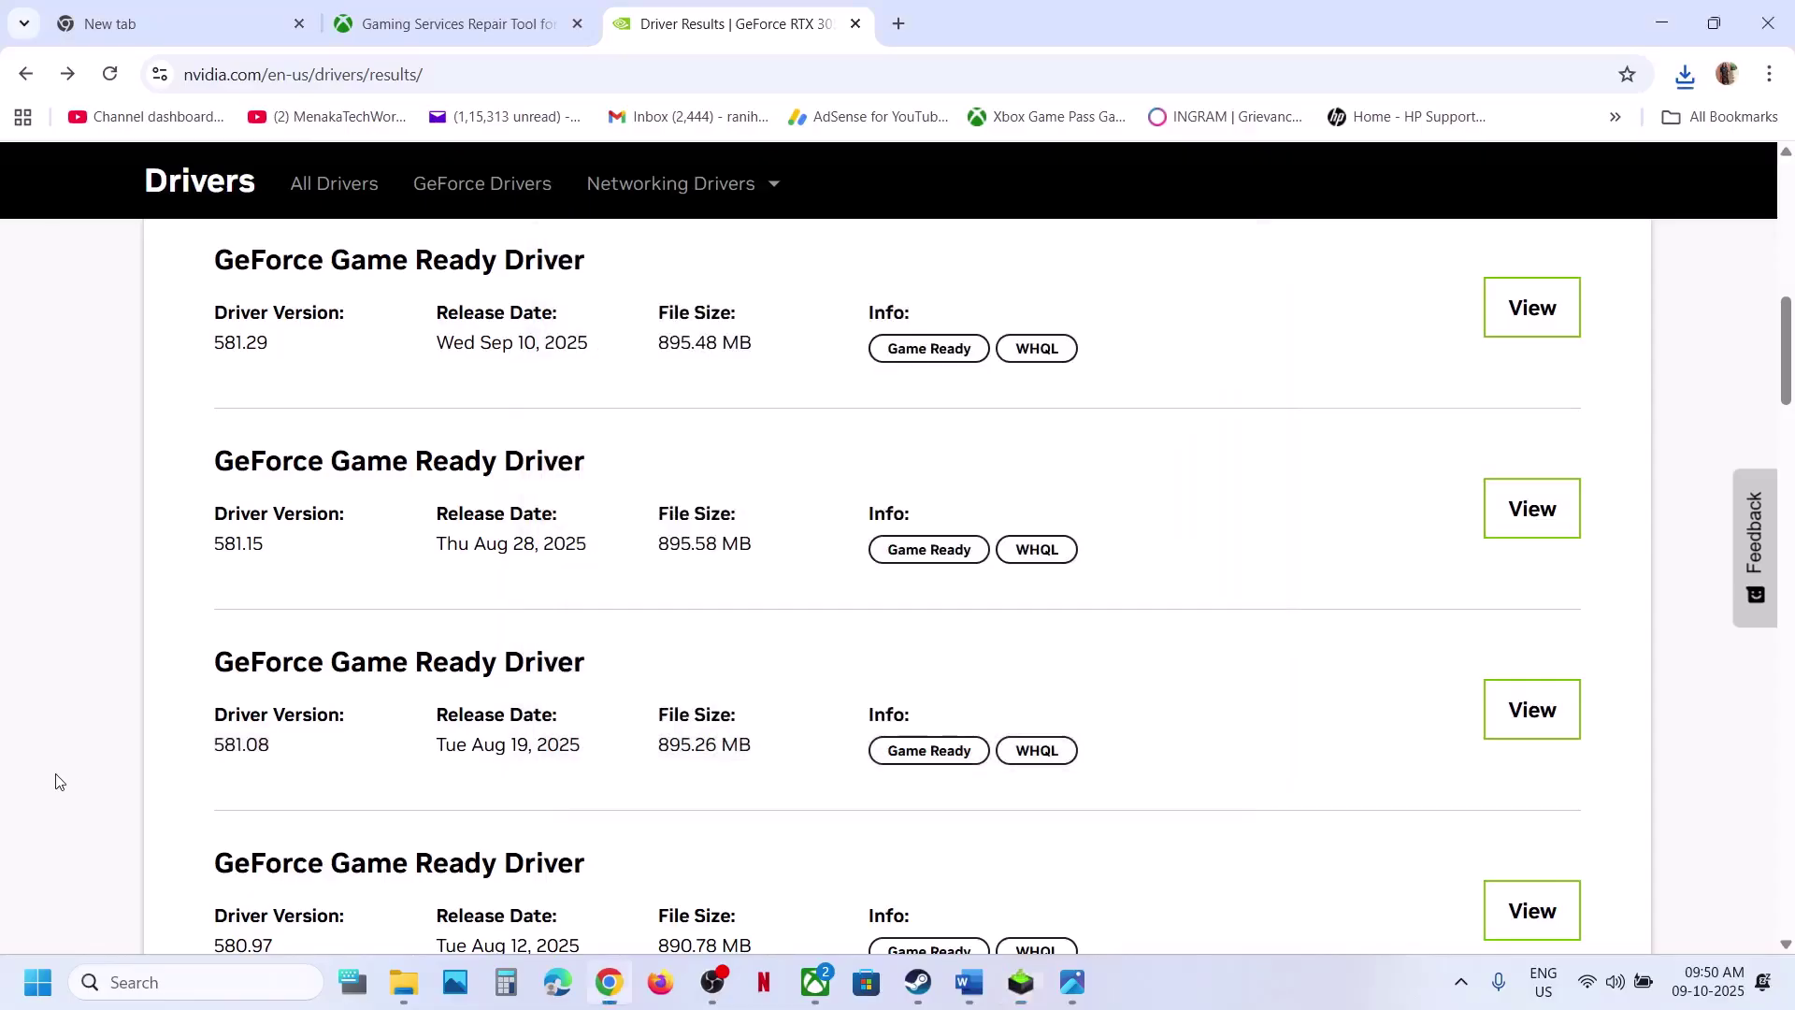
pyautogui.click(968, 981)
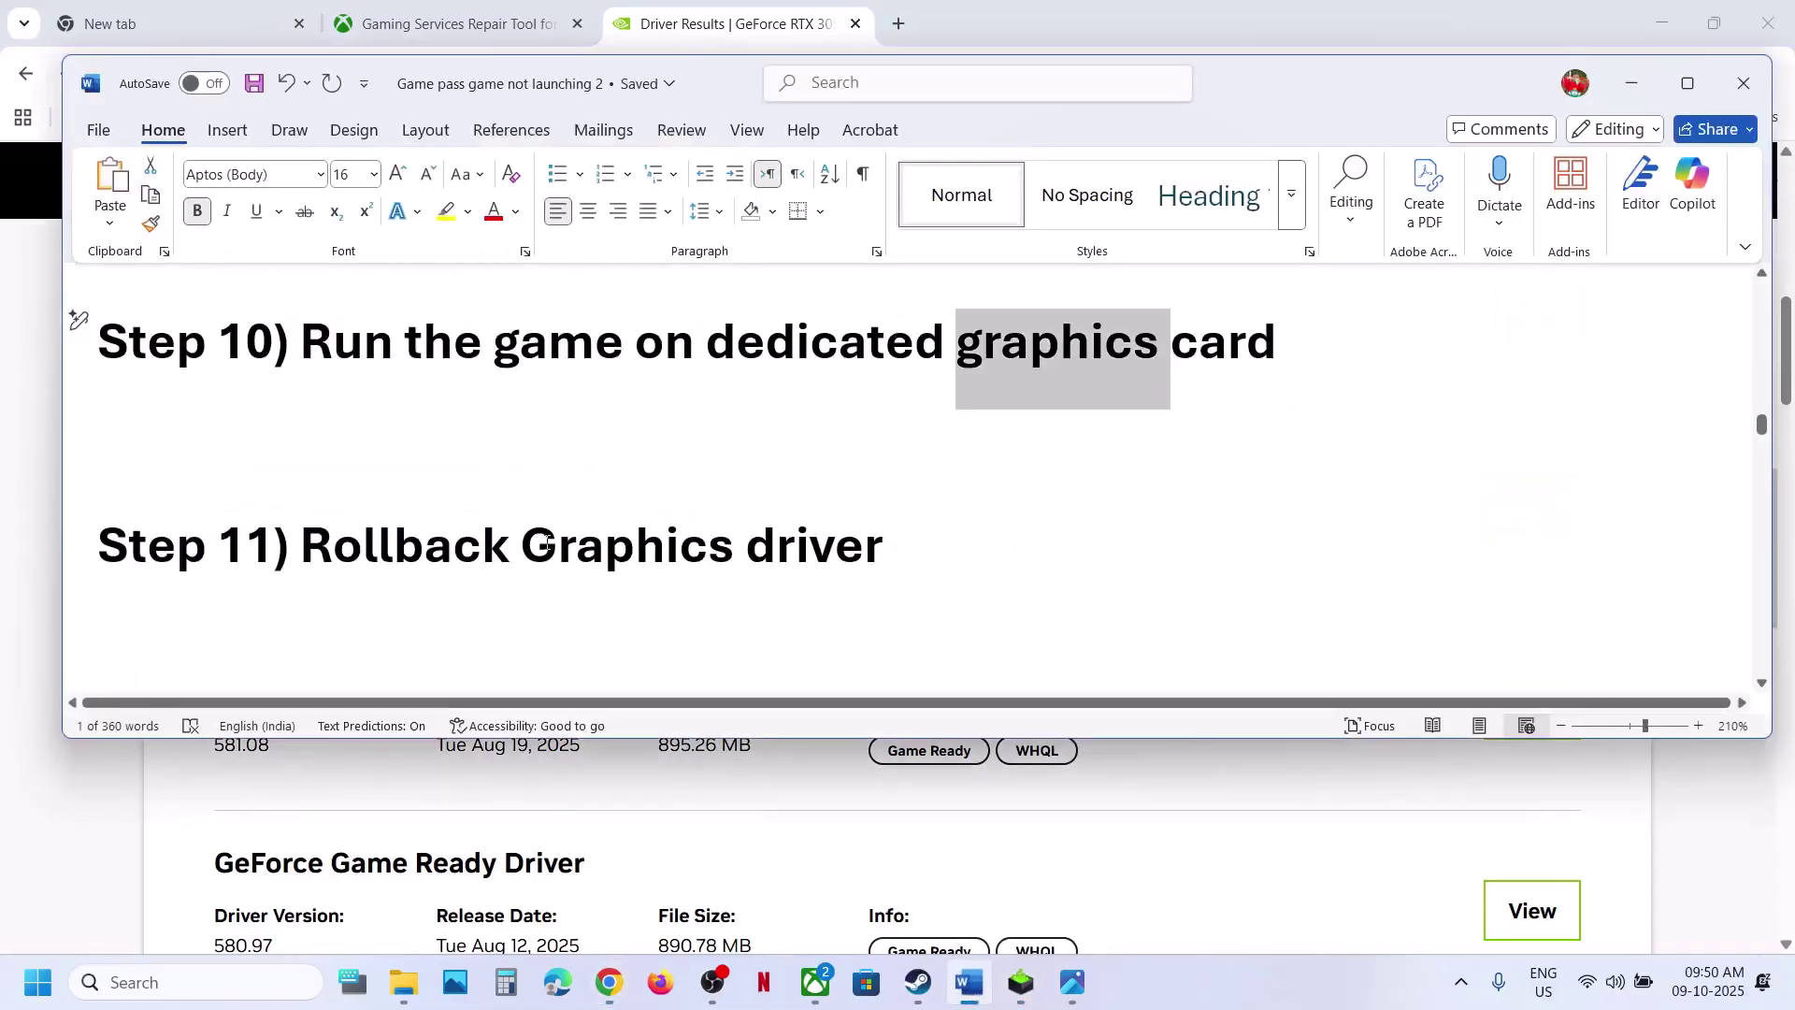
pyautogui.scroll(-3, 547, 540)
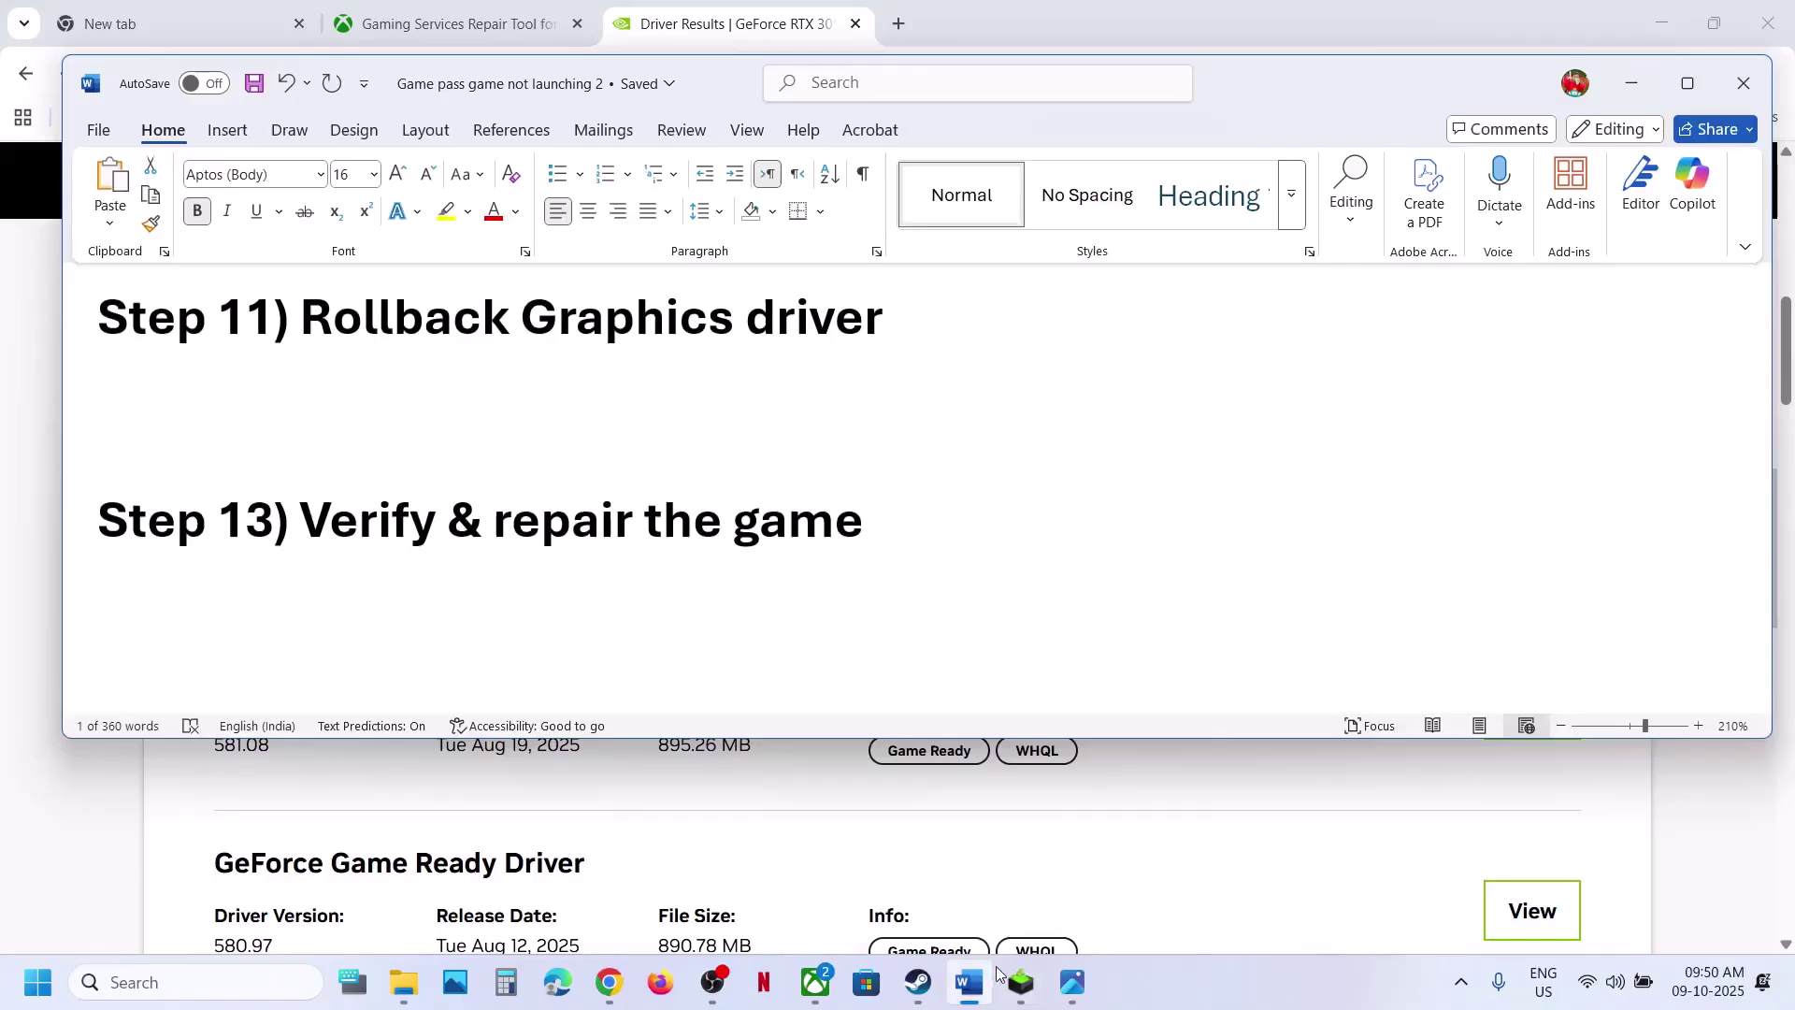
# Step: Switch to the Xbox app and run Verify and Repair on the Hogwarts Legacy game files
pyautogui.click(832, 988)
pyautogui.click(1007, 505)
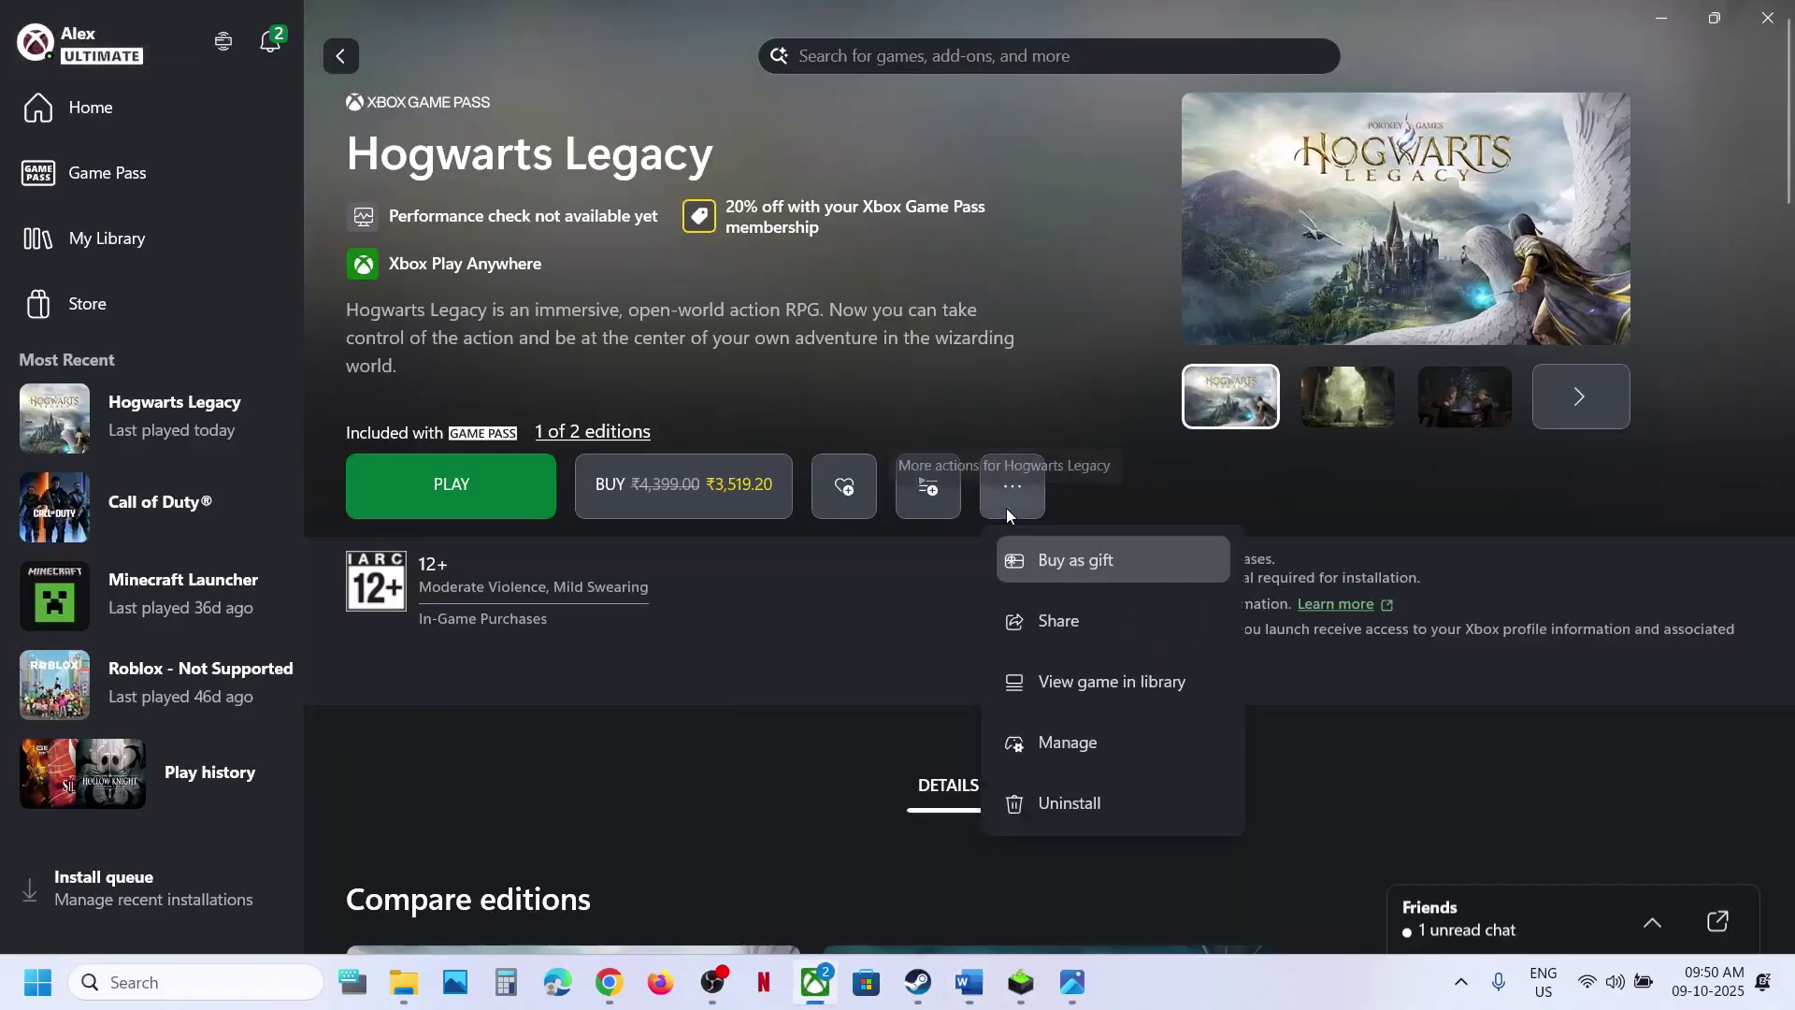
pyautogui.click(1071, 729)
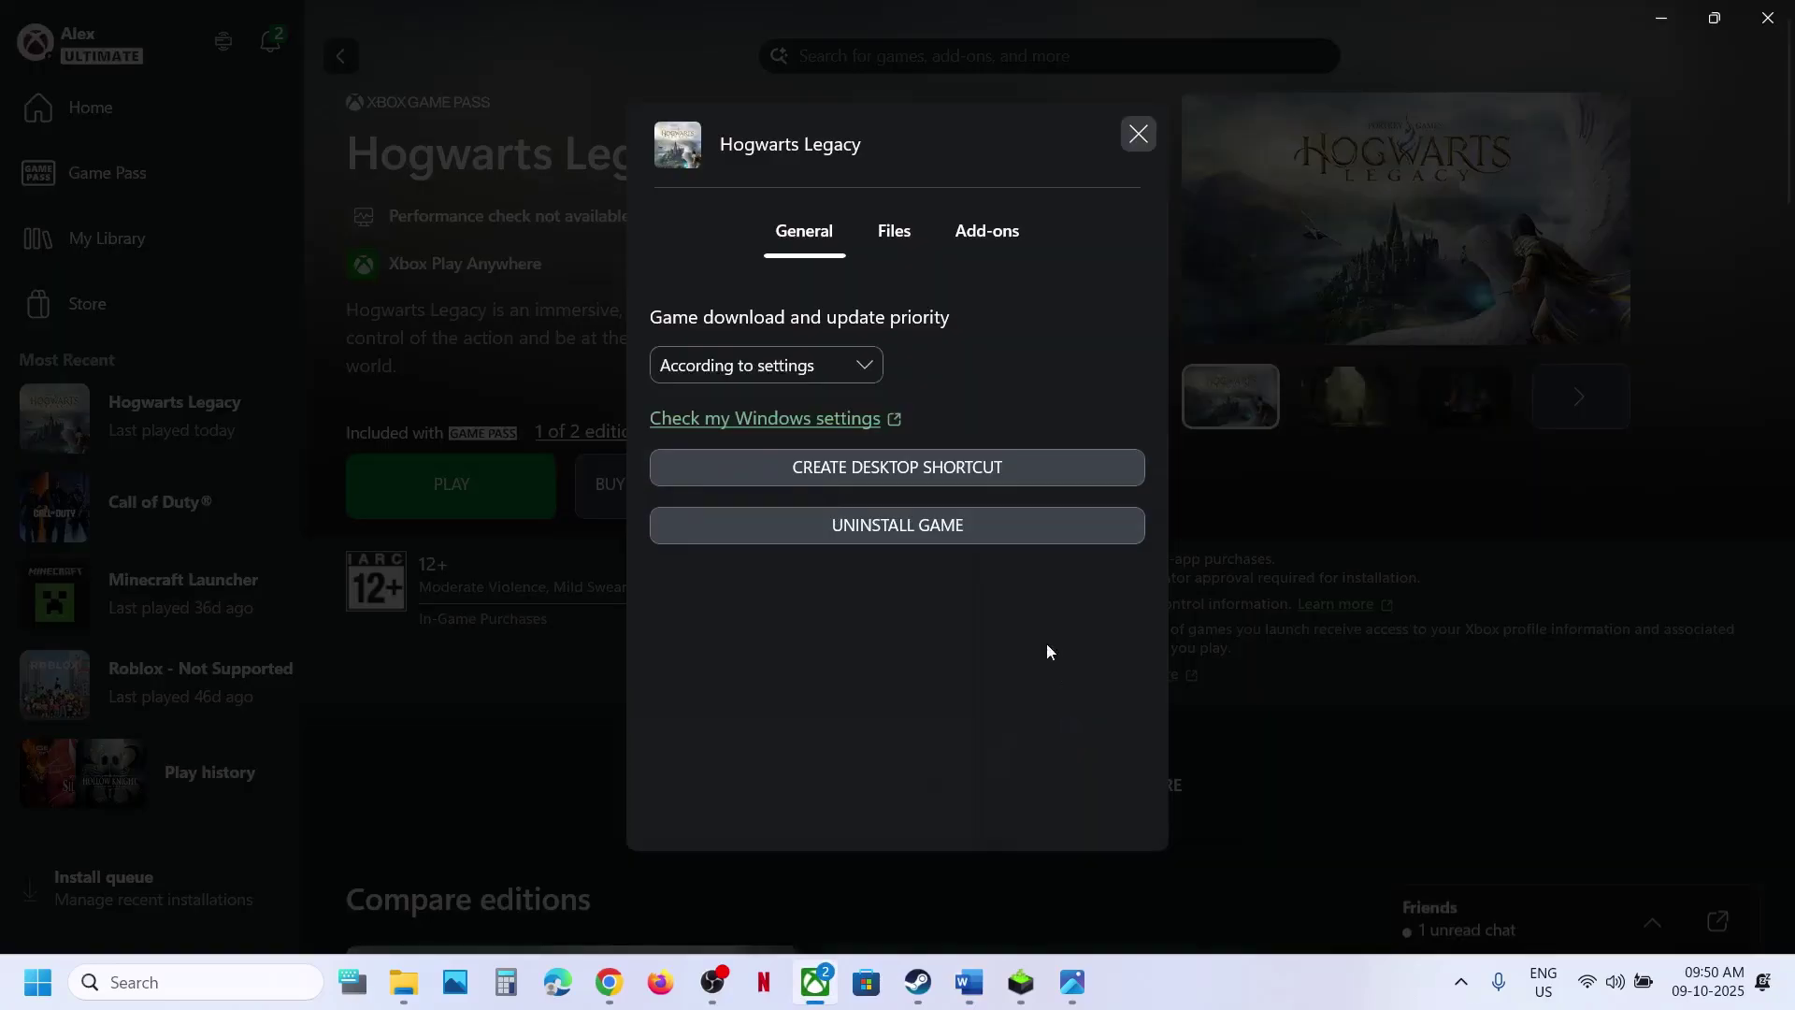
pyautogui.click(903, 243)
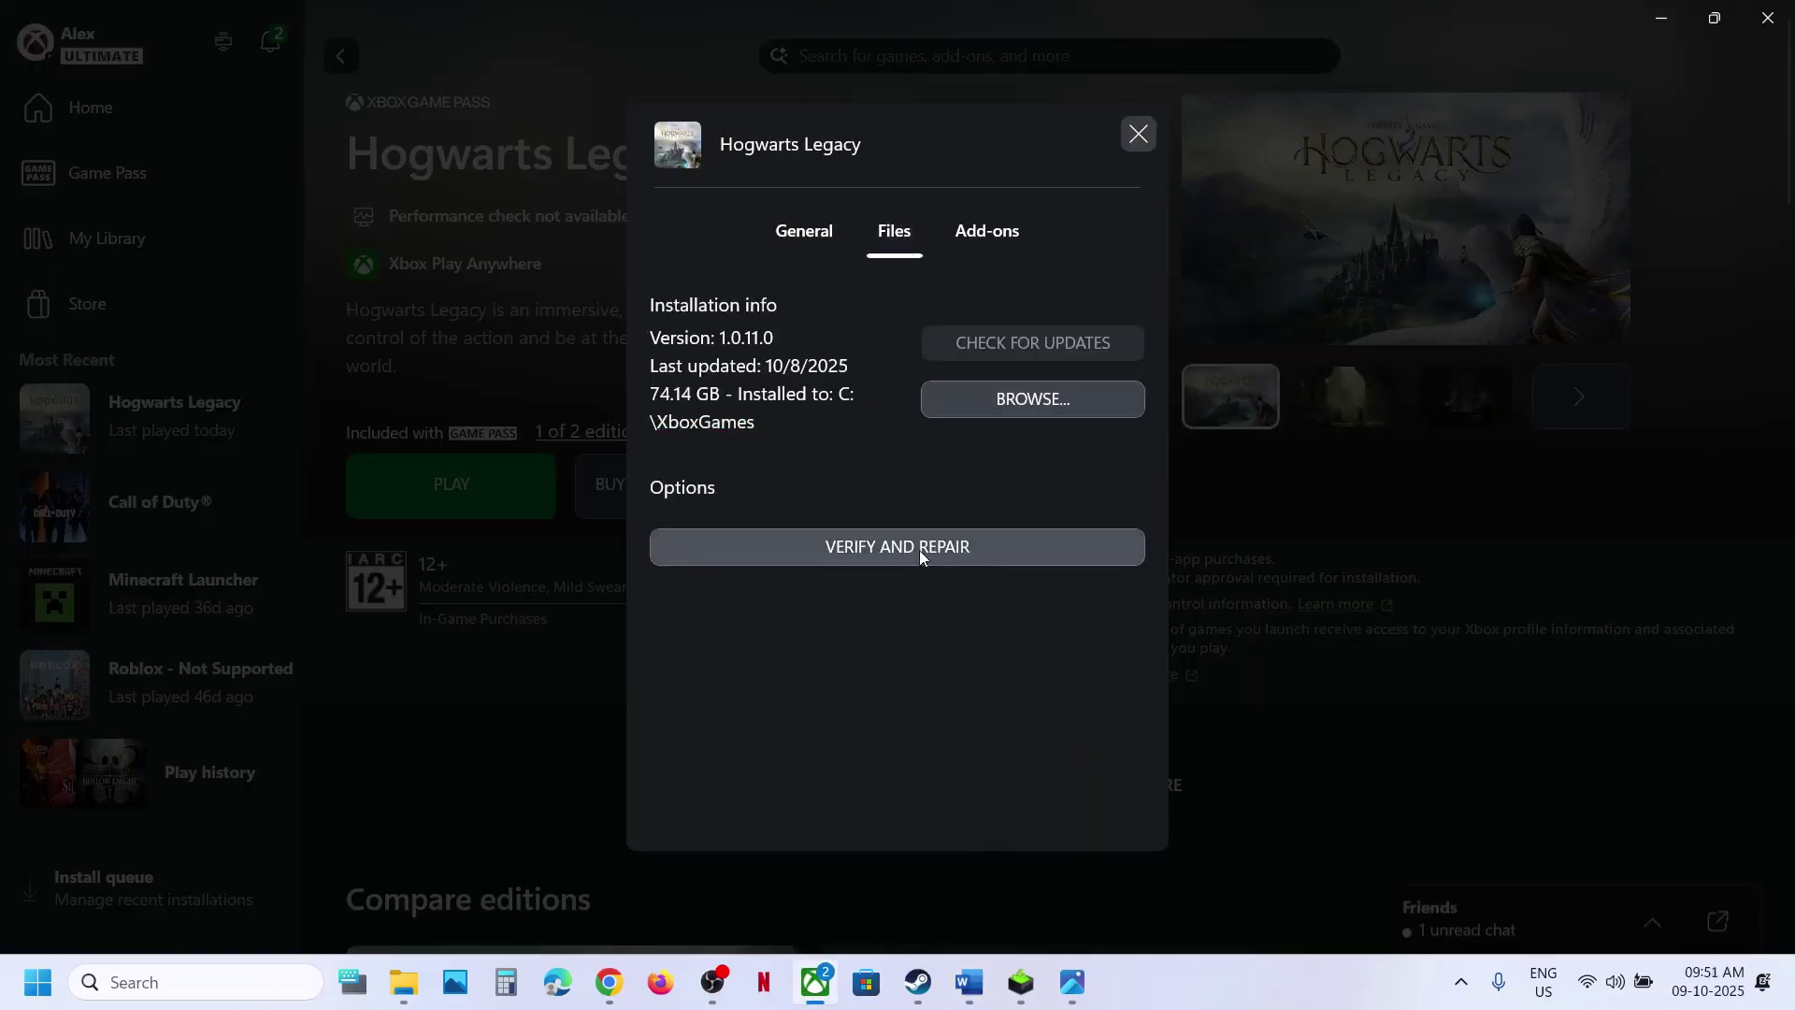
pyautogui.click(918, 549)
pyautogui.click(977, 484)
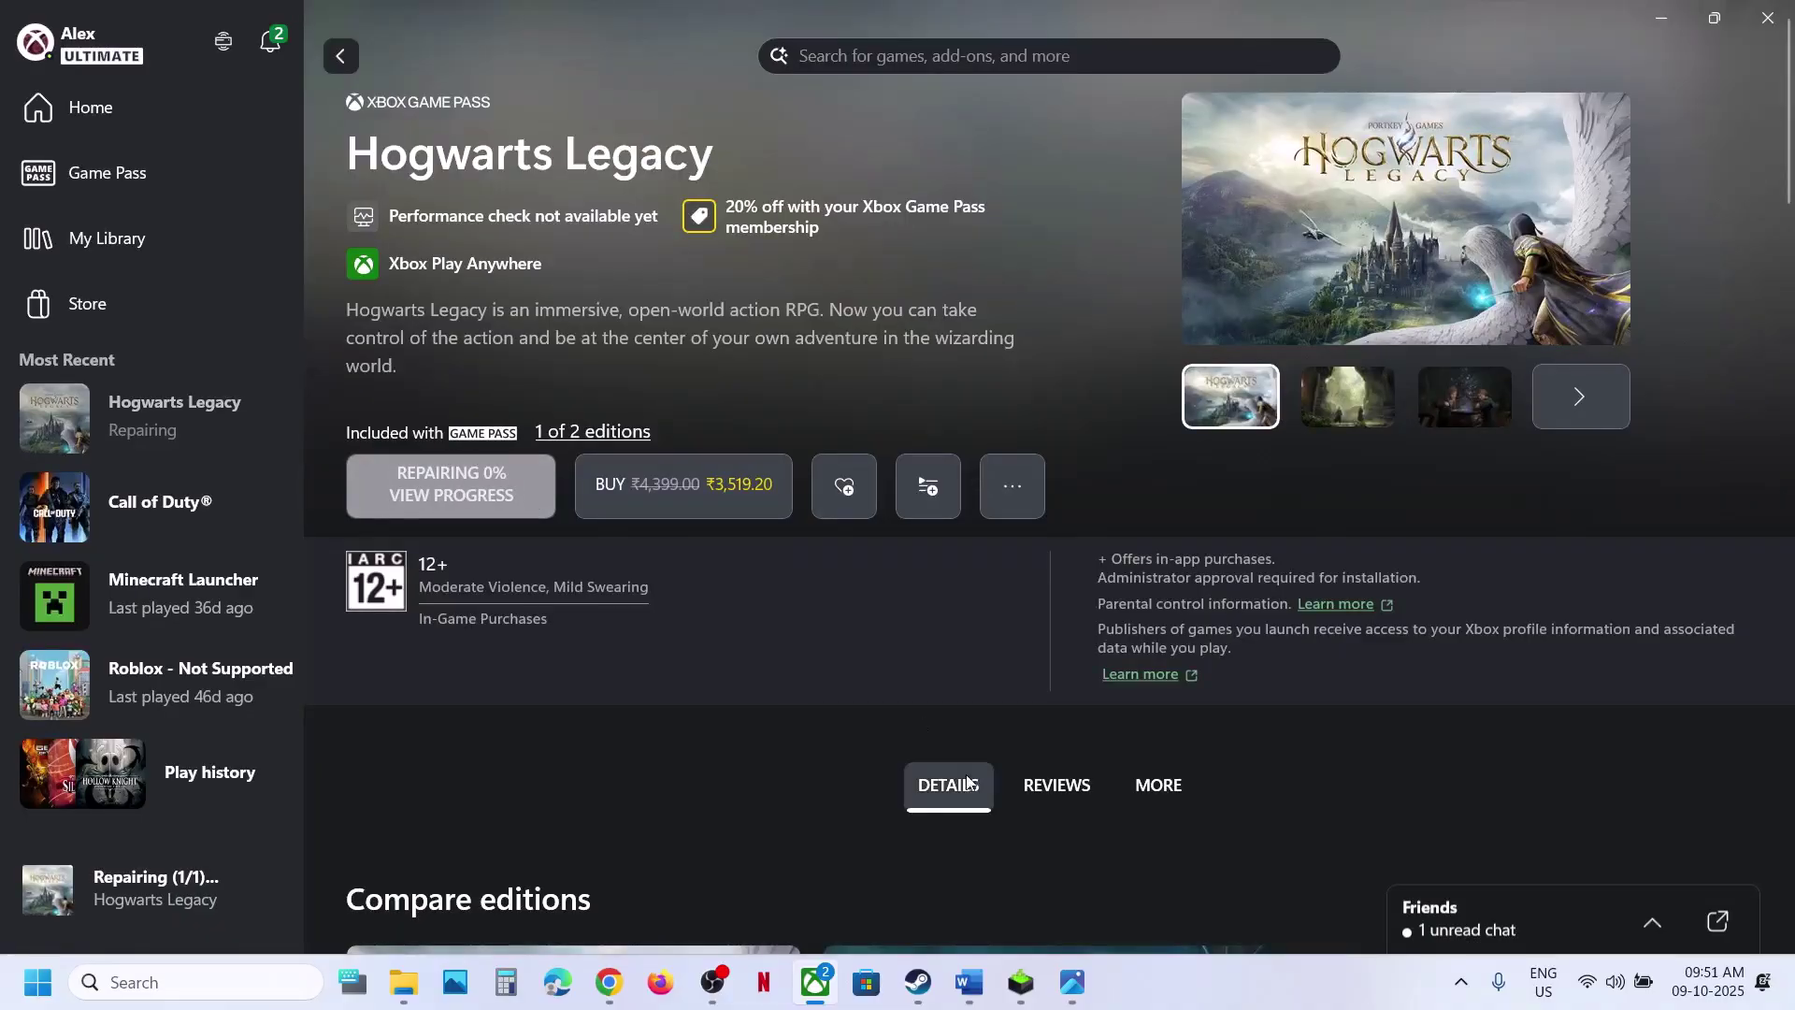
# Step: View Step 14 in the Word document, highlight its text about the desktop shortcut, and minimize the document
pyautogui.click(968, 879)
pyautogui.scroll(-3, 681, 553)
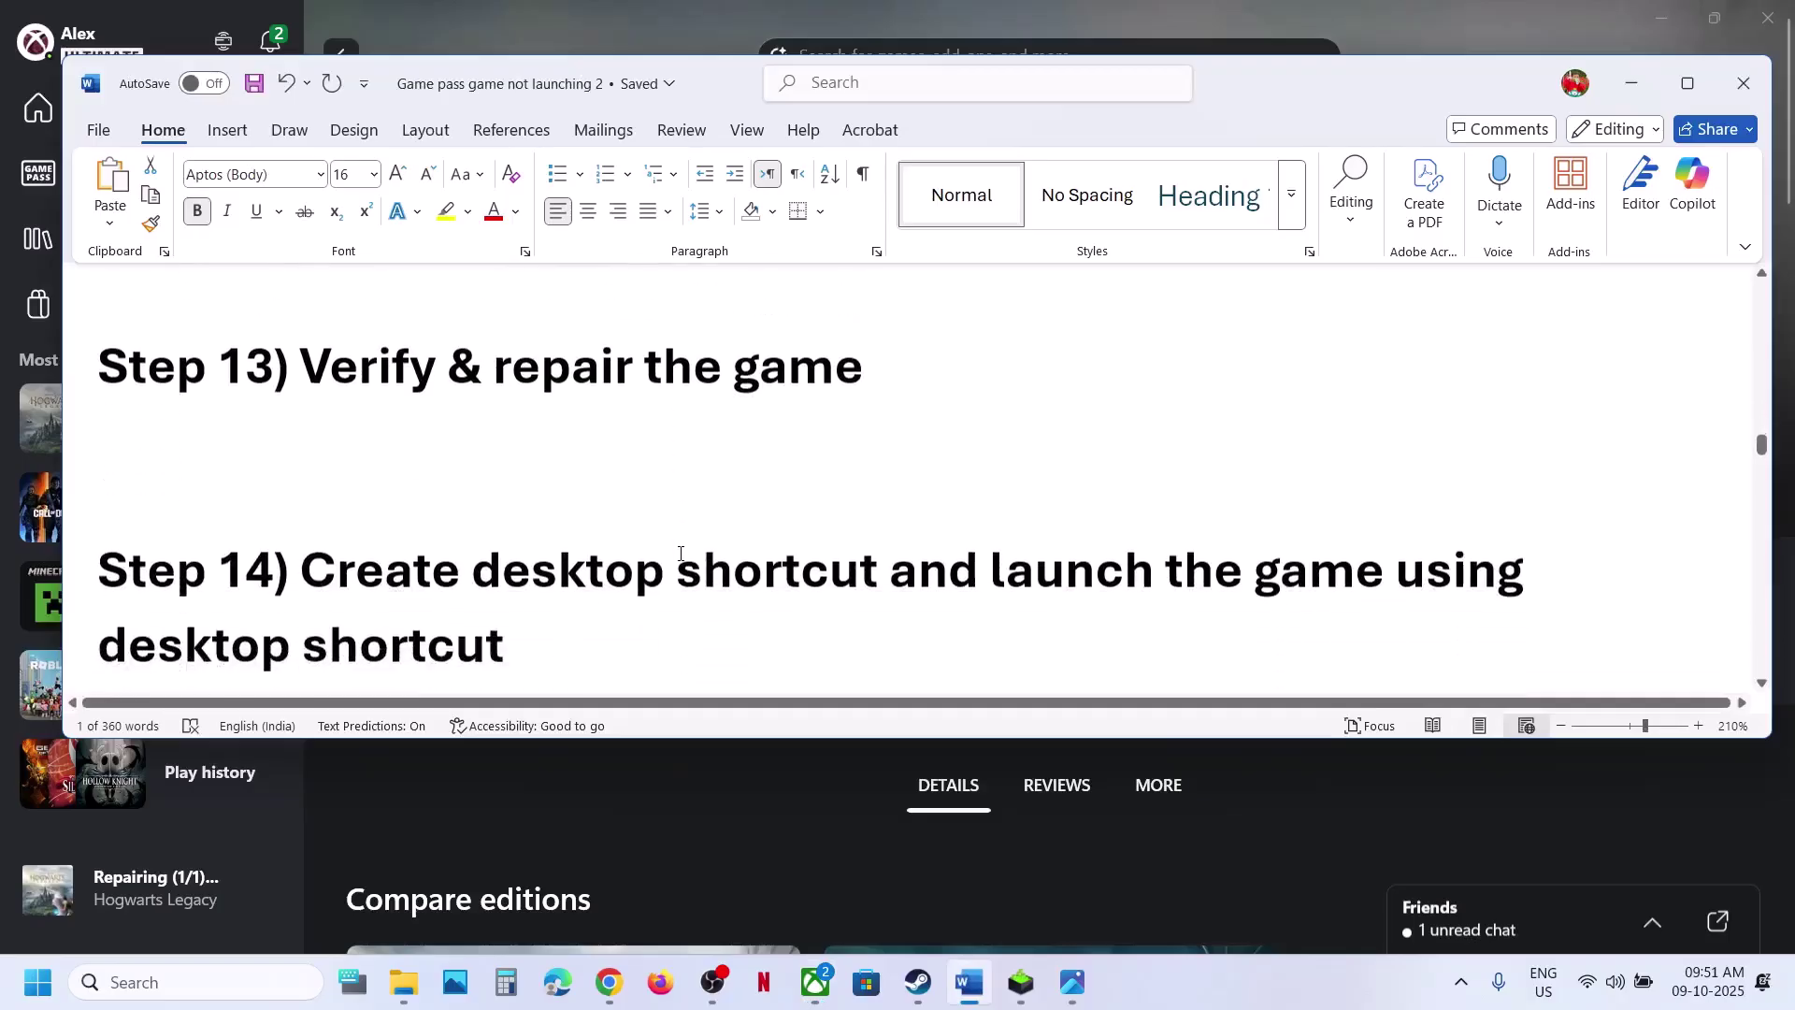
pyautogui.moveTo(369, 525); pyautogui.dragTo(978, 570)
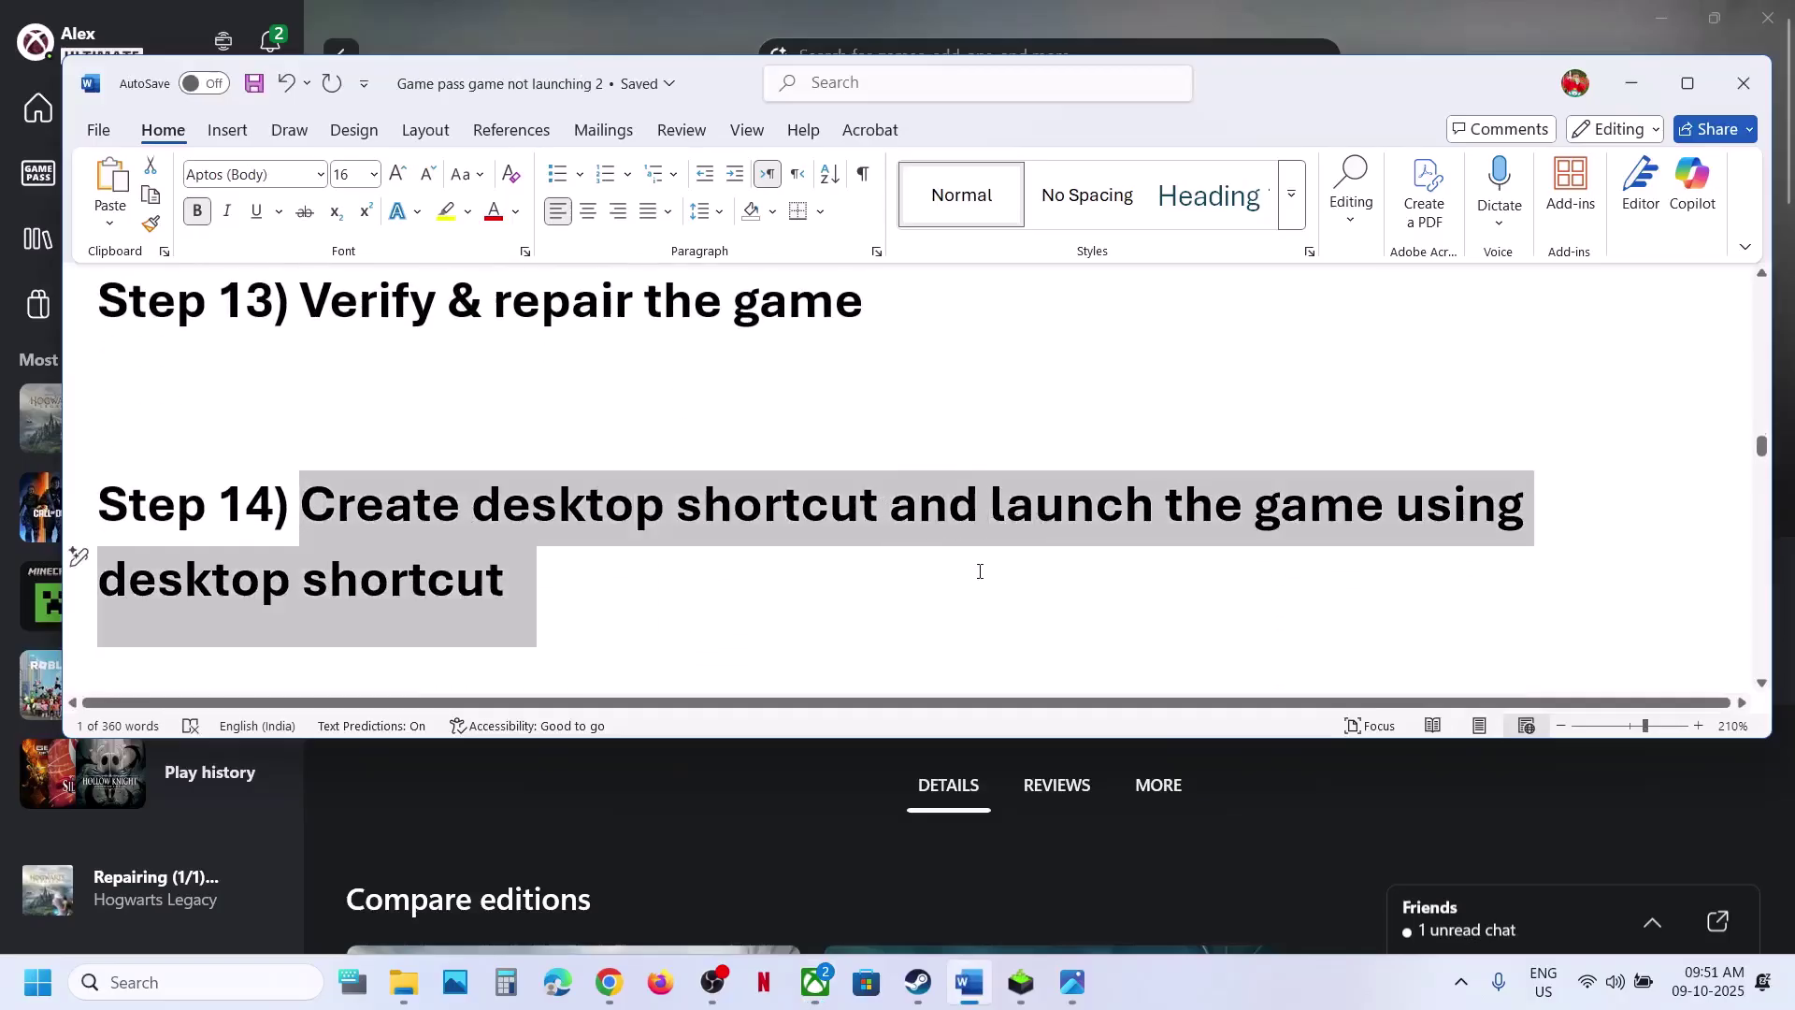
pyautogui.click(1631, 83)
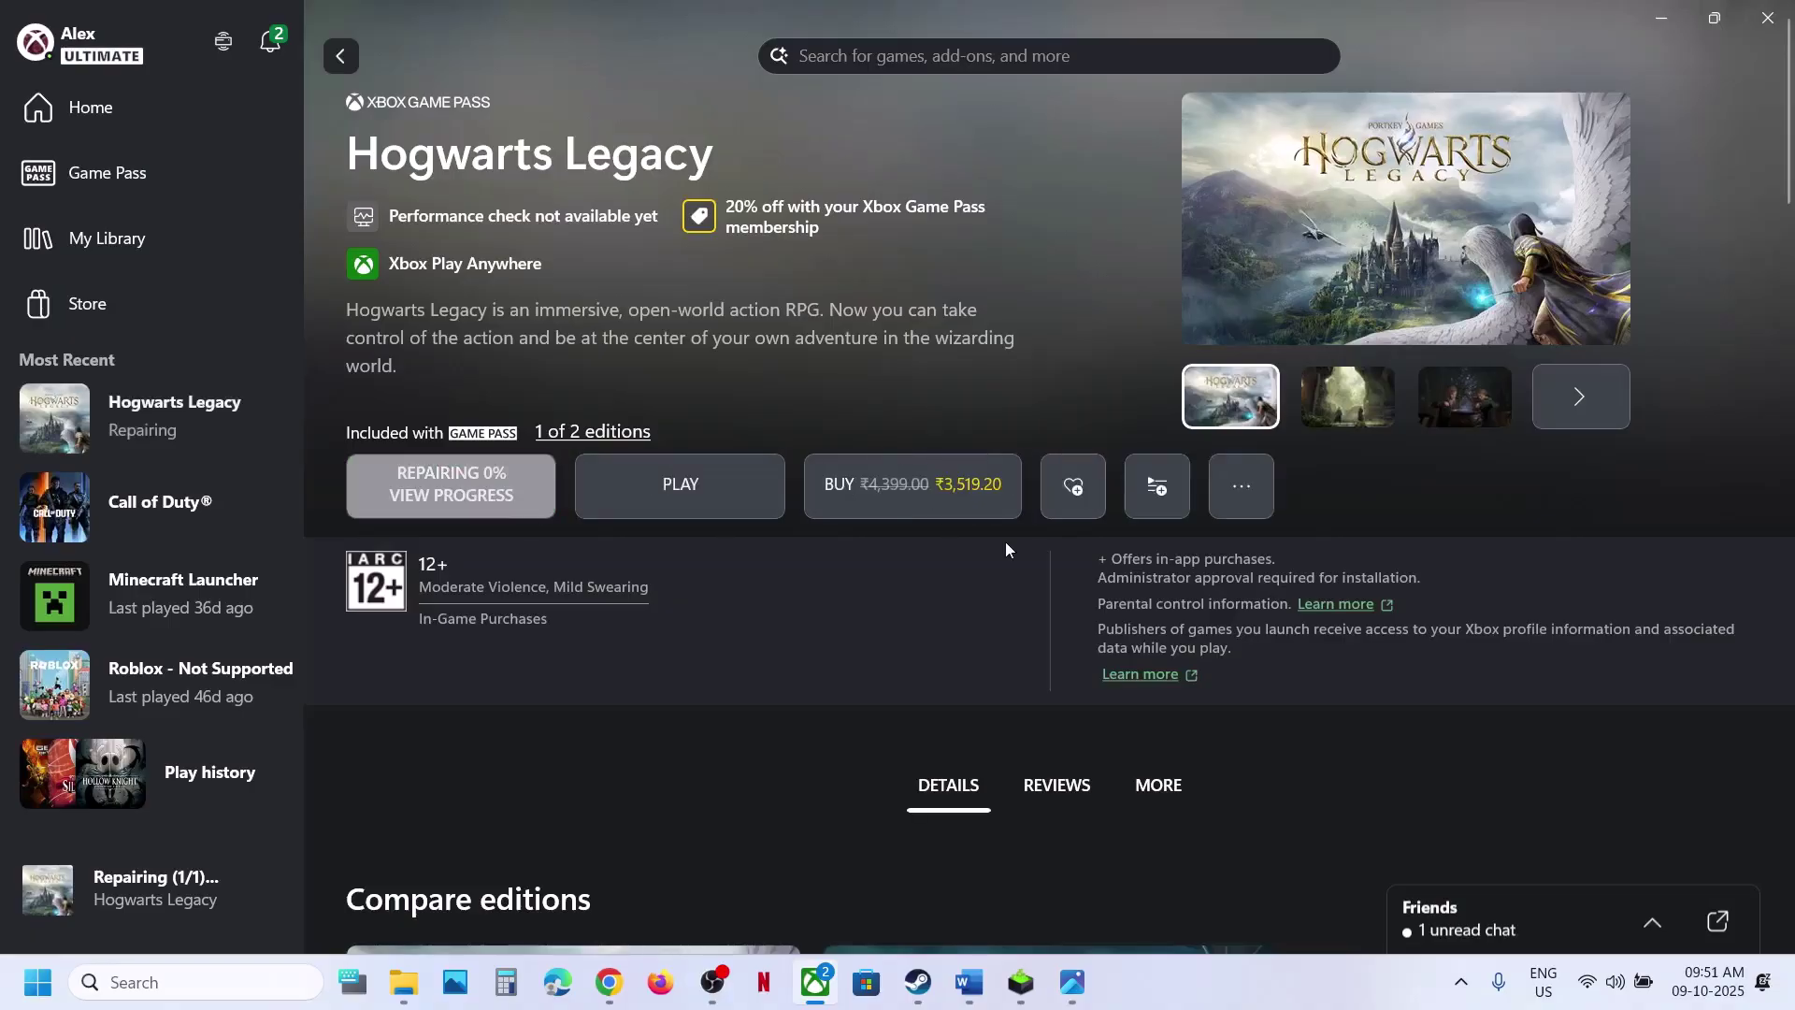
# Step: Create a desktop shortcut for Hogwarts Legacy from its management options in the Xbox app and close the dialog
pyautogui.click(1008, 488)
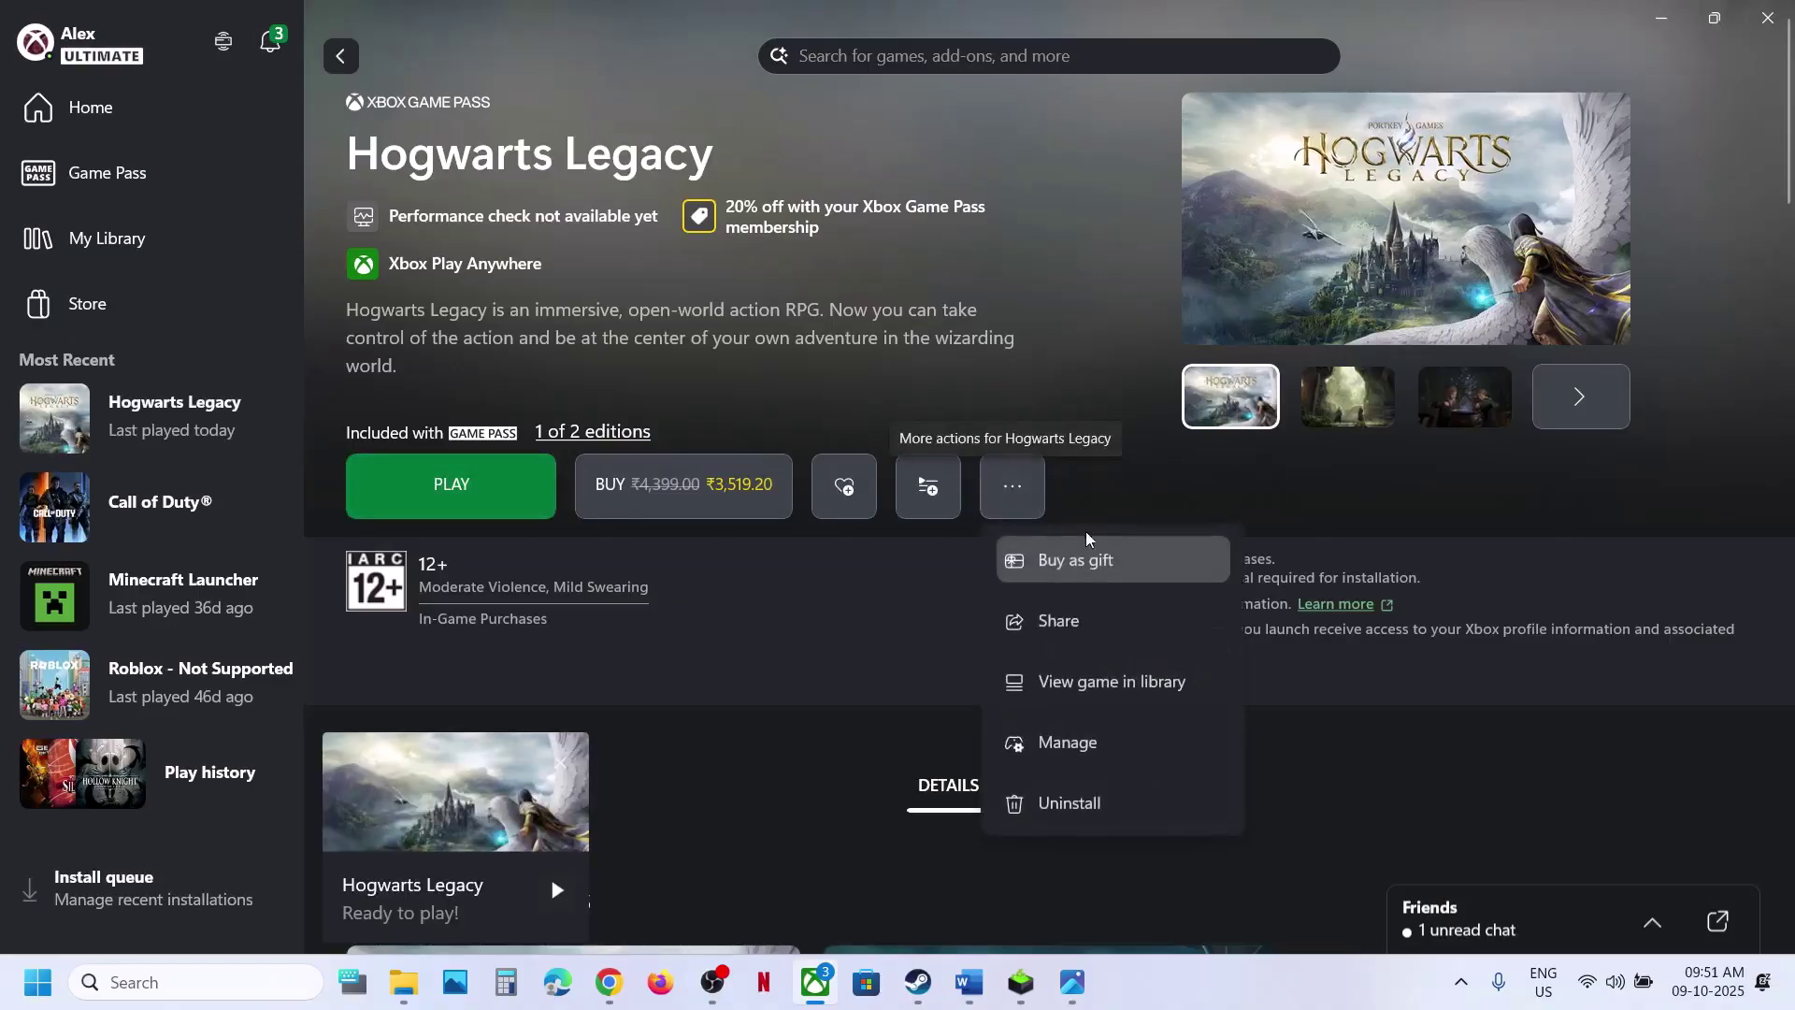
pyautogui.click(1074, 740)
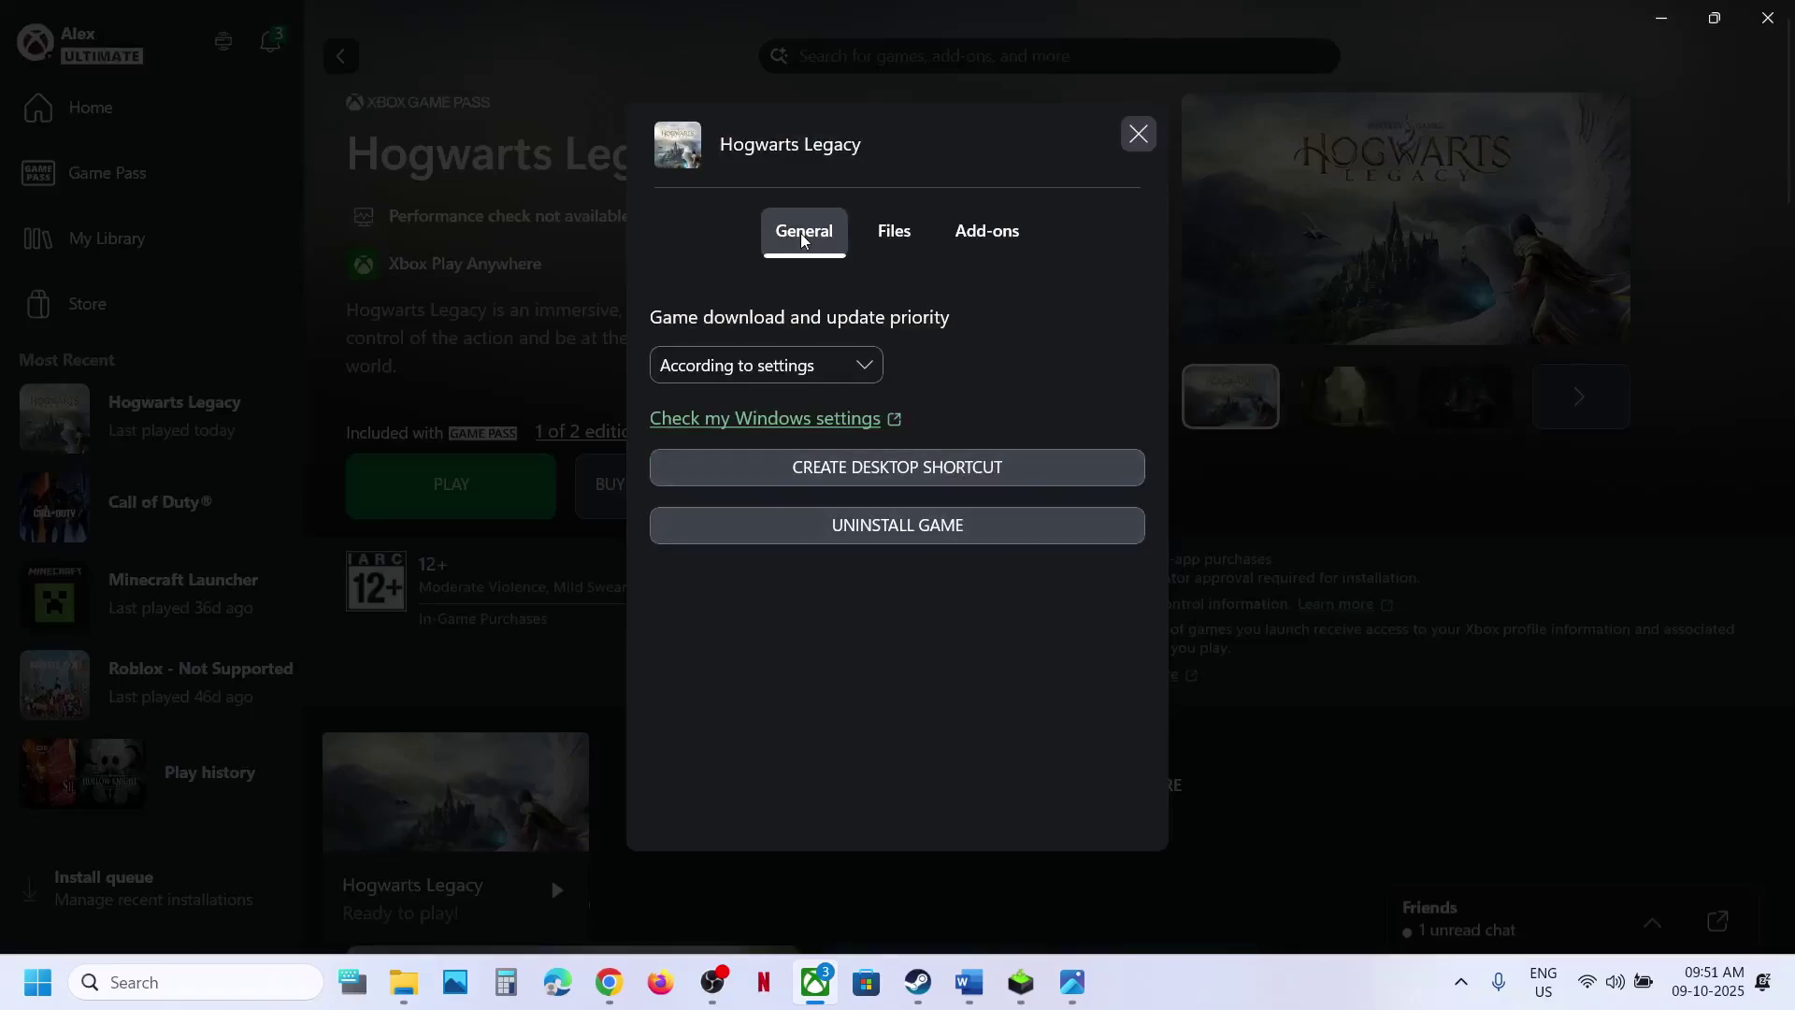
pyautogui.click(879, 469)
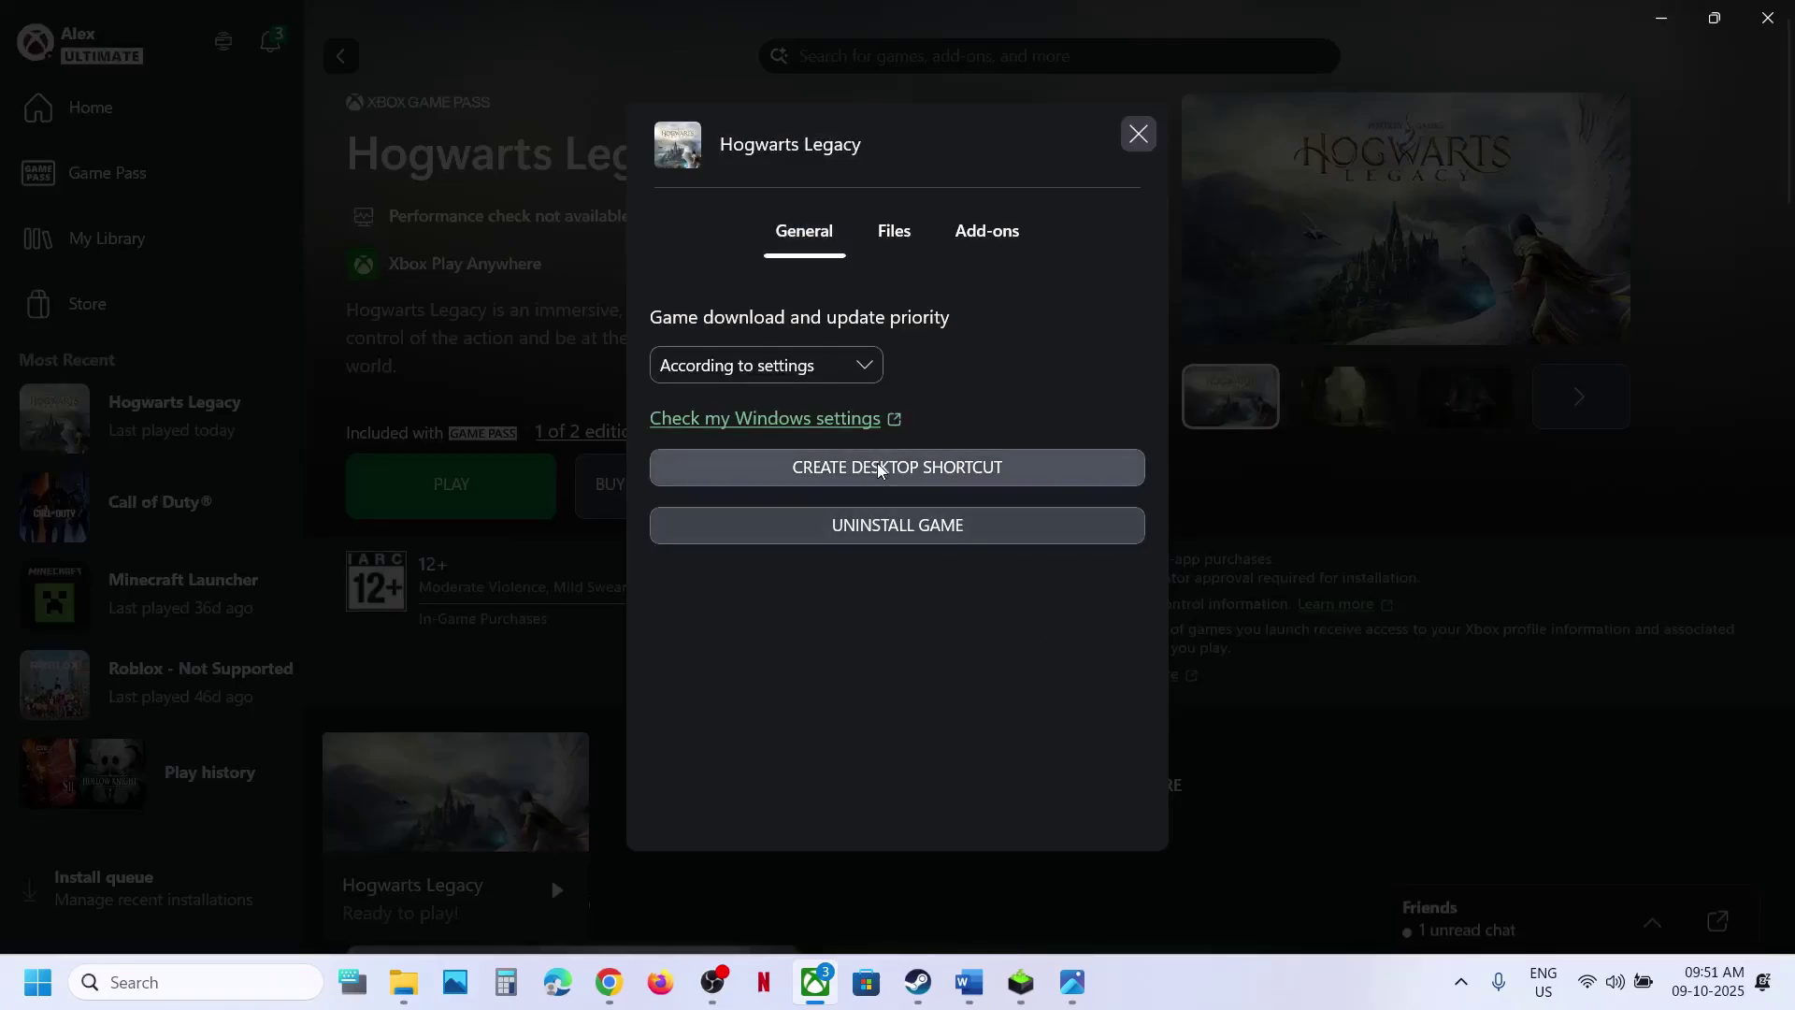
pyautogui.click(1138, 133)
# Step: Show the desktop and move the Hogwarts Legacy shortcut to an open area near its middle
pyautogui.press('super+d')
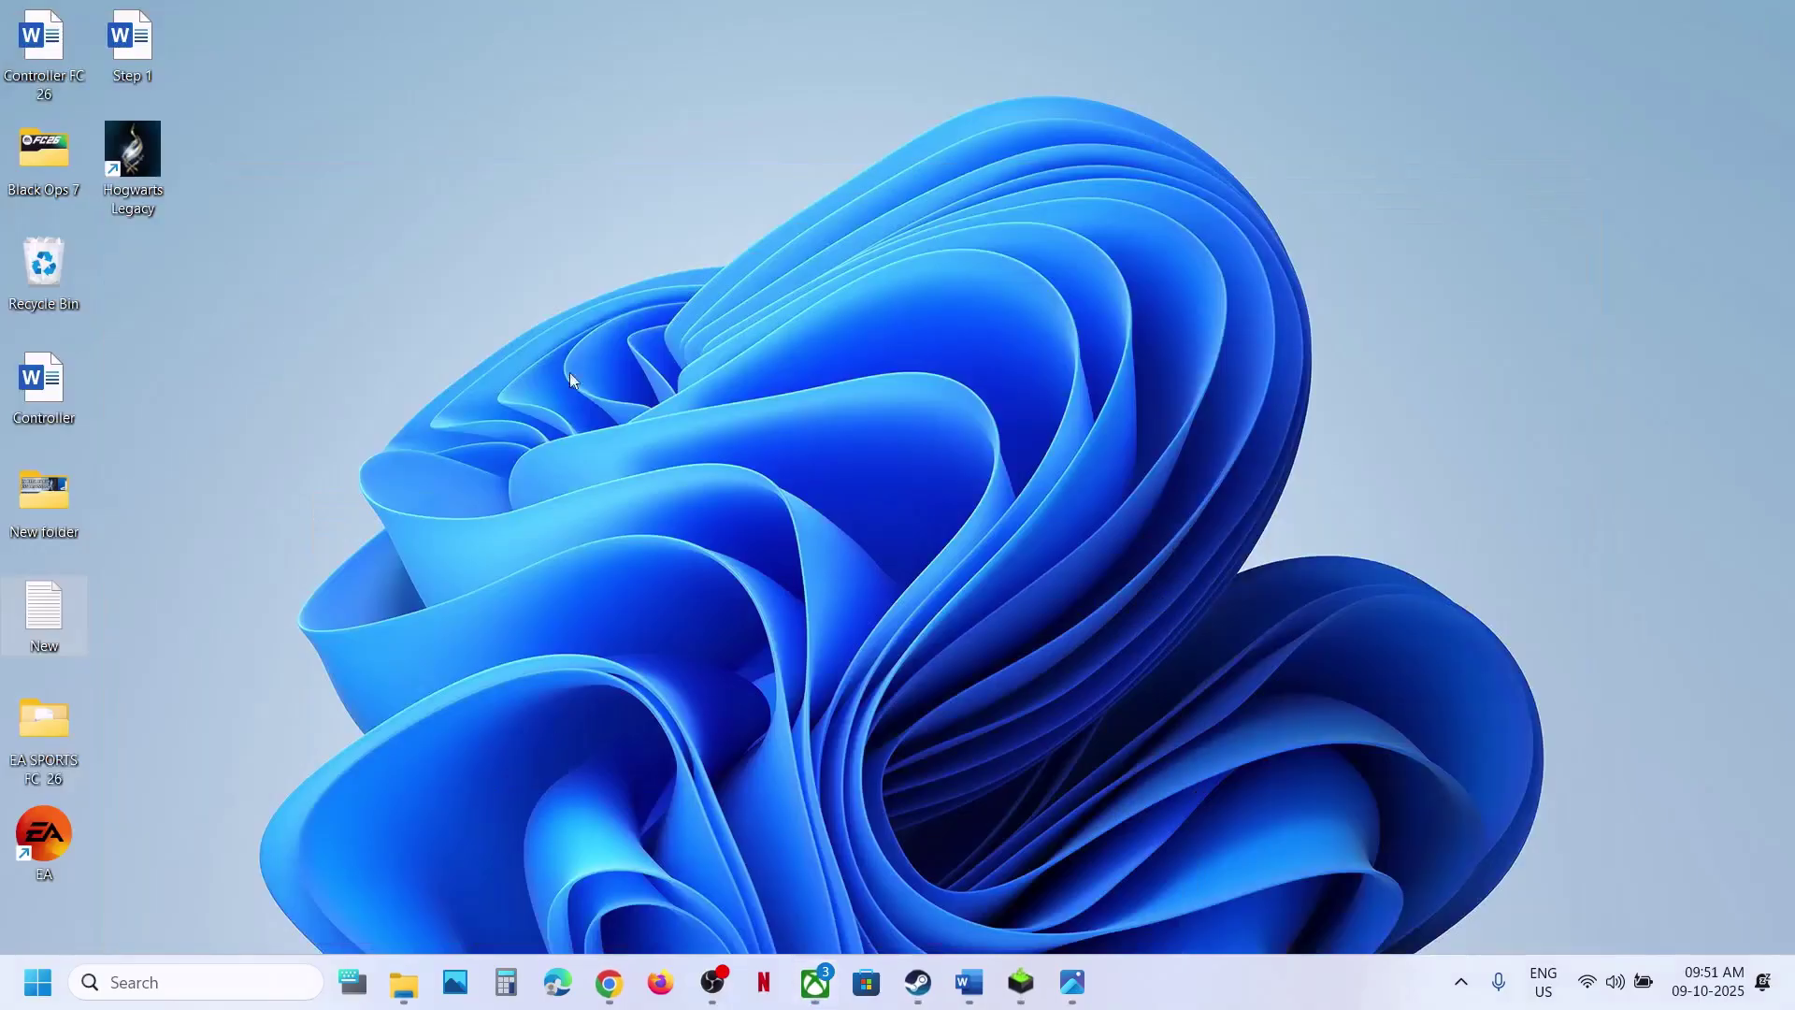
pyautogui.moveTo(155, 174); pyautogui.dragTo(957, 404)
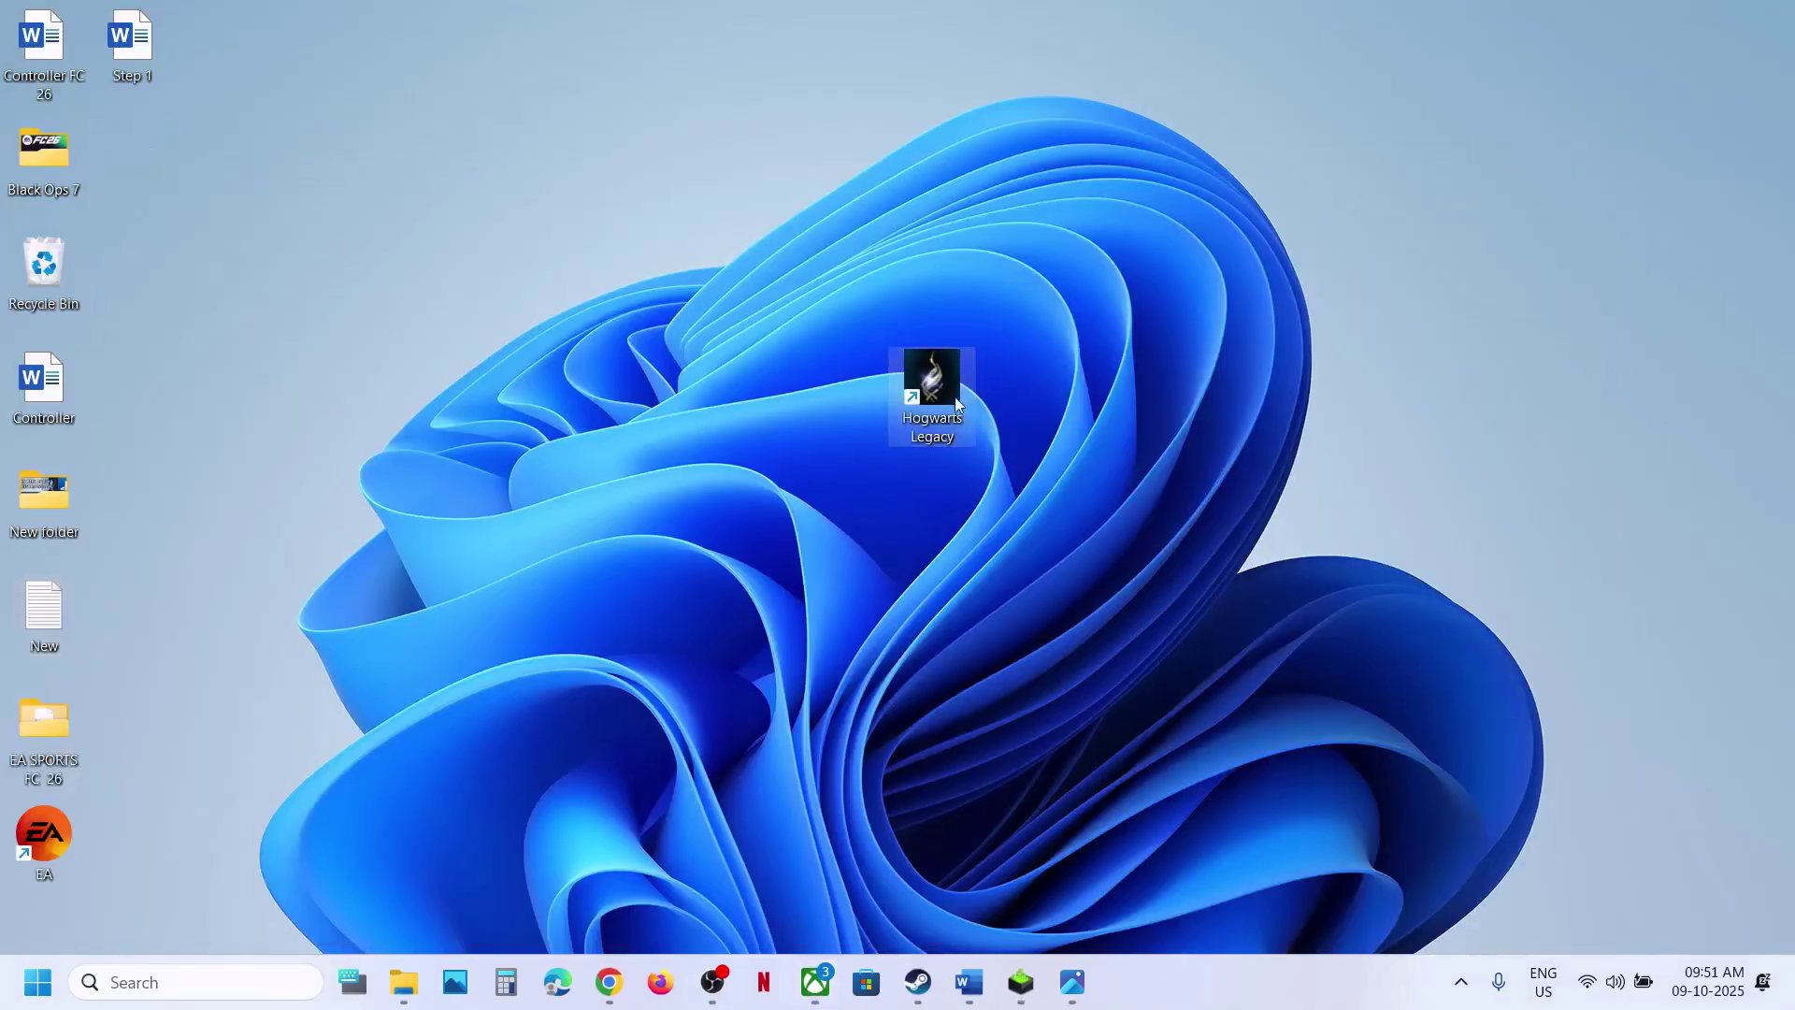
pyautogui.rightClick(938, 396)
pyautogui.click(806, 391)
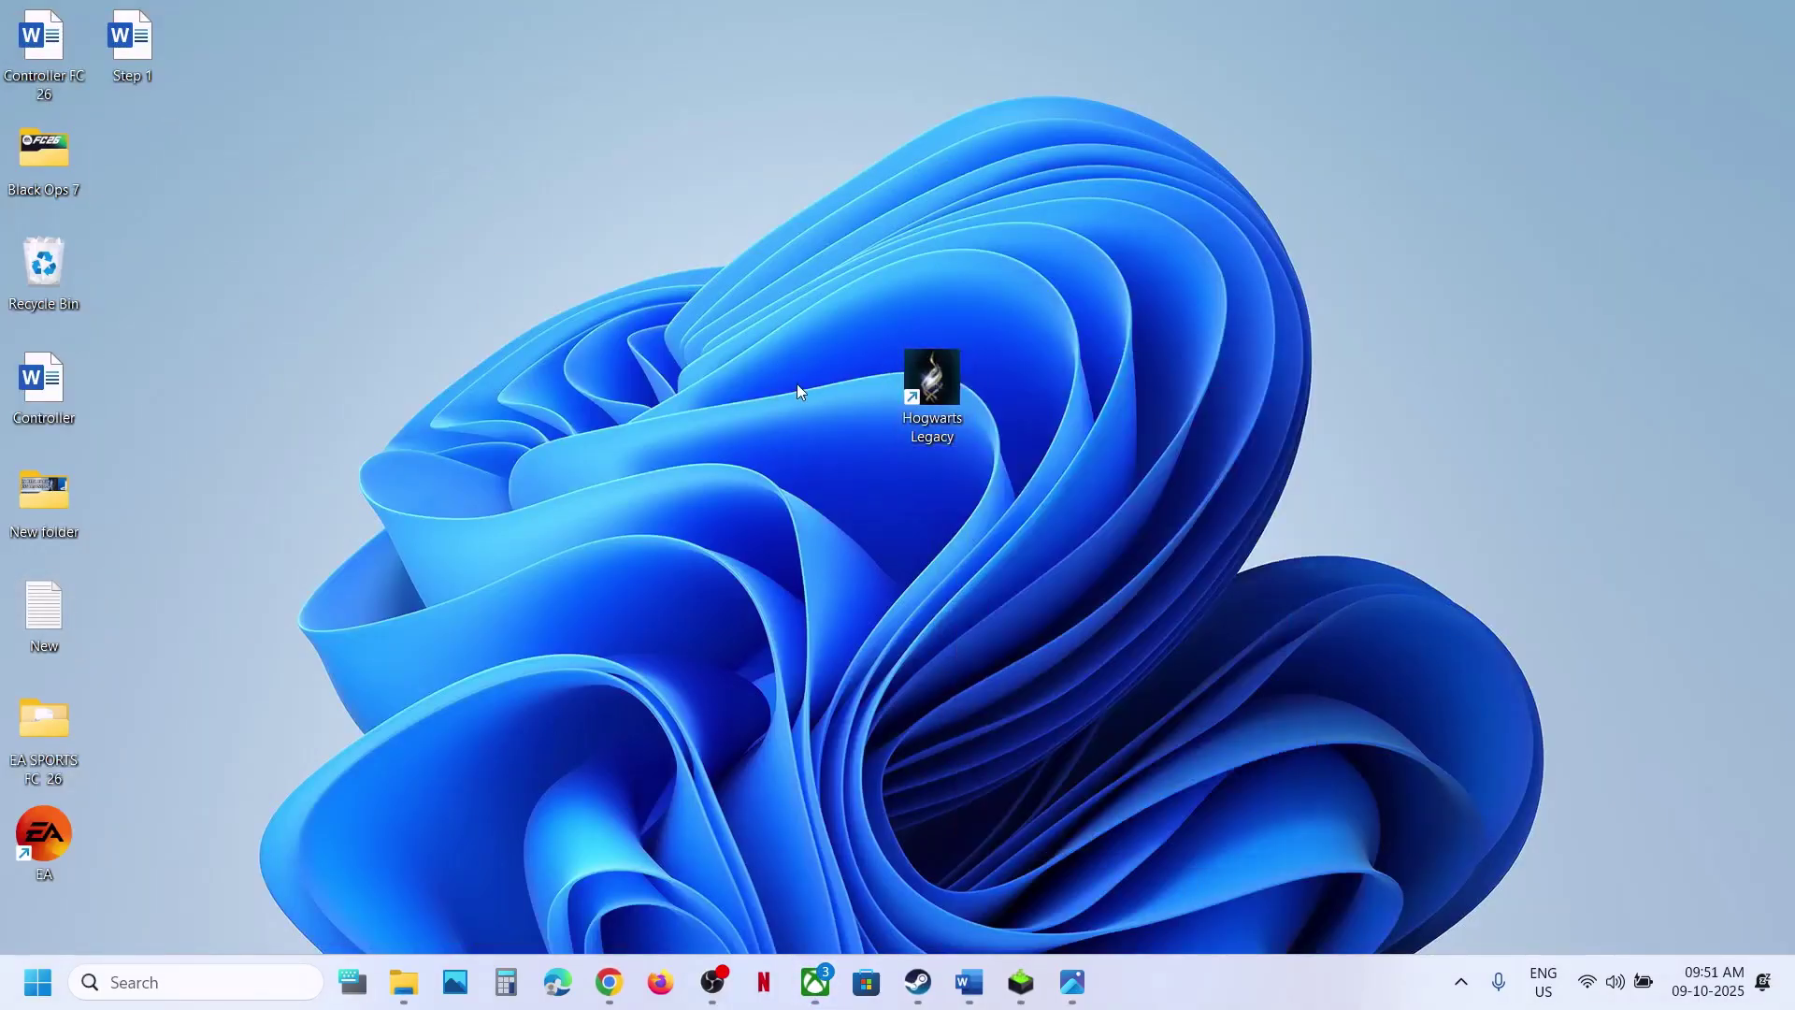
# Step: Launch Hogwarts Legacy from its desktop shortcut and close the game's loading window
pyautogui.rightClick(928, 395)
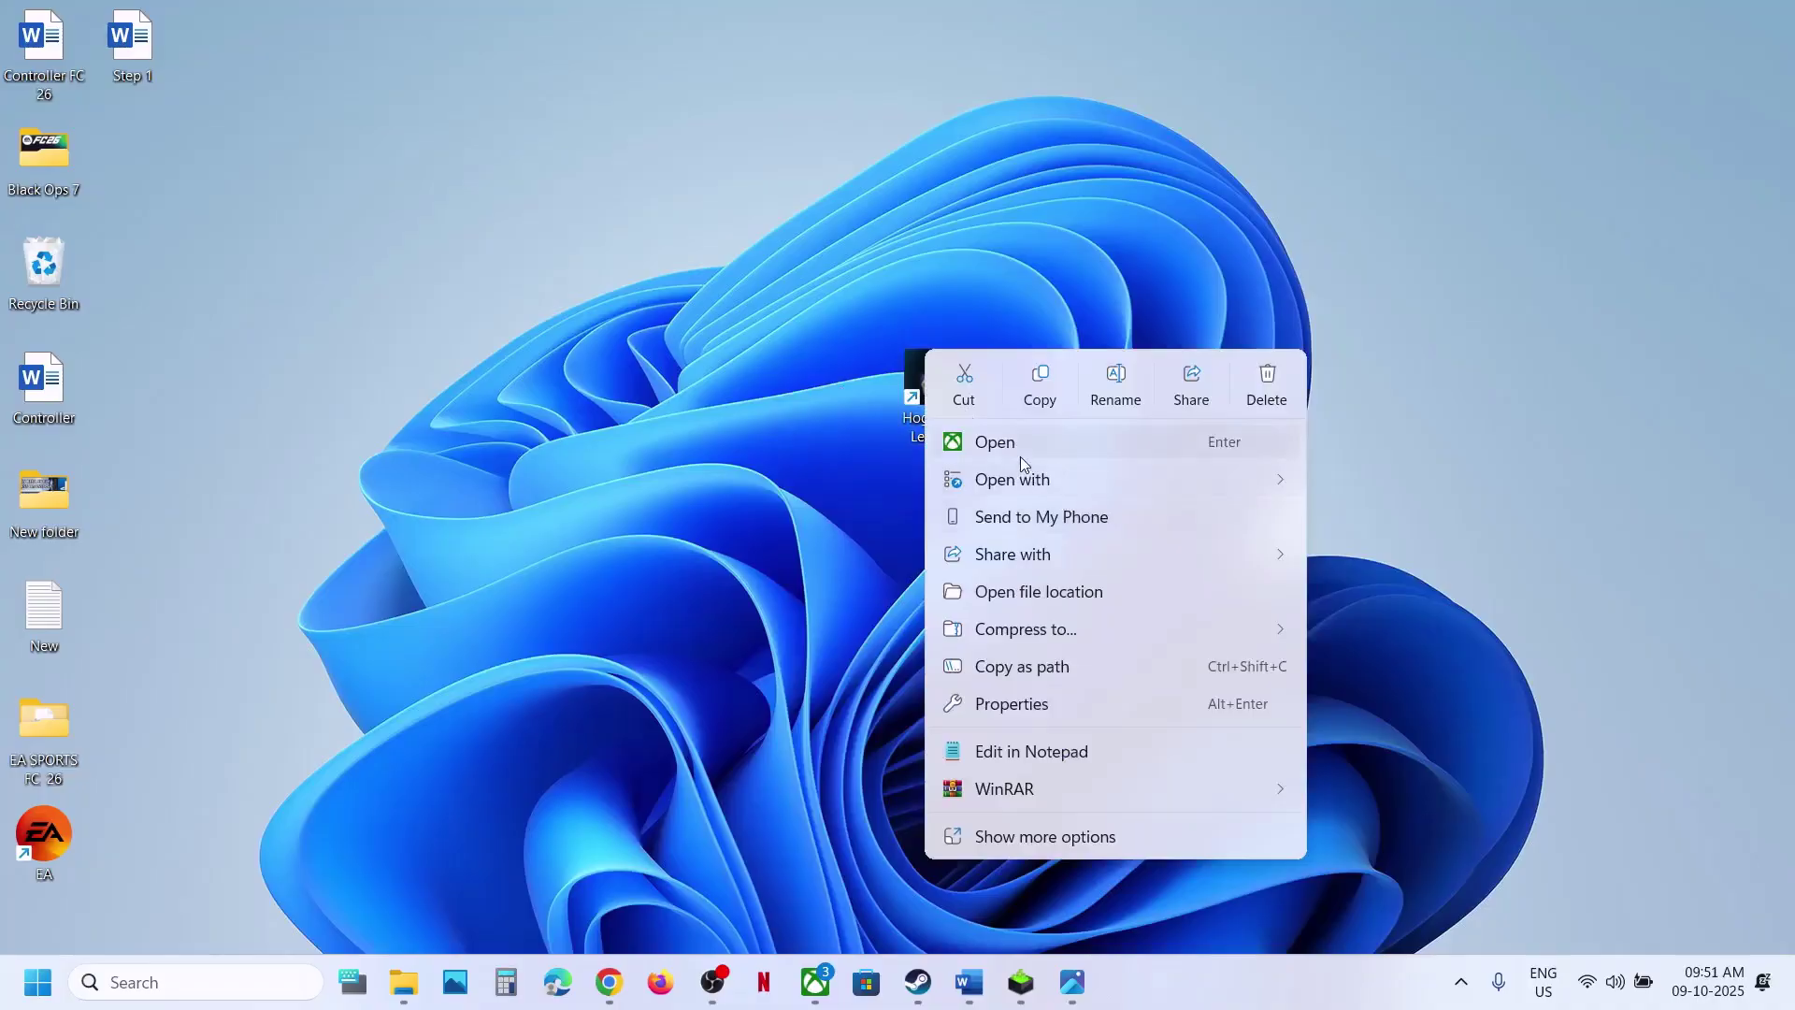
pyautogui.click(853, 437)
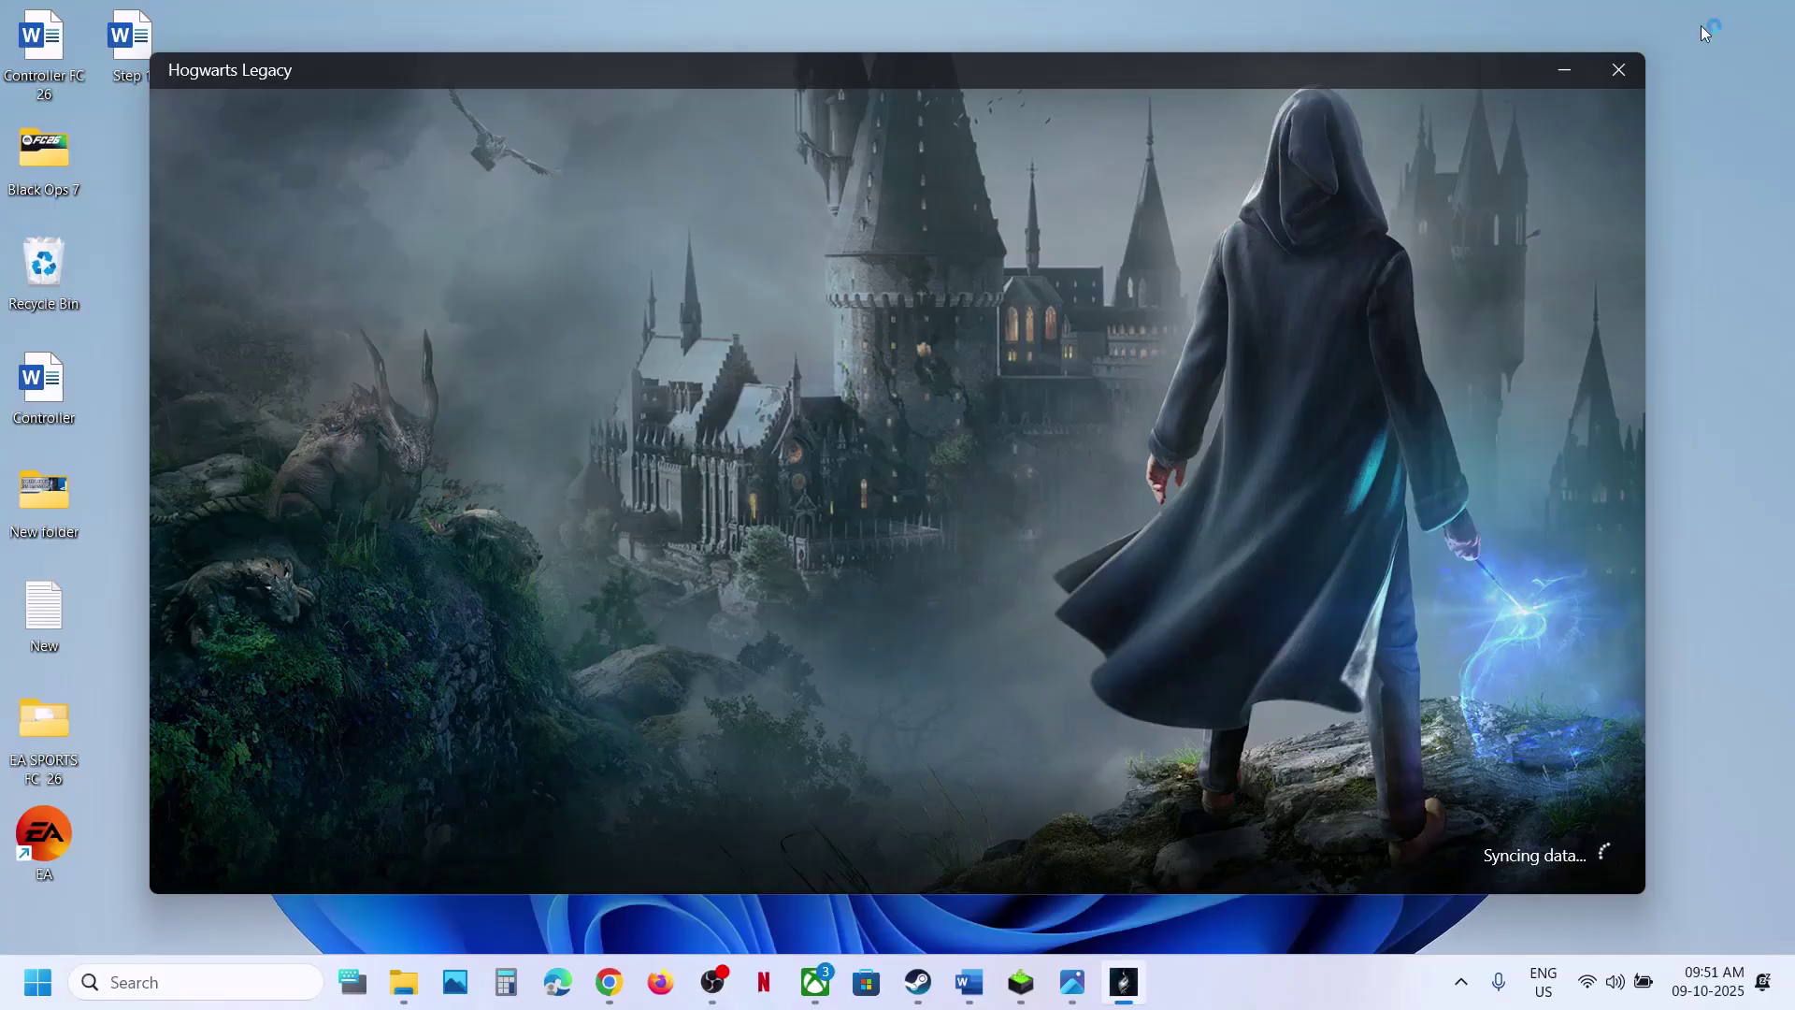
pyautogui.click(1618, 70)
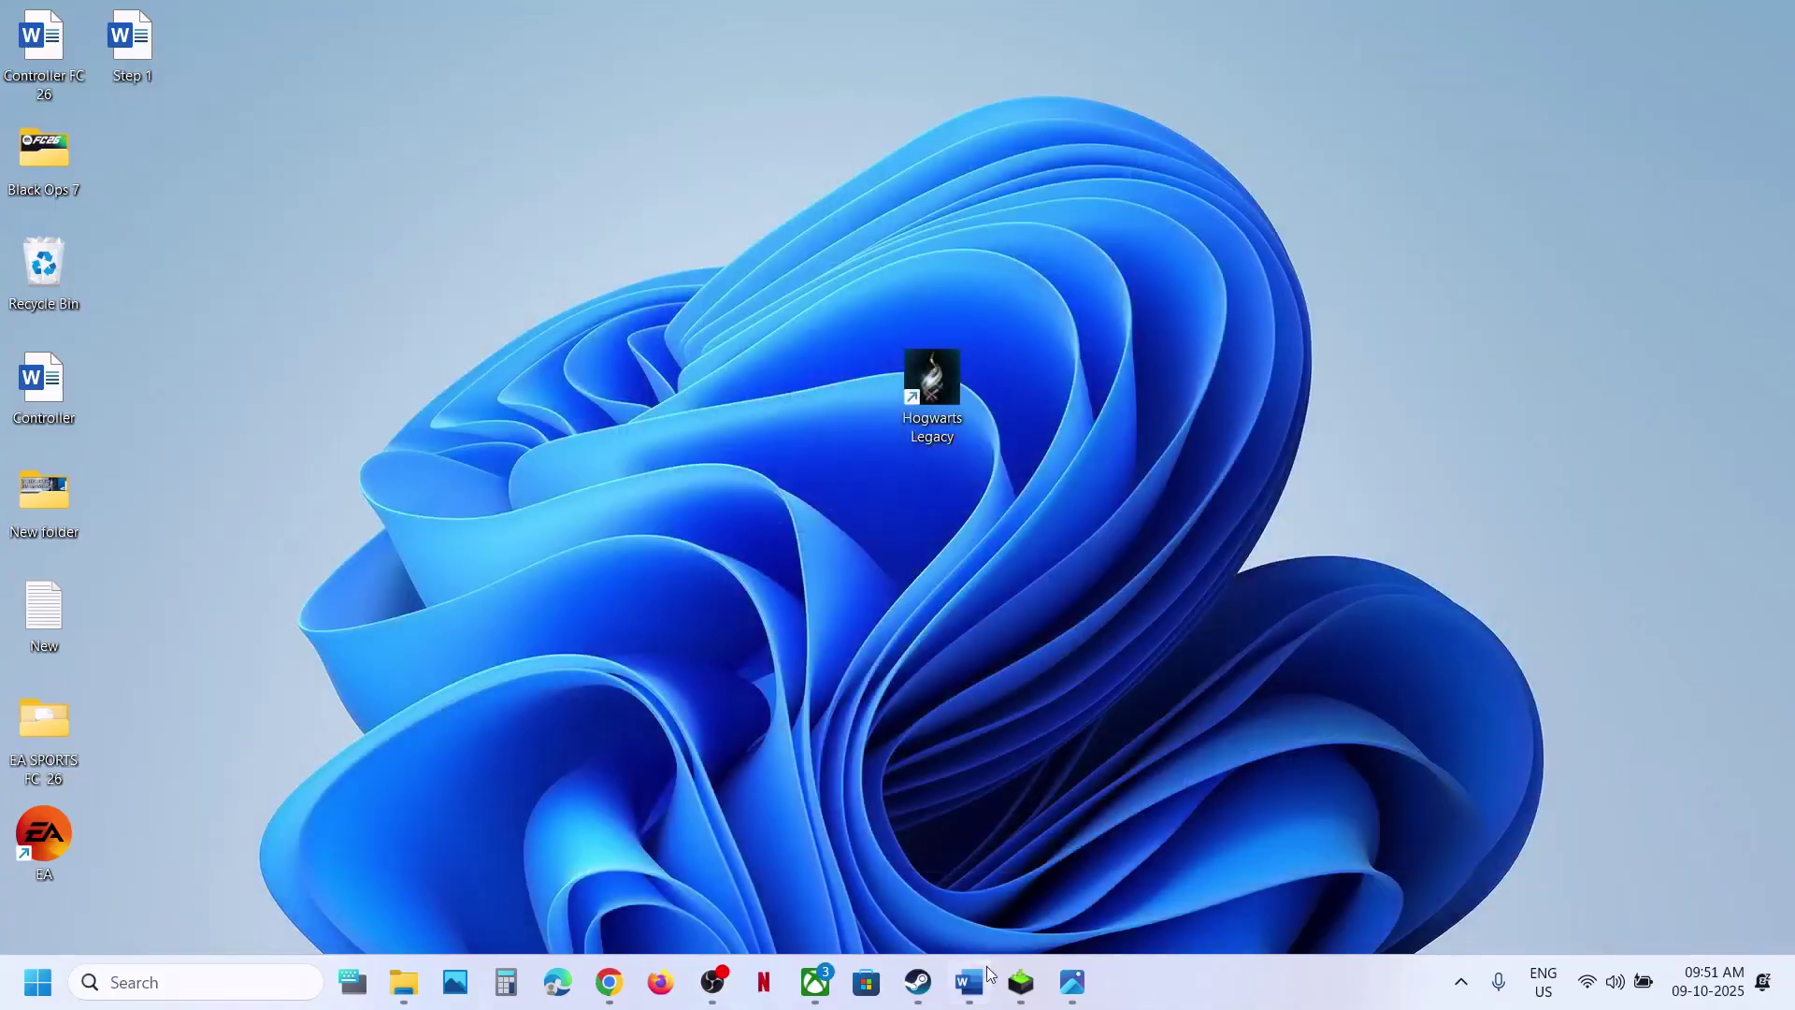
# Step: View Step 15 on repairing or resetting the game in the Word document and return to the Xbox app
pyautogui.click(989, 989)
pyautogui.scroll(-3, 676, 368)
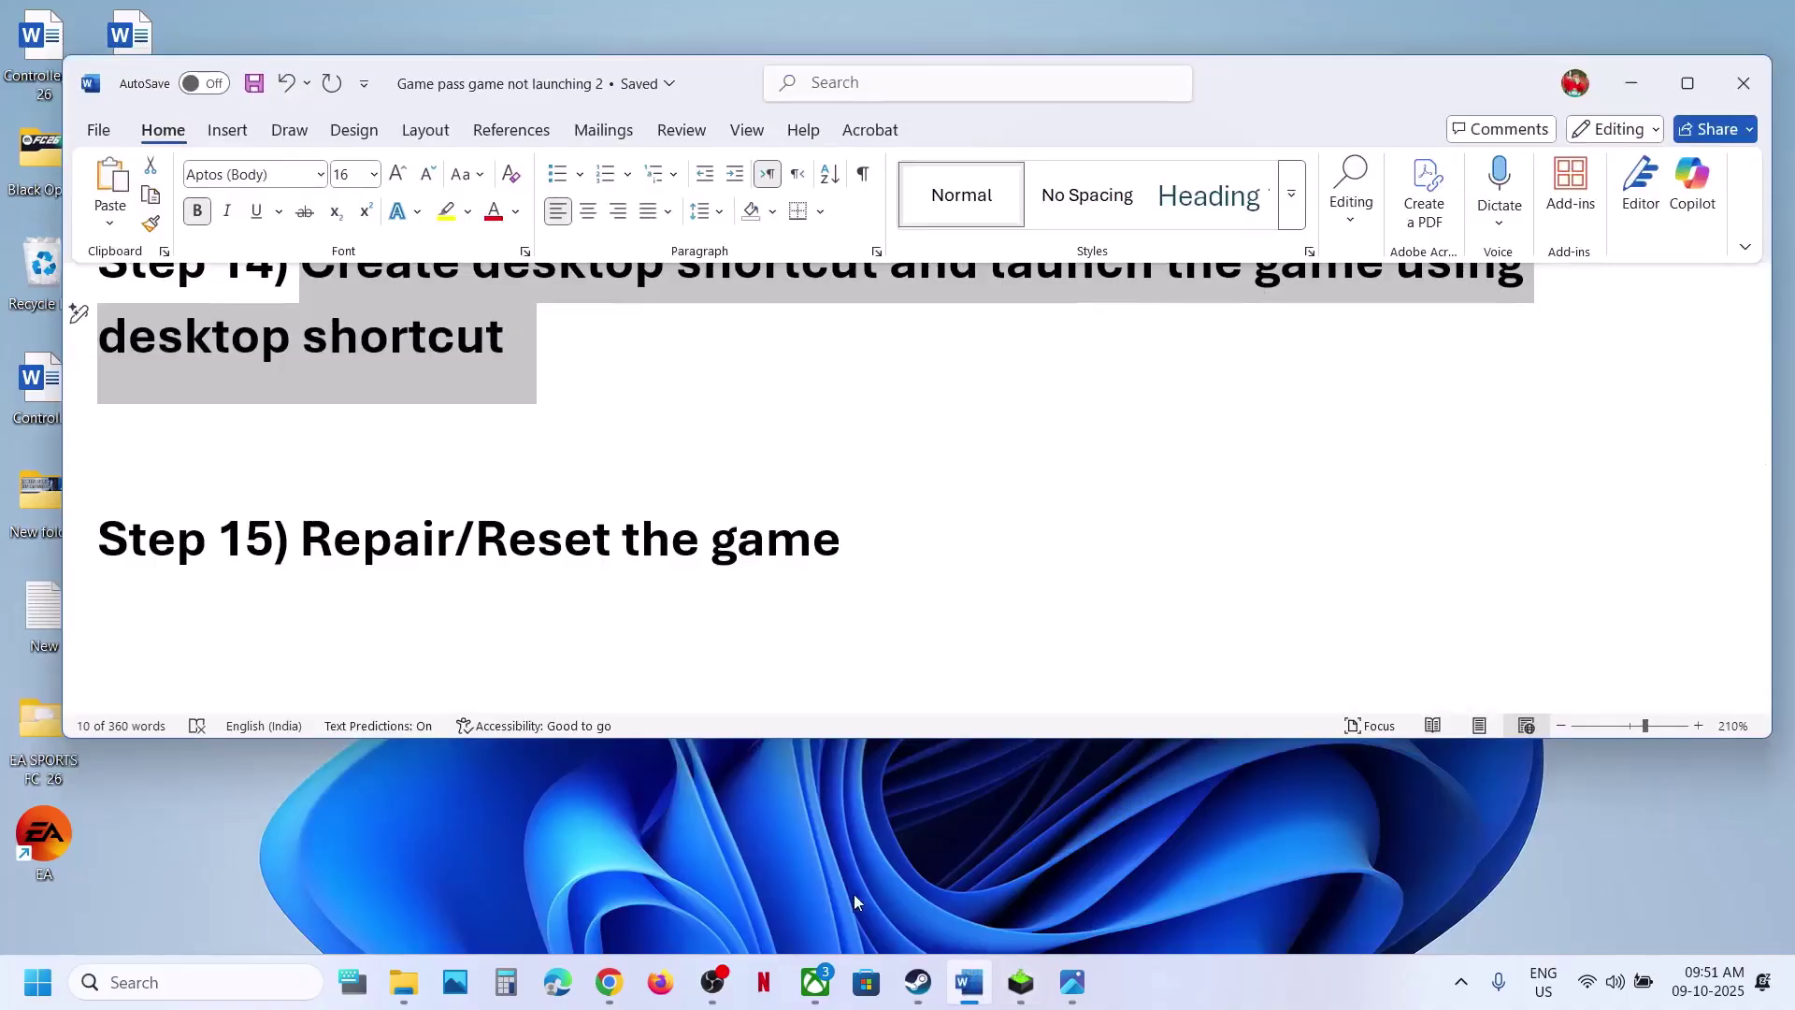
pyautogui.click(816, 980)
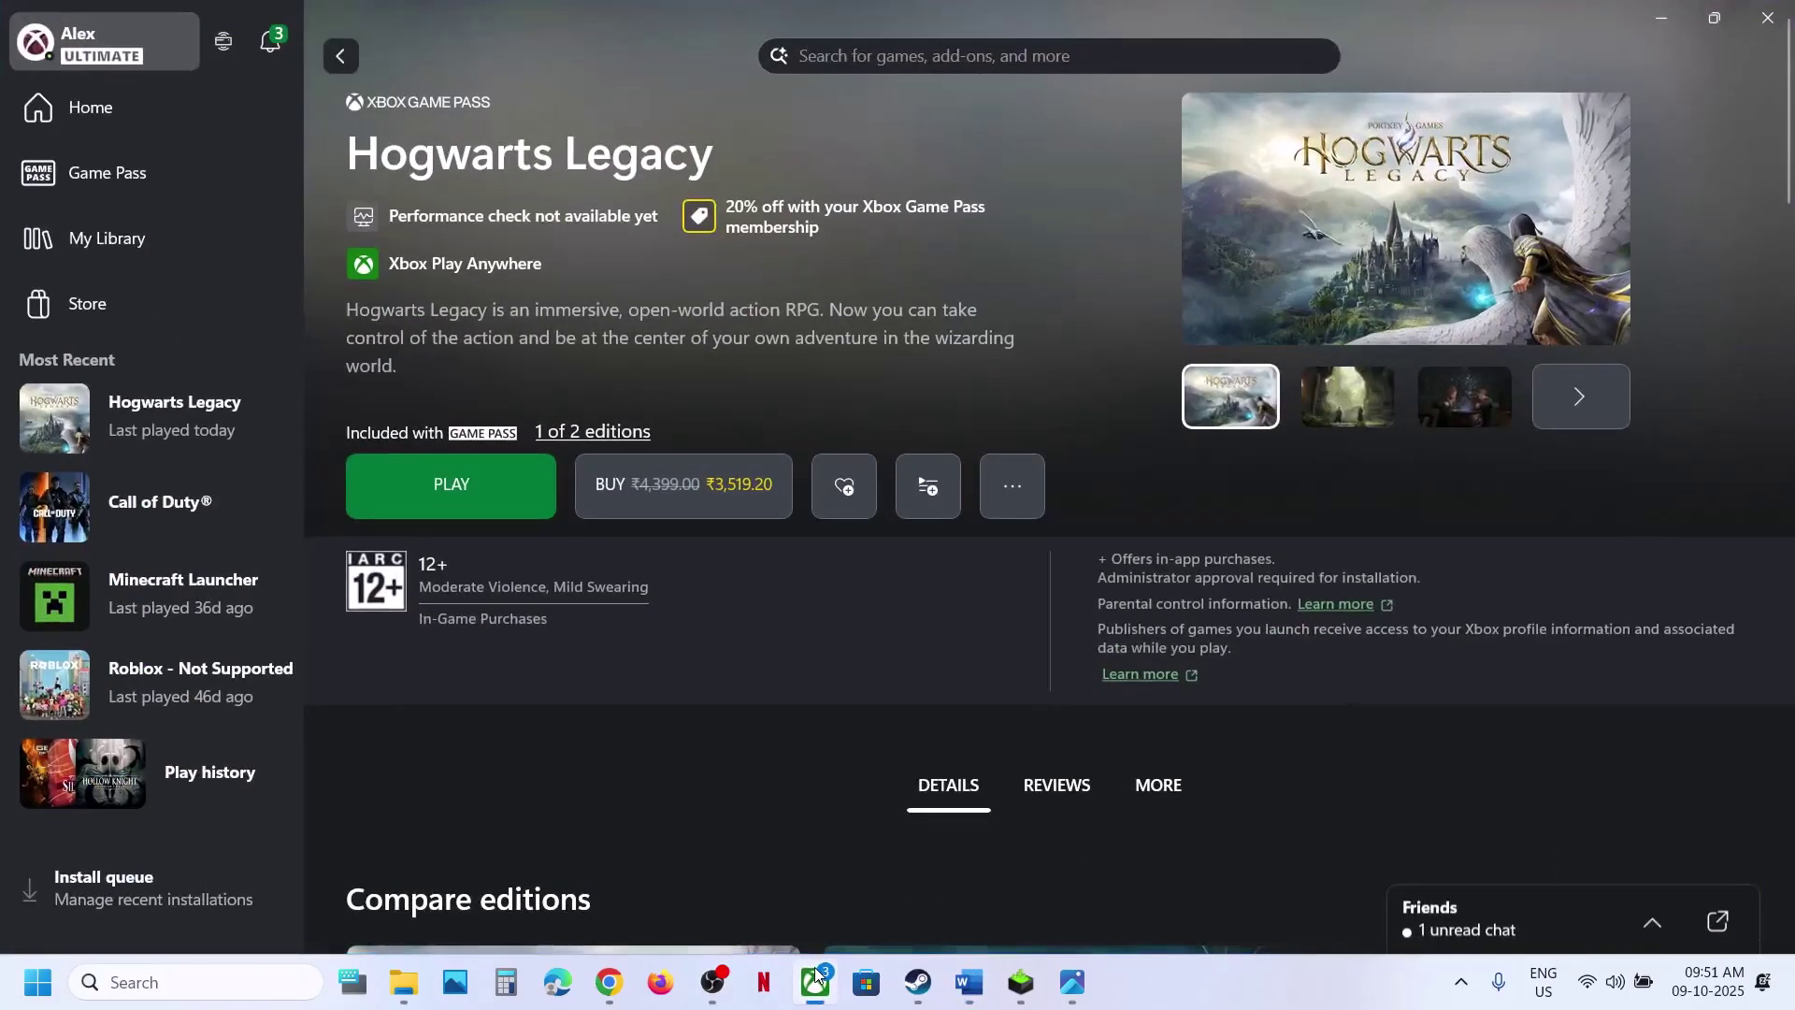
# Step: Open the list of installed apps in Windows Settings
pyautogui.press('super+i')
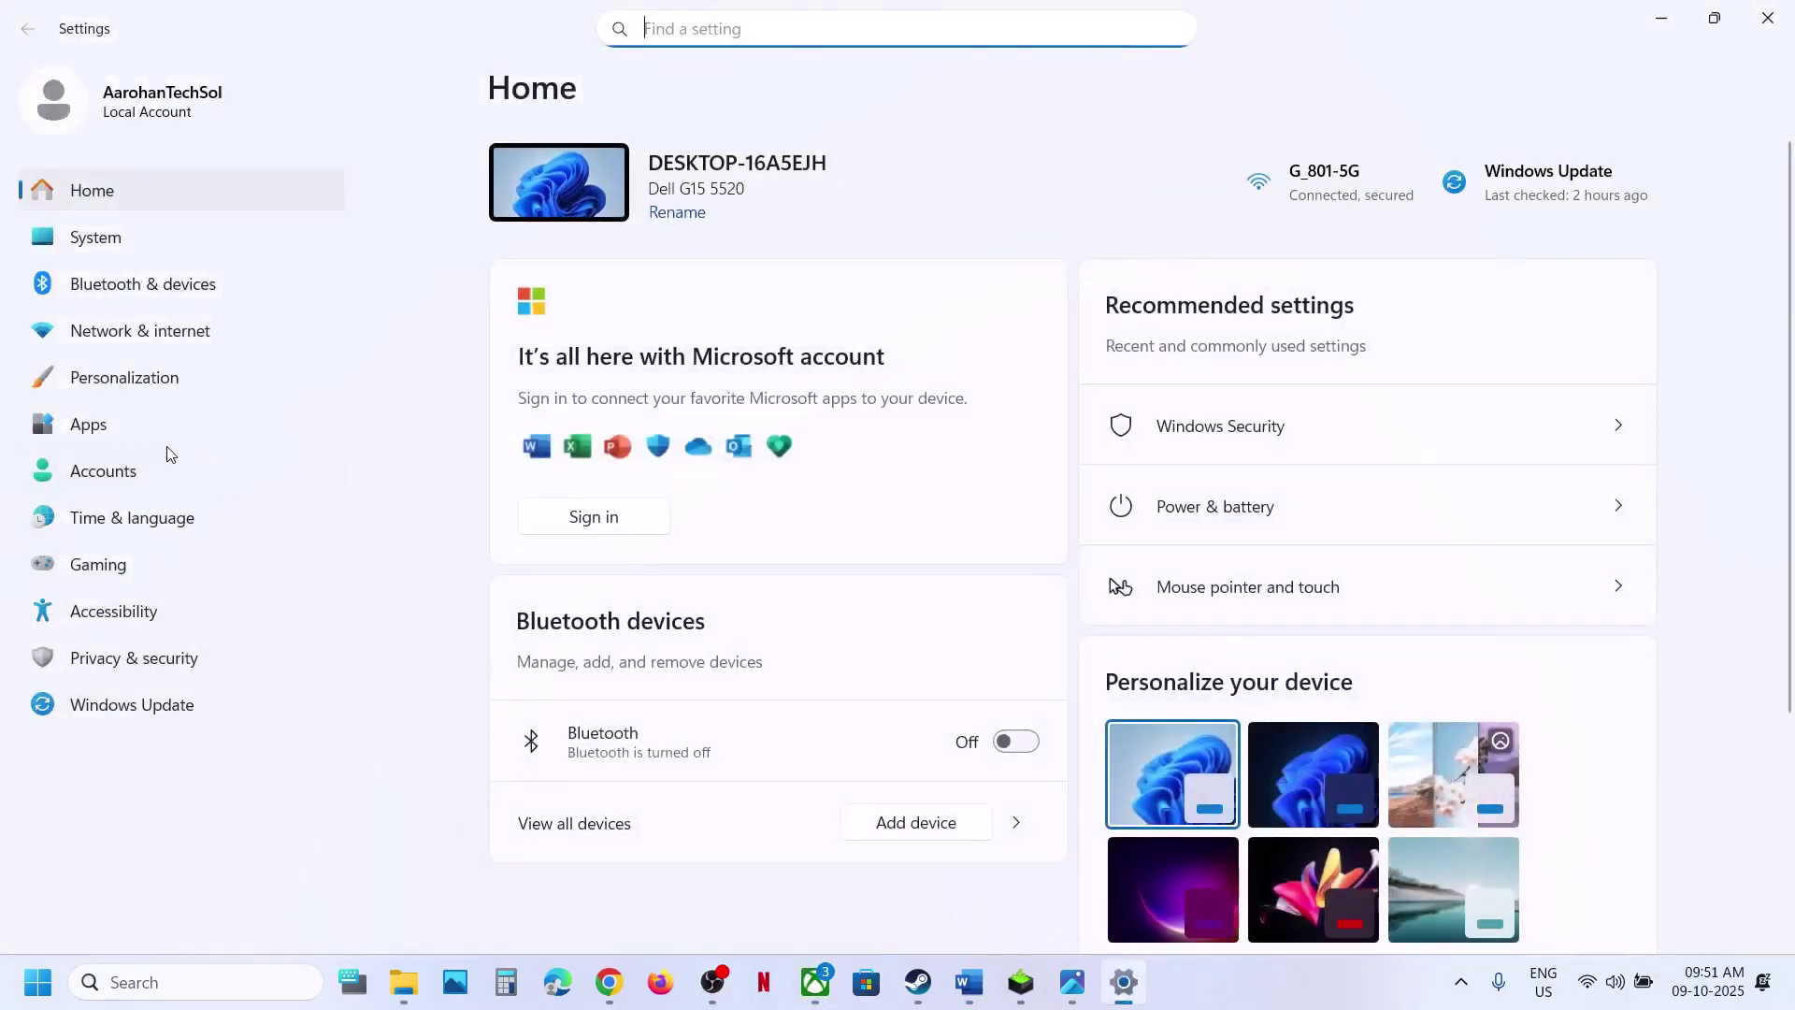
pyautogui.click(126, 421)
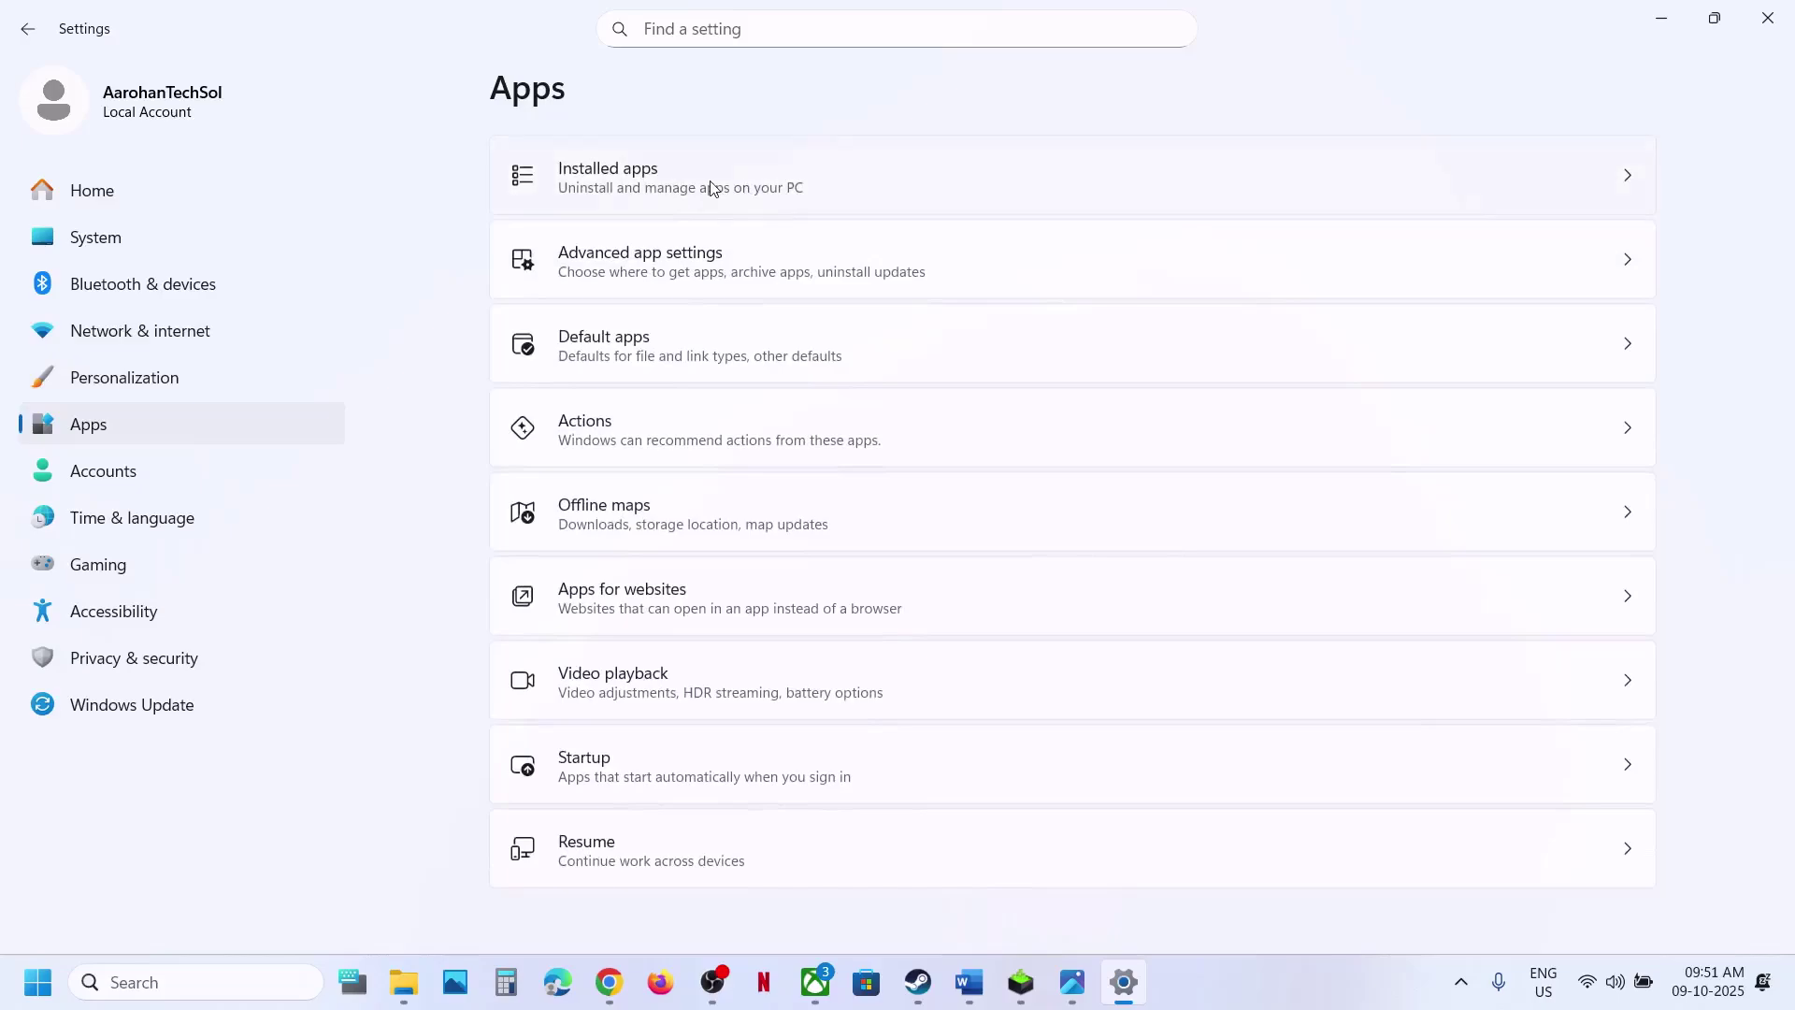
pyautogui.click(711, 188)
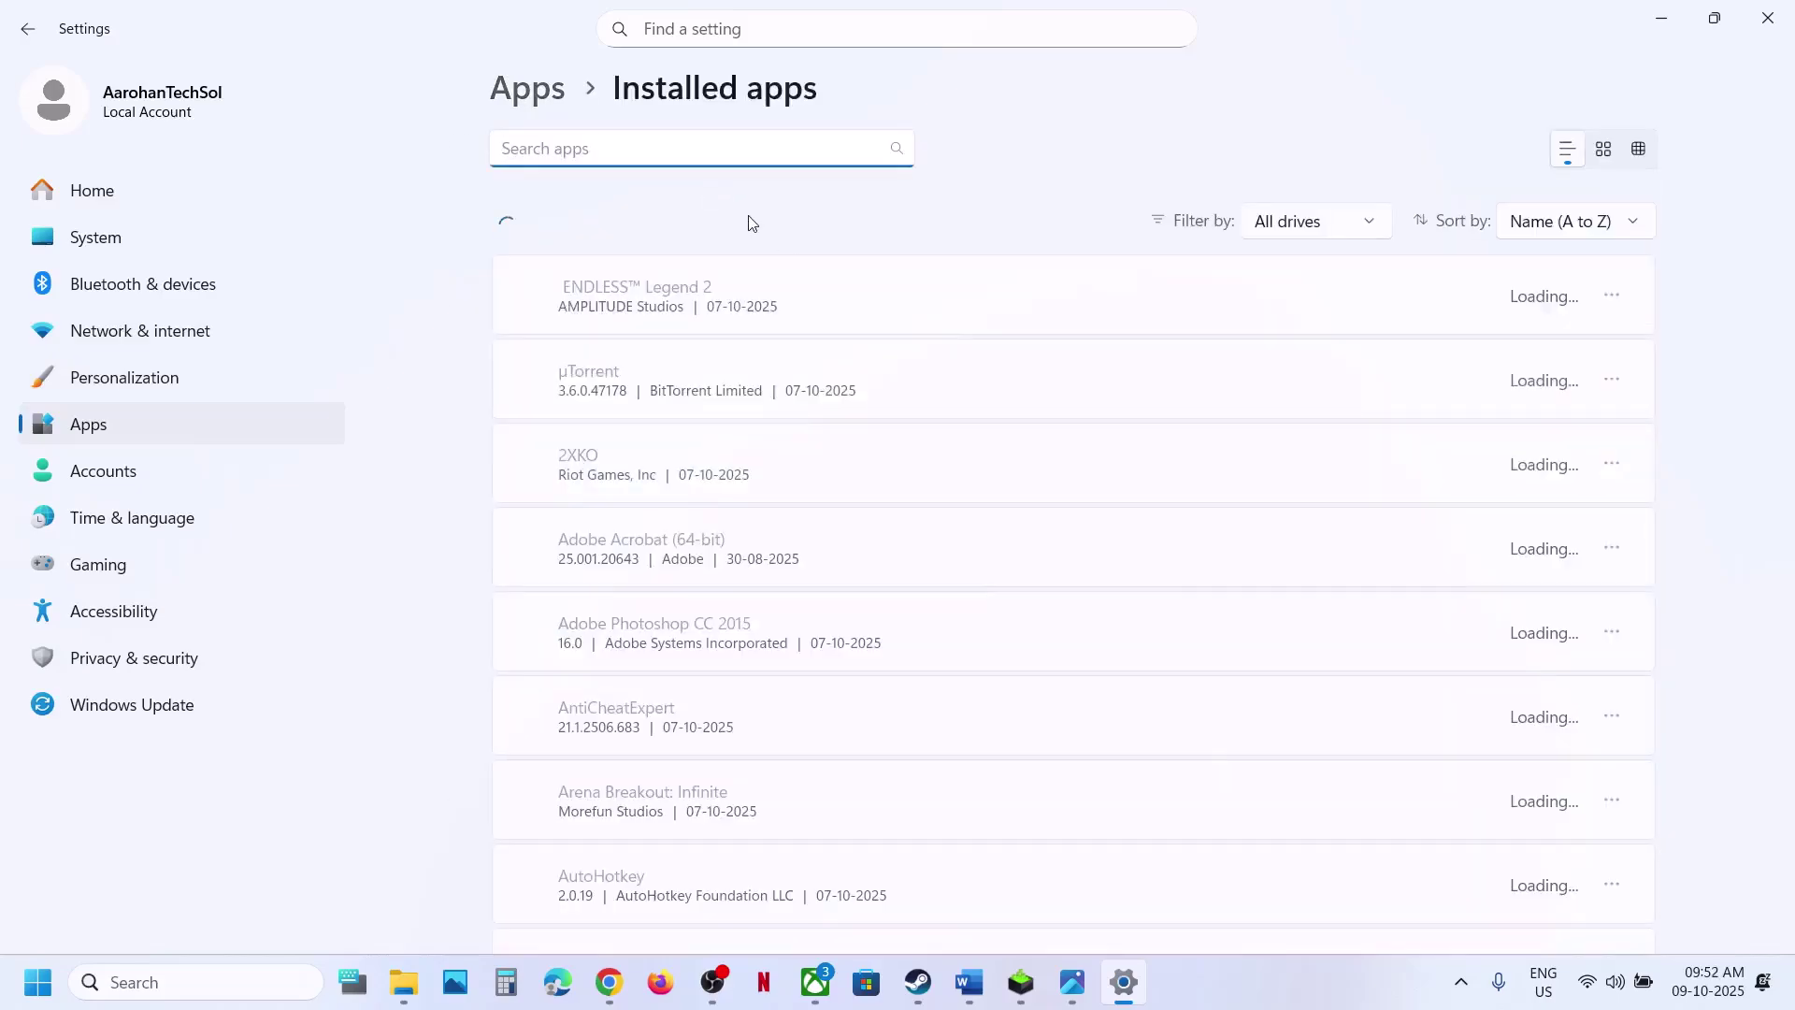
# Step: Find Hogwarts Legacy among the installed apps and open its advanced options at the Terminate and Reset sections
pyautogui.scroll(-5, 761, 520)
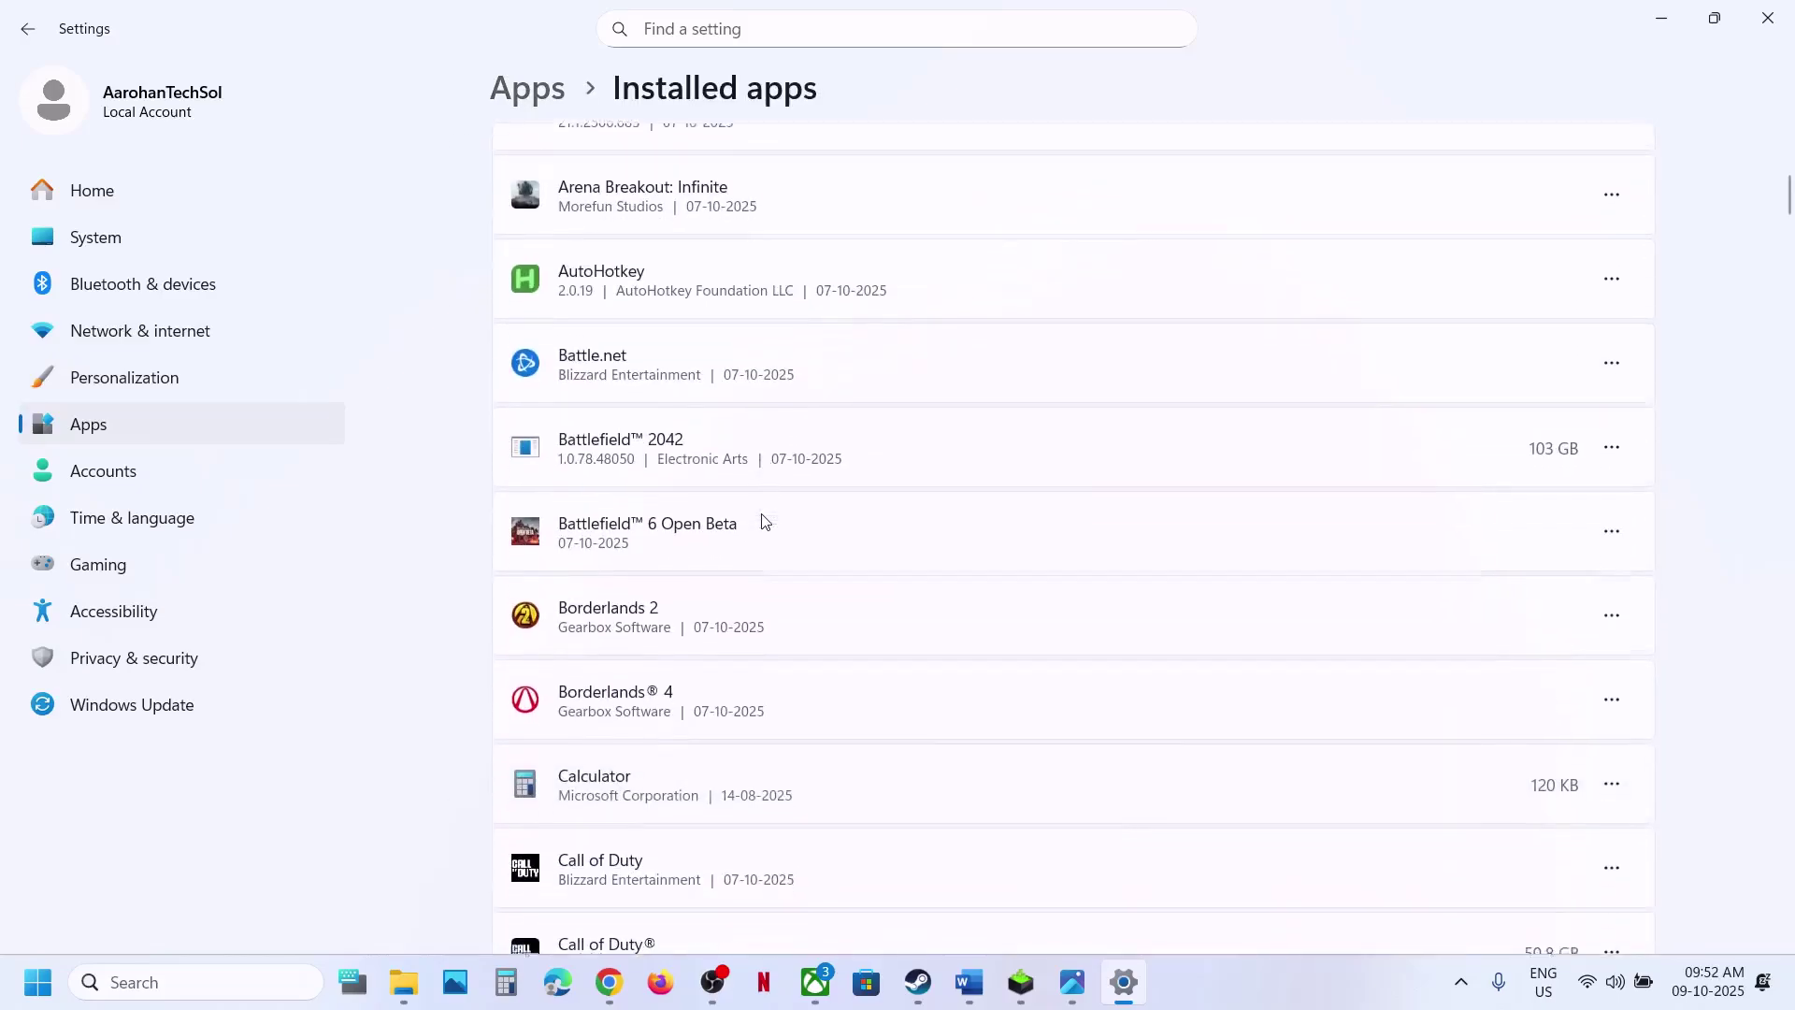
pyautogui.scroll(-10, 761, 521)
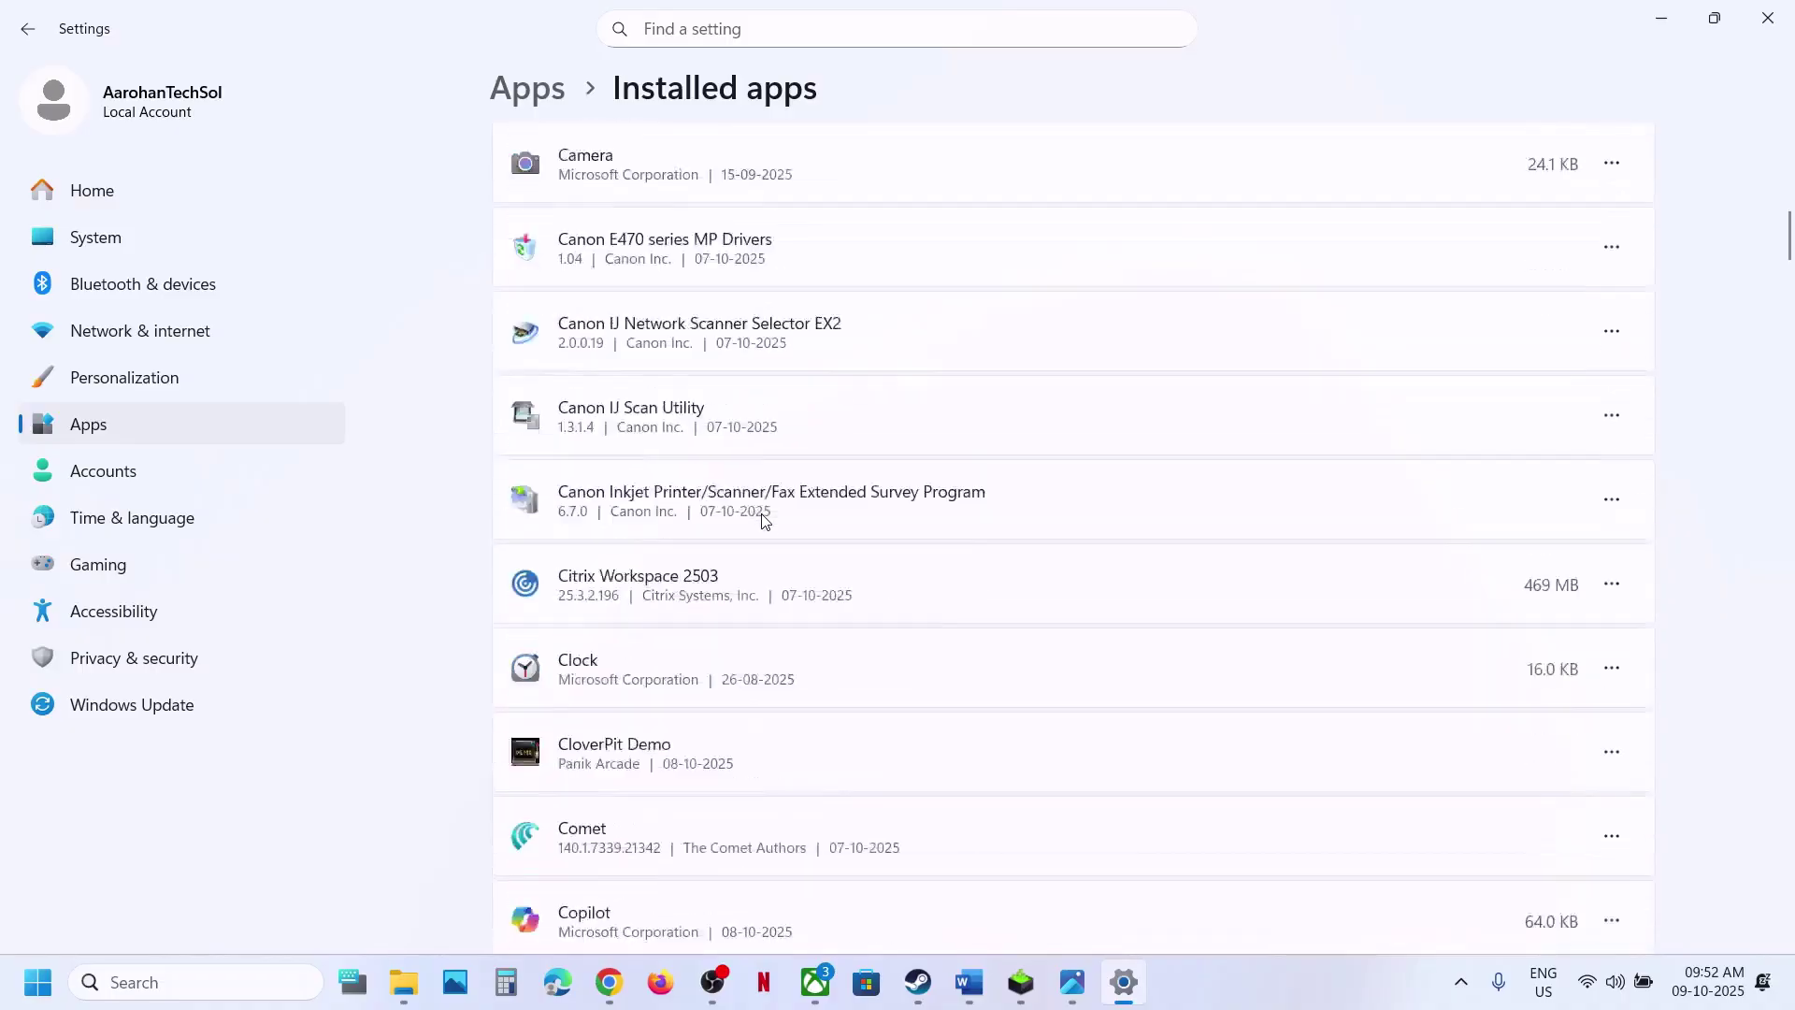
pyautogui.scroll(-12, 761, 521)
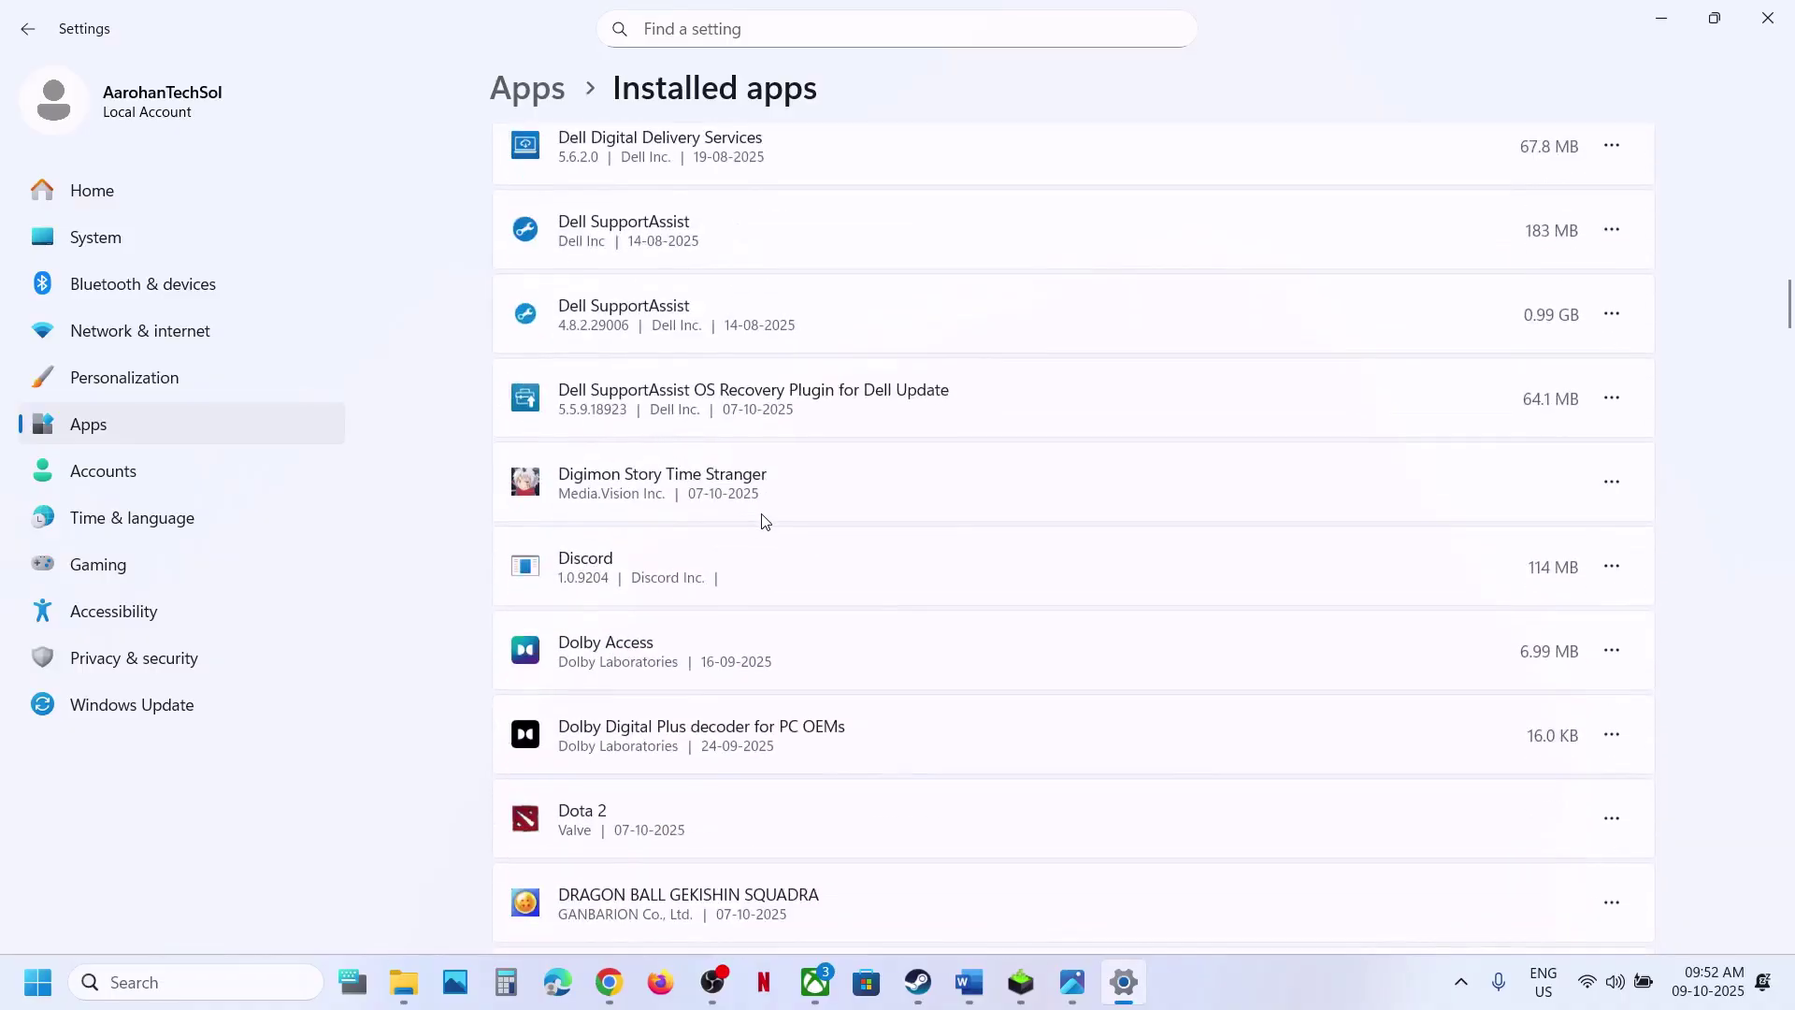
pyautogui.scroll(-12, 761, 521)
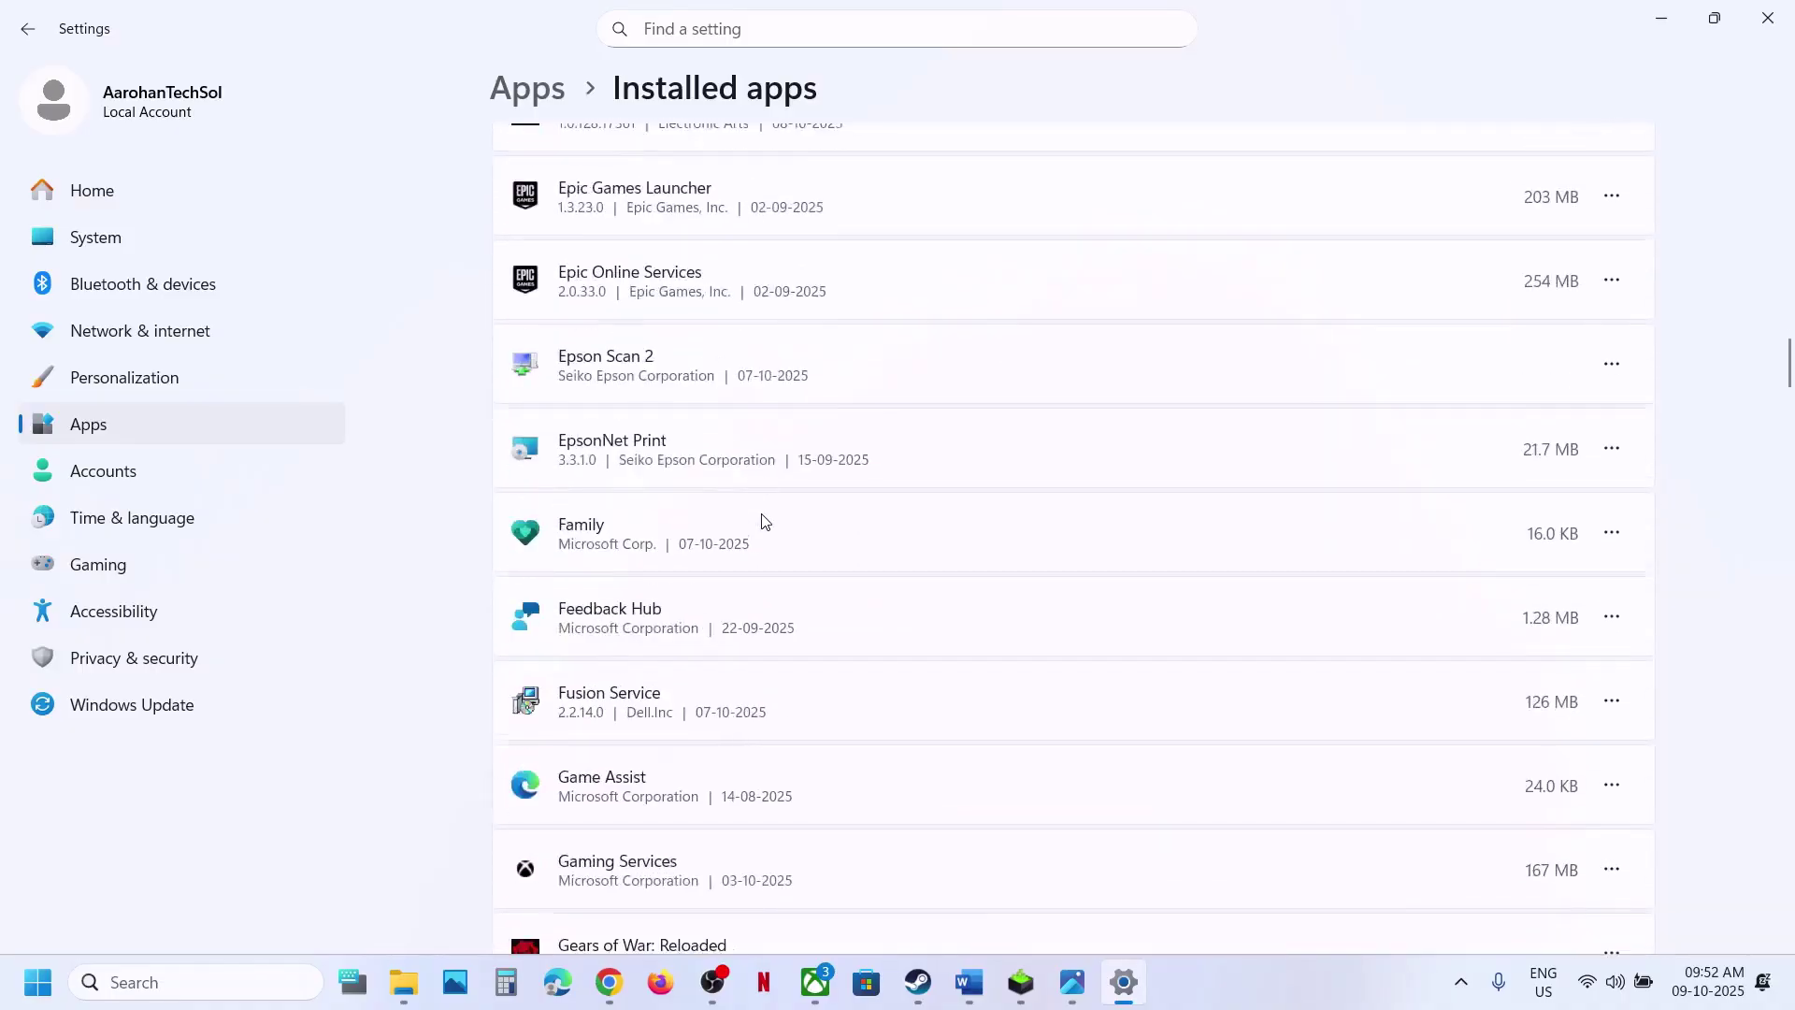
pyautogui.scroll(-7, 761, 520)
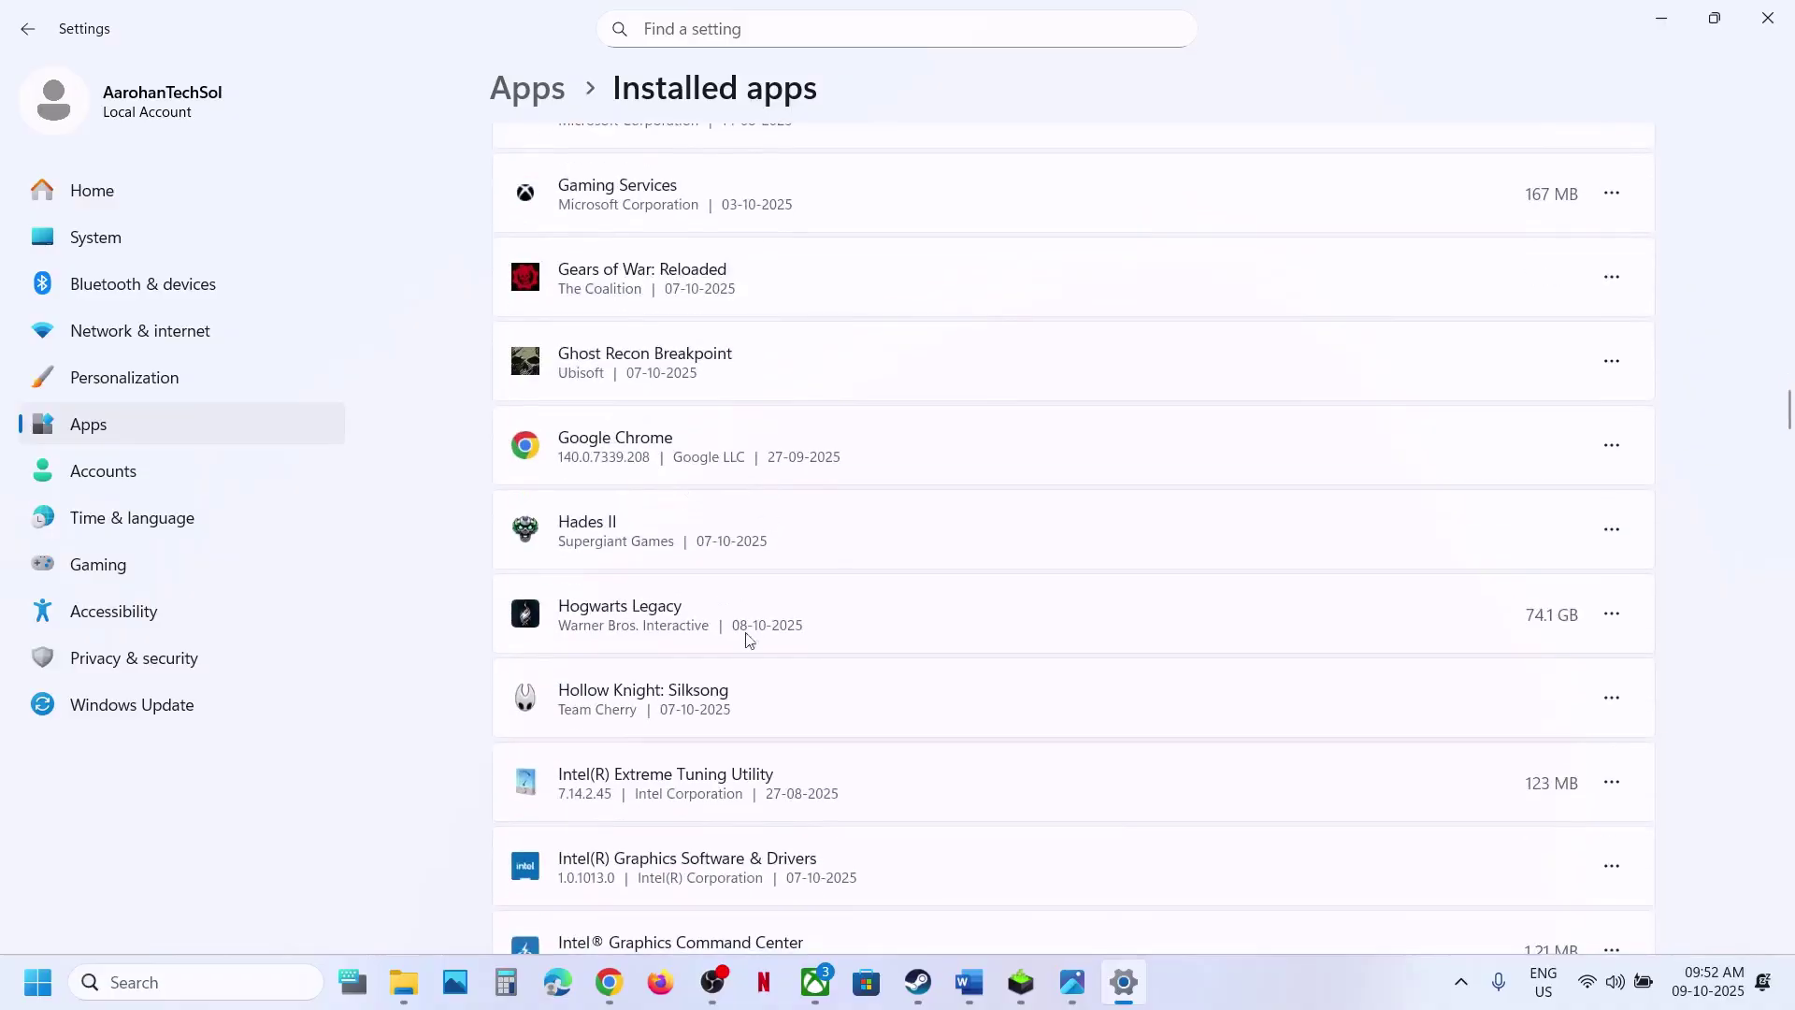
pyautogui.scroll(-2, 740, 647)
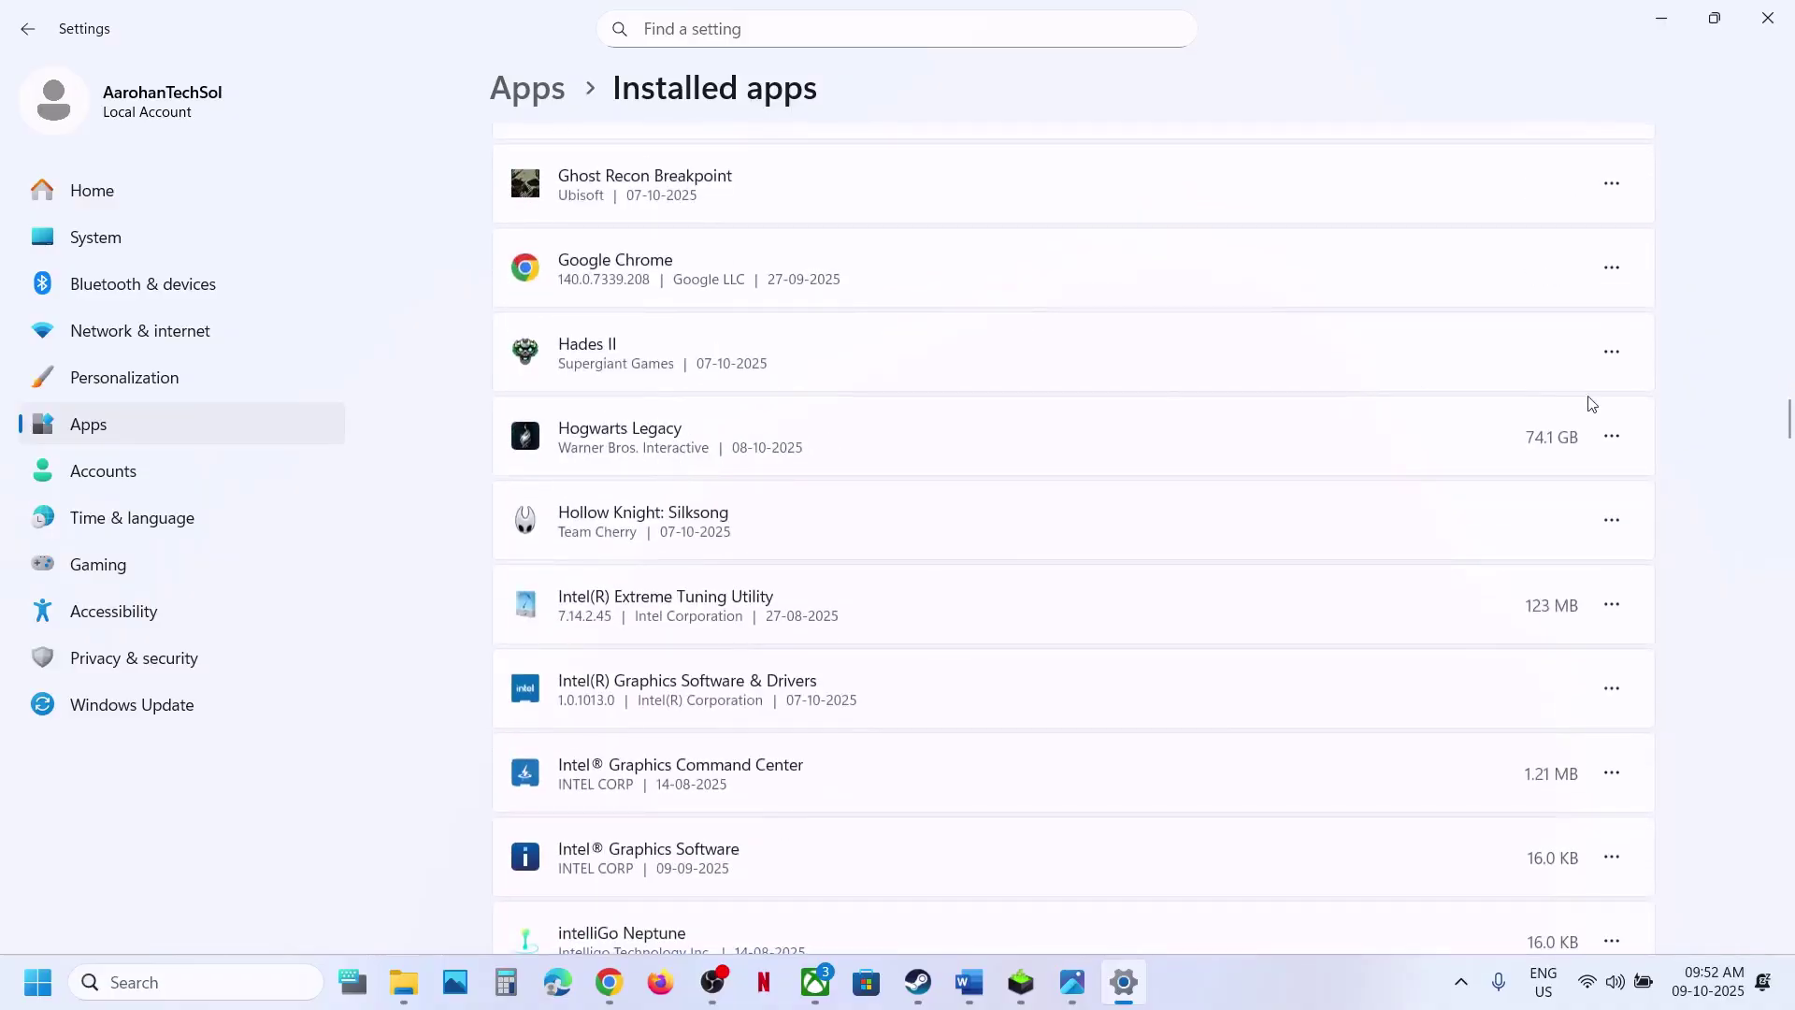
pyautogui.click(1614, 439)
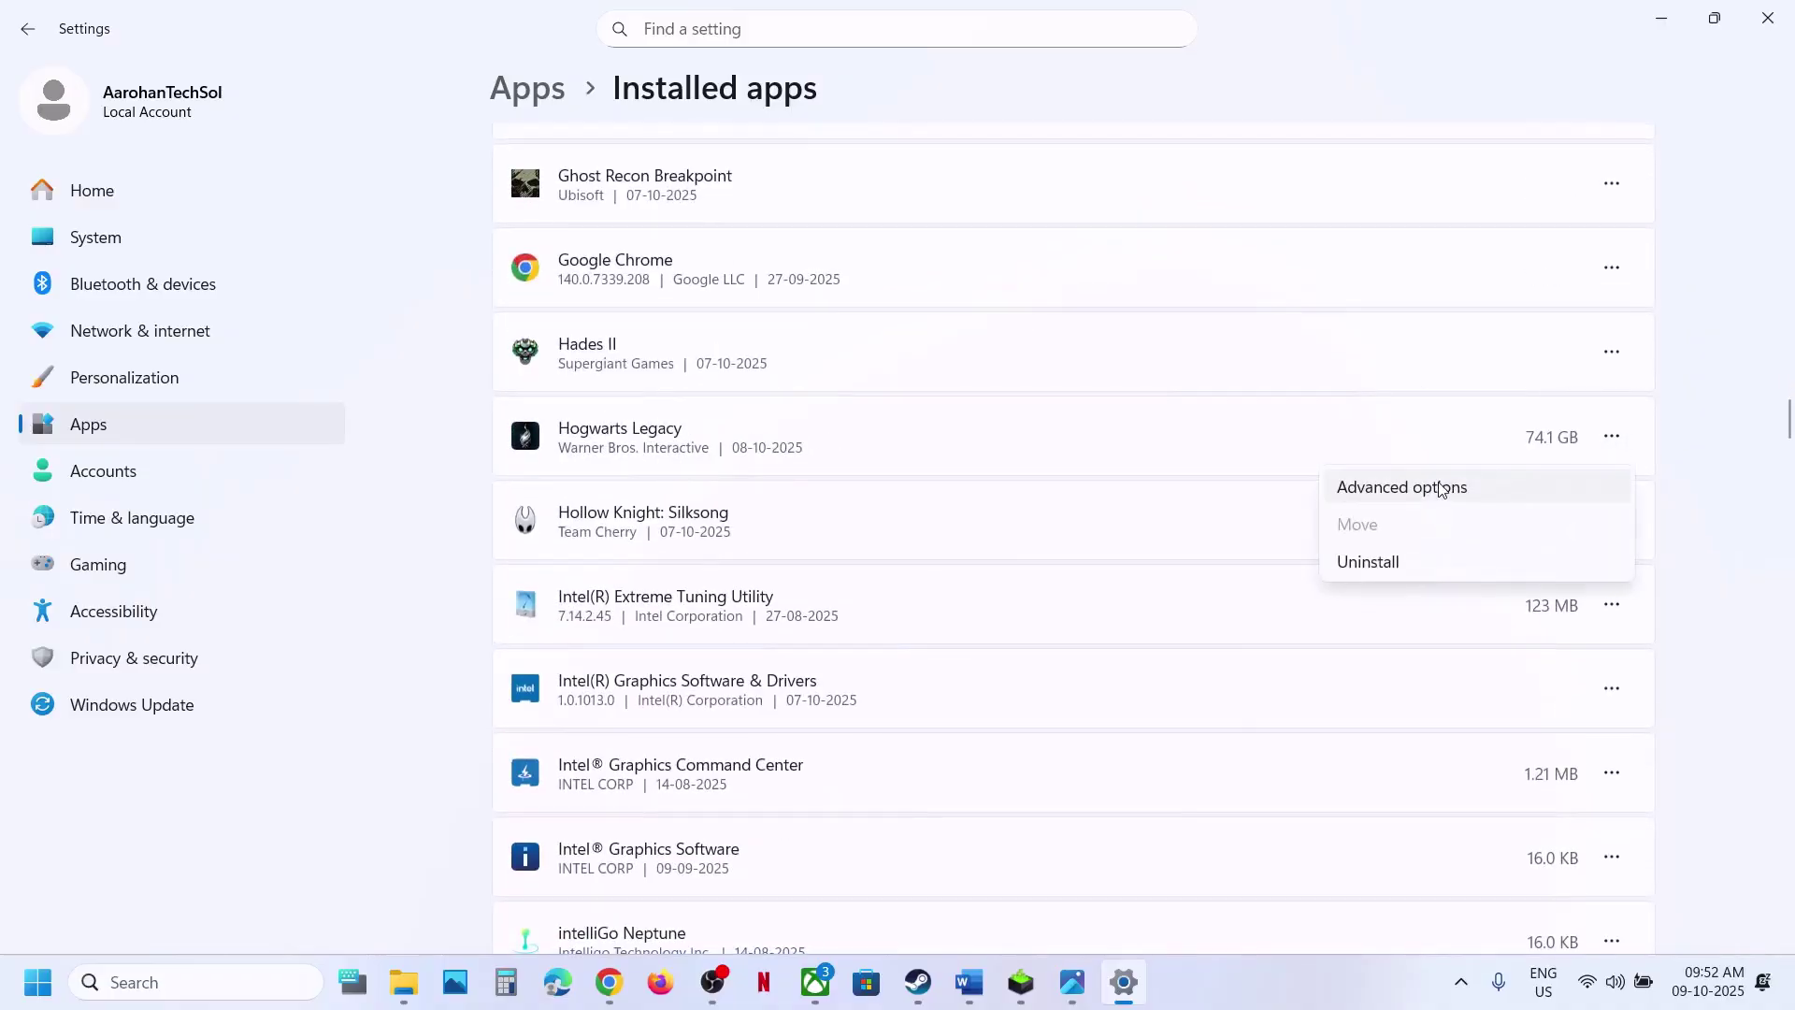
pyautogui.click(1441, 487)
pyautogui.scroll(-8, 710, 598)
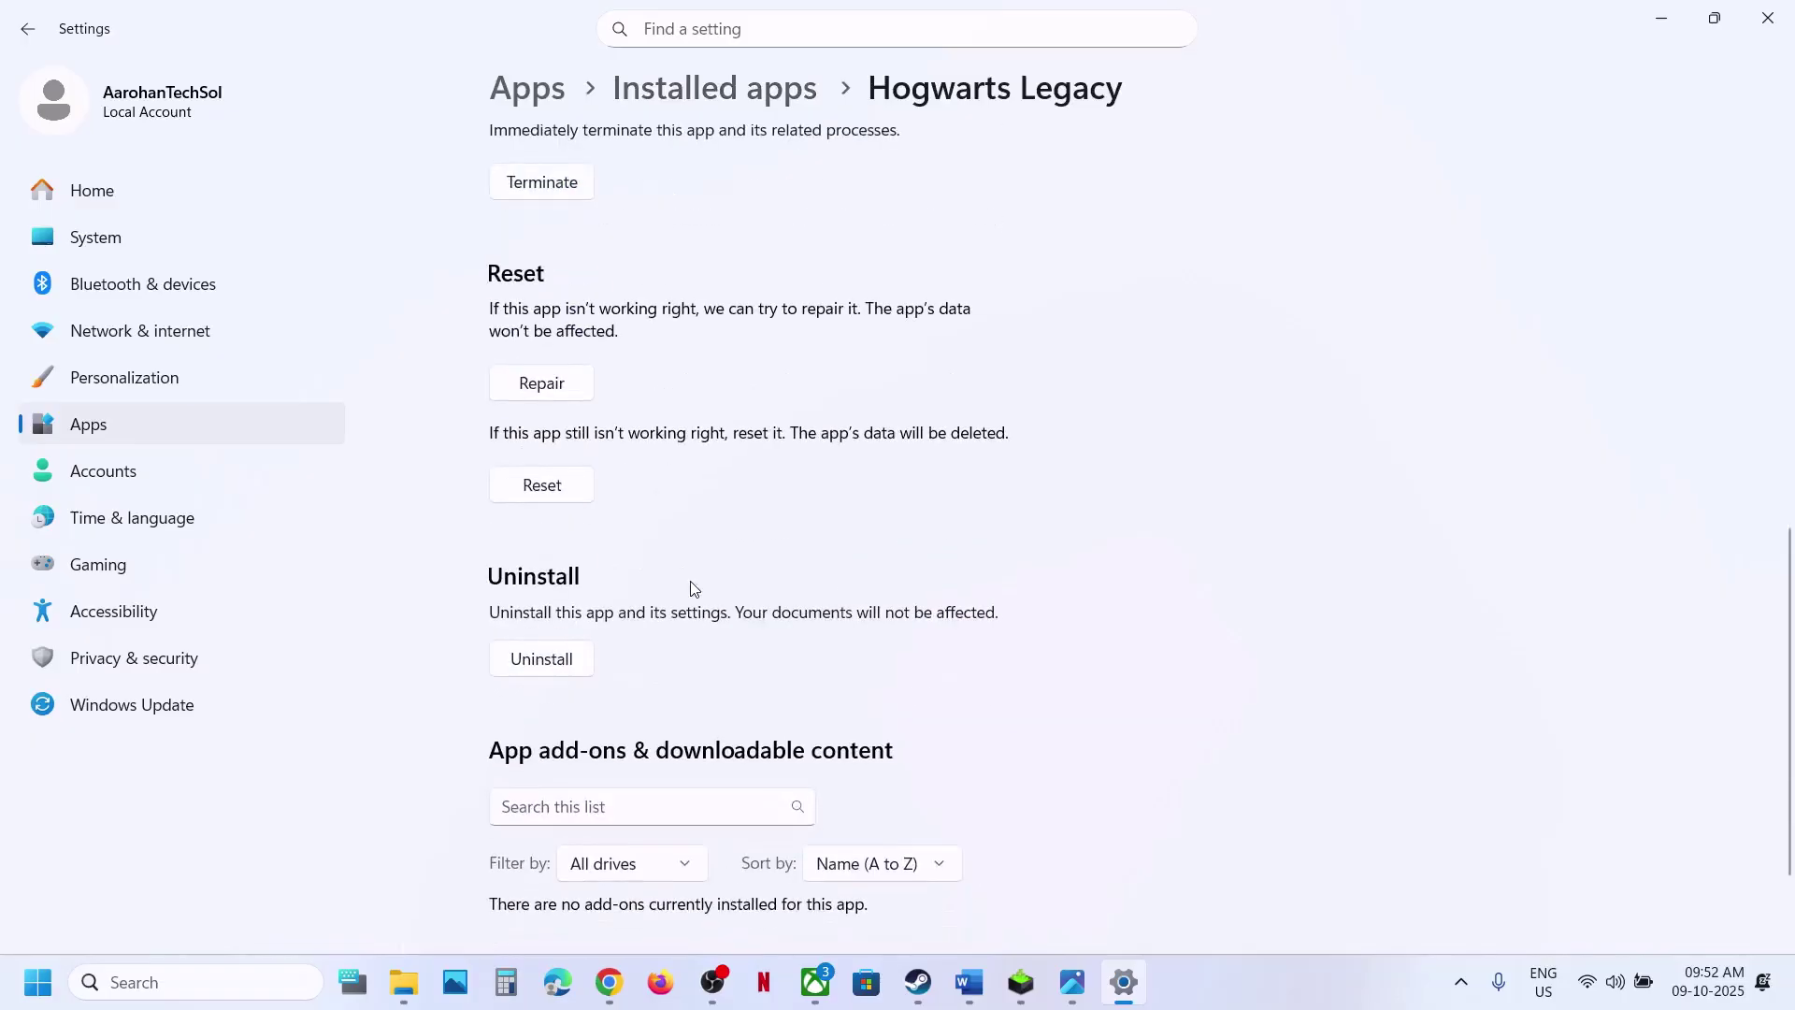
pyautogui.scroll(1, 673, 570)
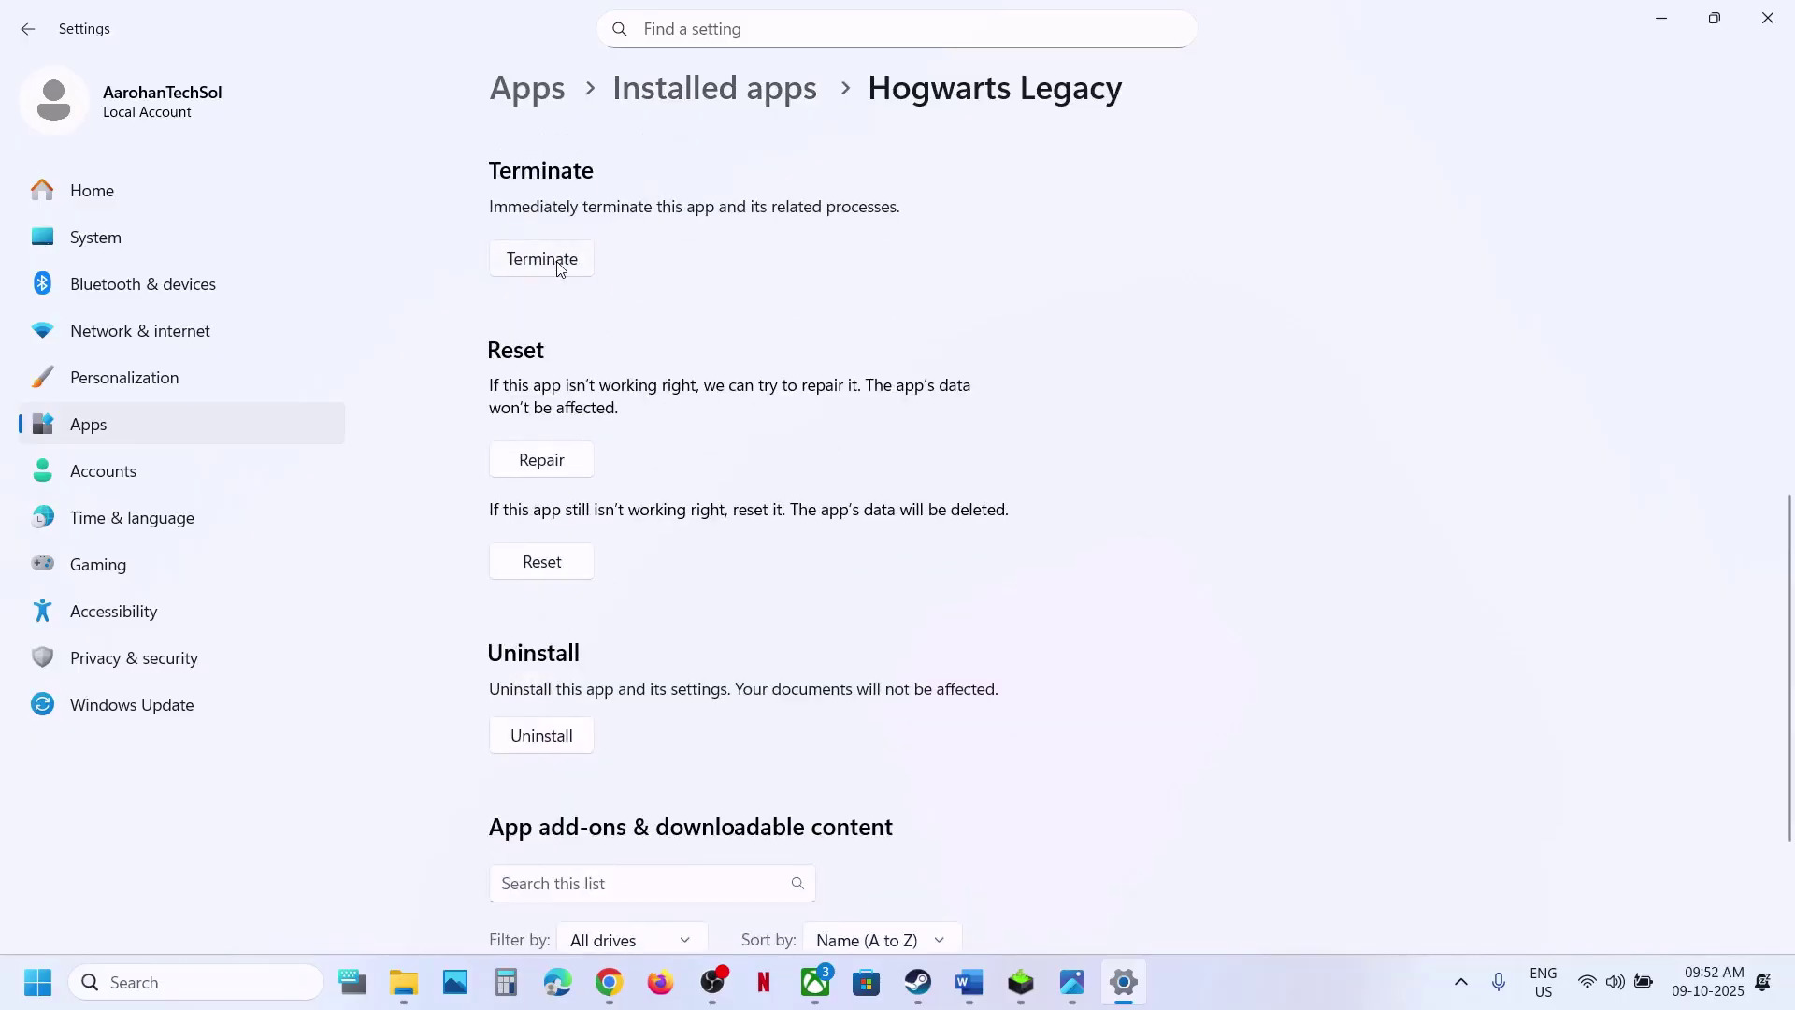
# Step: Repair Hogwarts Legacy and reset its app data, confirming the reset
pyautogui.click(558, 465)
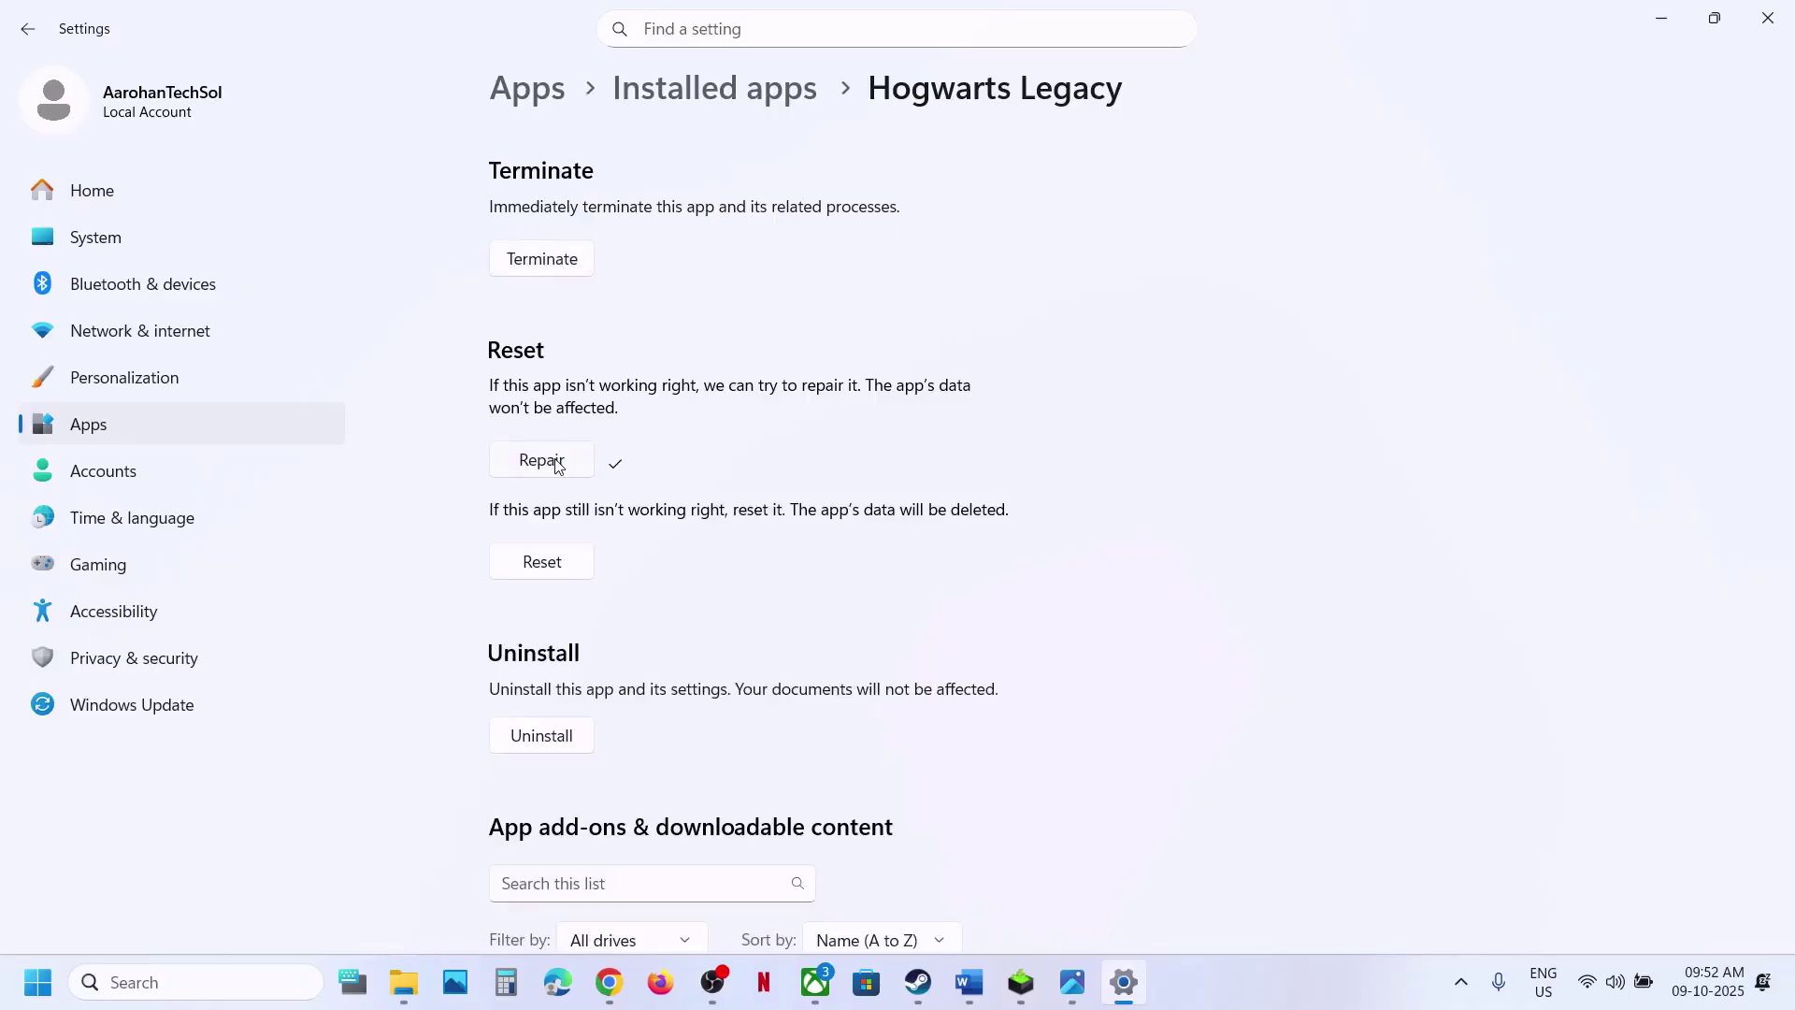
pyautogui.click(573, 562)
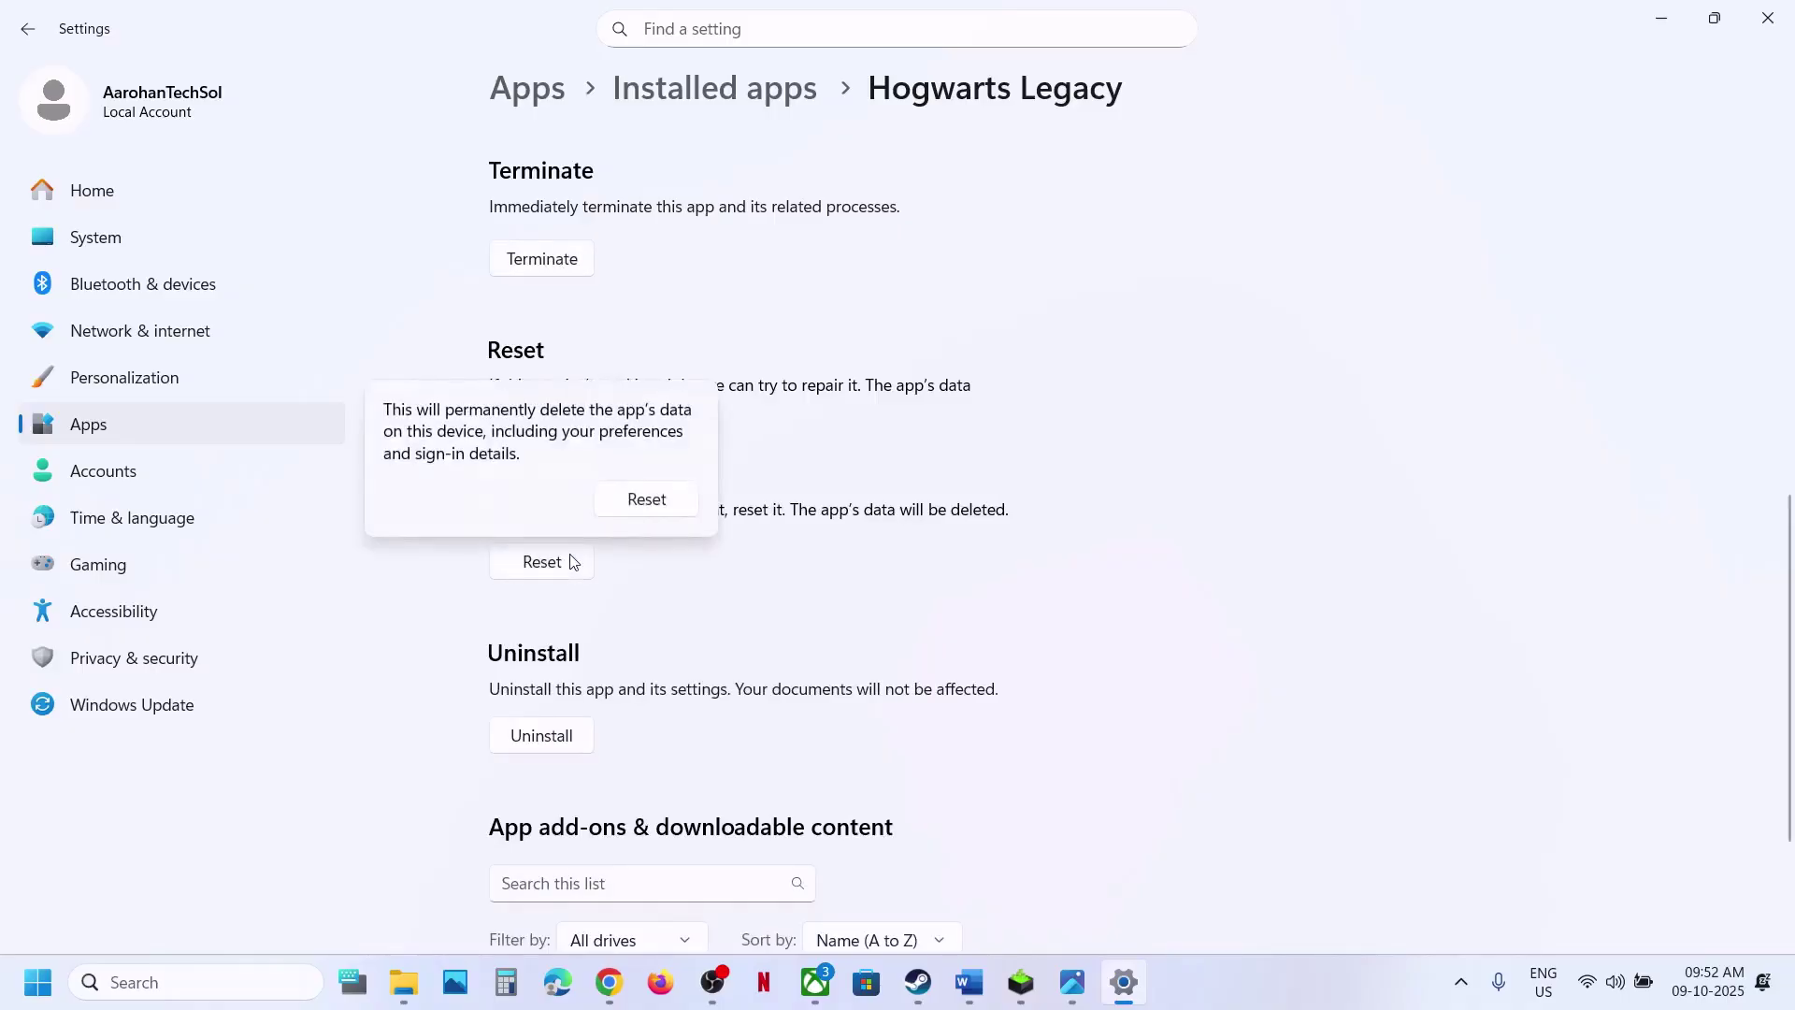
pyautogui.click(636, 502)
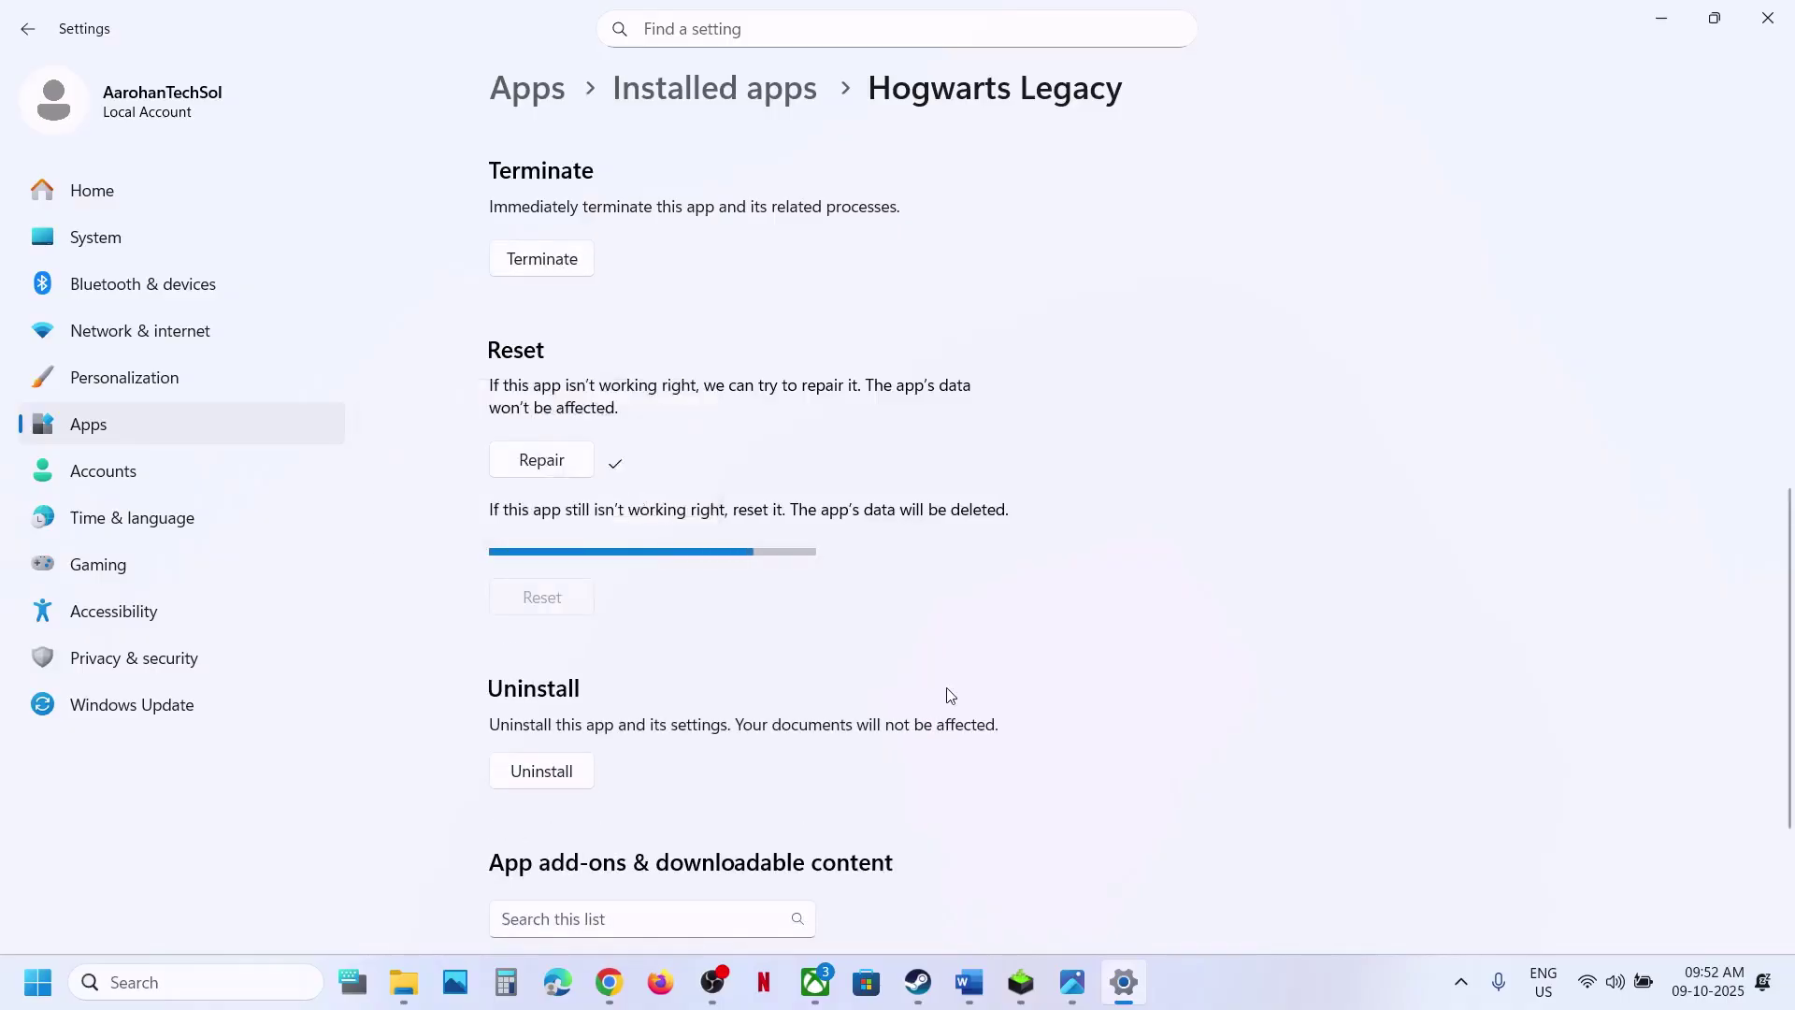
# Step: Quit the Xbox app running in the background and reopen it
pyautogui.click(1463, 989)
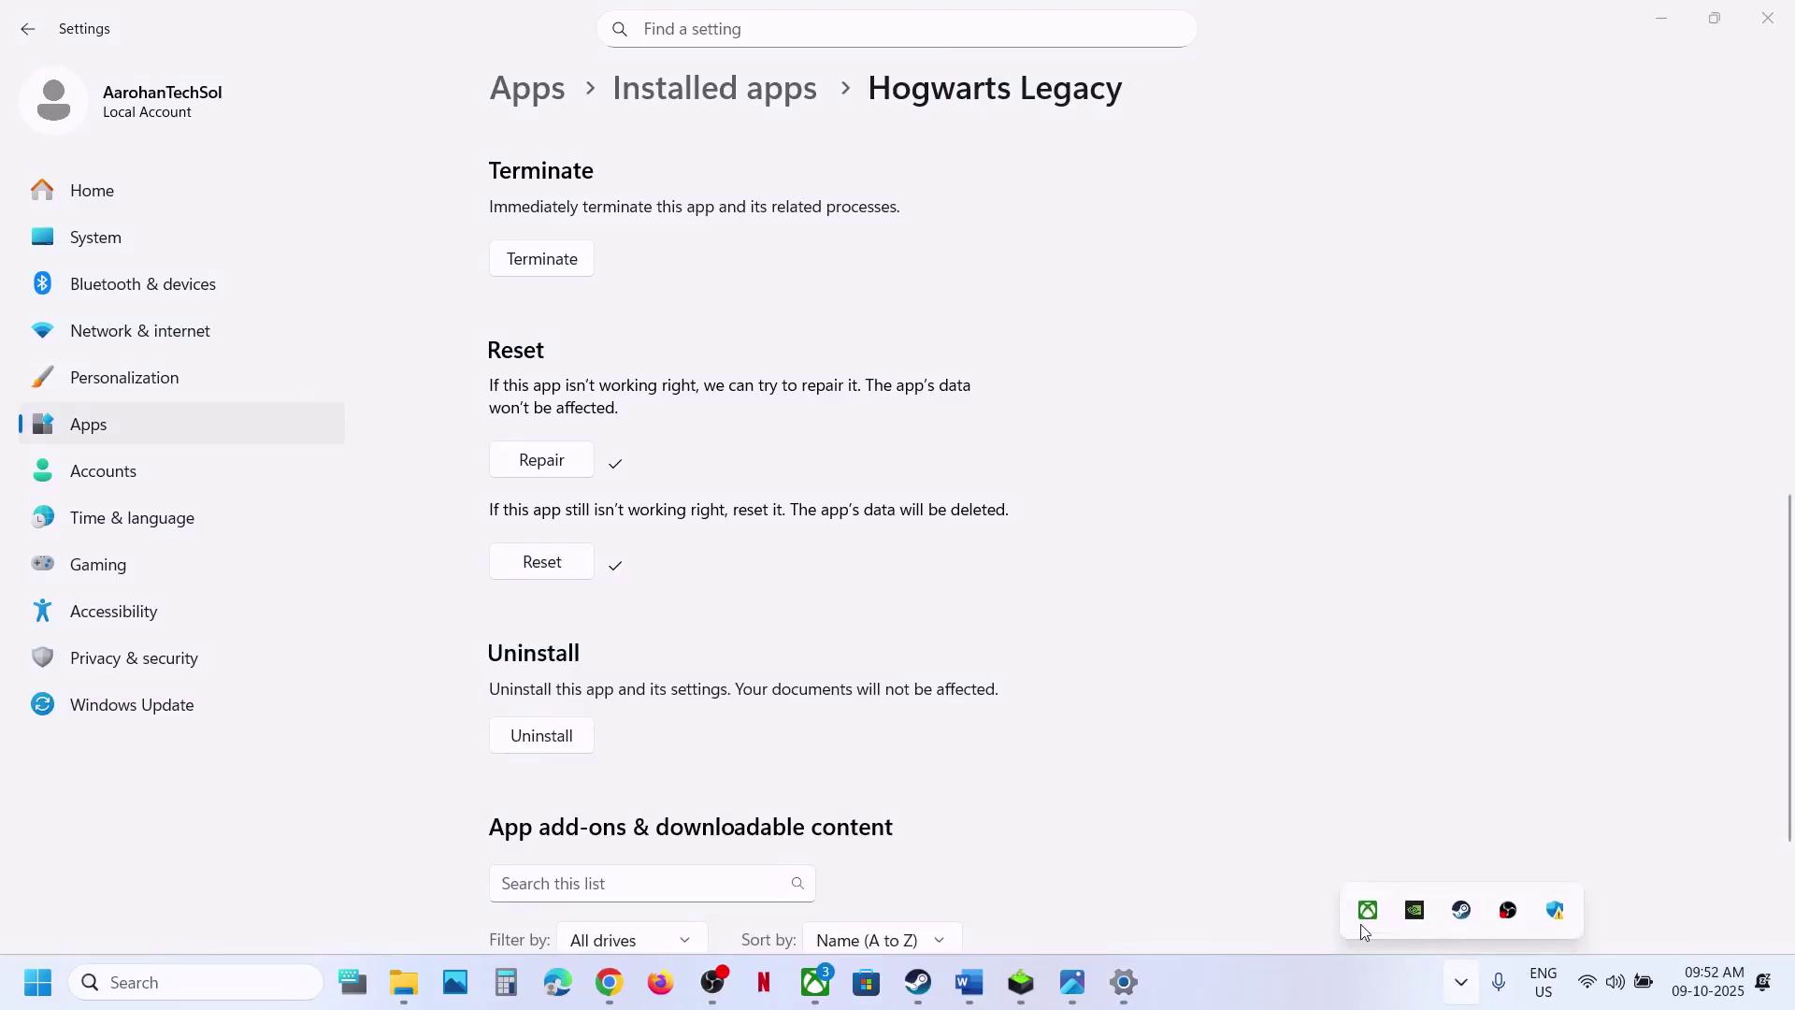
pyautogui.rightClick(1365, 925)
pyautogui.click(1168, 891)
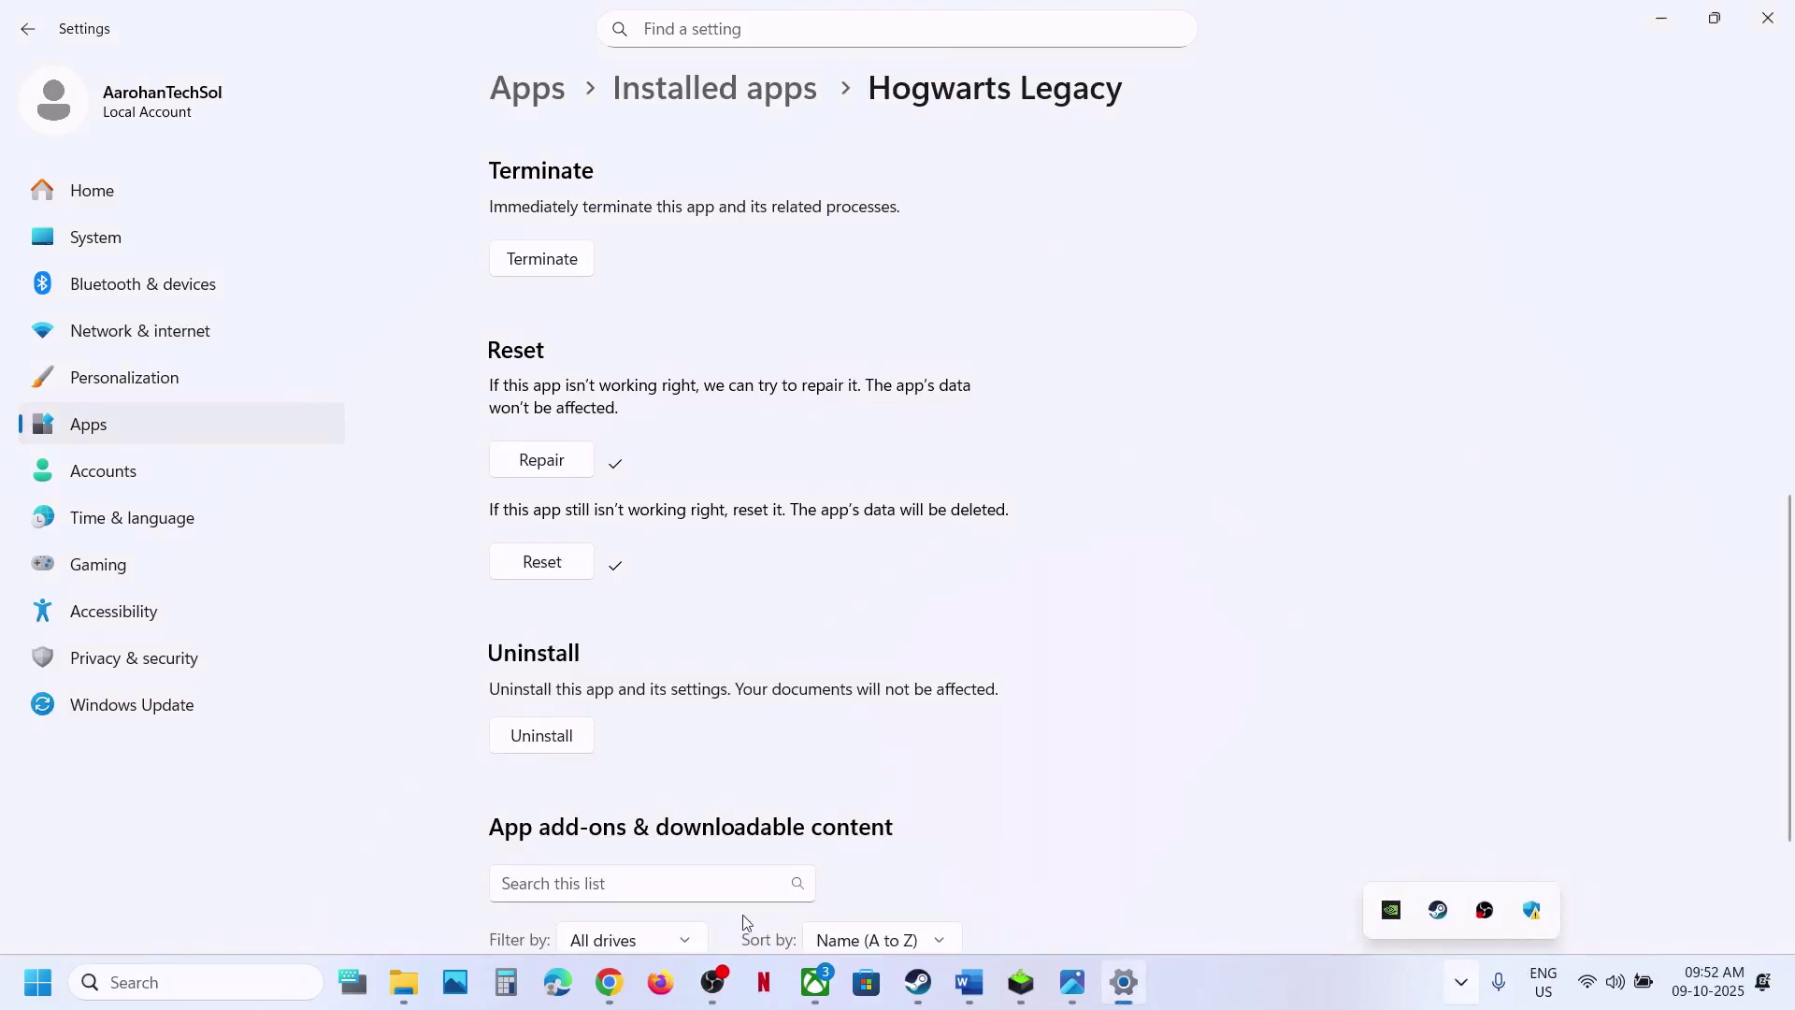
pyautogui.click(817, 981)
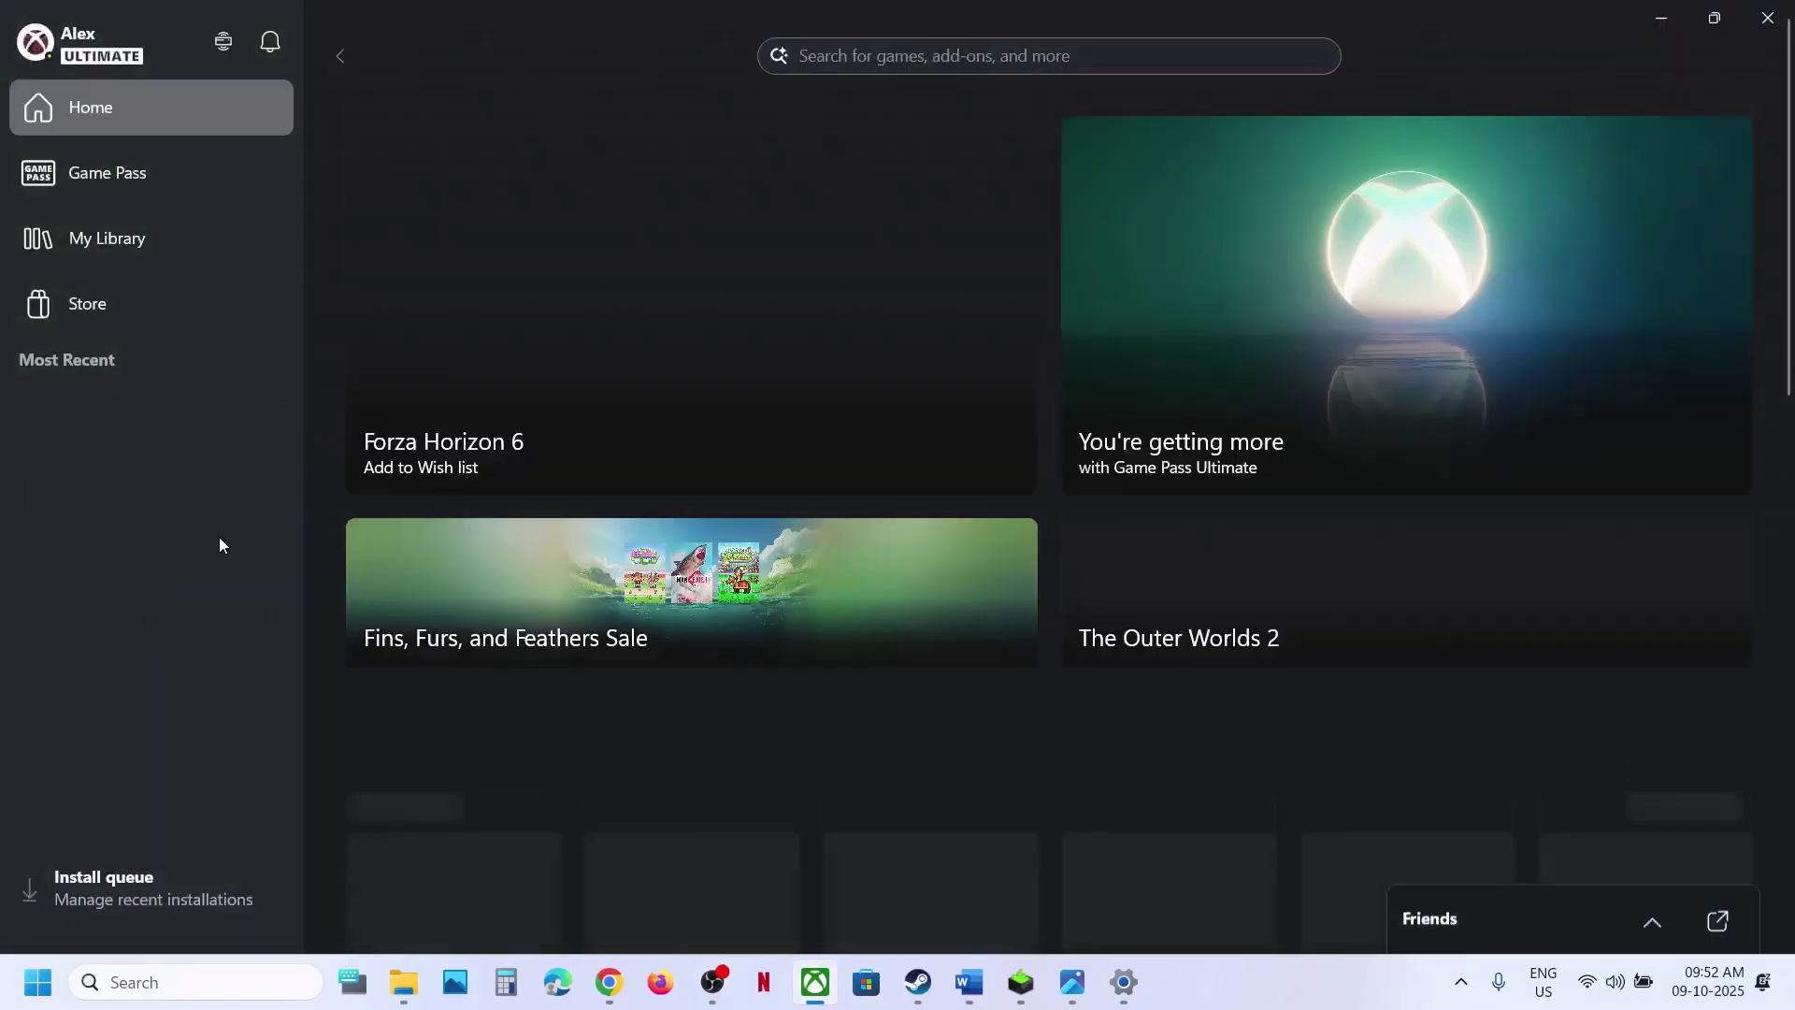
# Step: Open the store page of Hogwarts Legacy in the Xbox app and launch the game from there
pyautogui.click(167, 418)
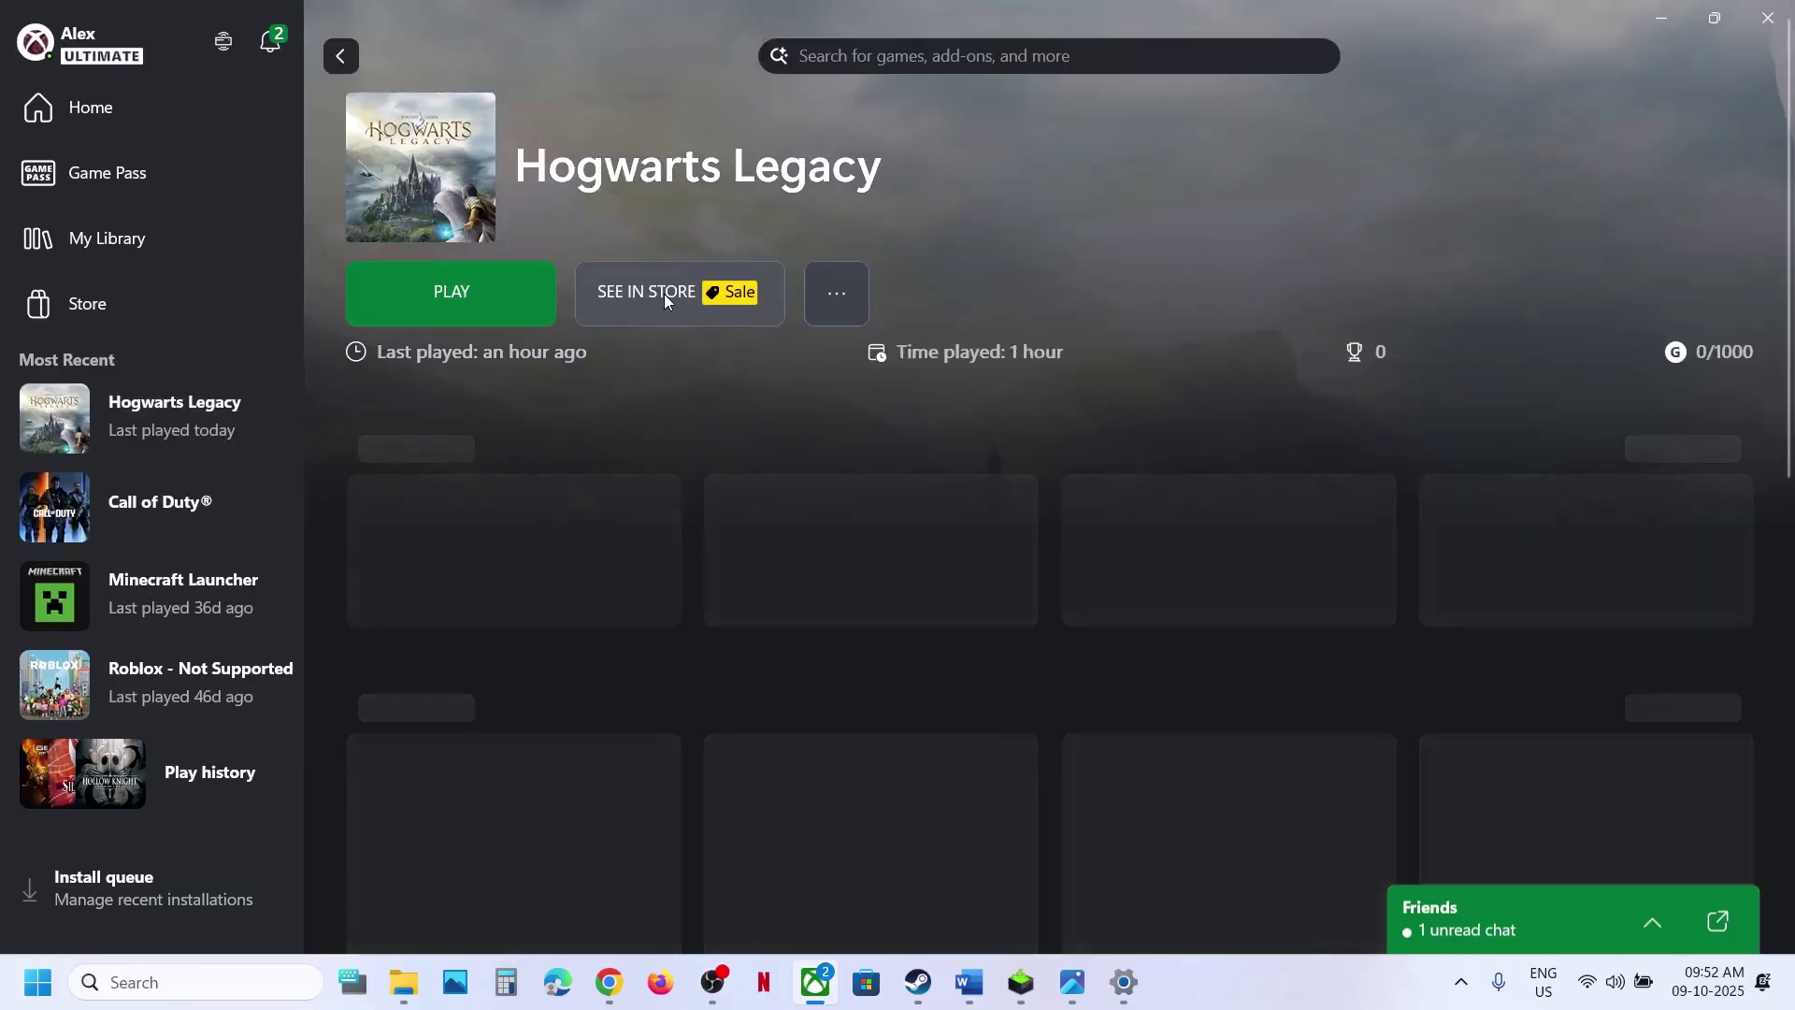
pyautogui.click(664, 293)
pyautogui.click(469, 485)
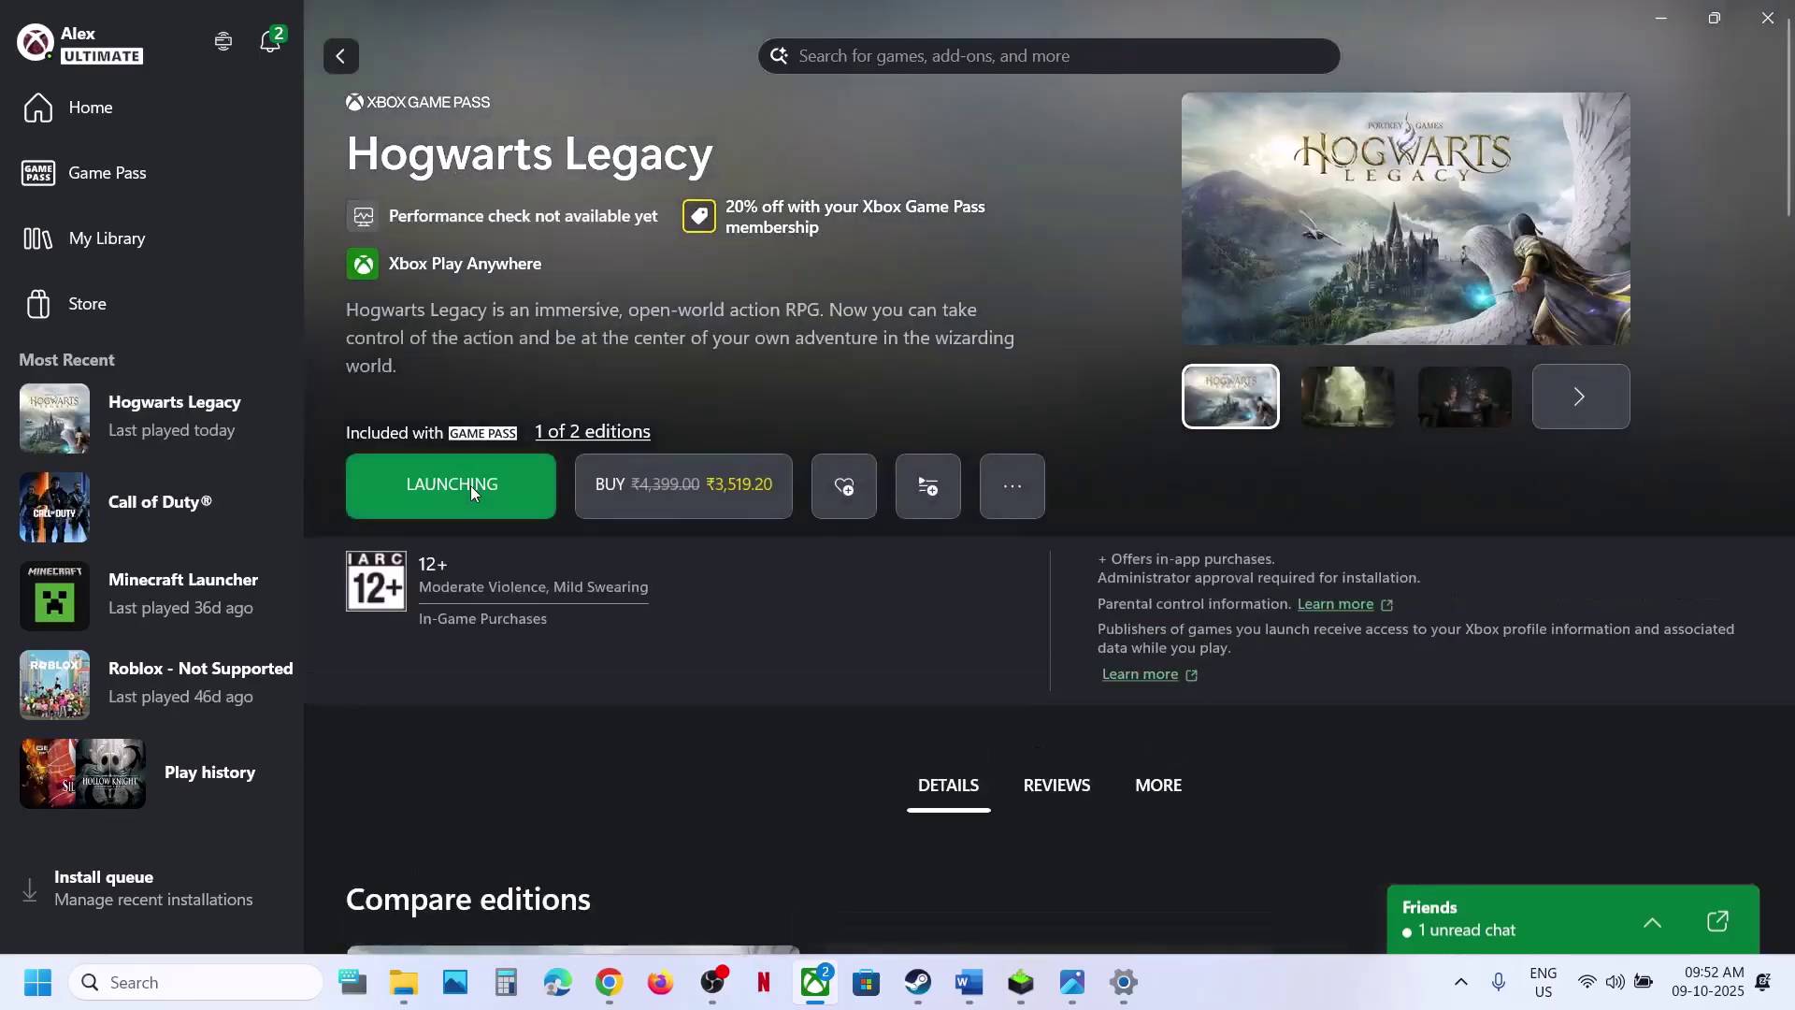
pyautogui.click(1620, 81)
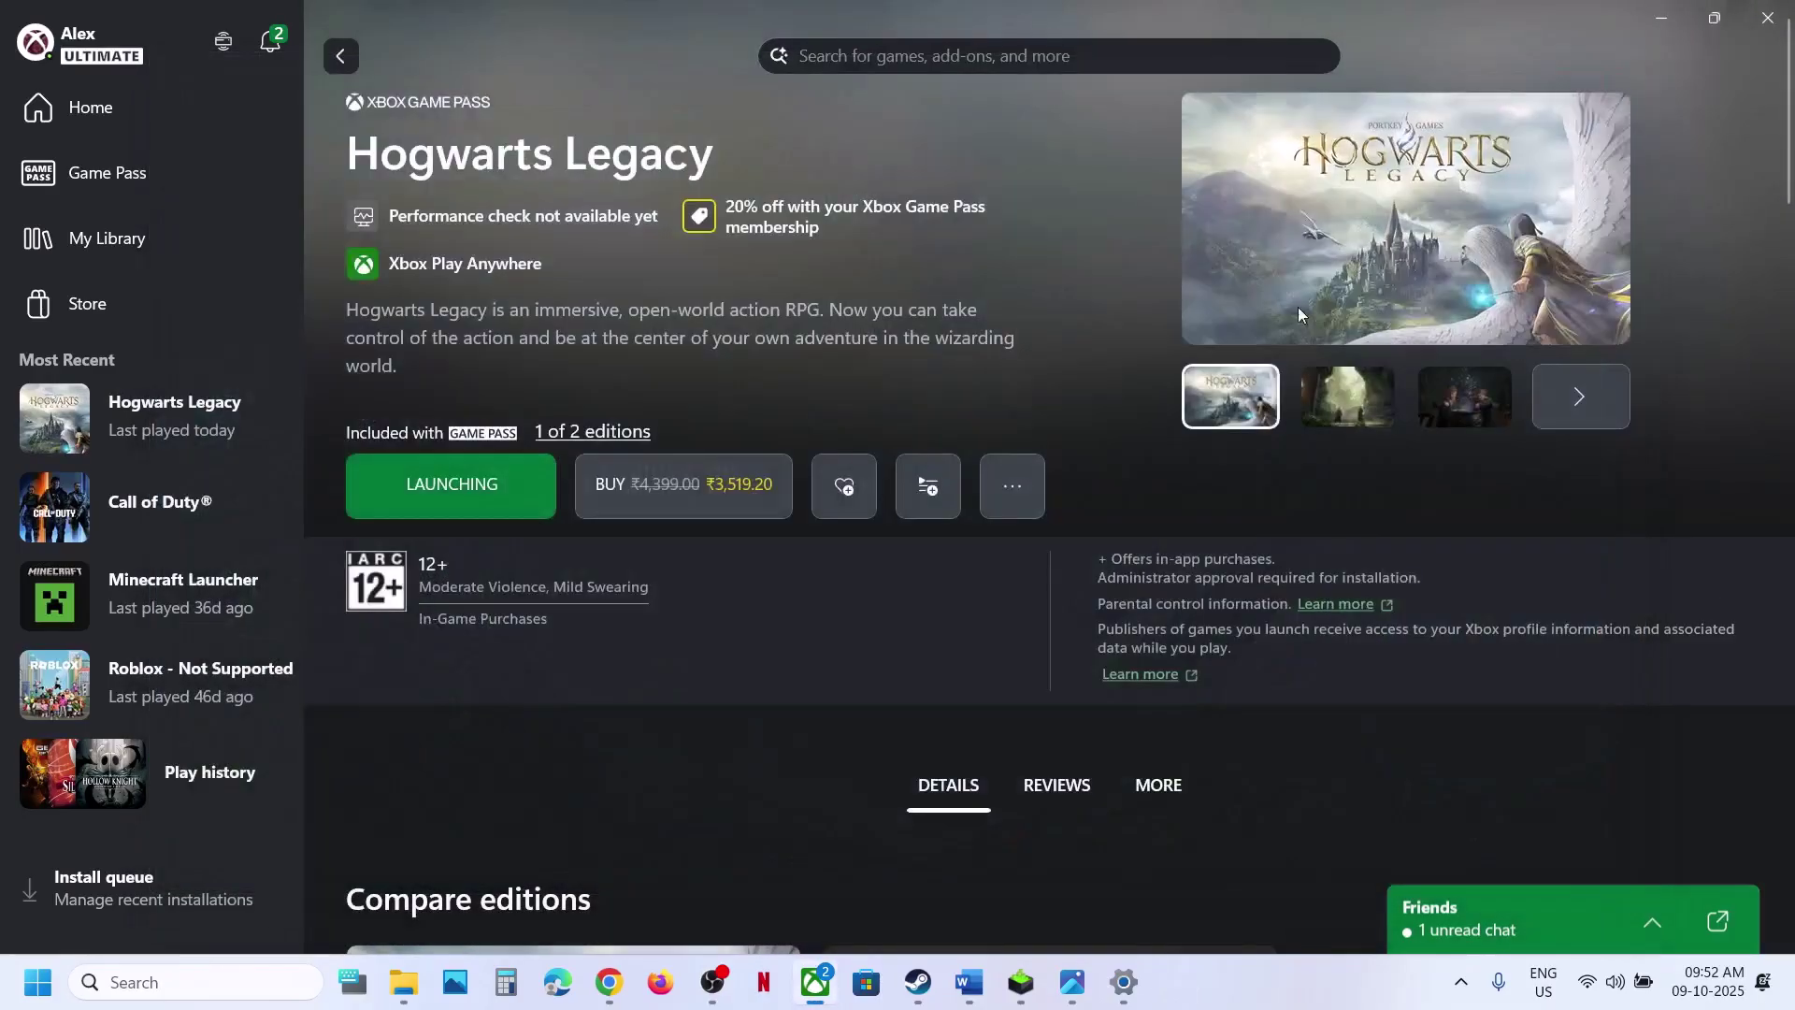
# Step: Follow the Visual C++ link in the Word document and locate the X86 and X64 downloads under Latest supported redistributable version
pyautogui.click(968, 979)
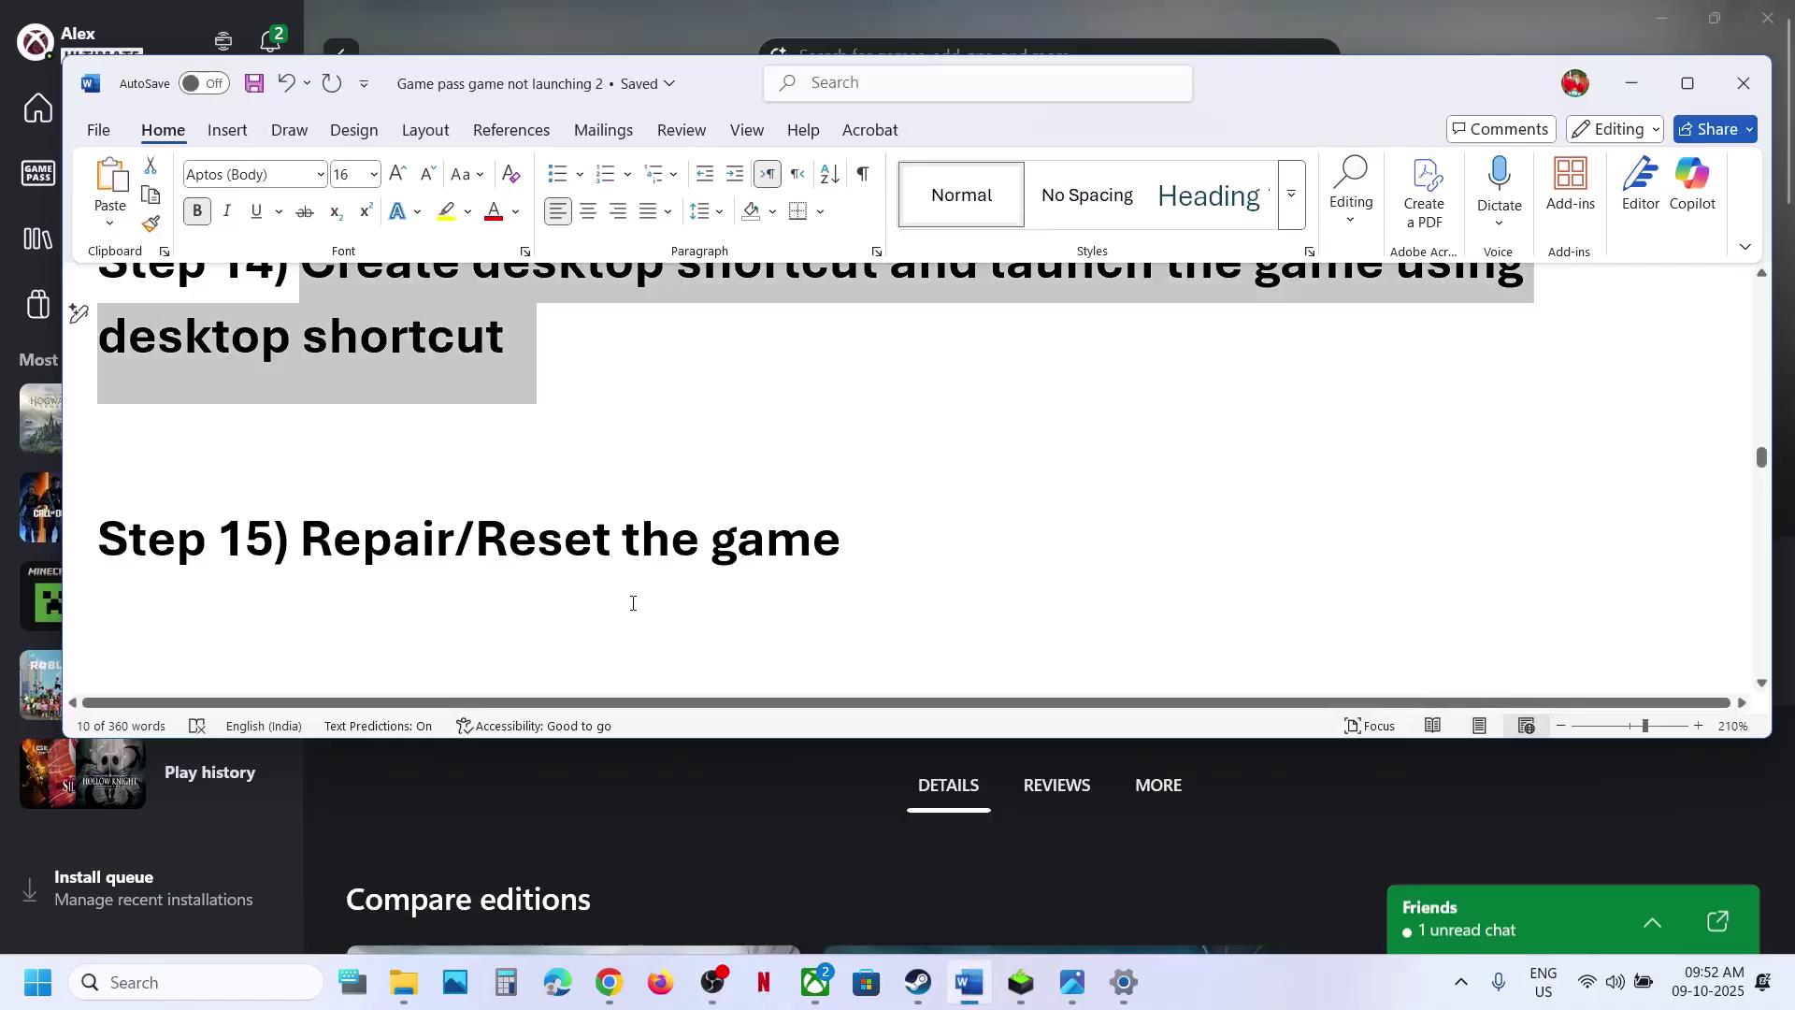
pyautogui.scroll(-3, 990, 507)
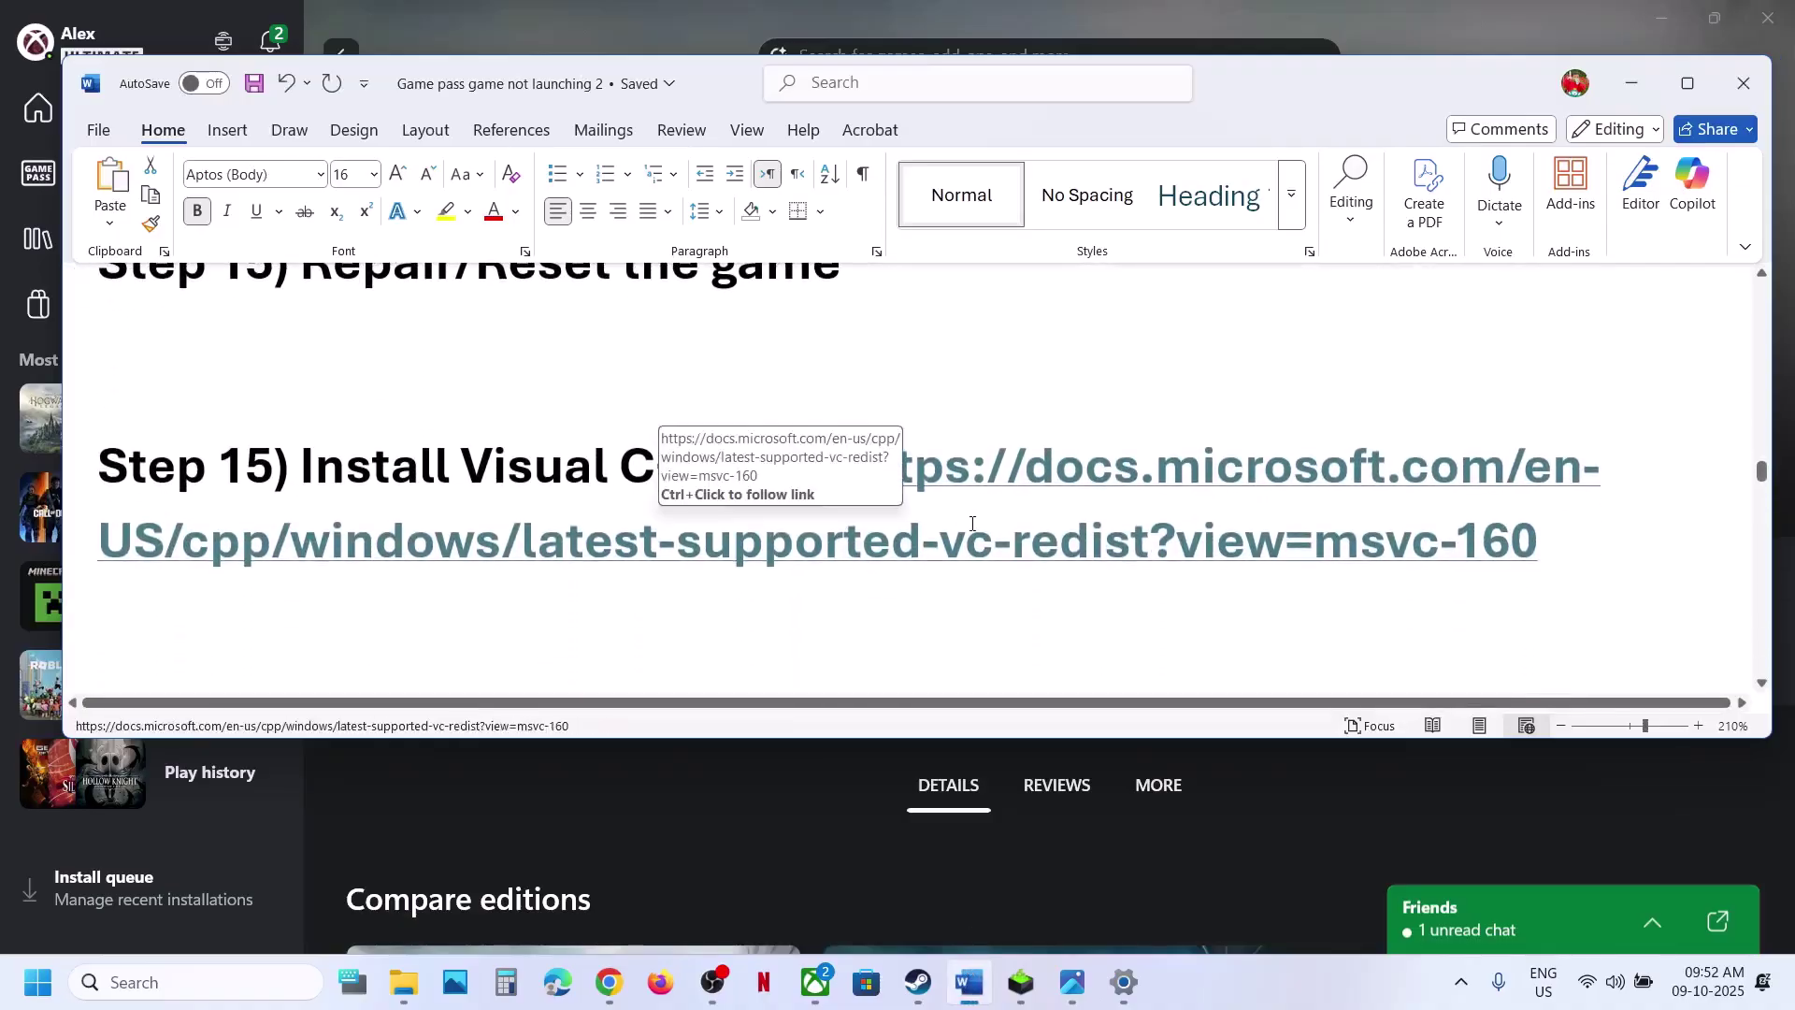
pyautogui.keyDown('ctrl'); pyautogui.click(967, 535); pyautogui.keyUp('ctrl')
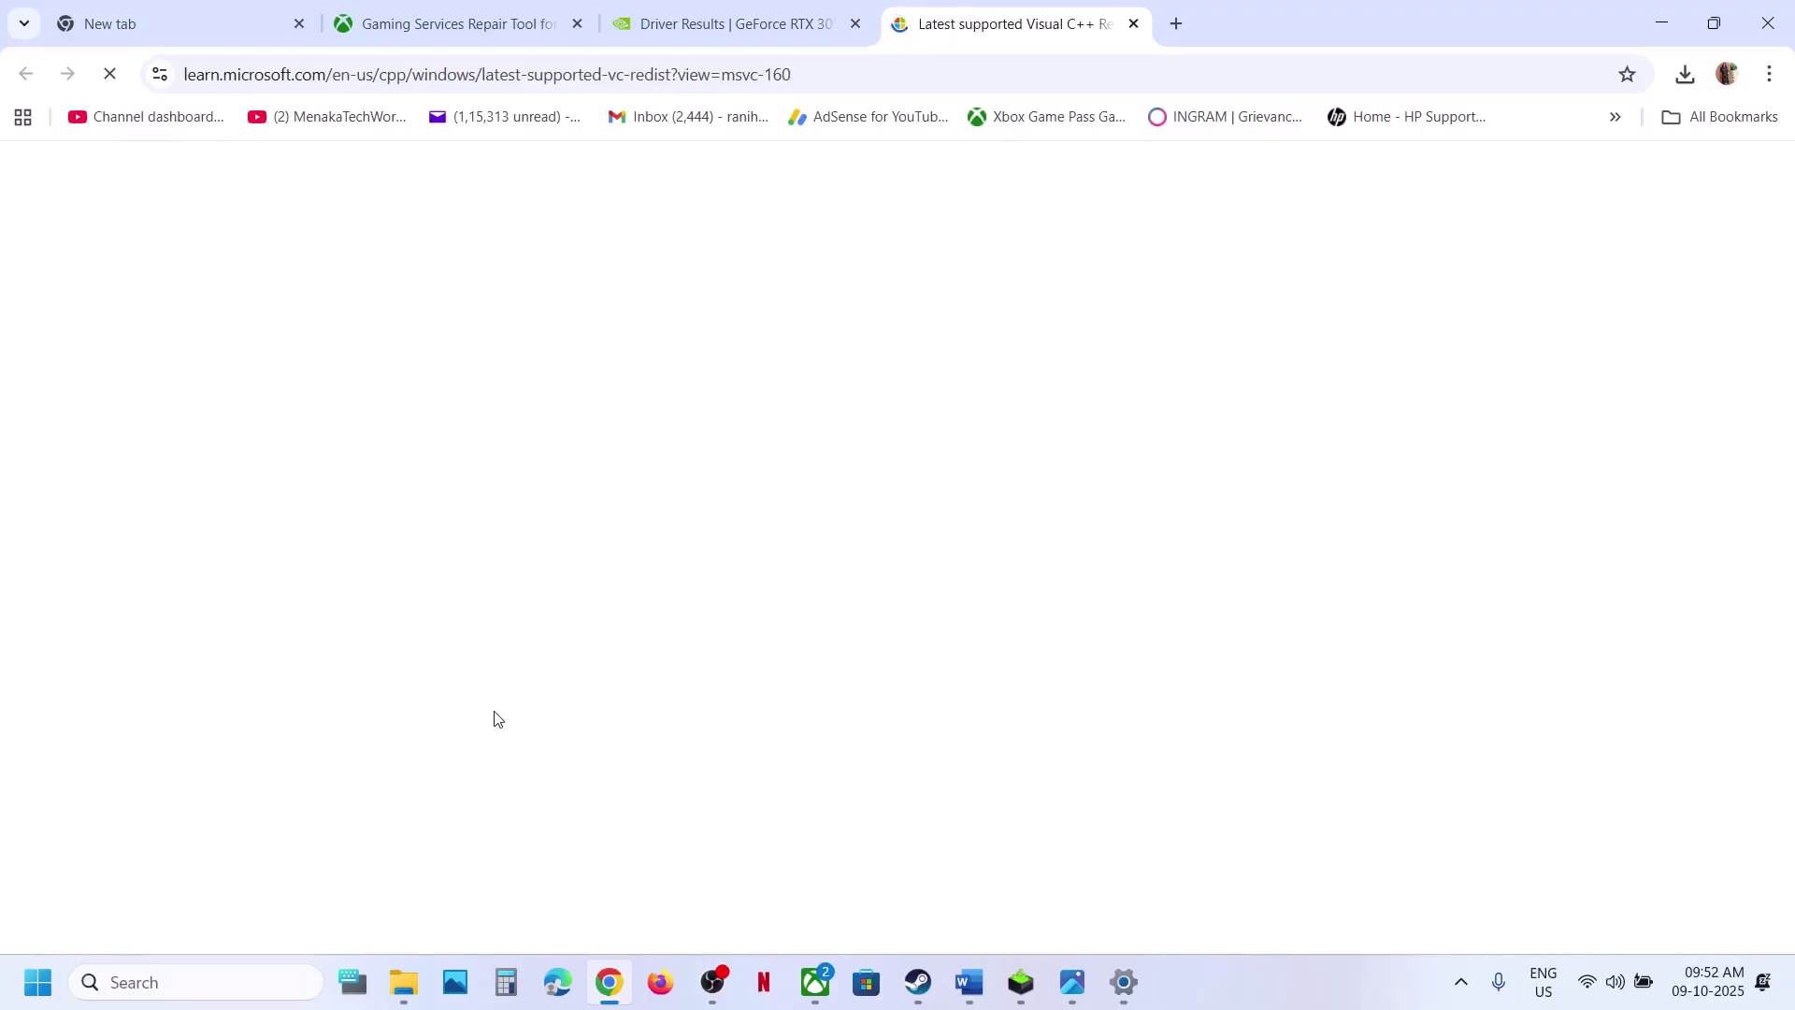
pyautogui.scroll(-15, 730, 342)
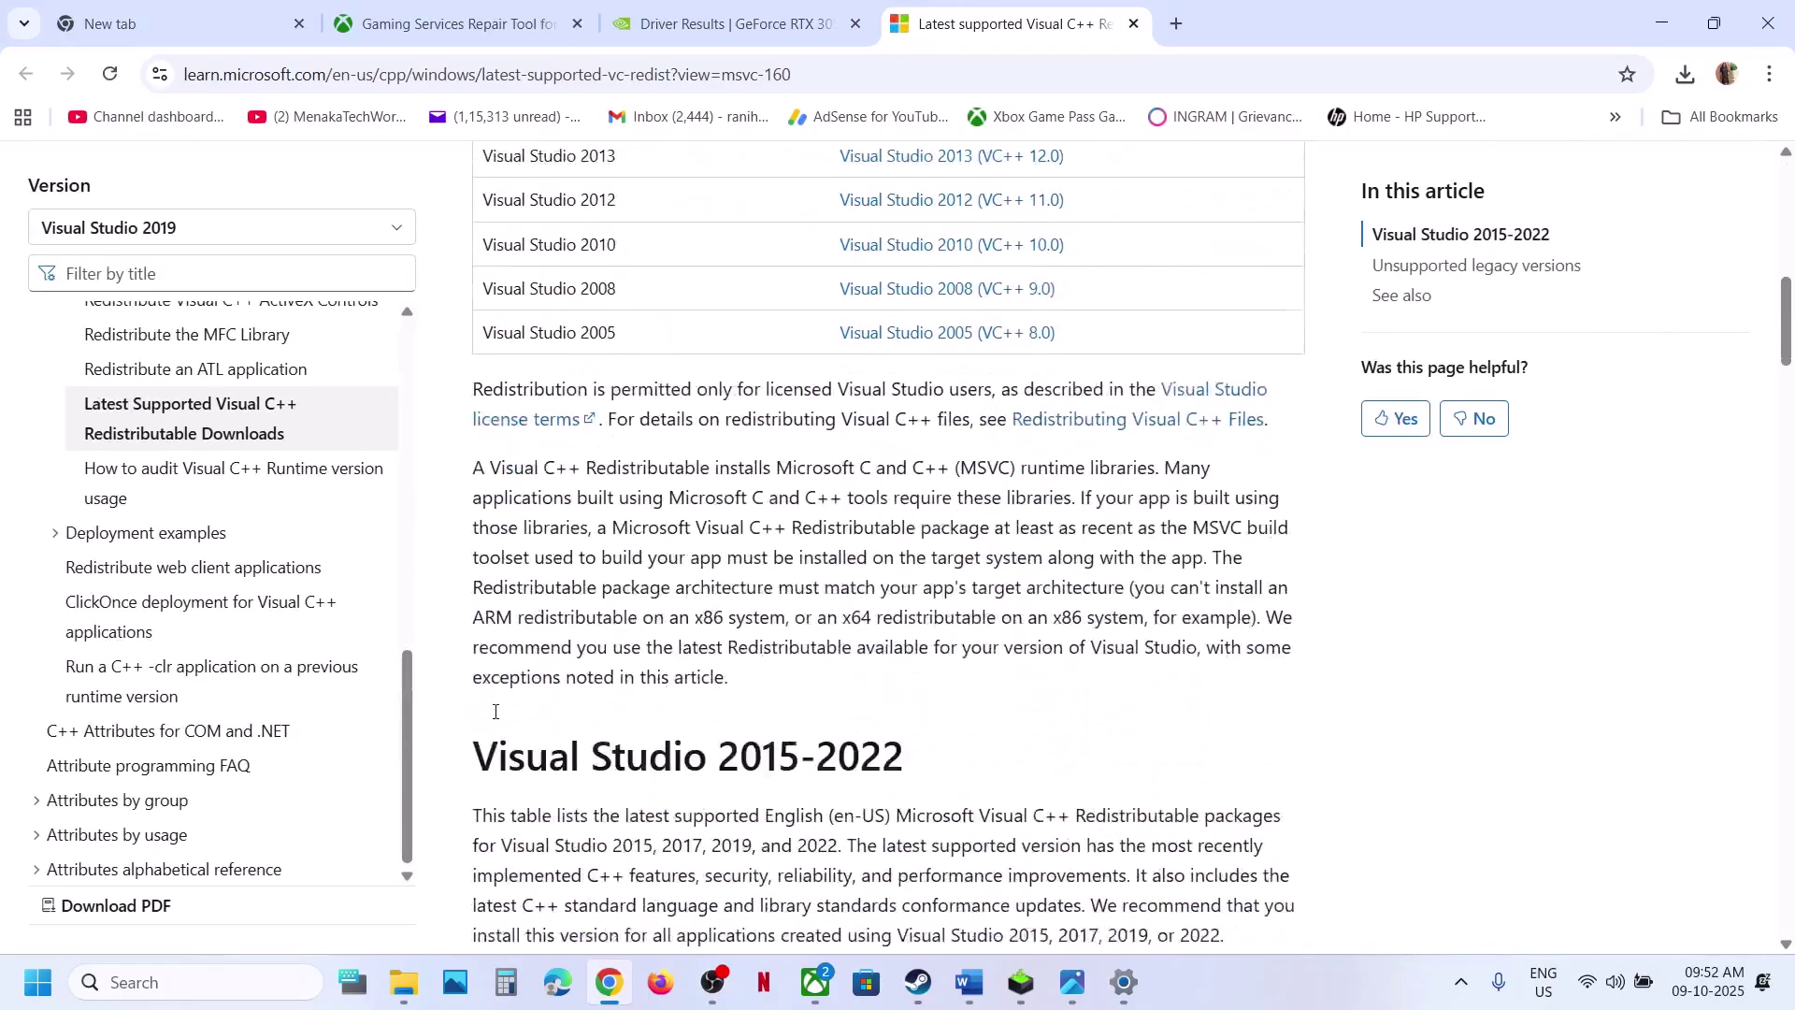
pyautogui.scroll(-5, 763, 549)
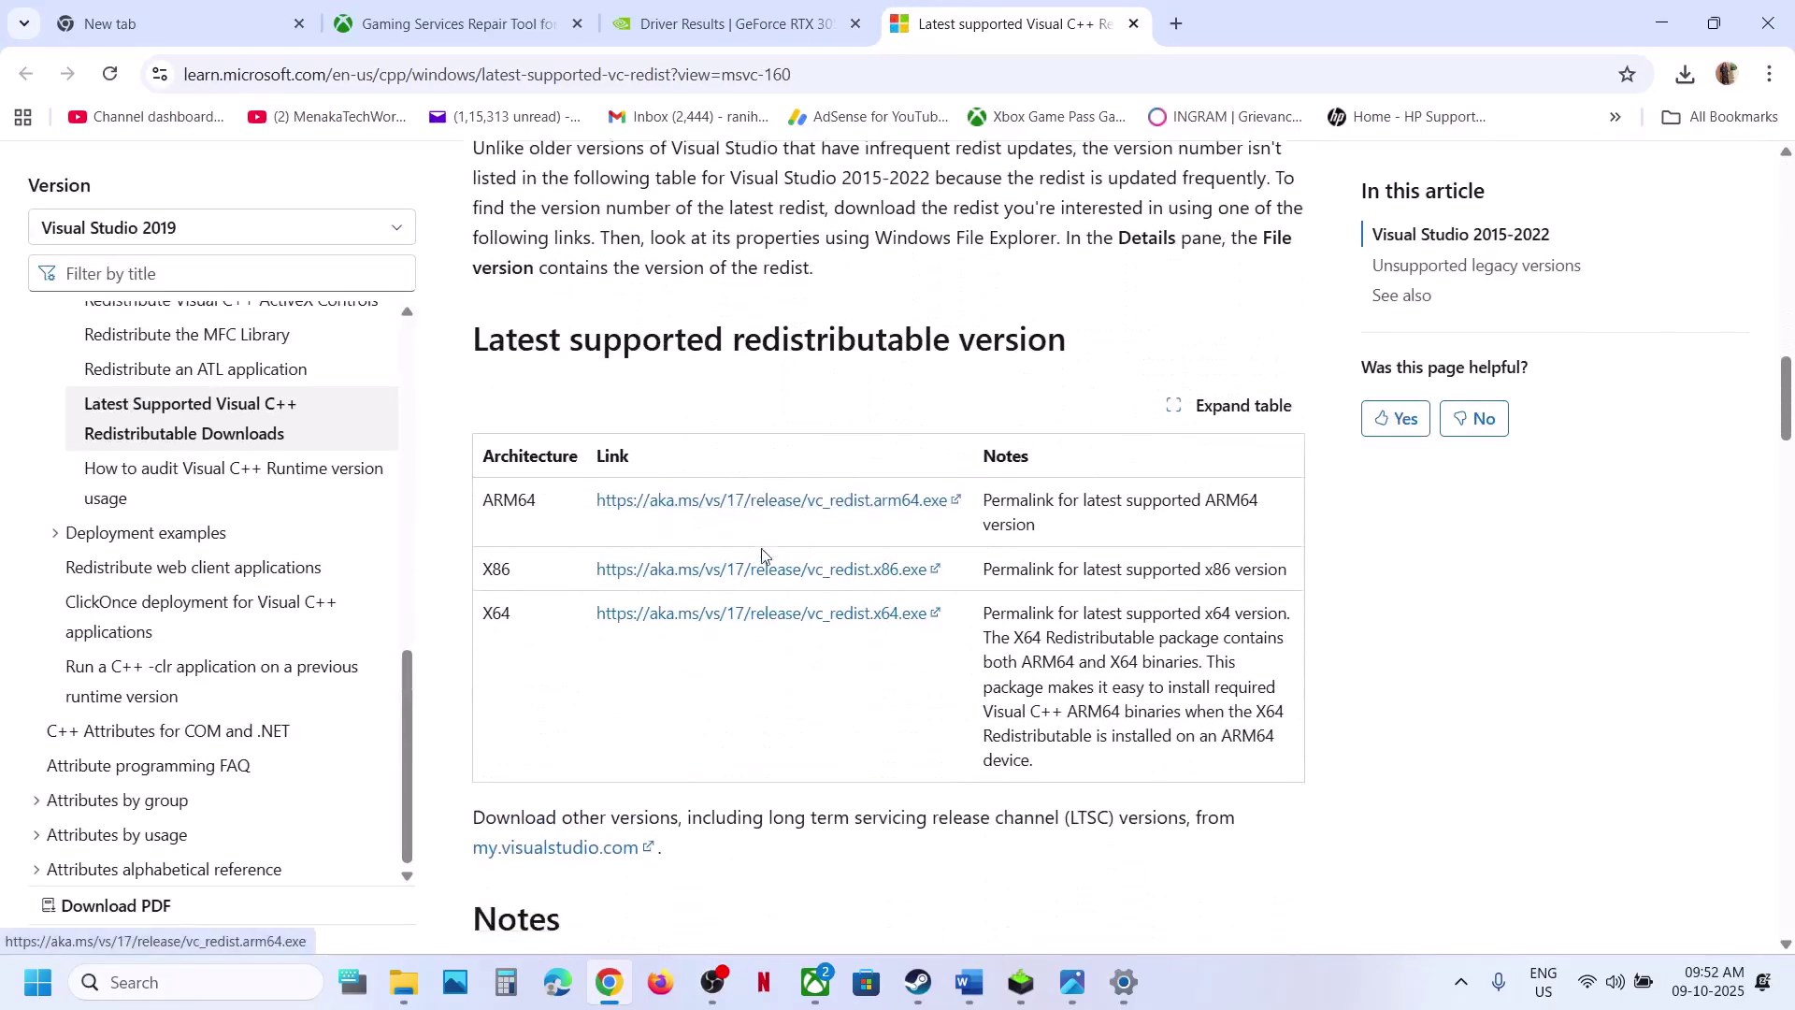
pyautogui.moveTo(493, 555); pyautogui.dragTo(965, 626)
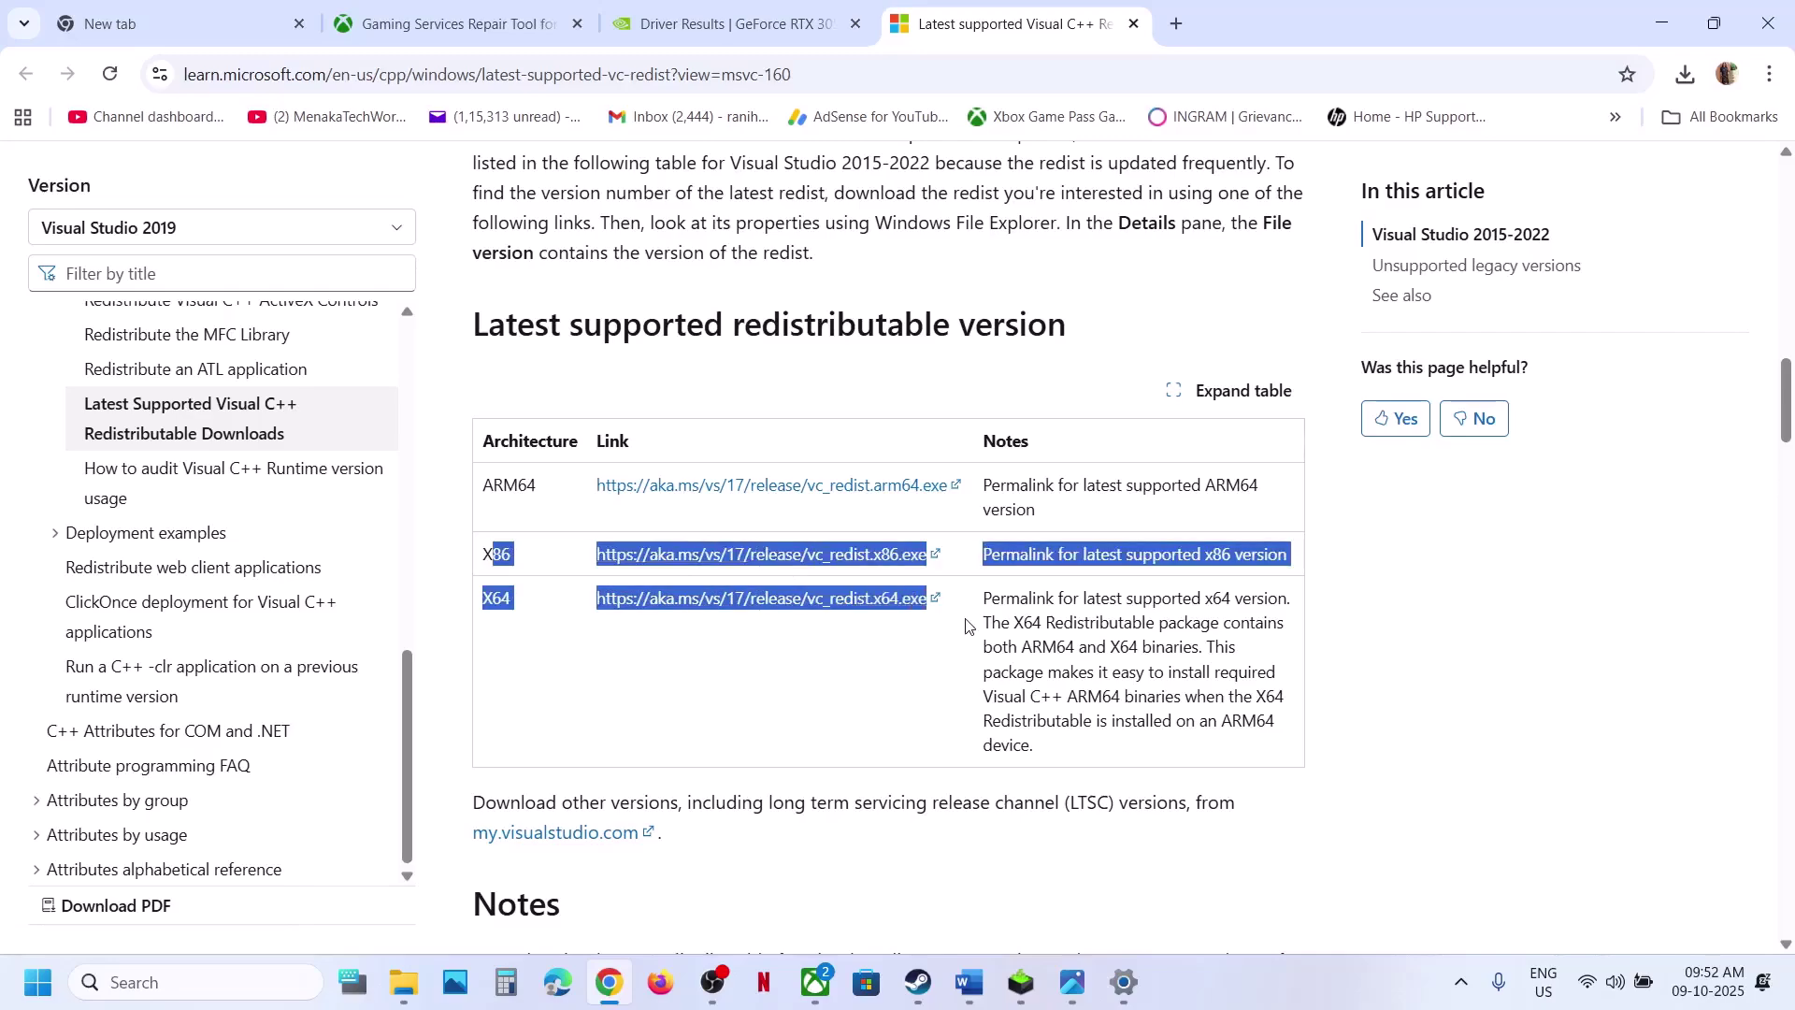
pyautogui.click(517, 718)
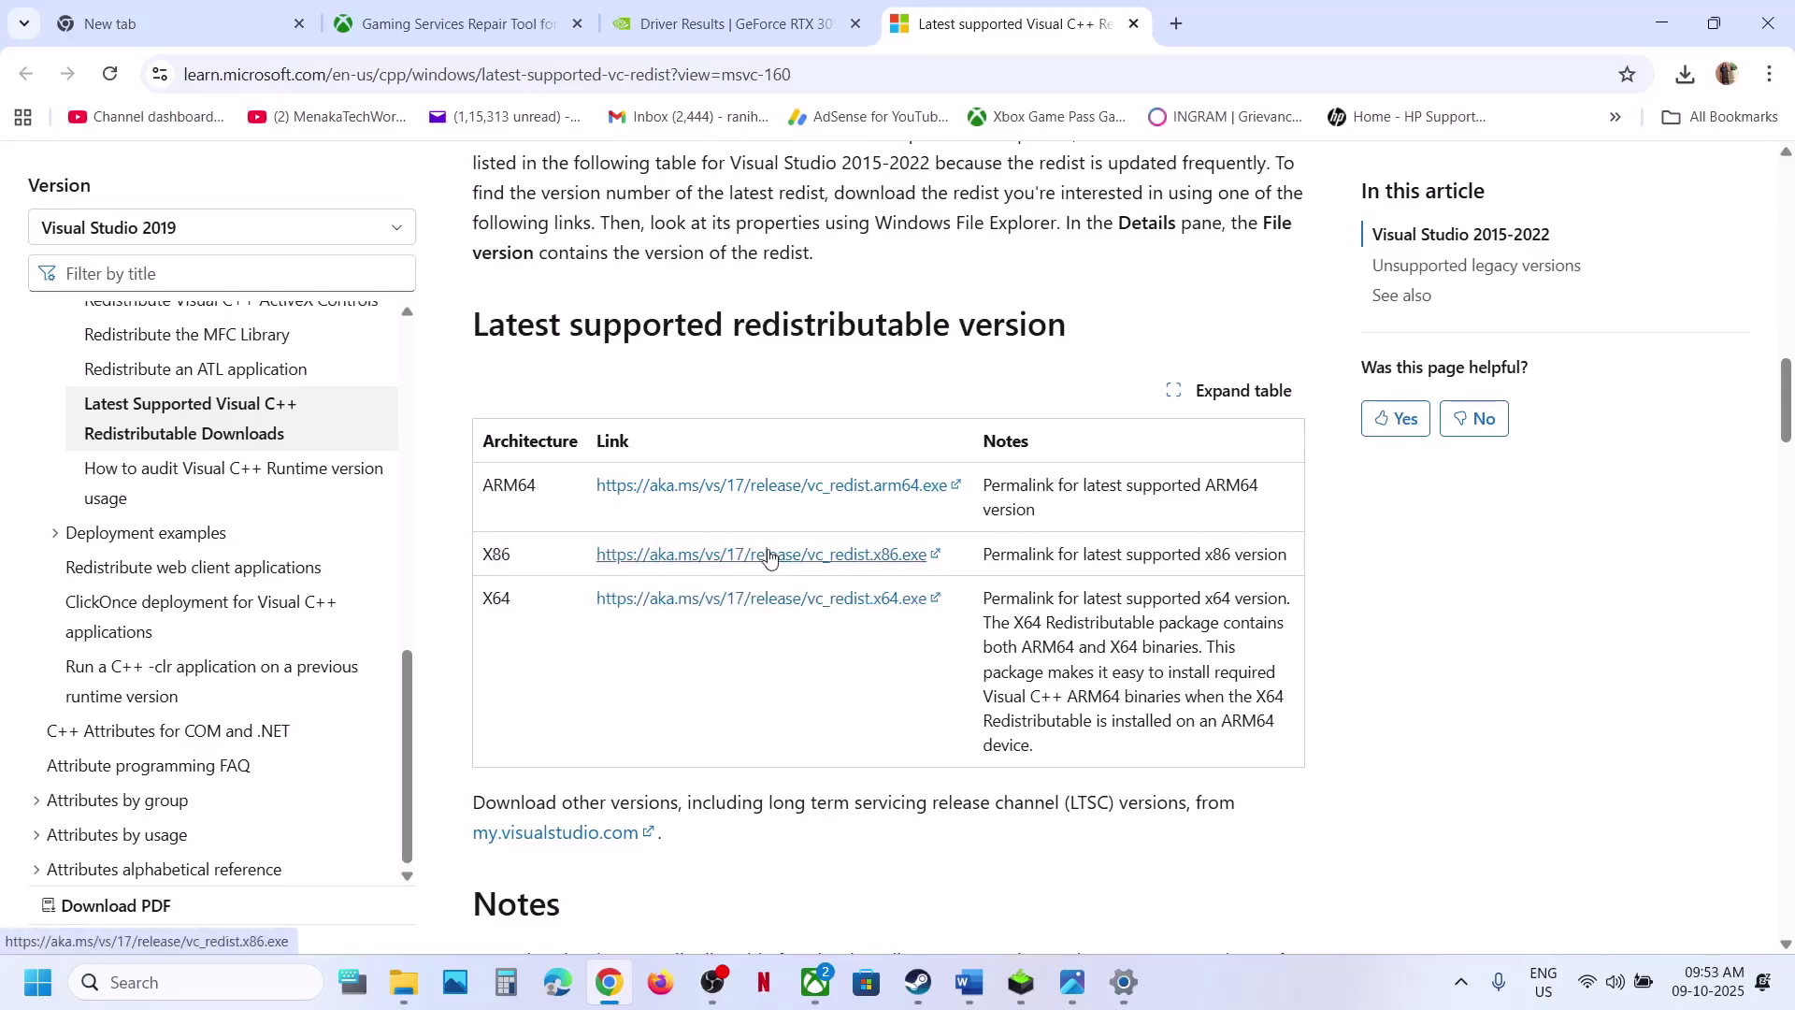
# Step: Download the X86 Visual C++ redistributable and run its repair, allowing it to make changes to the device
pyautogui.click(761, 555)
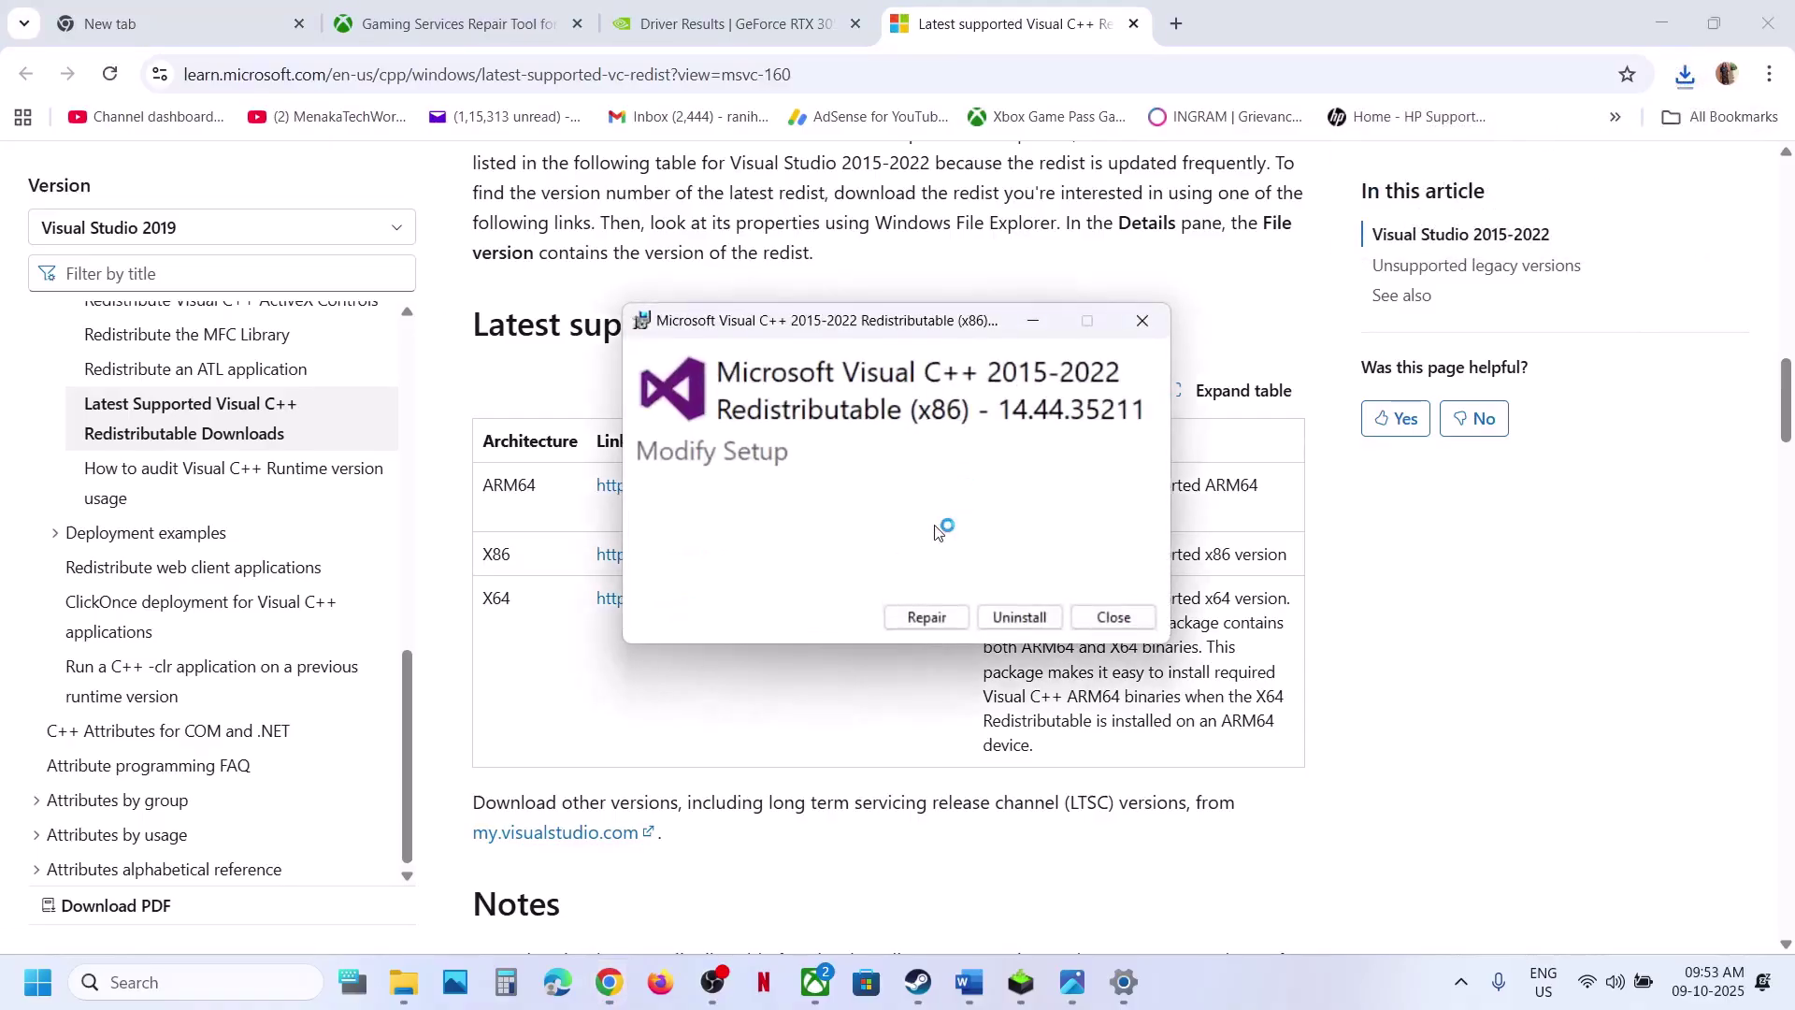
pyautogui.click(923, 617)
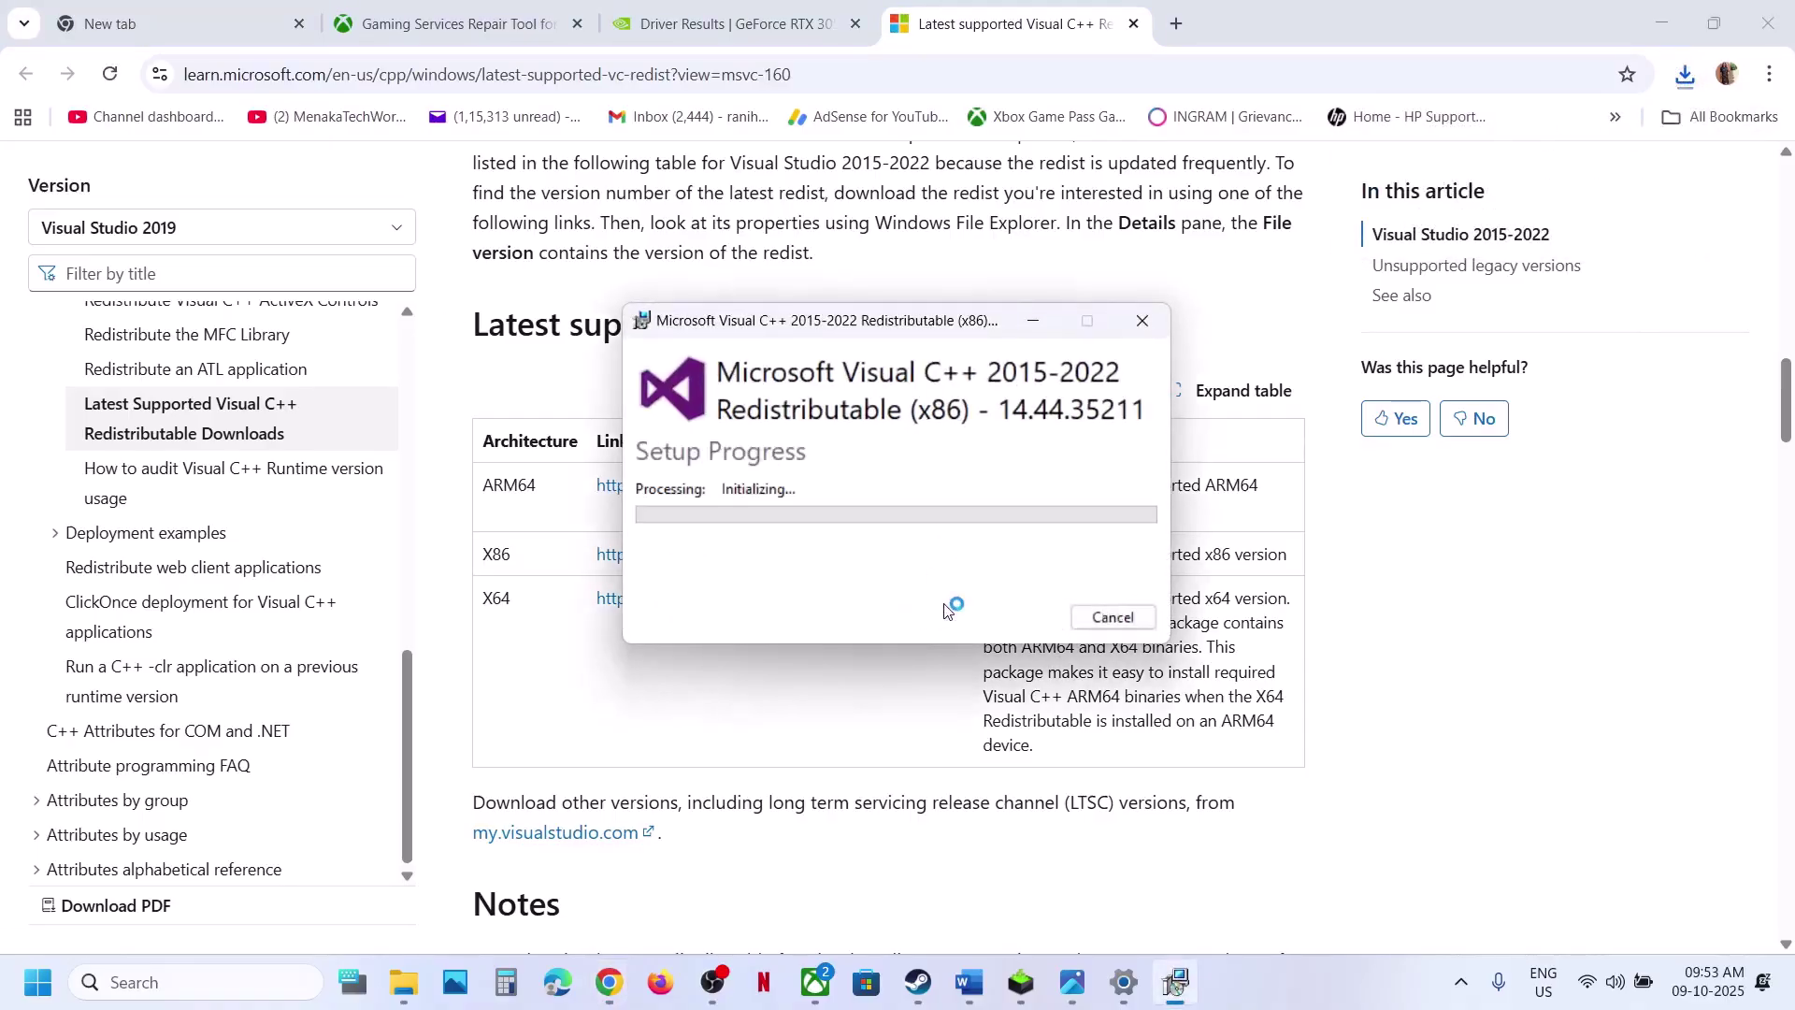
pyautogui.click(775, 668)
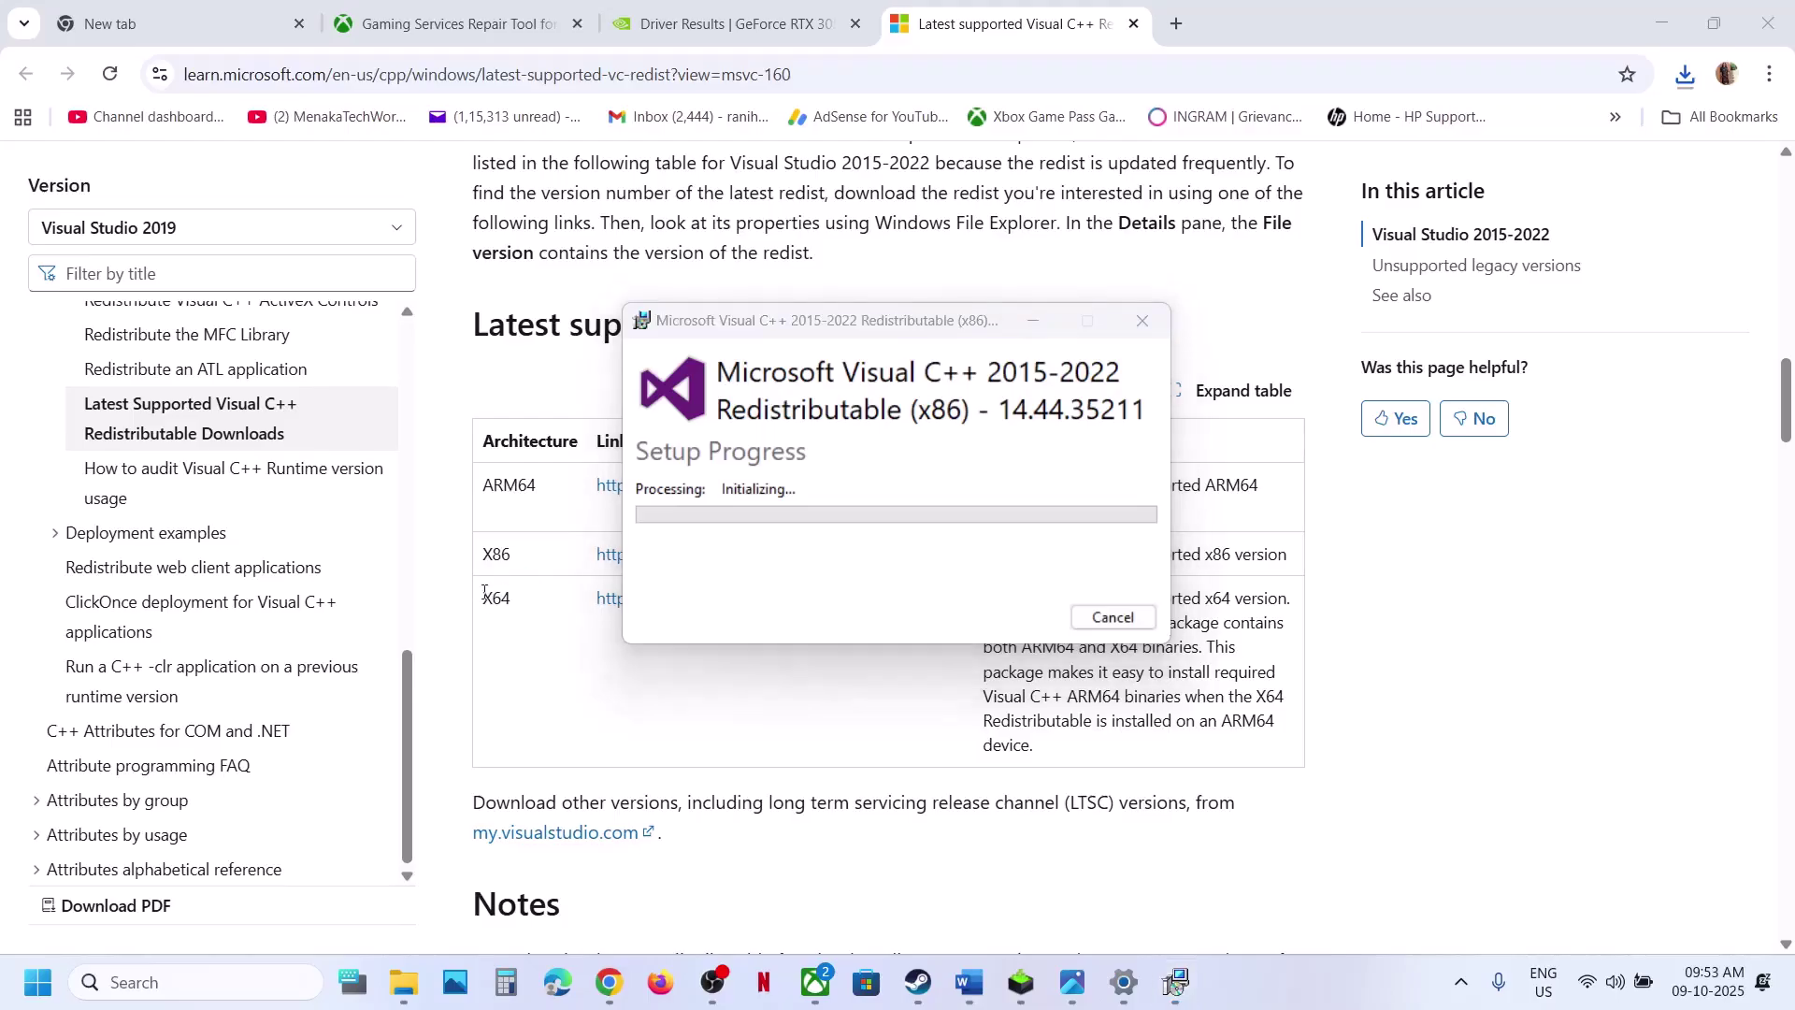
# Step: Download the X64 Visual C++ redistributable and run its repair, allowing it to make changes to the device
pyautogui.doubleClick(495, 598)
pyautogui.click(680, 602)
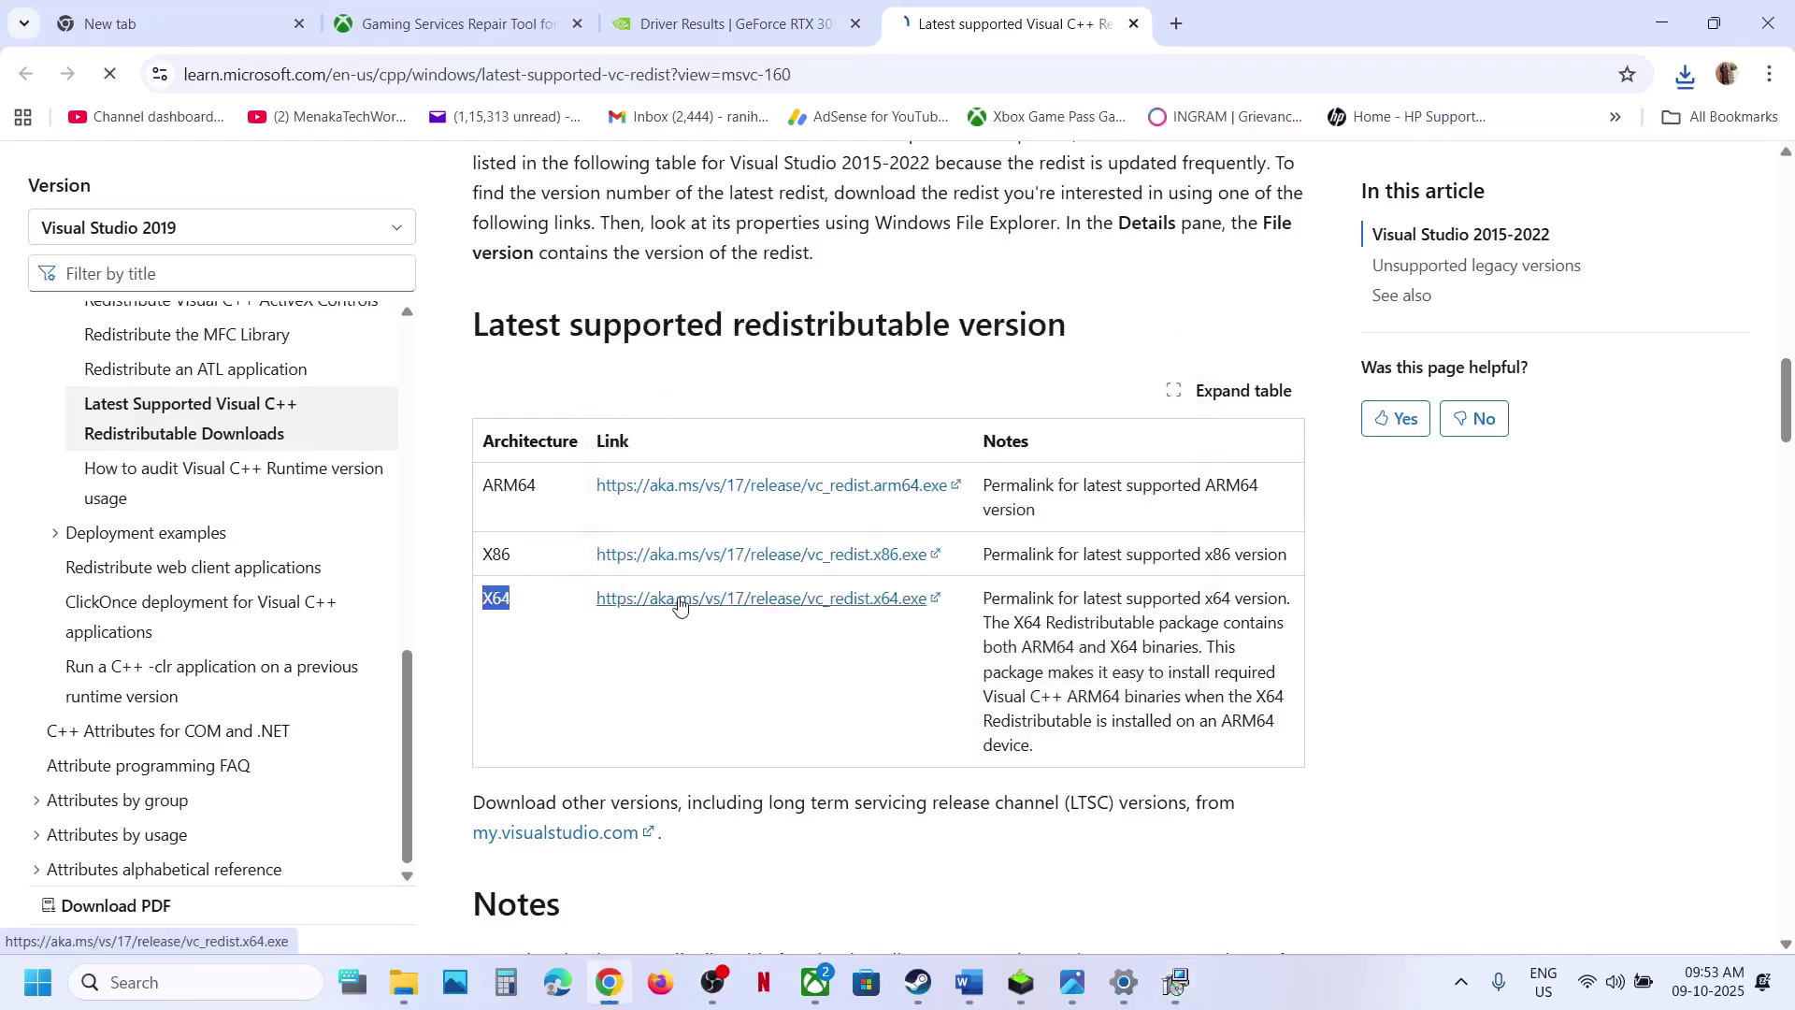
pyautogui.click(1685, 75)
pyautogui.click(1501, 178)
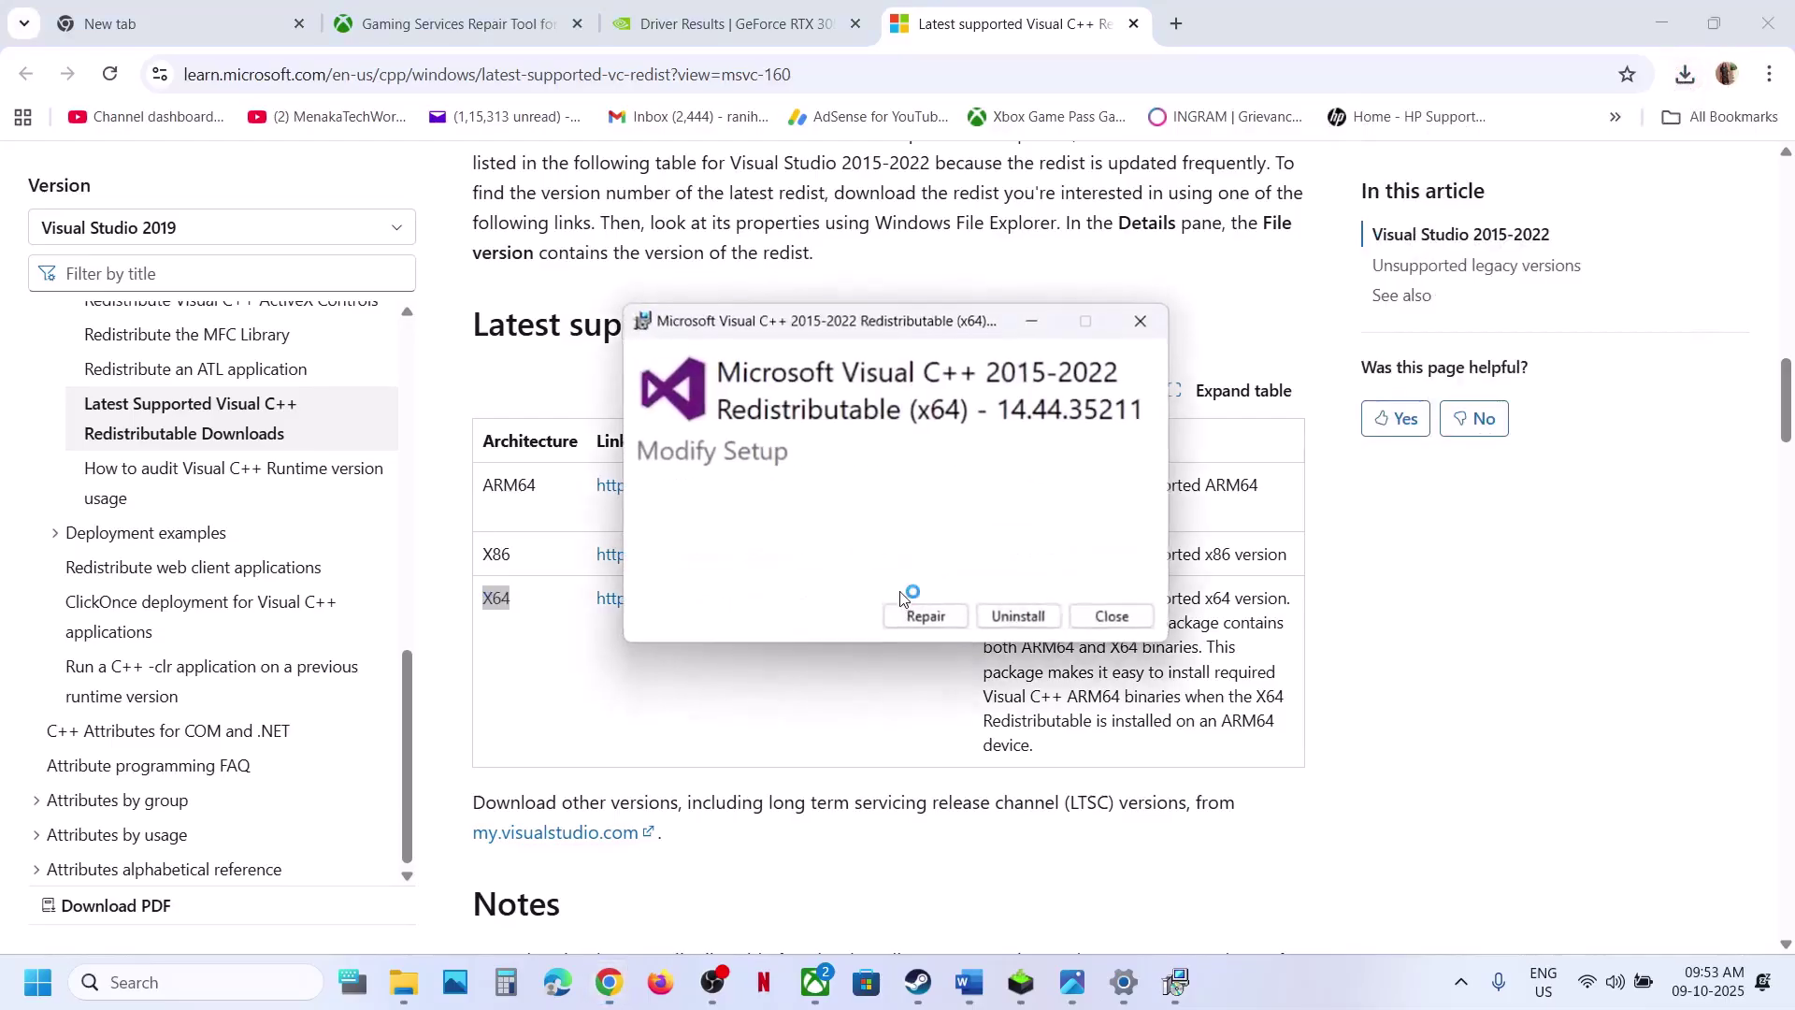
pyautogui.click(940, 616)
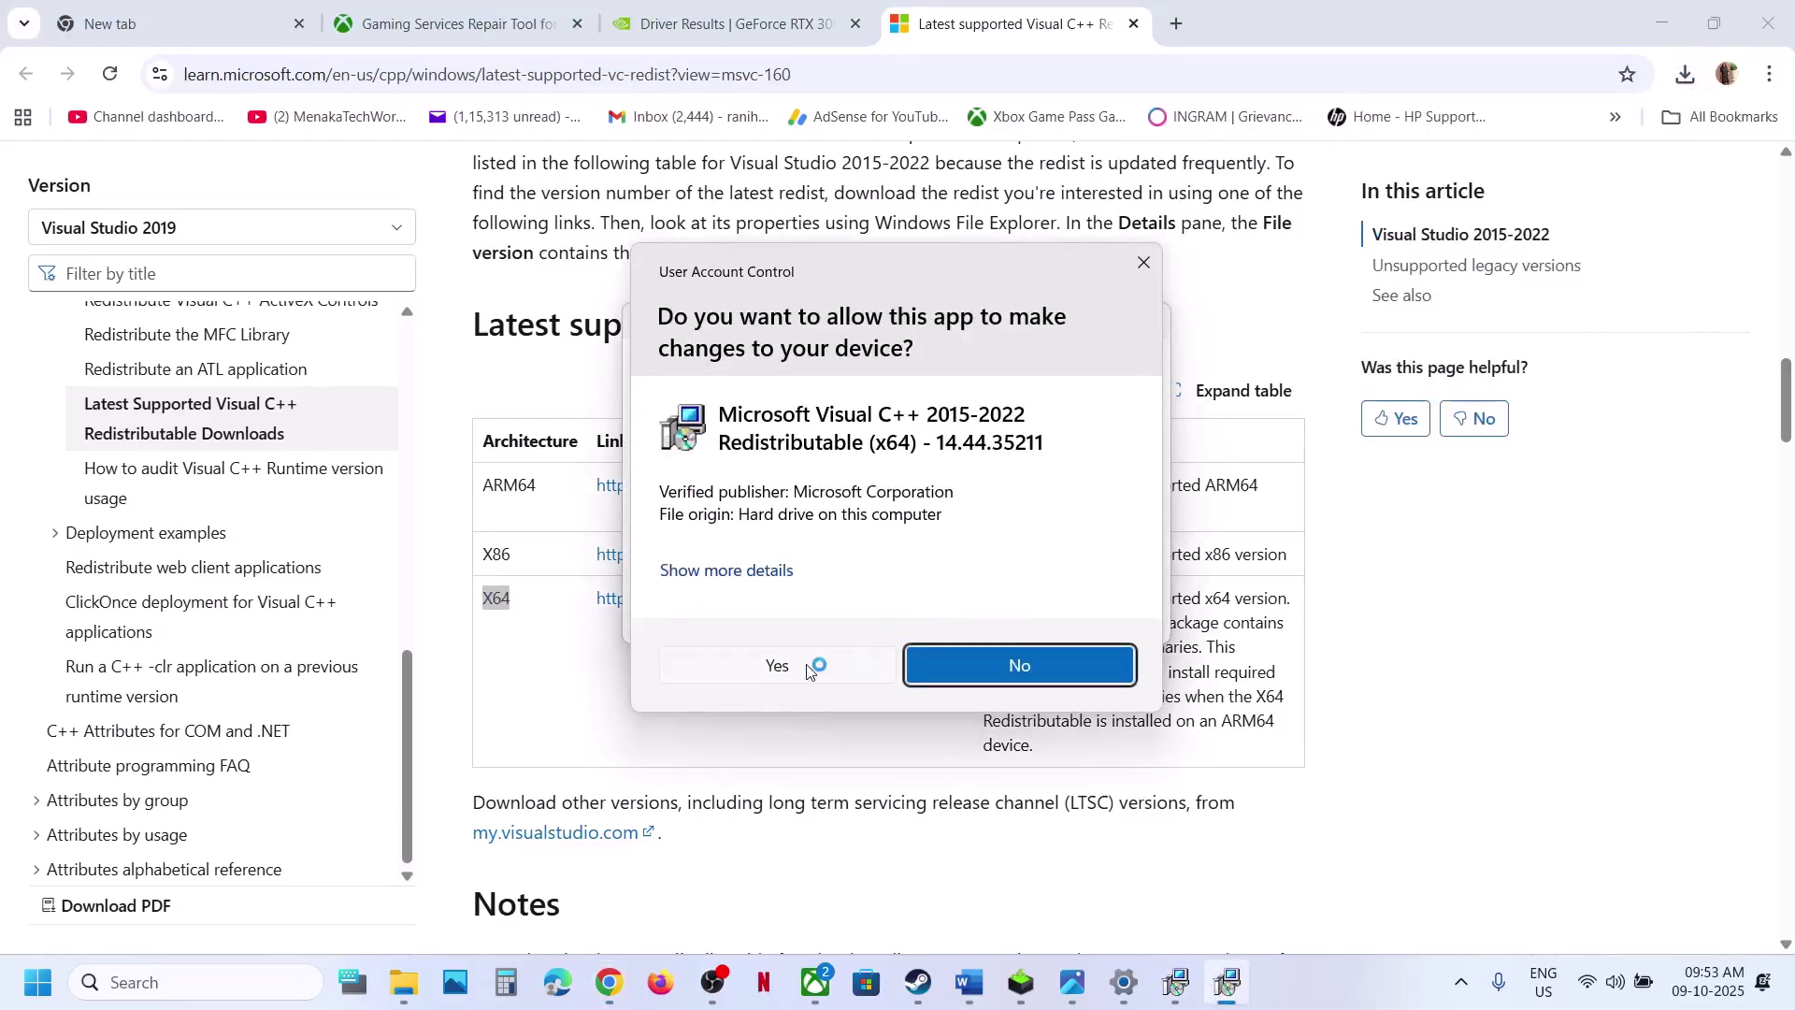
pyautogui.click(806, 665)
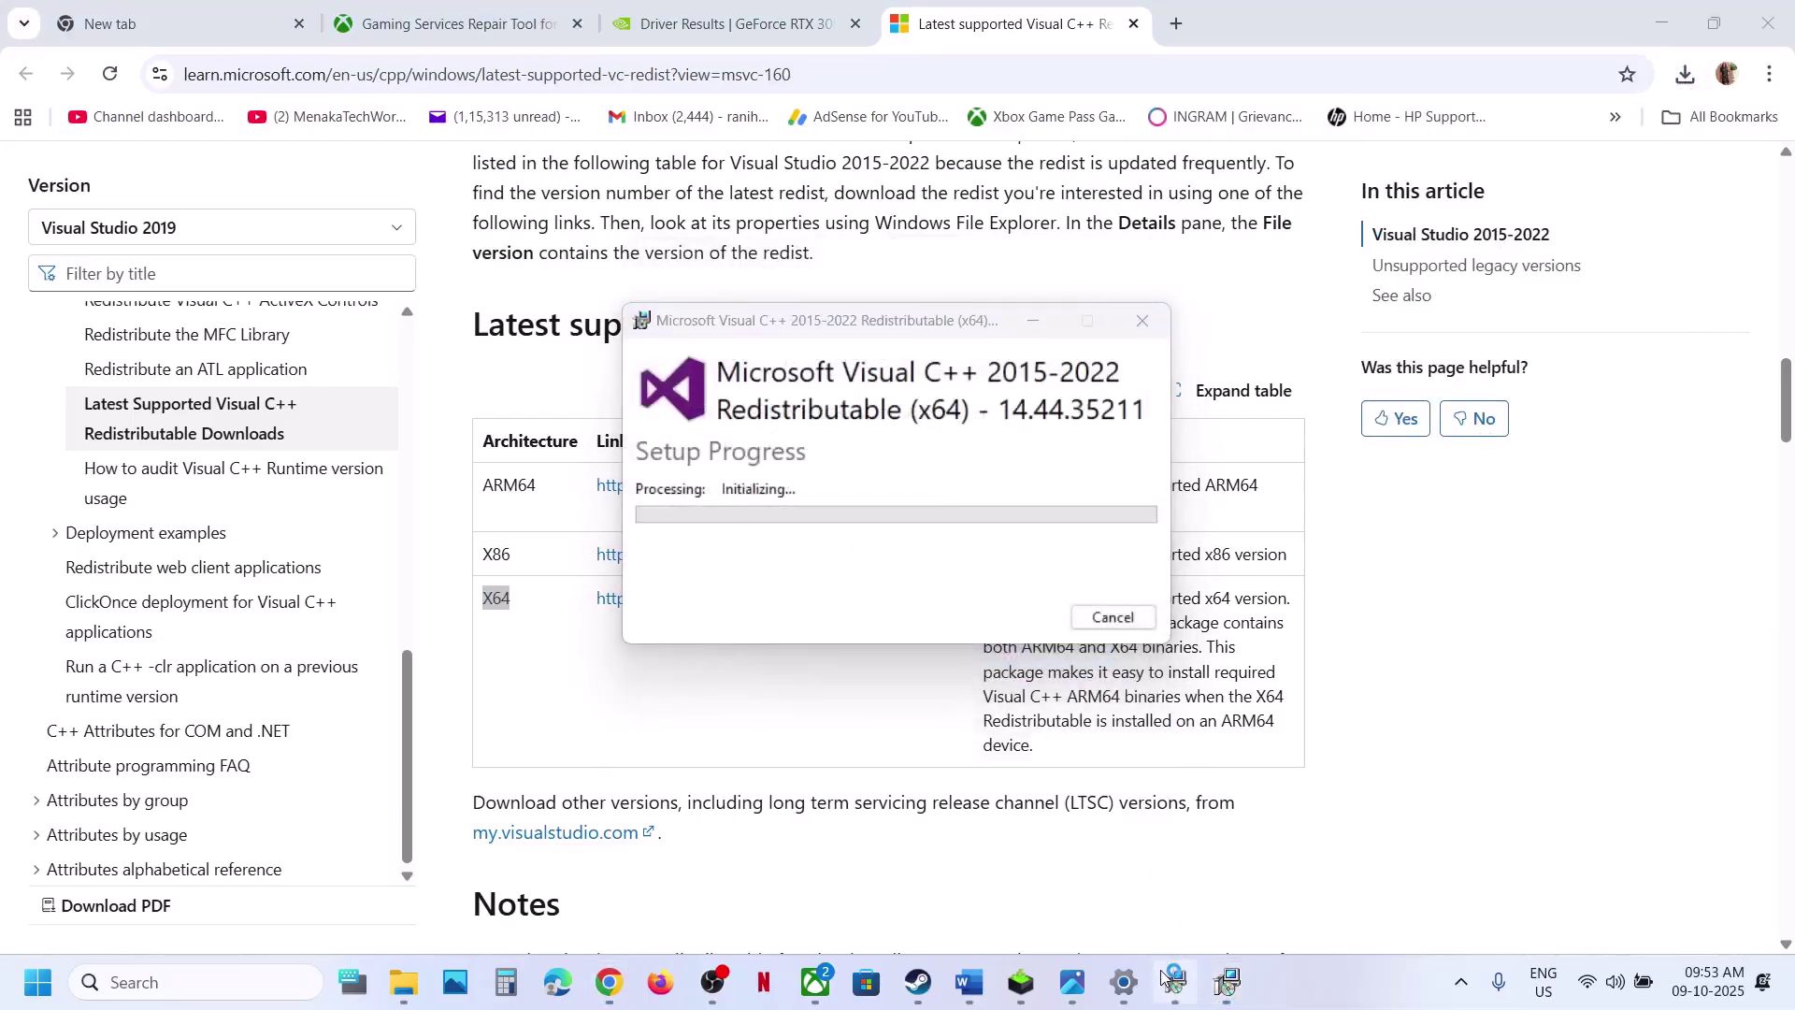
# Step: Check the x86 and x64 setup windows side by side and return to the download page
pyautogui.moveTo(972, 314); pyautogui.dragTo(469, 417)
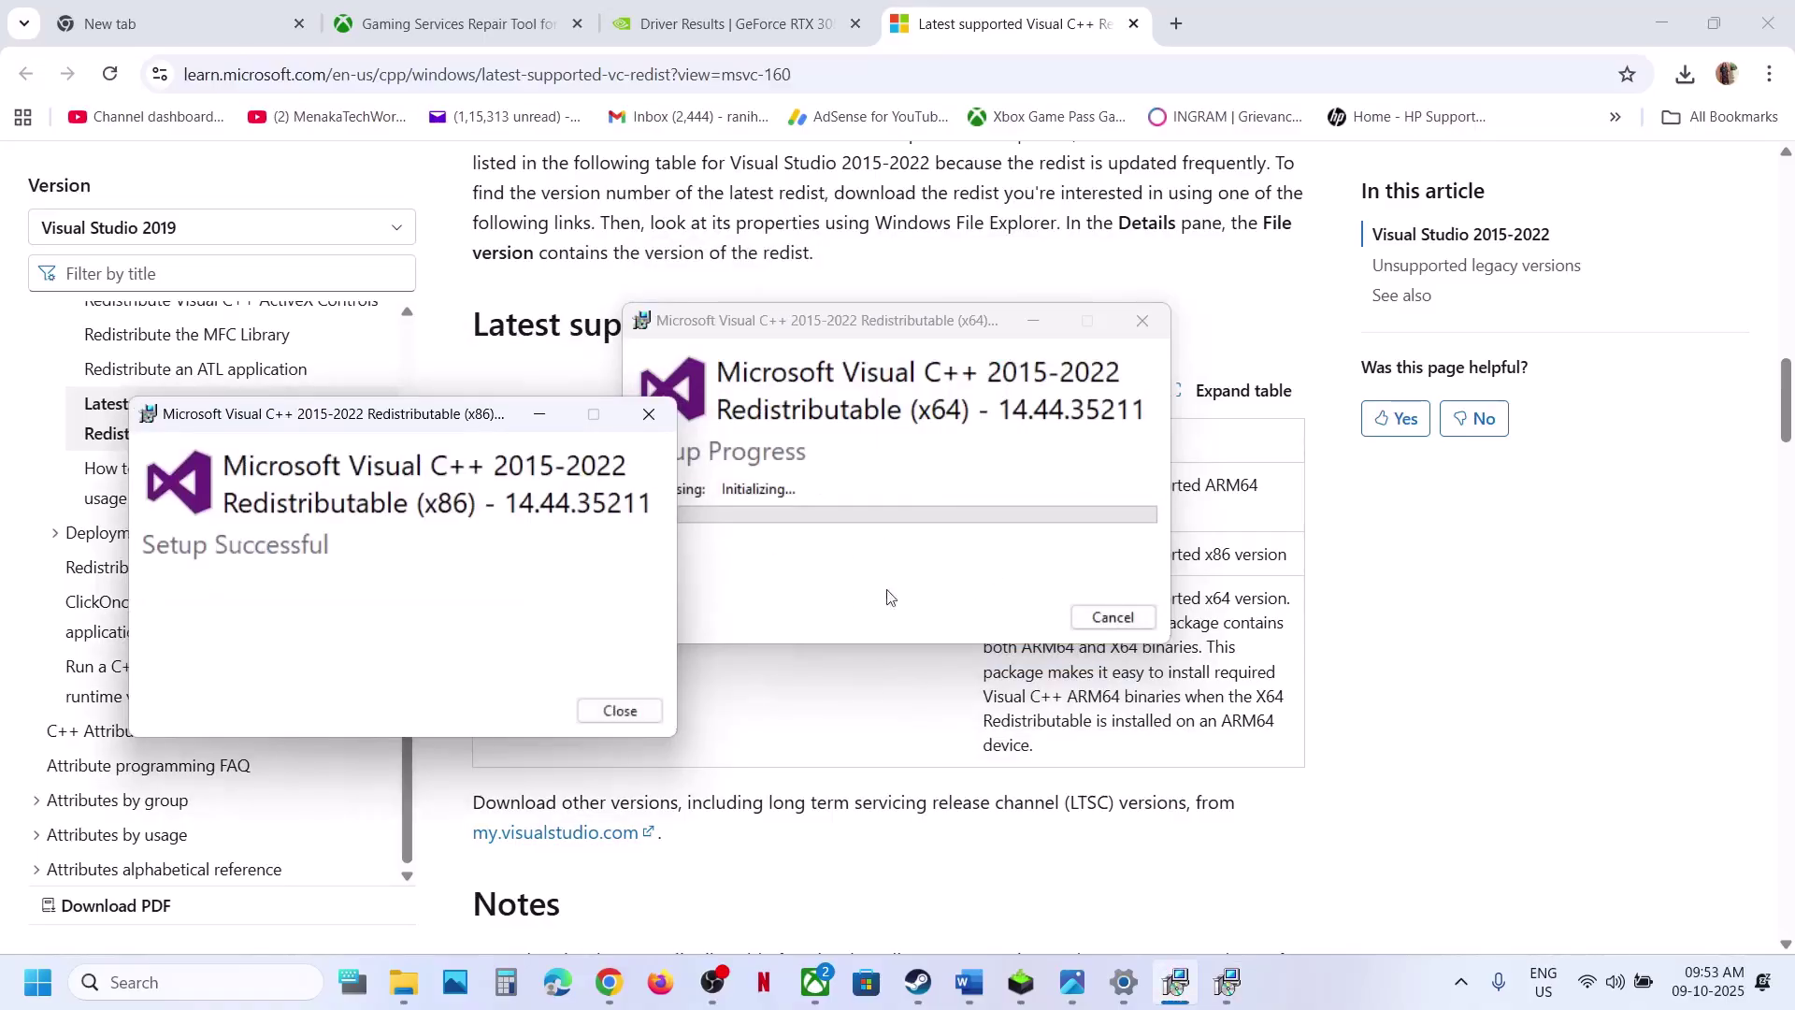
pyautogui.click(853, 449)
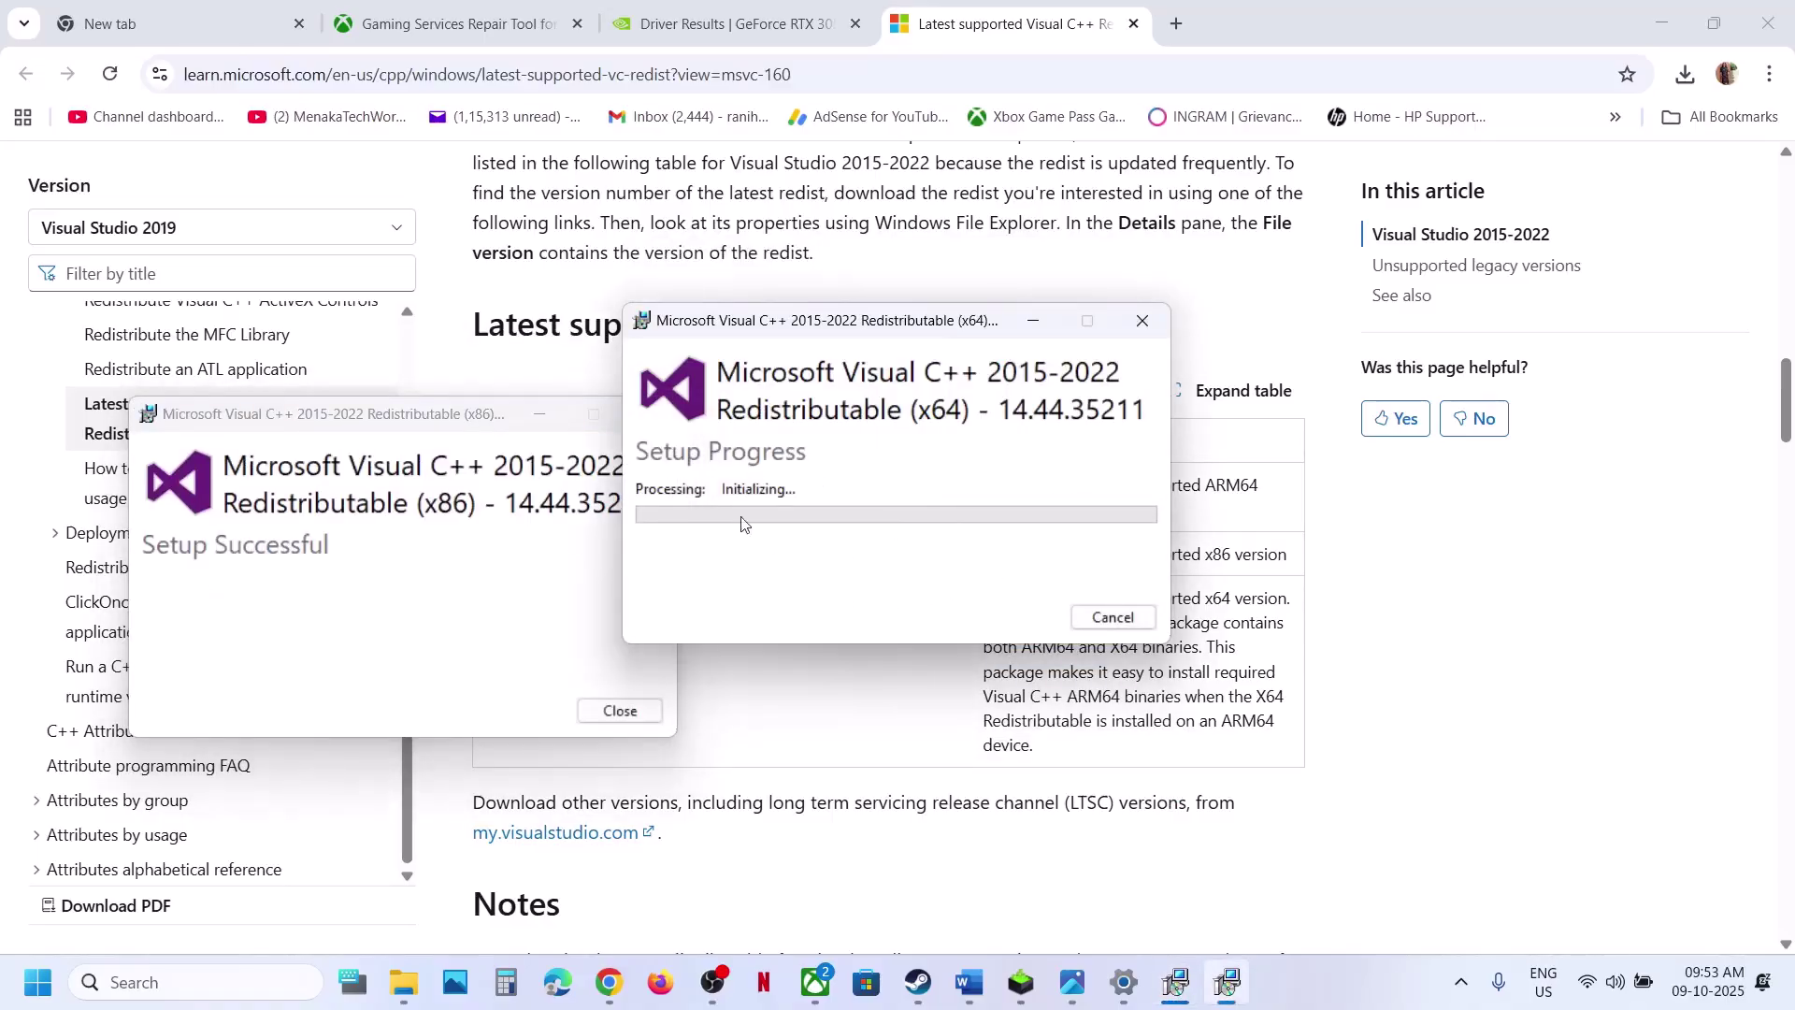
pyautogui.click(746, 721)
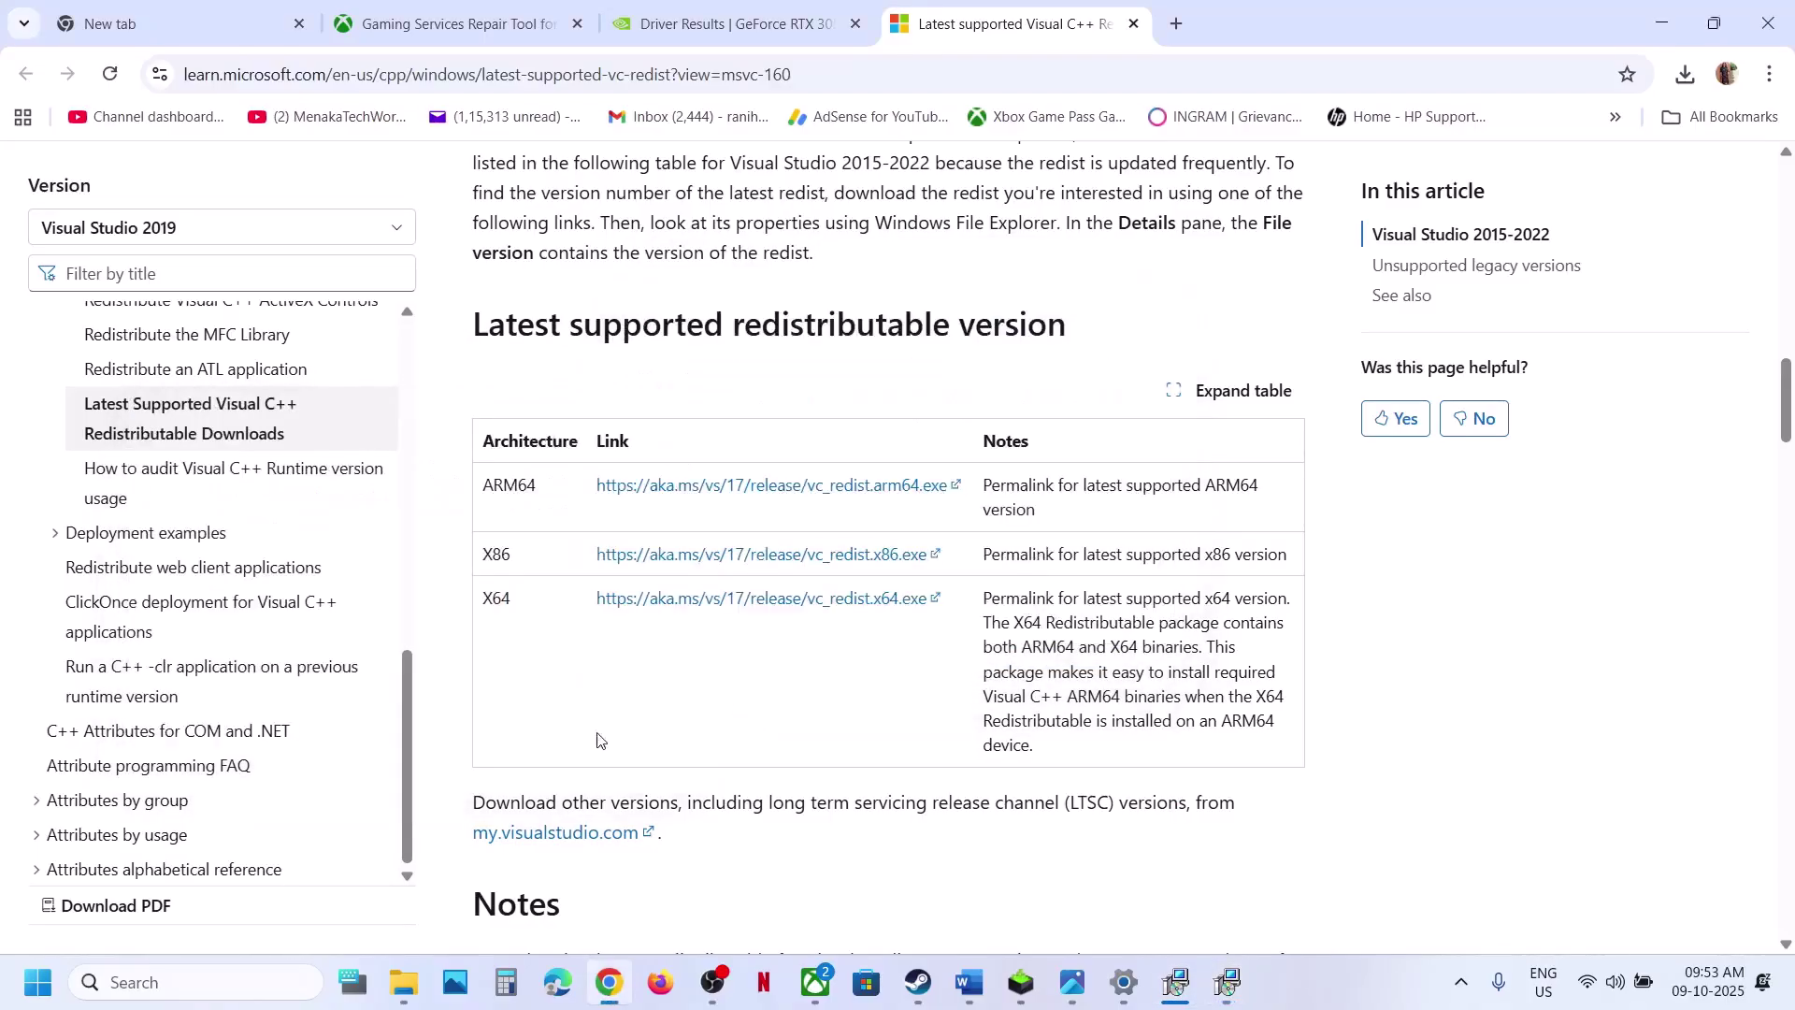
# Step: Show the computer's Restart option and view Step 17 on power saver mode and GPU scheduling in the Word document
pyautogui.click(39, 982)
pyautogui.click(680, 901)
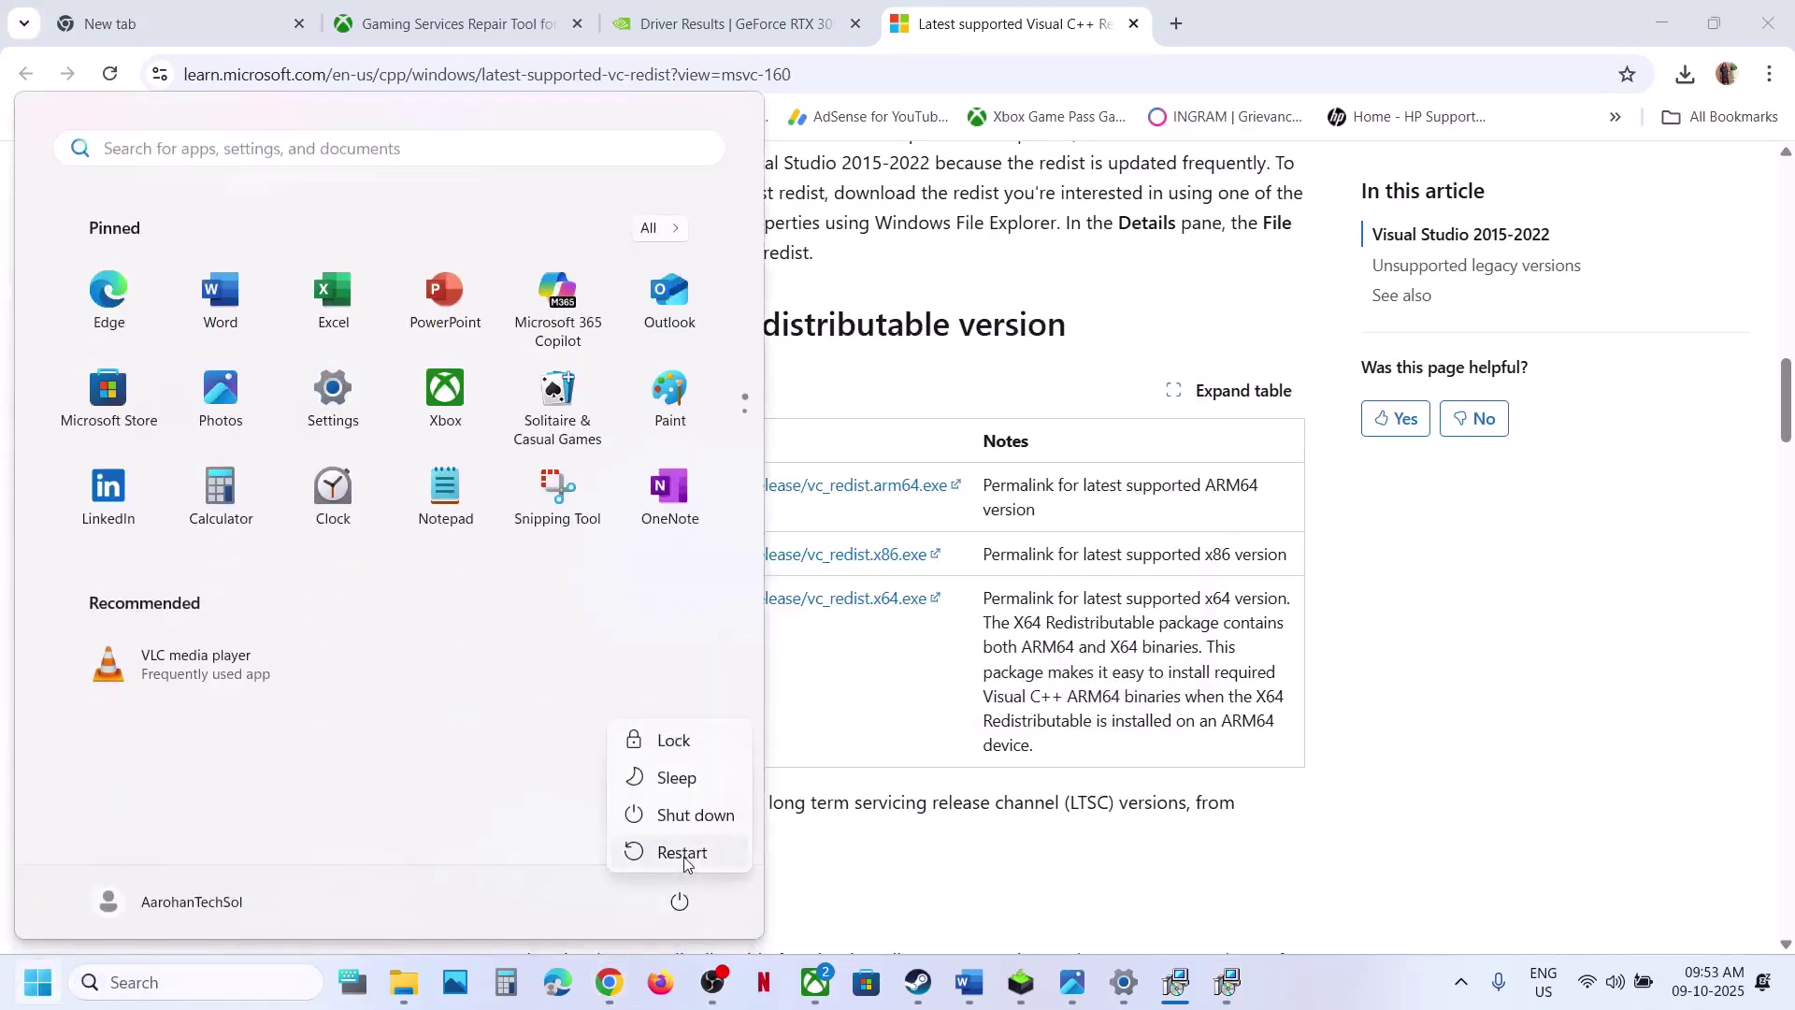
pyautogui.click(969, 982)
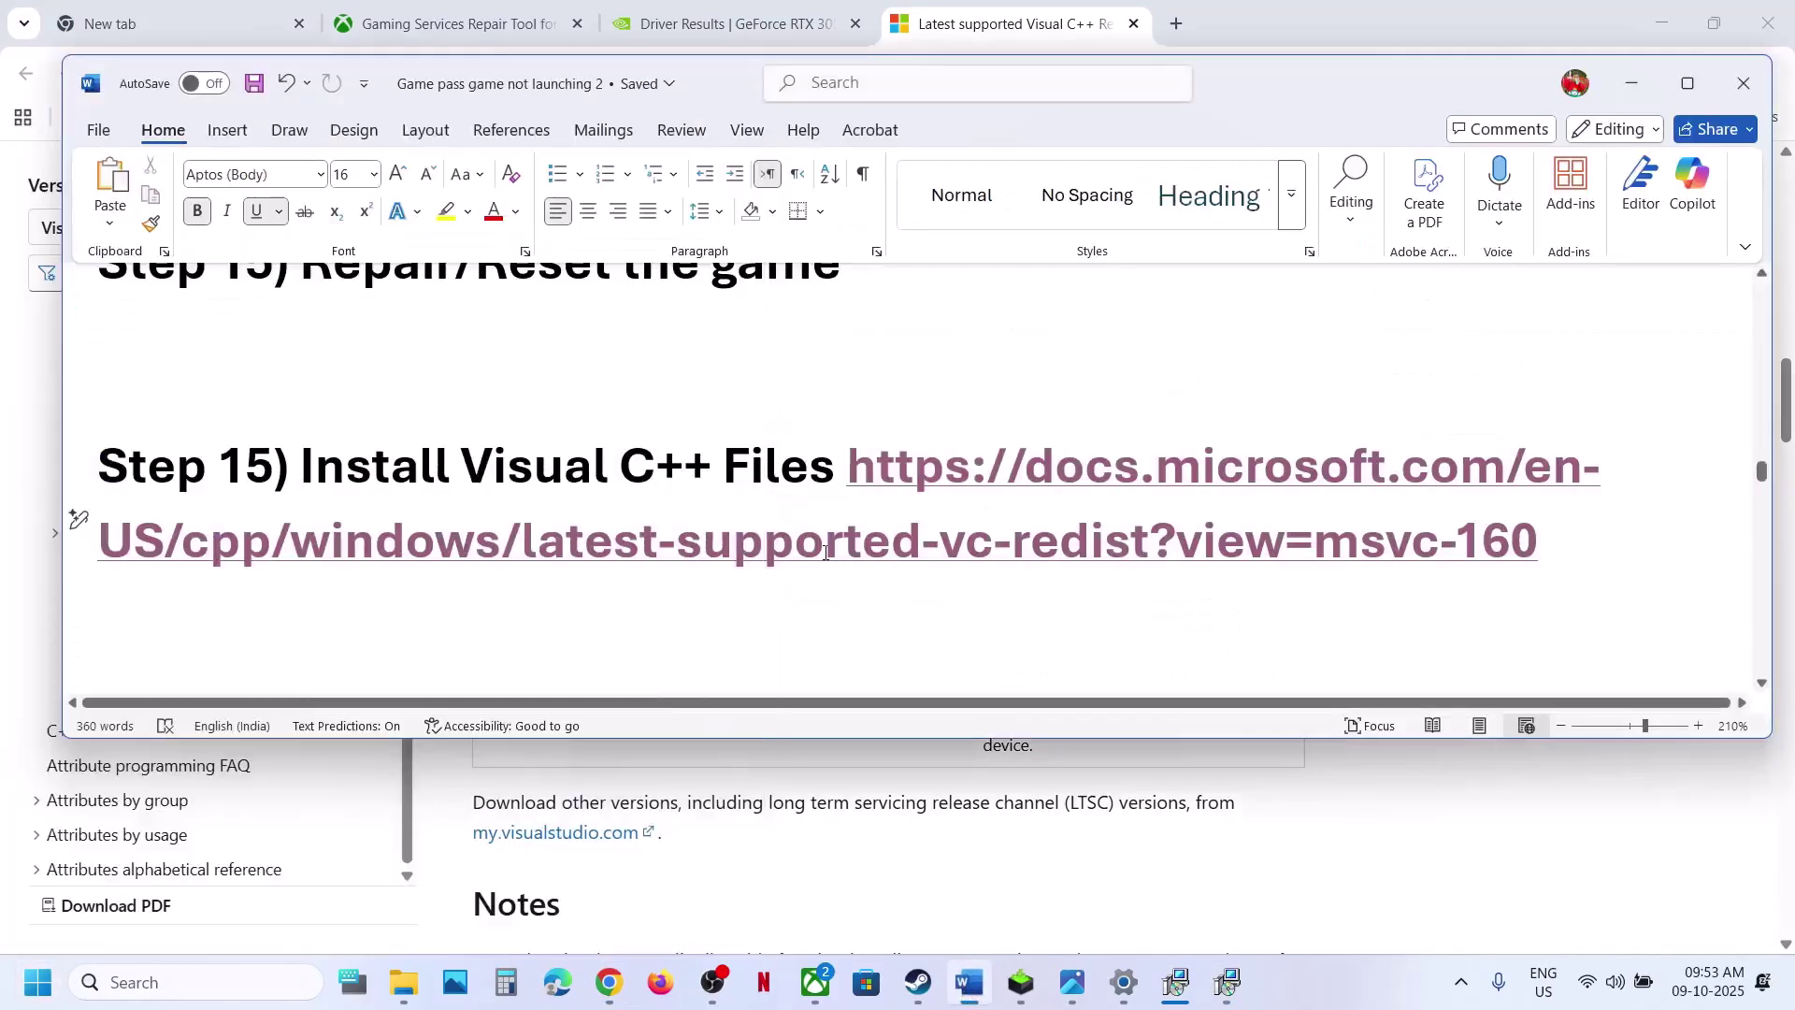
pyautogui.scroll(-3, 825, 552)
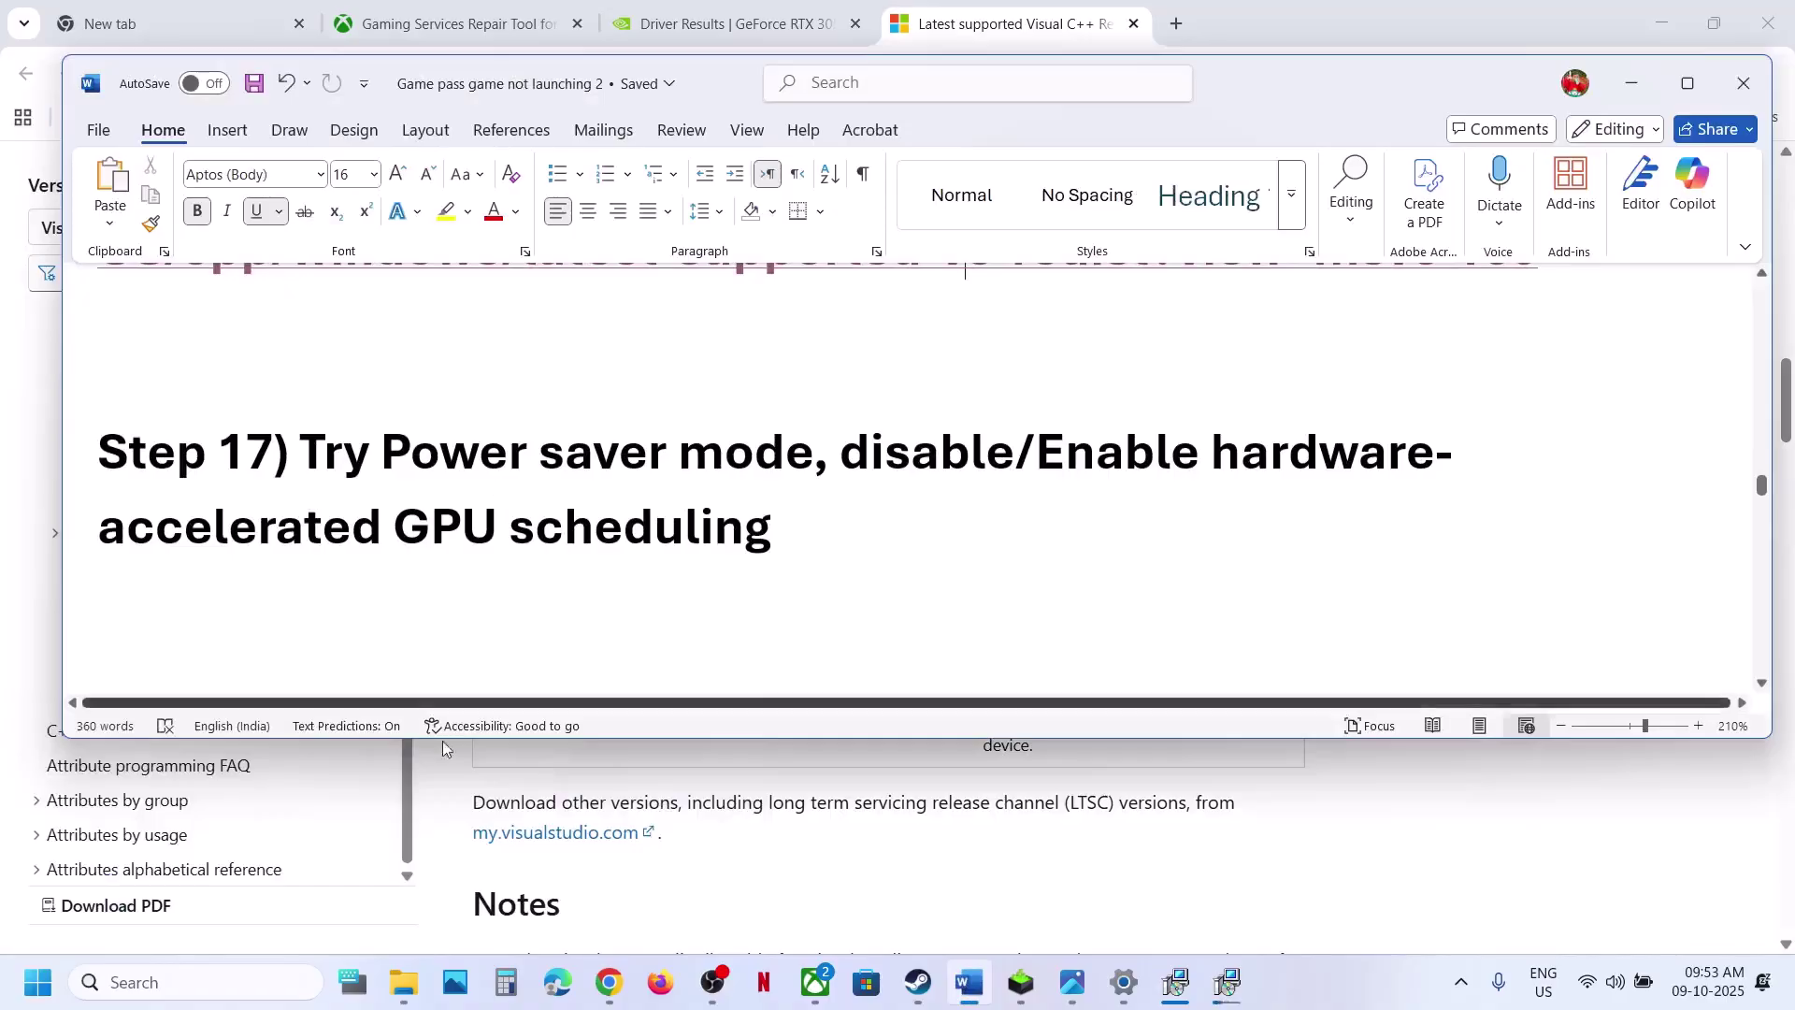
# Step: Search for Control Panel and open Power Options under Hardware and Sound to view the power plans
pyautogui.click(184, 1002)
pyautogui.write('control')
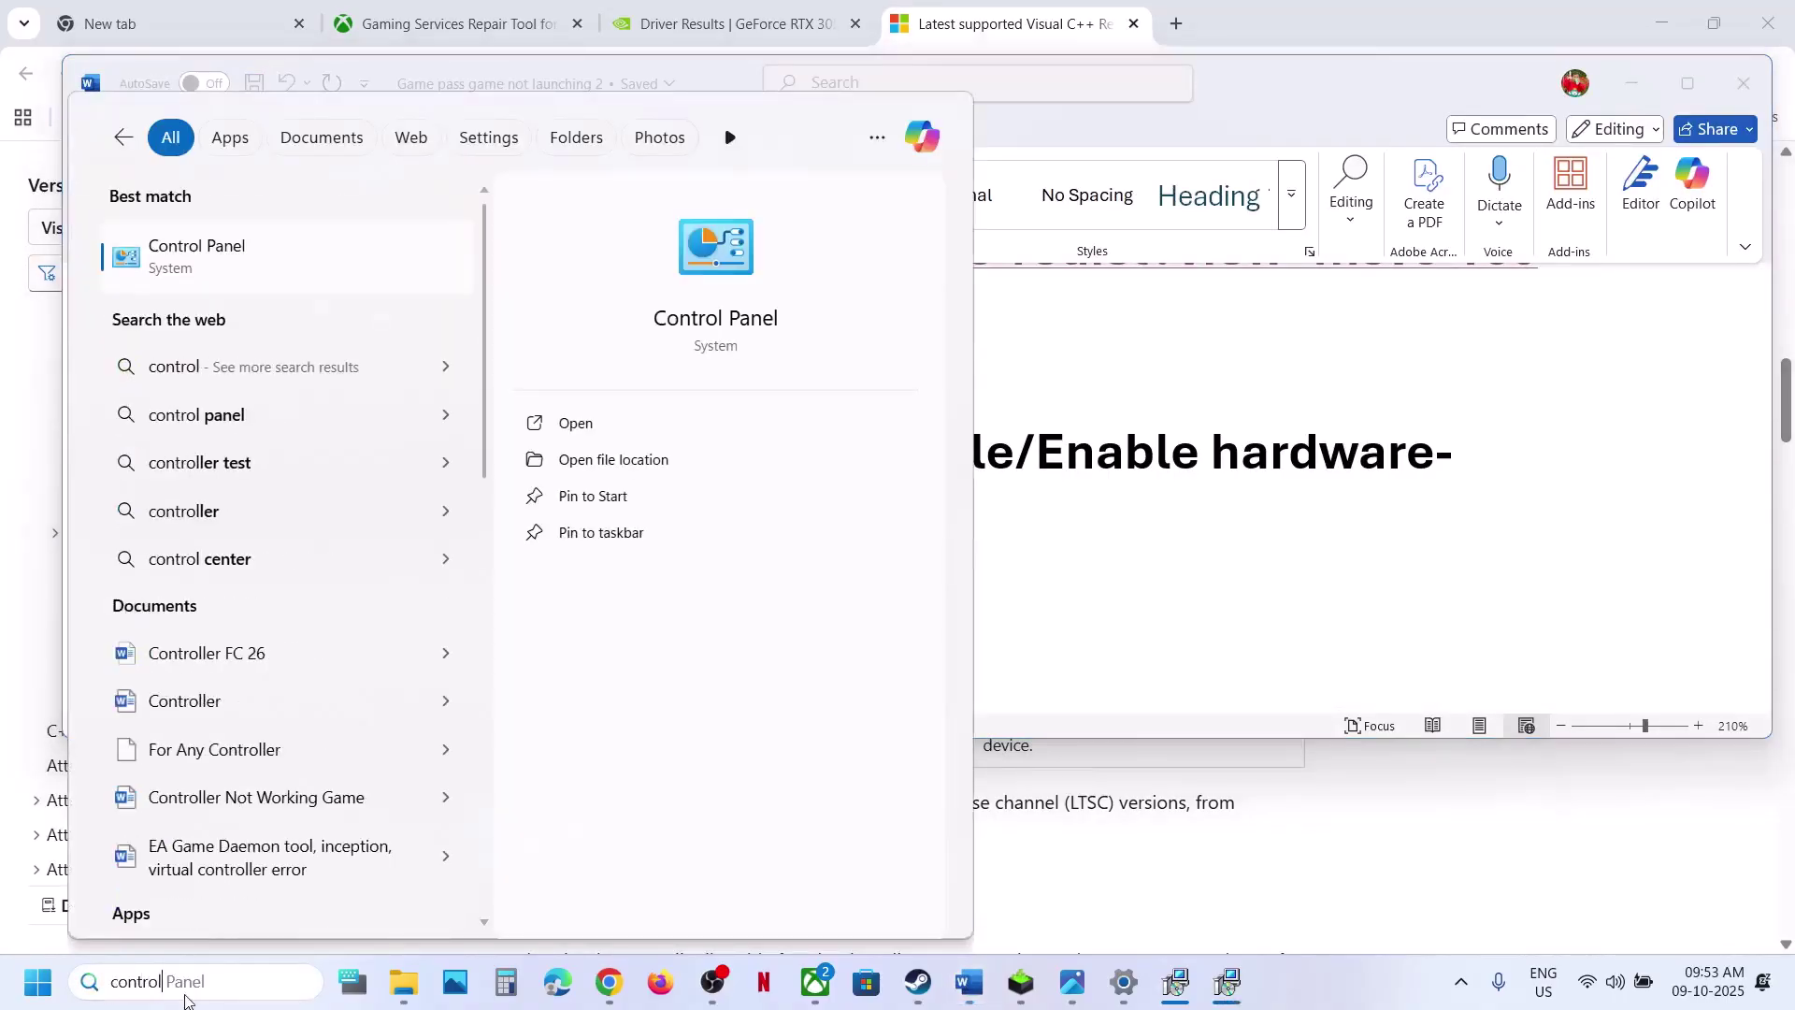
pyautogui.press('Return')
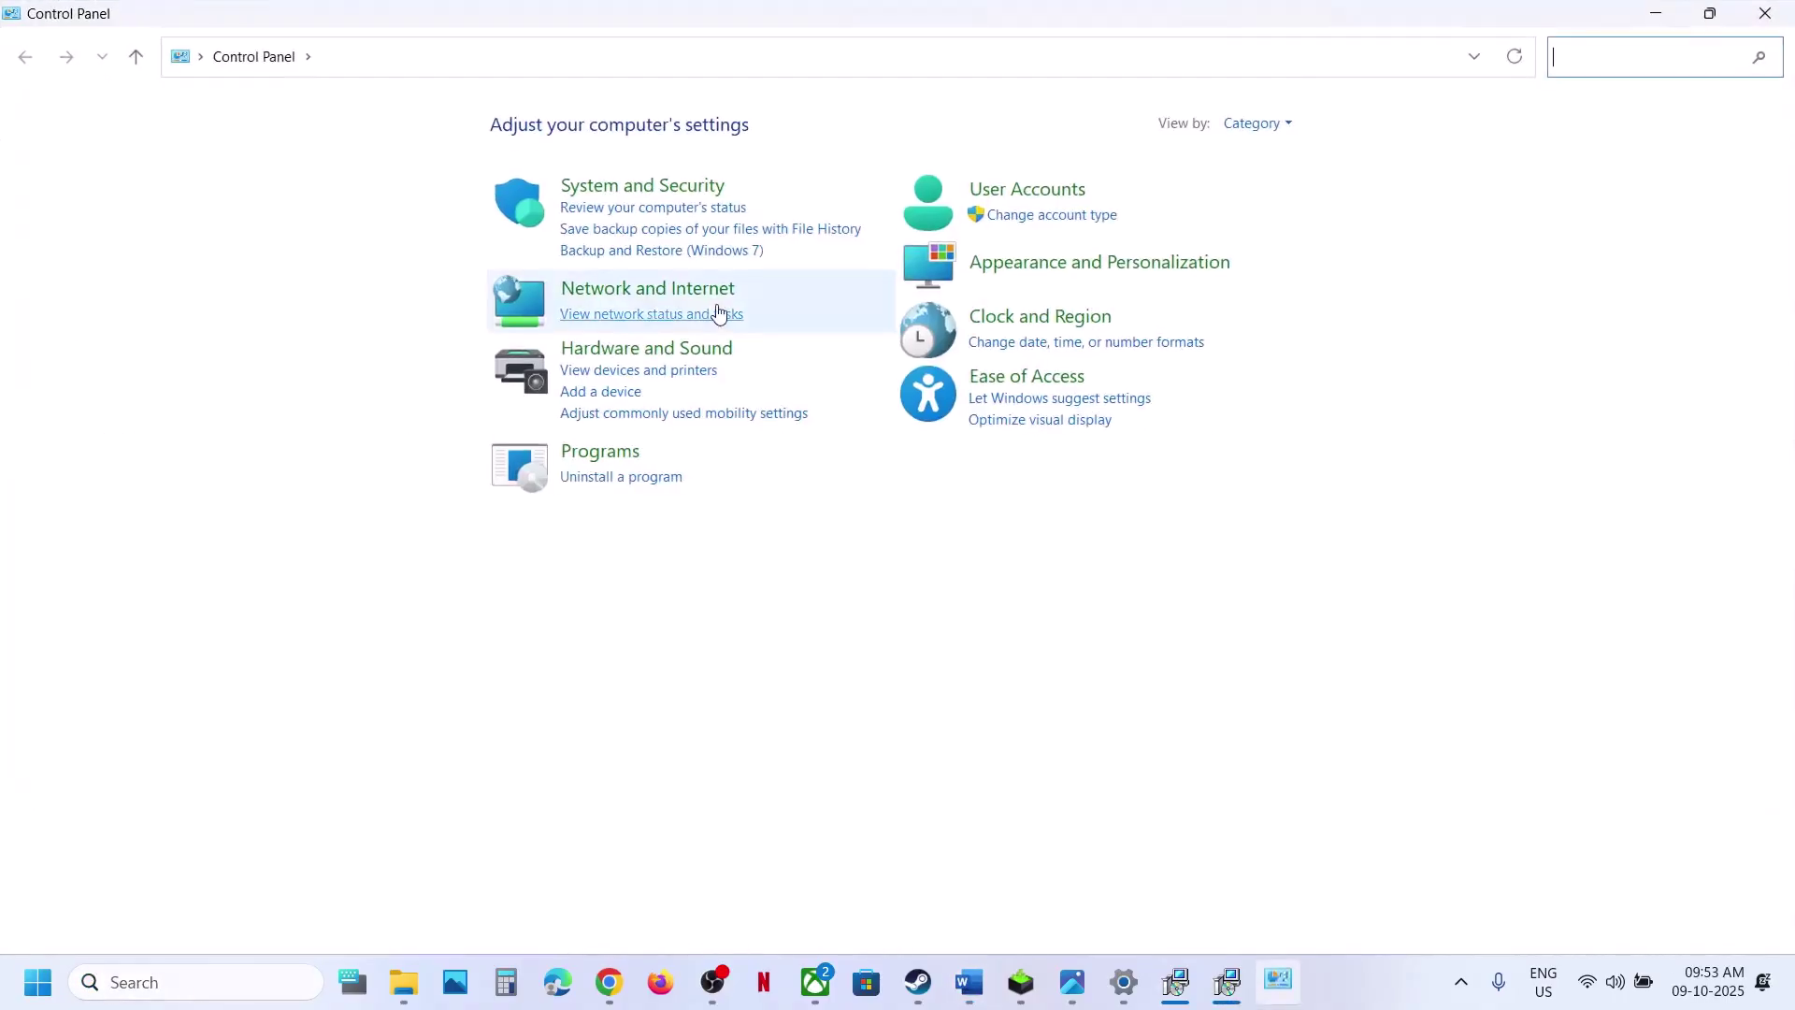
pyautogui.click(641, 349)
pyautogui.click(380, 320)
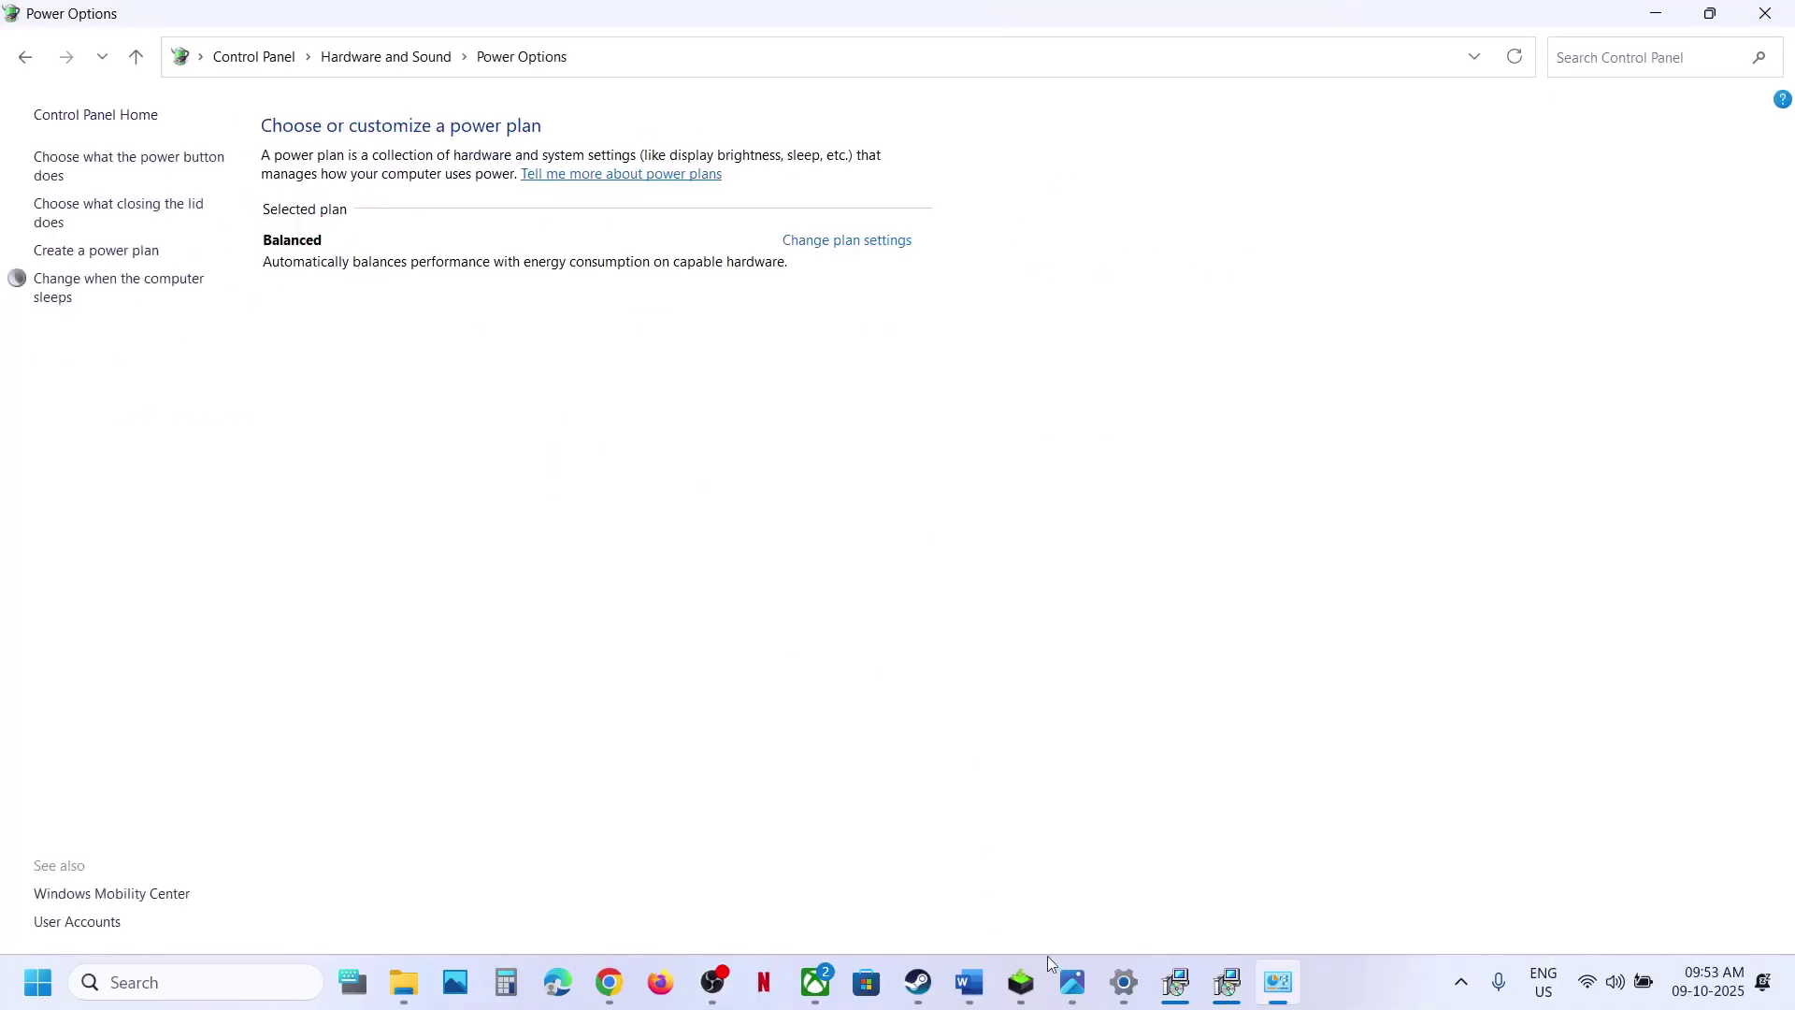
# Step: View the power plan choices in the Power Saver.jpg image, and close the image and the Power Options window
pyautogui.click(1072, 982)
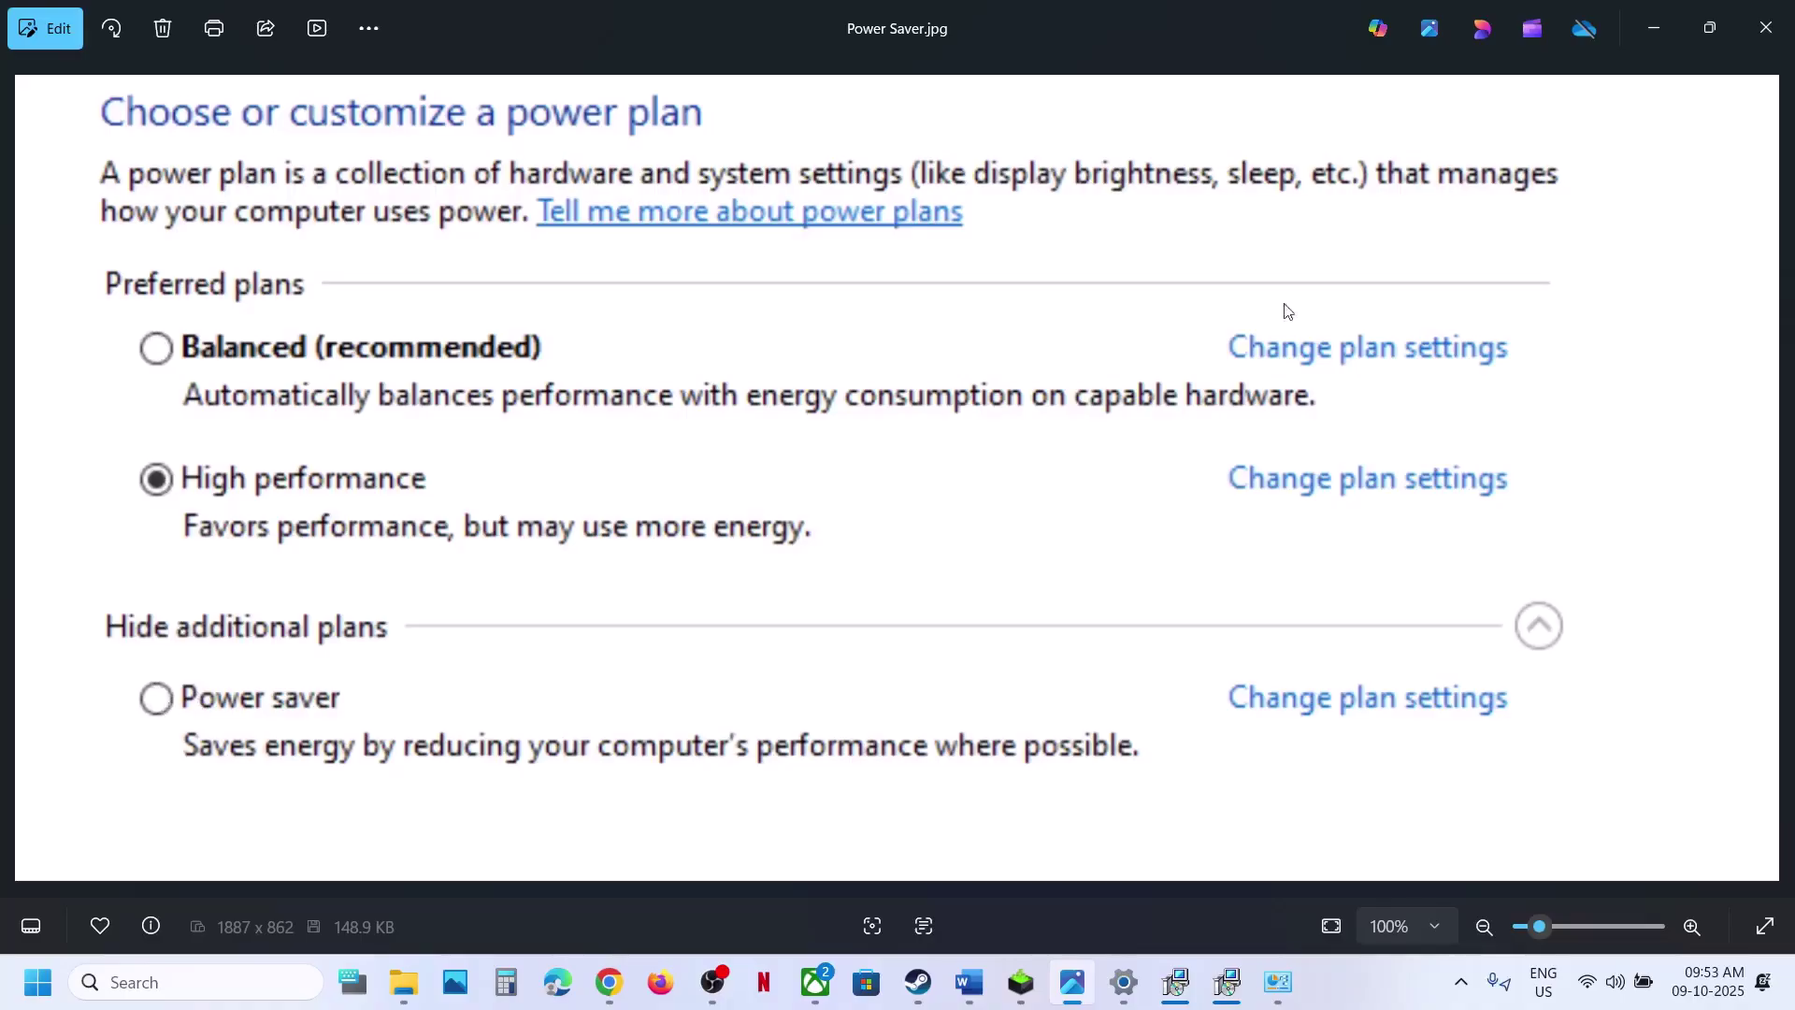
pyautogui.click(1762, 26)
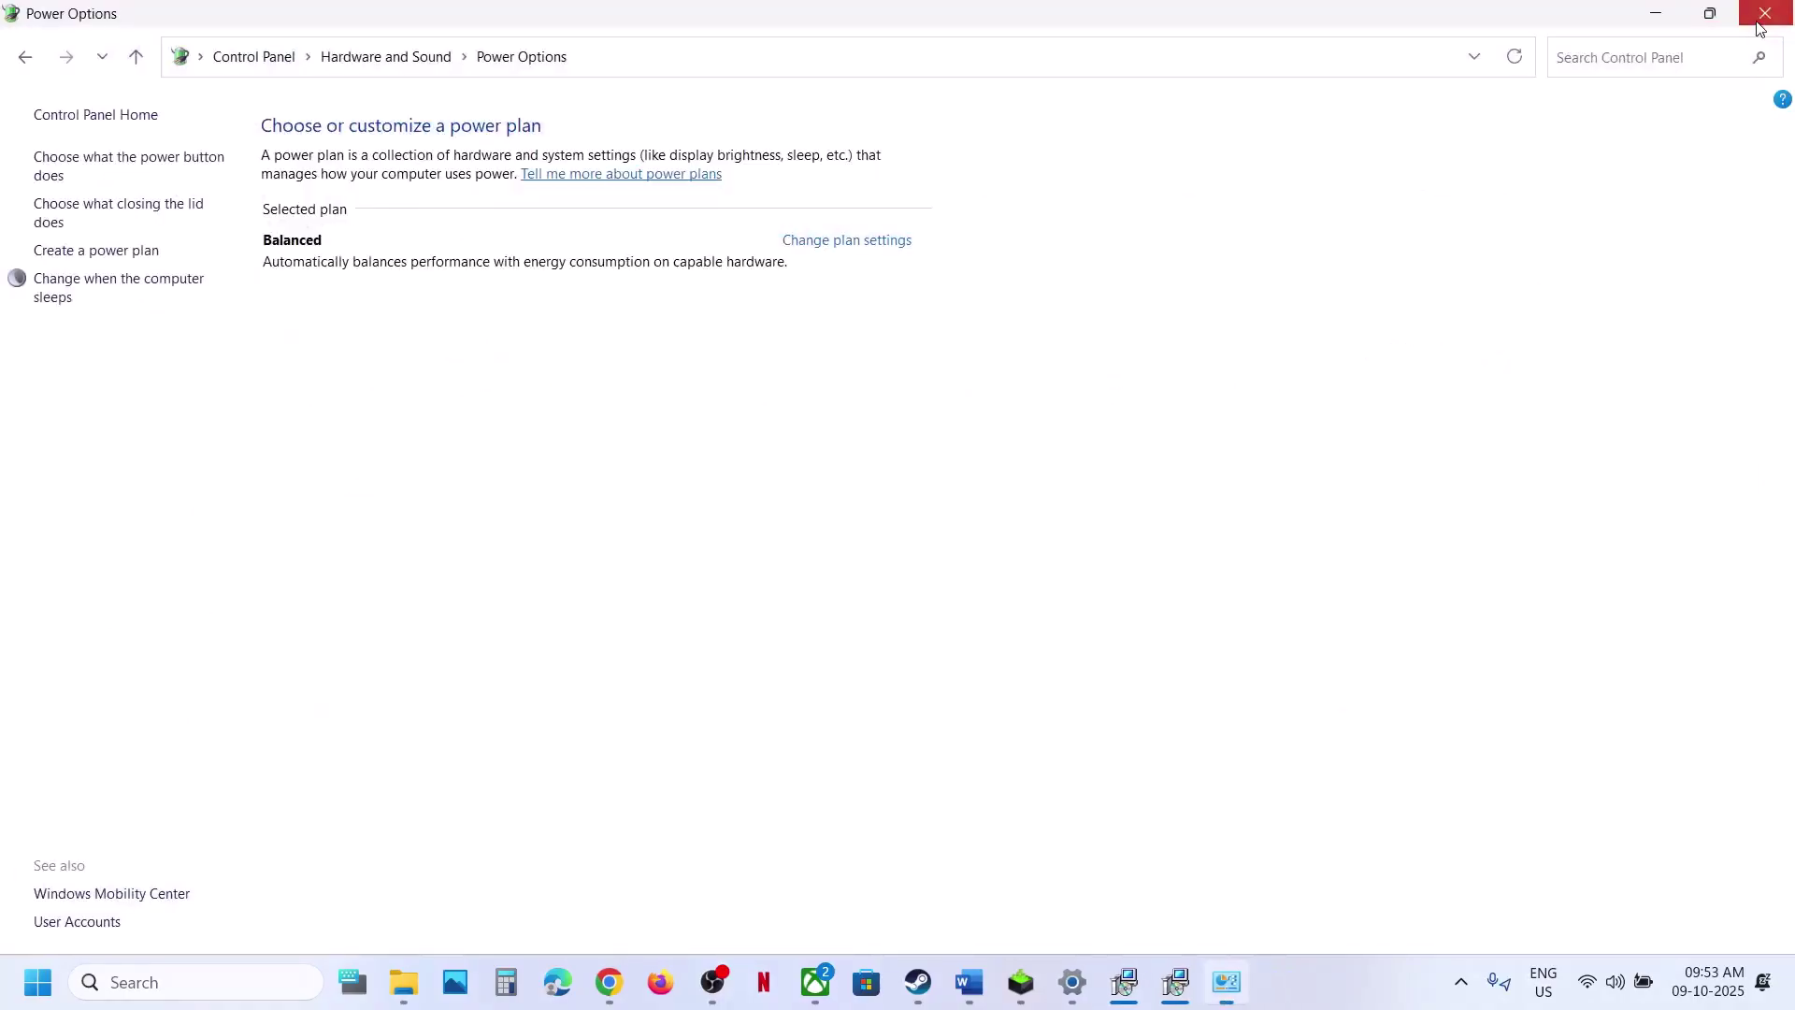
pyautogui.click(1763, 15)
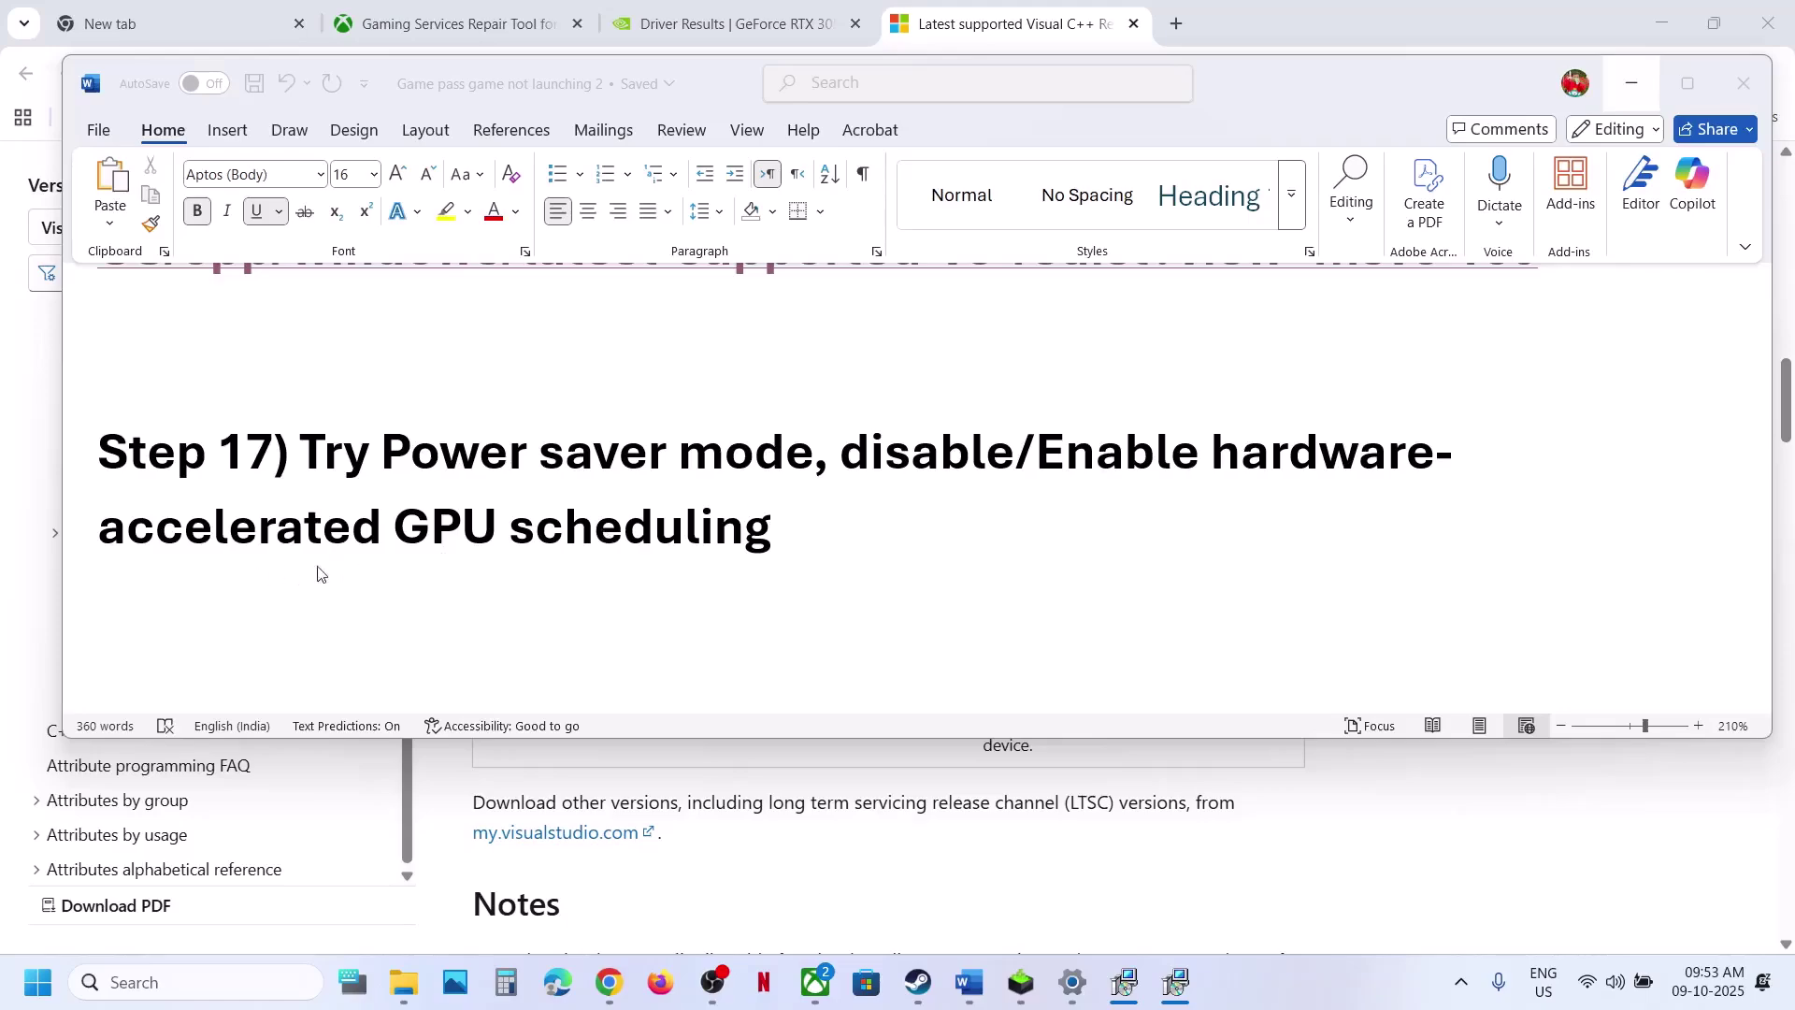
# Step: Search for graphics settings and turn on Hardware-accelerated GPU scheduling under Advanced graphics settings
pyautogui.click(216, 981)
pyautogui.write('graphics settings')
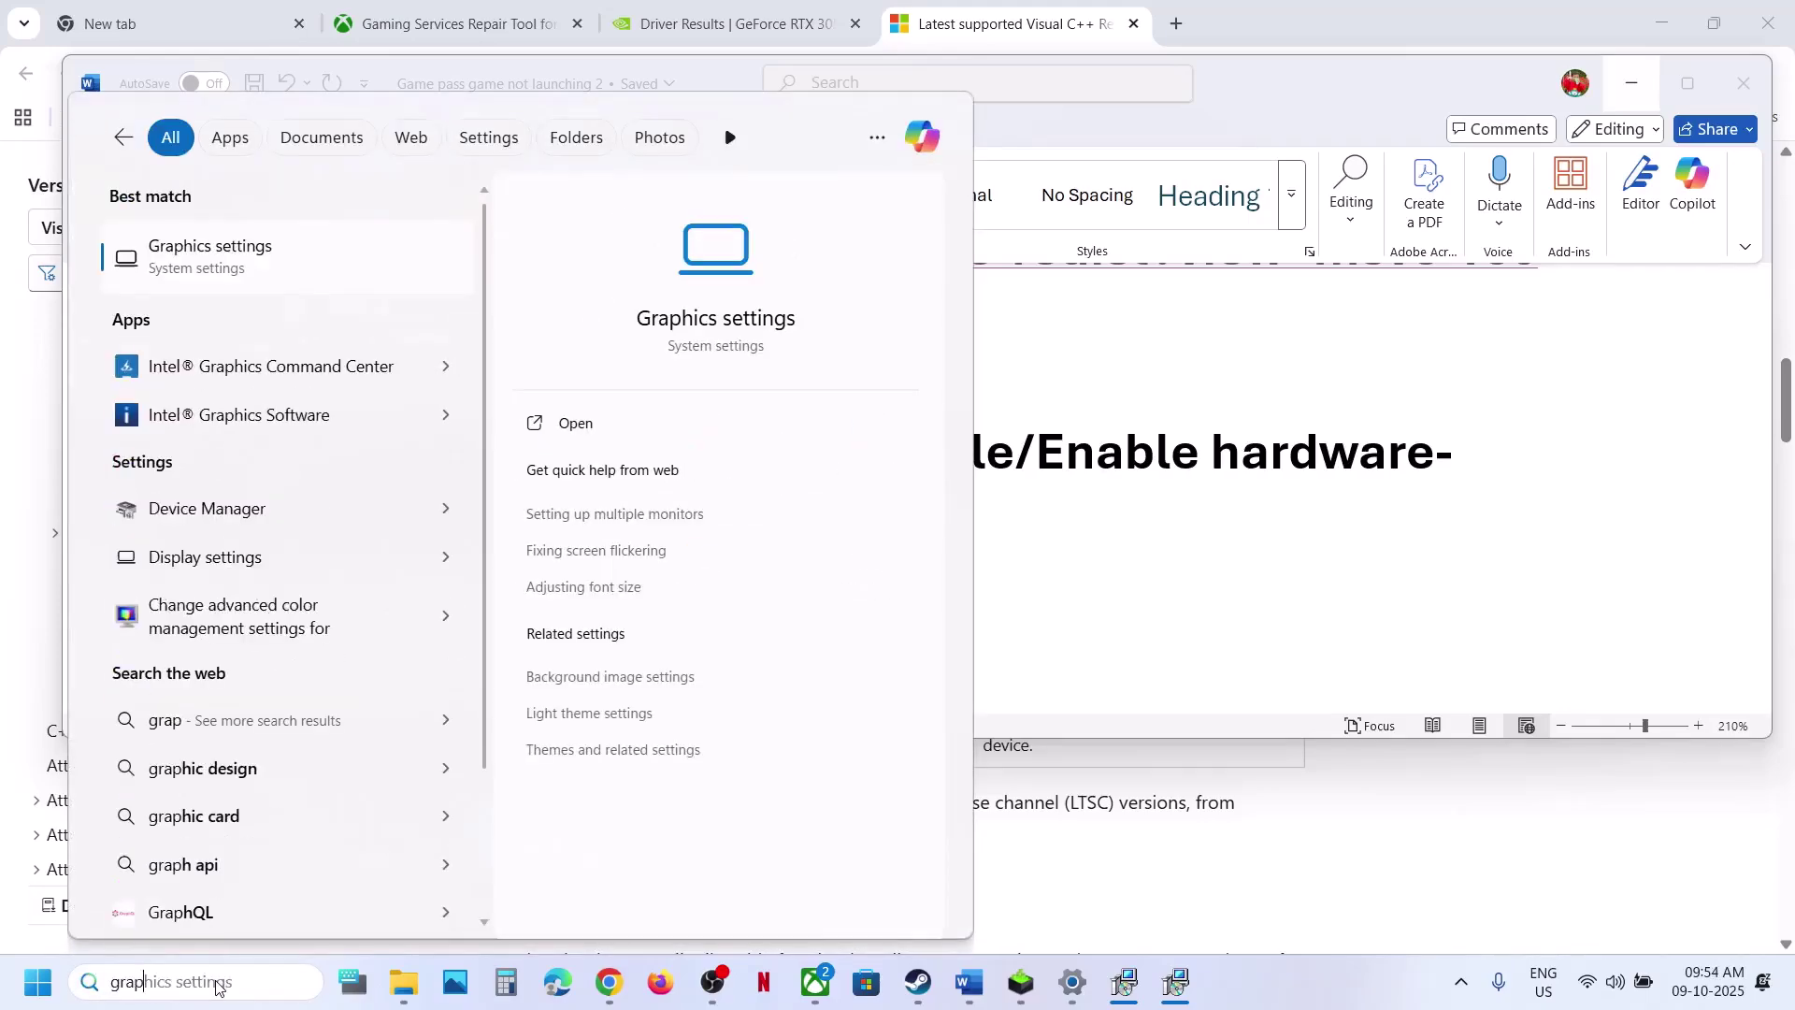
pyautogui.press('Return')
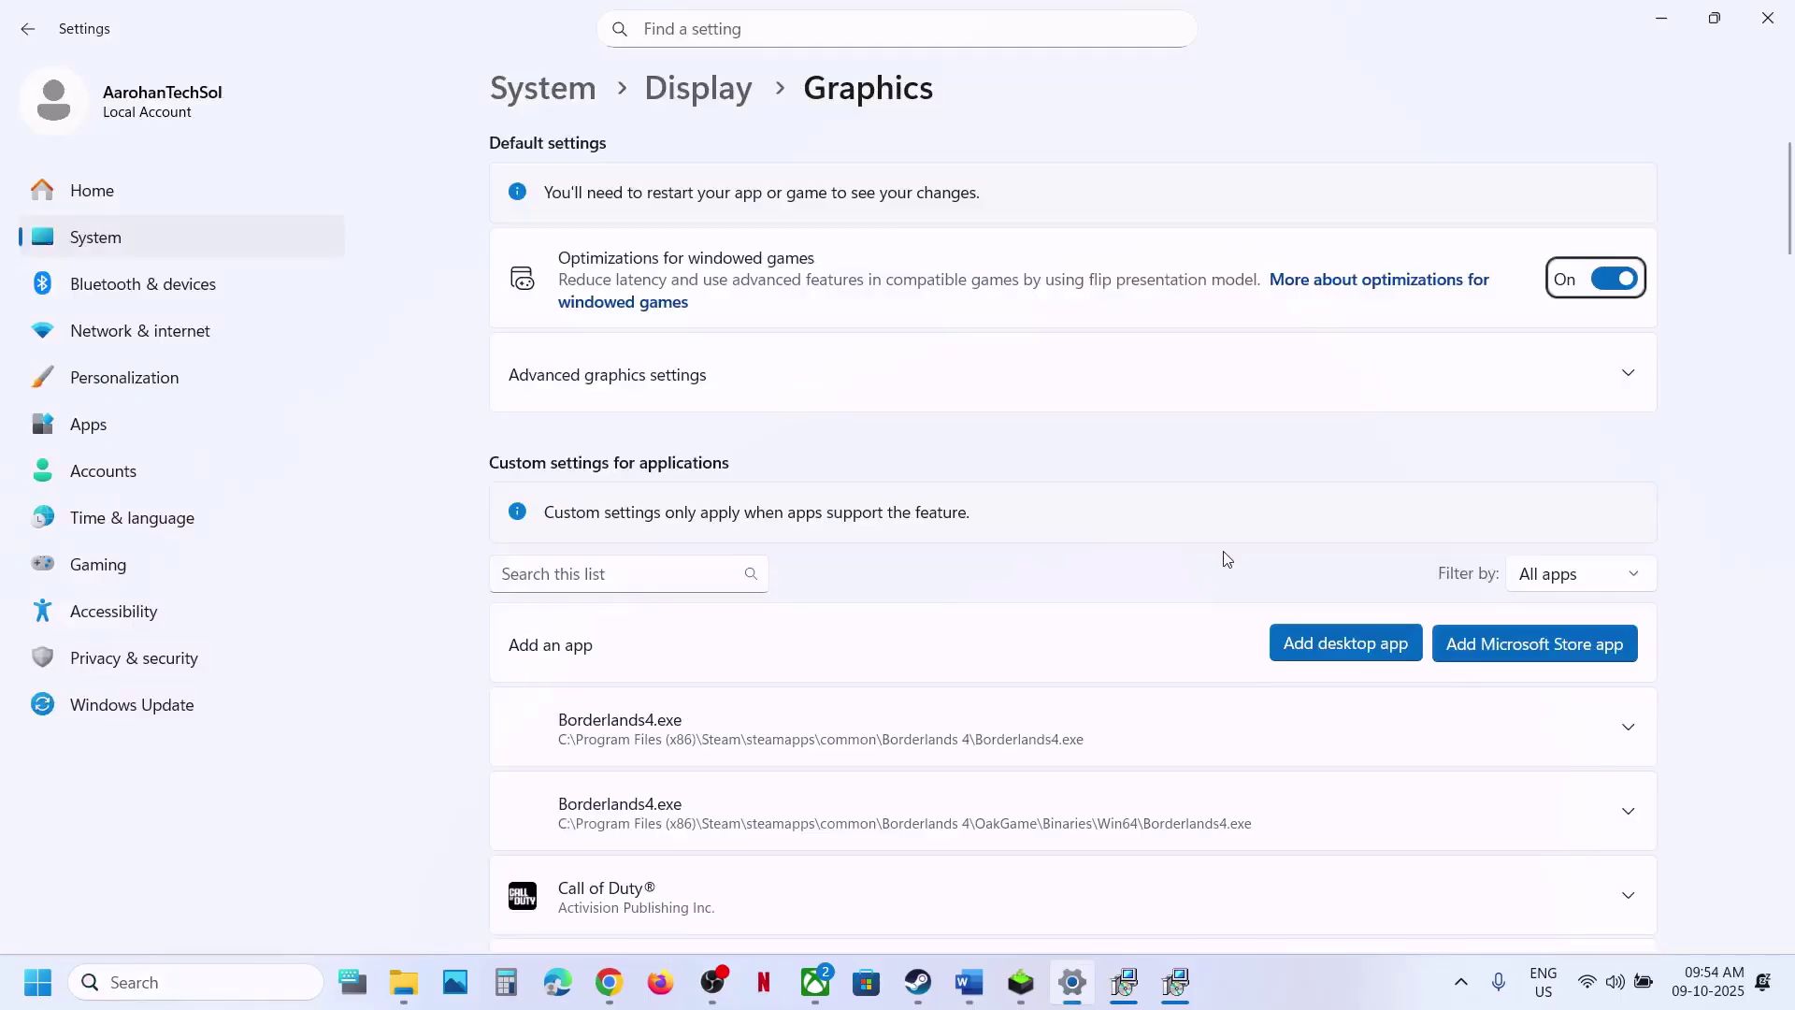
pyautogui.scroll(-1, 935, 467)
pyautogui.click(696, 322)
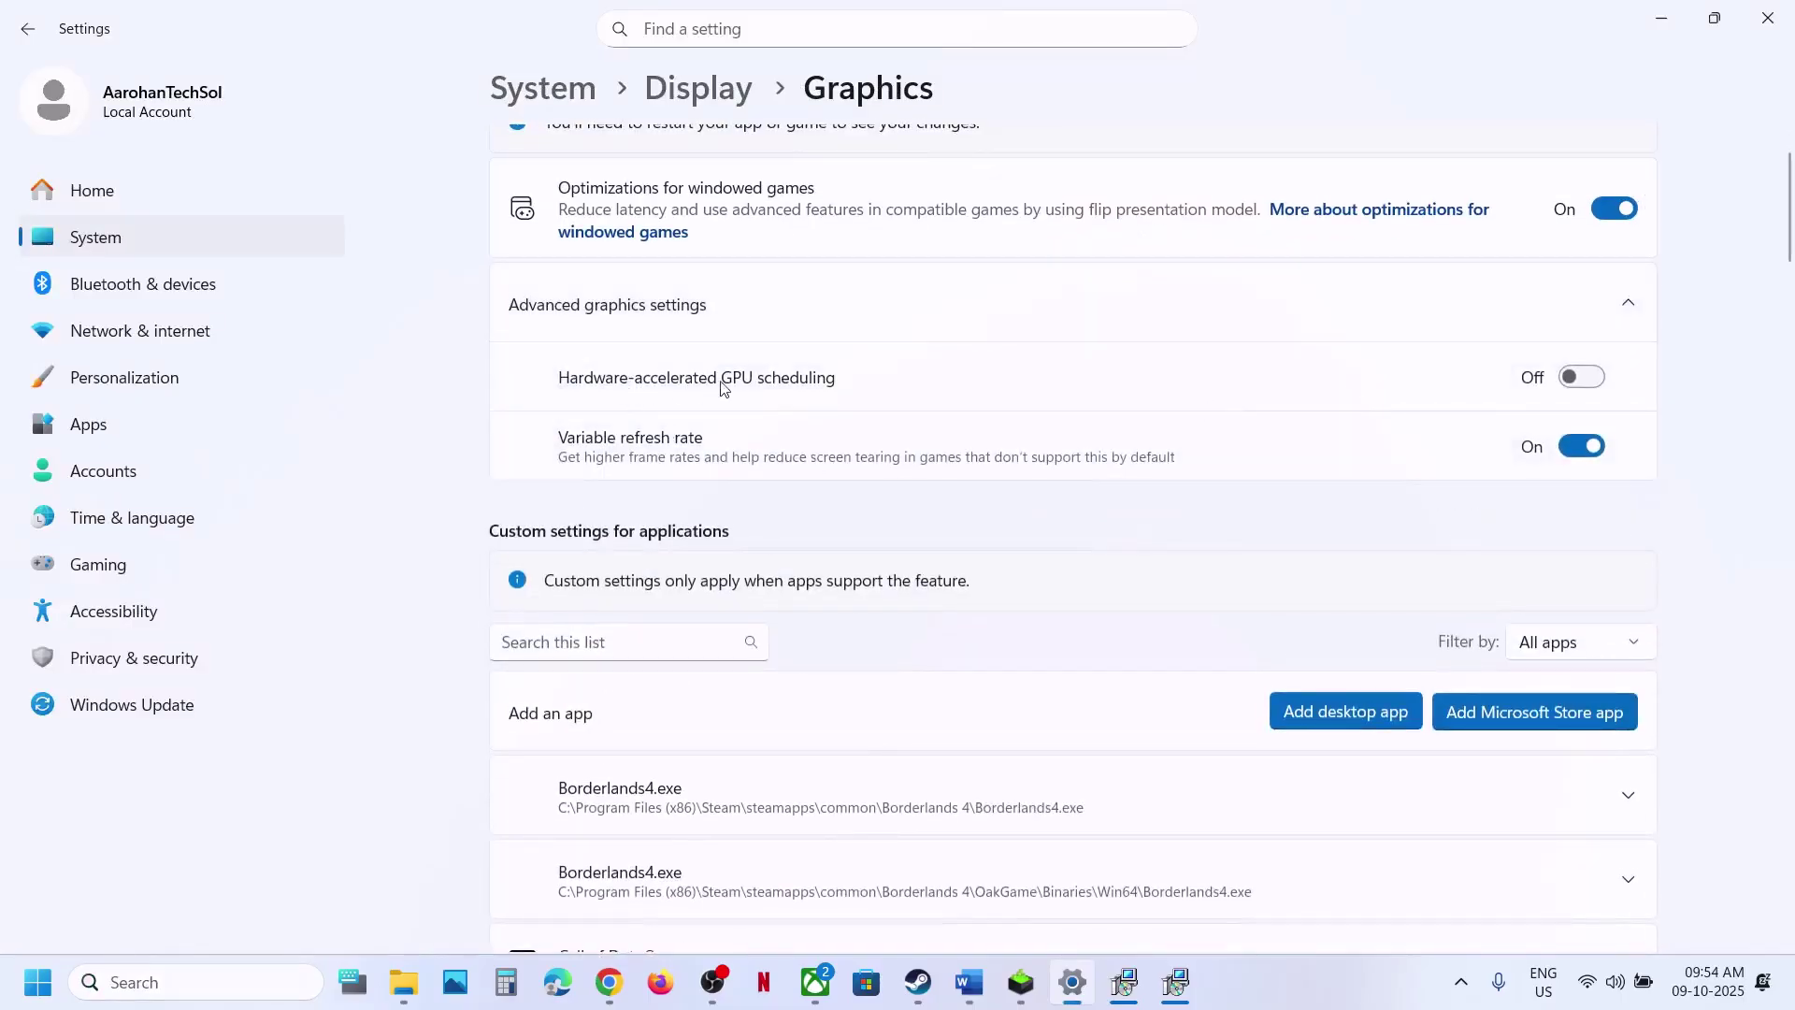
pyautogui.click(1589, 377)
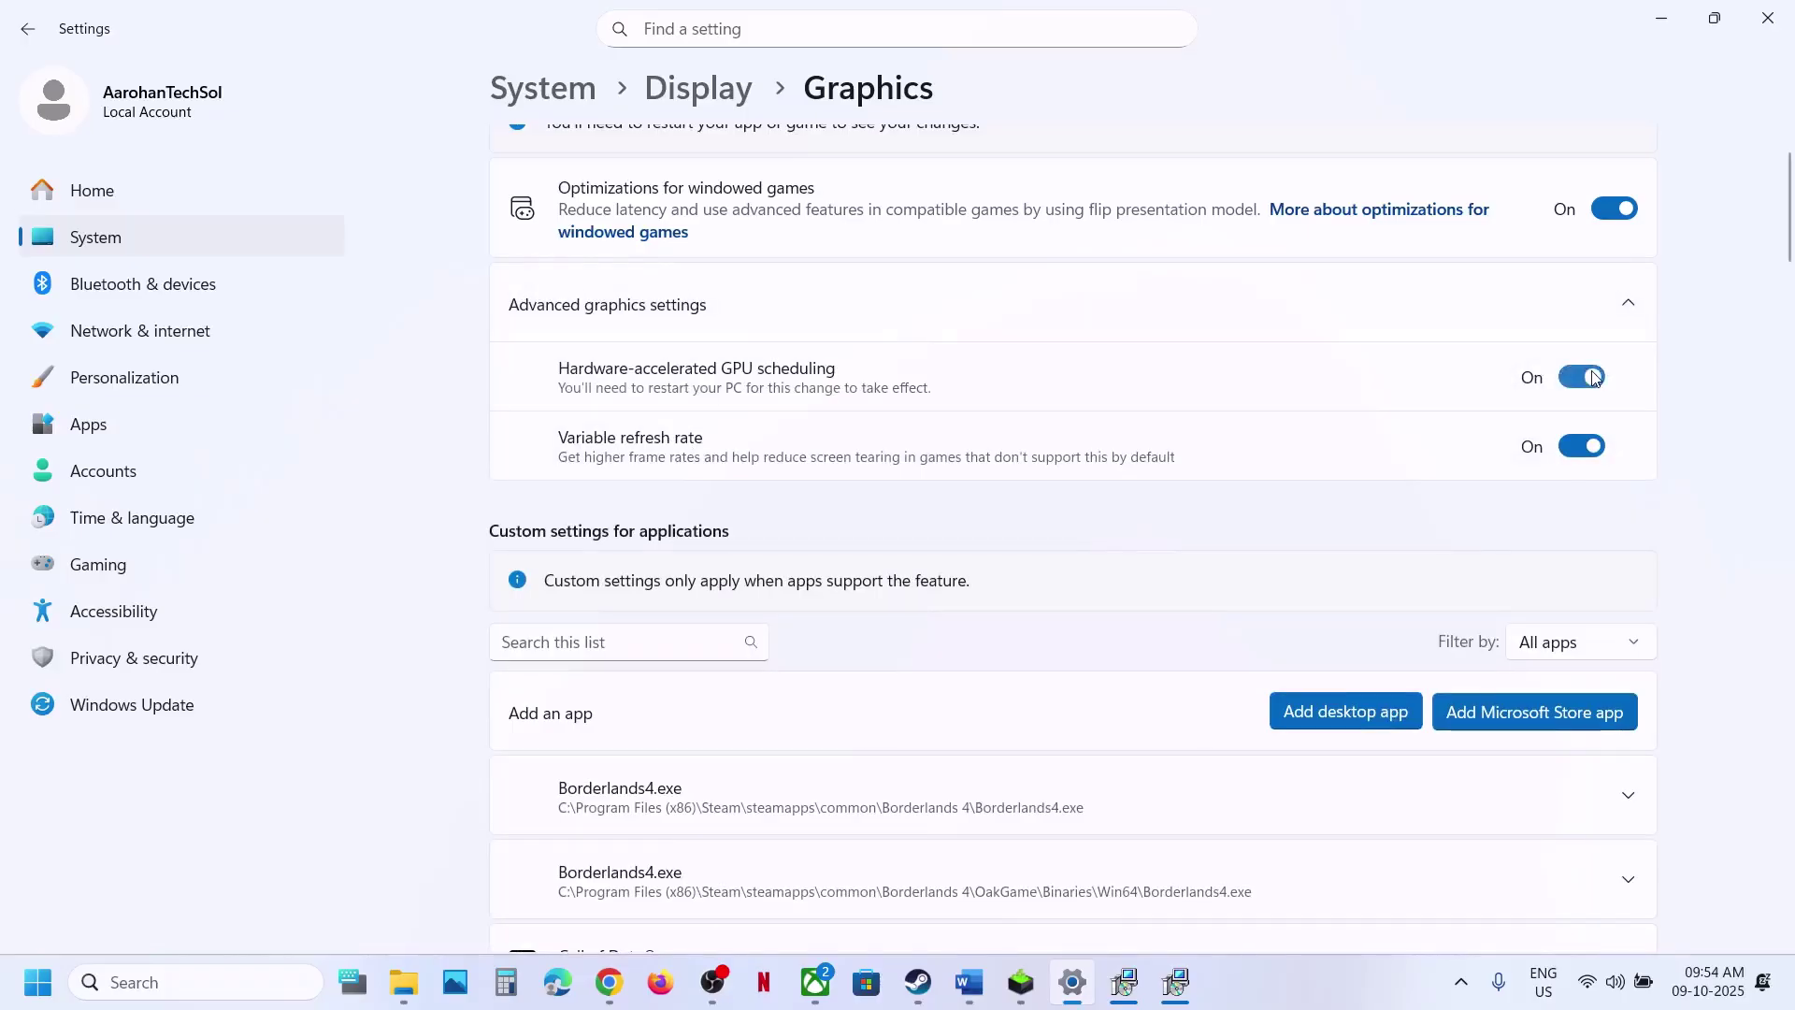
# Step: Turn Hardware-accelerated GPU scheduling back off and close the Settings window
pyautogui.click(814, 989)
pyautogui.click(815, 989)
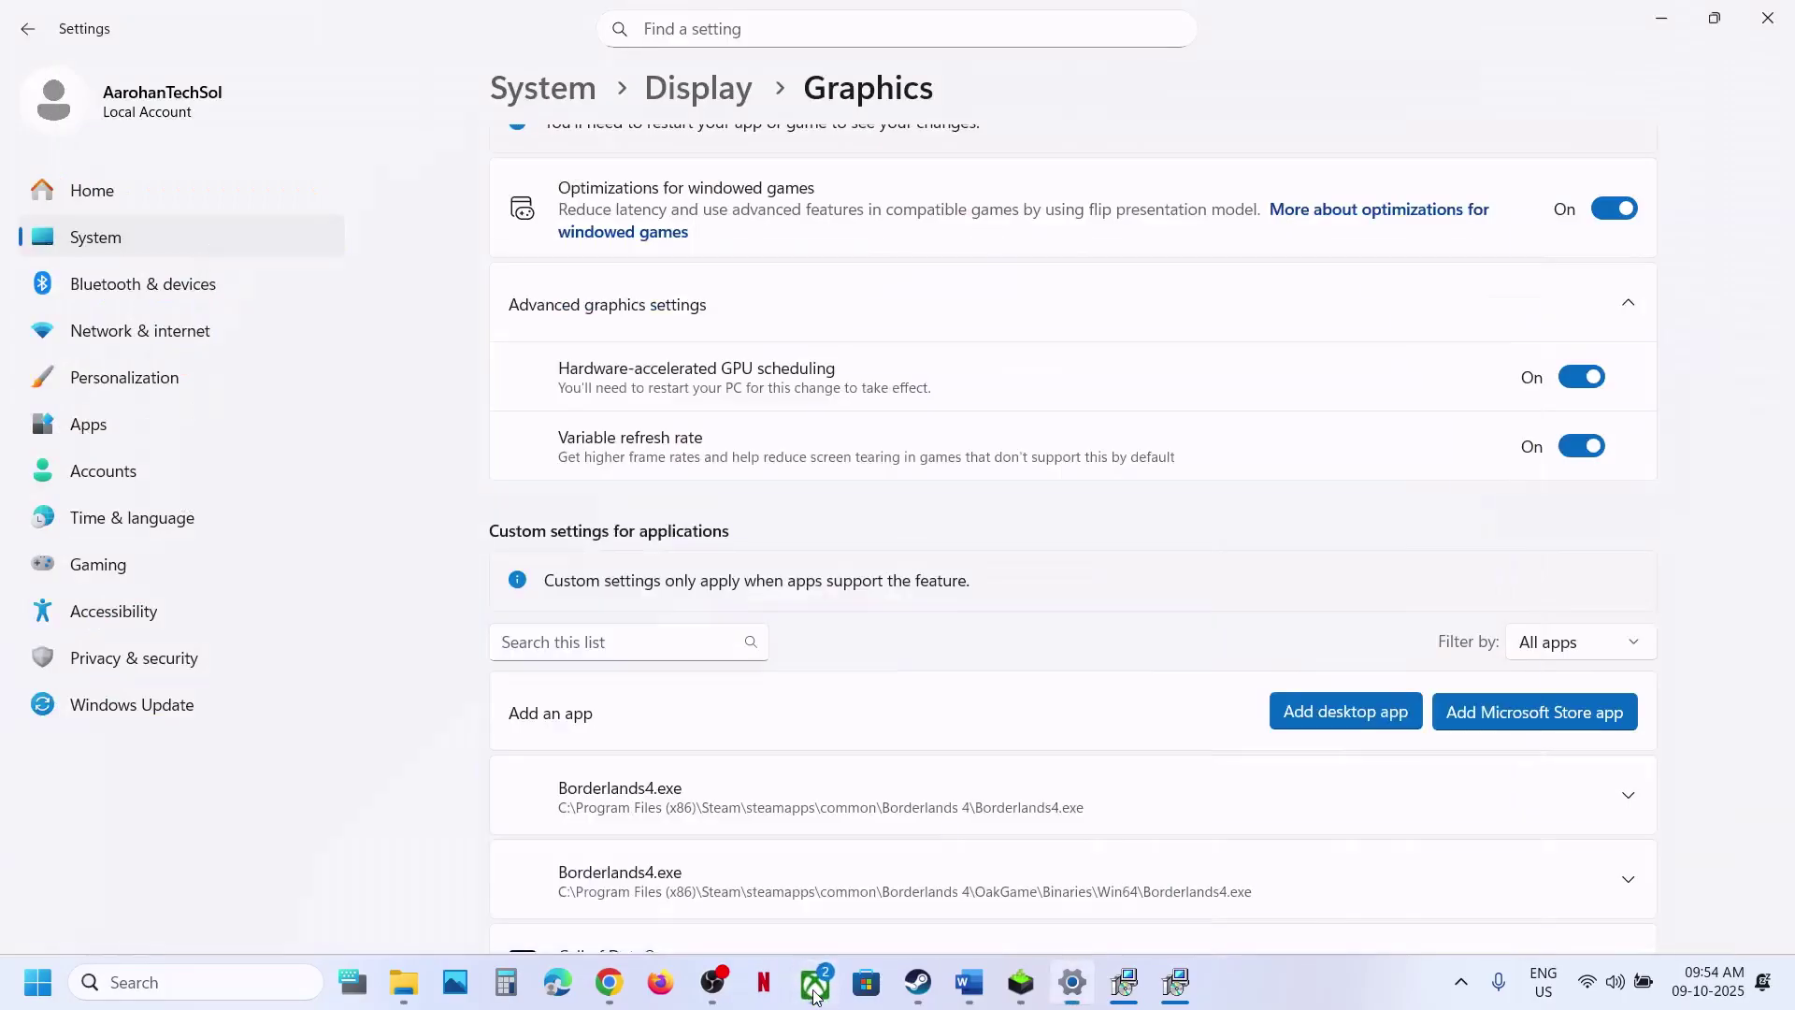
pyautogui.click(1580, 378)
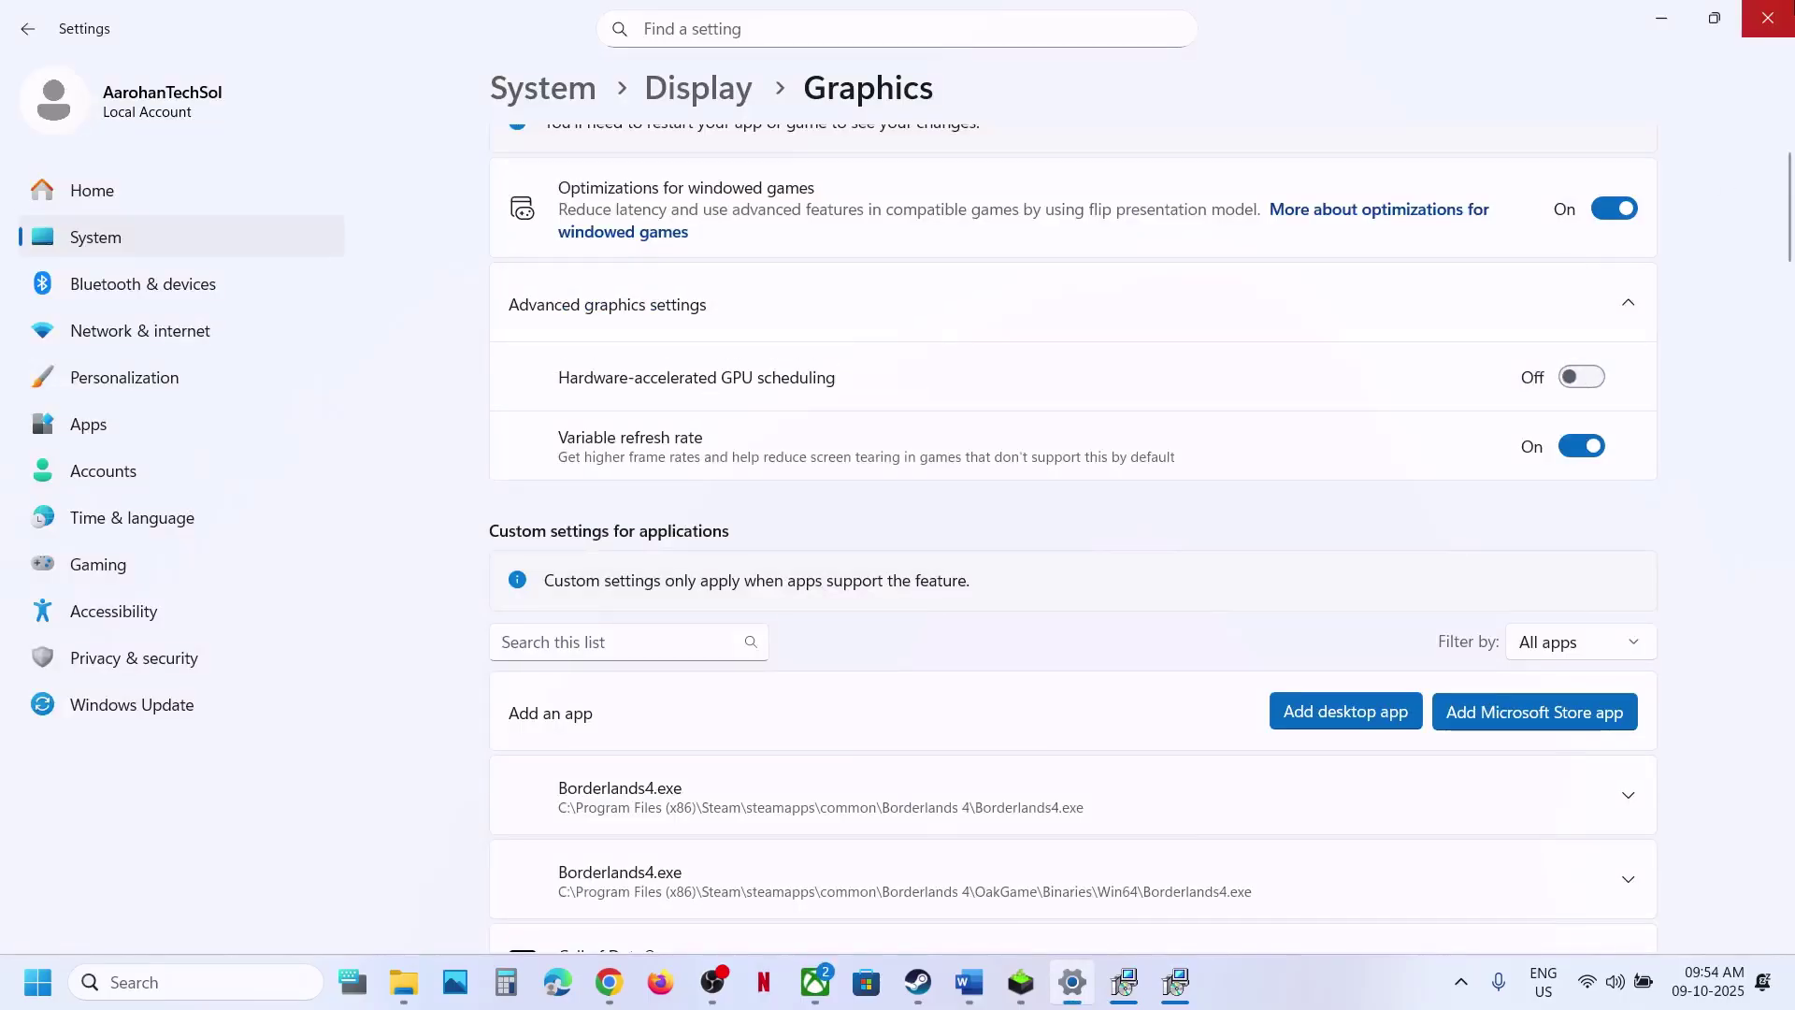
pyautogui.click(1766, 17)
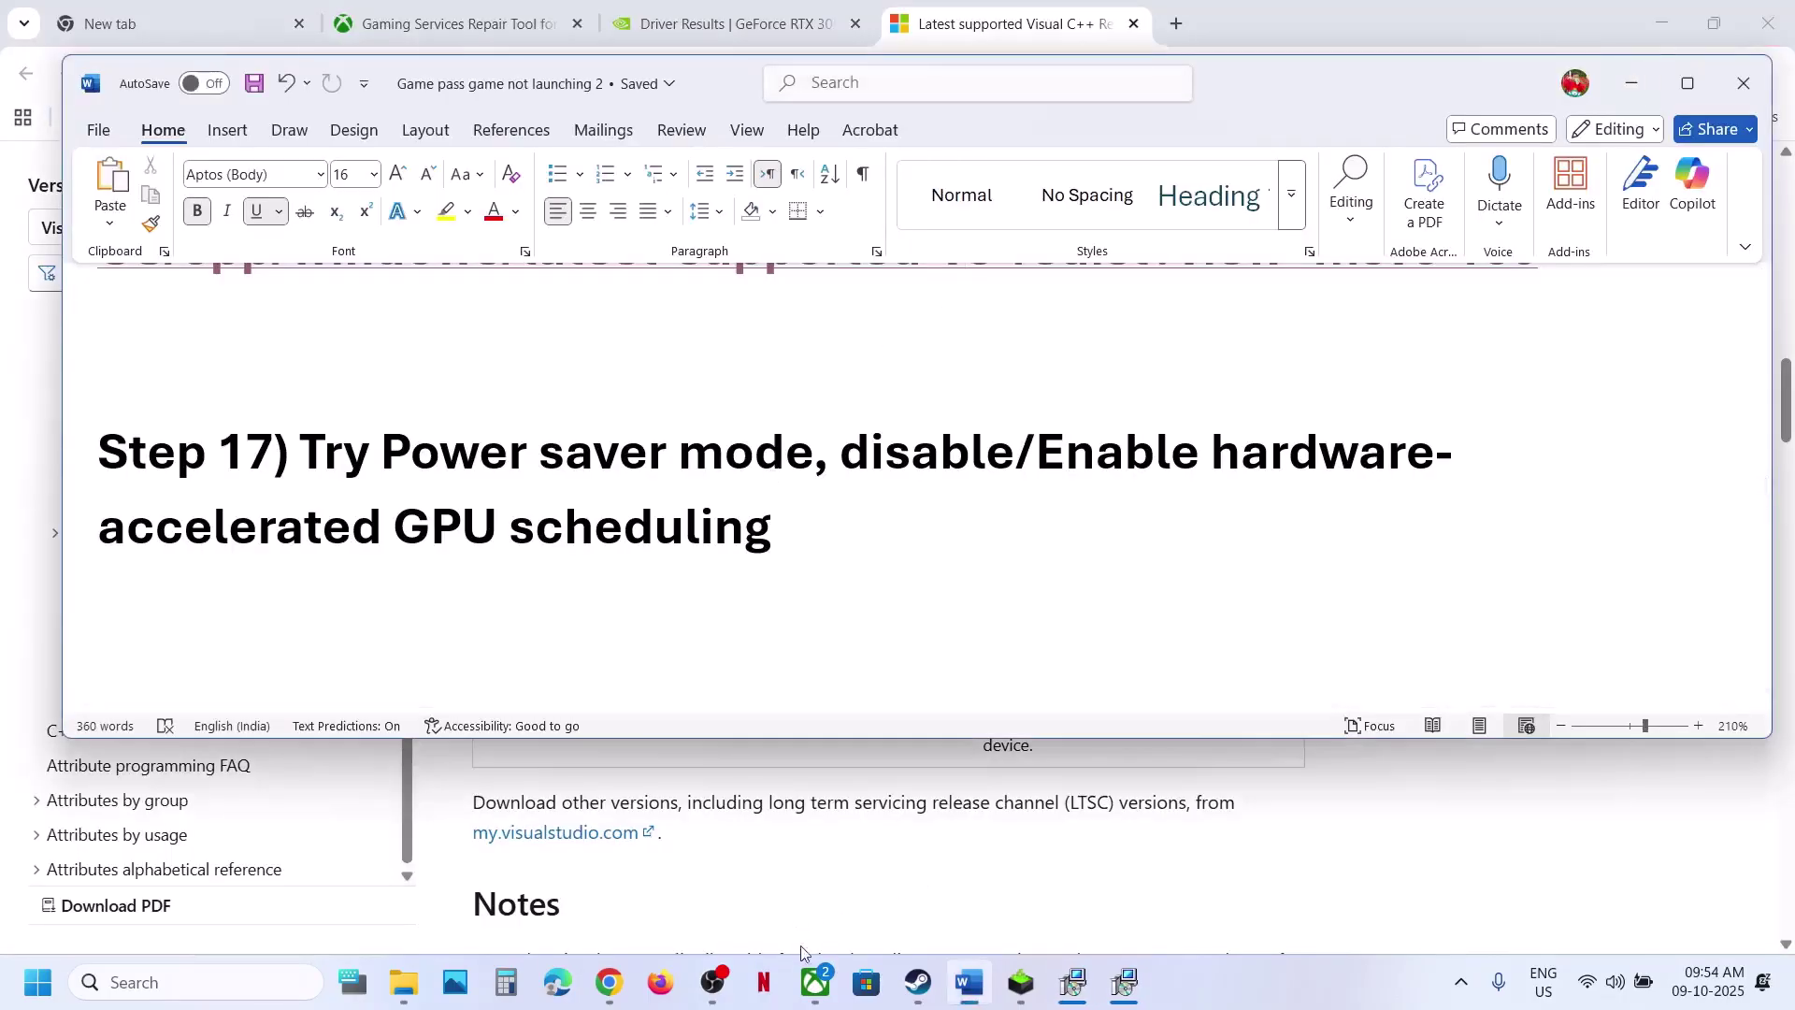
# Step: View the Hogwarts Legacy page in the Xbox app, and return to the maximized Word document at Step 18
pyautogui.click(814, 981)
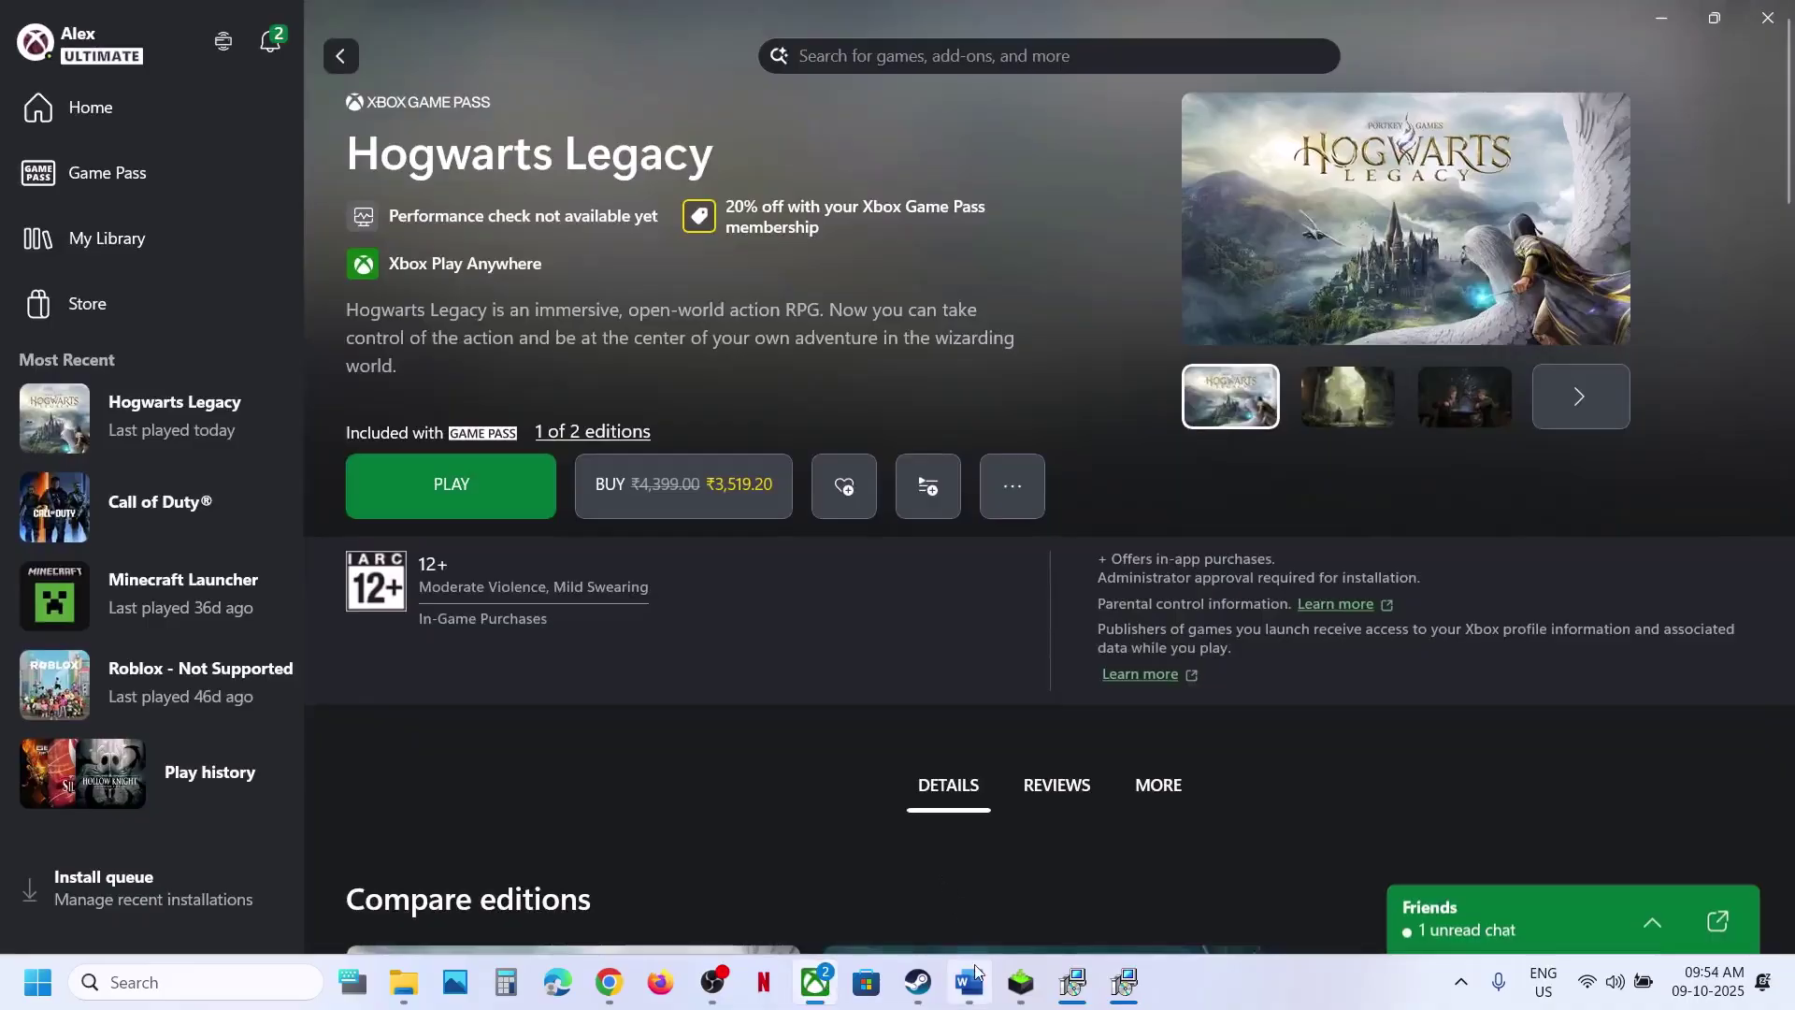
pyautogui.click(974, 963)
pyautogui.scroll(-5, 701, 575)
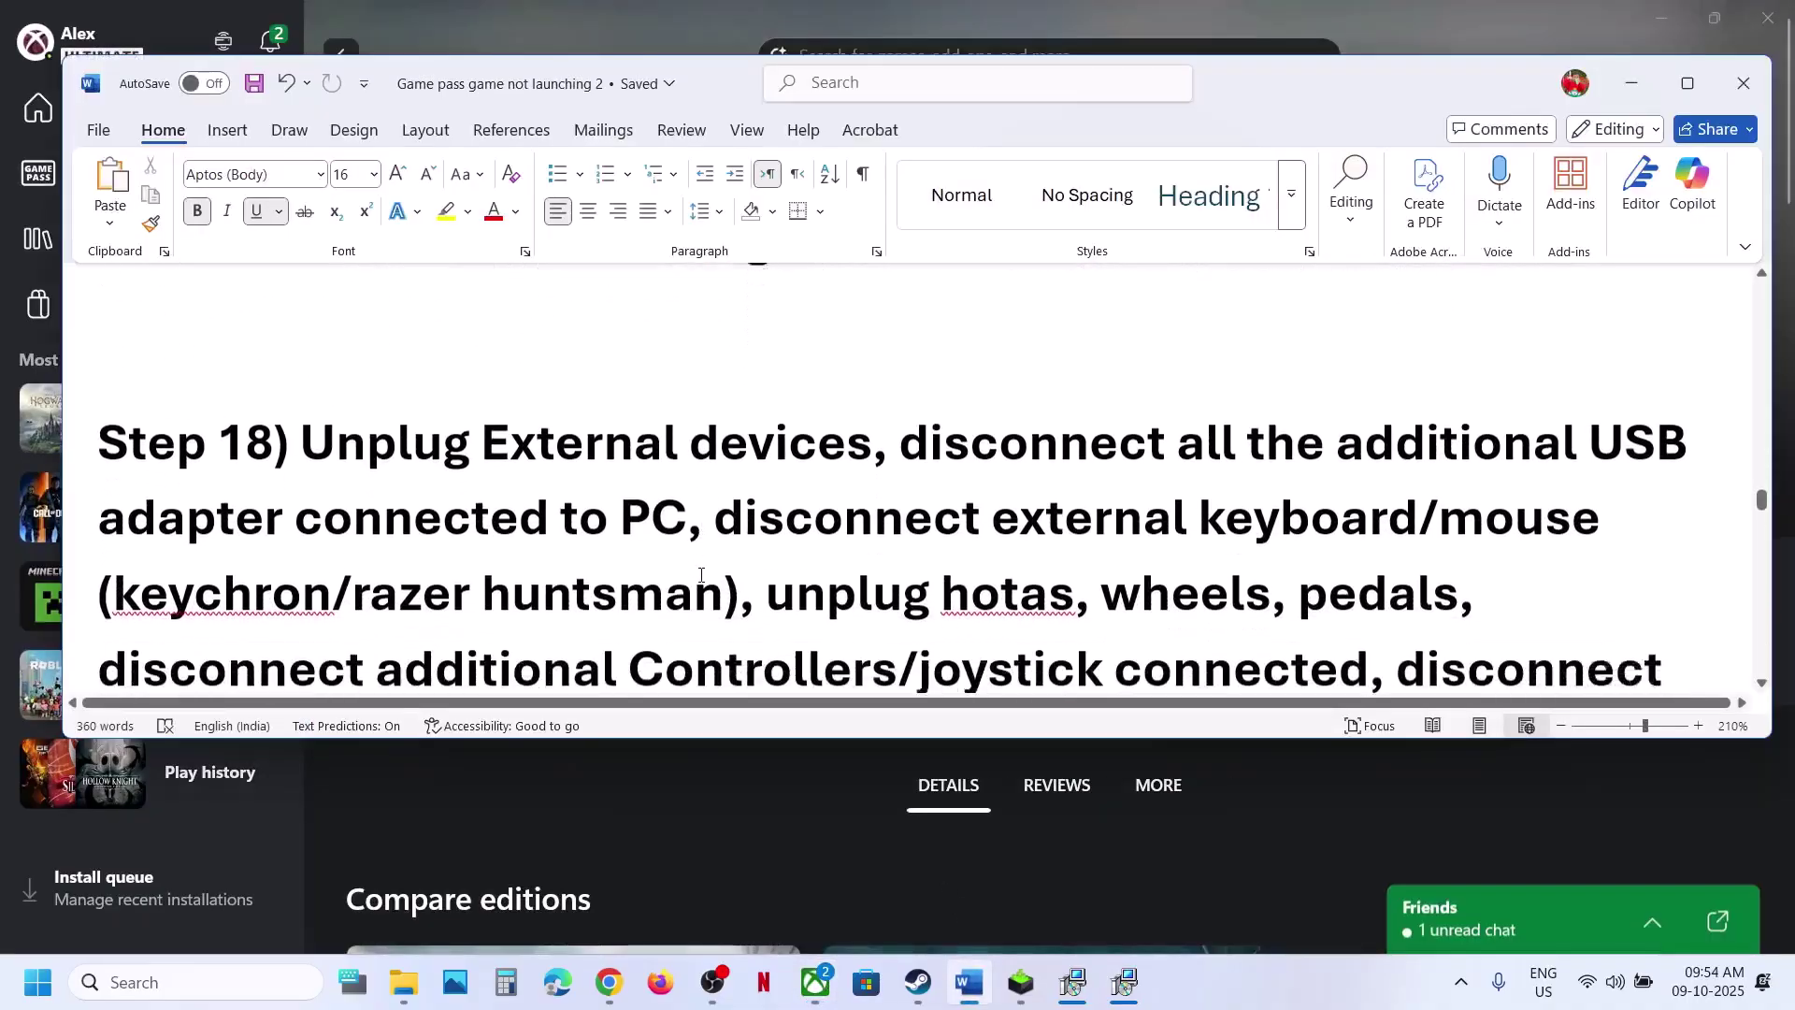
pyautogui.click(1693, 90)
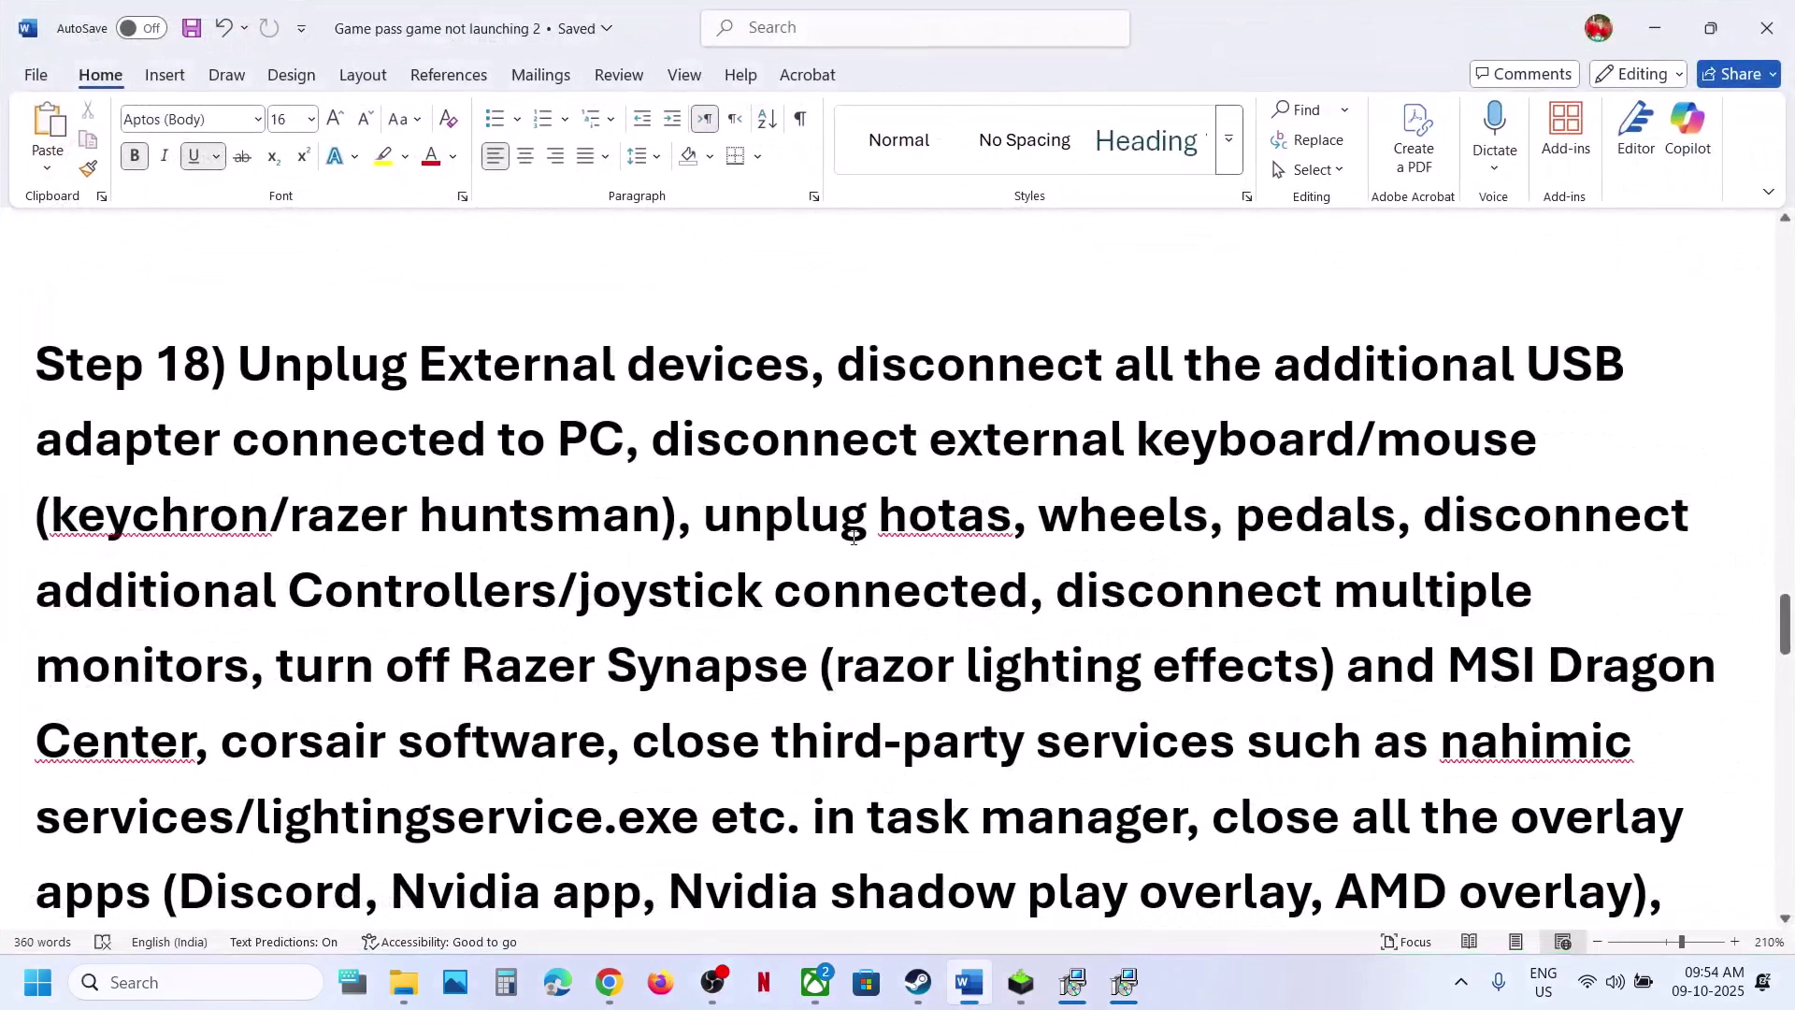
pyautogui.scroll(-1, 733, 478)
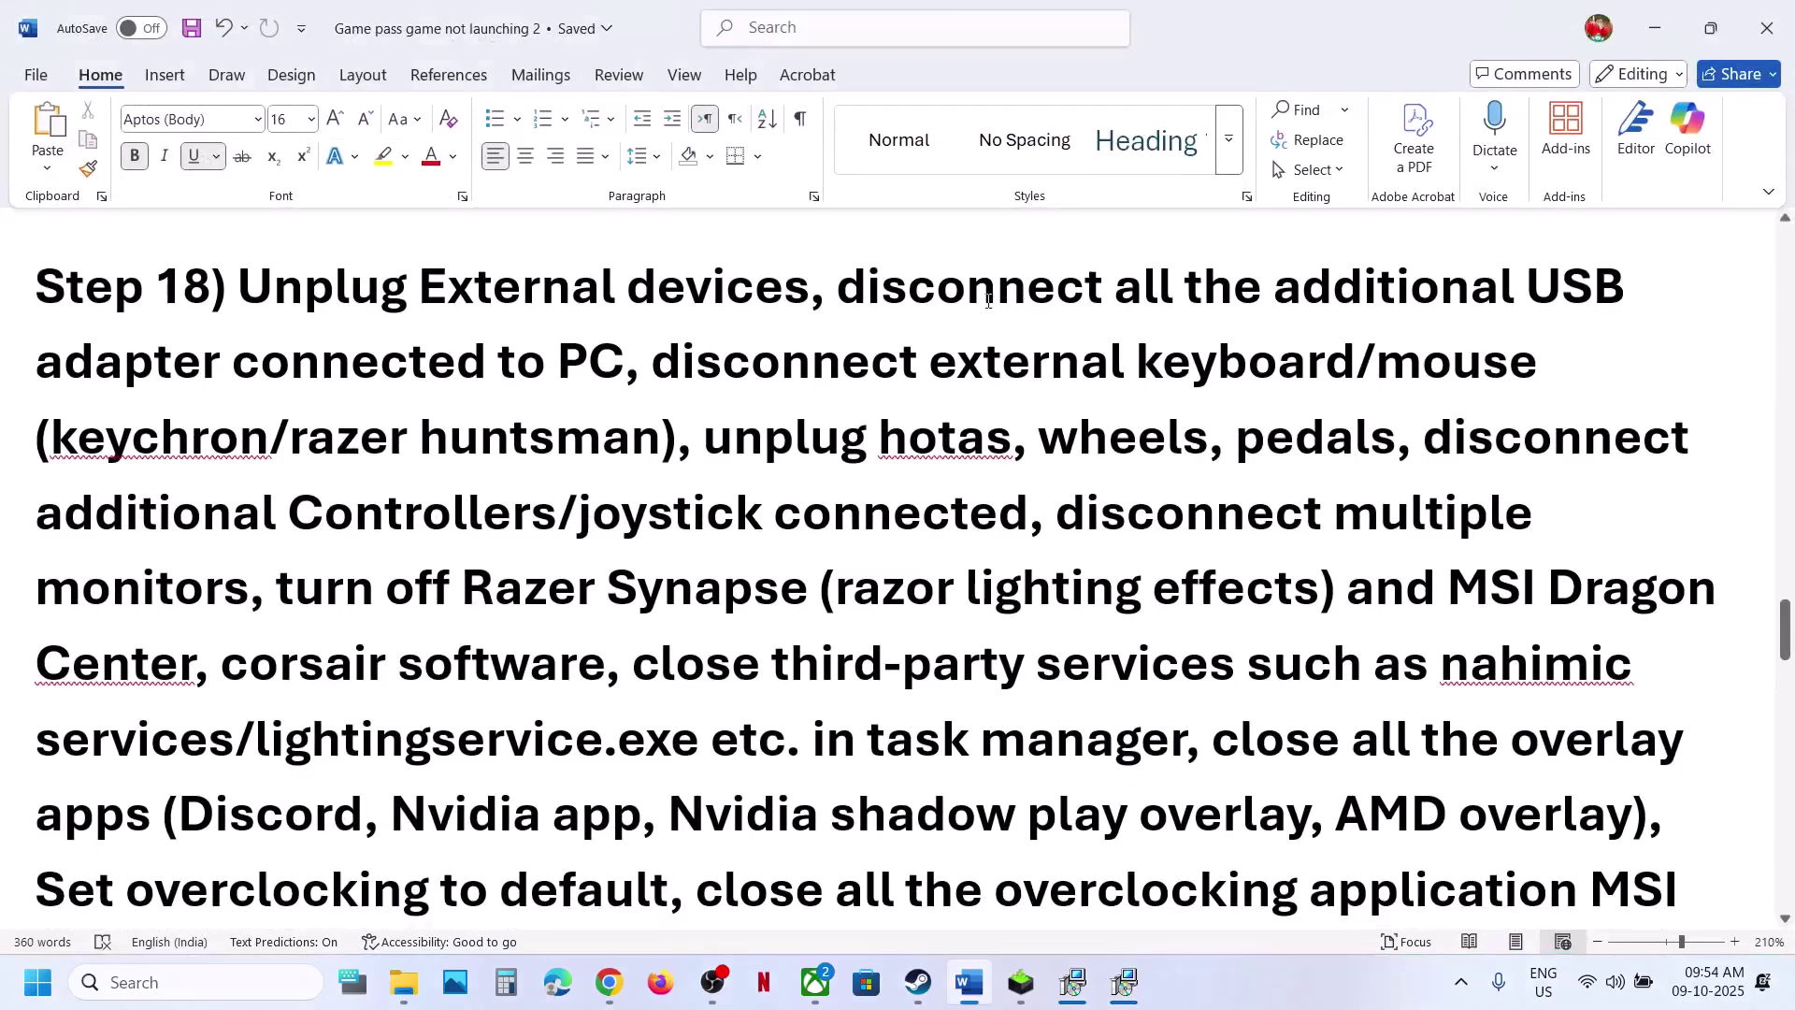
# Step: Select in turn the Step 18 passages on disconnecting USB adapters, external keyboard/mouse, hotas, controllers and multiple monitors while reading them
pyautogui.moveTo(906, 287); pyautogui.dragTo(596, 352)
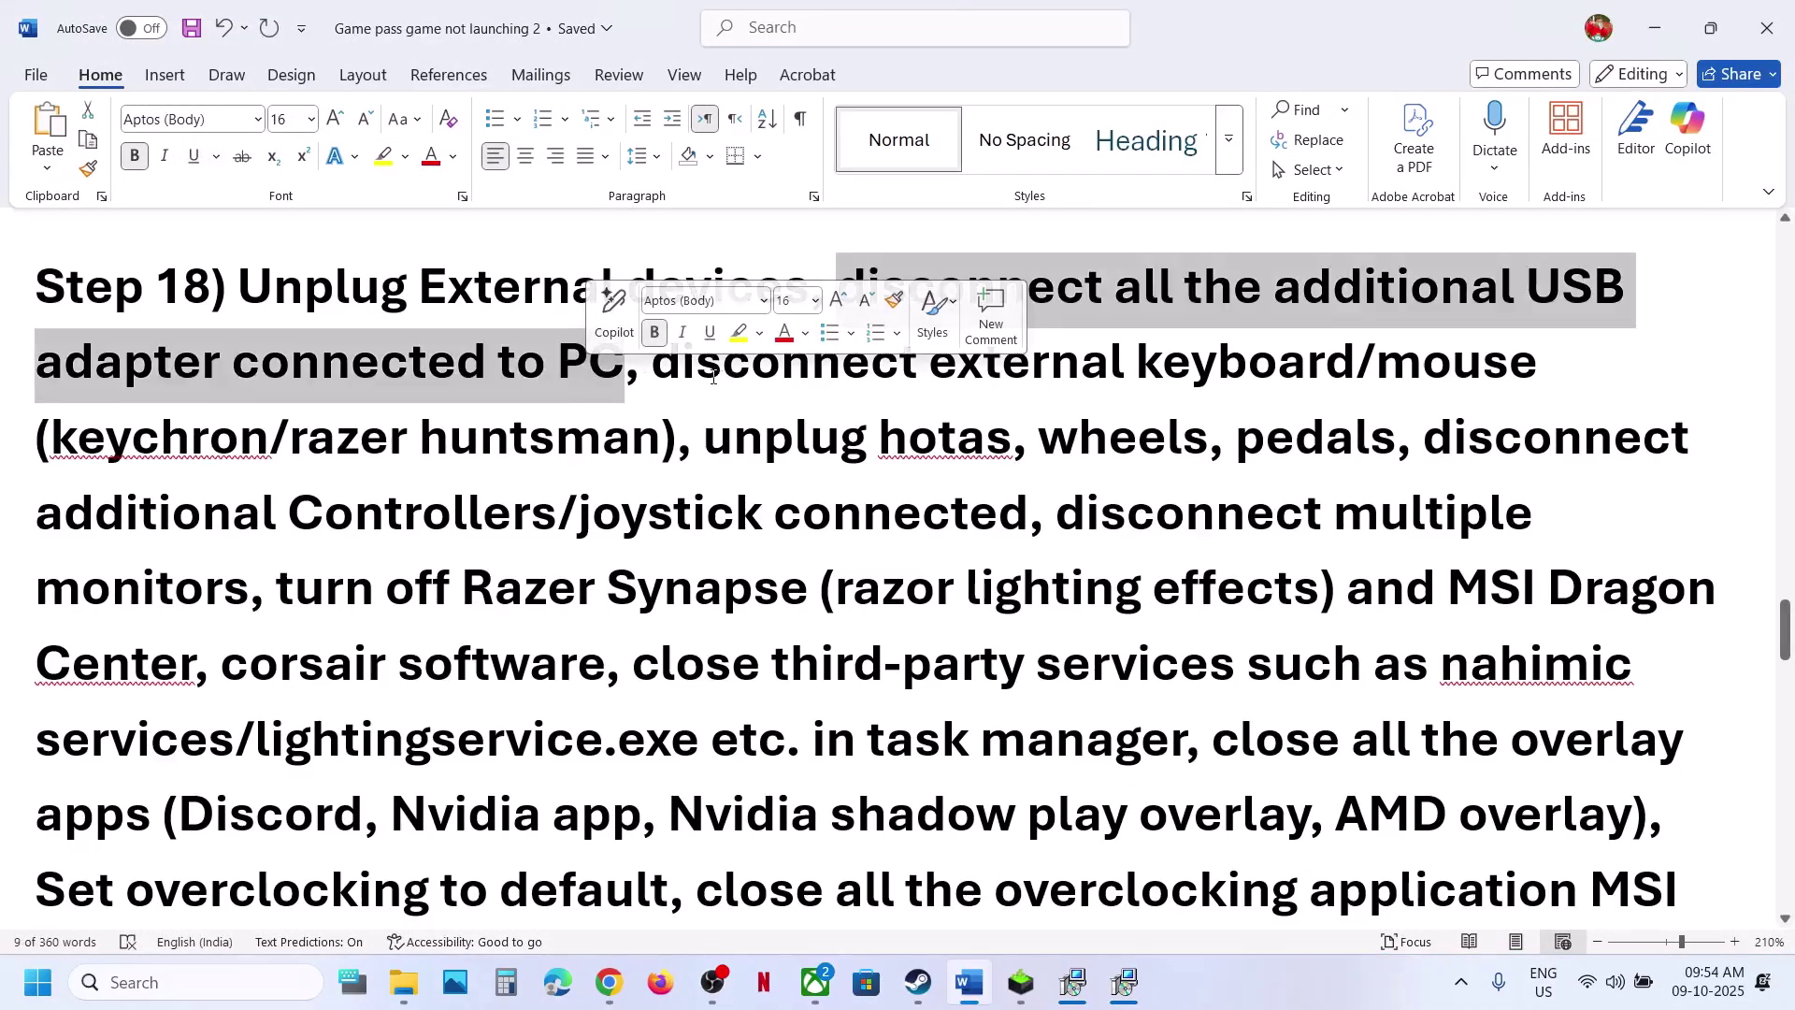
pyautogui.moveTo(755, 368); pyautogui.dragTo(1266, 351)
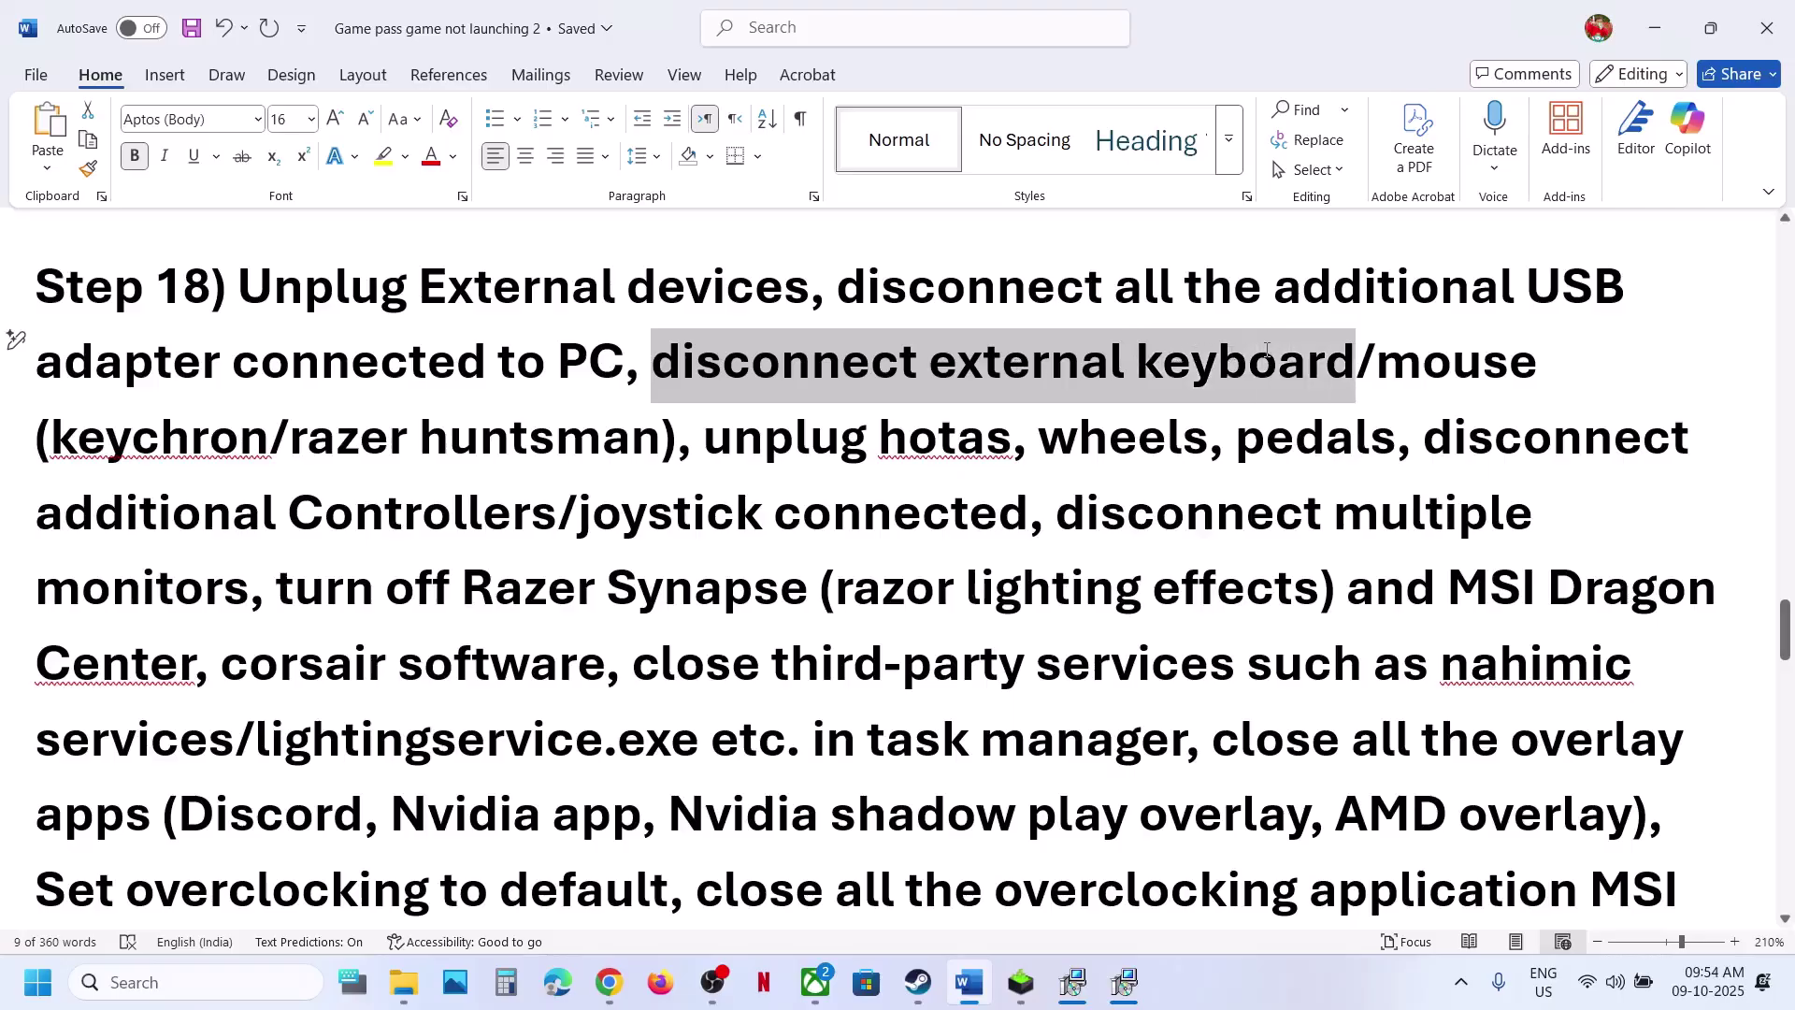
pyautogui.moveTo(720, 368); pyautogui.dragTo(662, 432)
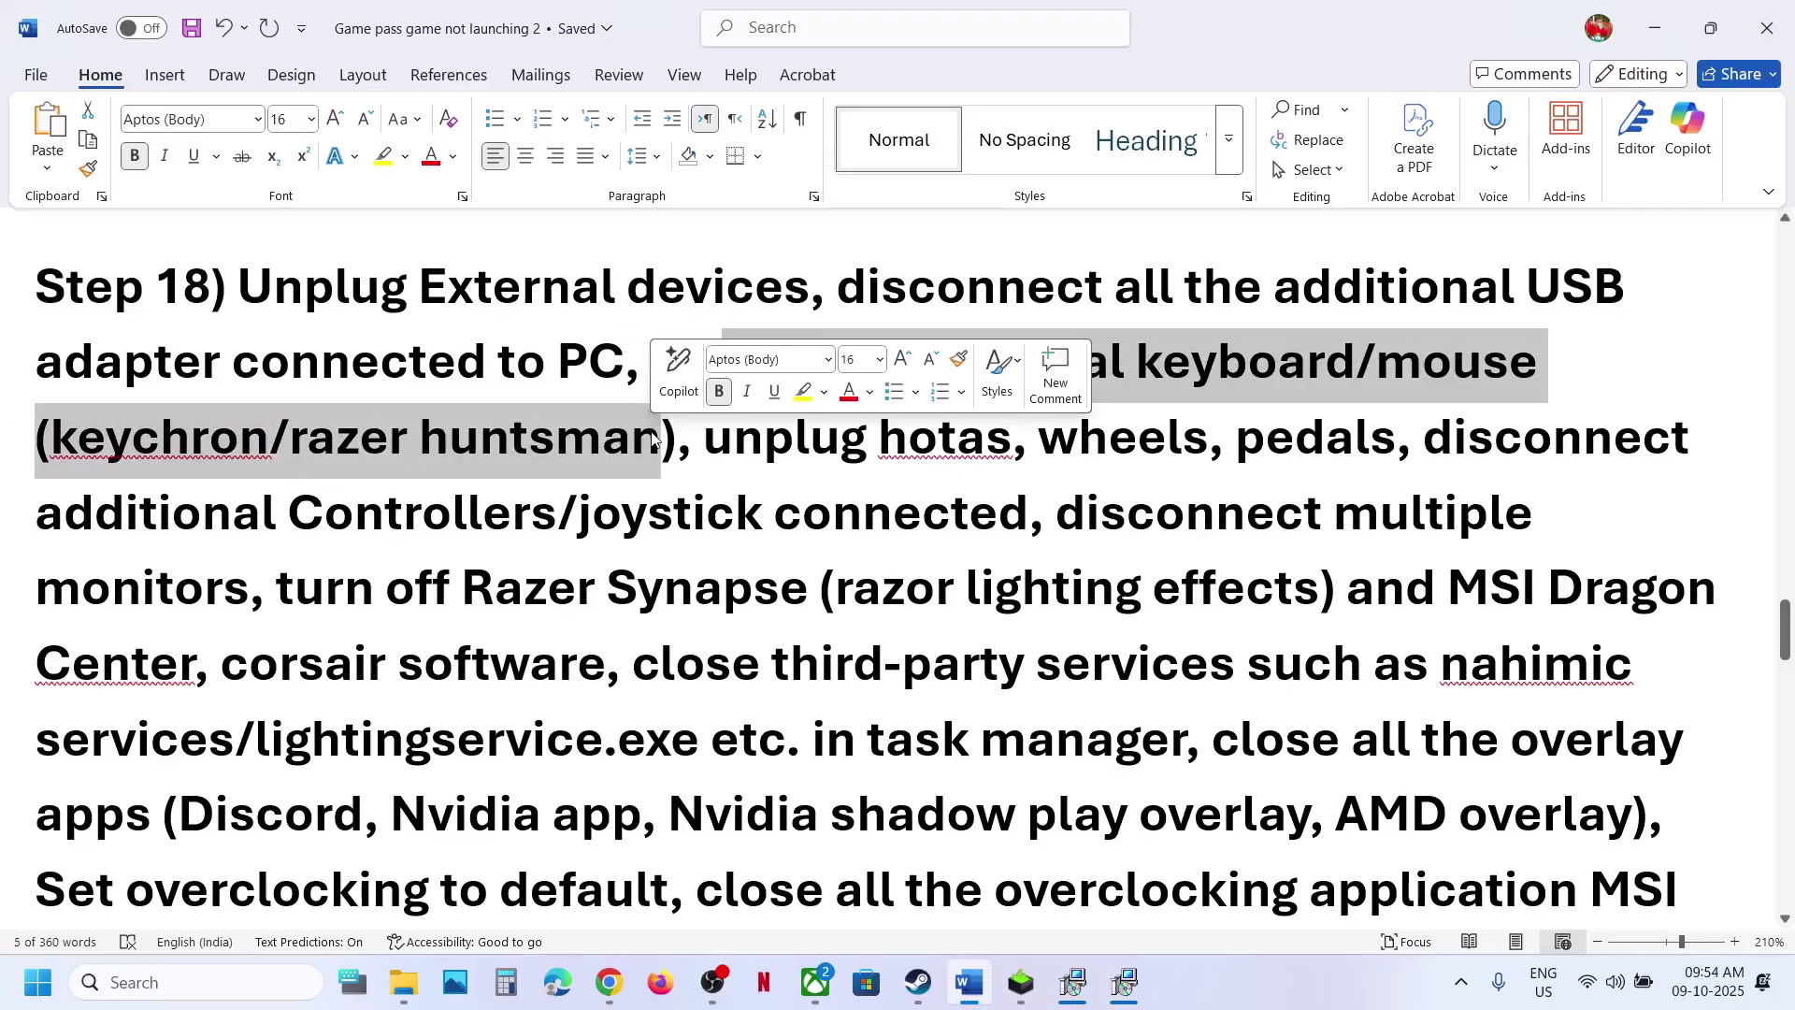
pyautogui.click(898, 486)
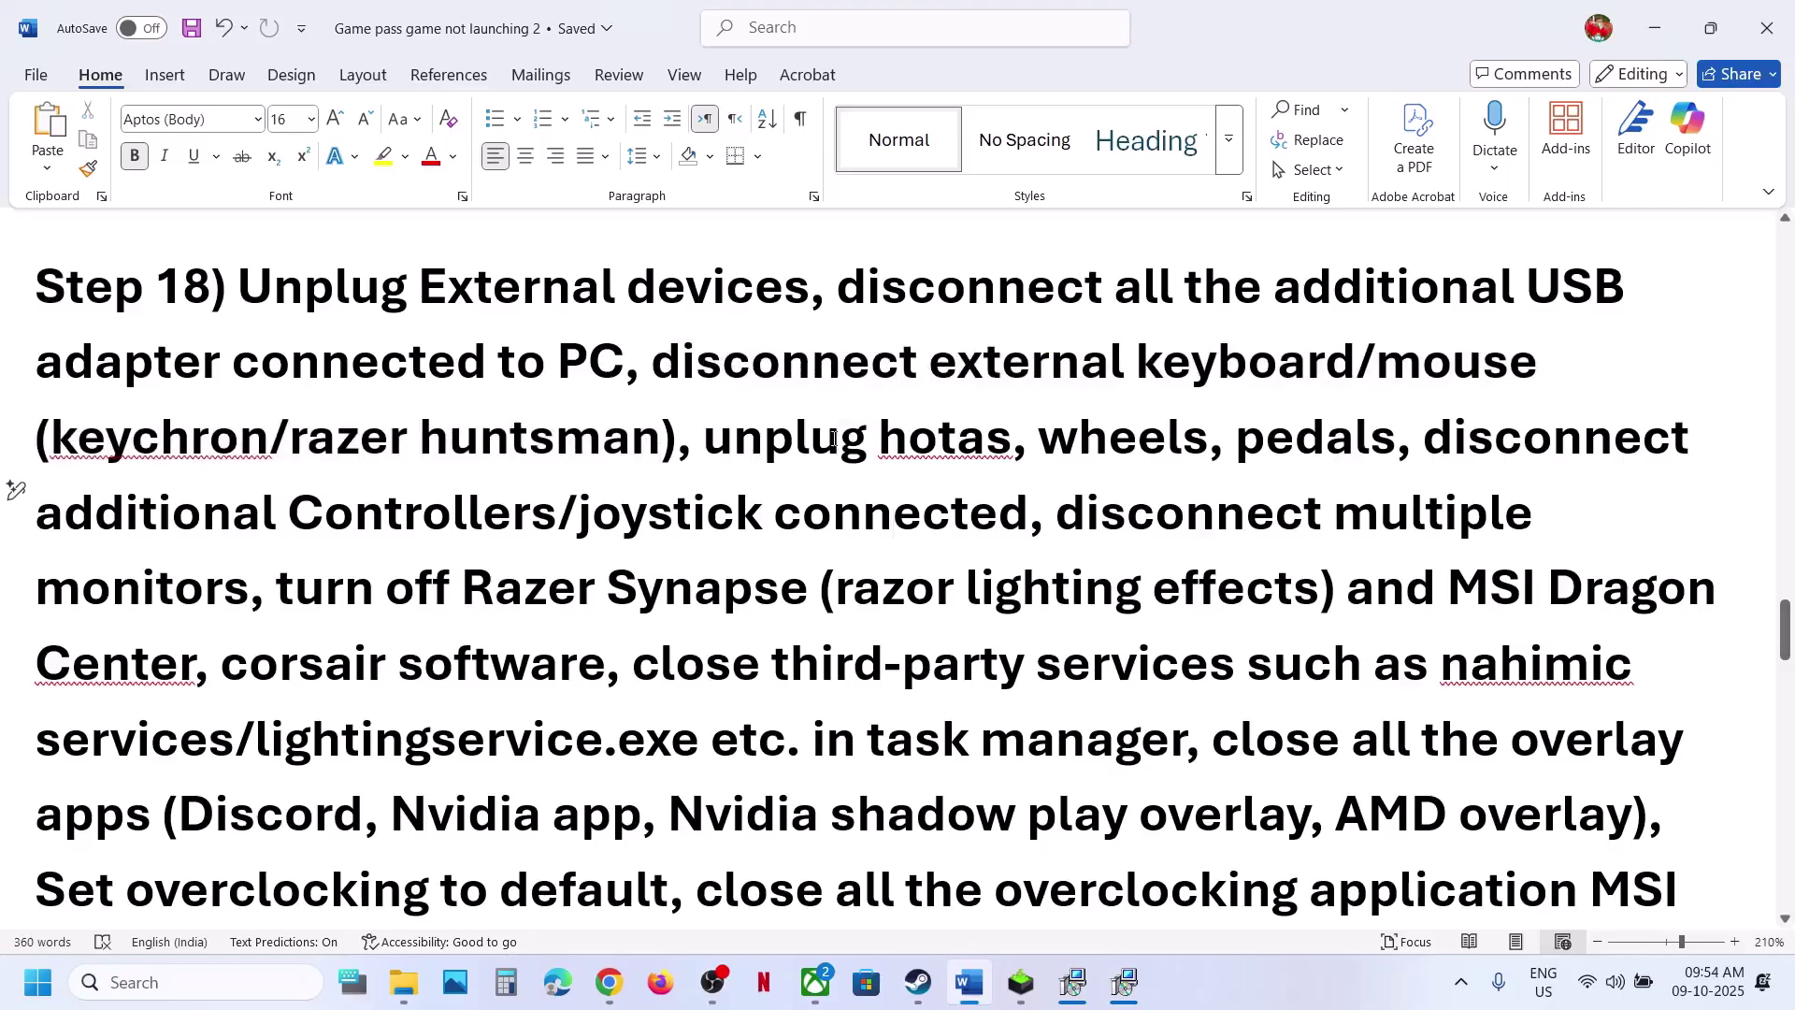
pyautogui.moveTo(833, 440); pyautogui.dragTo(924, 508)
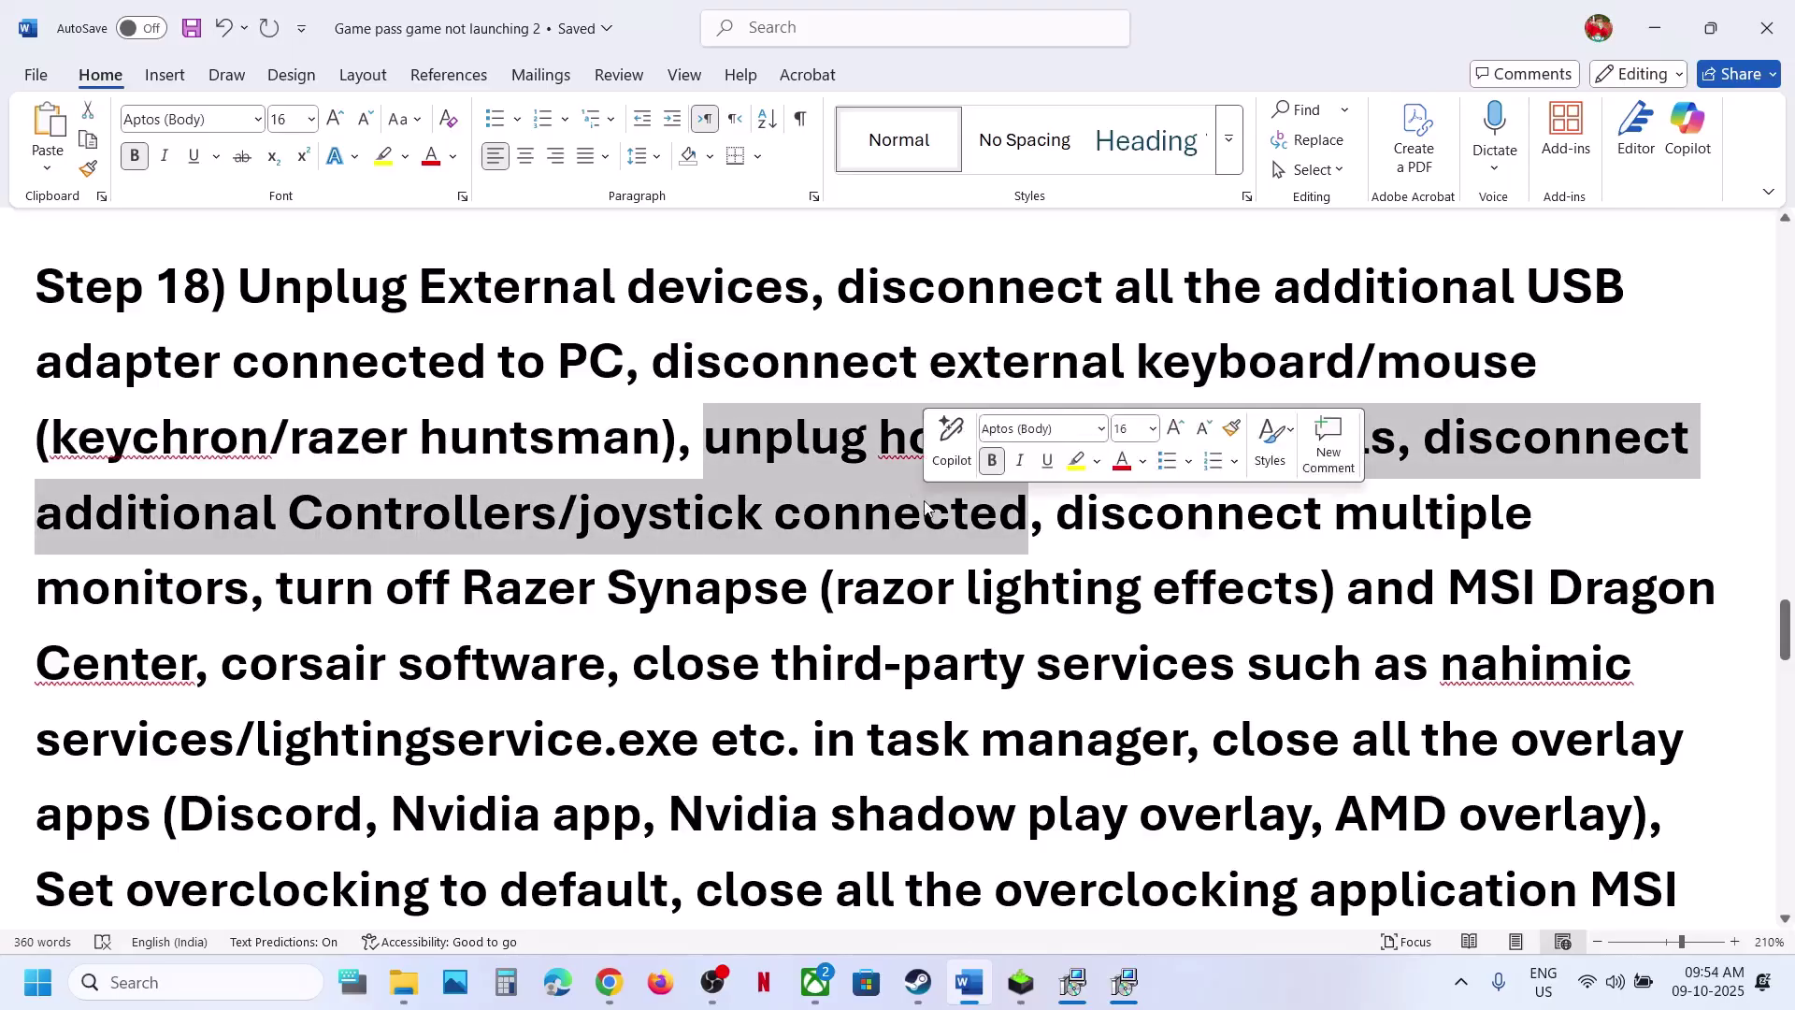
pyautogui.scroll(-1, 926, 512)
pyautogui.click(1084, 458)
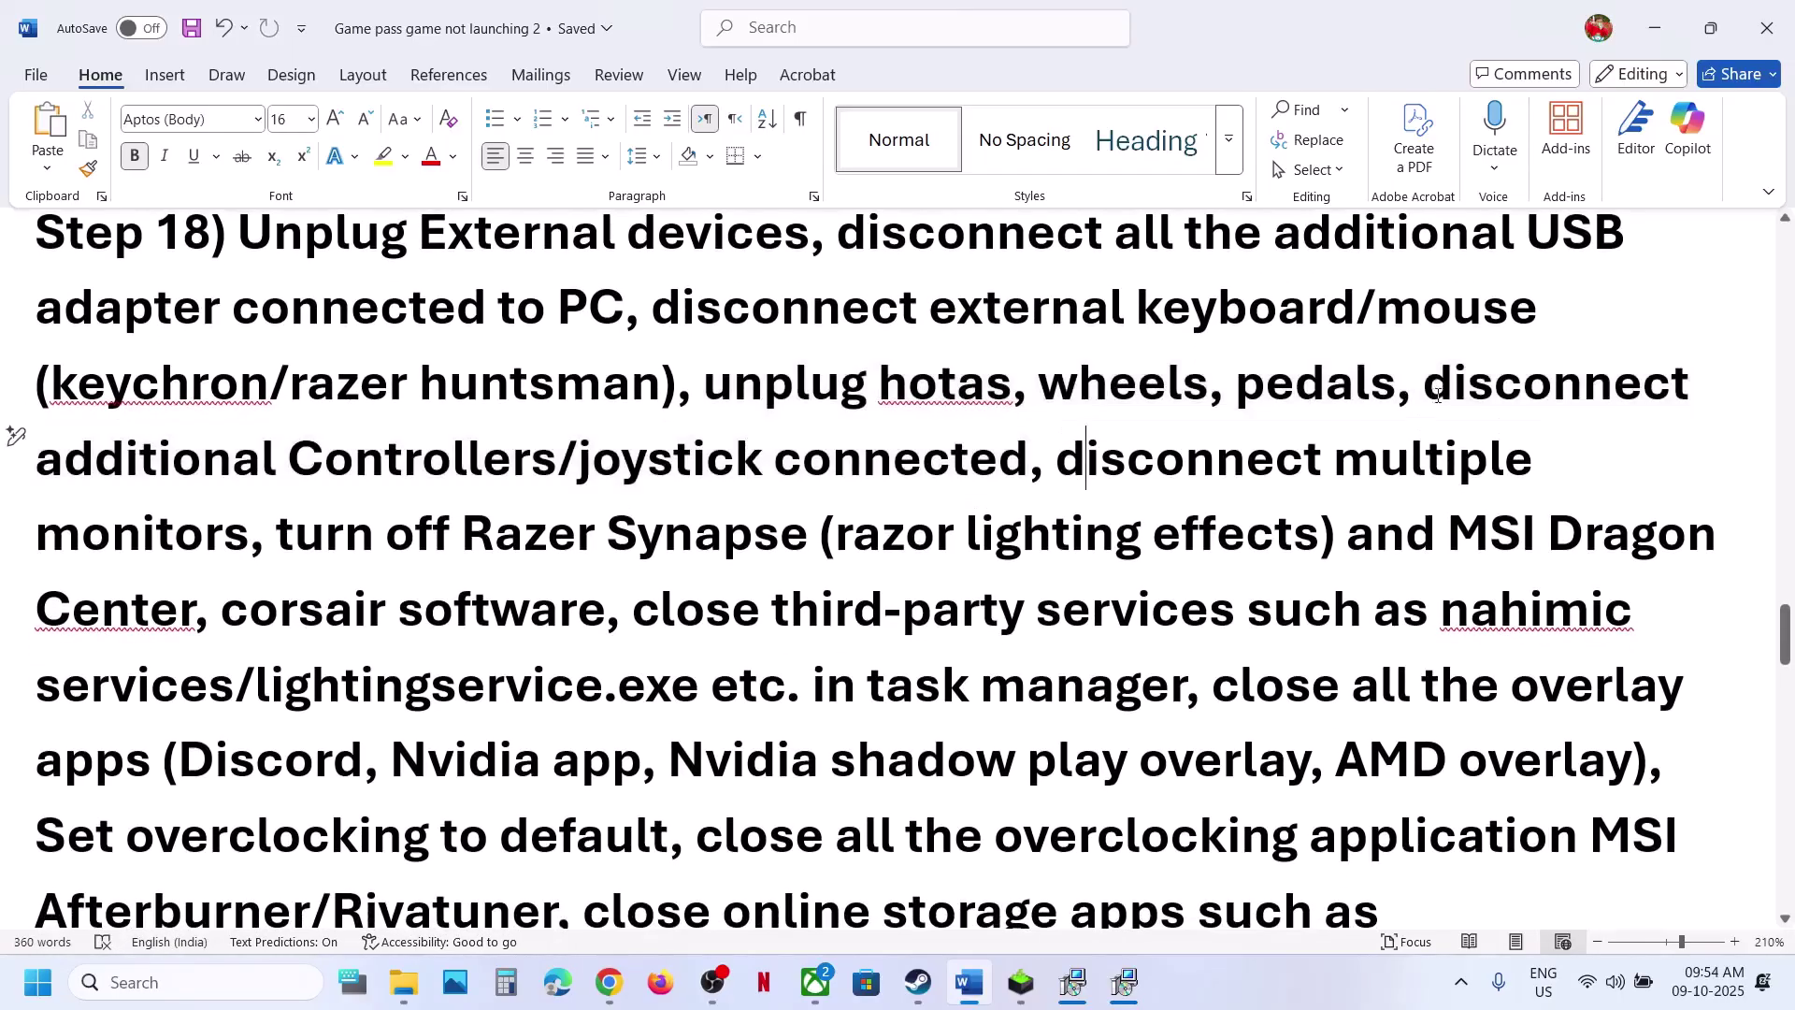
pyautogui.moveTo(1446, 392); pyautogui.dragTo(251, 539)
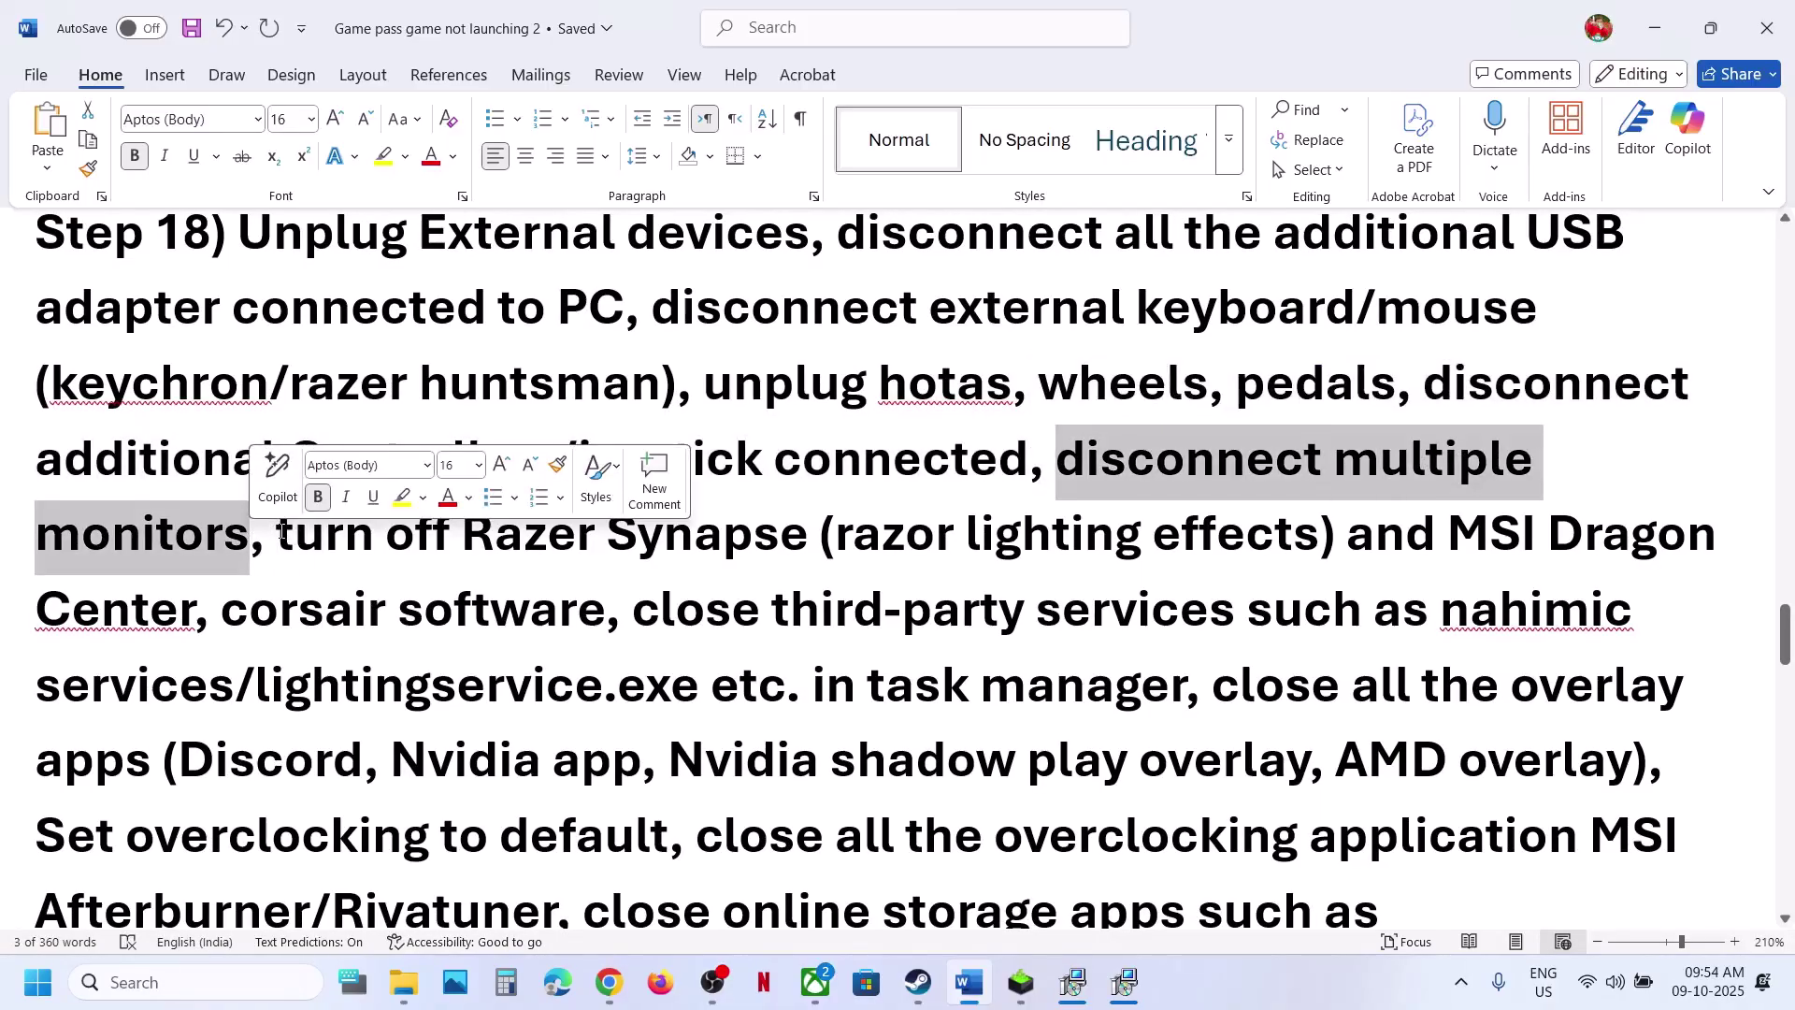
# Step: Select the Step 18 passages on turning off Razer Synapse, MSI Dragon Center and third-party services, and on closing overlay apps
pyautogui.click(278, 533)
pyautogui.moveTo(279, 533); pyautogui.dragTo(1213, 687)
pyautogui.scroll(-1, 1224, 678)
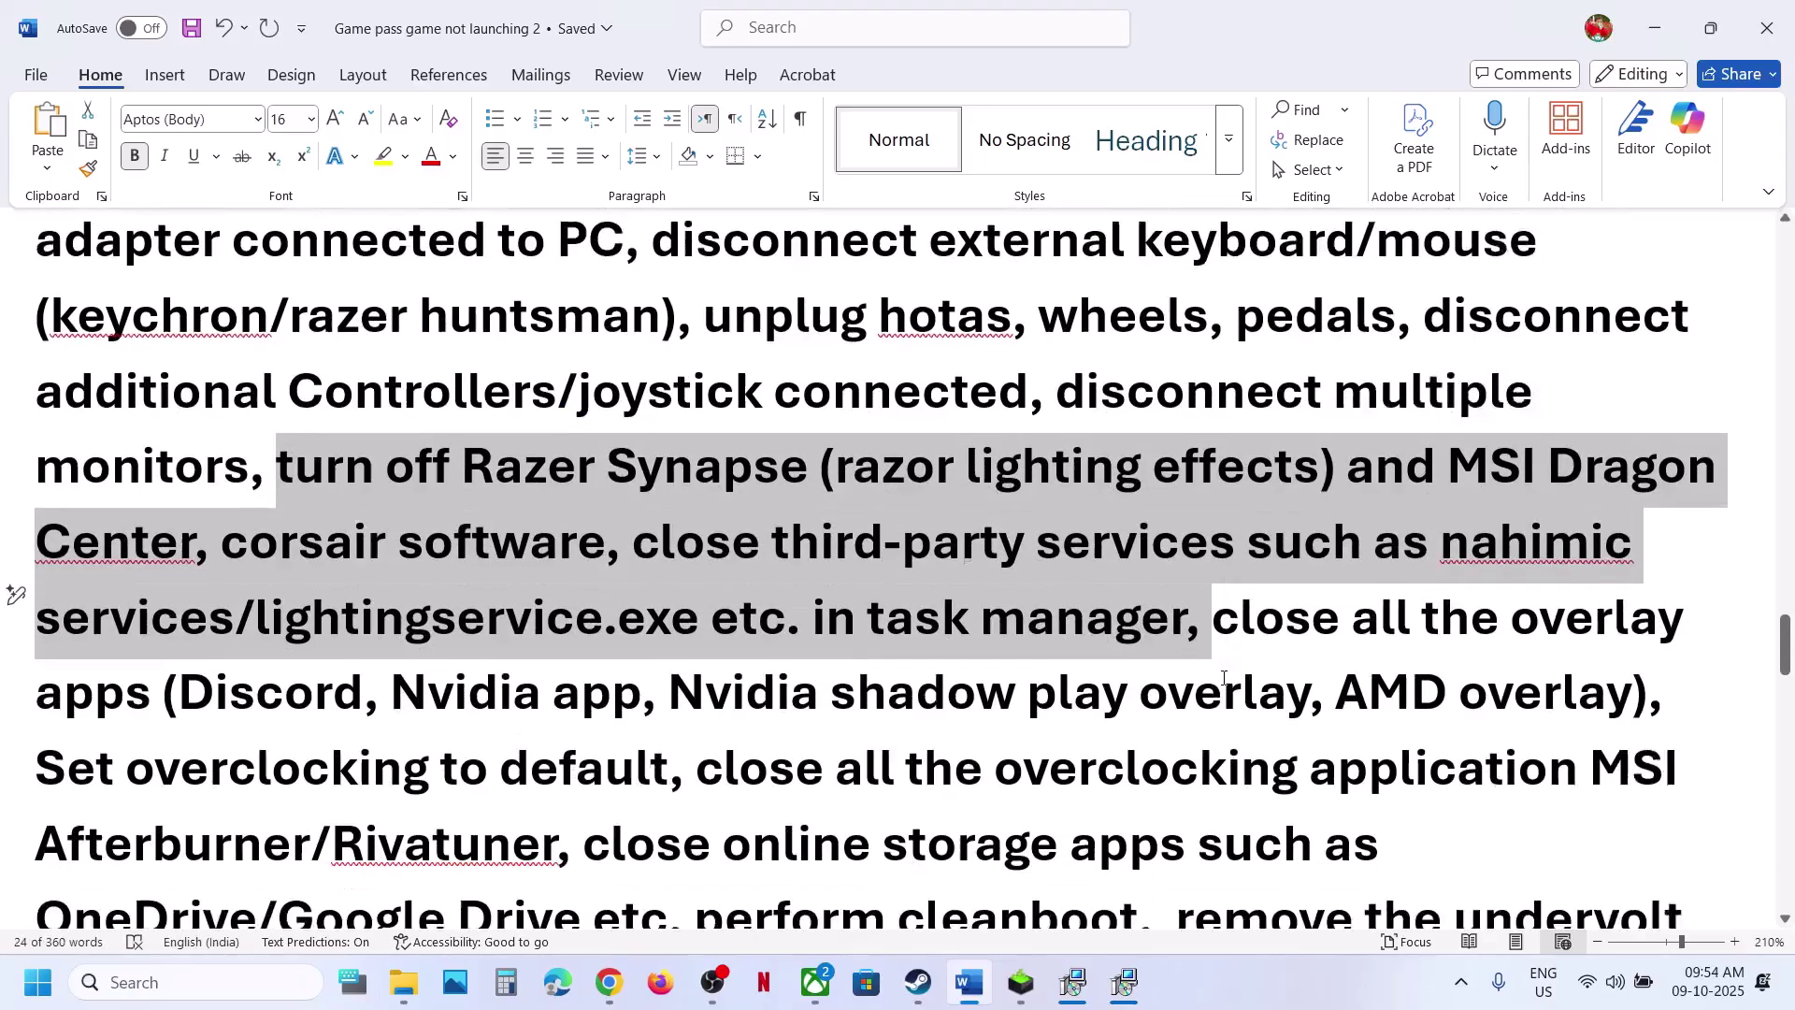
pyautogui.scroll(-2, 1224, 678)
pyautogui.moveTo(1367, 506); pyautogui.dragTo(601, 581)
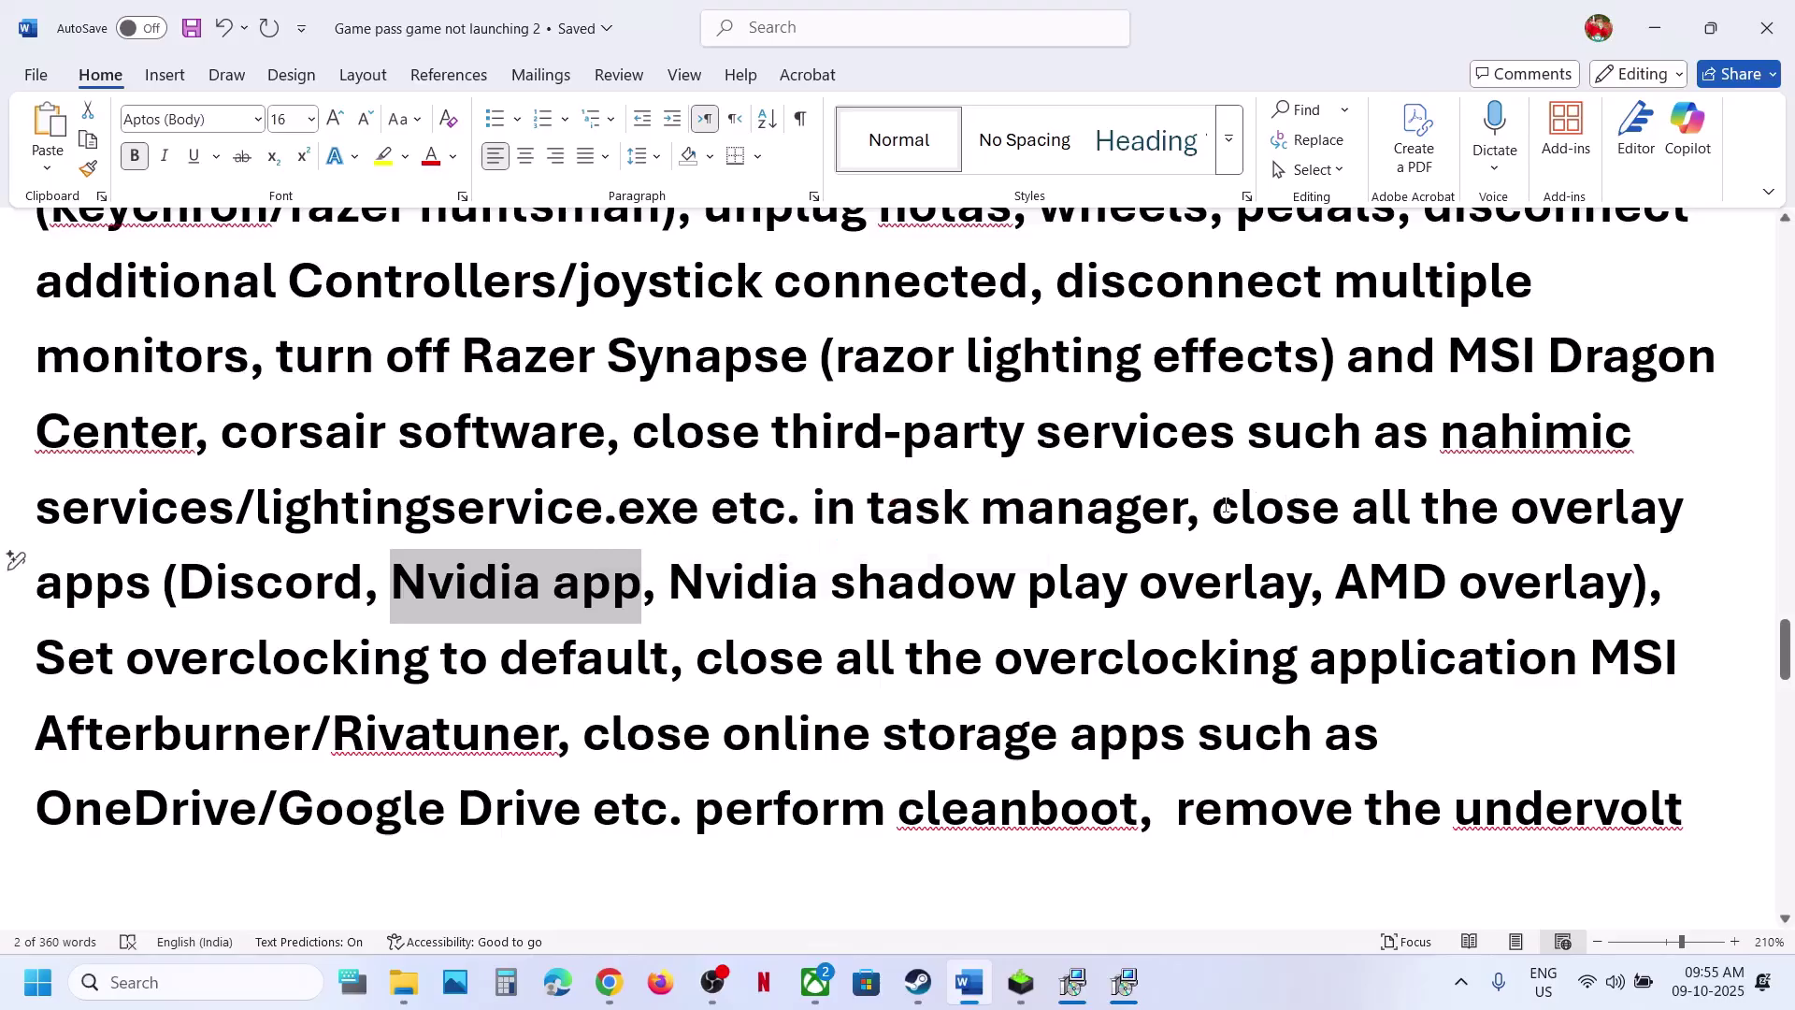
pyautogui.moveTo(1282, 505); pyautogui.dragTo(170, 605)
pyautogui.scroll(-2, 171, 606)
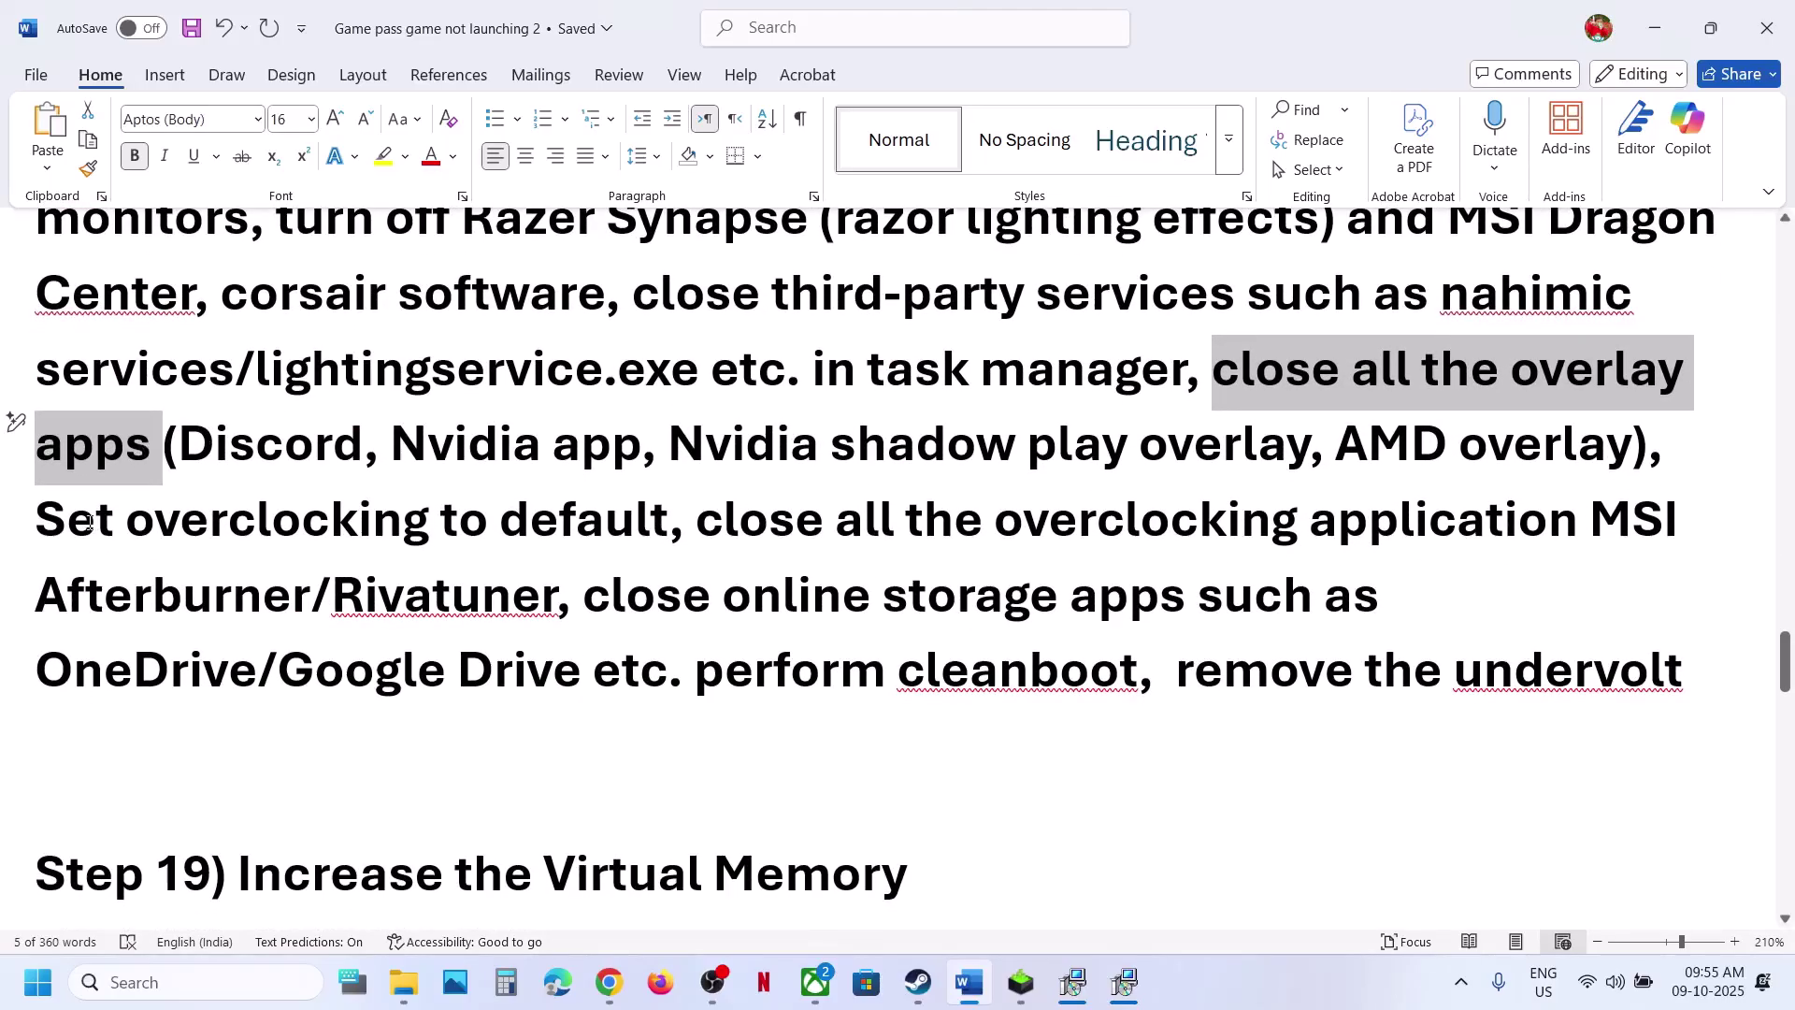
# Step: Select the Step 18 passages on setting overclocking to default and closing overclocking applications such as MSI Afterburner/Rivatuner
pyautogui.moveTo(63, 534); pyautogui.dragTo(575, 496)
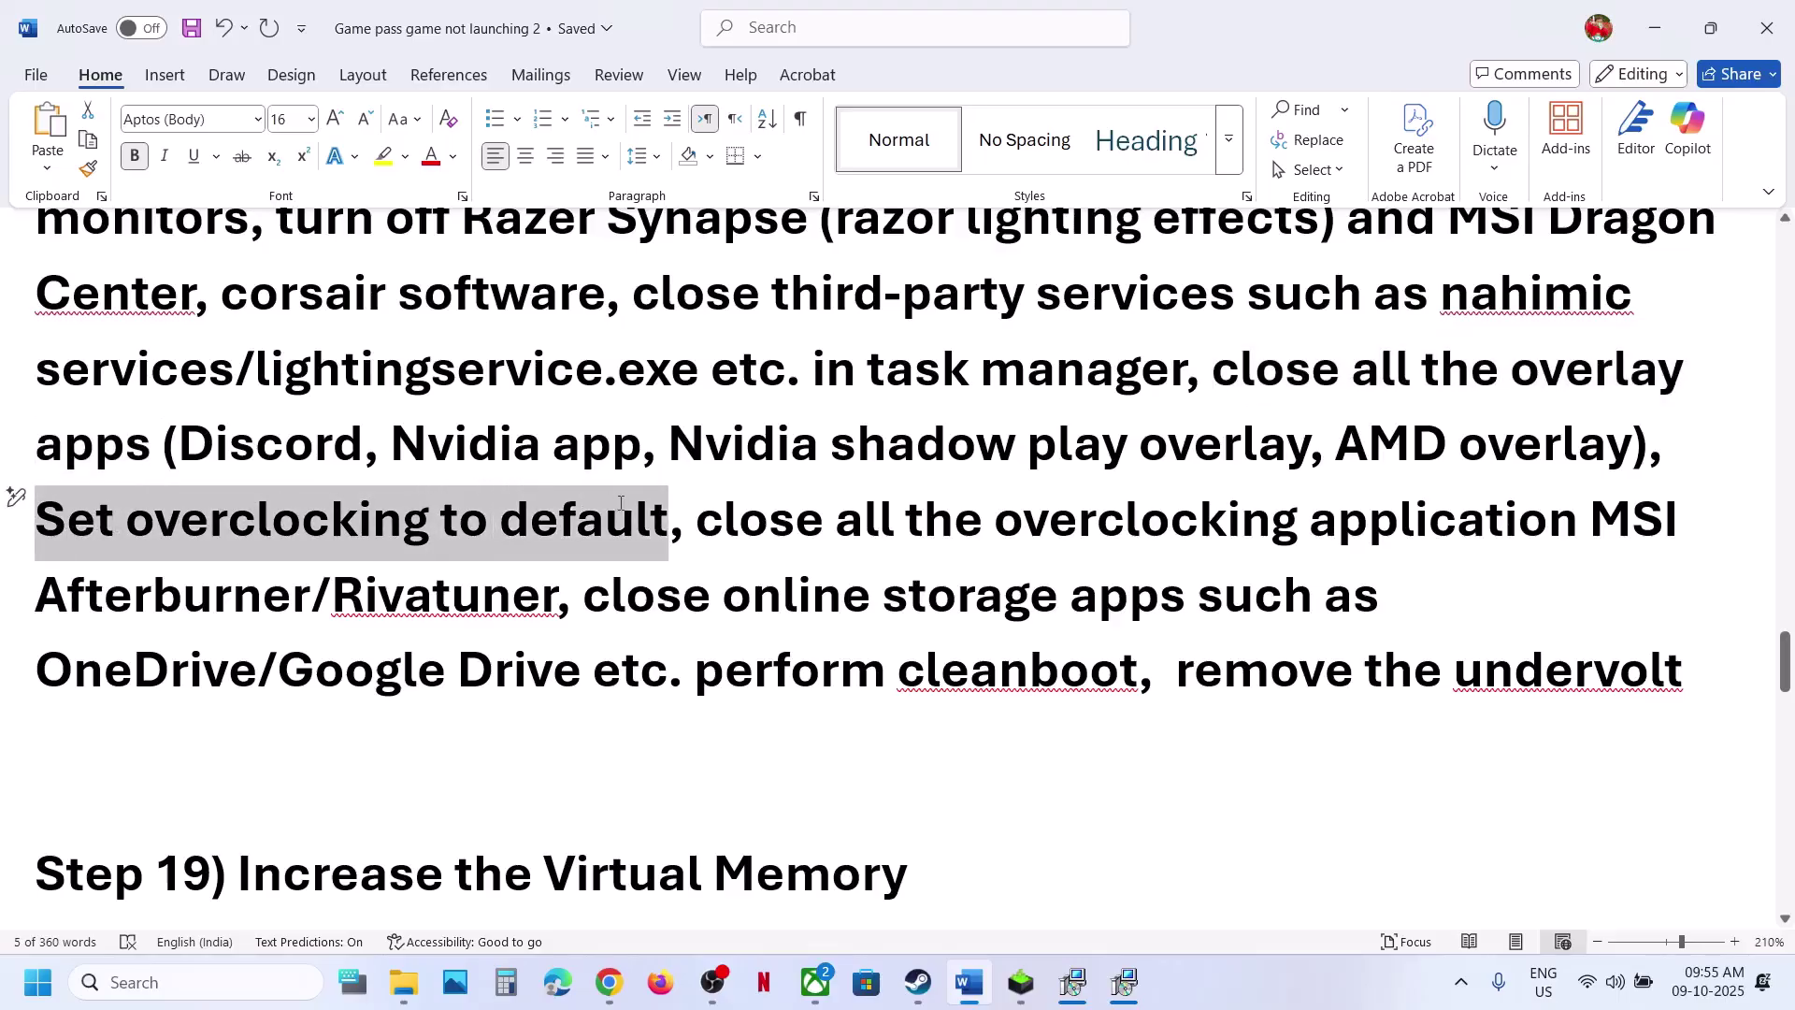
pyautogui.moveTo(698, 524); pyautogui.dragTo(1373, 549)
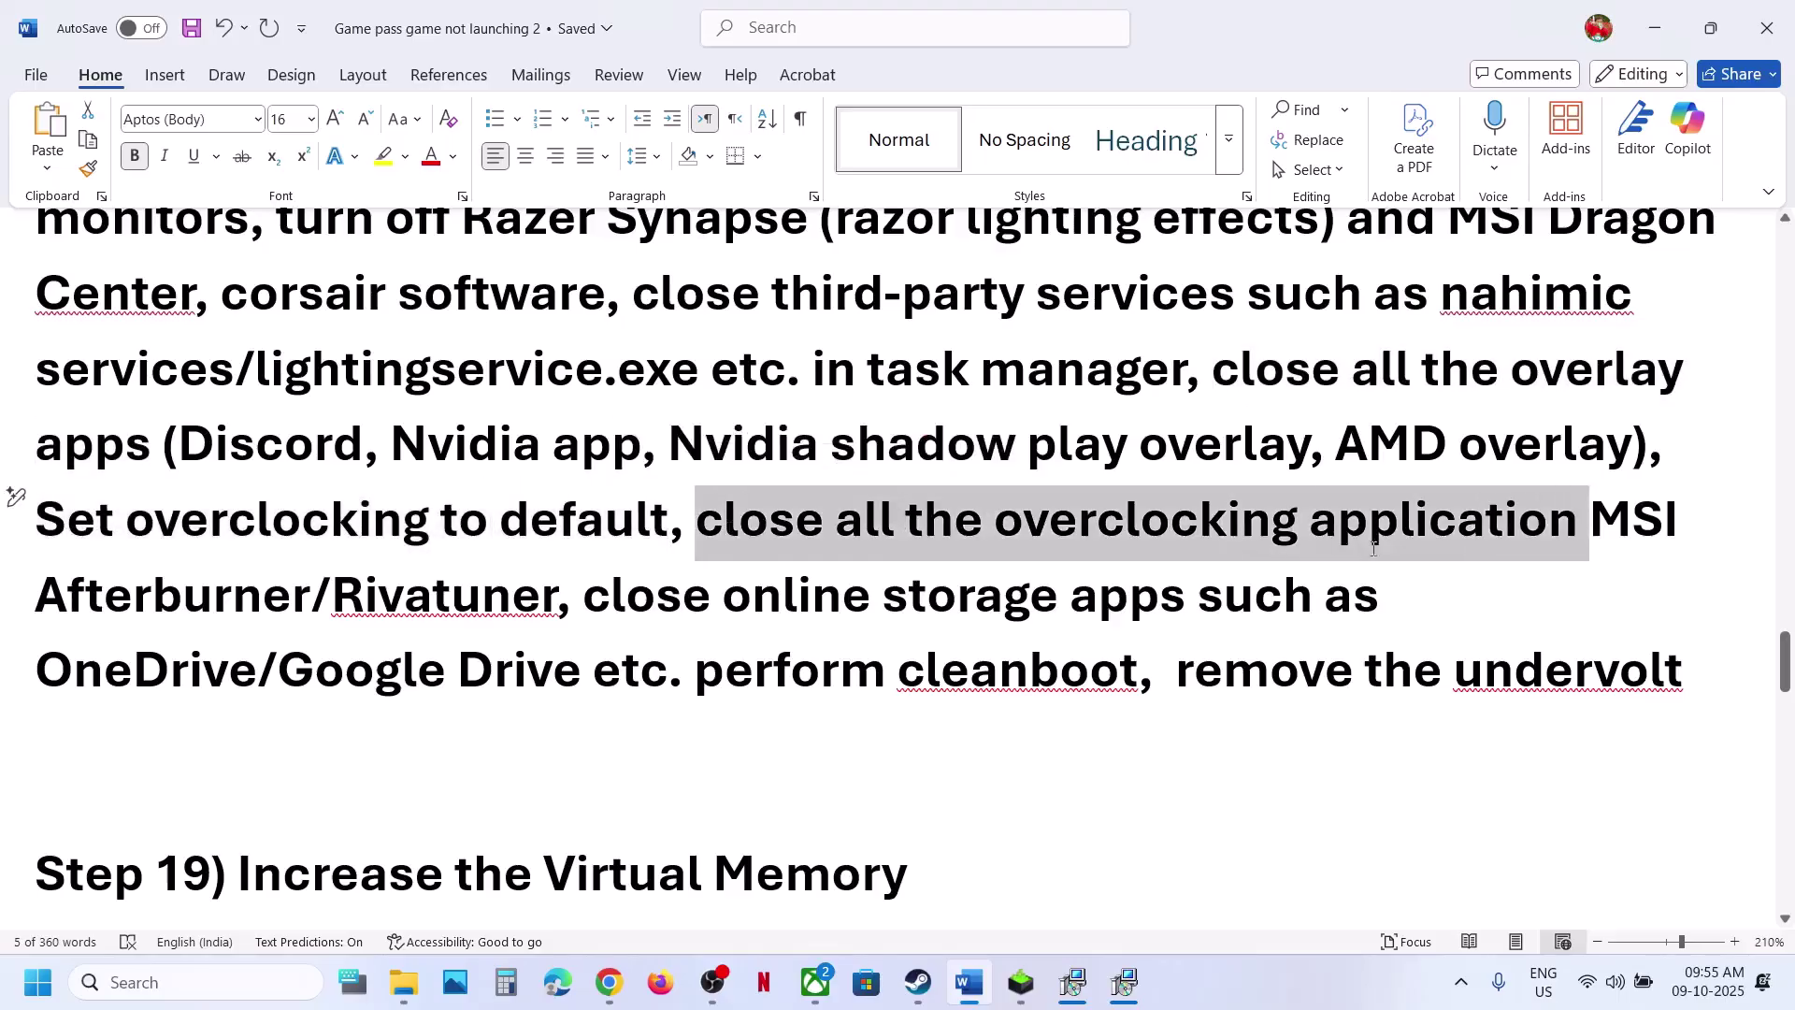
pyautogui.moveTo(1516, 546); pyautogui.dragTo(502, 589)
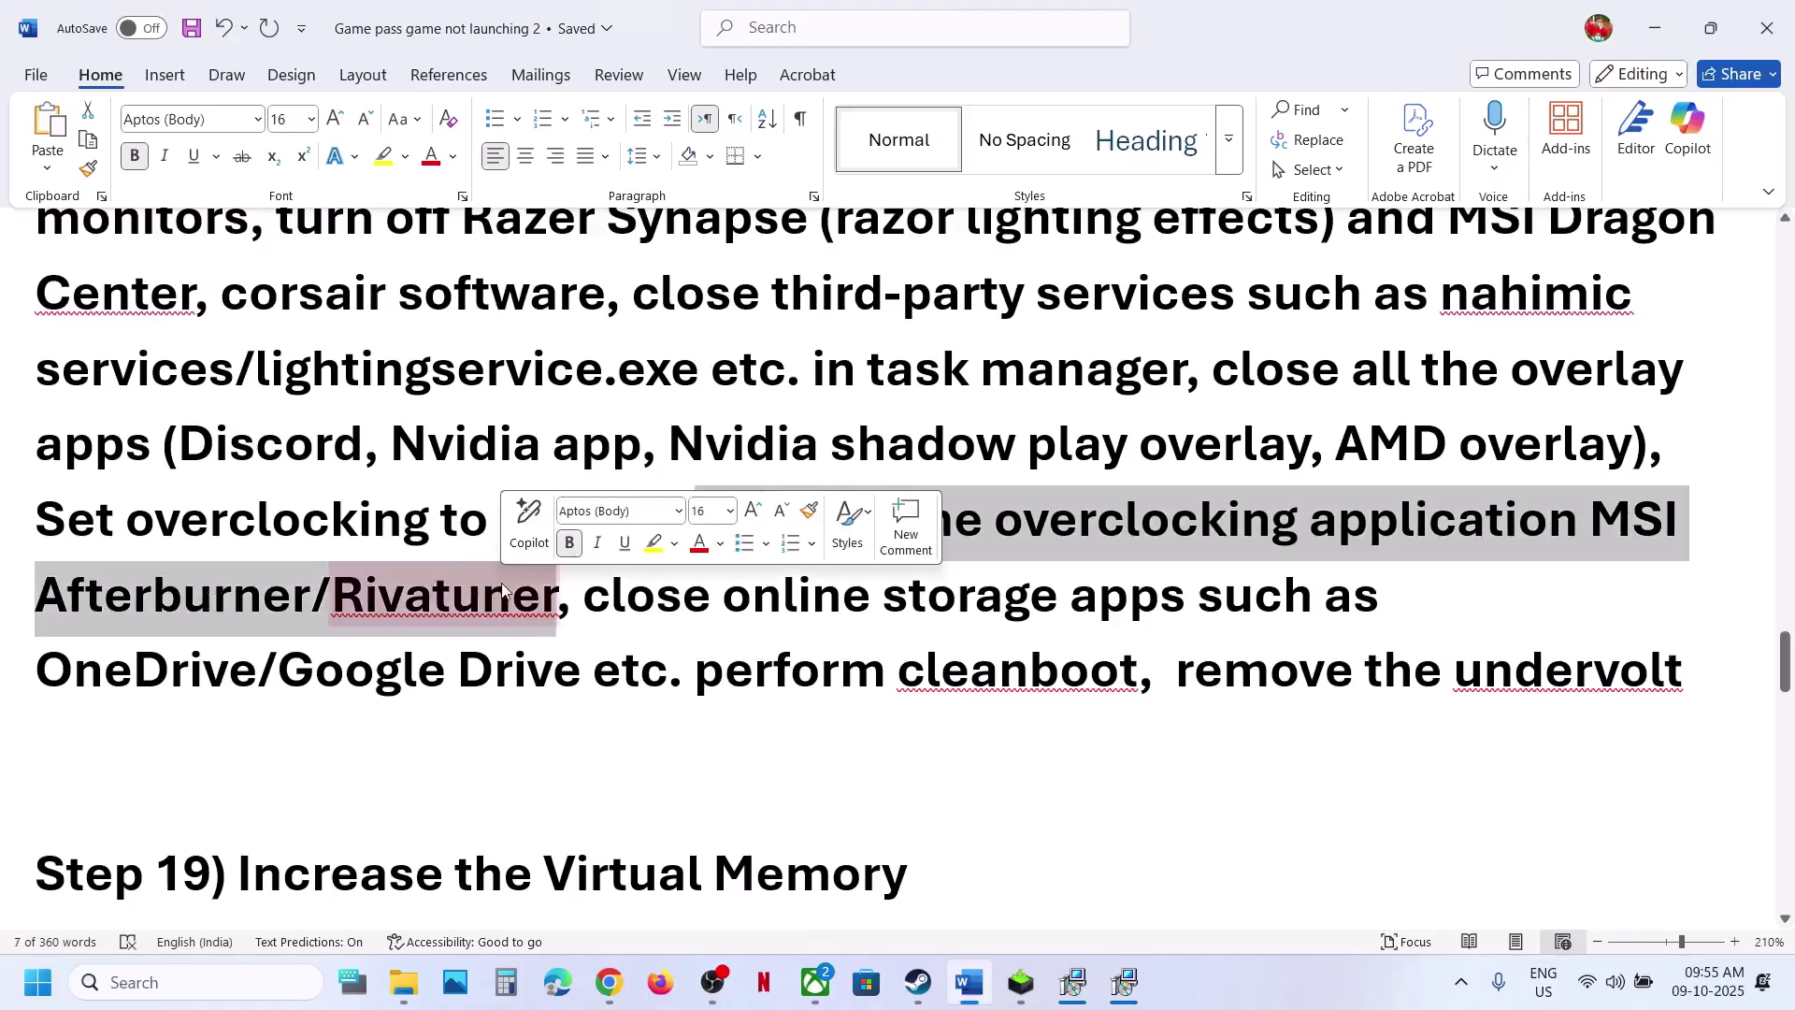
pyautogui.click(502, 588)
pyautogui.moveTo(996, 523); pyautogui.dragTo(1278, 527)
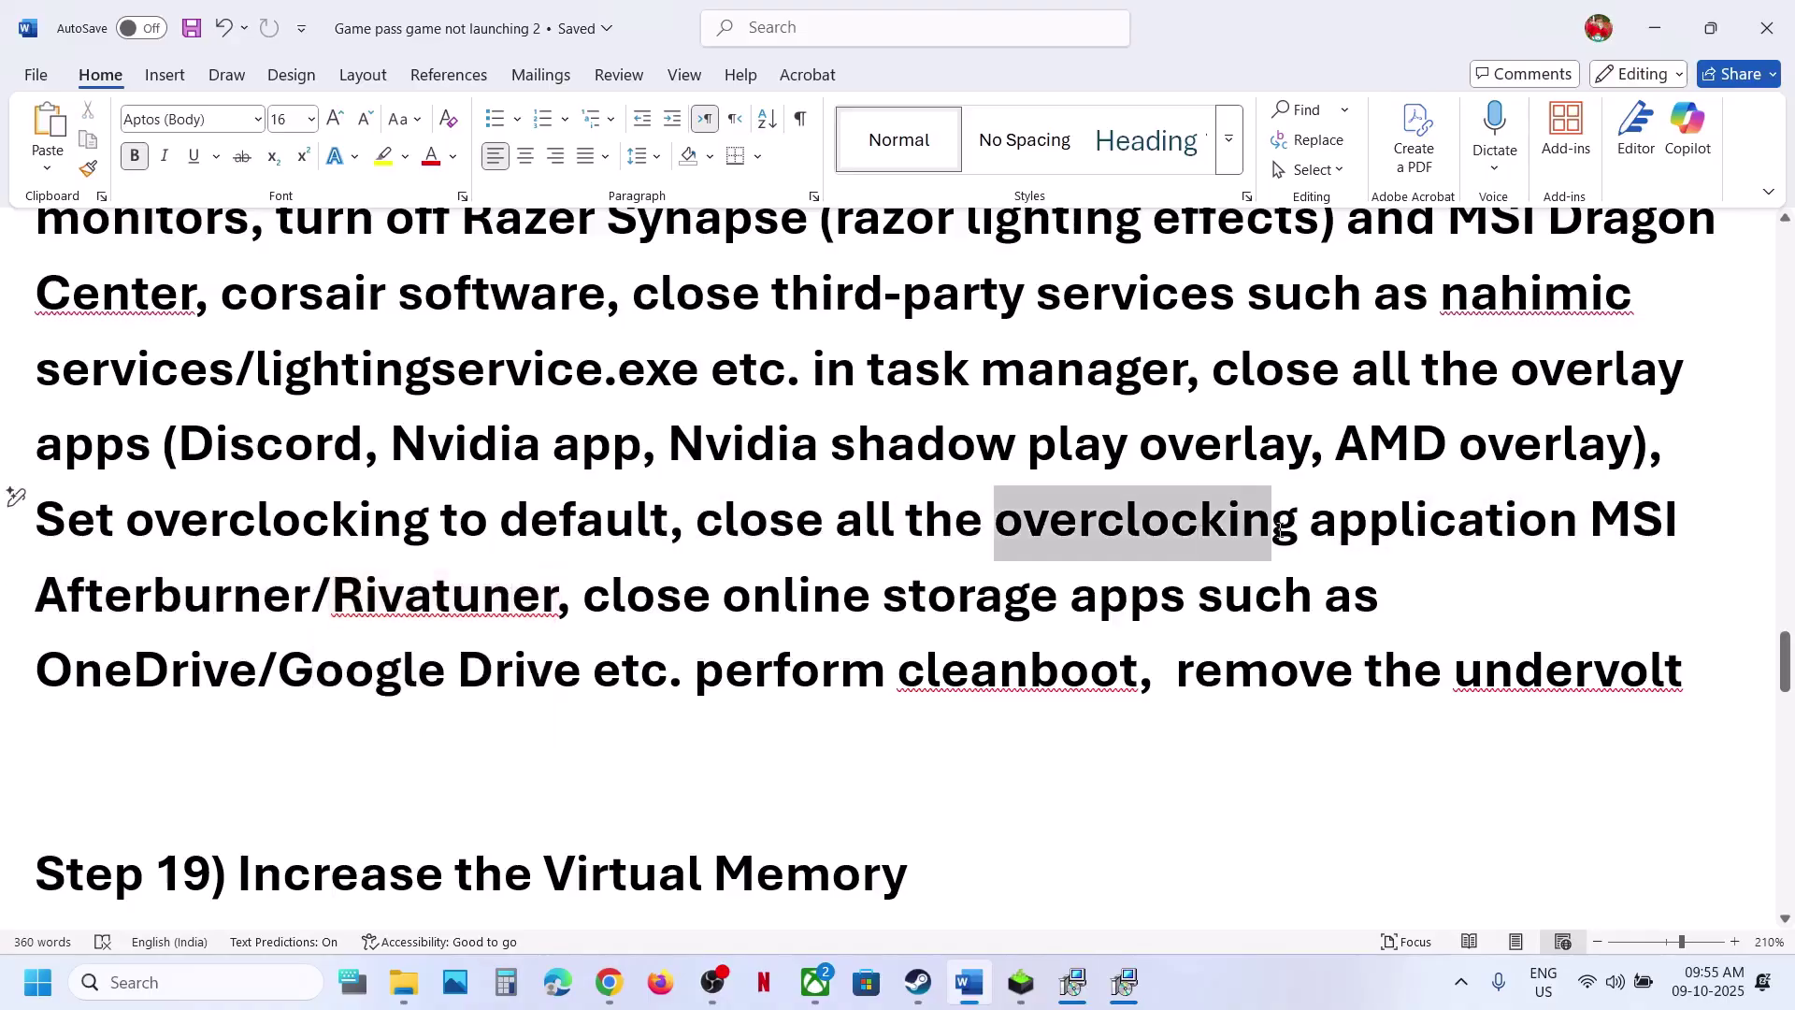
pyautogui.click(753, 541)
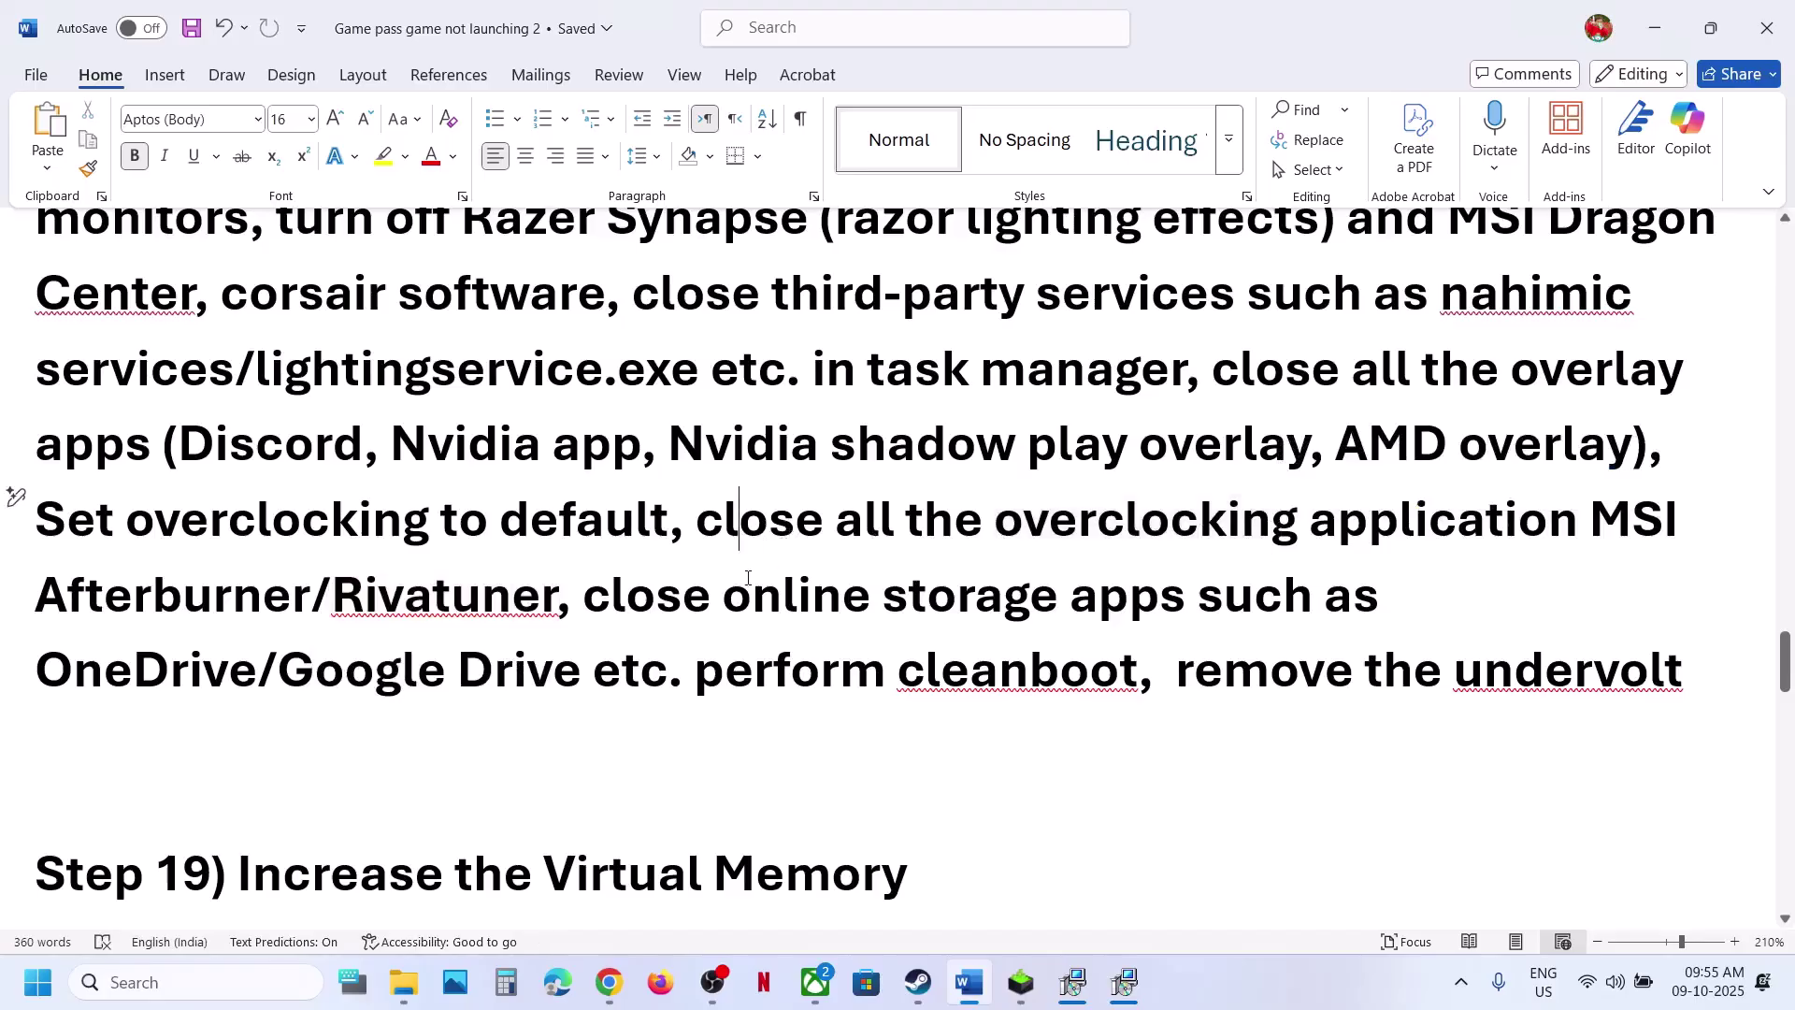
# Step: Select the Step 18 passages on closing OneDrive/Google Drive storage apps and performing a clean boot
pyautogui.moveTo(625, 609); pyautogui.dragTo(680, 665)
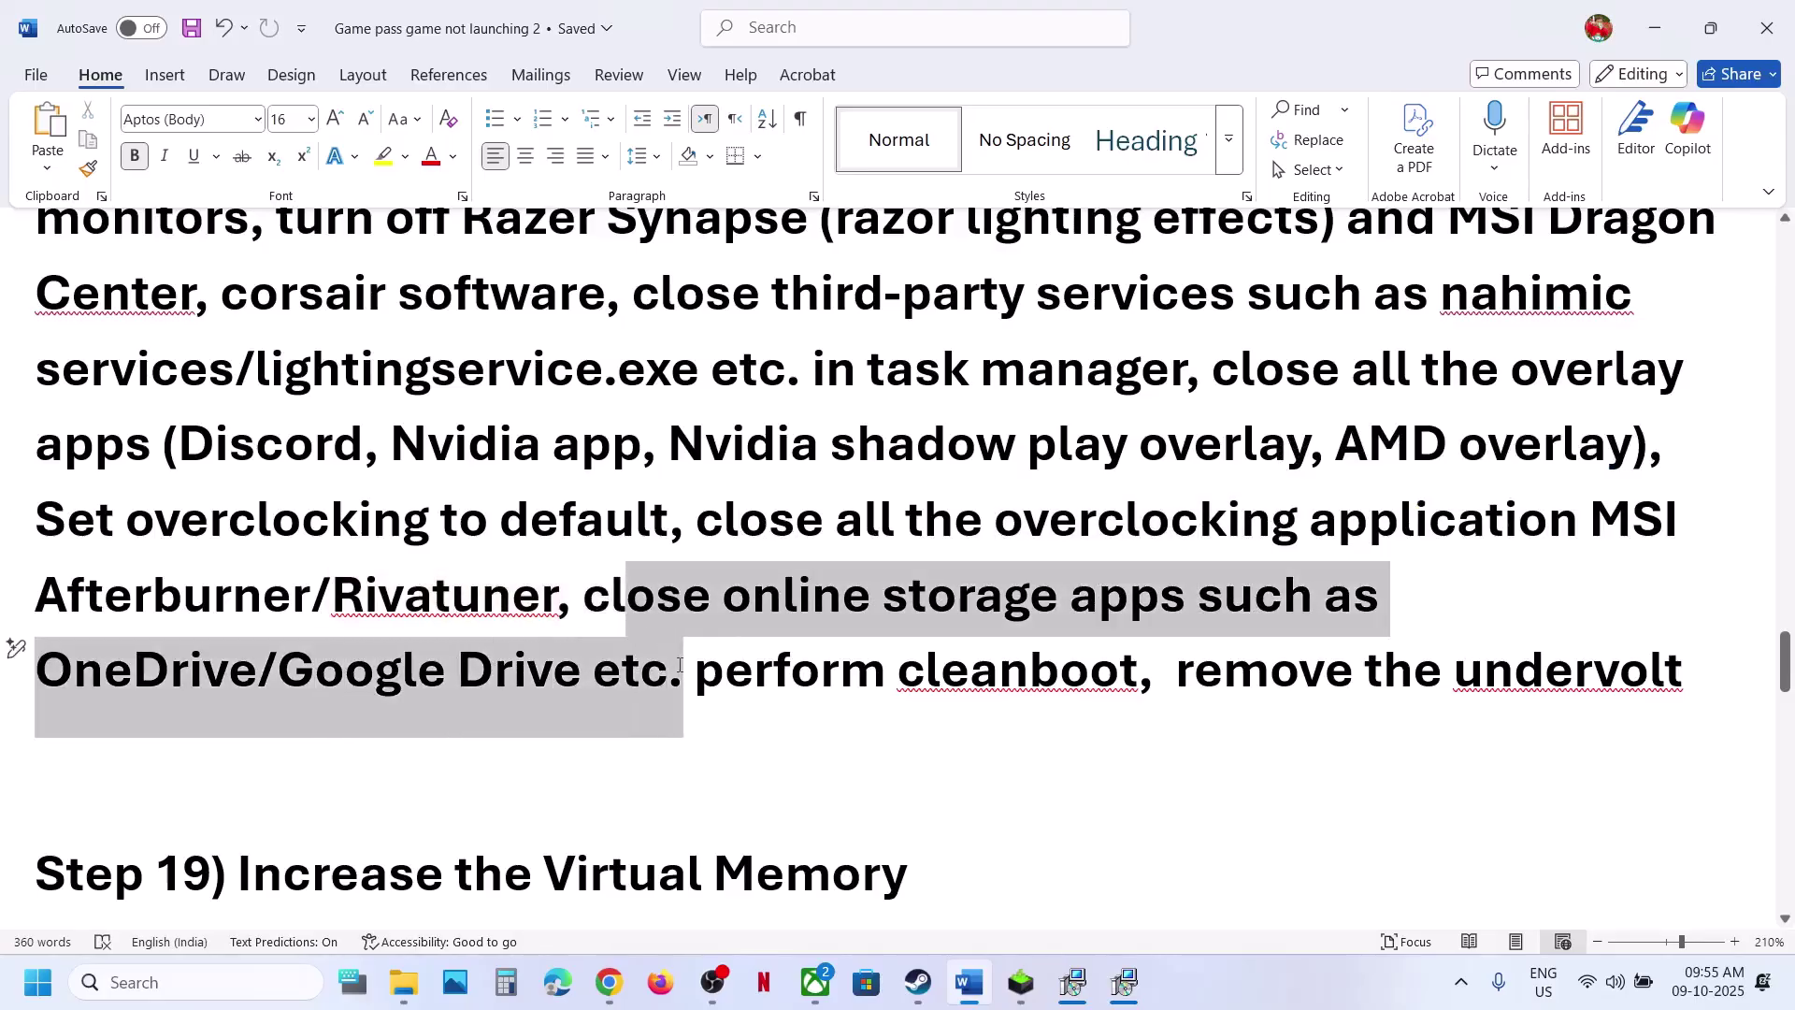
pyautogui.doubleClick(143, 688)
pyautogui.moveTo(776, 664); pyautogui.dragTo(1163, 671)
# Step: In System Configuration, hide all Microsoft services, disable all remaining services, confirm the changes, and dismiss the restart prompt without restarting
pyautogui.click(134, 984)
pyautogui.write('system')
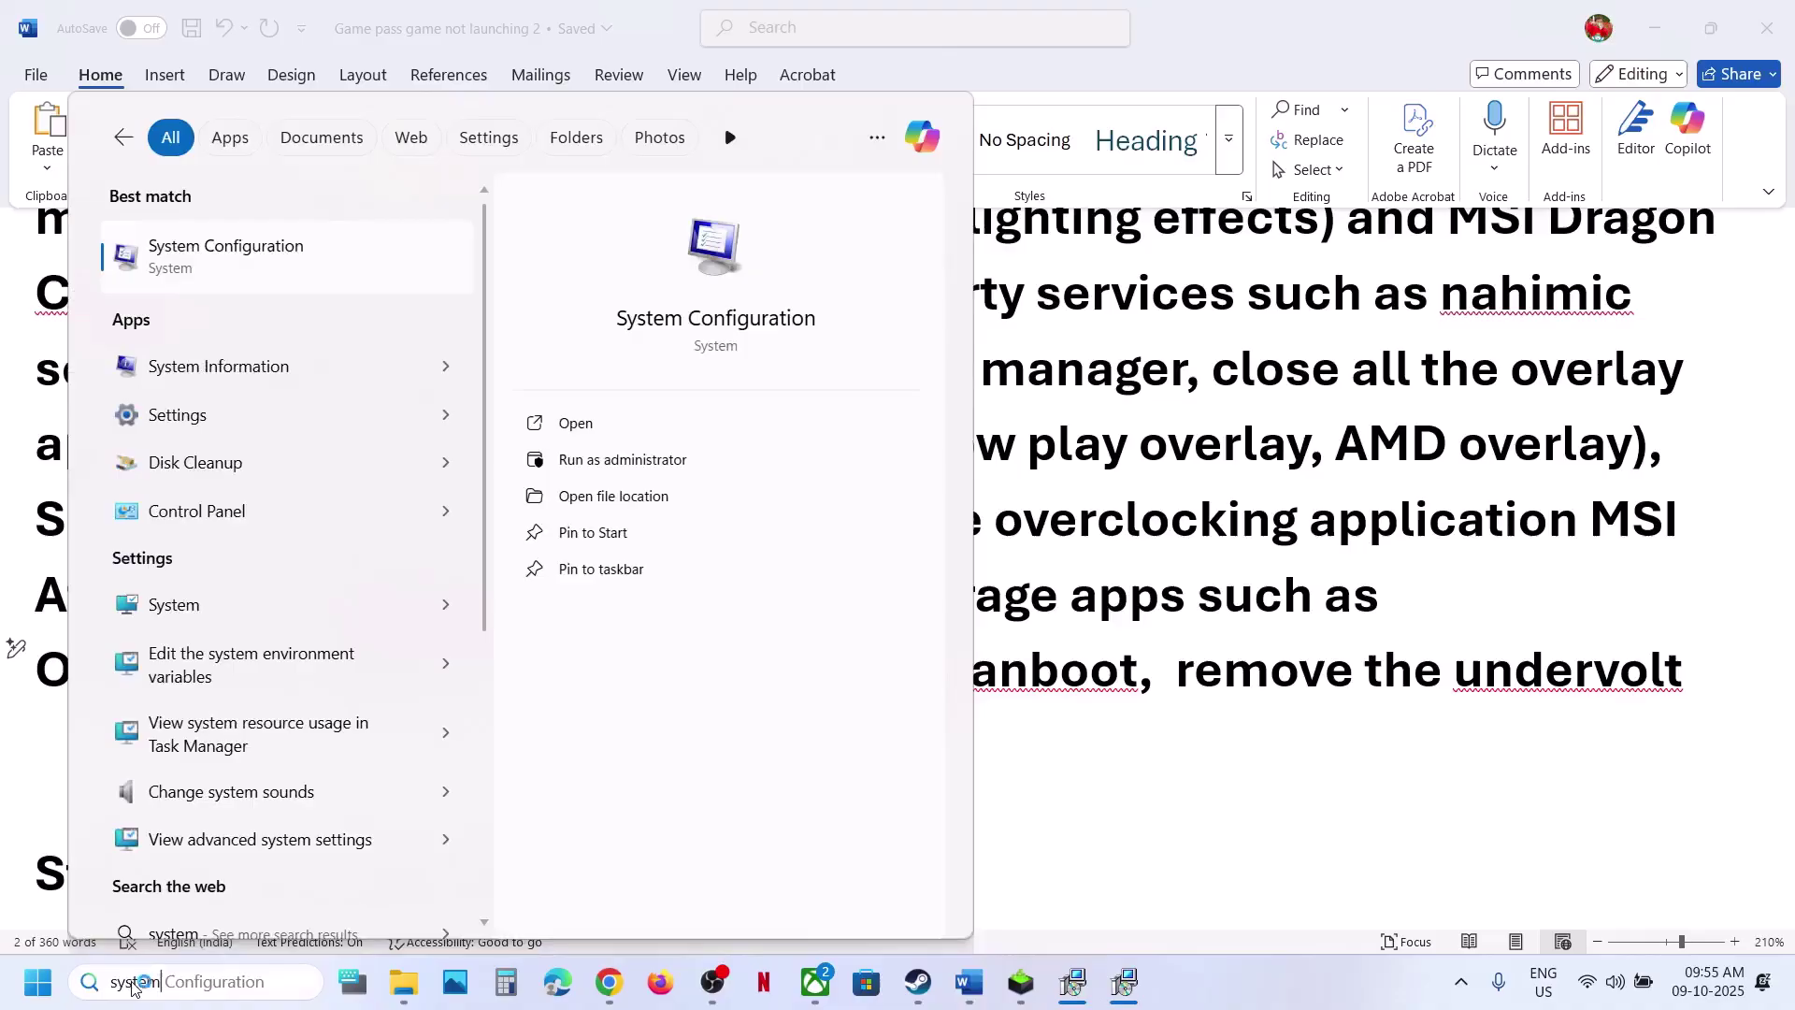
pyautogui.press('Return')
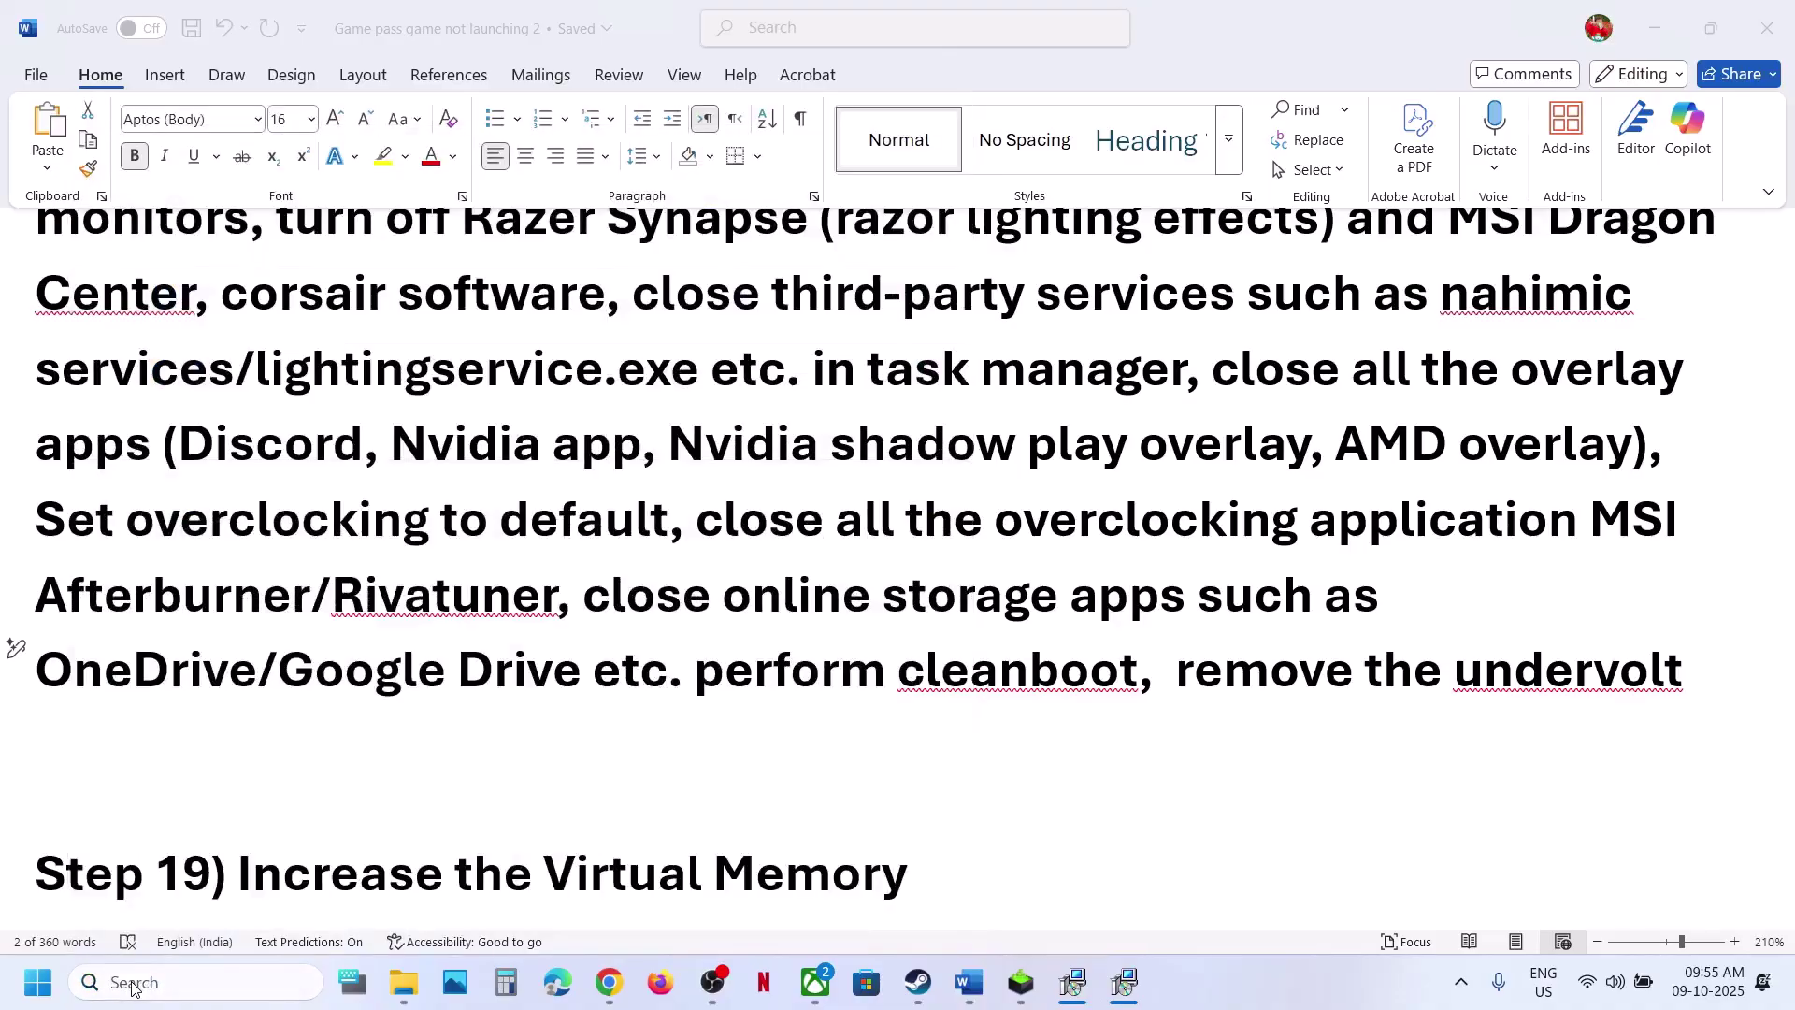
pyautogui.click(722, 309)
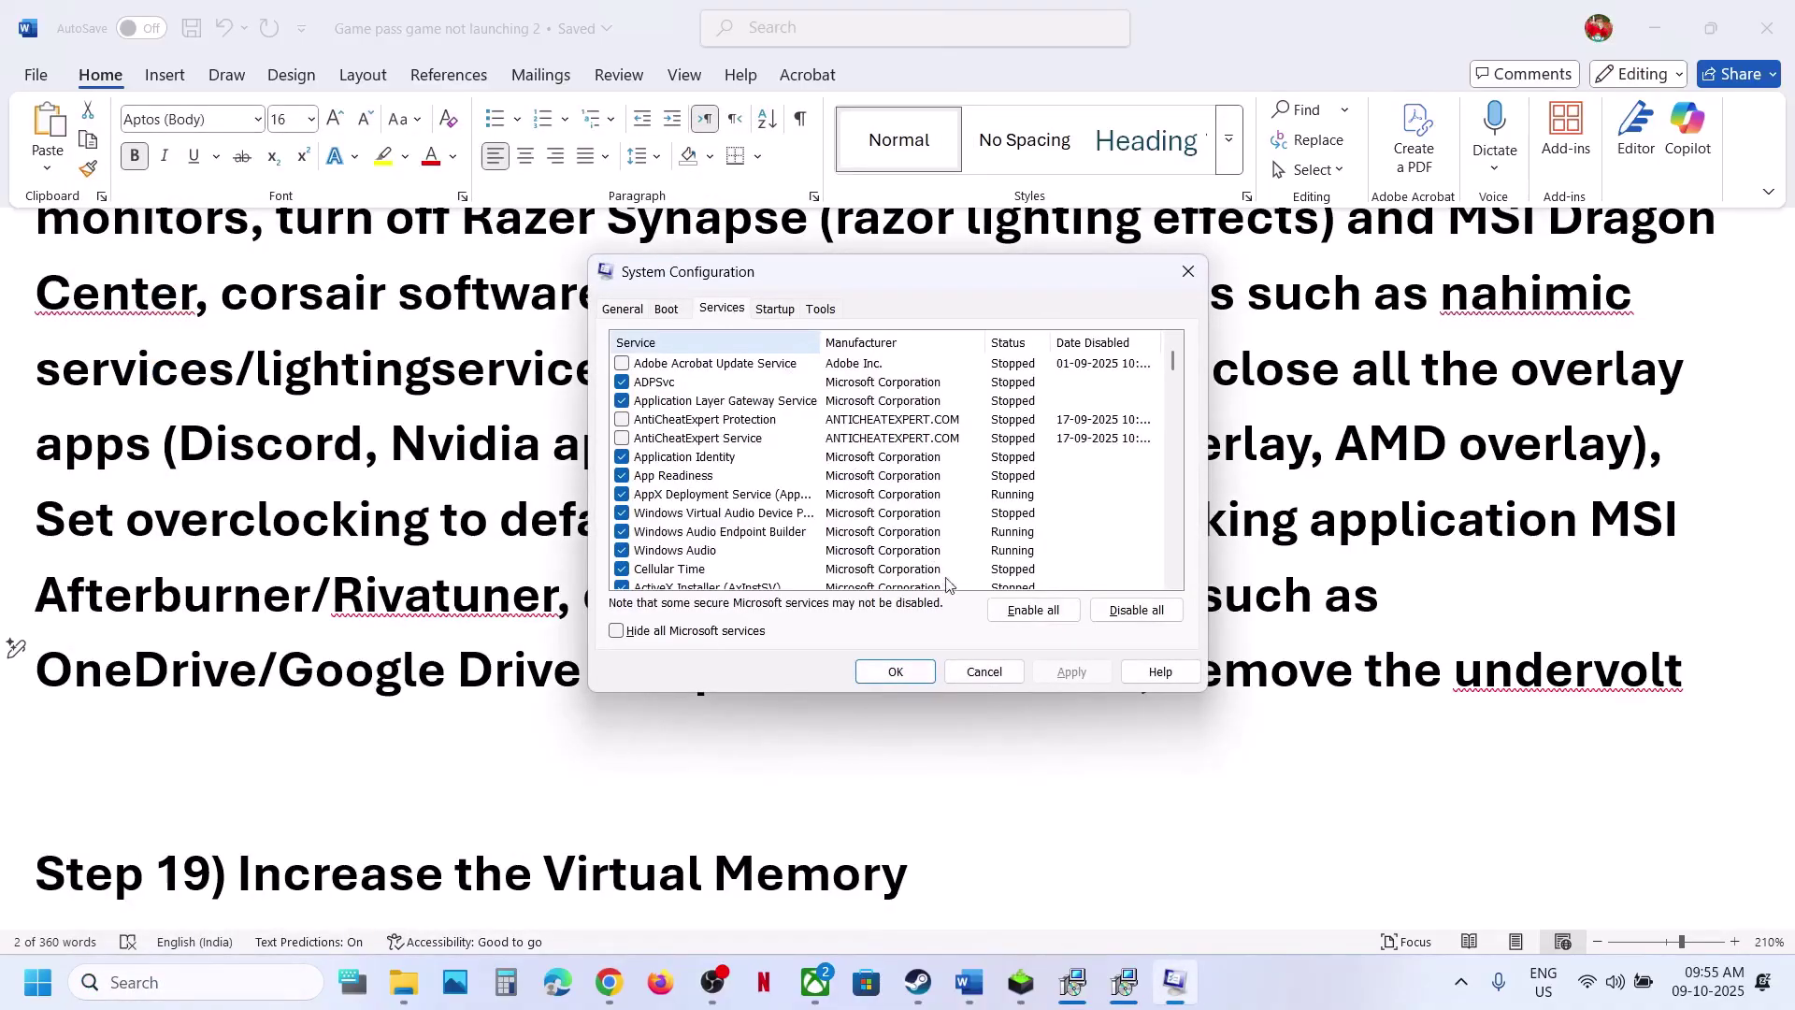
pyautogui.click(667, 641)
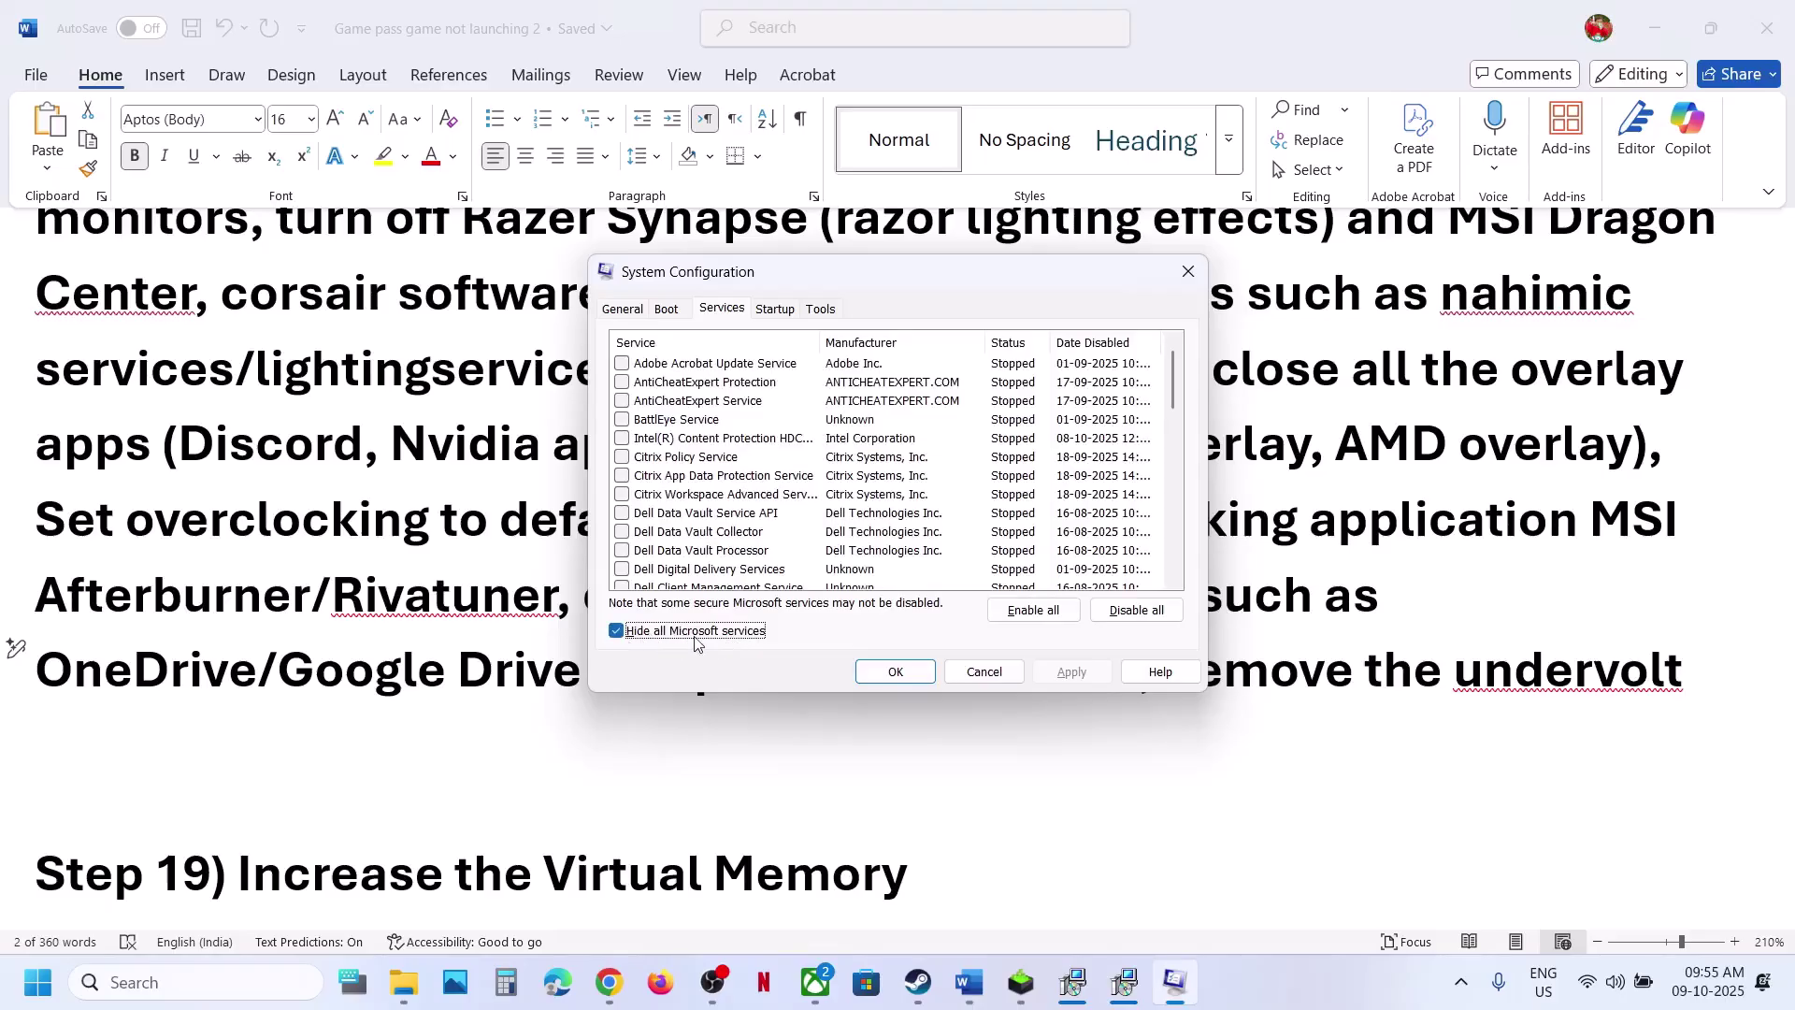
pyautogui.click(1171, 615)
pyautogui.click(1071, 670)
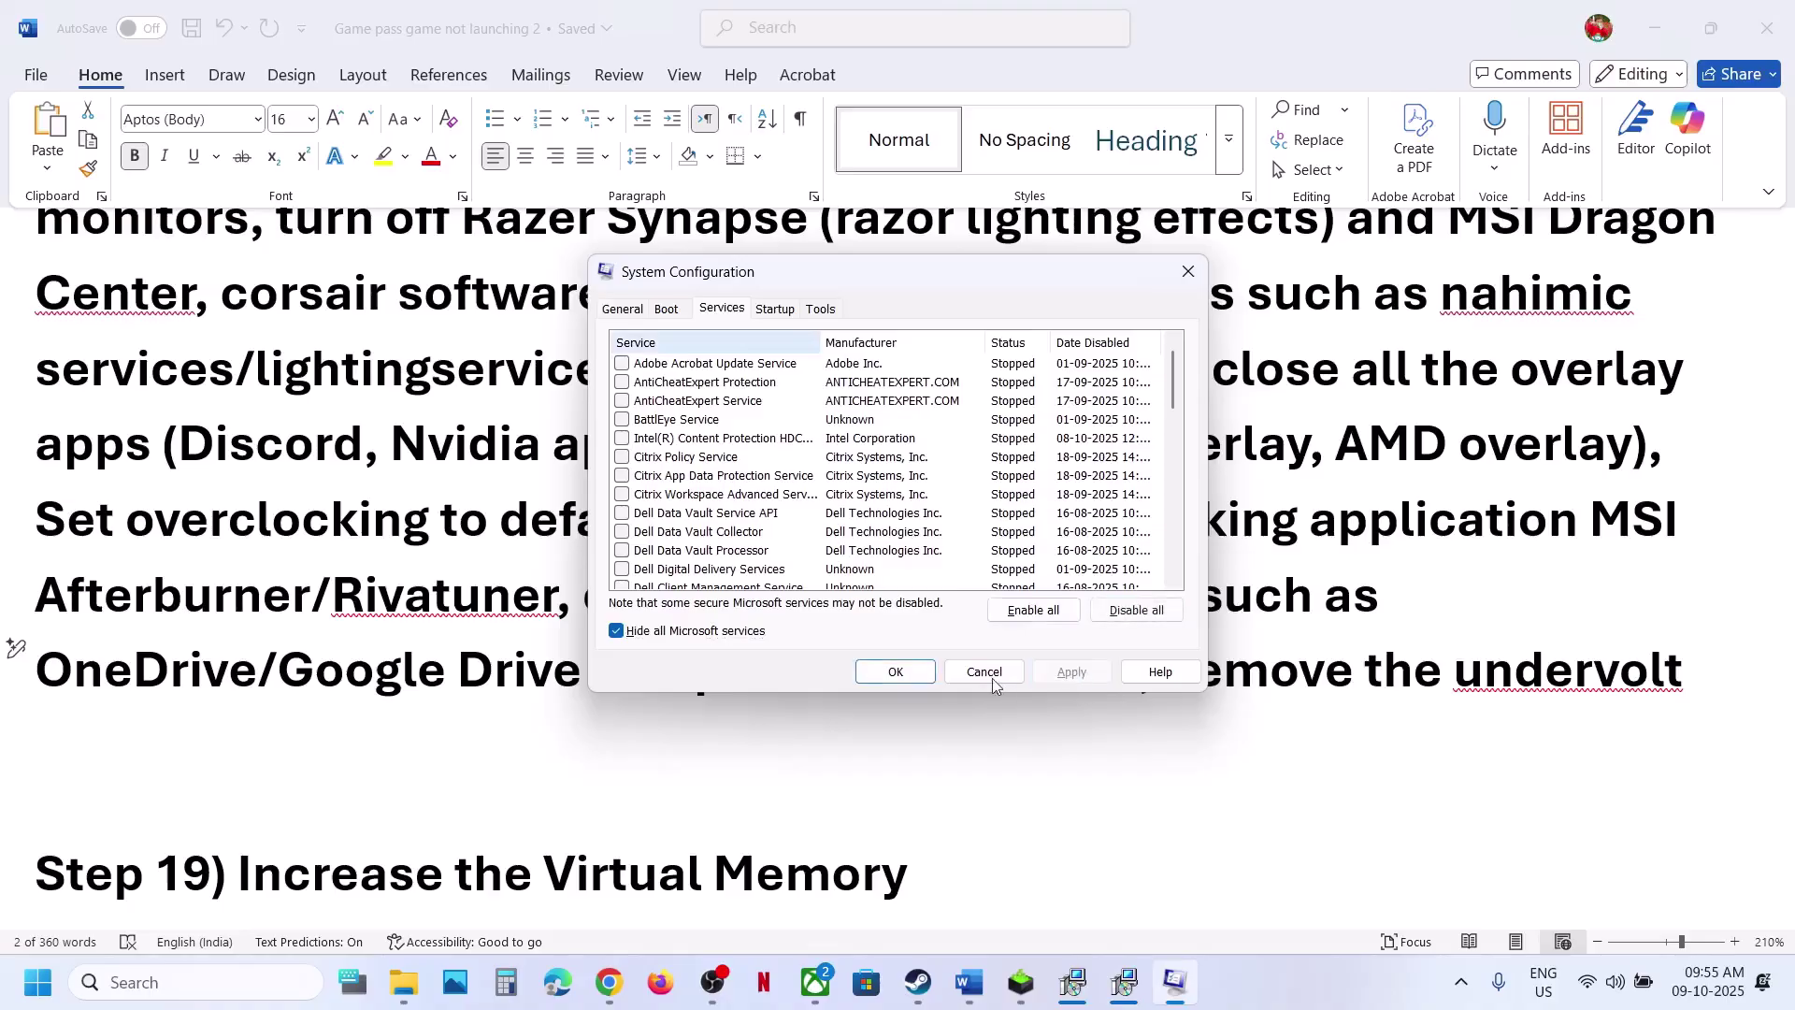
pyautogui.click(896, 672)
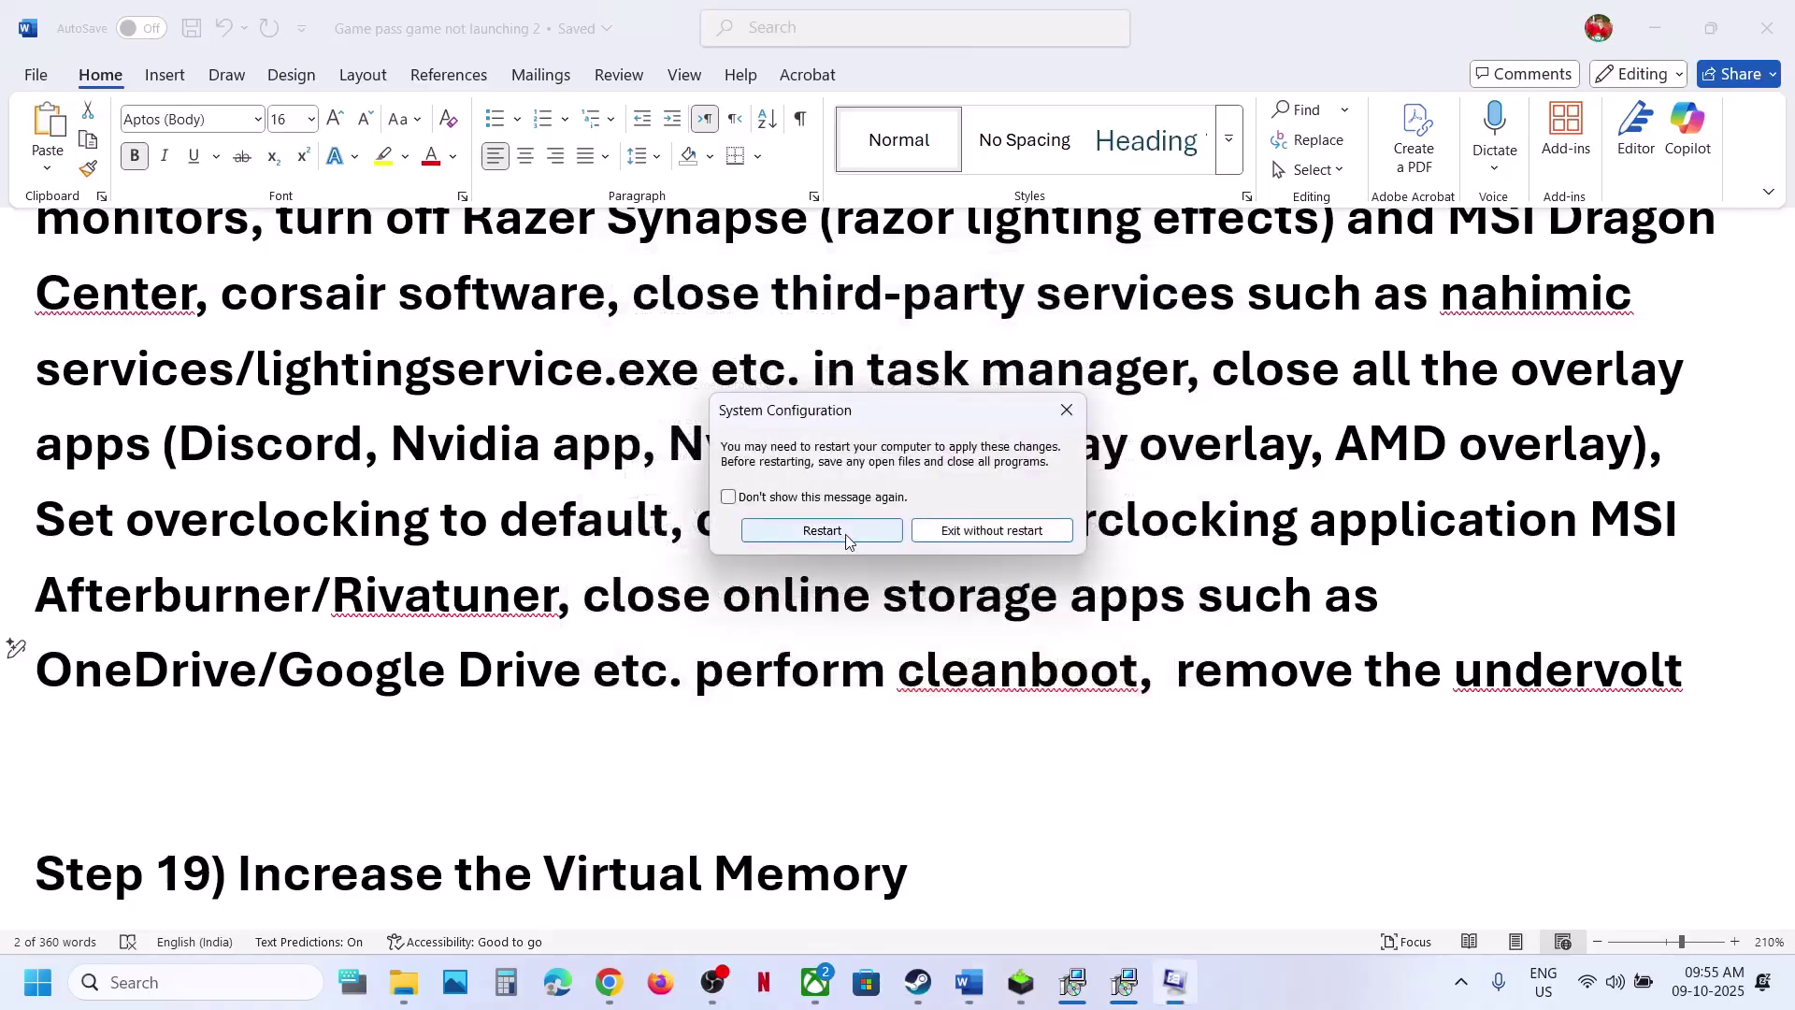
pyautogui.click(1050, 423)
# Step: Select the "remove the undervolt" advice at the end of Step 18 in the Word document
pyautogui.click(1195, 666)
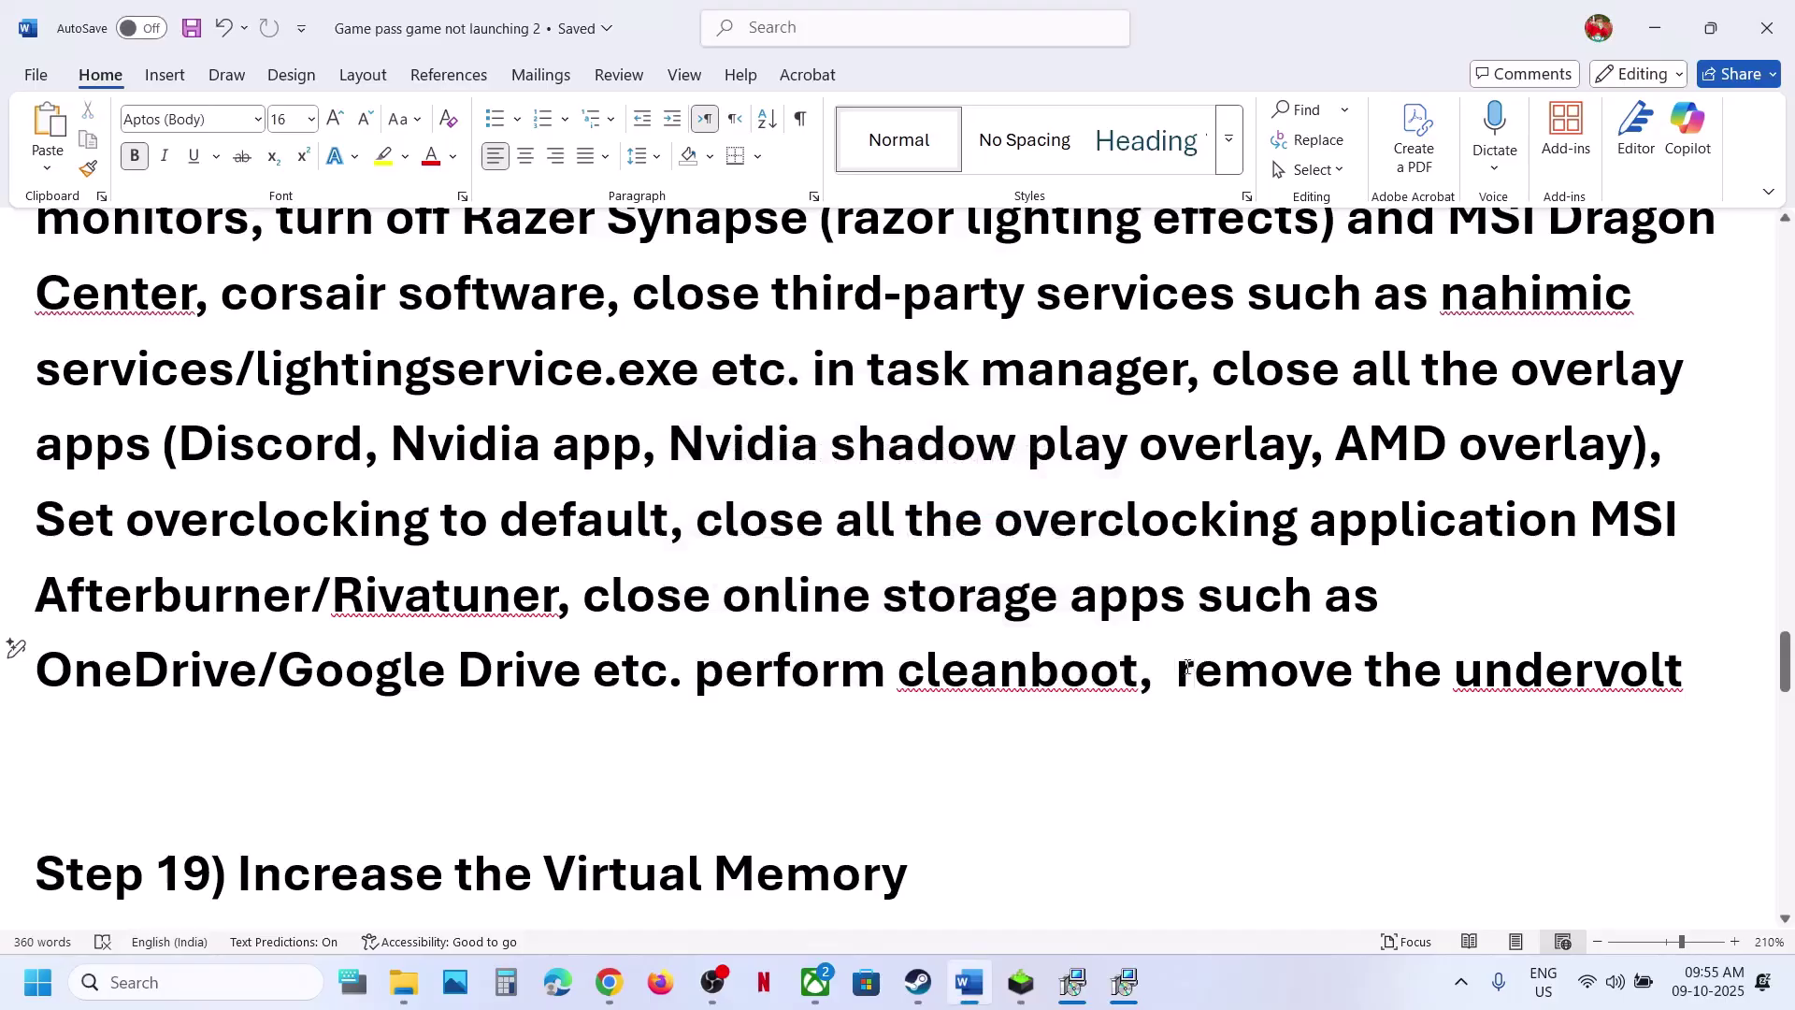
pyautogui.hotkey('shift', 'End')
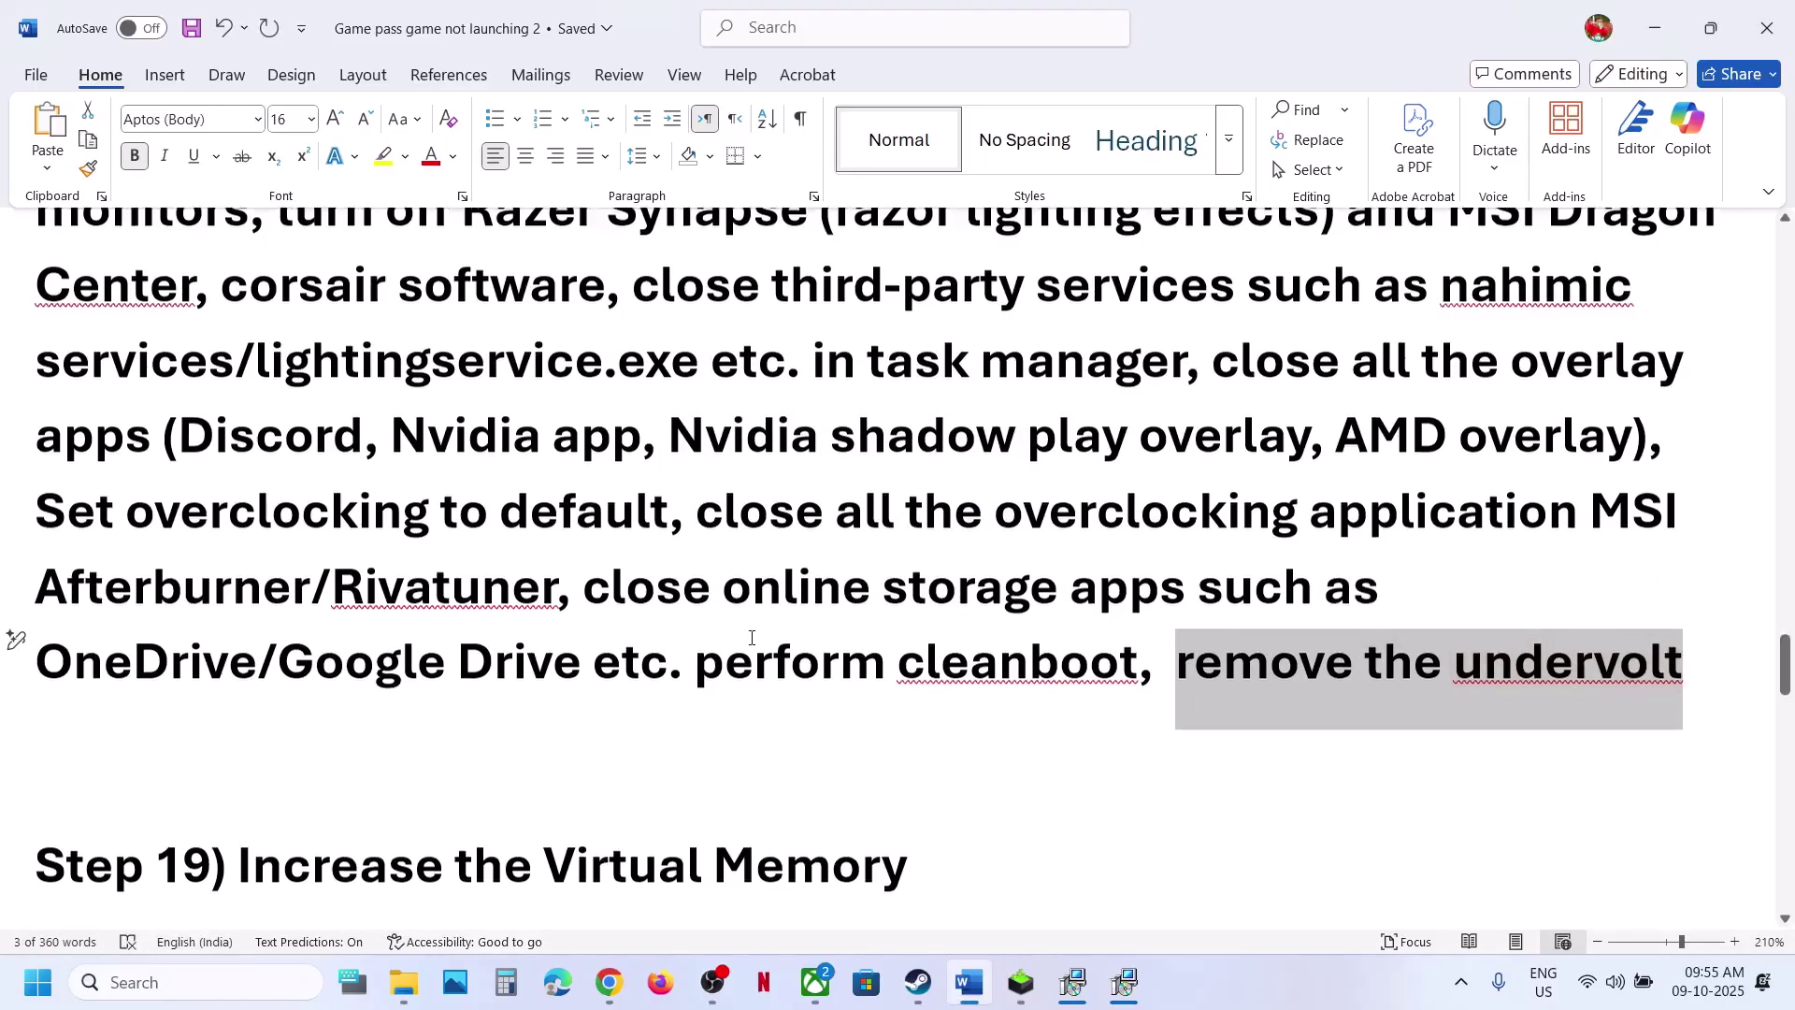
# Step: Copy "View Advanced system settings" from the Word notes, open that entry through Windows search, and move System Properties clear of the text
pyautogui.scroll(-3, 752, 638)
pyautogui.click(1283, 994)
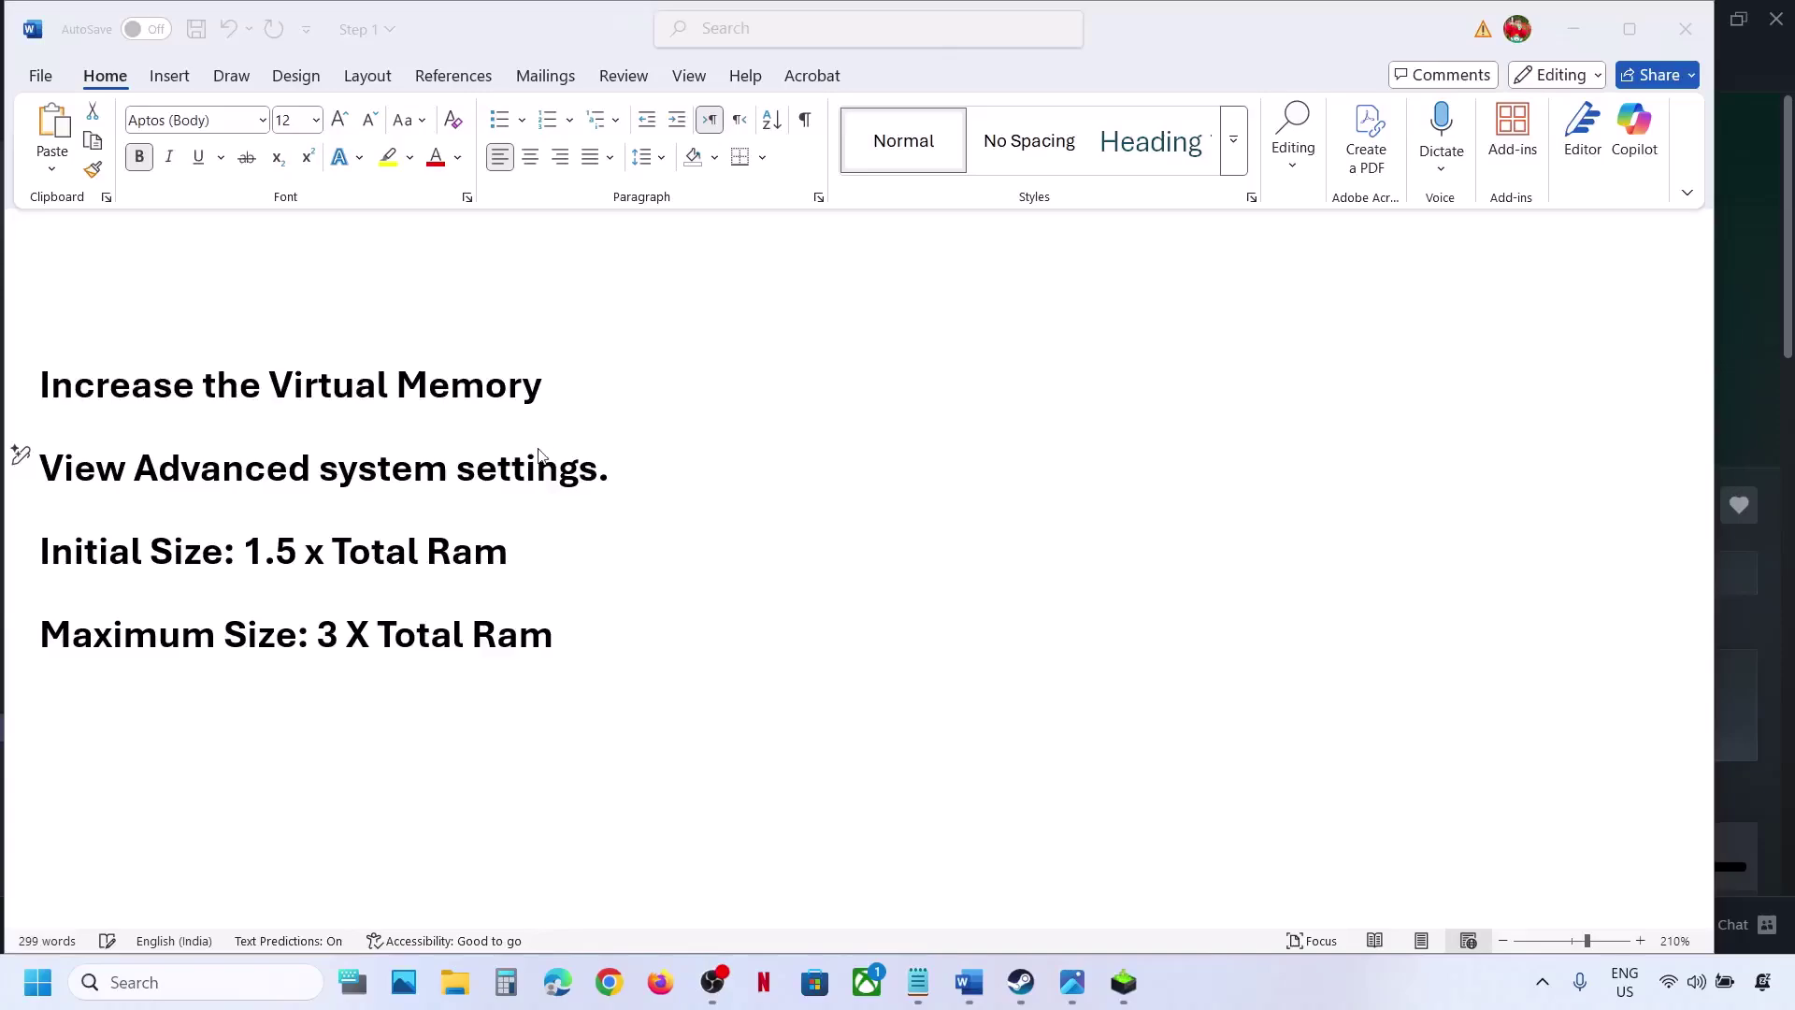
pyautogui.tripleClick(539, 456)
pyautogui.rightClick(339, 497)
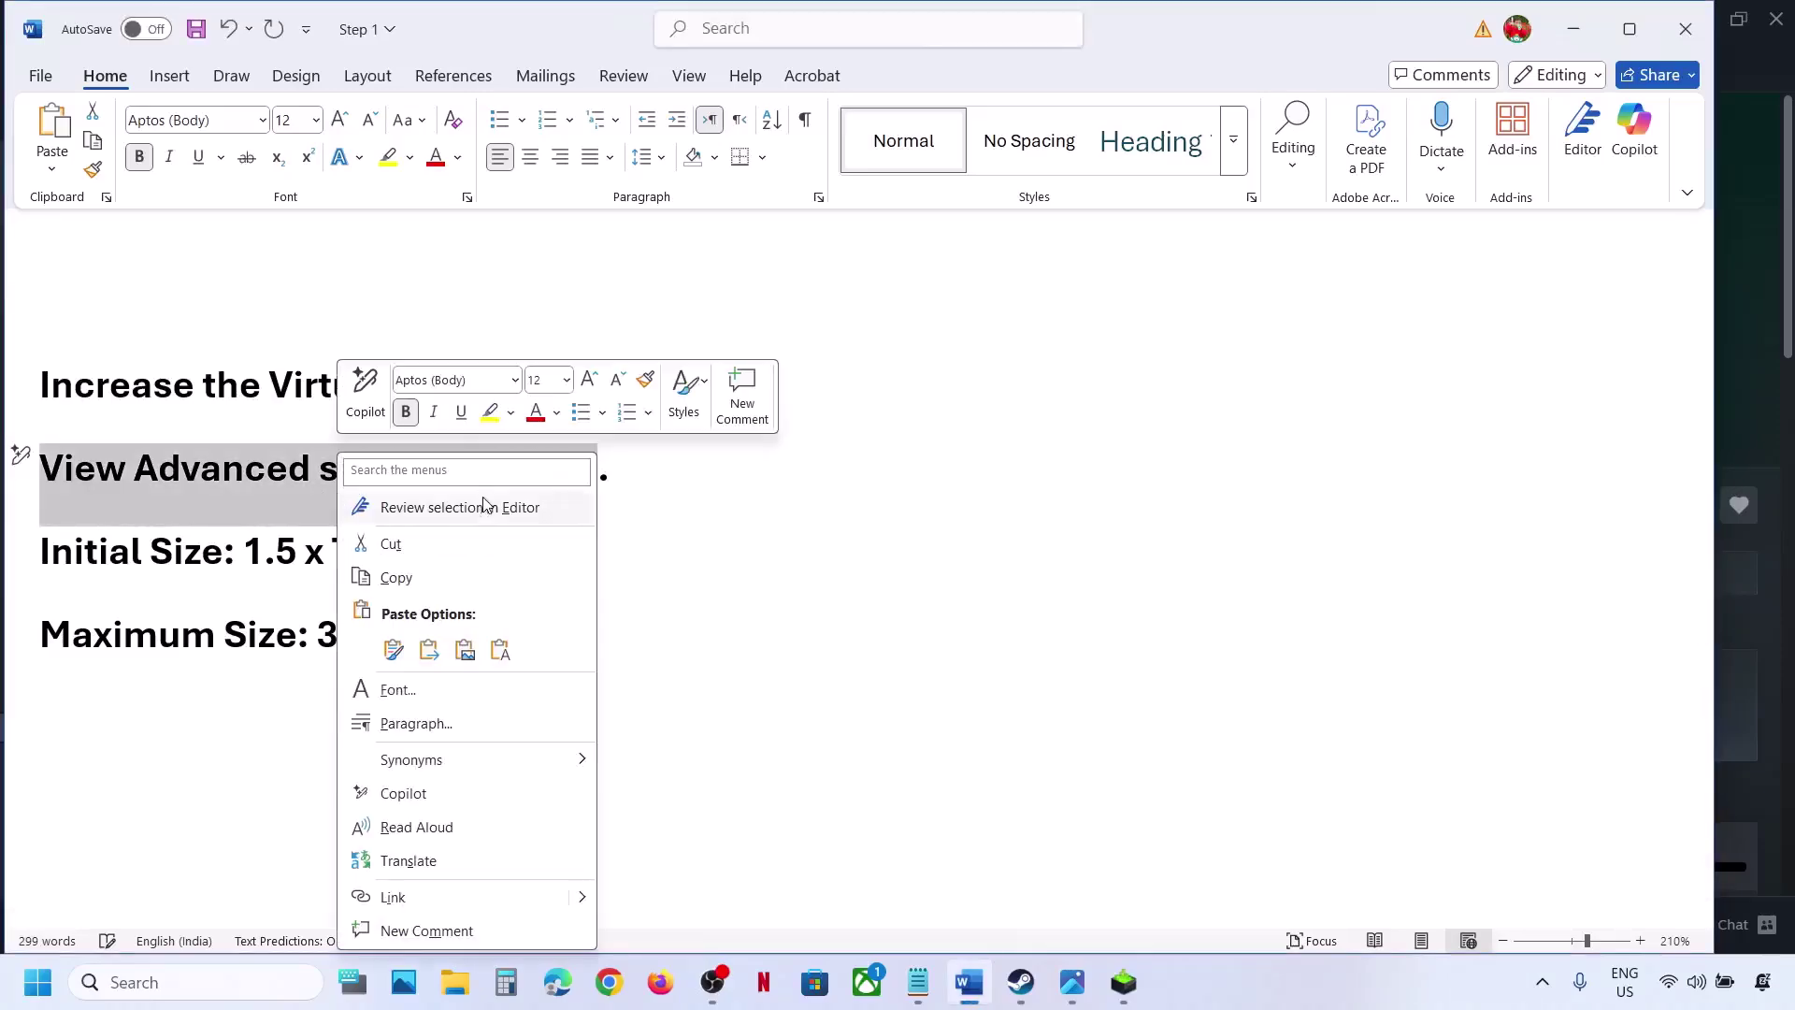
pyautogui.click(432, 582)
pyautogui.click(206, 998)
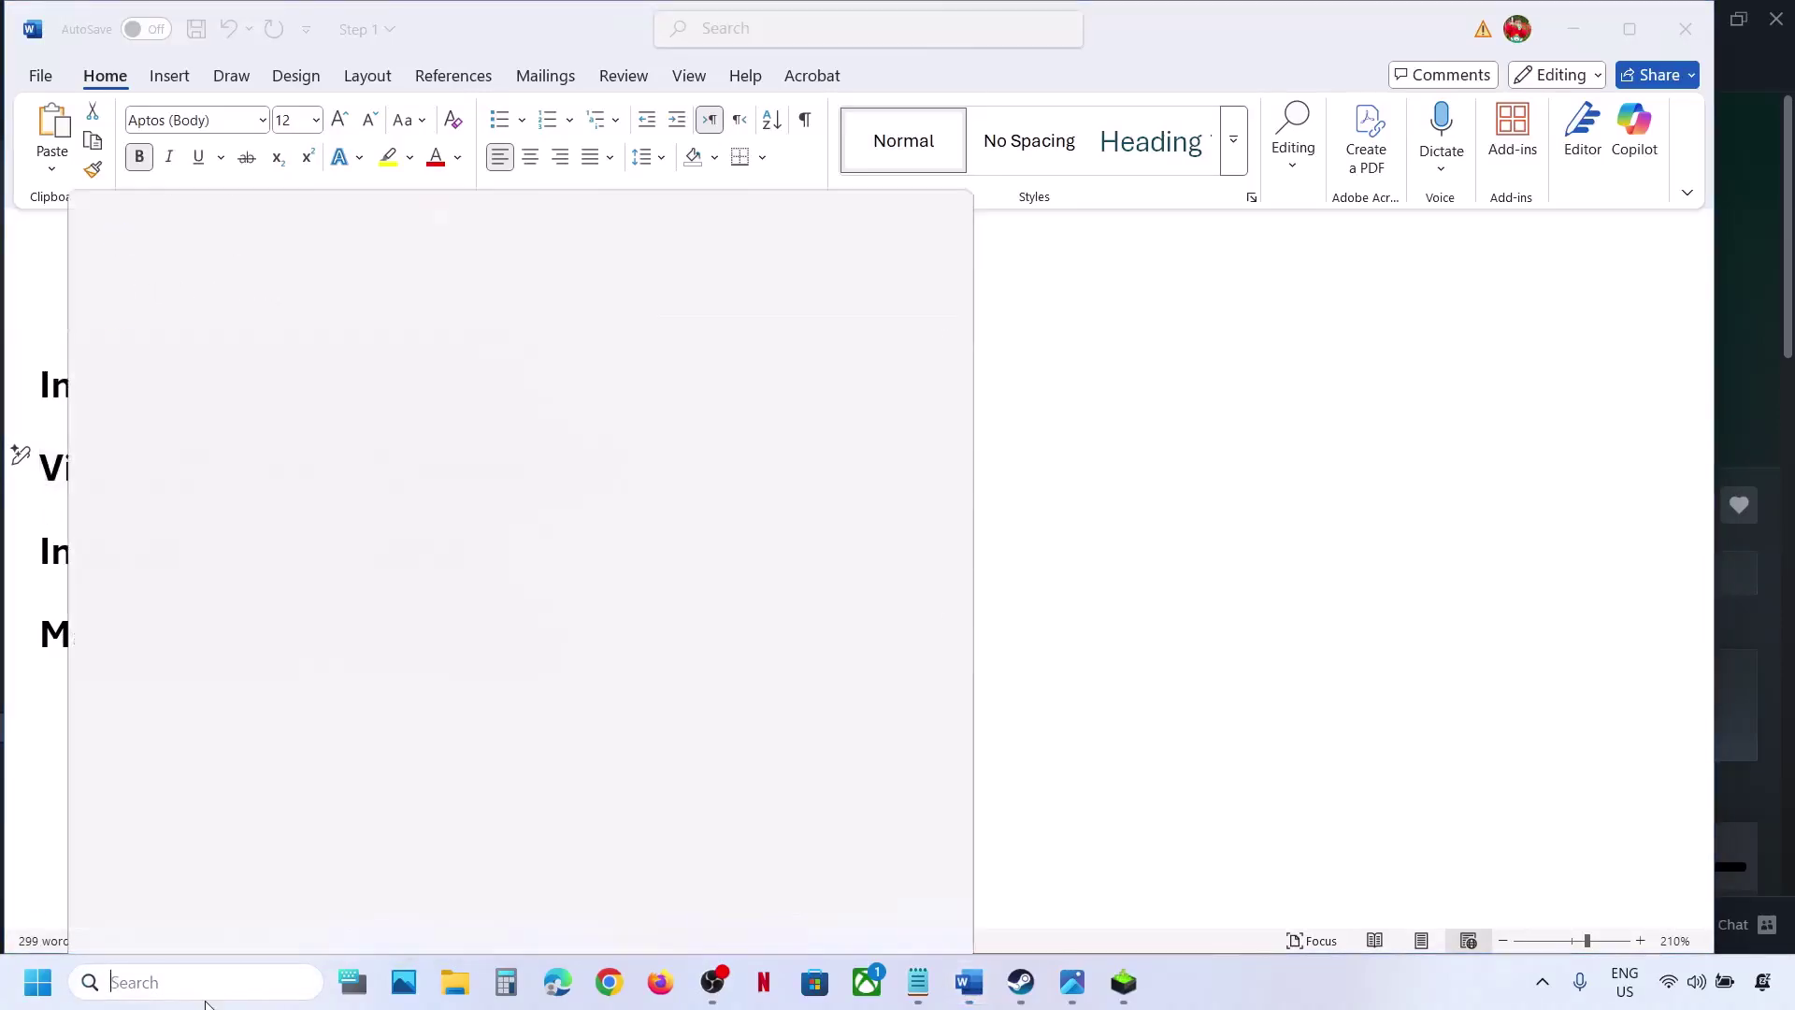
pyautogui.hotkey('ctrl', 'v')
pyautogui.click(298, 274)
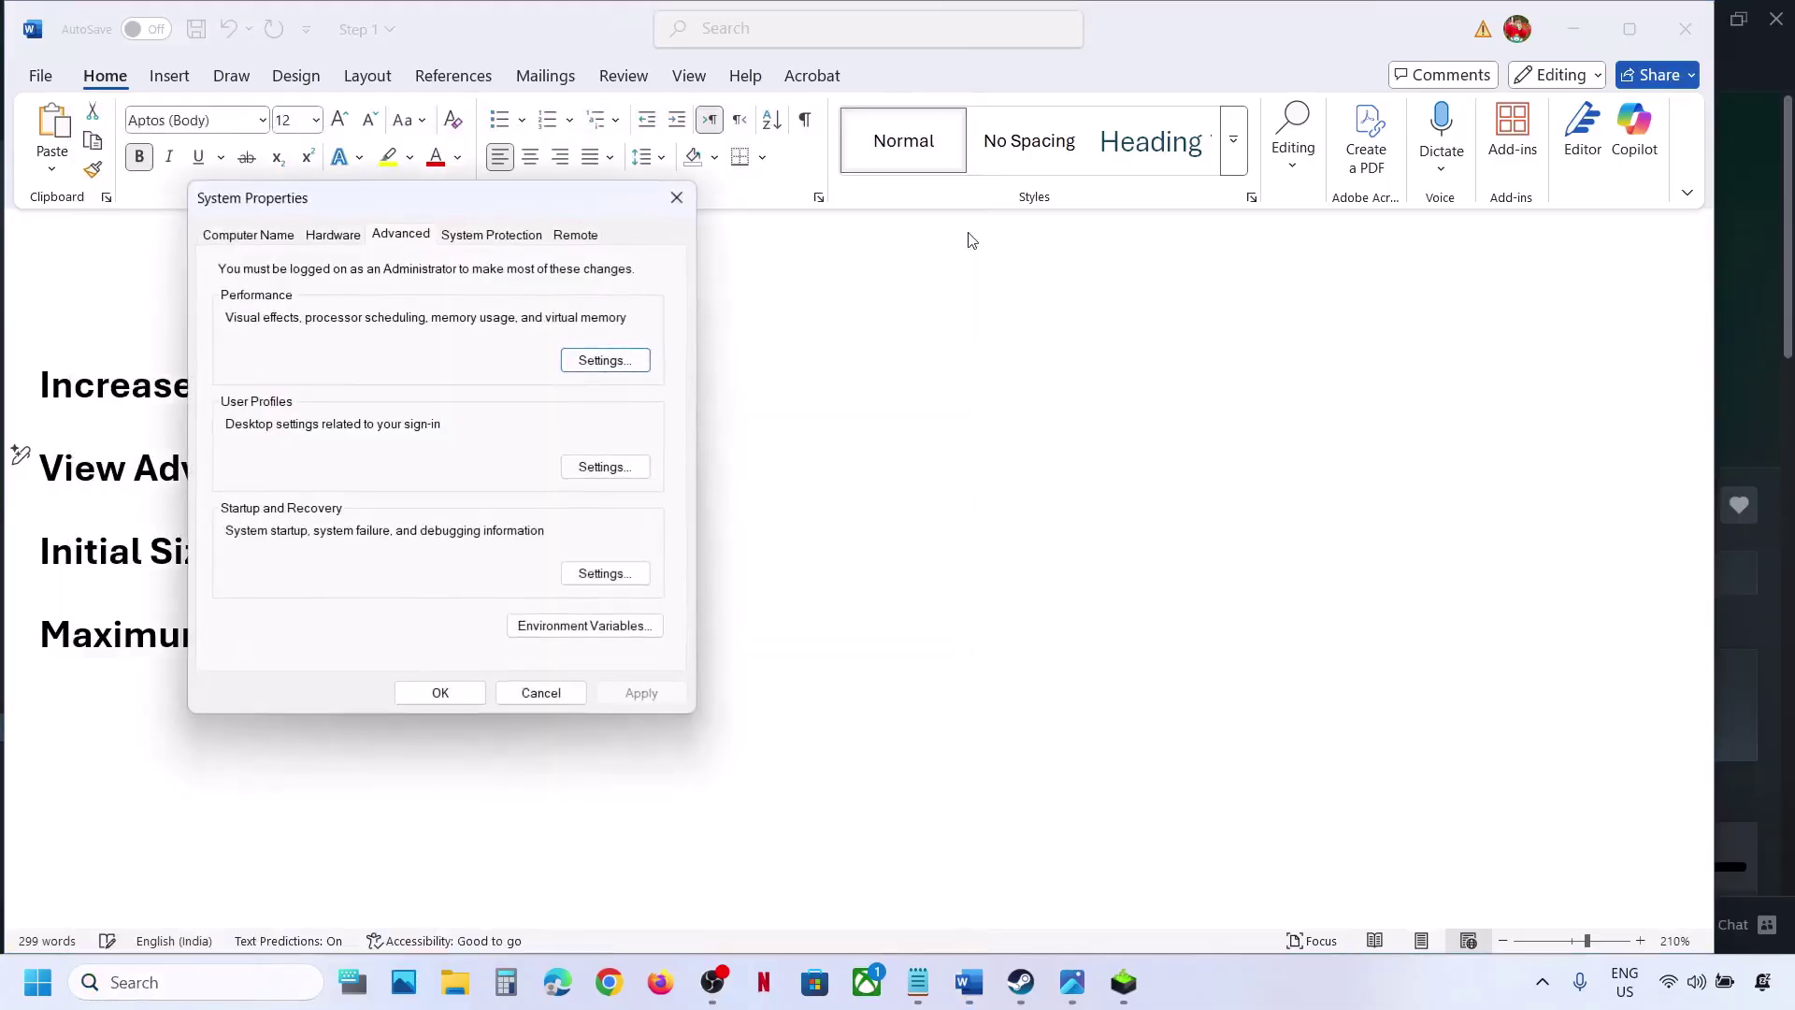
pyautogui.moveTo(521, 200); pyautogui.dragTo(1464, 290)
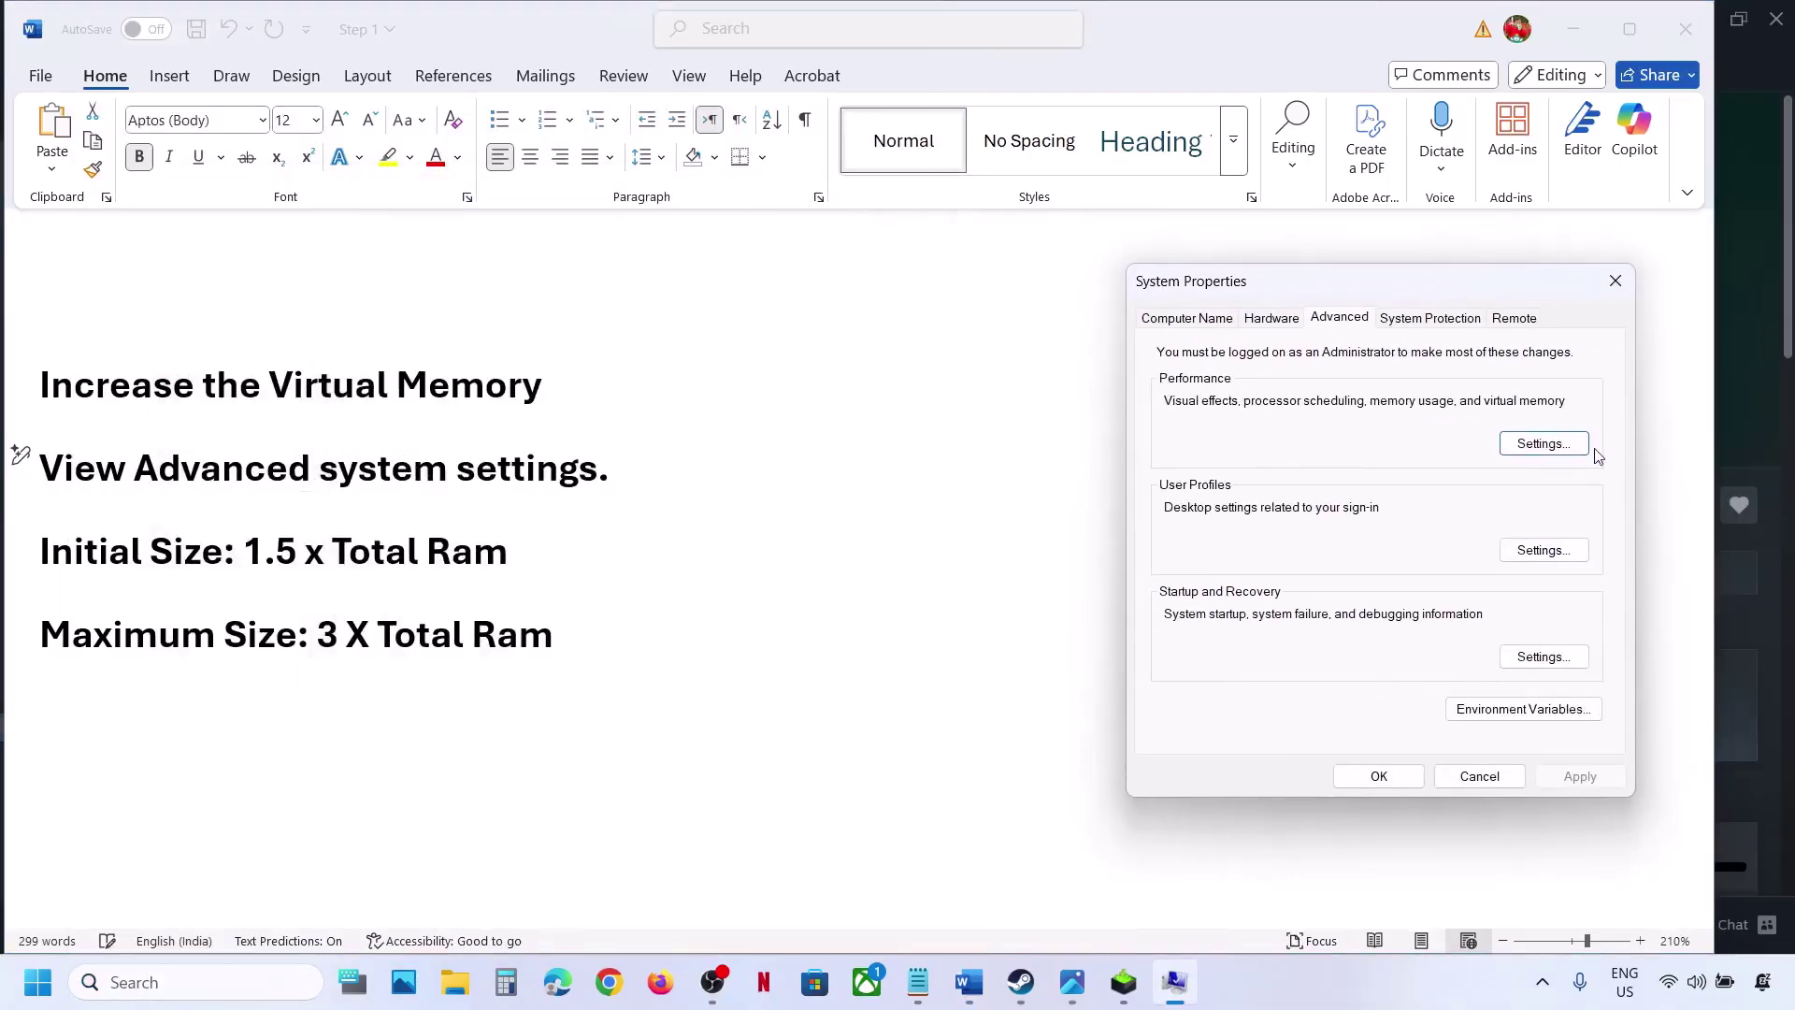
# Step: In the Virtual Memory settings, turn off automatic paging file management for all drives and choose a custom size for drive C:
pyautogui.click(1568, 445)
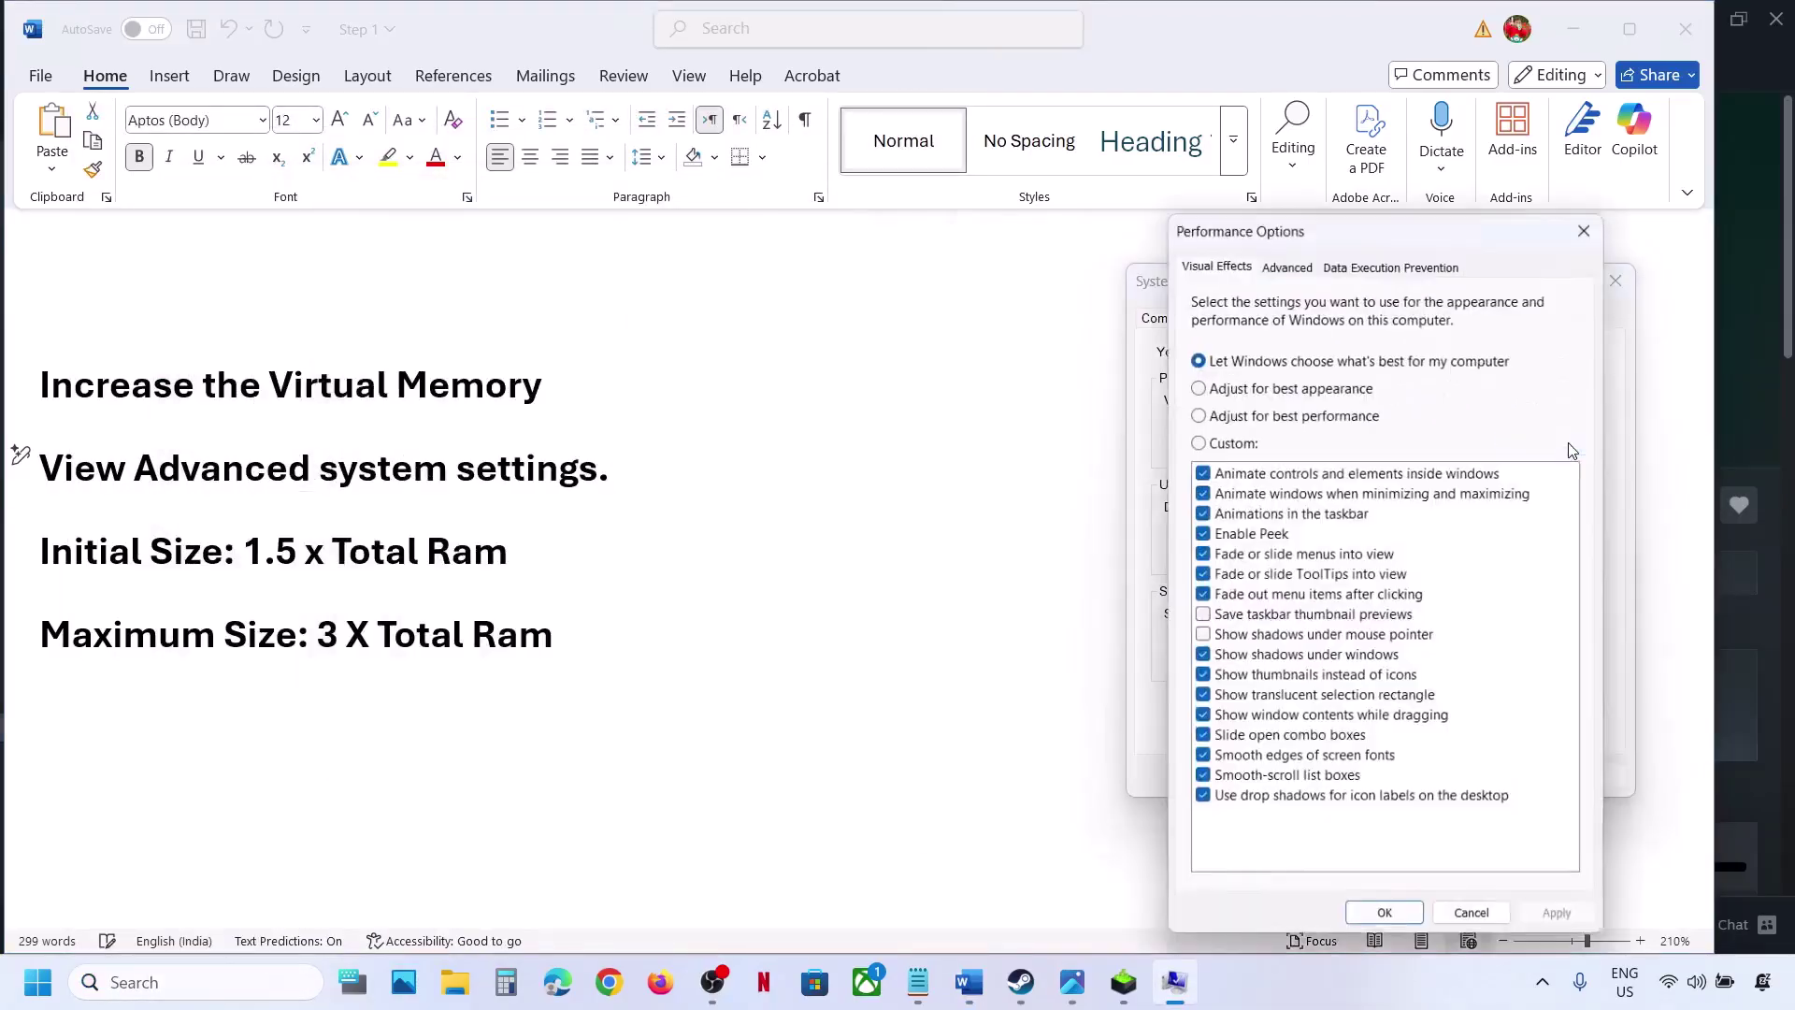
pyautogui.click(1284, 266)
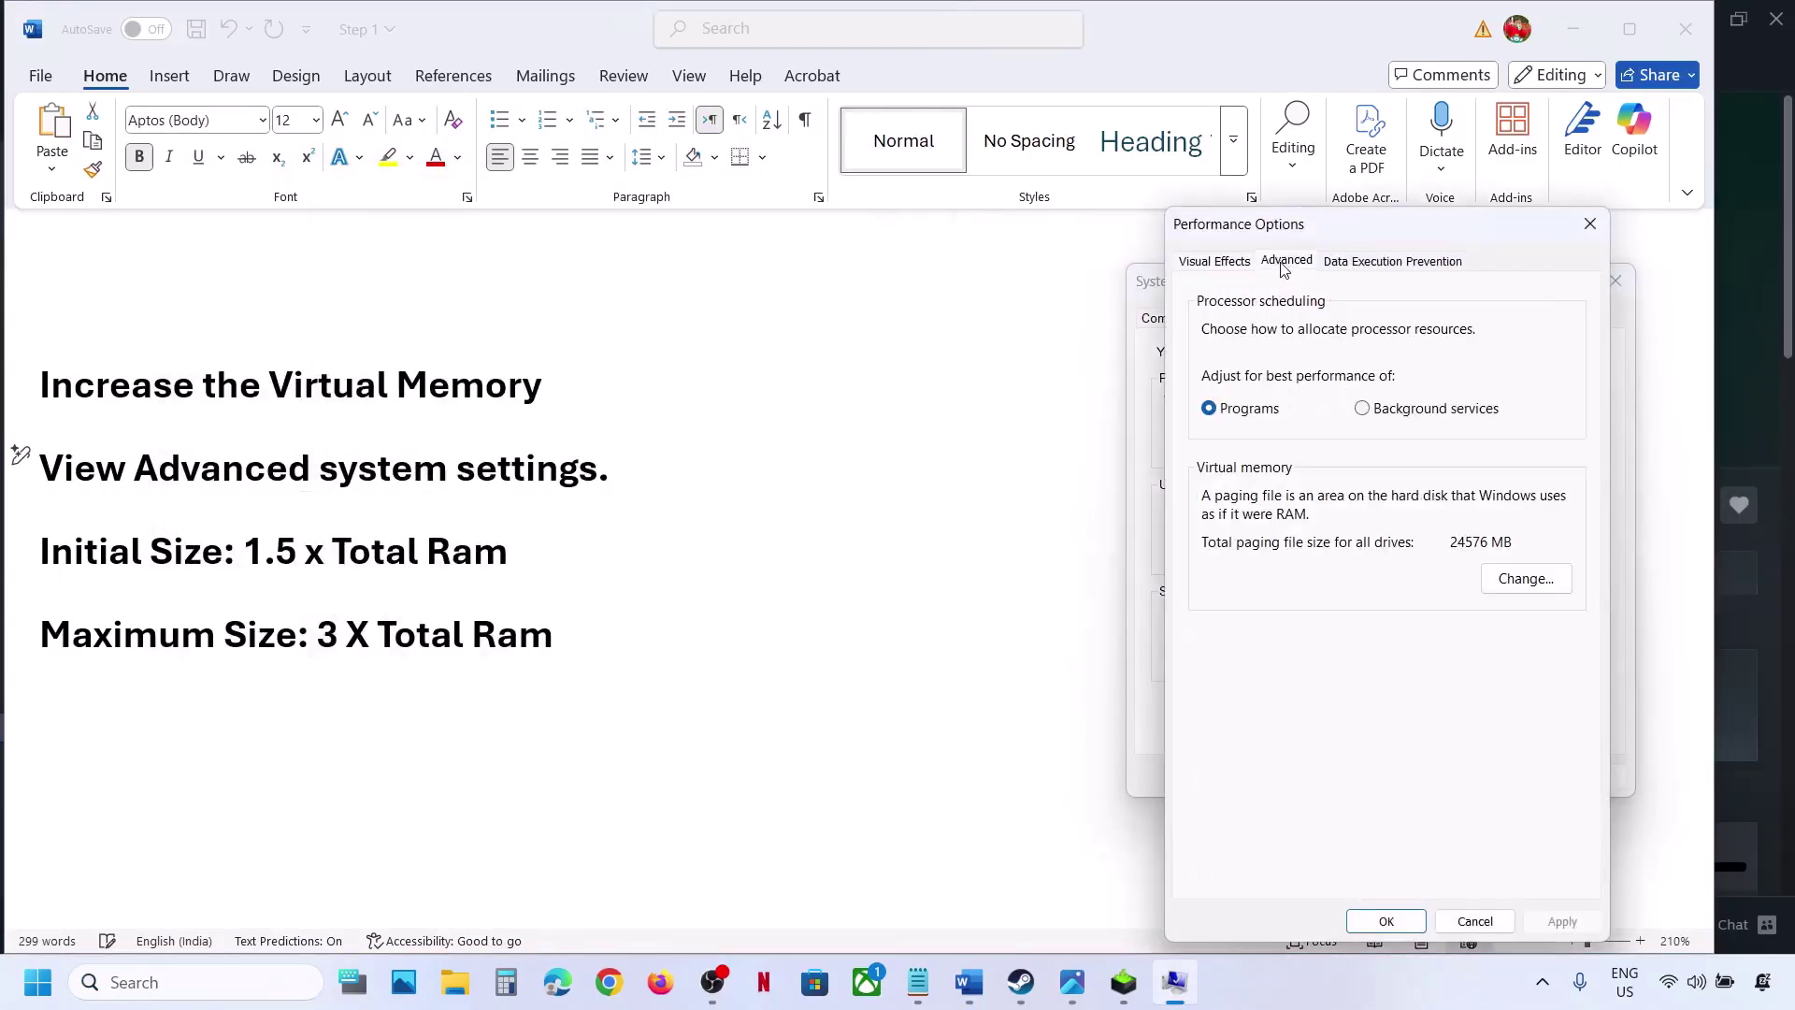
pyautogui.click(1528, 576)
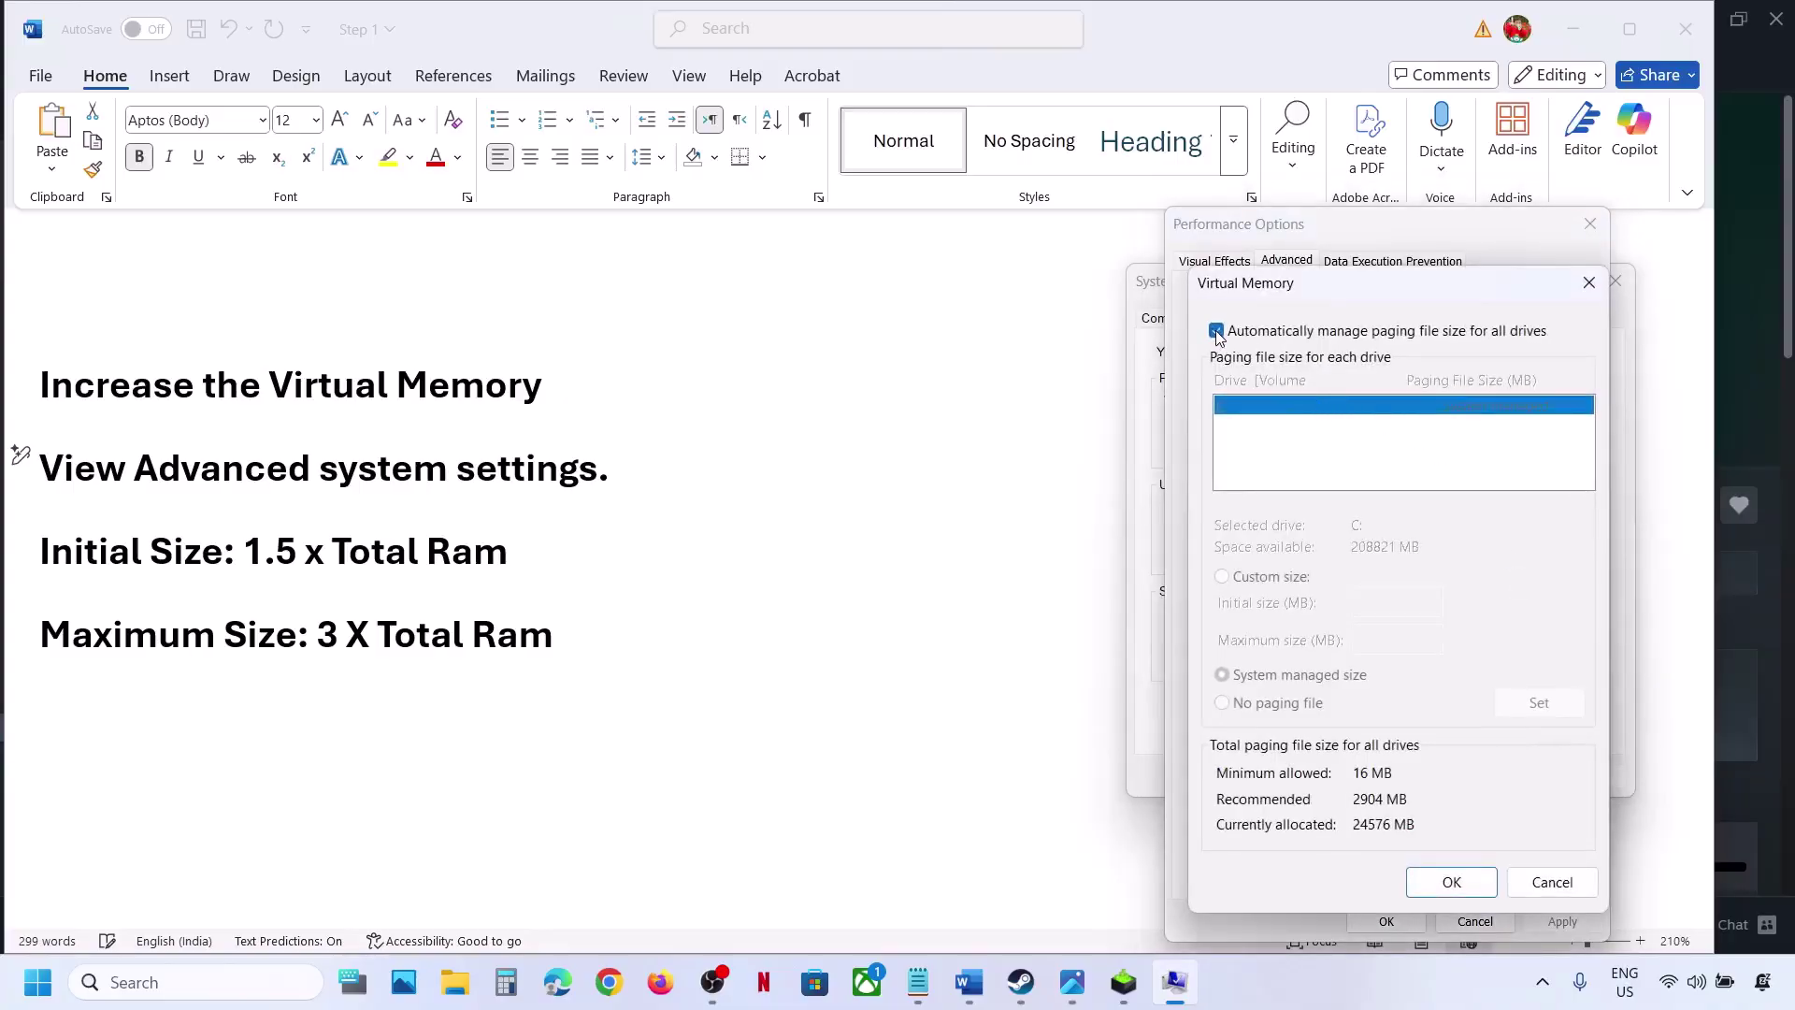
pyautogui.click(1216, 331)
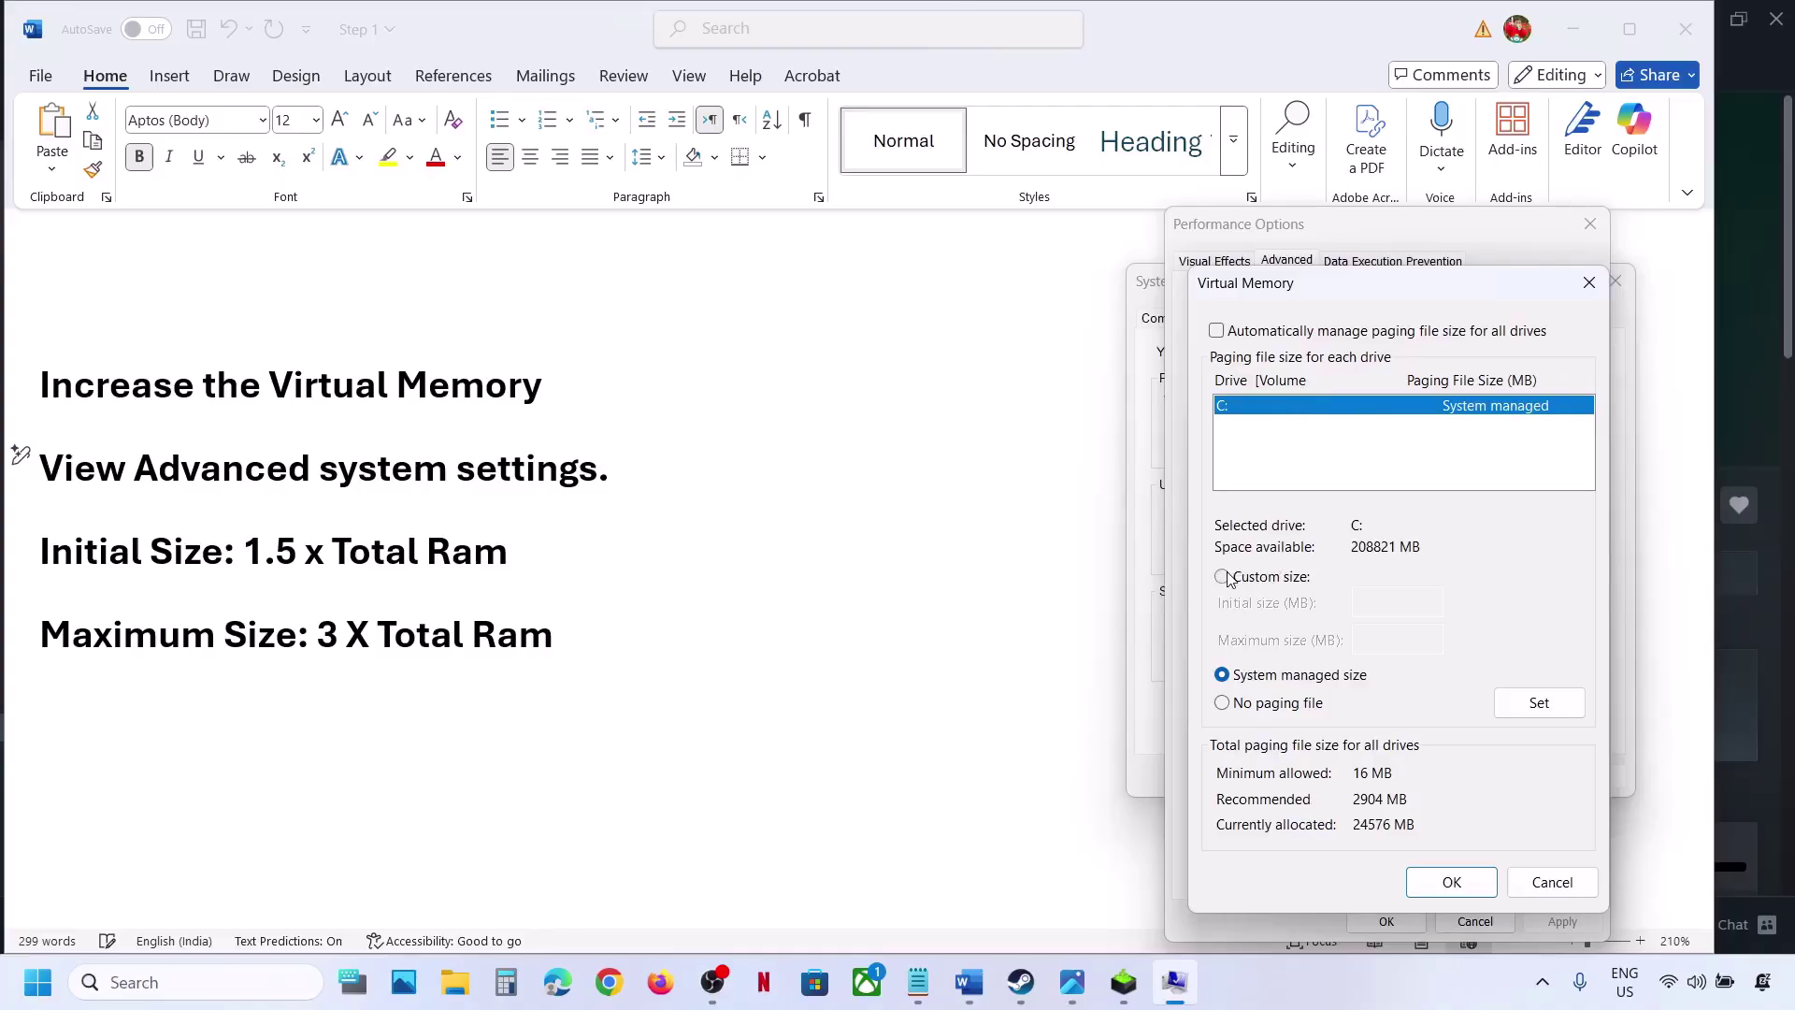
pyautogui.click(1259, 576)
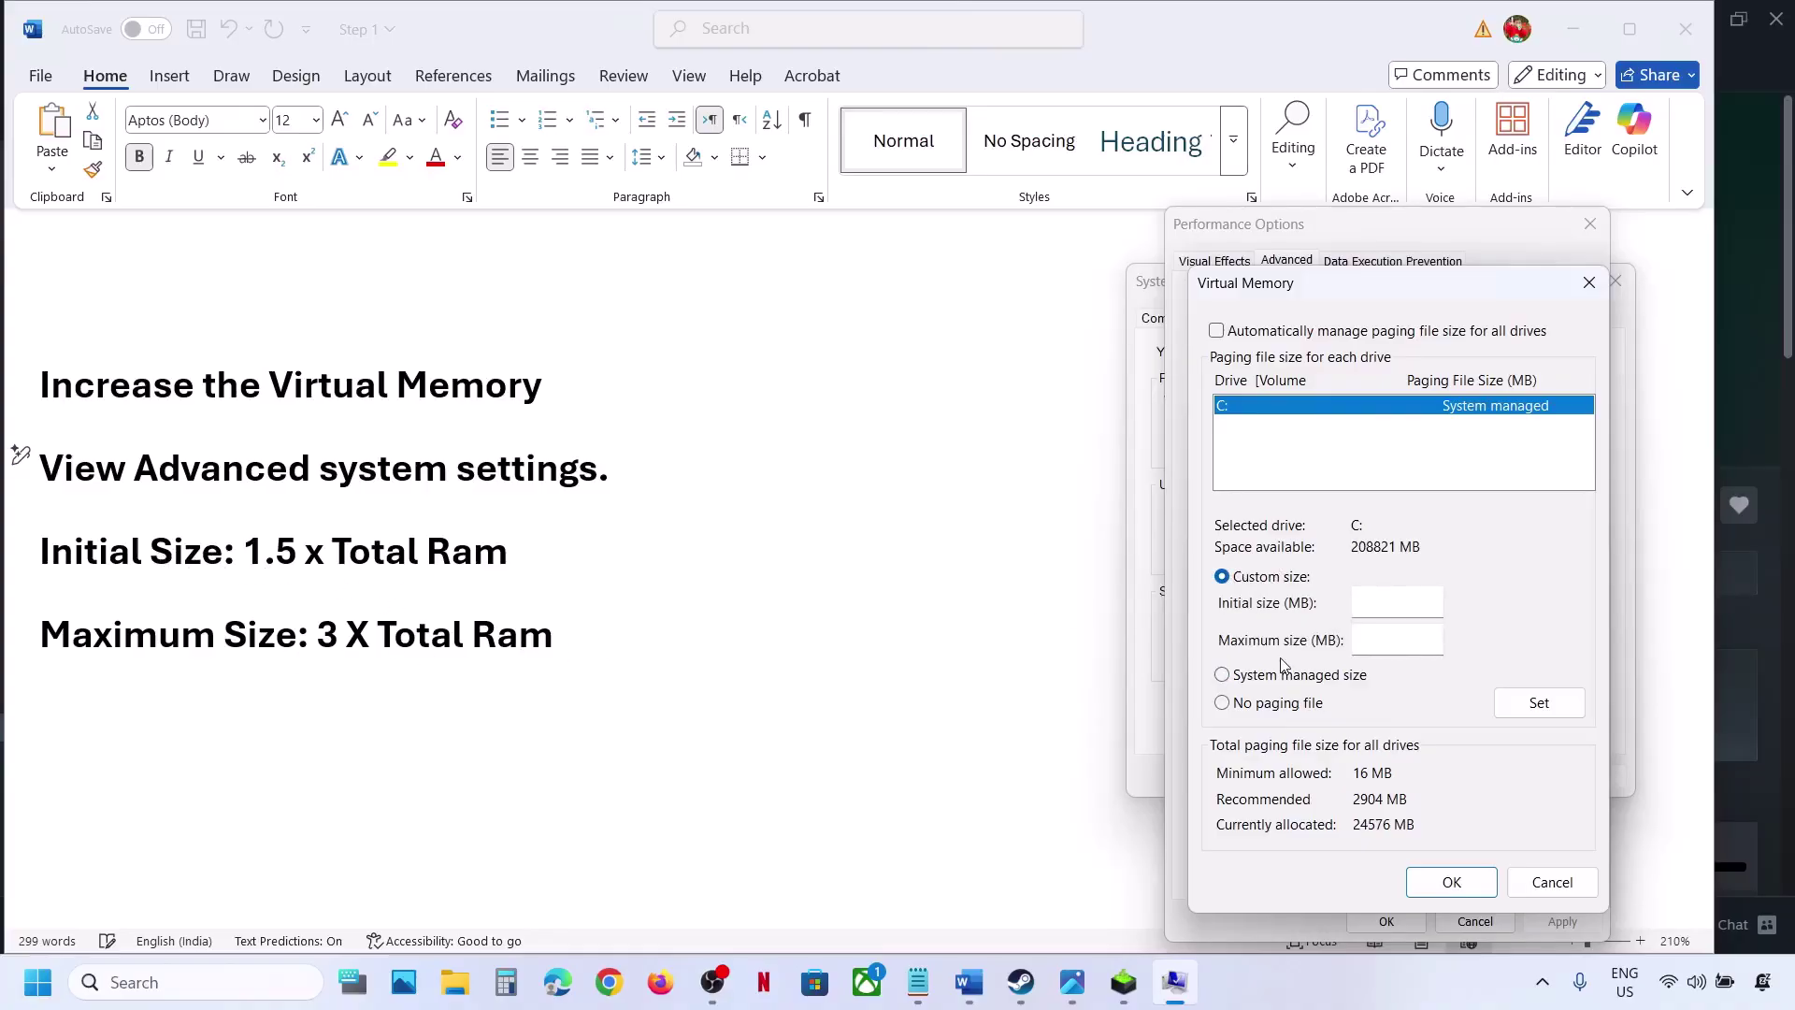
# Step: Check the installed RAM in the device specifications of Windows Settings, and close Settings
pyautogui.press('super+i')
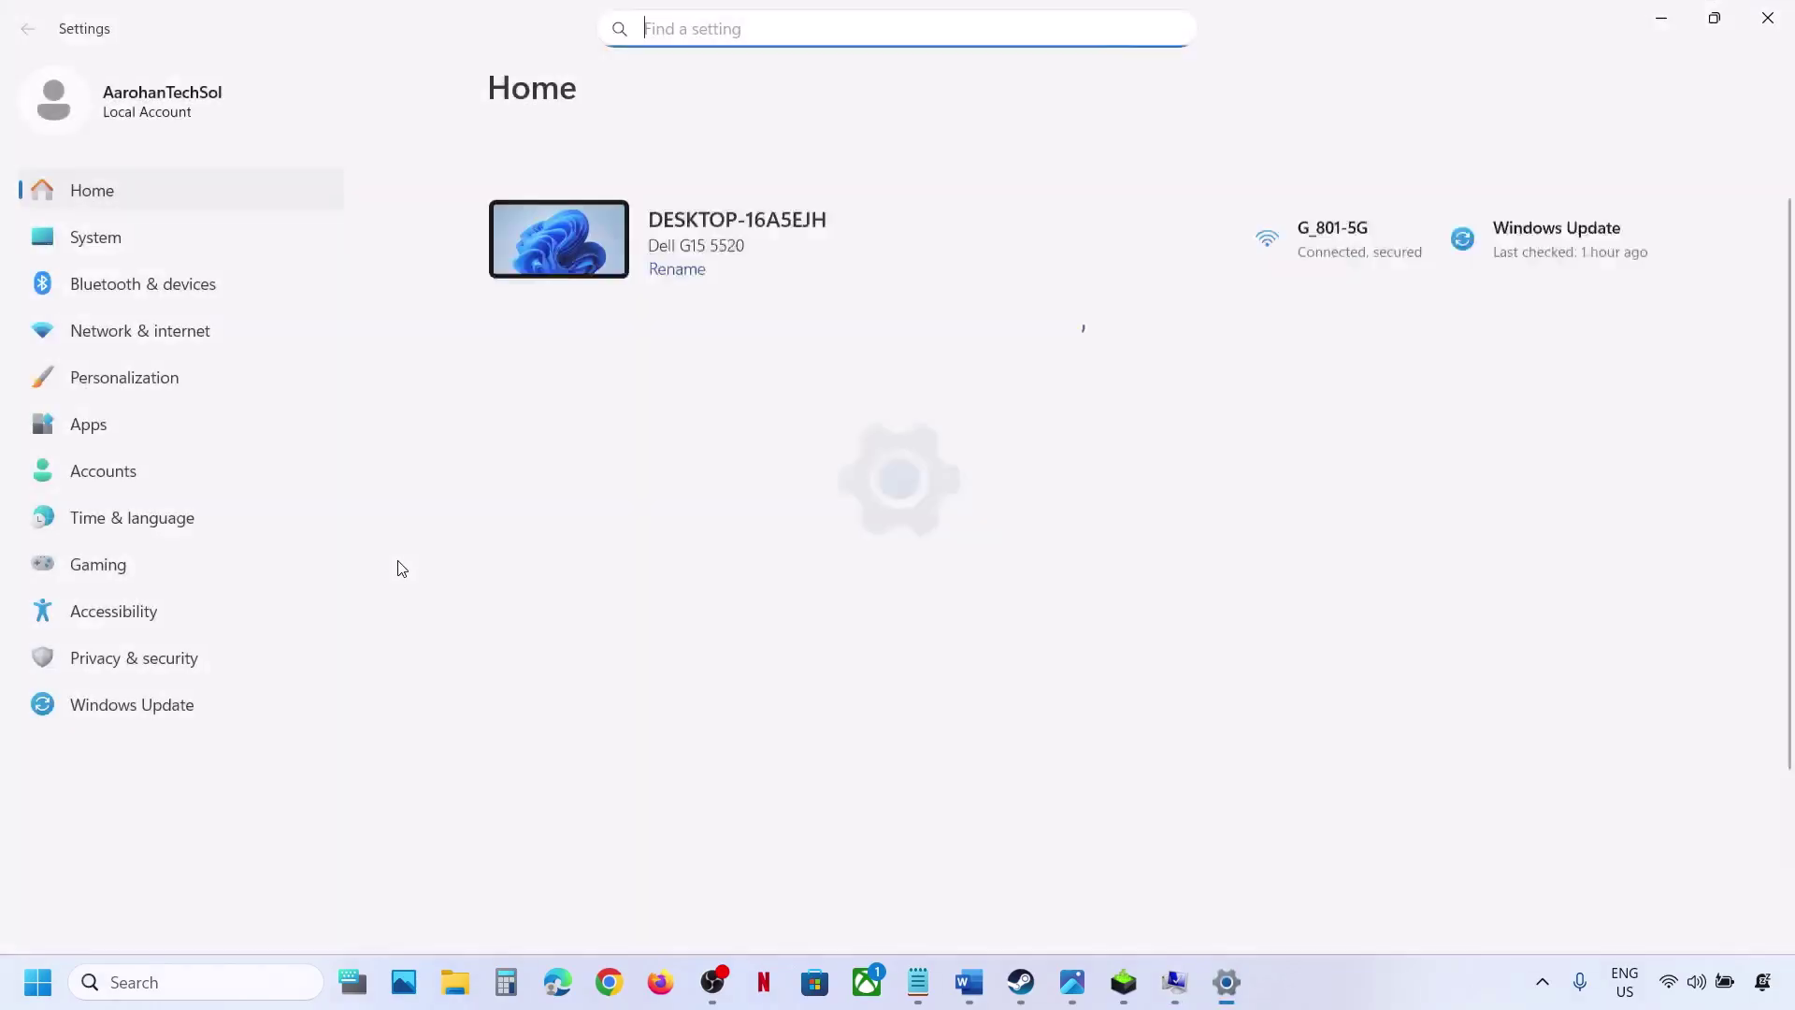
pyautogui.click(96, 236)
pyautogui.scroll(-3, 748, 710)
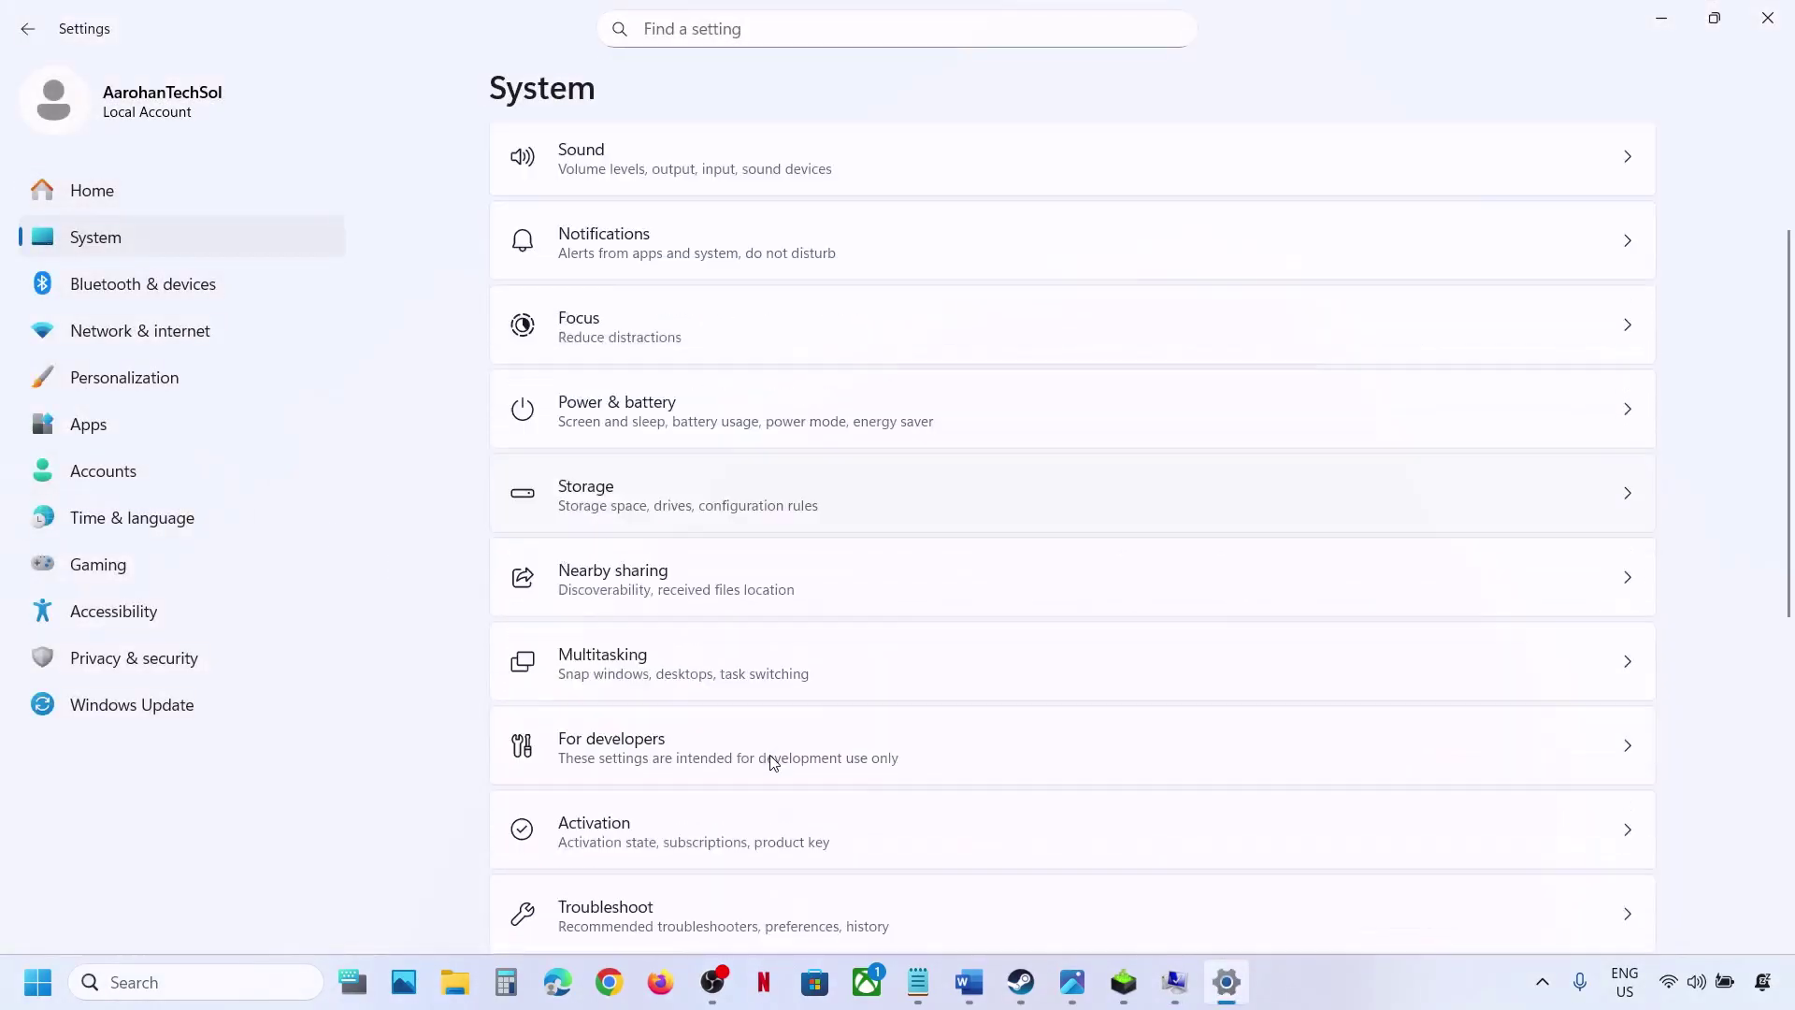
pyautogui.scroll(-10, 696, 870)
pyautogui.scroll(1, 685, 884)
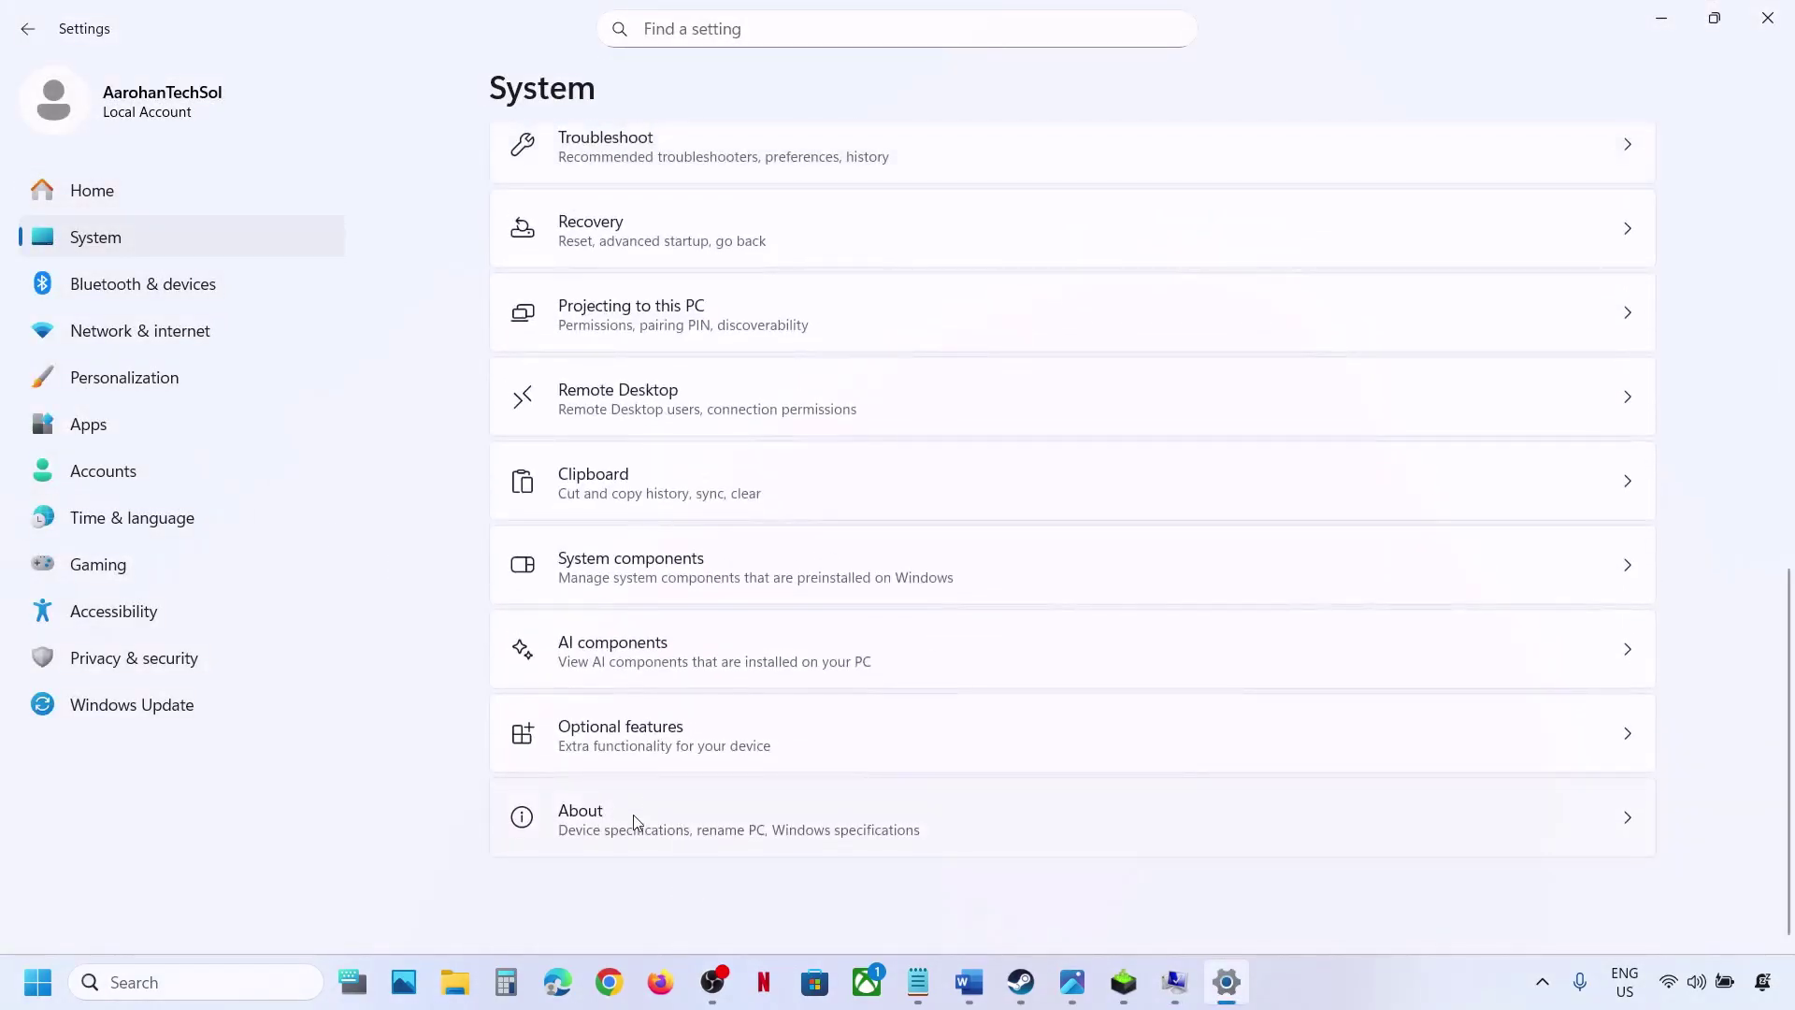
pyautogui.click(633, 821)
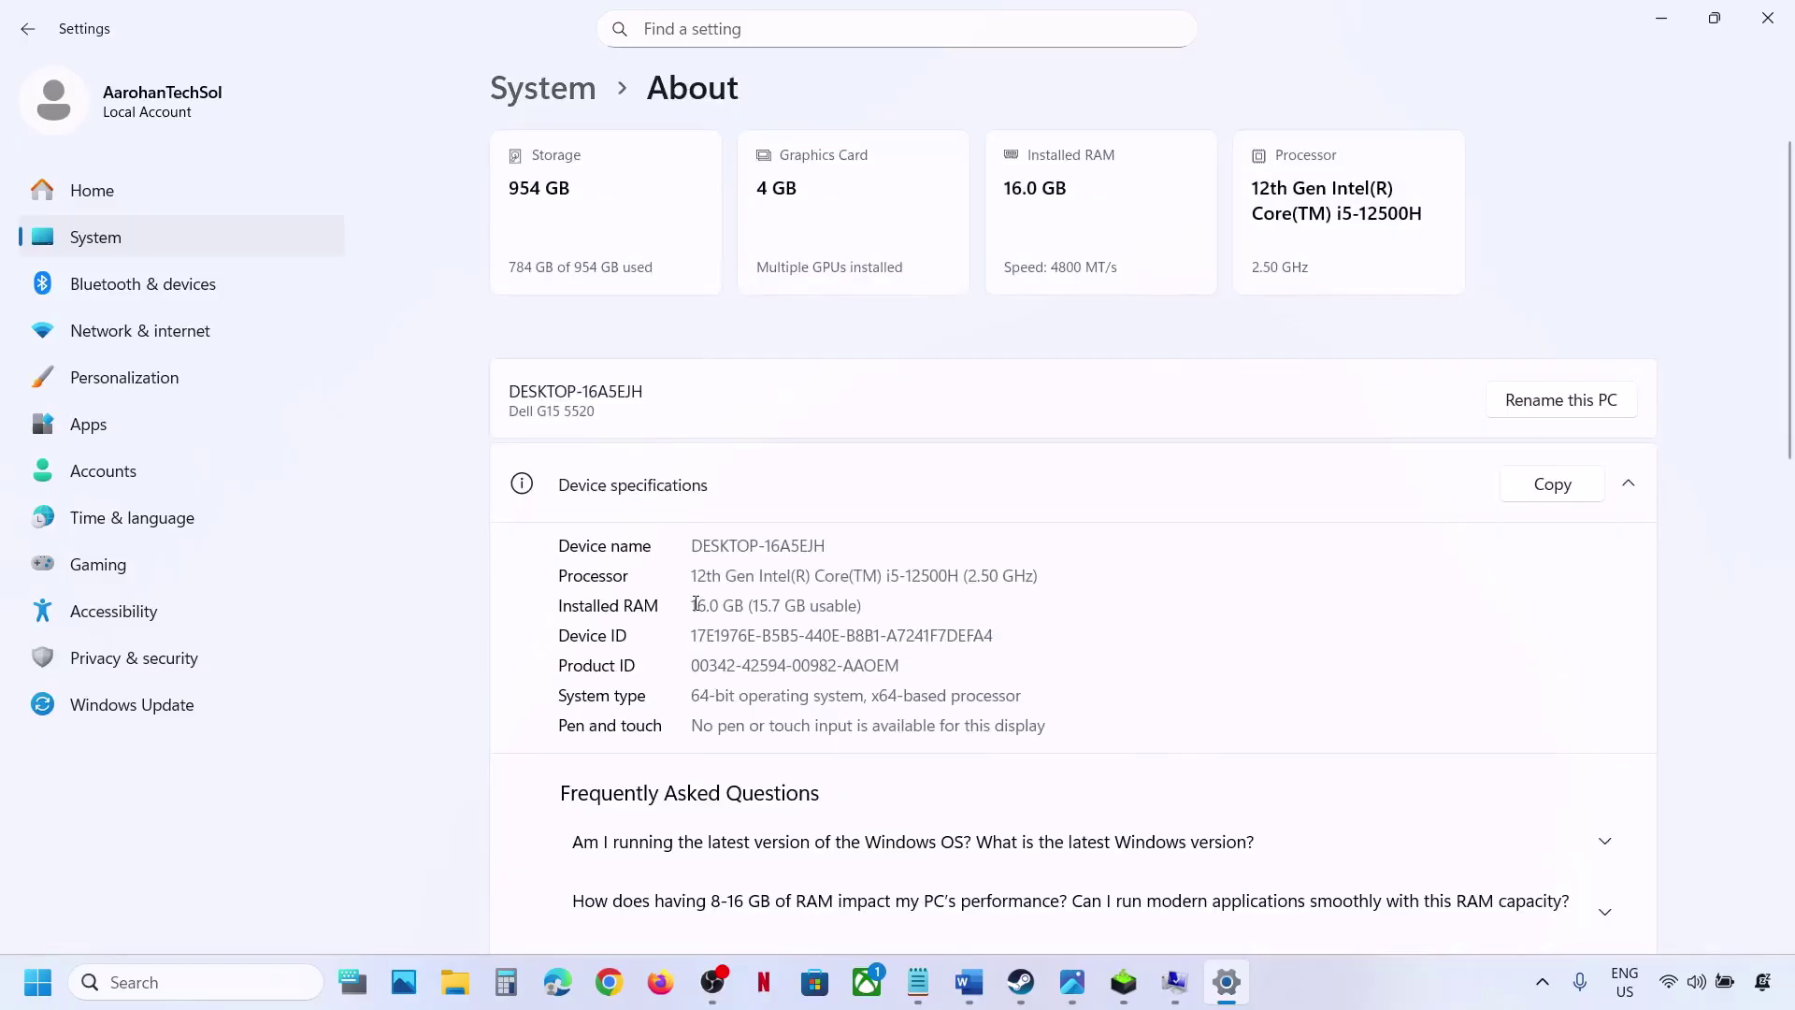
pyautogui.moveTo(695, 603); pyautogui.dragTo(748, 606)
pyautogui.click(1770, 24)
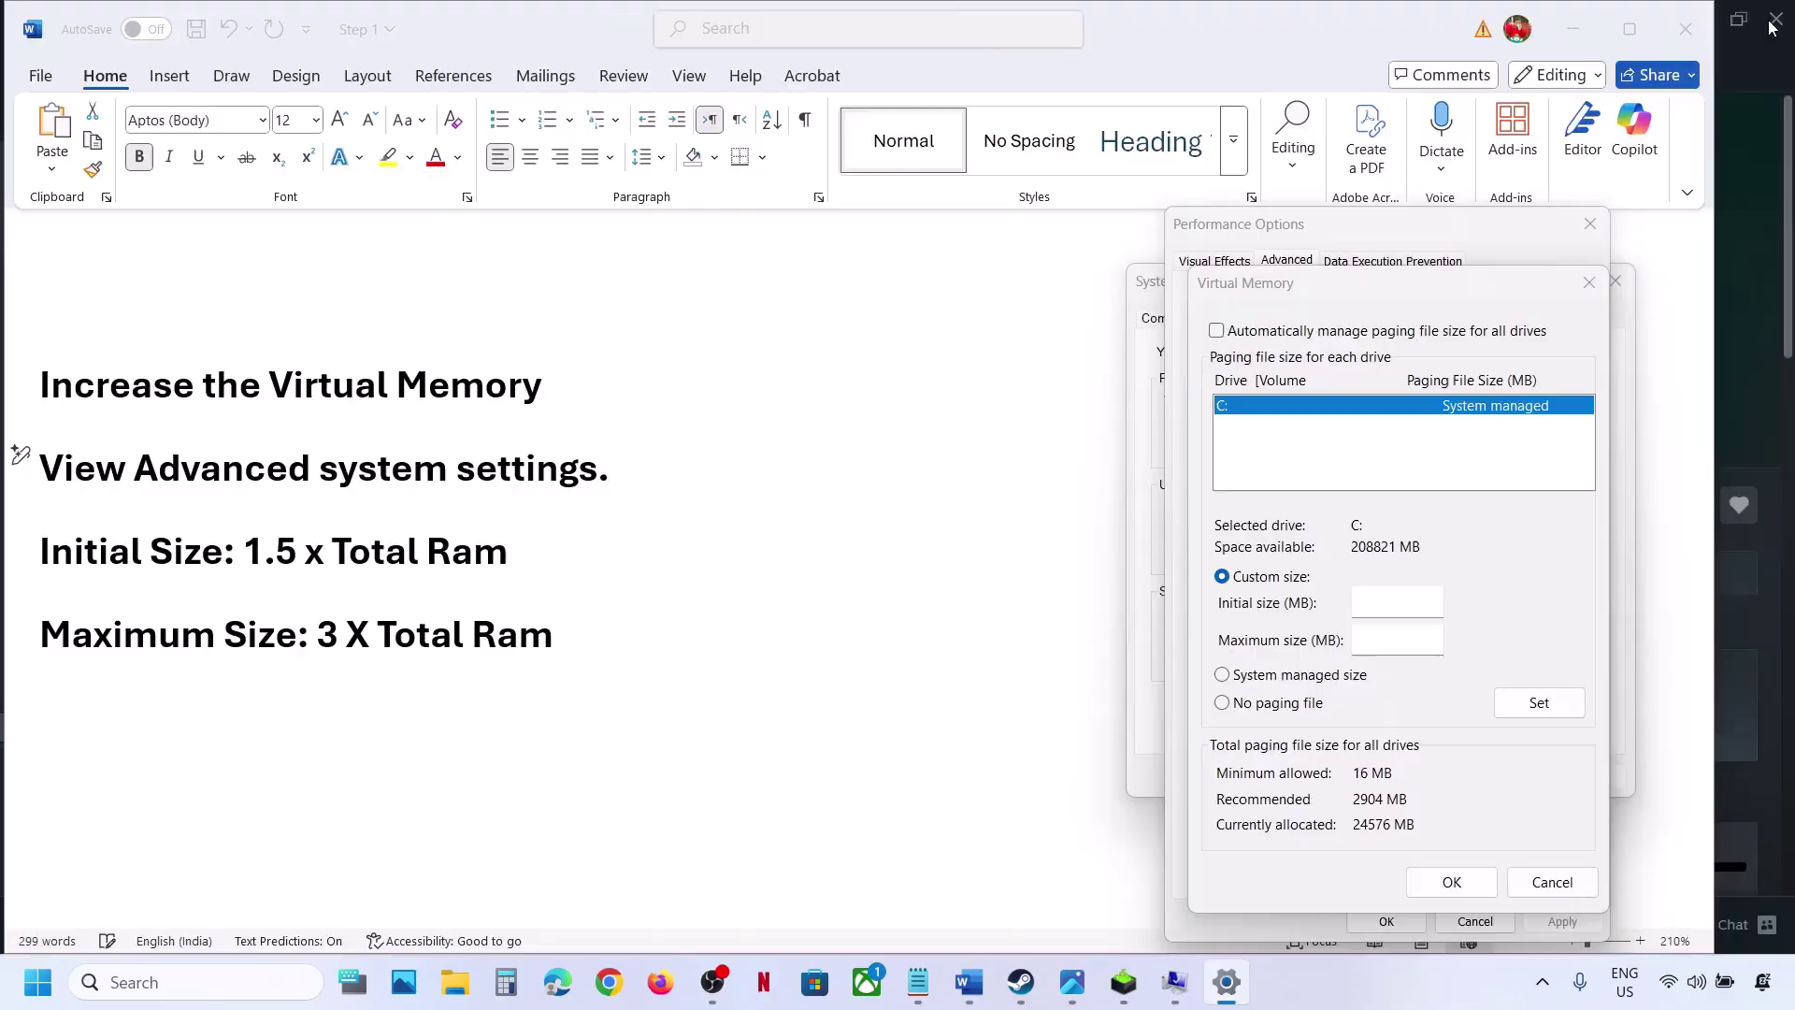
# Step: Calculate 16 × 1024 × 1.5 in Calculator and set the paging file's initial size to 24576 MB
pyautogui.click(506, 981)
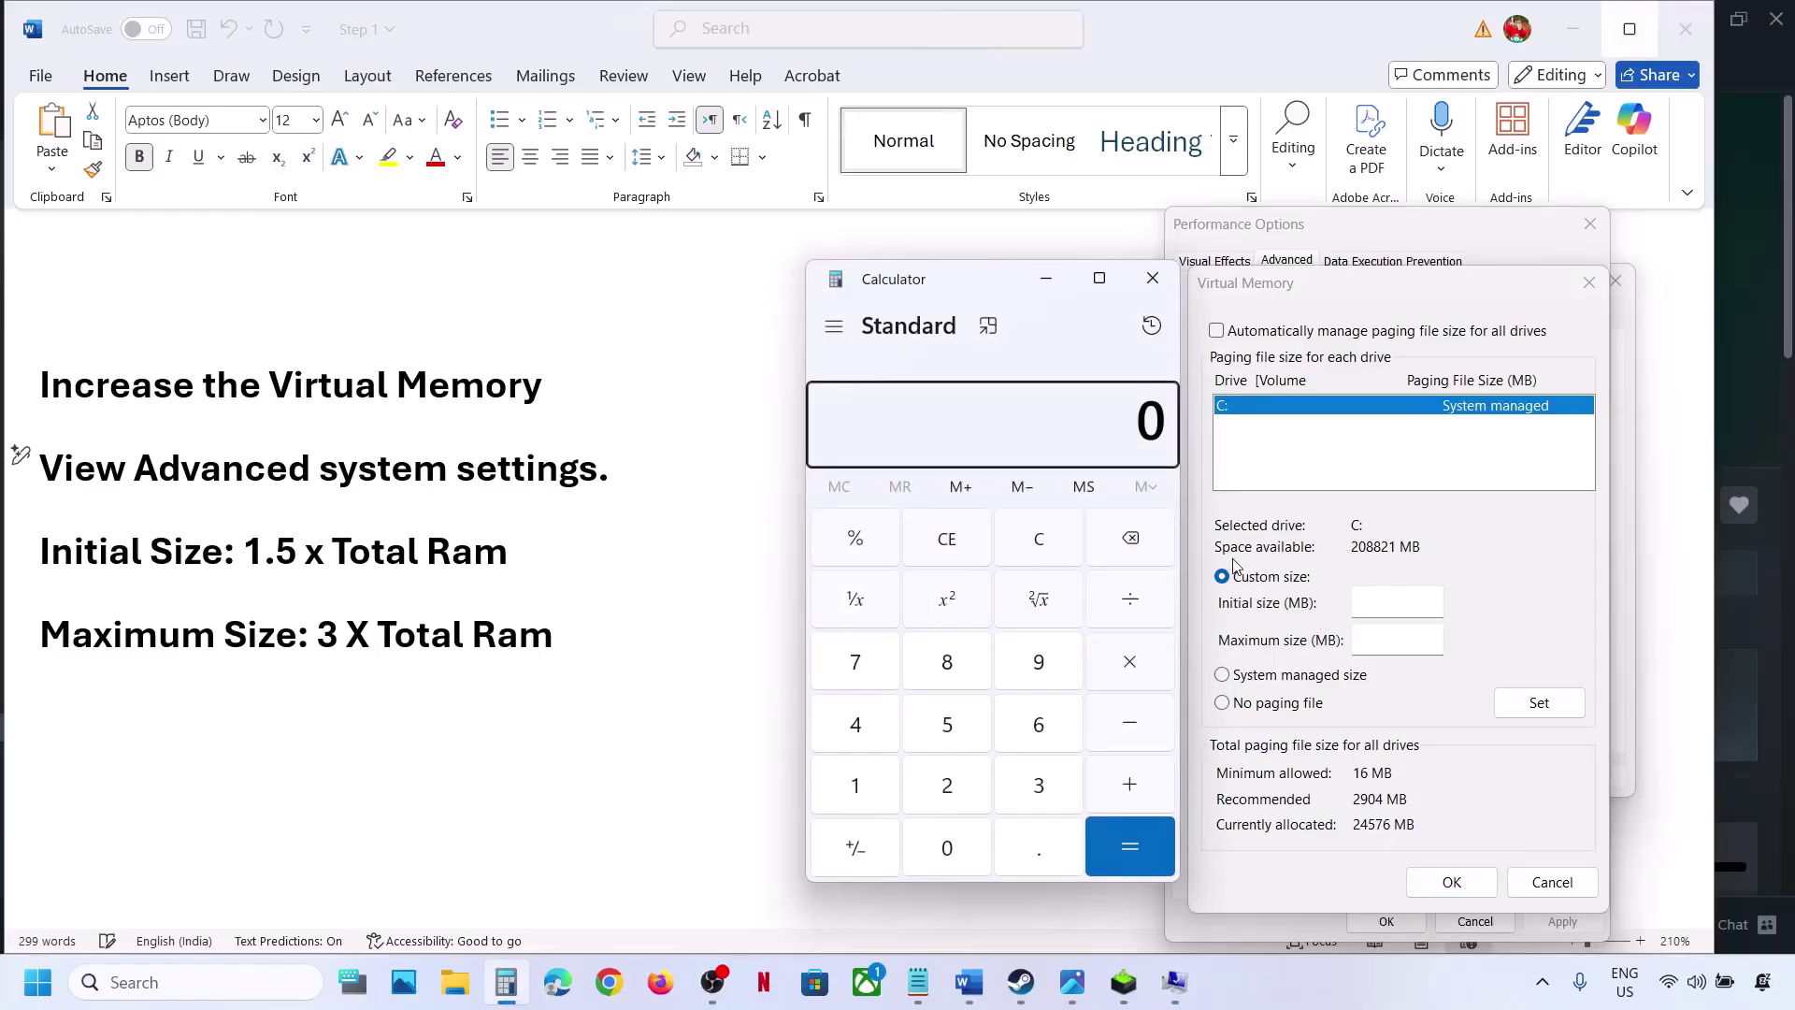
pyautogui.click(1044, 541)
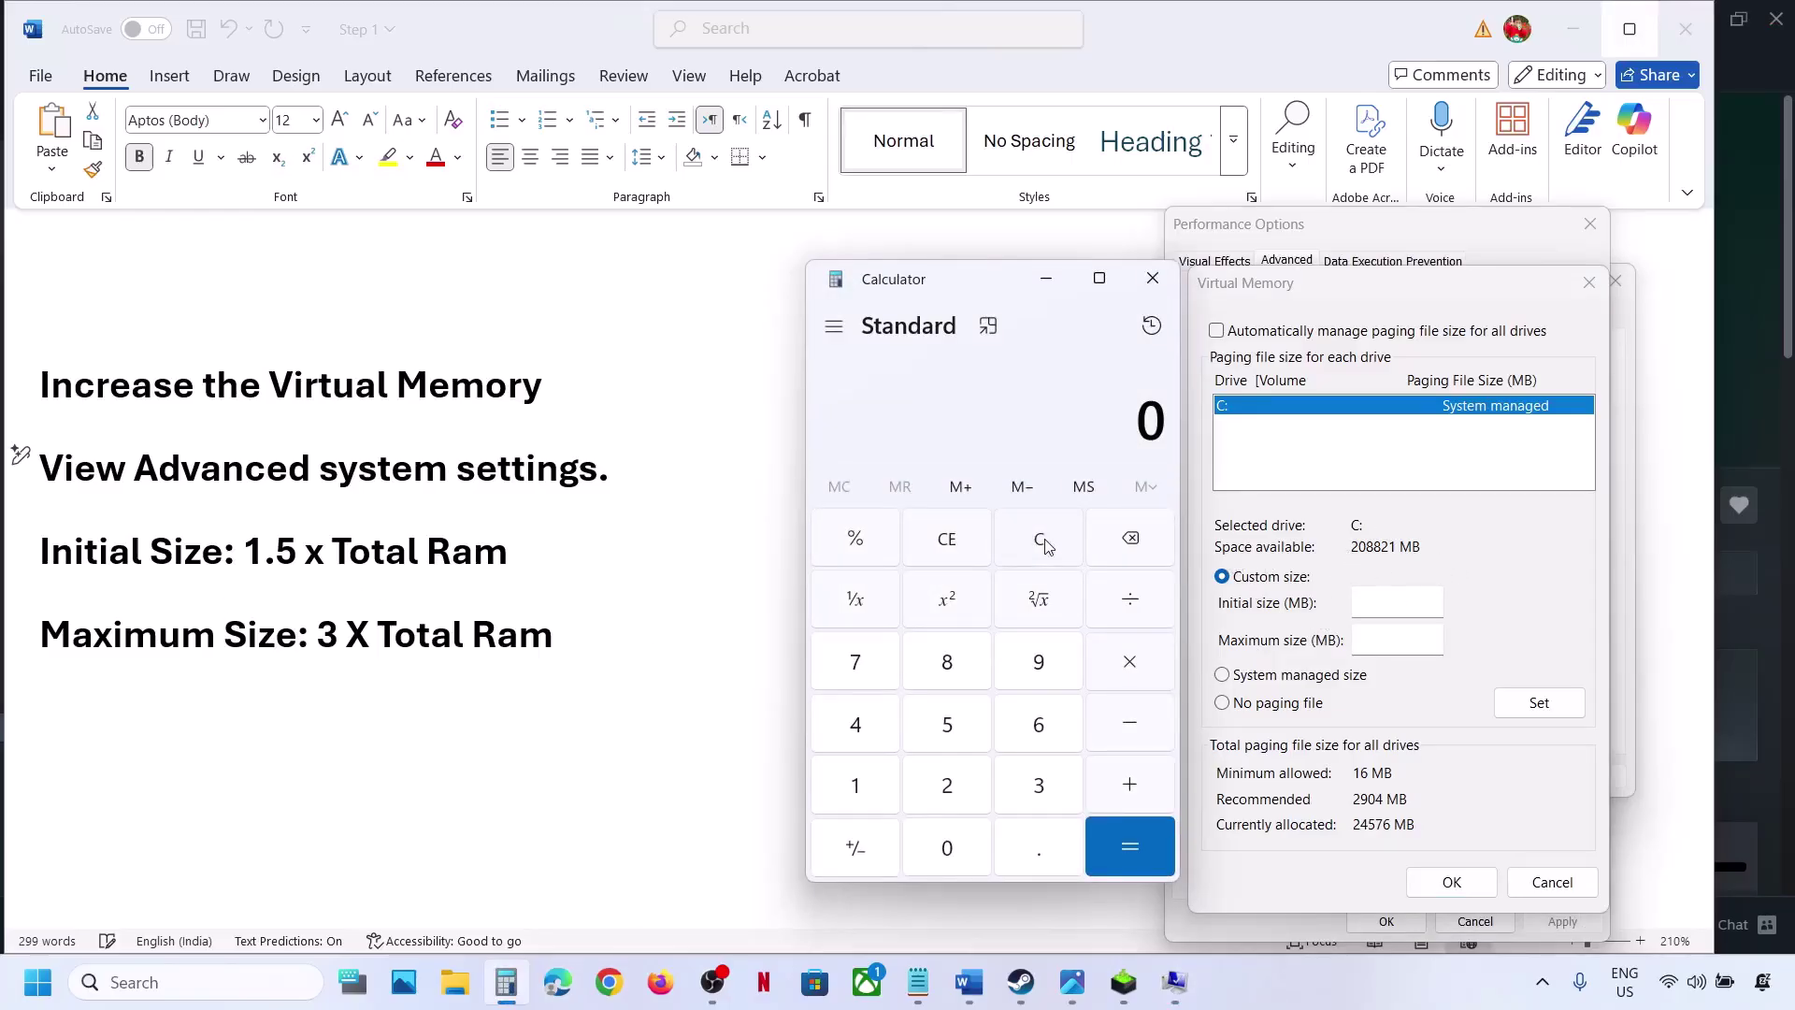
pyautogui.write('16')
pyautogui.write('*1024')
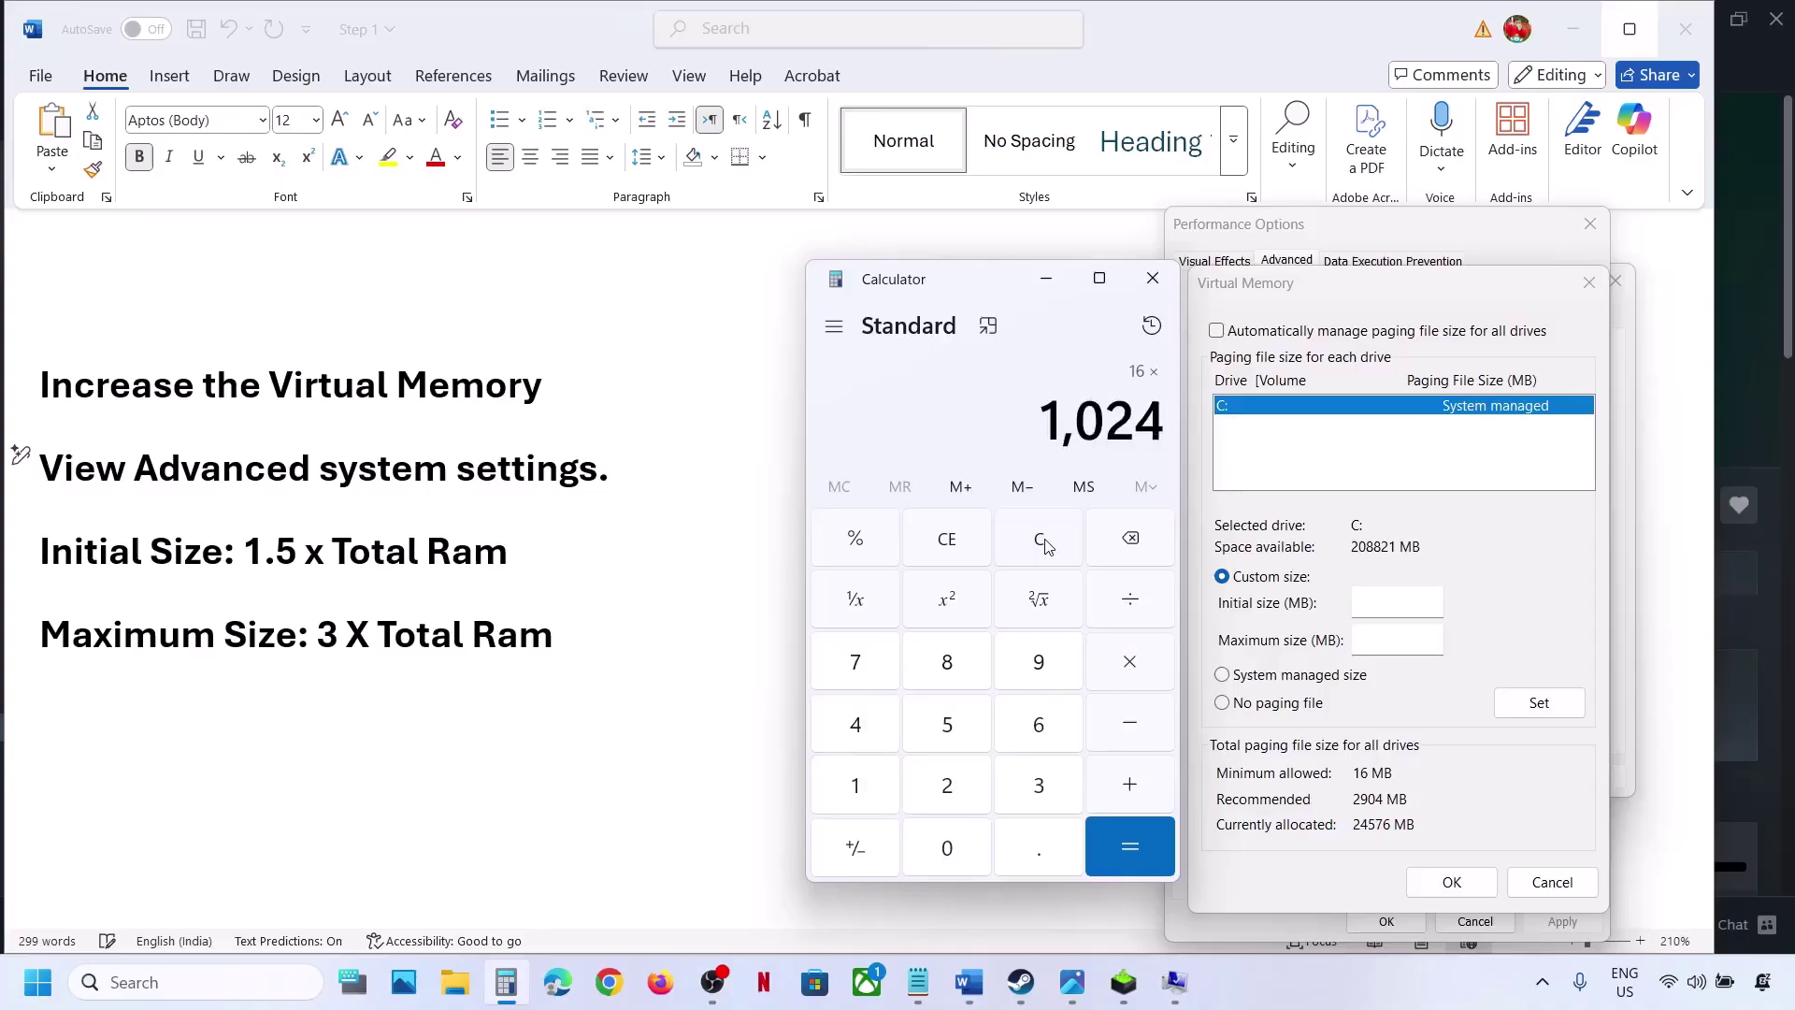
pyautogui.press('Return')
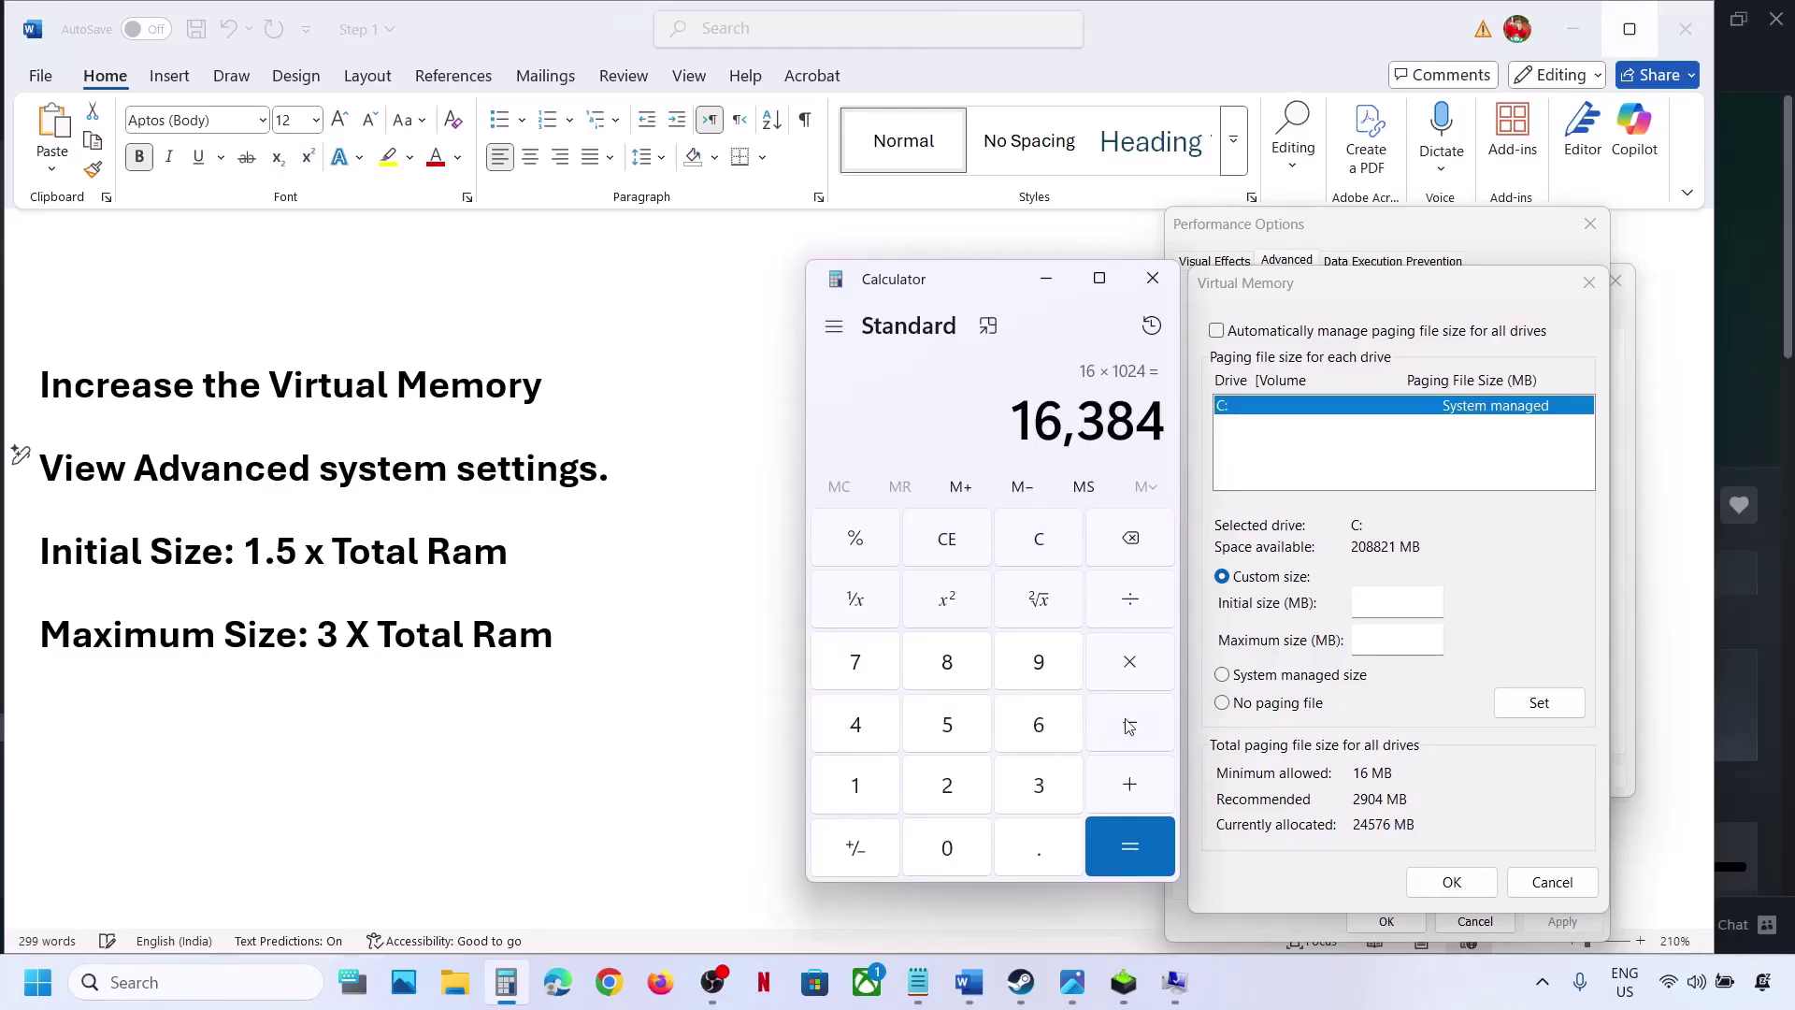
pyautogui.click(1130, 661)
pyautogui.write('1.5')
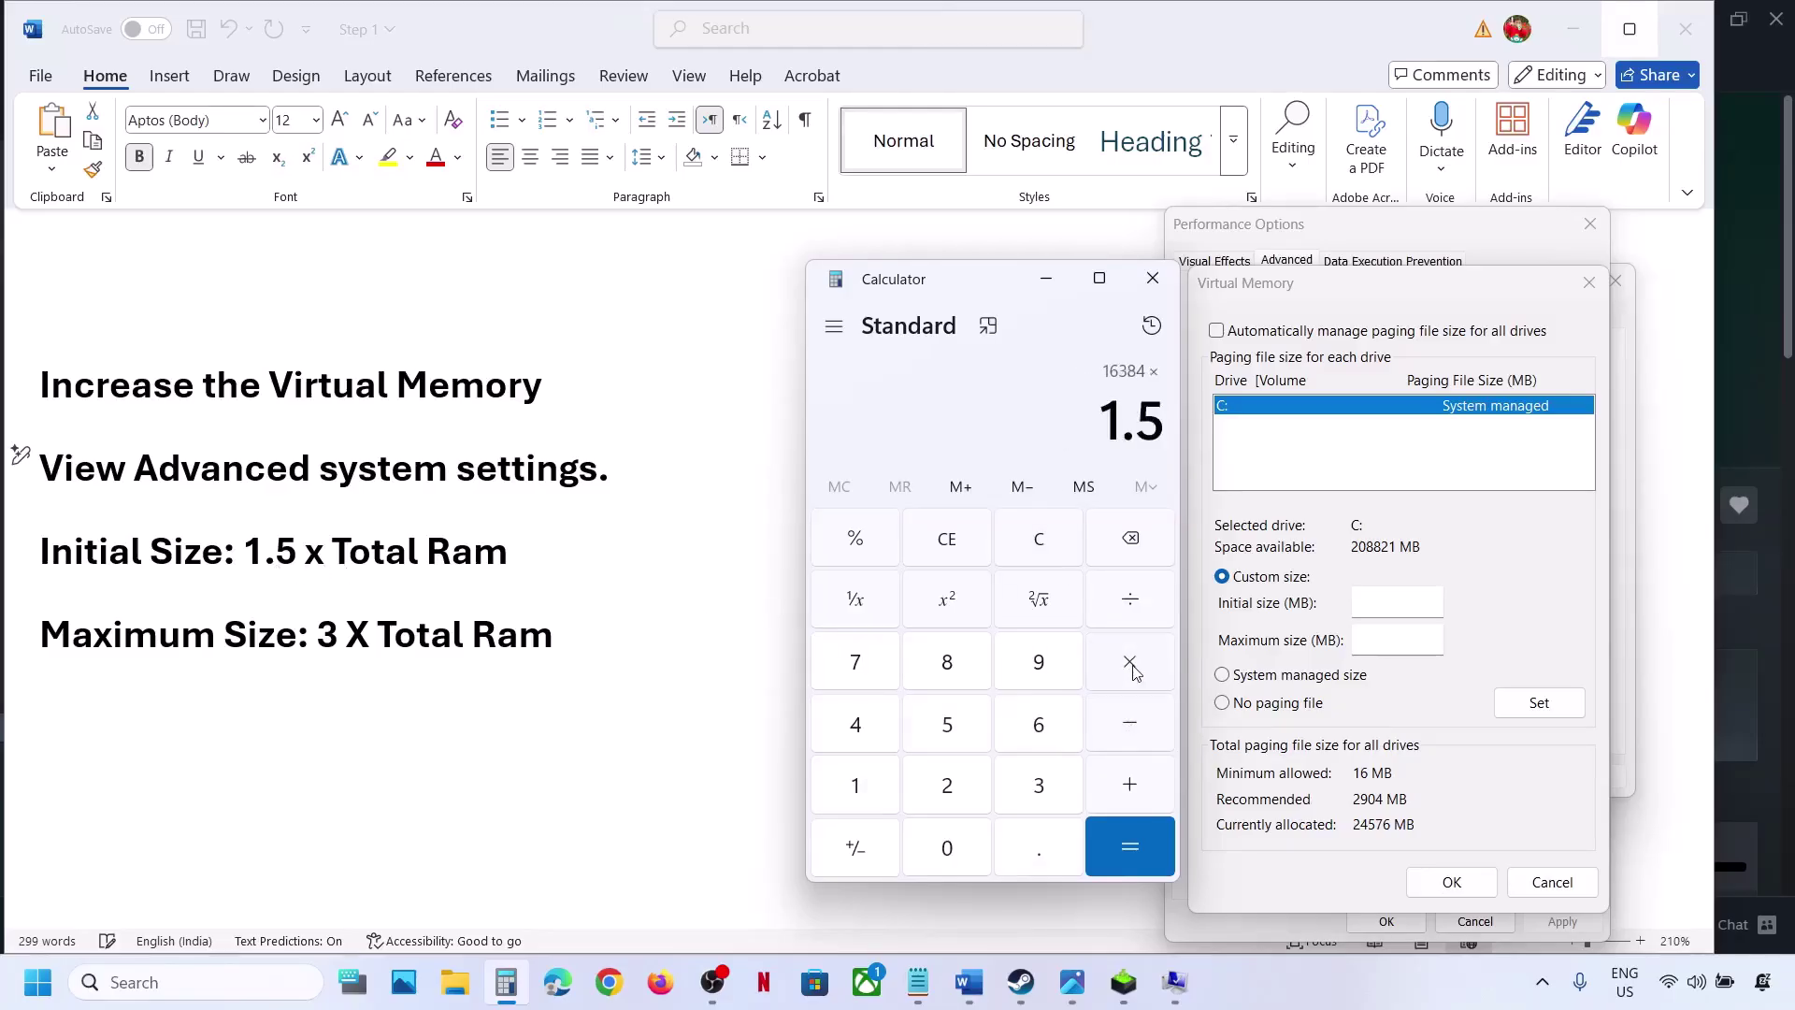
pyautogui.press('Return')
pyautogui.click(1403, 605)
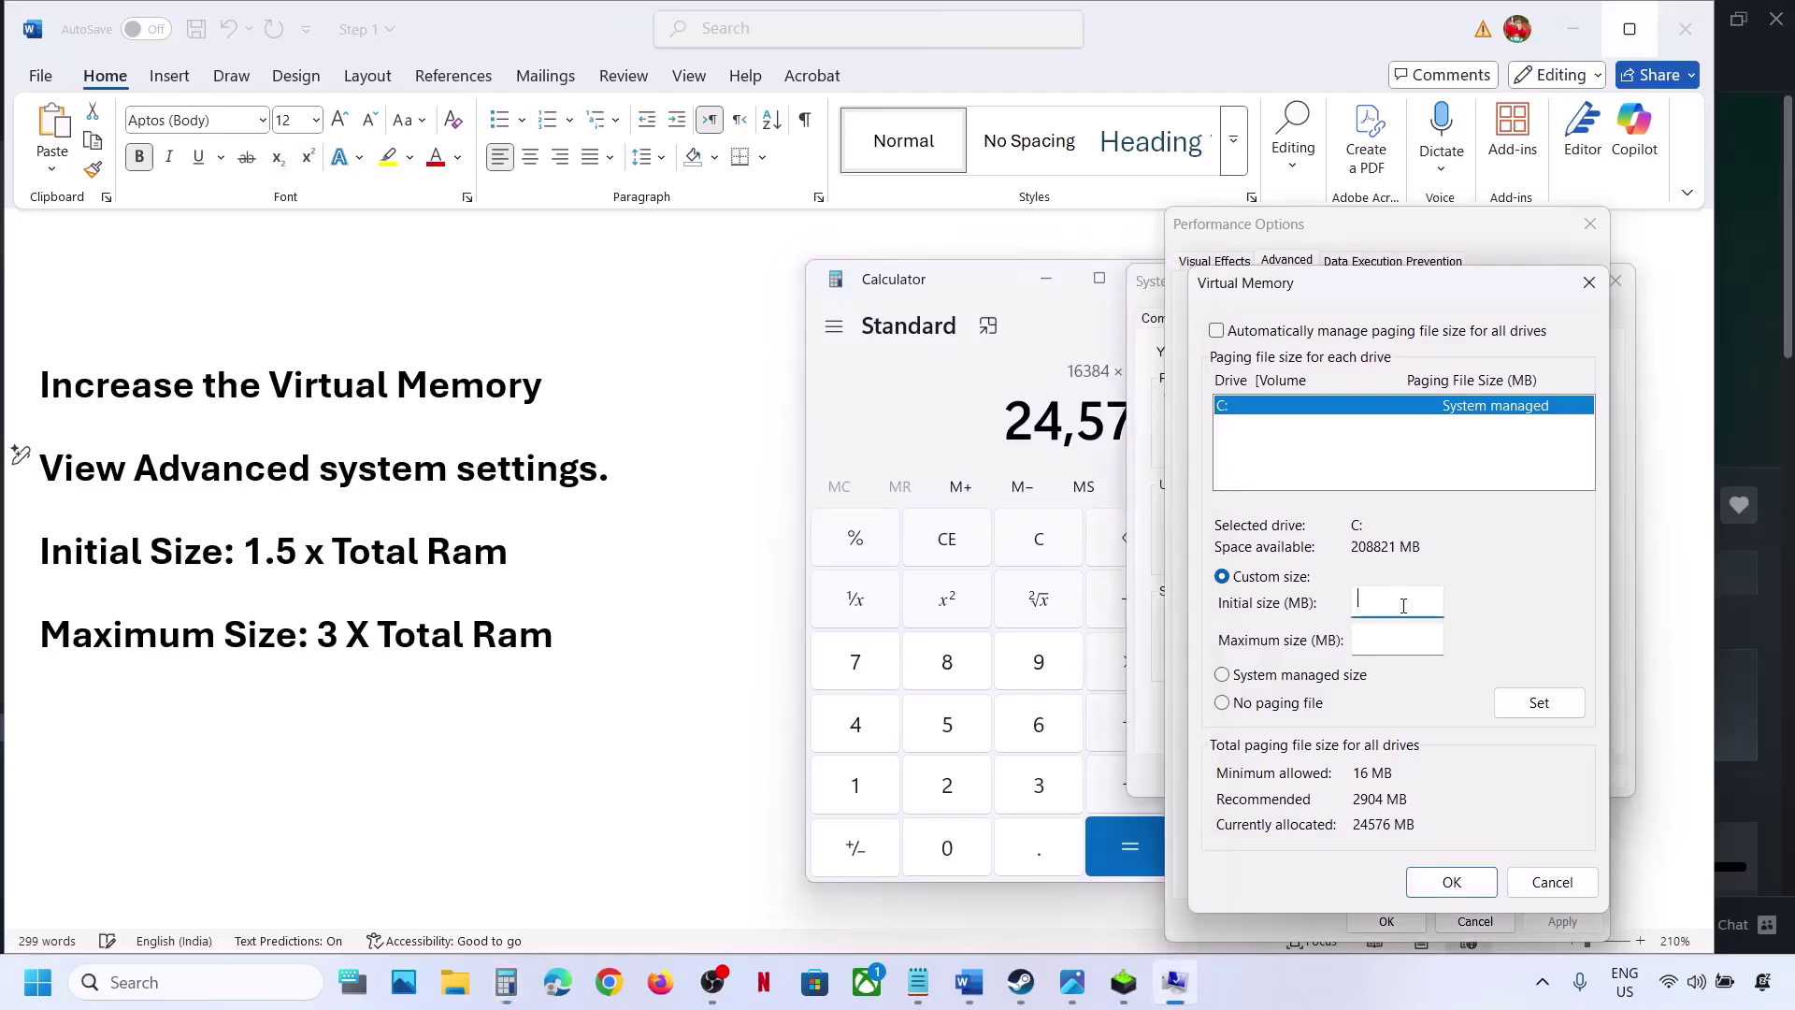
pyautogui.write('24576')
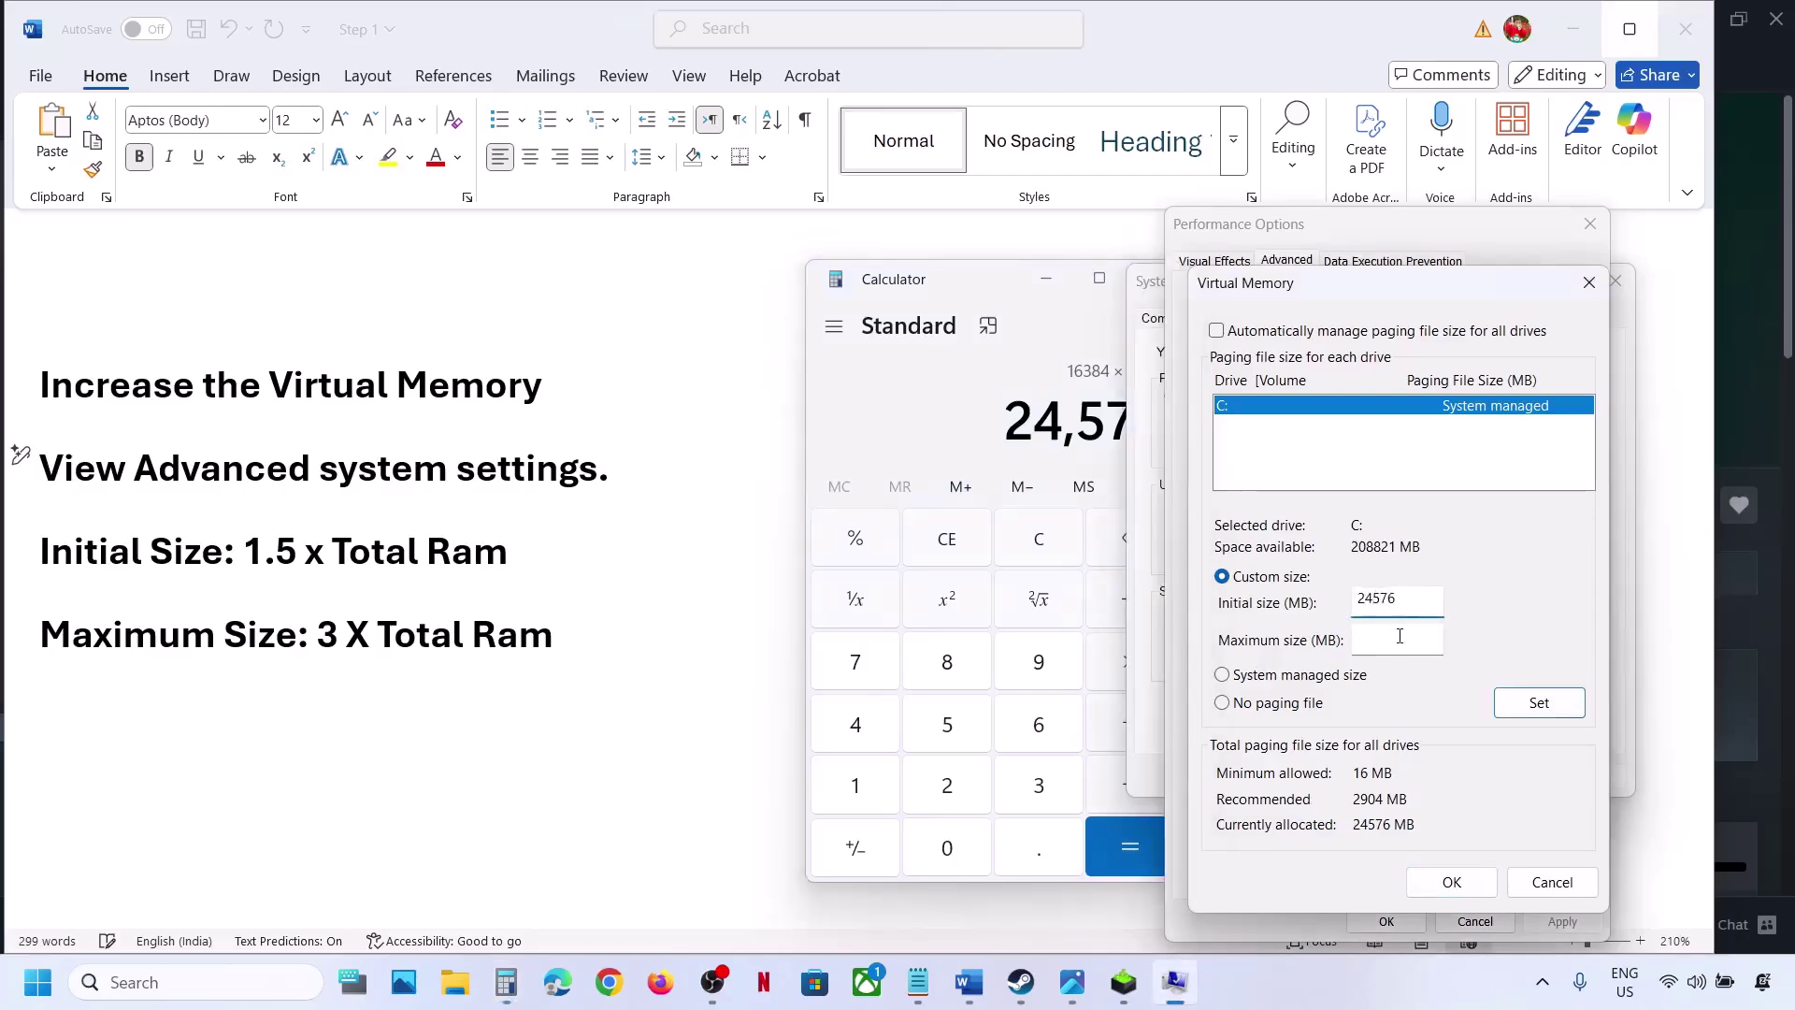
# Step: Calculate 16 × 1024 × 3 in Calculator and set the paging file's maximum size to 49152 MB
pyautogui.click(1399, 635)
pyautogui.click(1039, 541)
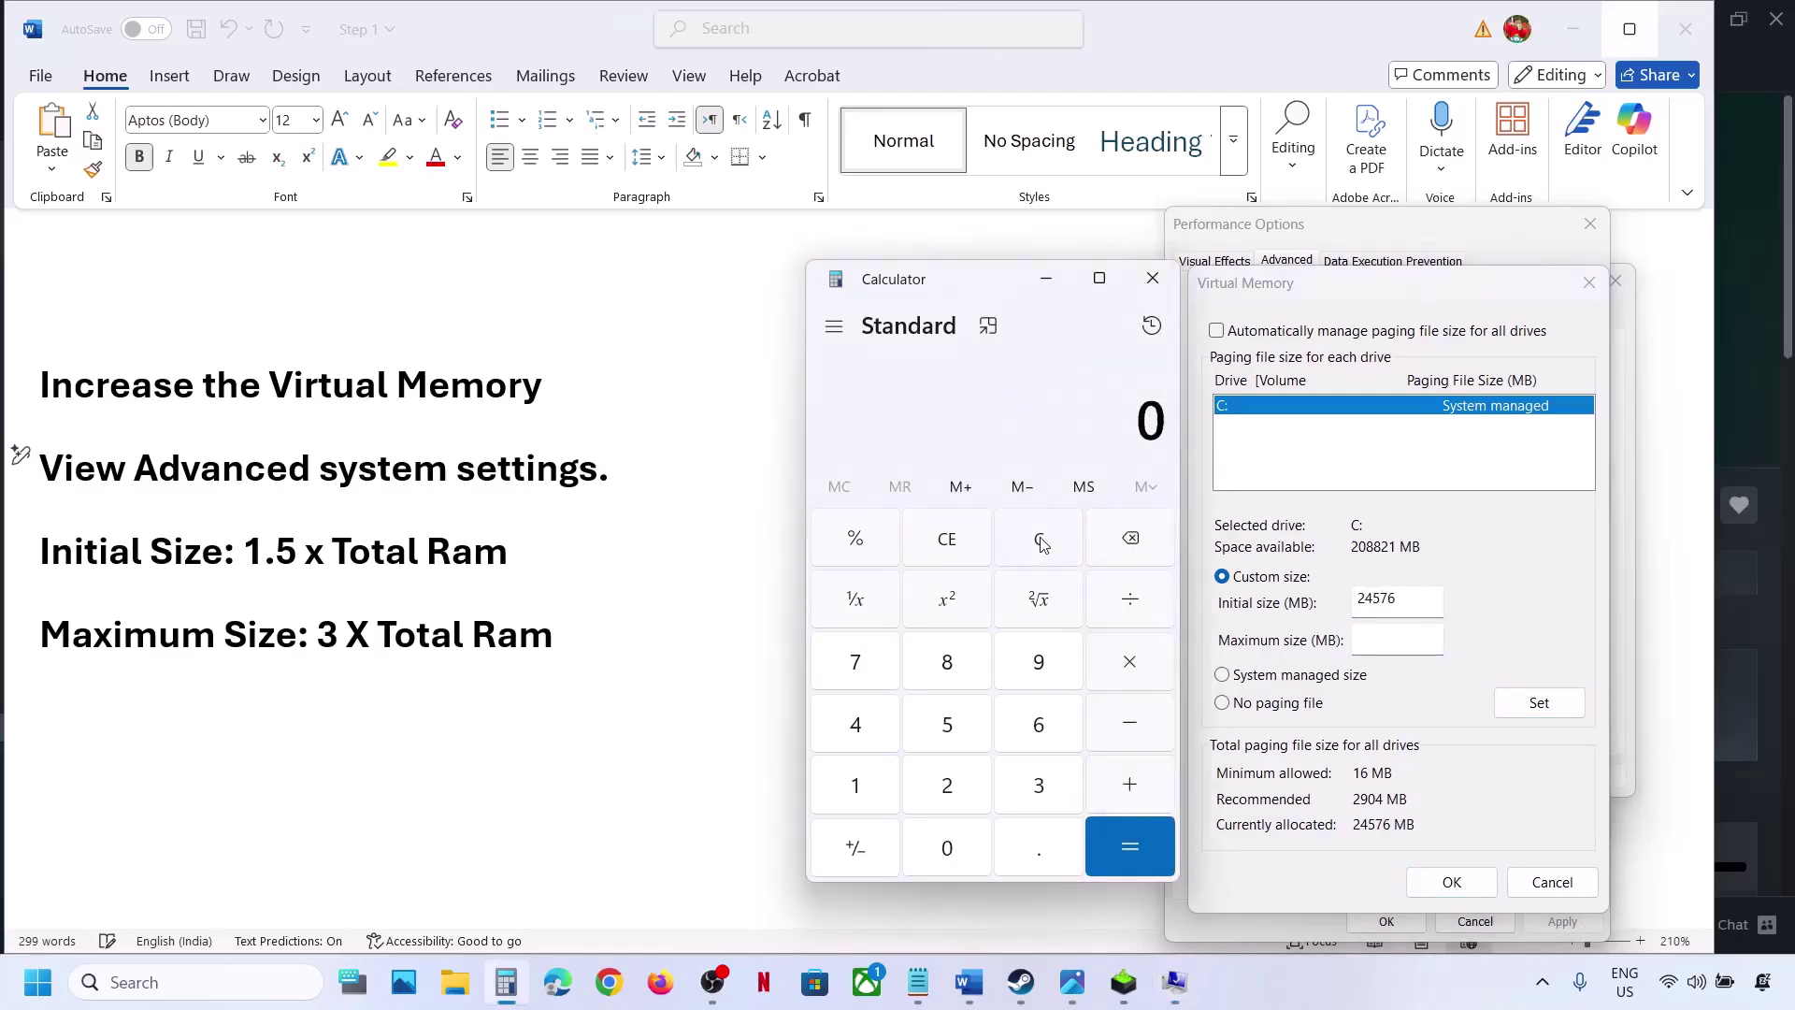
pyautogui.write('16 × 1024')
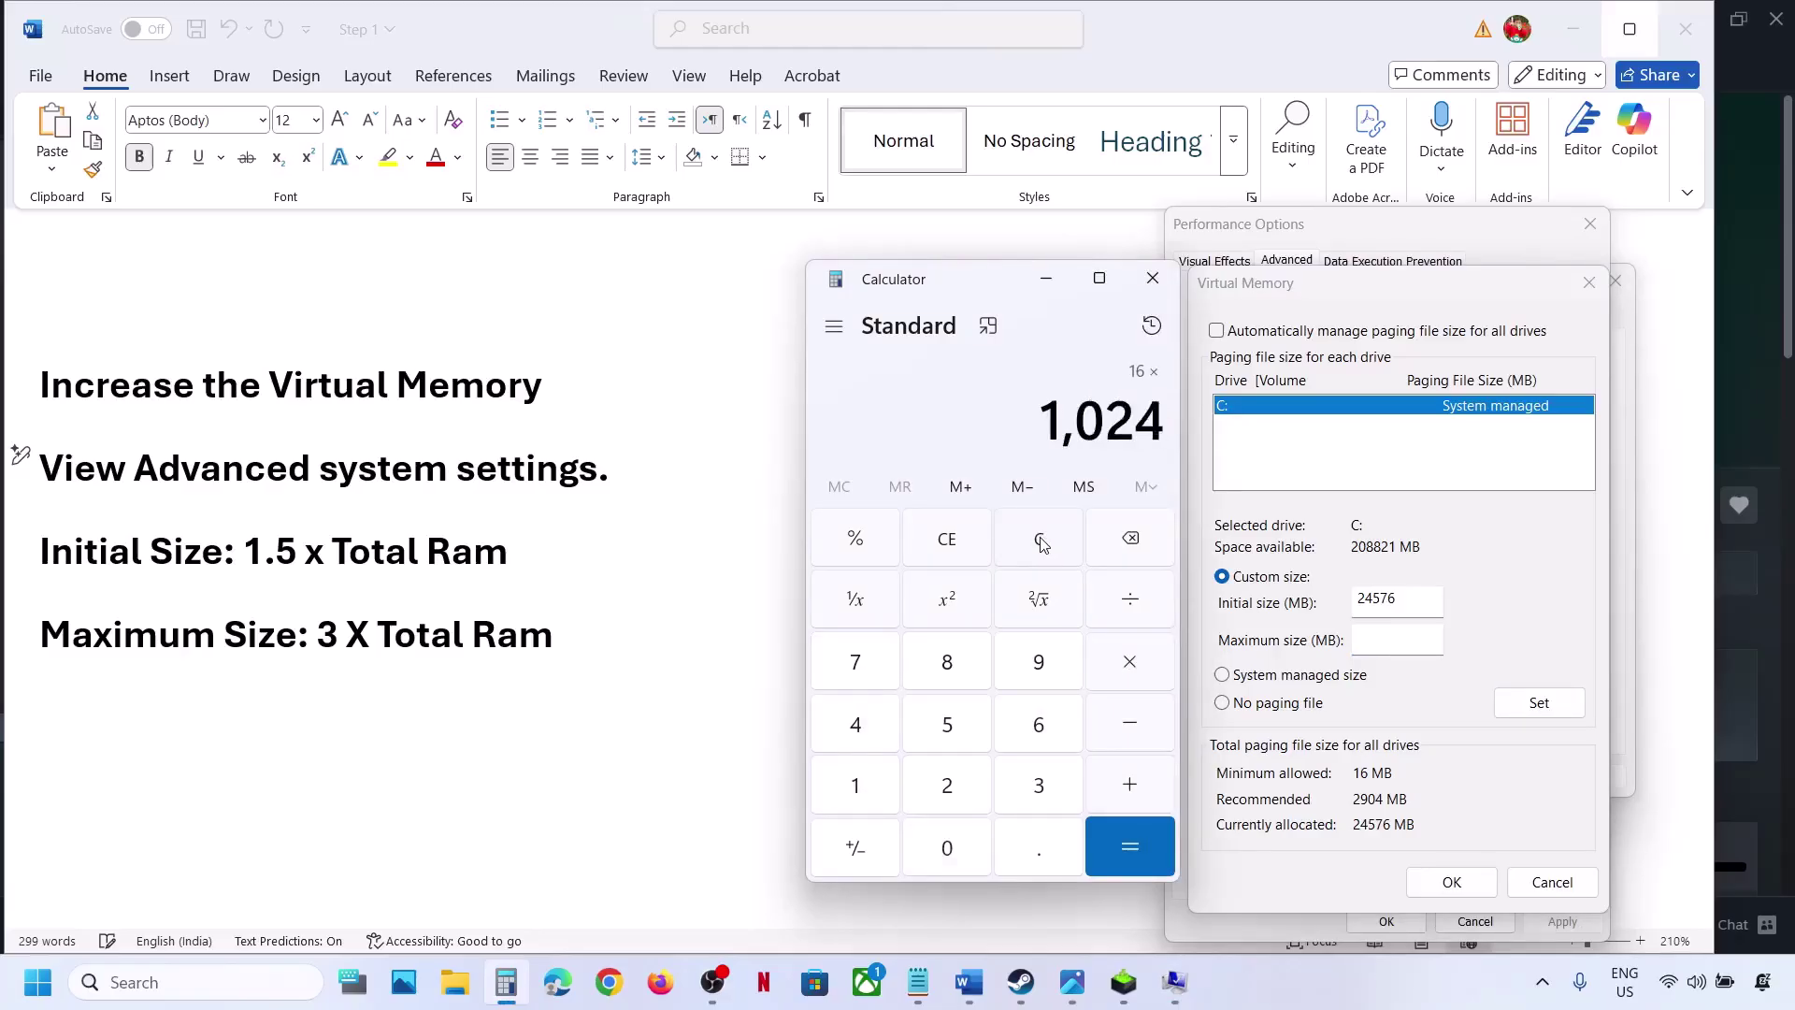
pyautogui.press('Return')
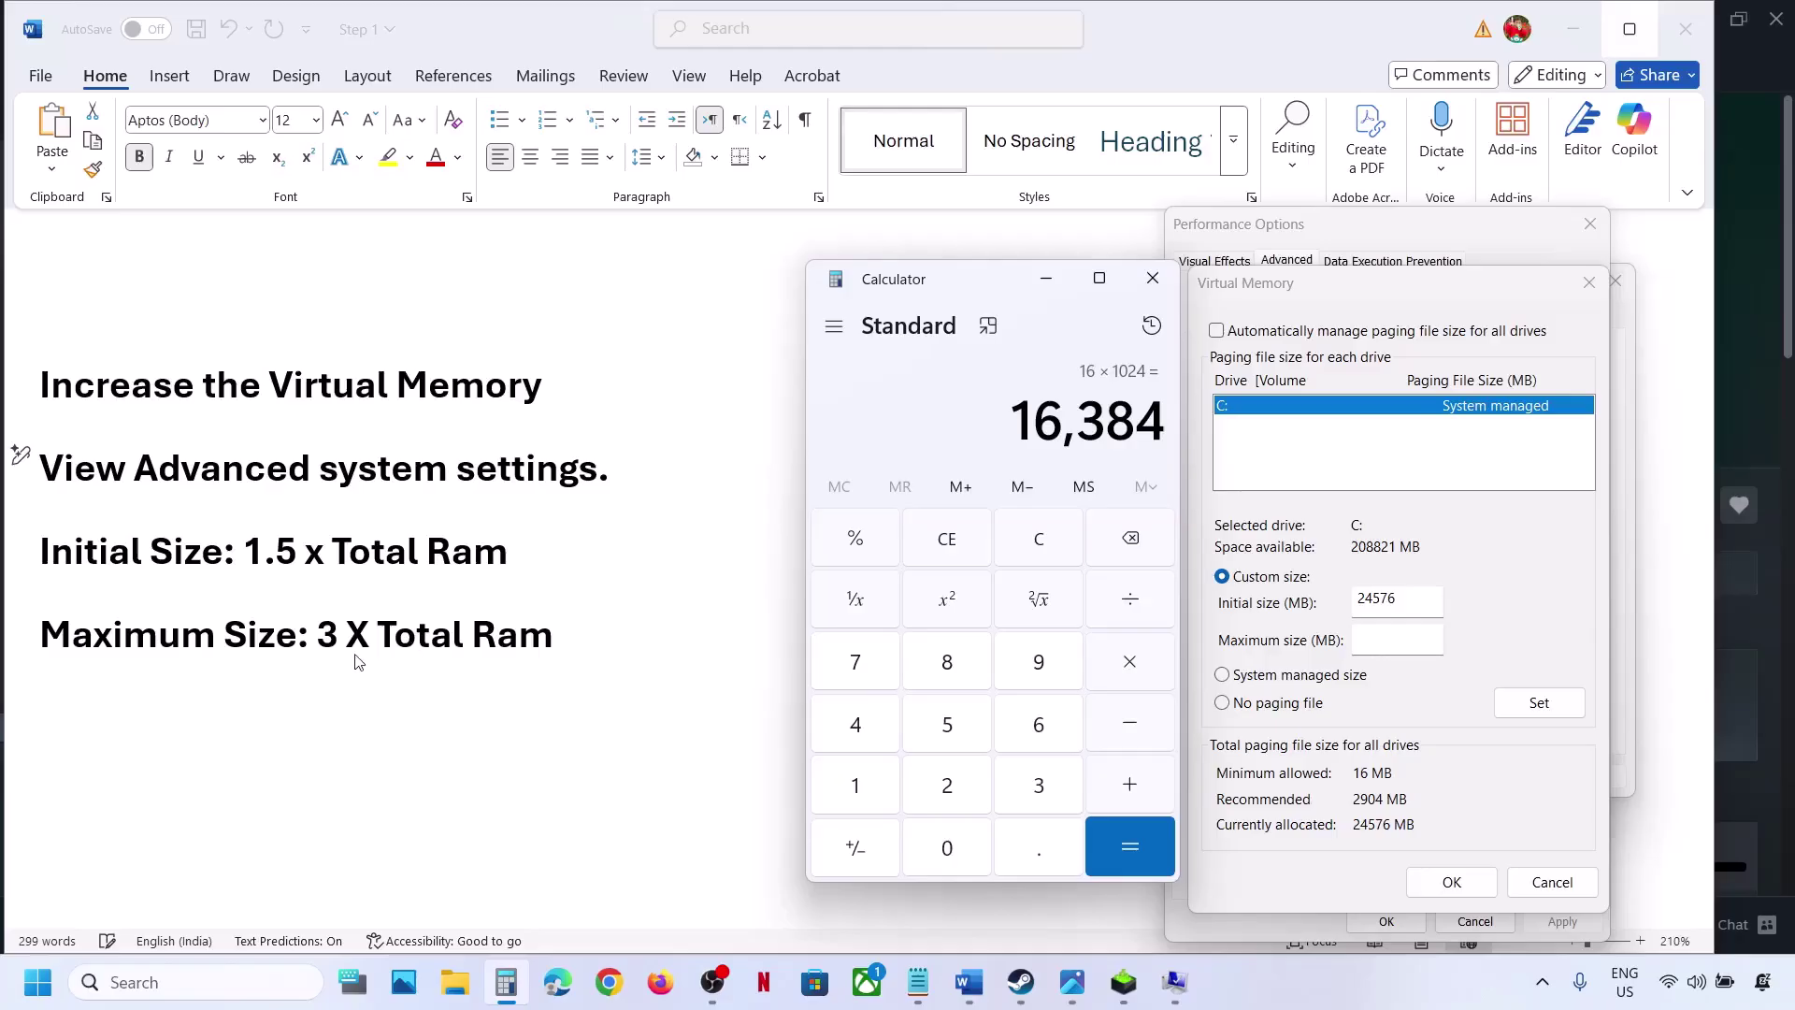
pyautogui.click(1137, 678)
pyautogui.write('3')
pyautogui.press('Return')
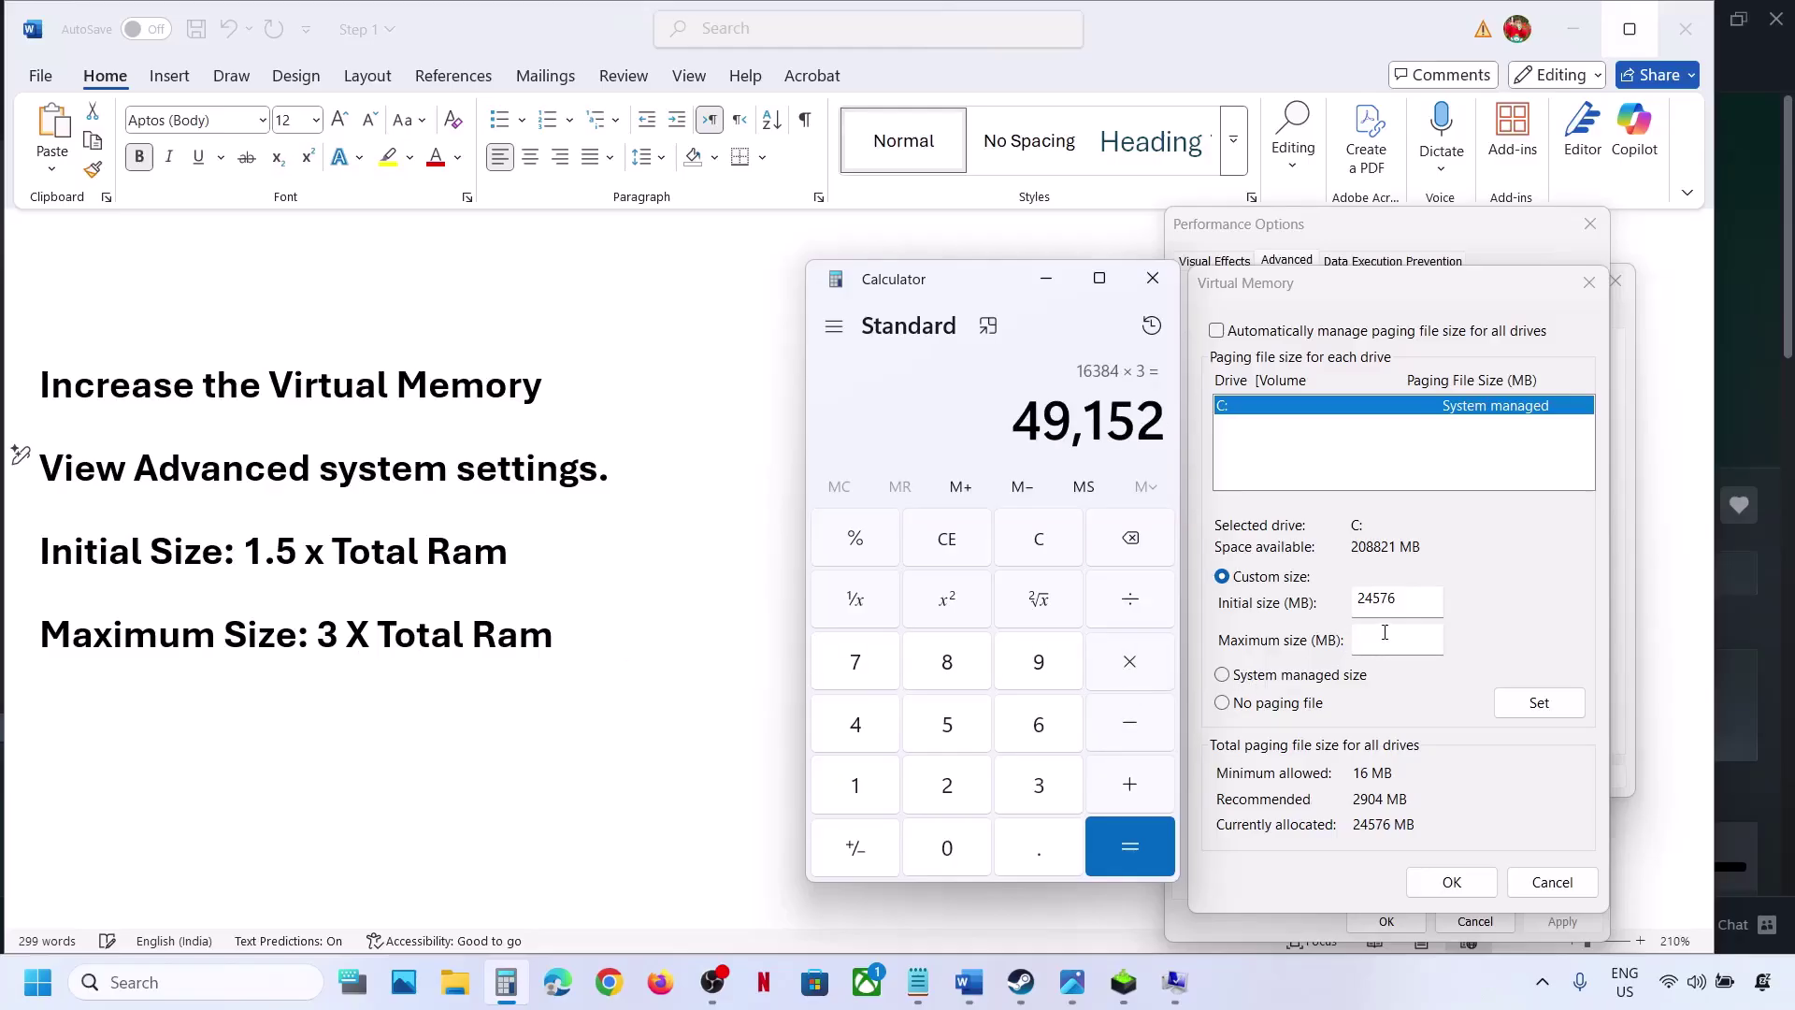
pyautogui.click(1385, 632)
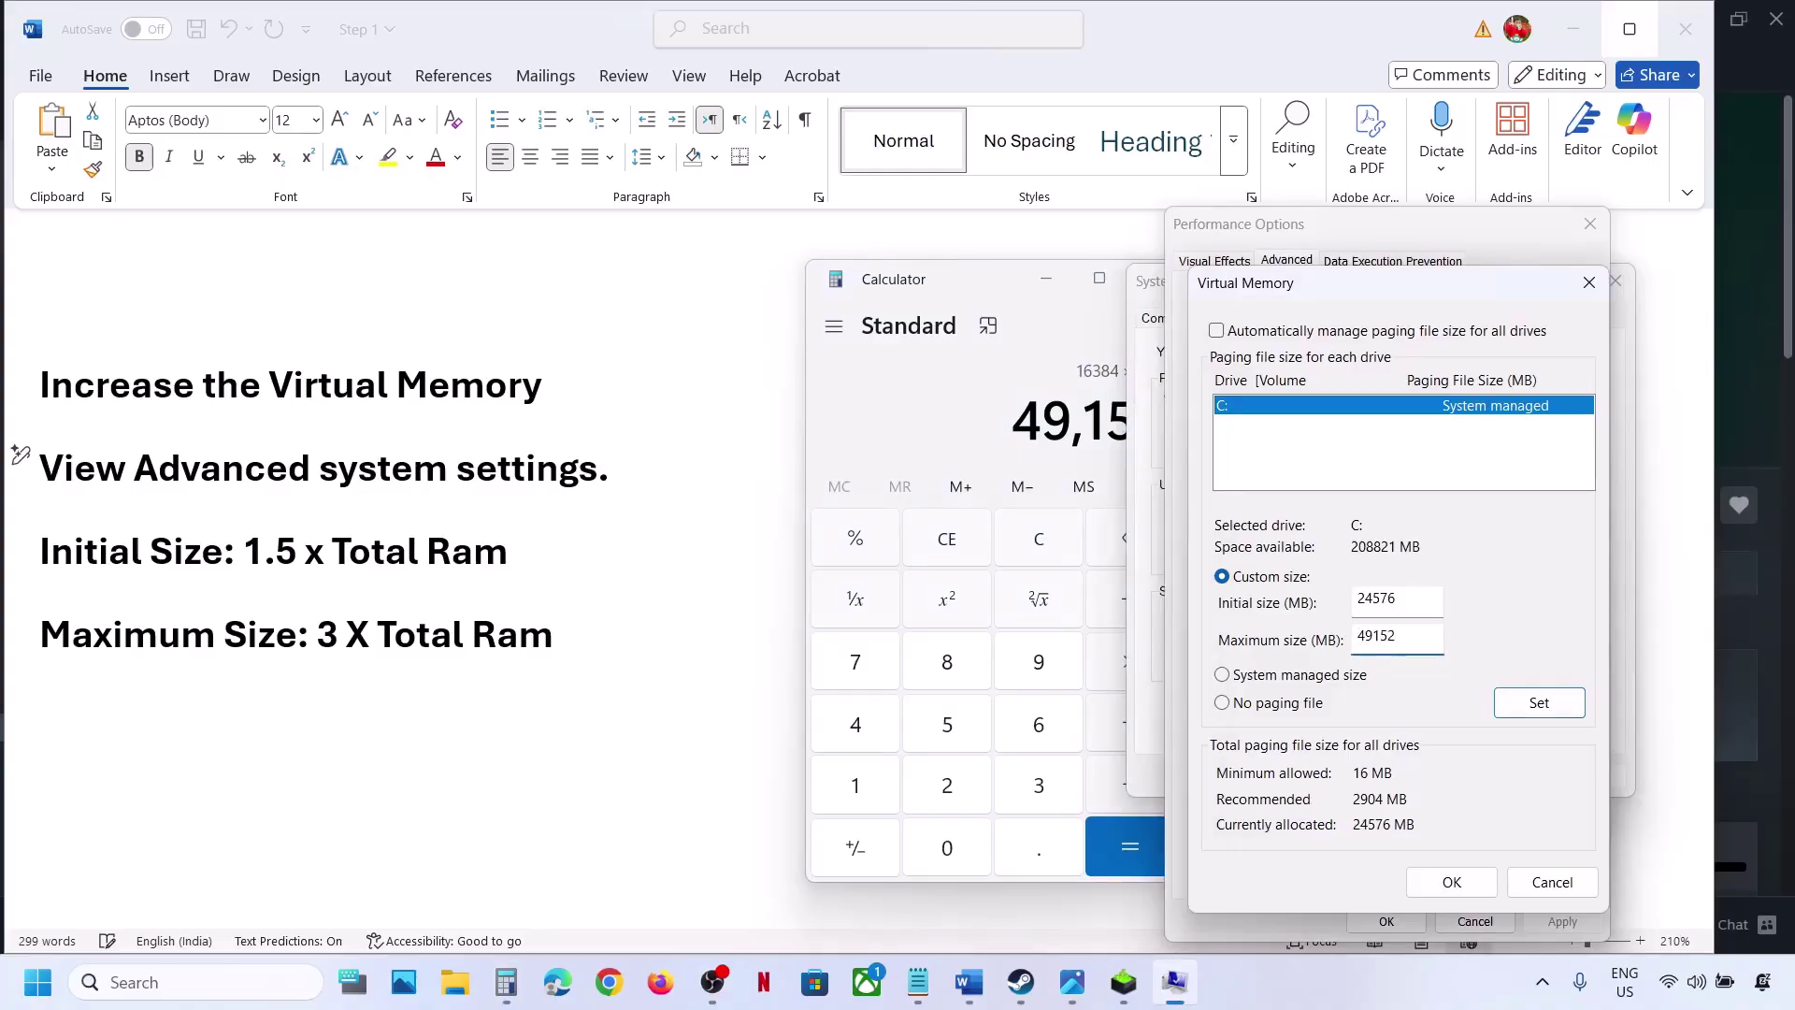
# Step: Set the custom paging file size for drive C: and confirm the Virtual Memory, Performance Options and System Properties dialogs
pyautogui.click(1540, 711)
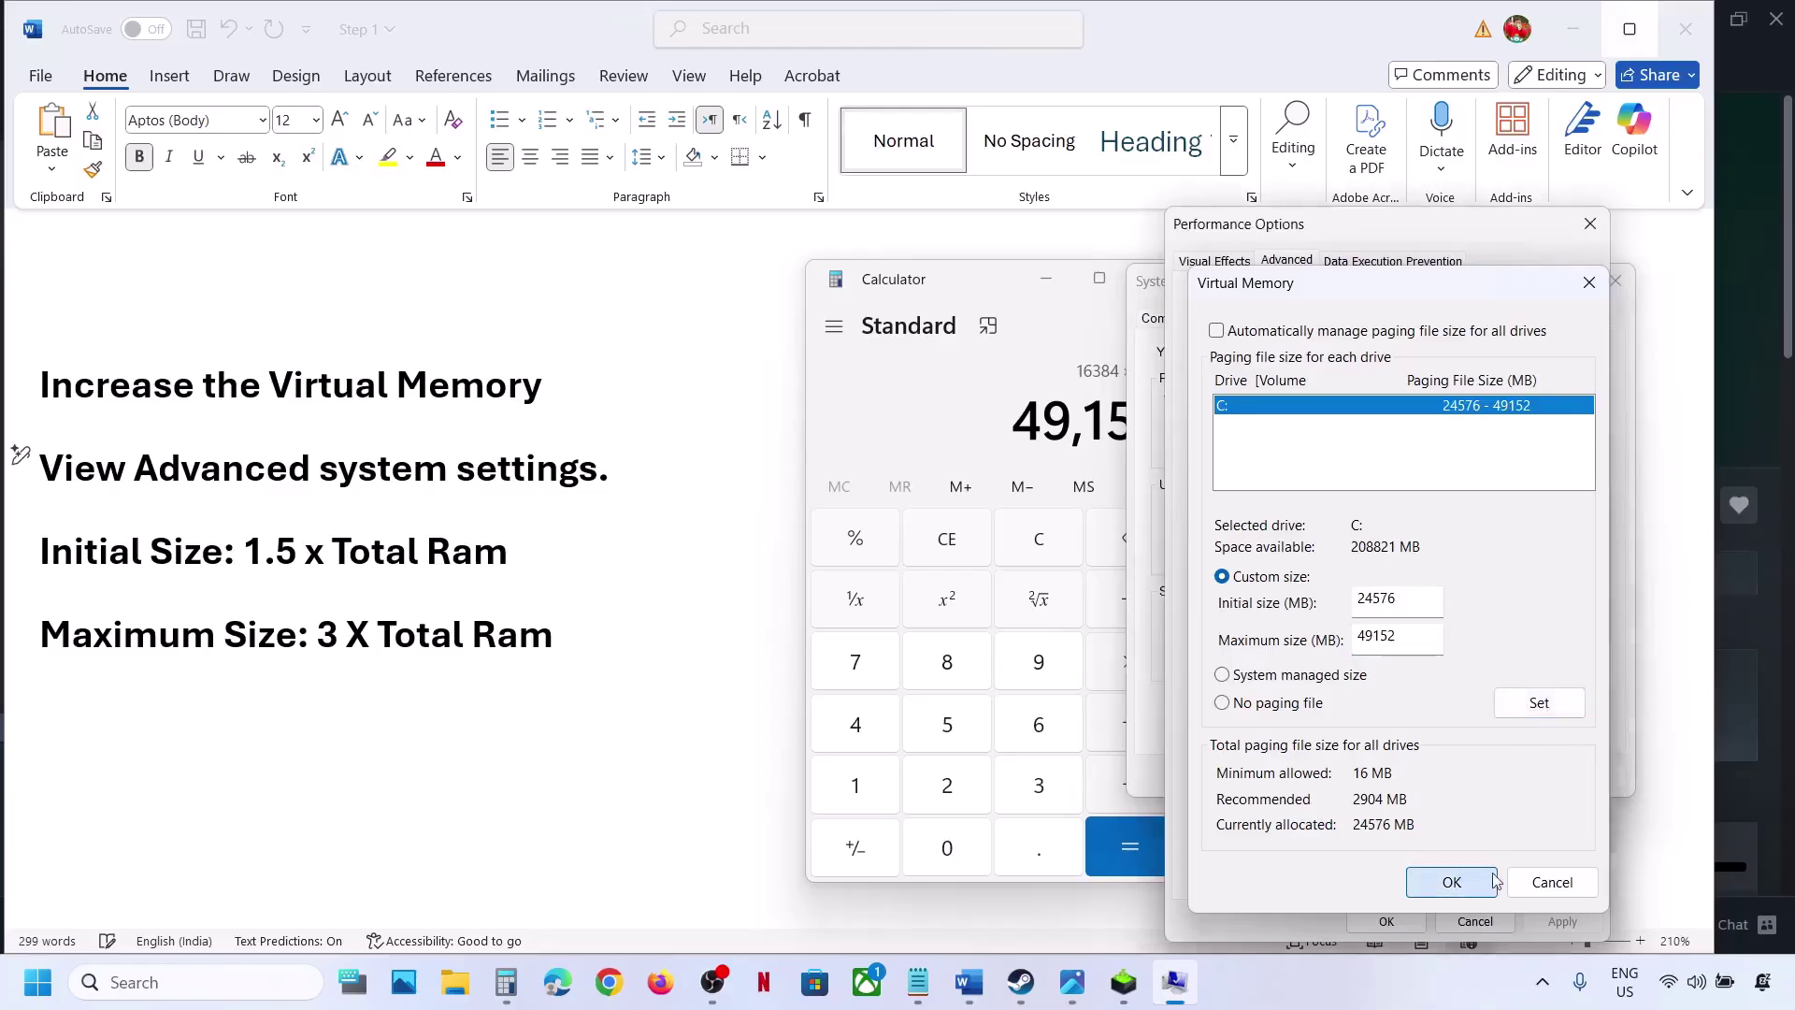
pyautogui.click(1481, 880)
pyautogui.click(1386, 924)
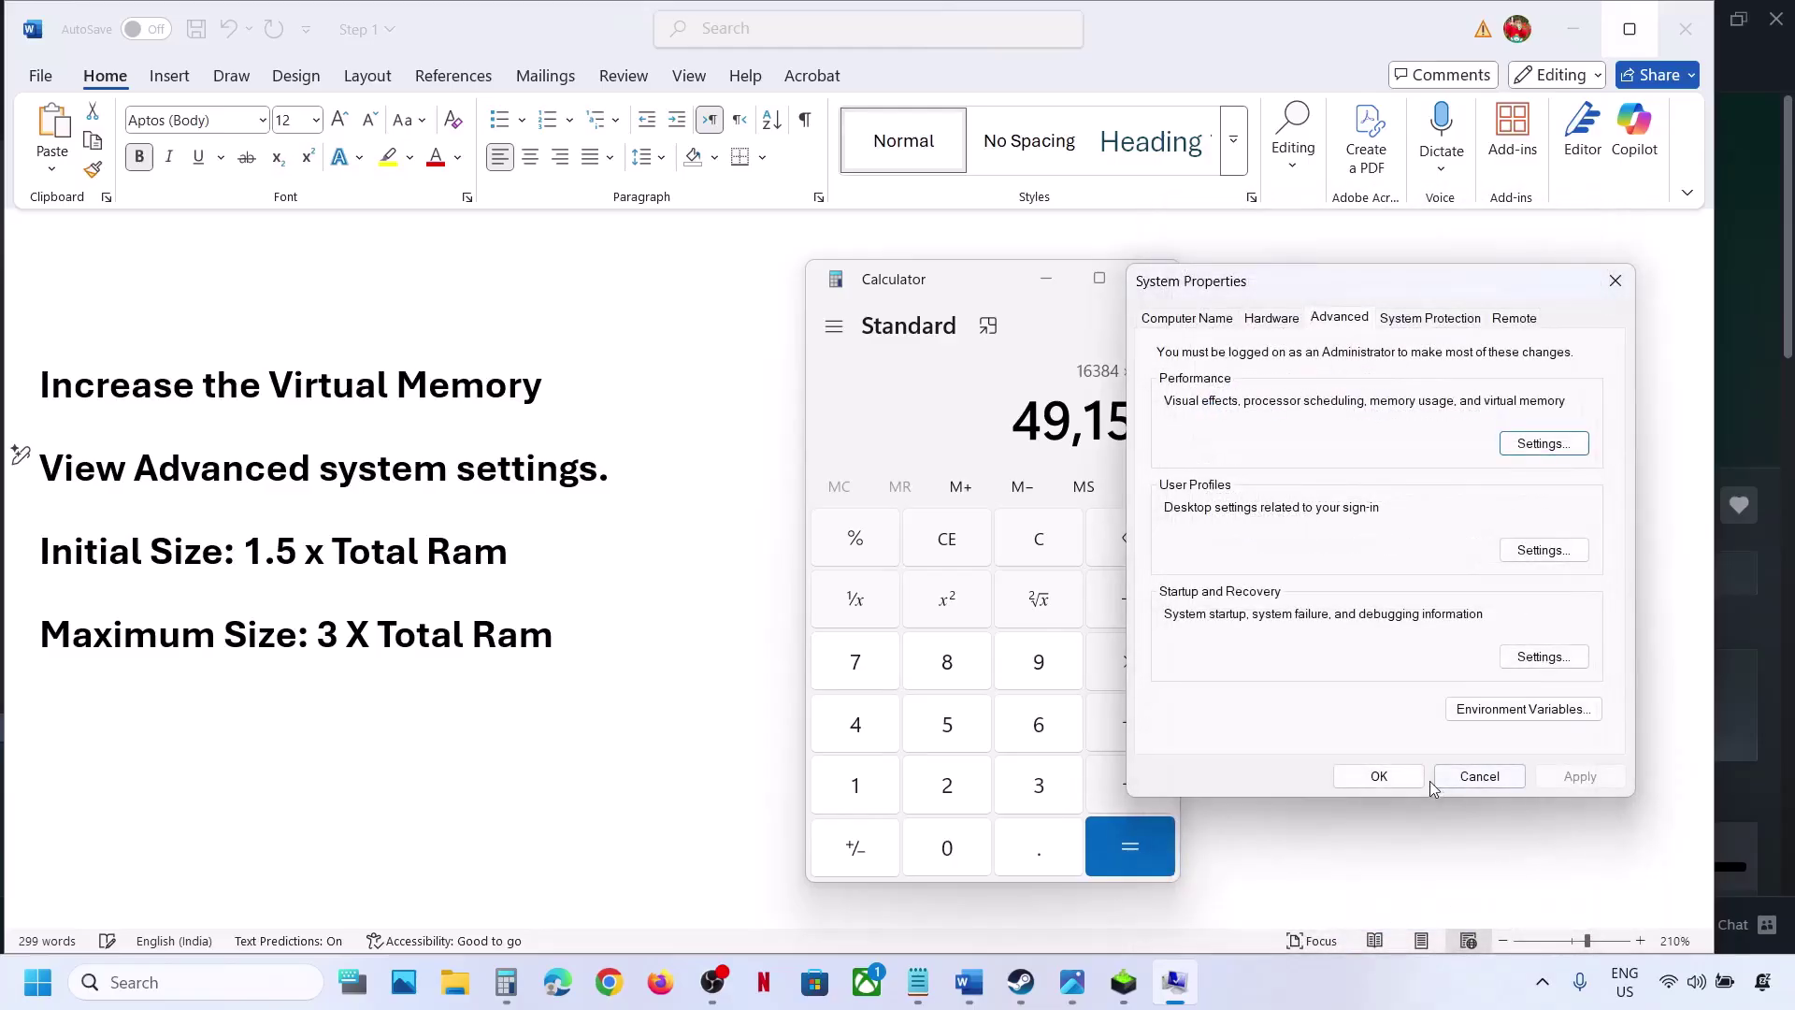
pyautogui.click(1380, 777)
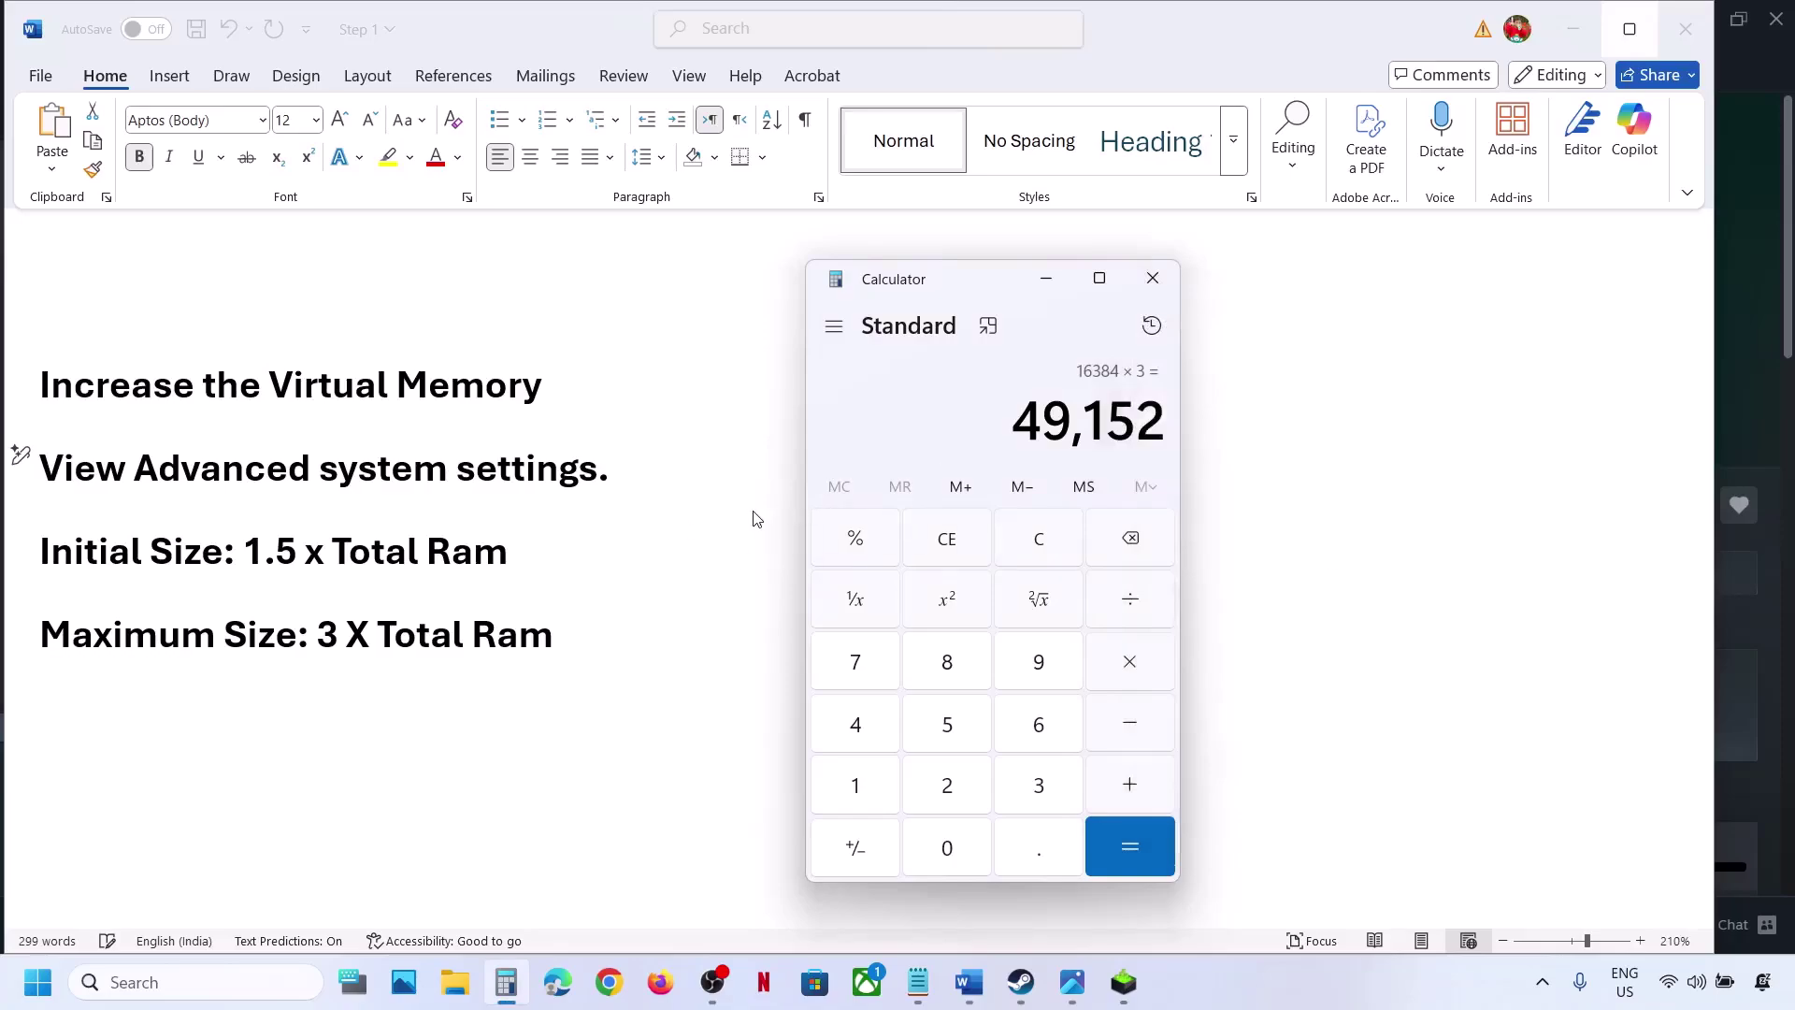
# Step: Find View Advanced system settings through Windows search and open the Virtual Memory settings from the advanced Performance Options
pyautogui.hotkey('alt', 'Tab')
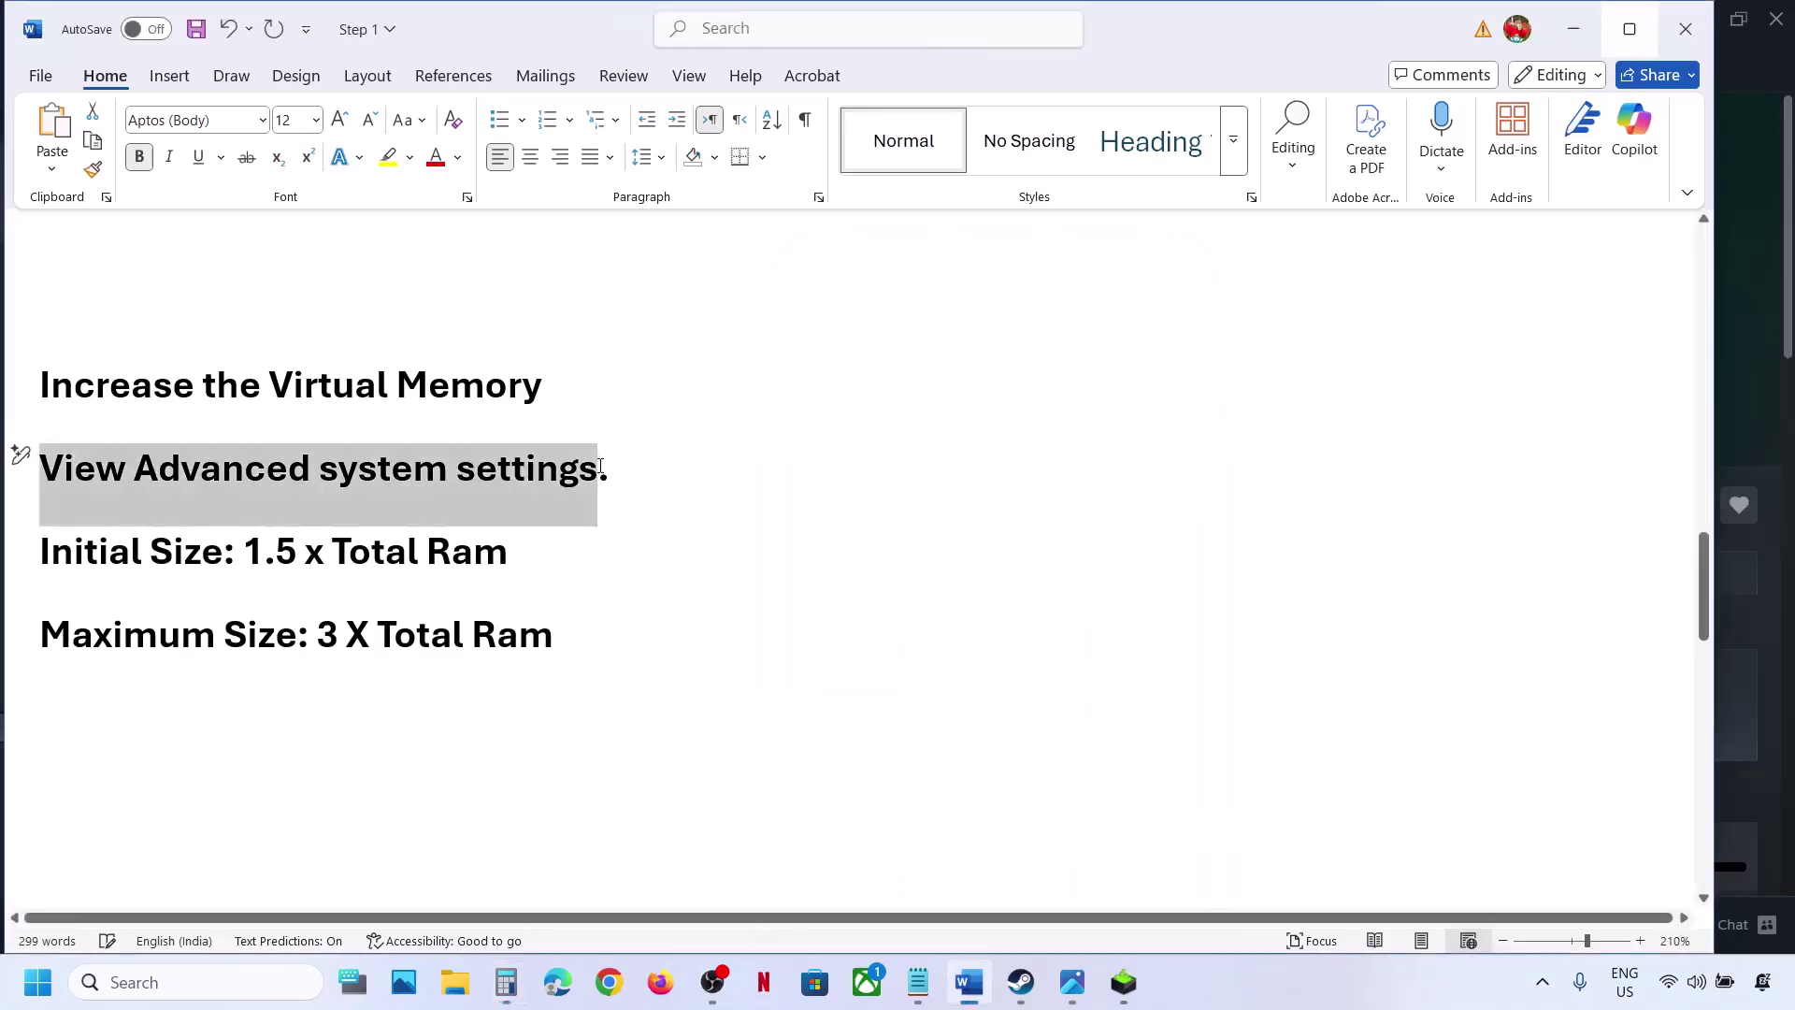
pyautogui.click(187, 981)
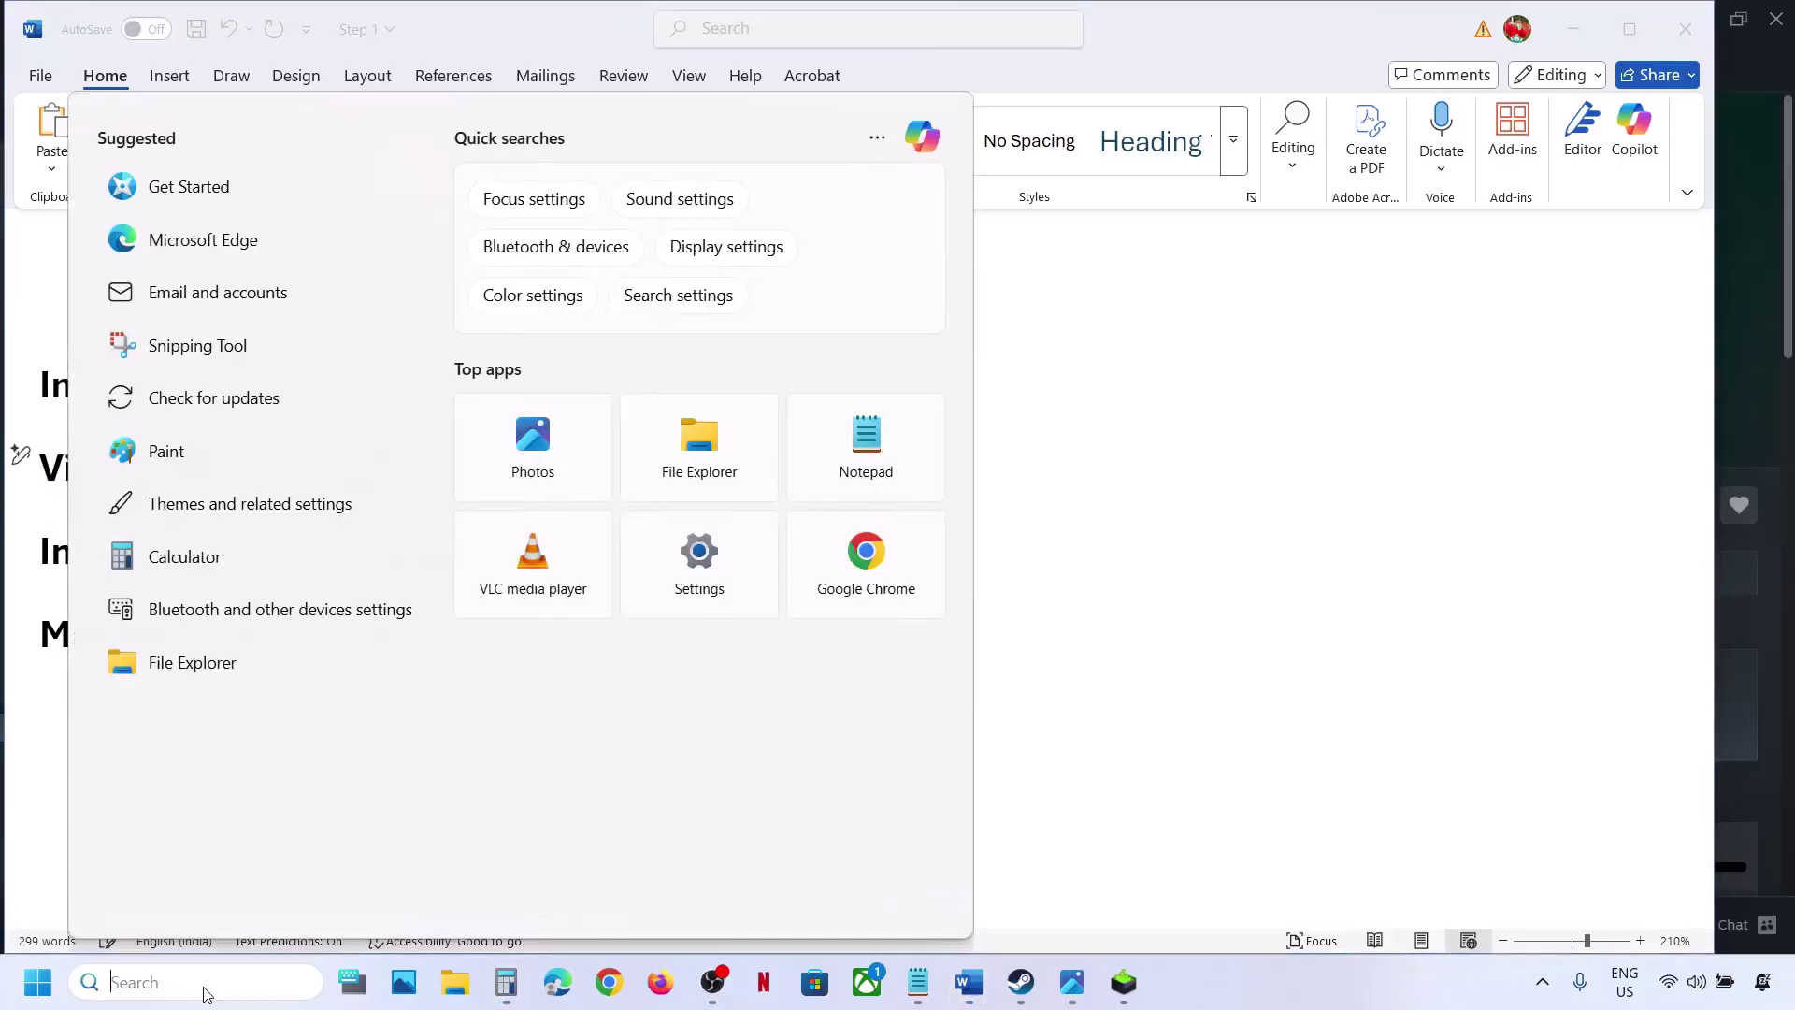
pyautogui.write('View Advanced system settings')
pyautogui.click(271, 262)
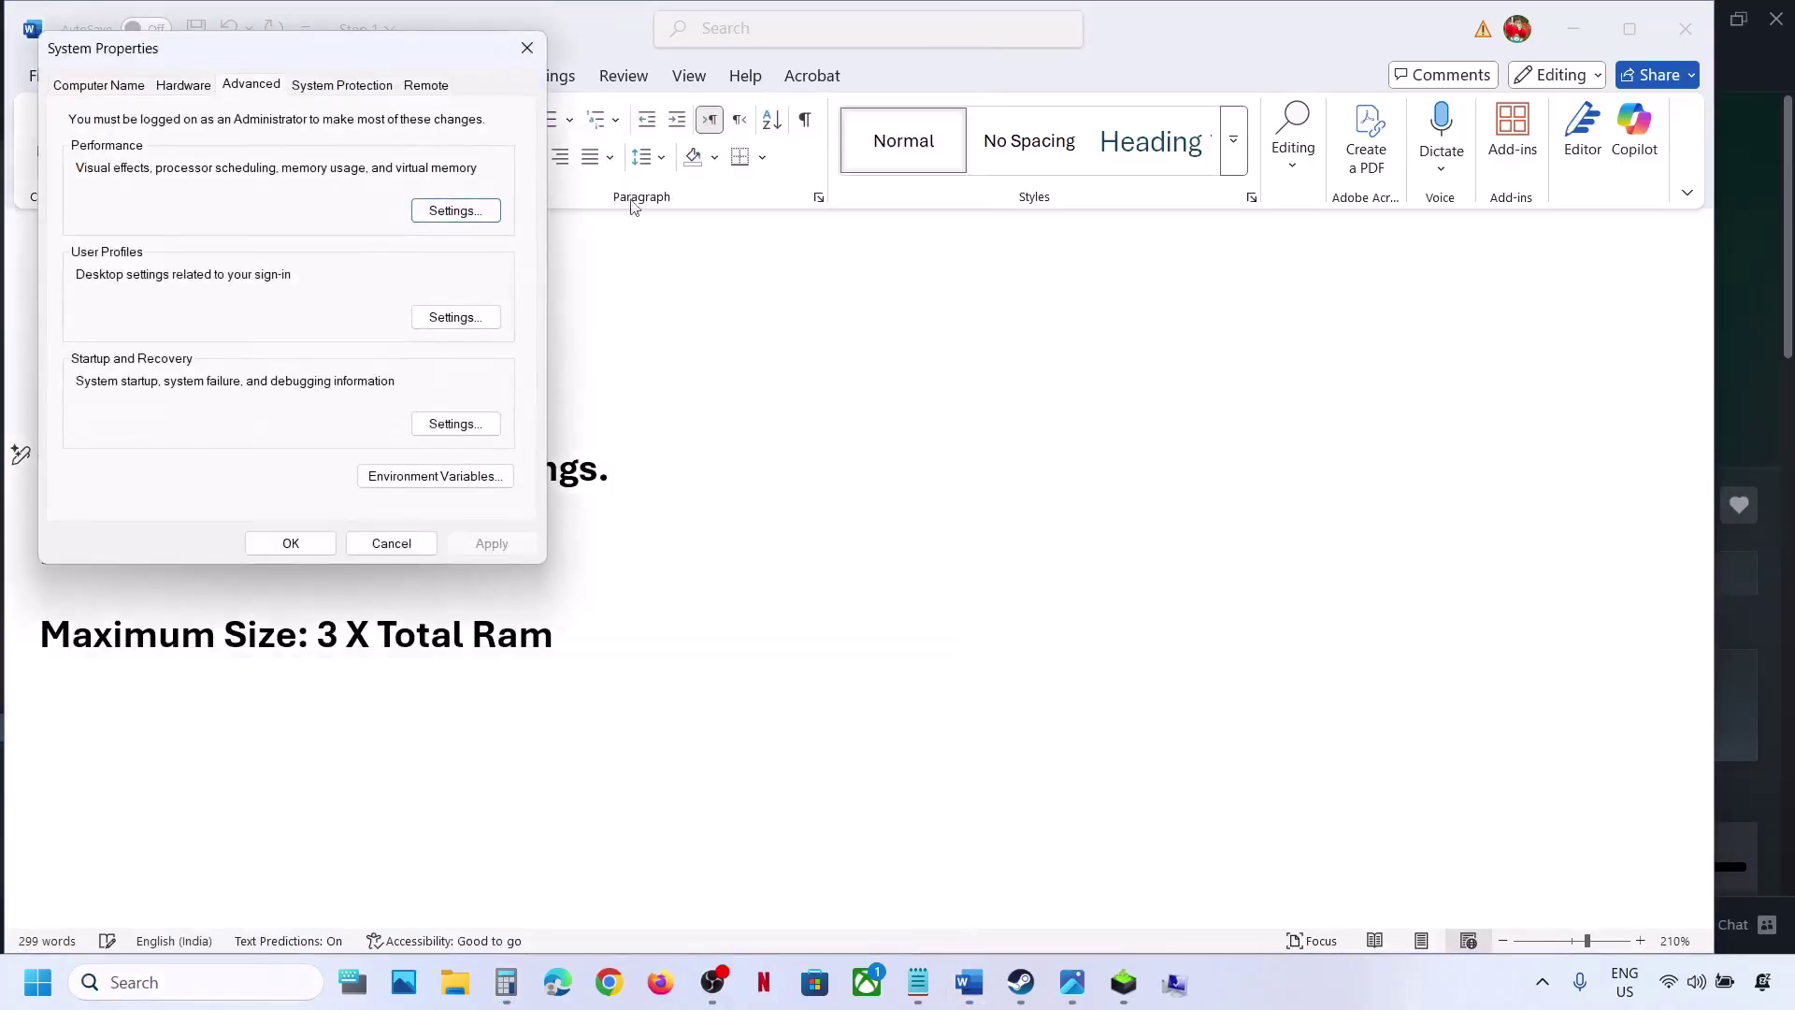
pyautogui.click(442, 211)
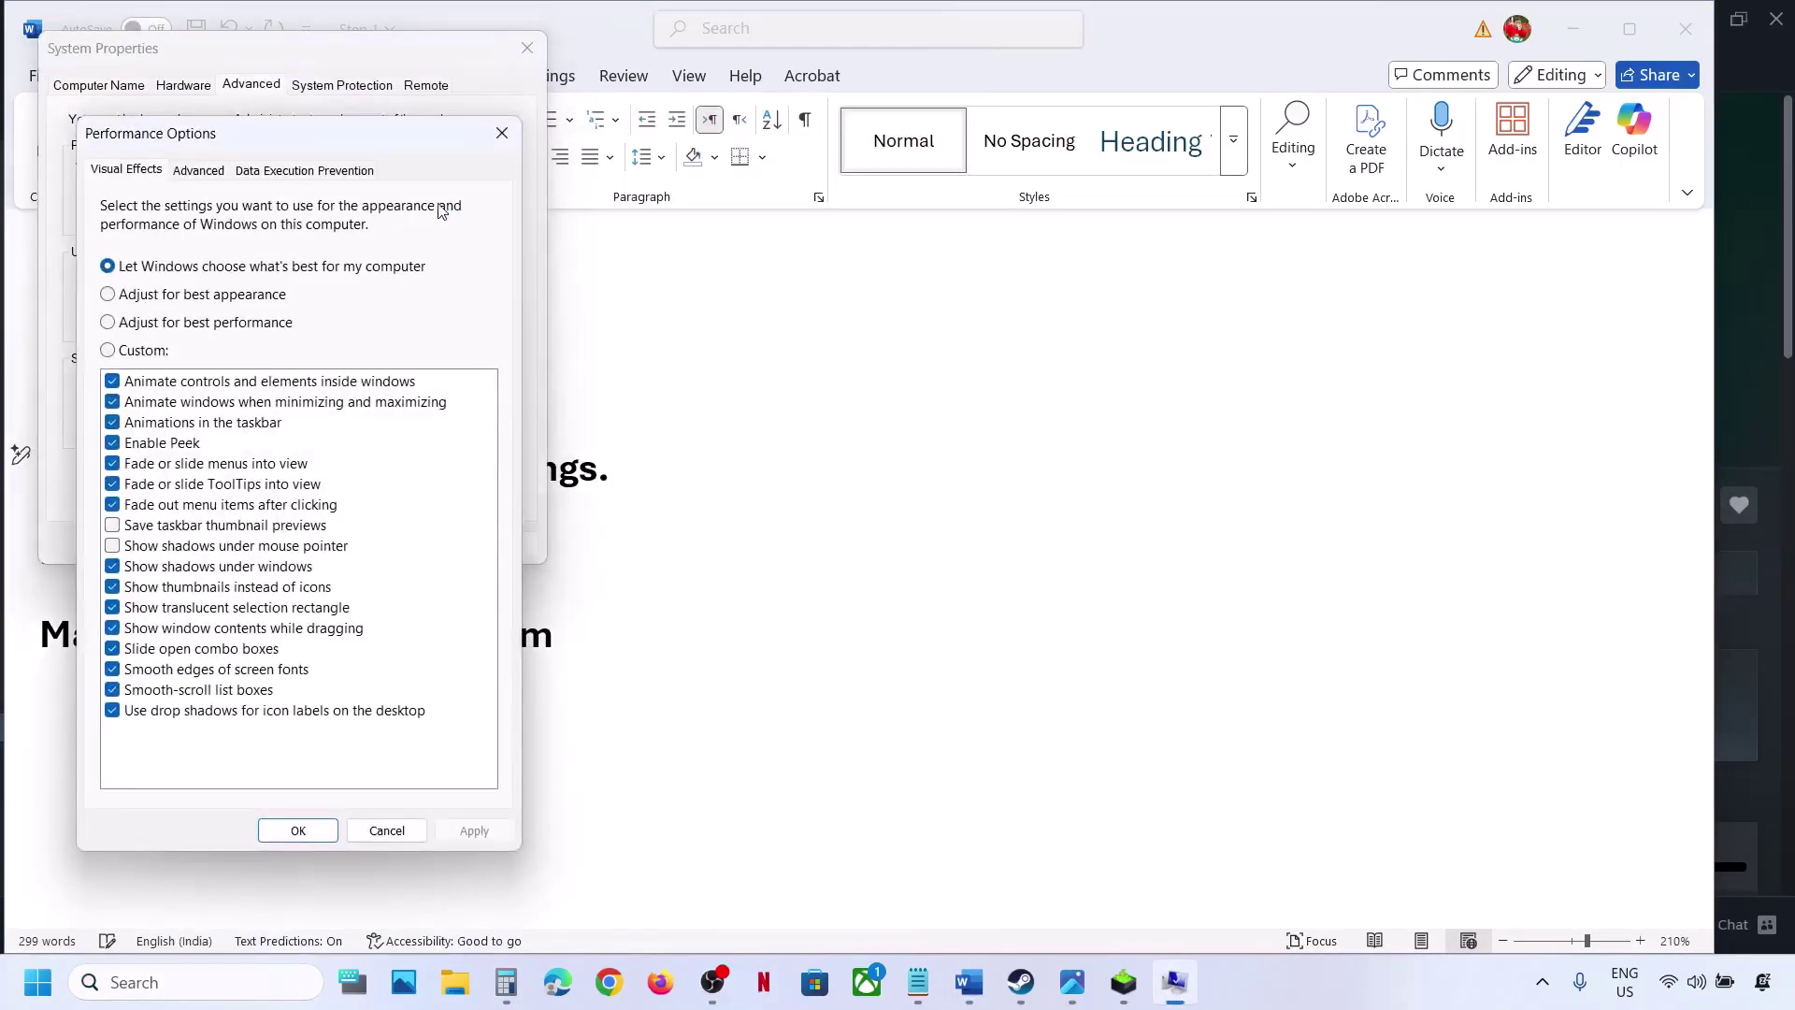
pyautogui.click(199, 171)
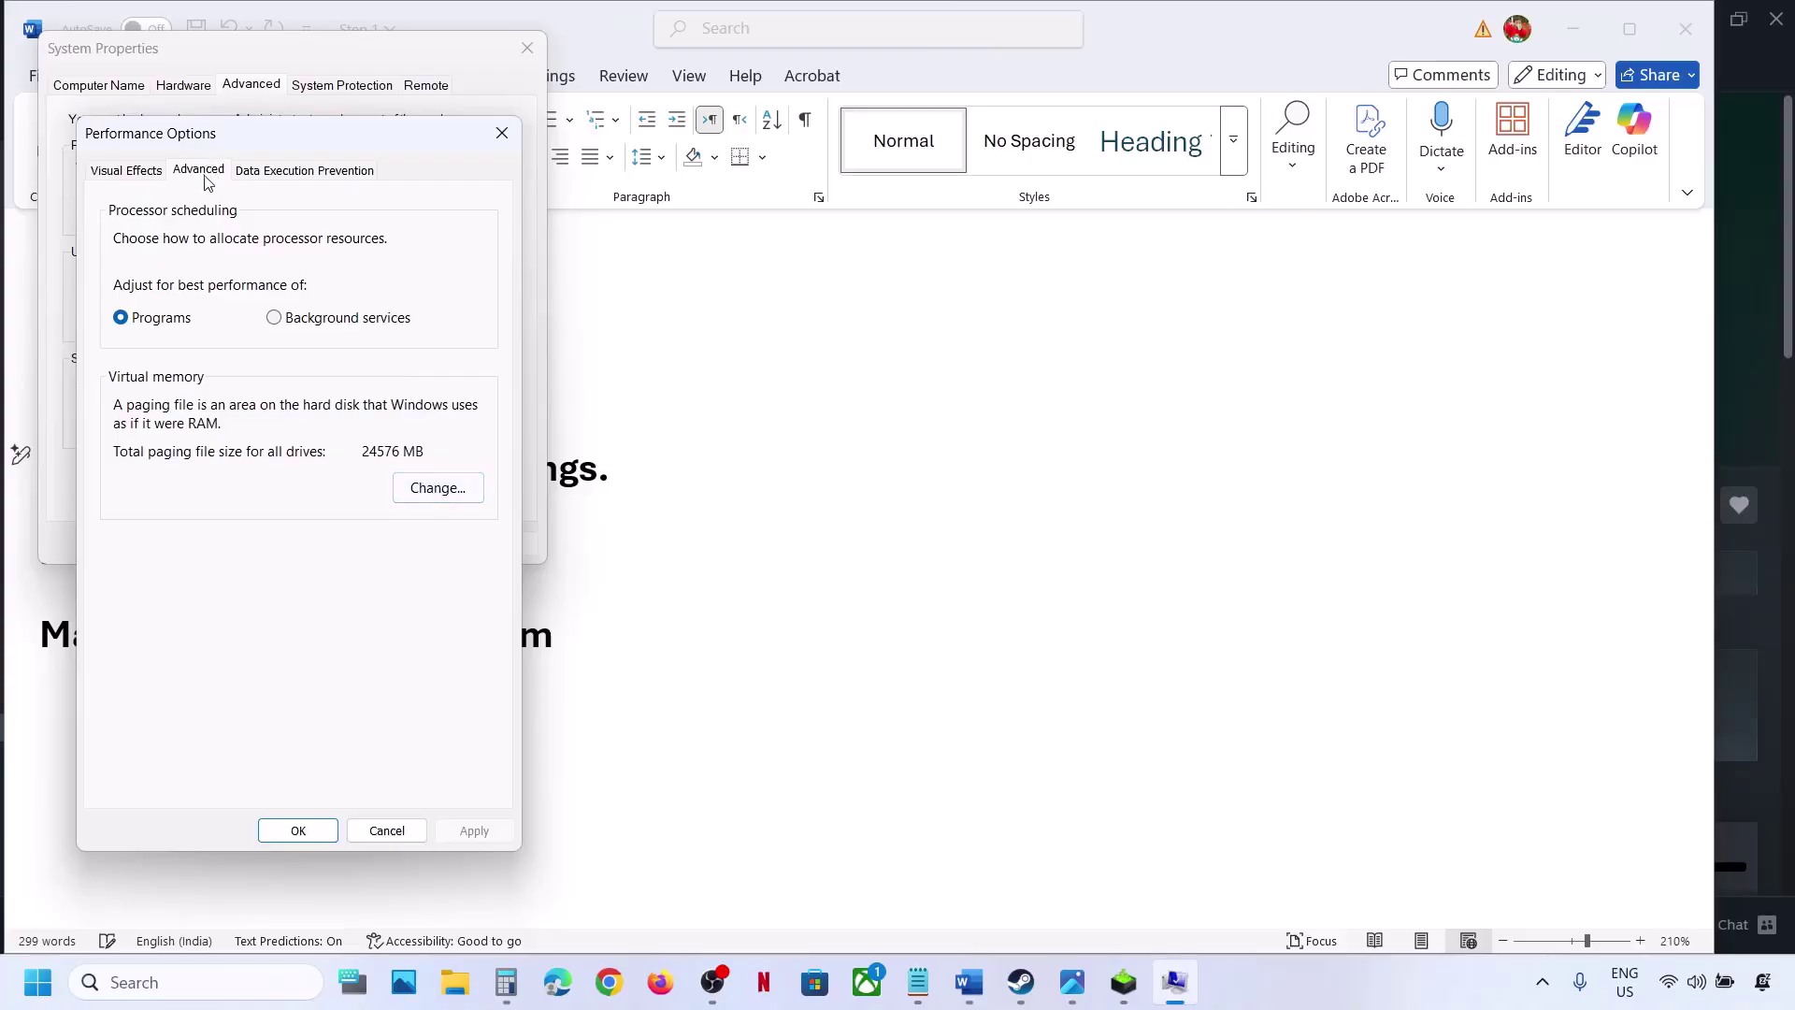
pyautogui.click(437, 488)
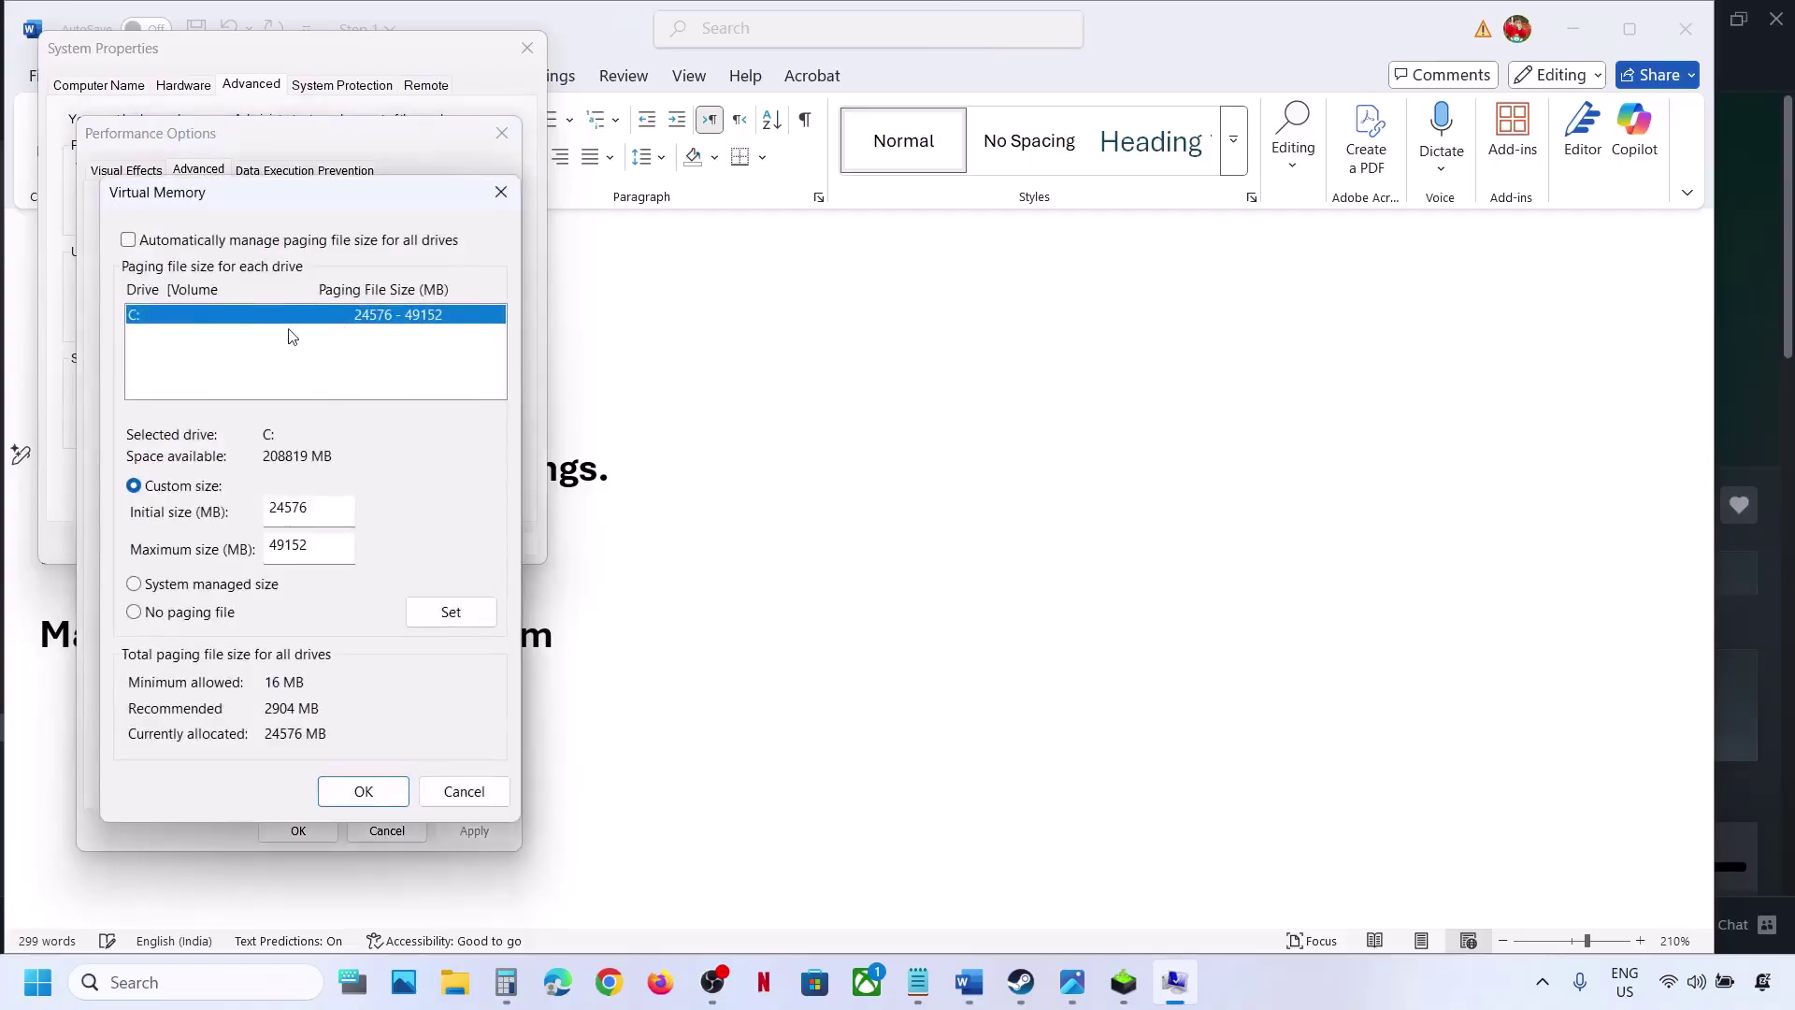
# Step: Set drive C: to a system managed paging file size, confirm all dialogs, and dismiss the restart prompt
pyautogui.click(136, 585)
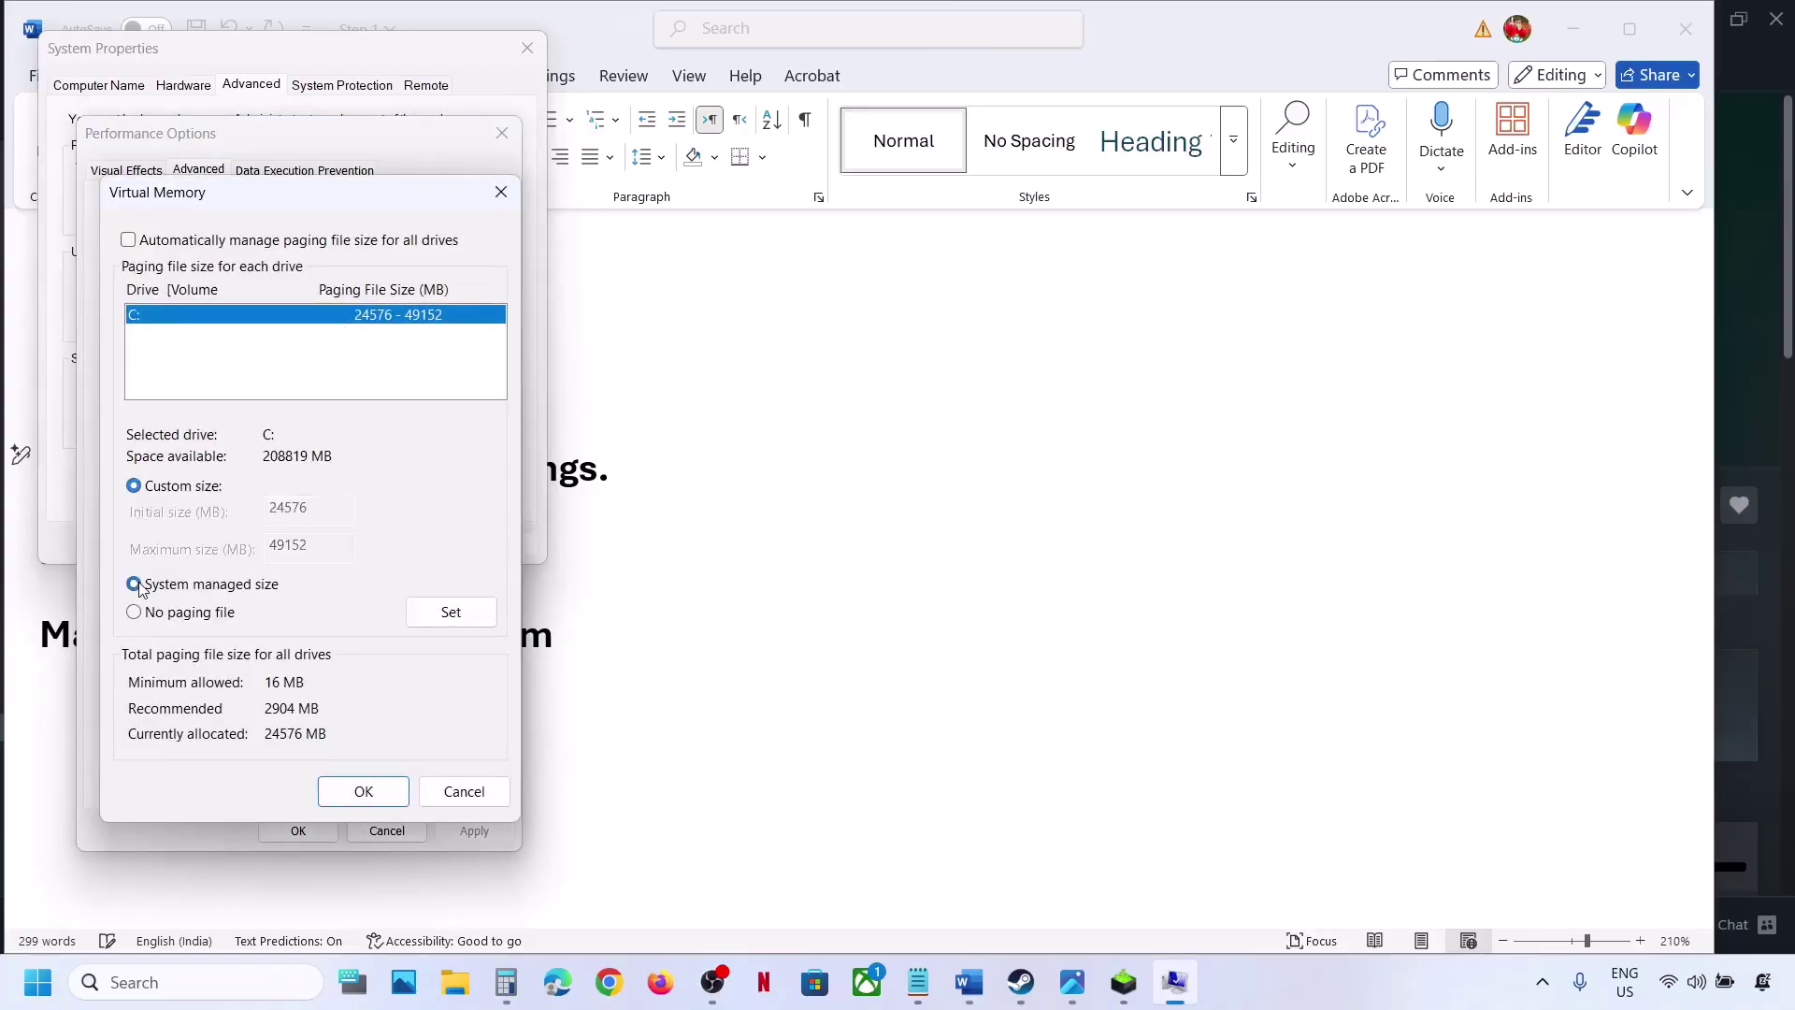
pyautogui.click(447, 618)
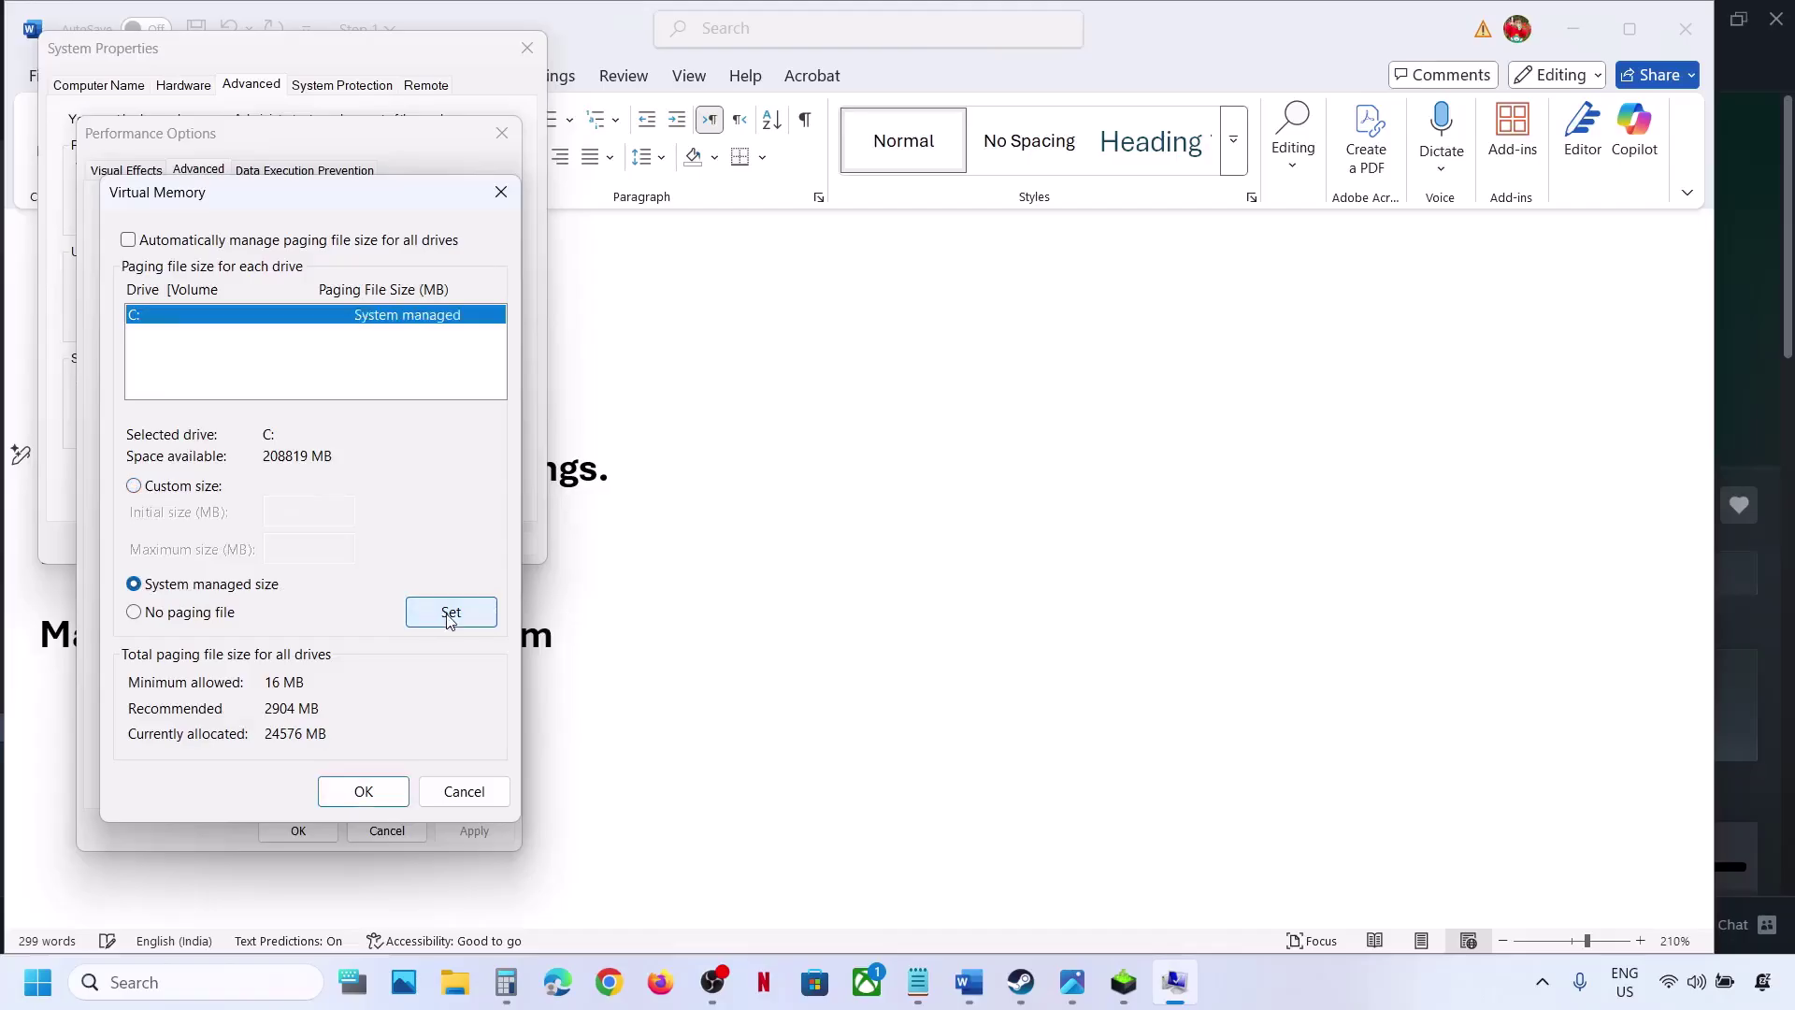
pyautogui.click(372, 796)
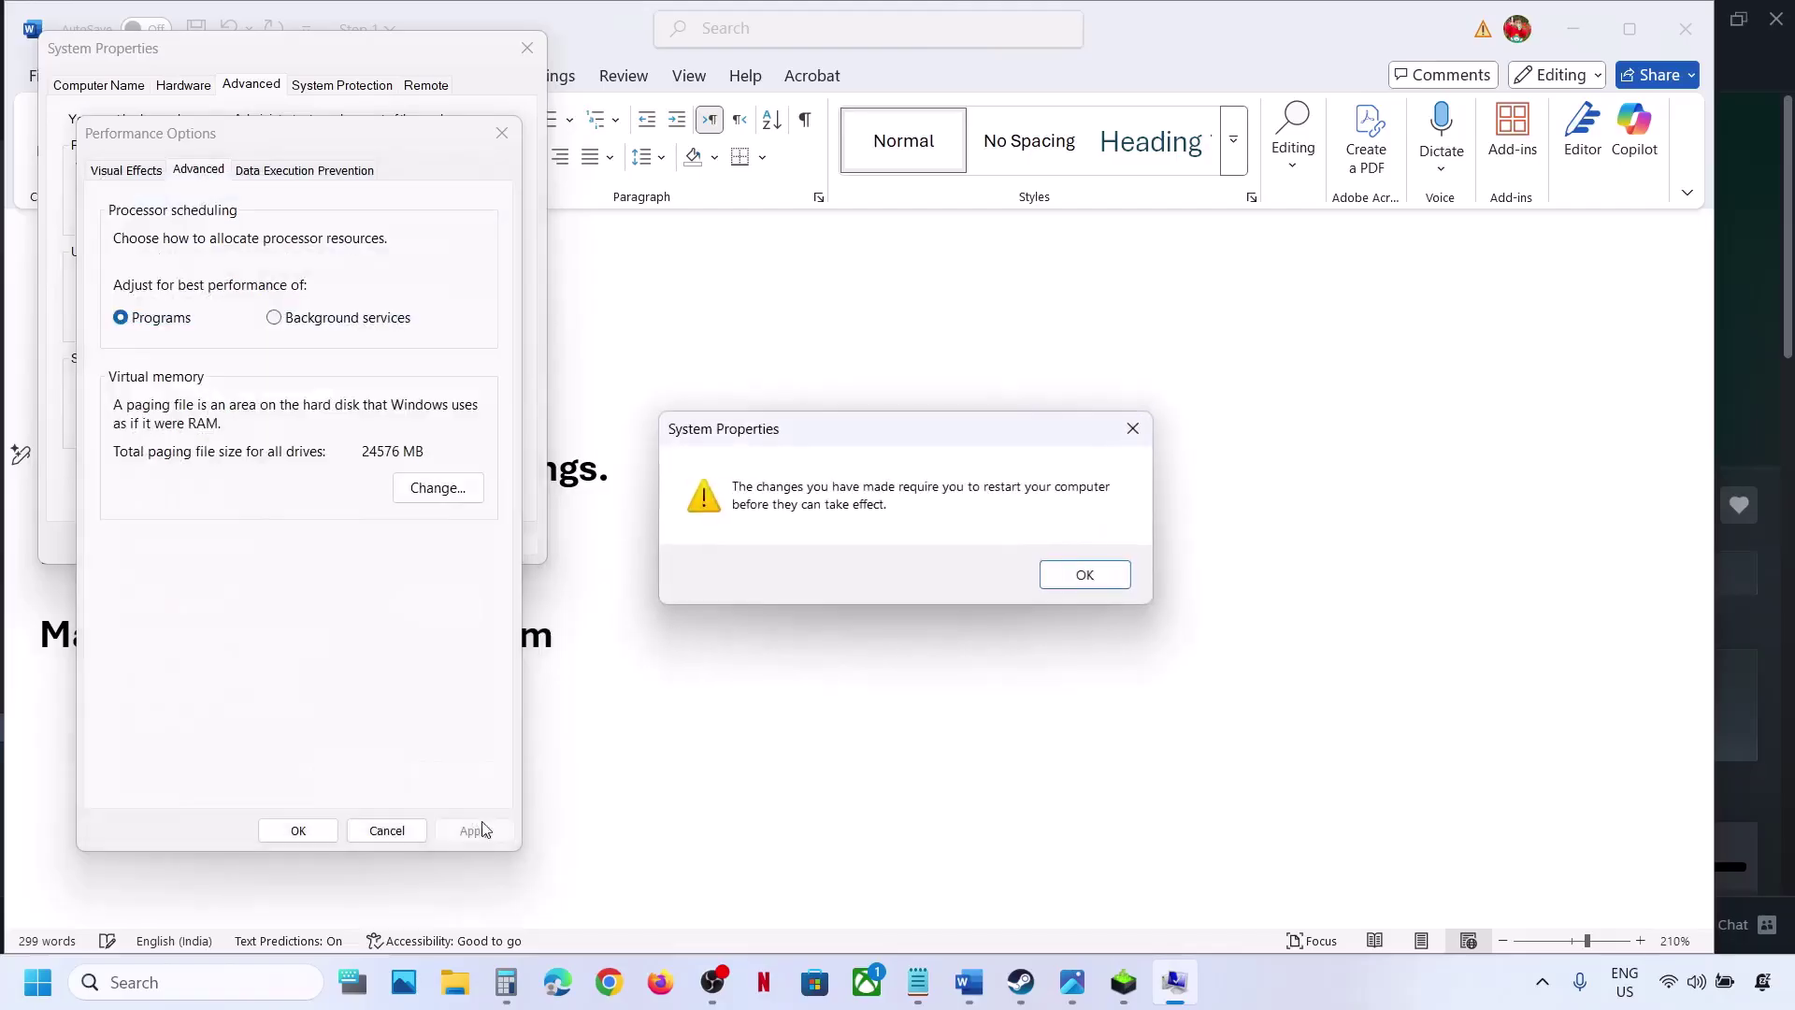
pyautogui.click(1083, 572)
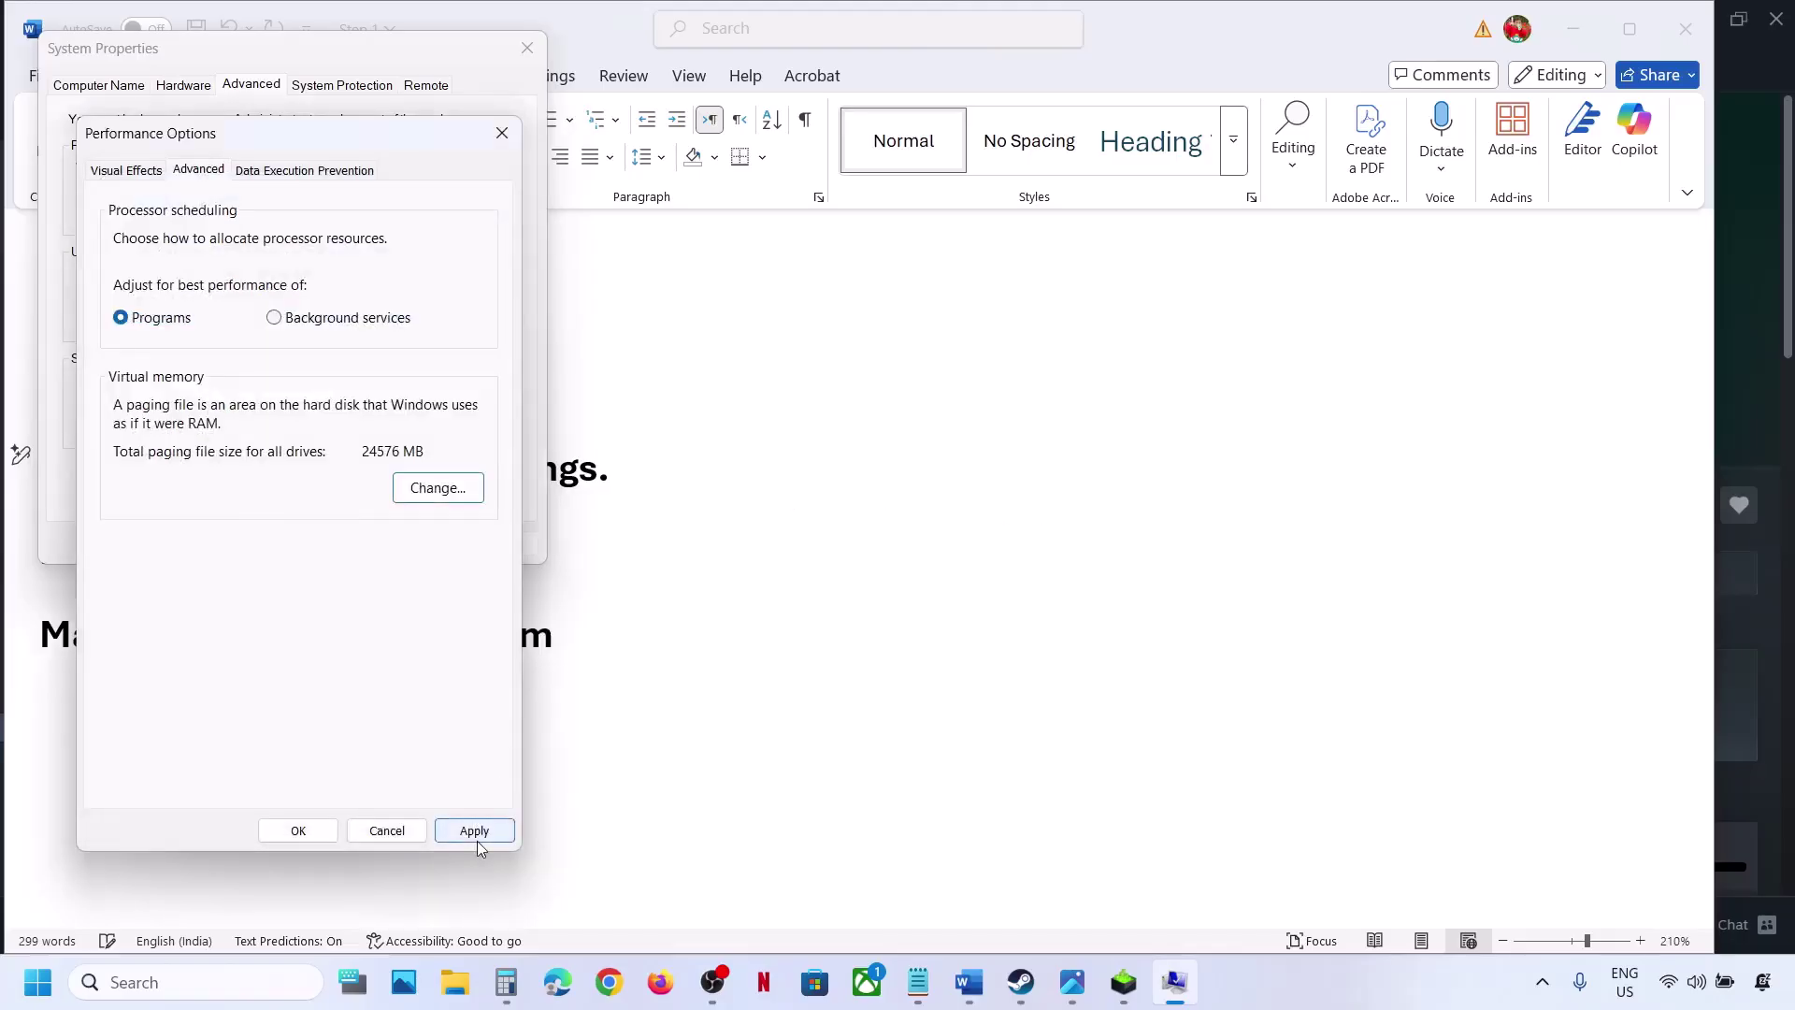
pyautogui.click(298, 830)
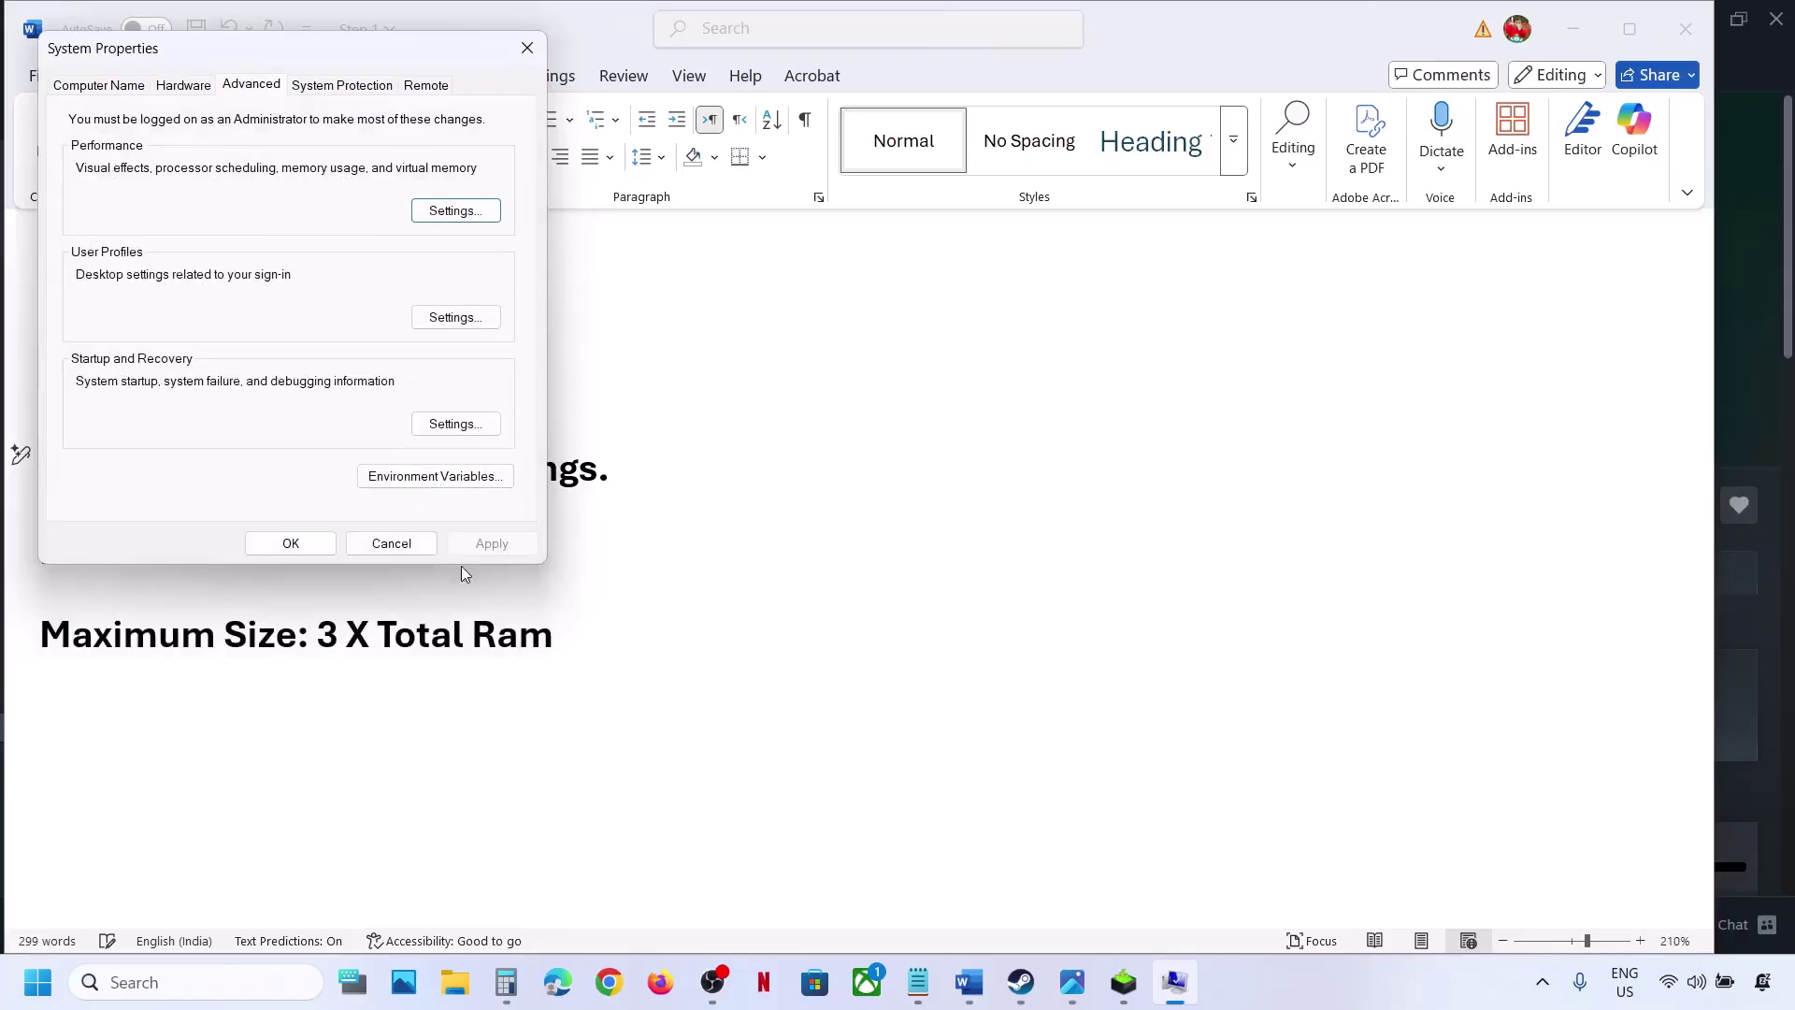
pyautogui.click(291, 542)
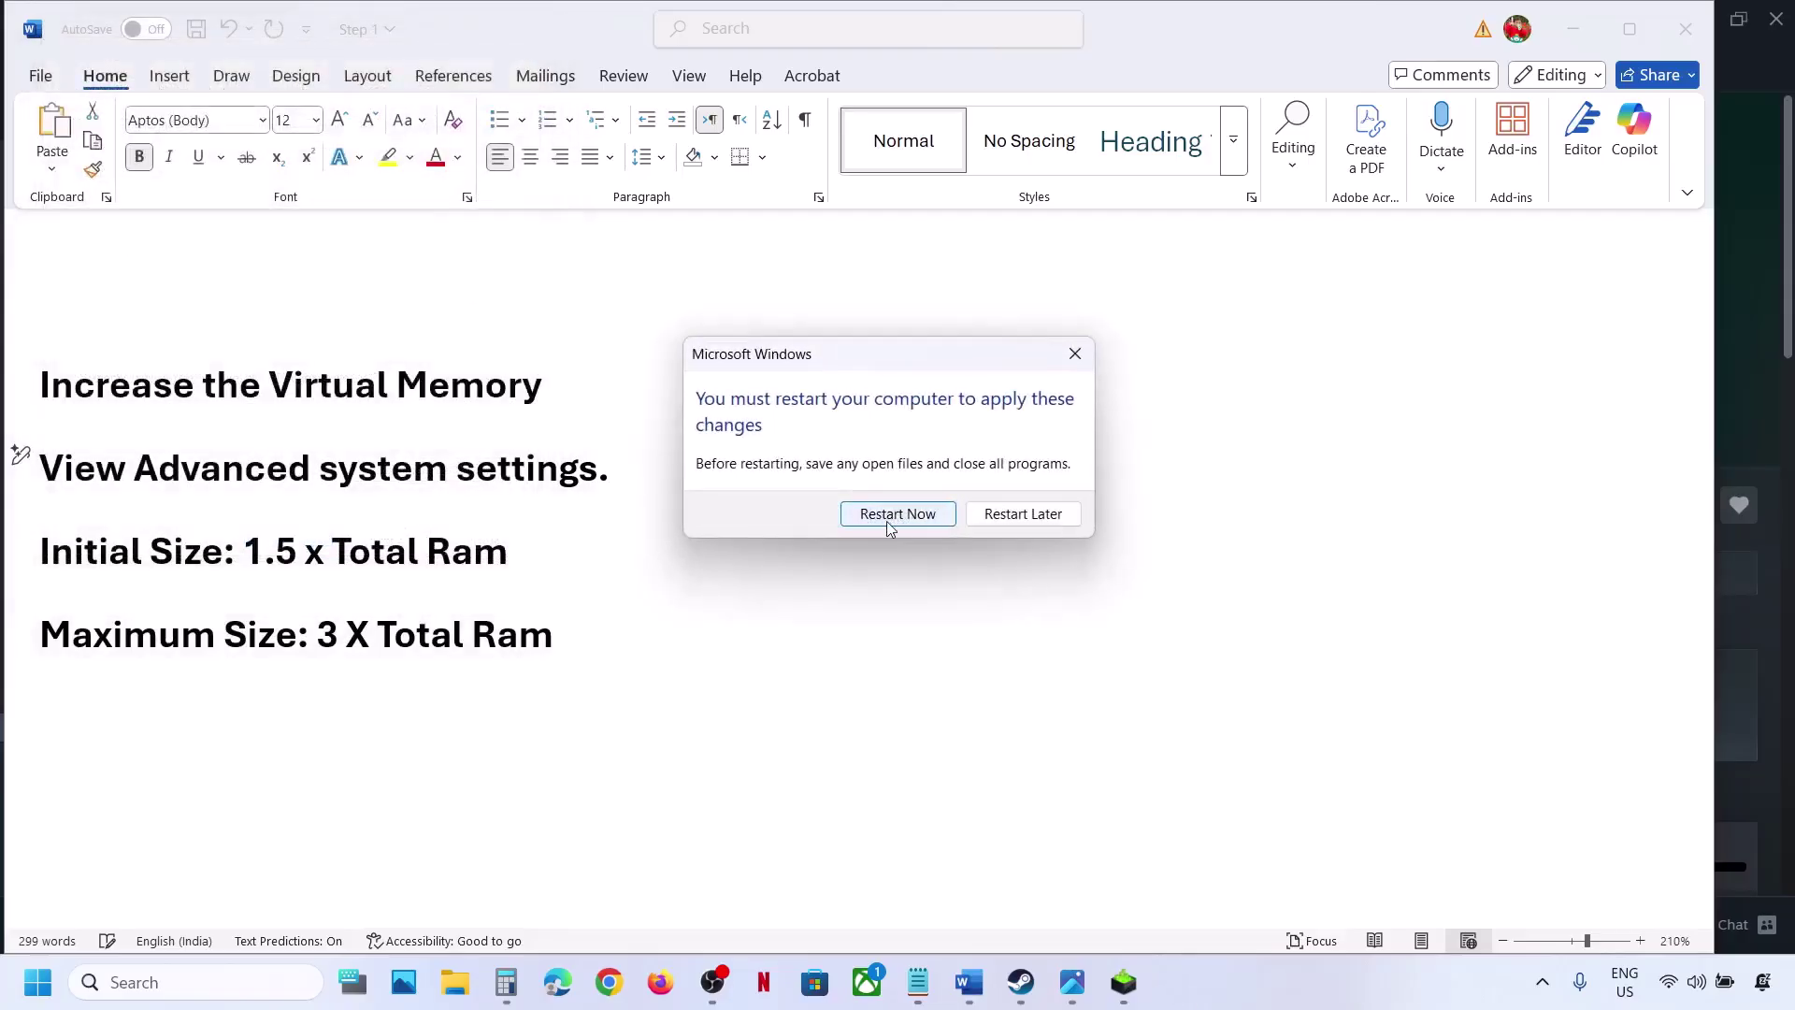
pyautogui.click(1075, 353)
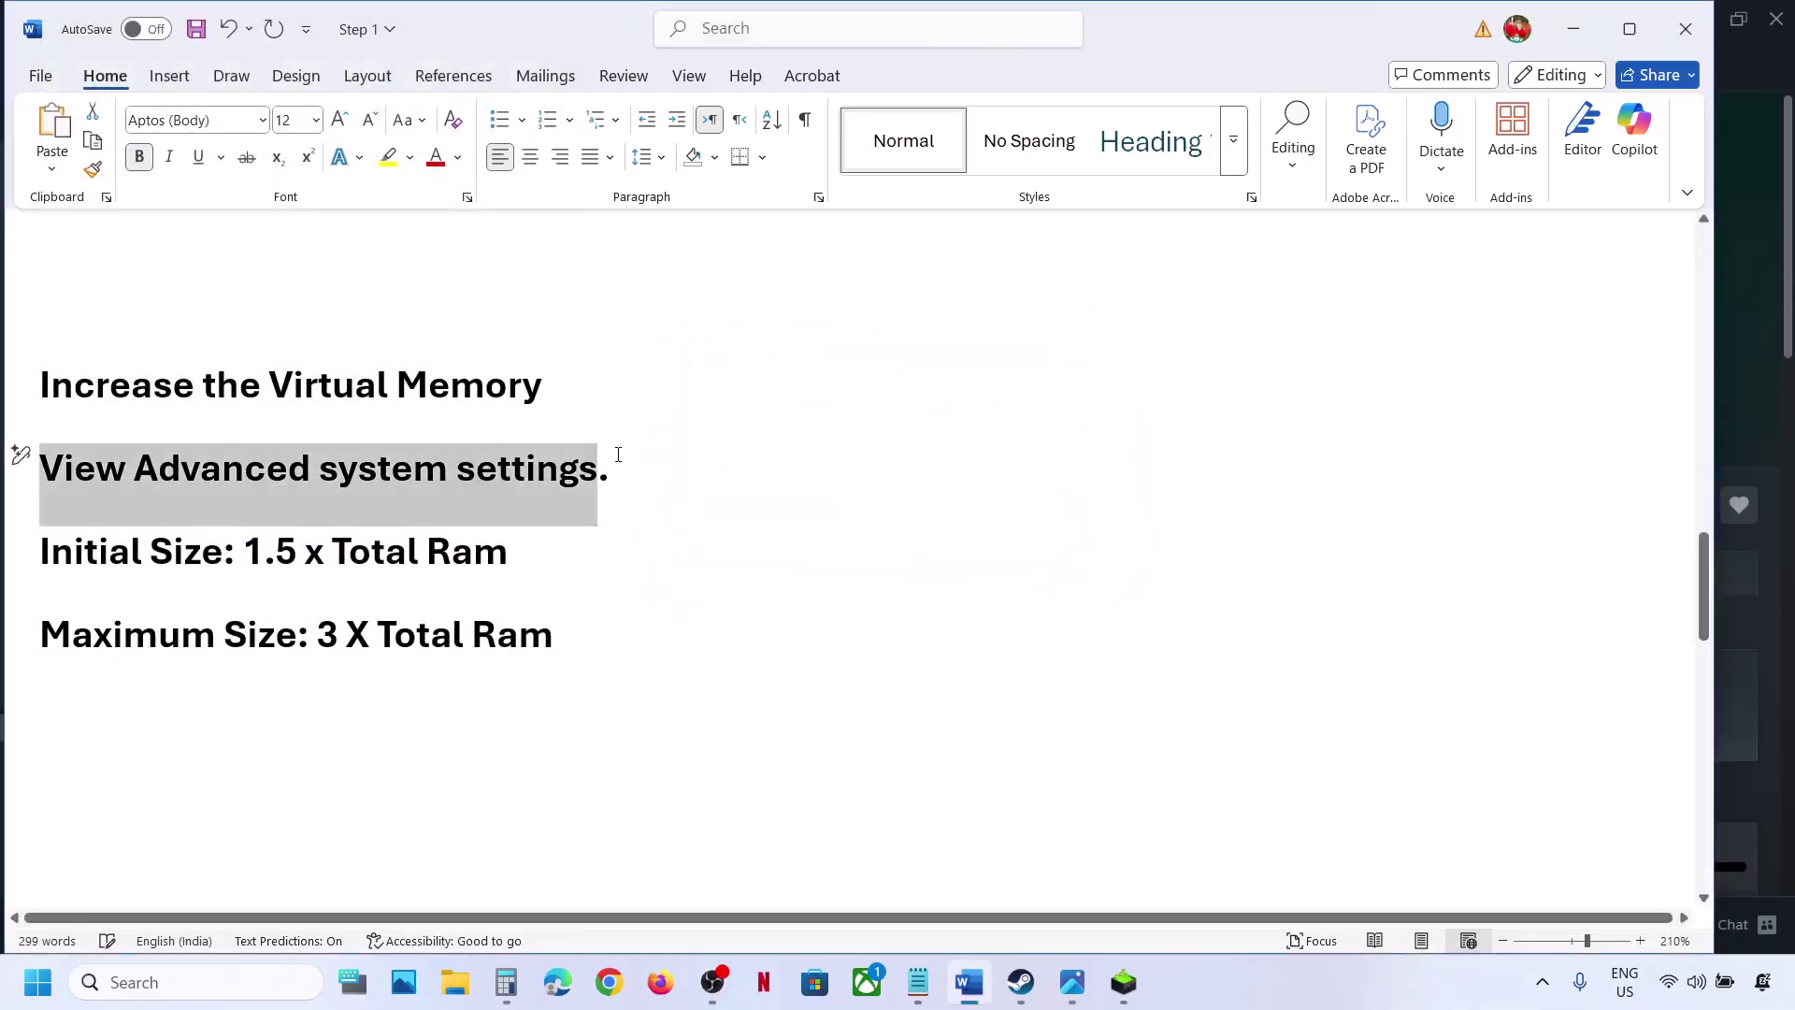
# Step: Reopen the Virtual Memory settings, enable automatic paging file management for all drives, and confirm all dialogs
pyautogui.click(187, 981)
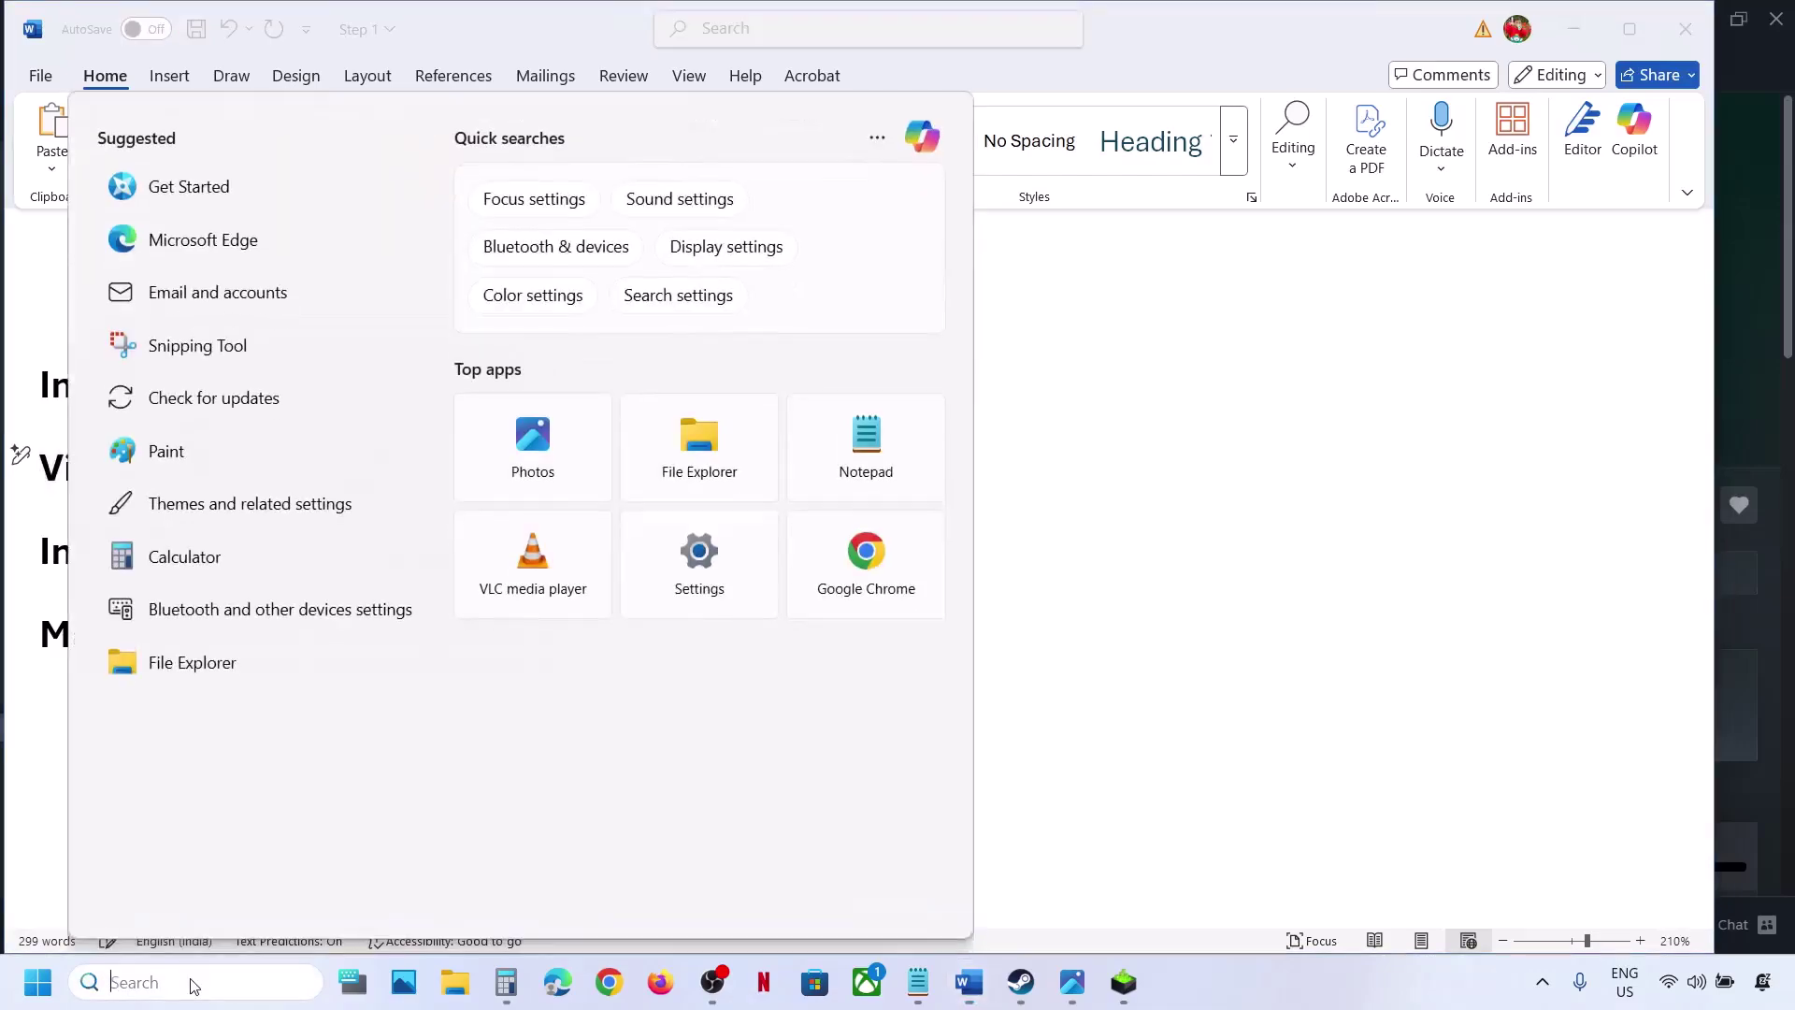
pyautogui.write('View Advanced system settings')
pyautogui.click(200, 249)
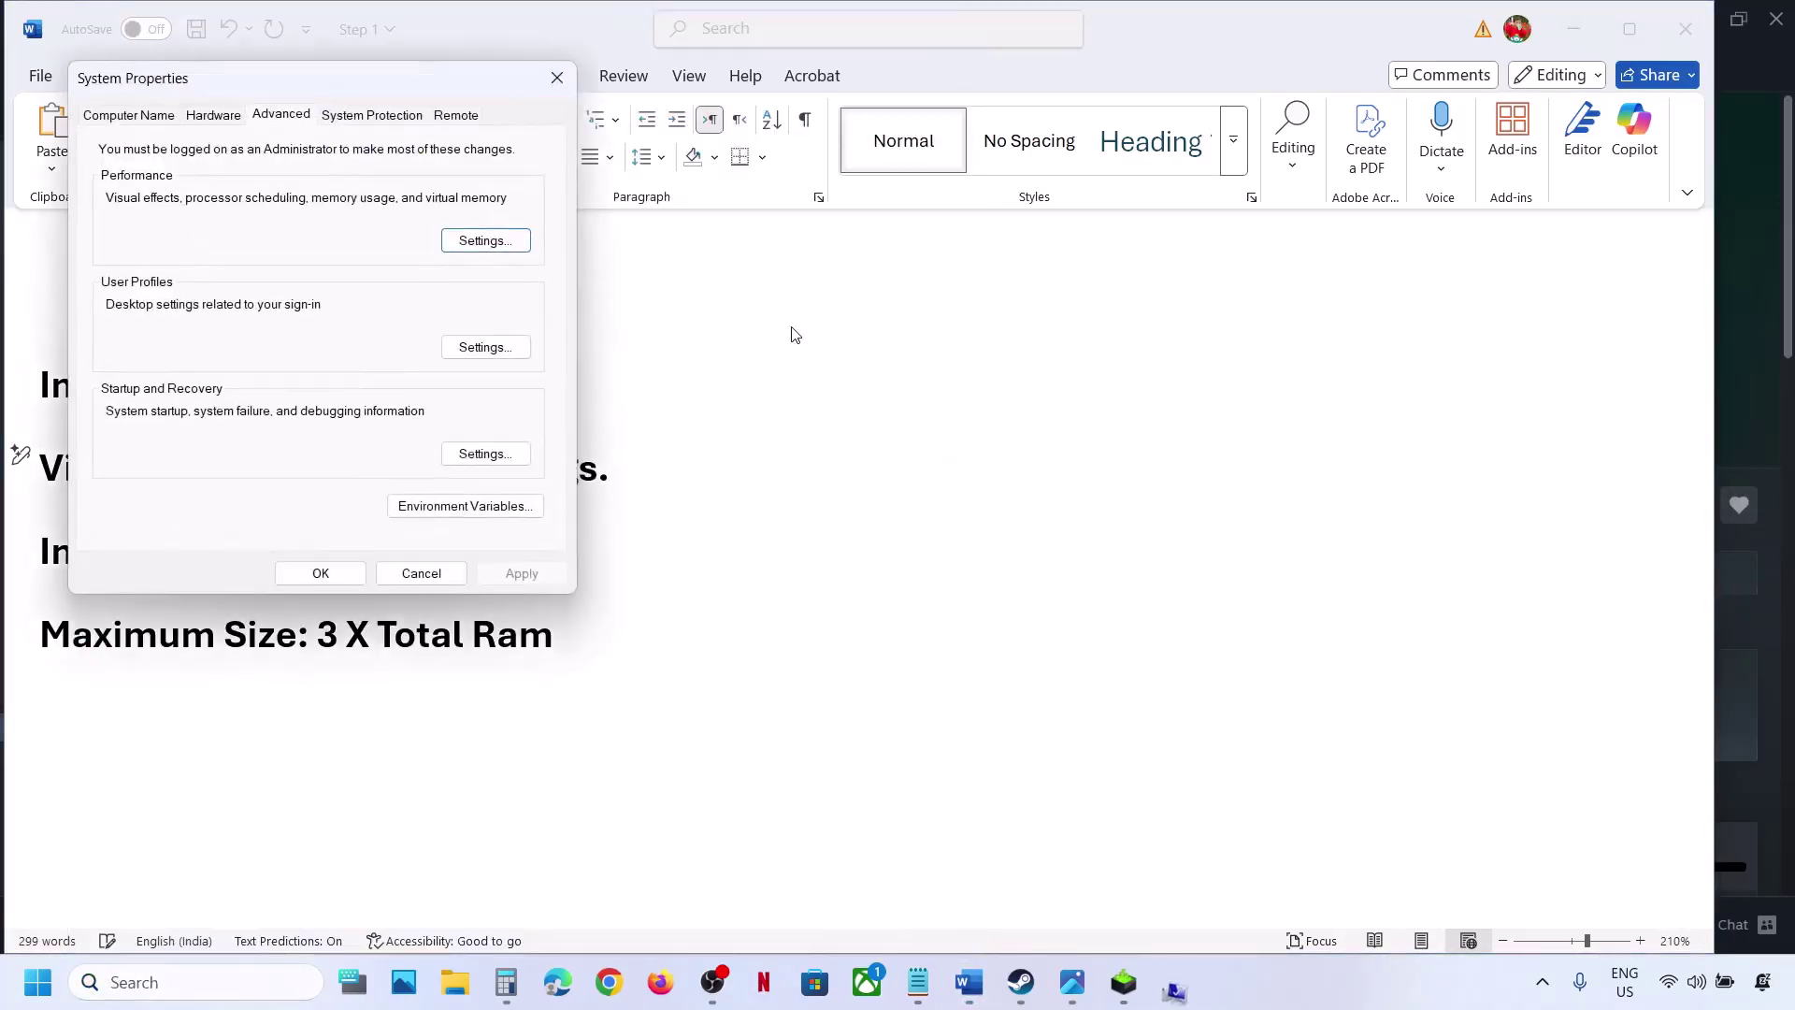
pyautogui.click(490, 241)
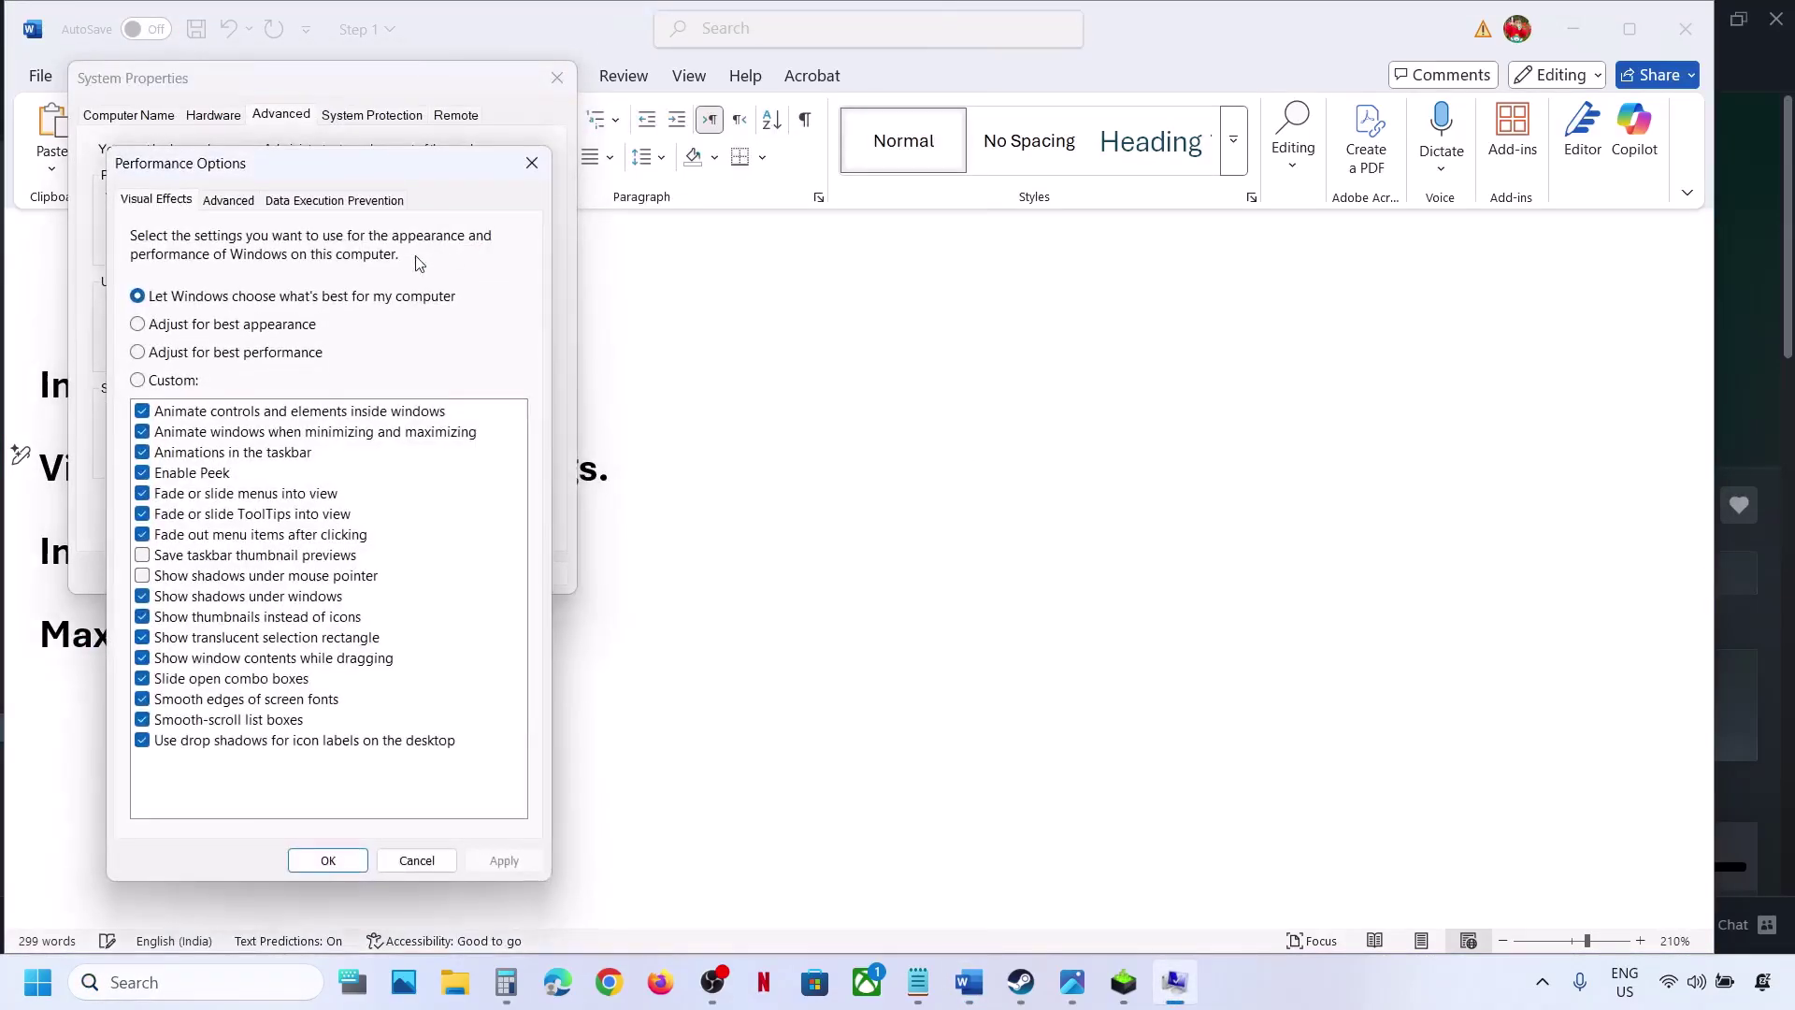
pyautogui.click(229, 201)
pyautogui.click(494, 530)
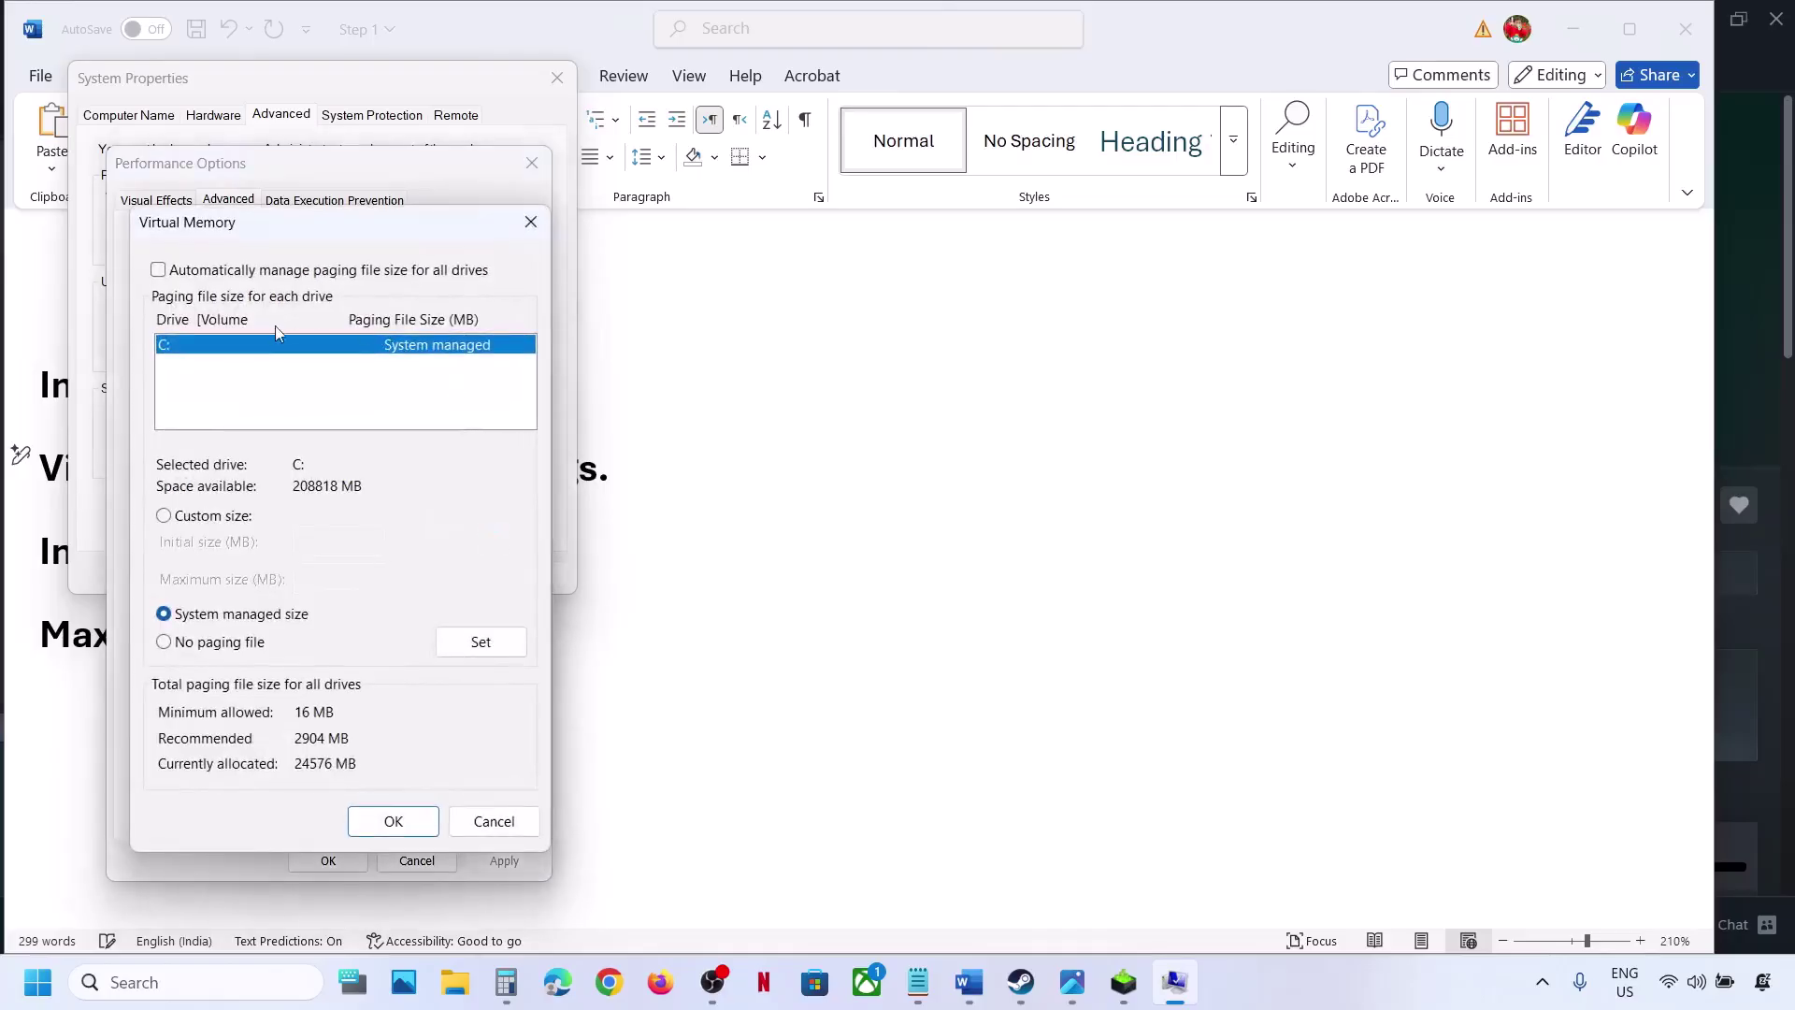
pyautogui.click(161, 273)
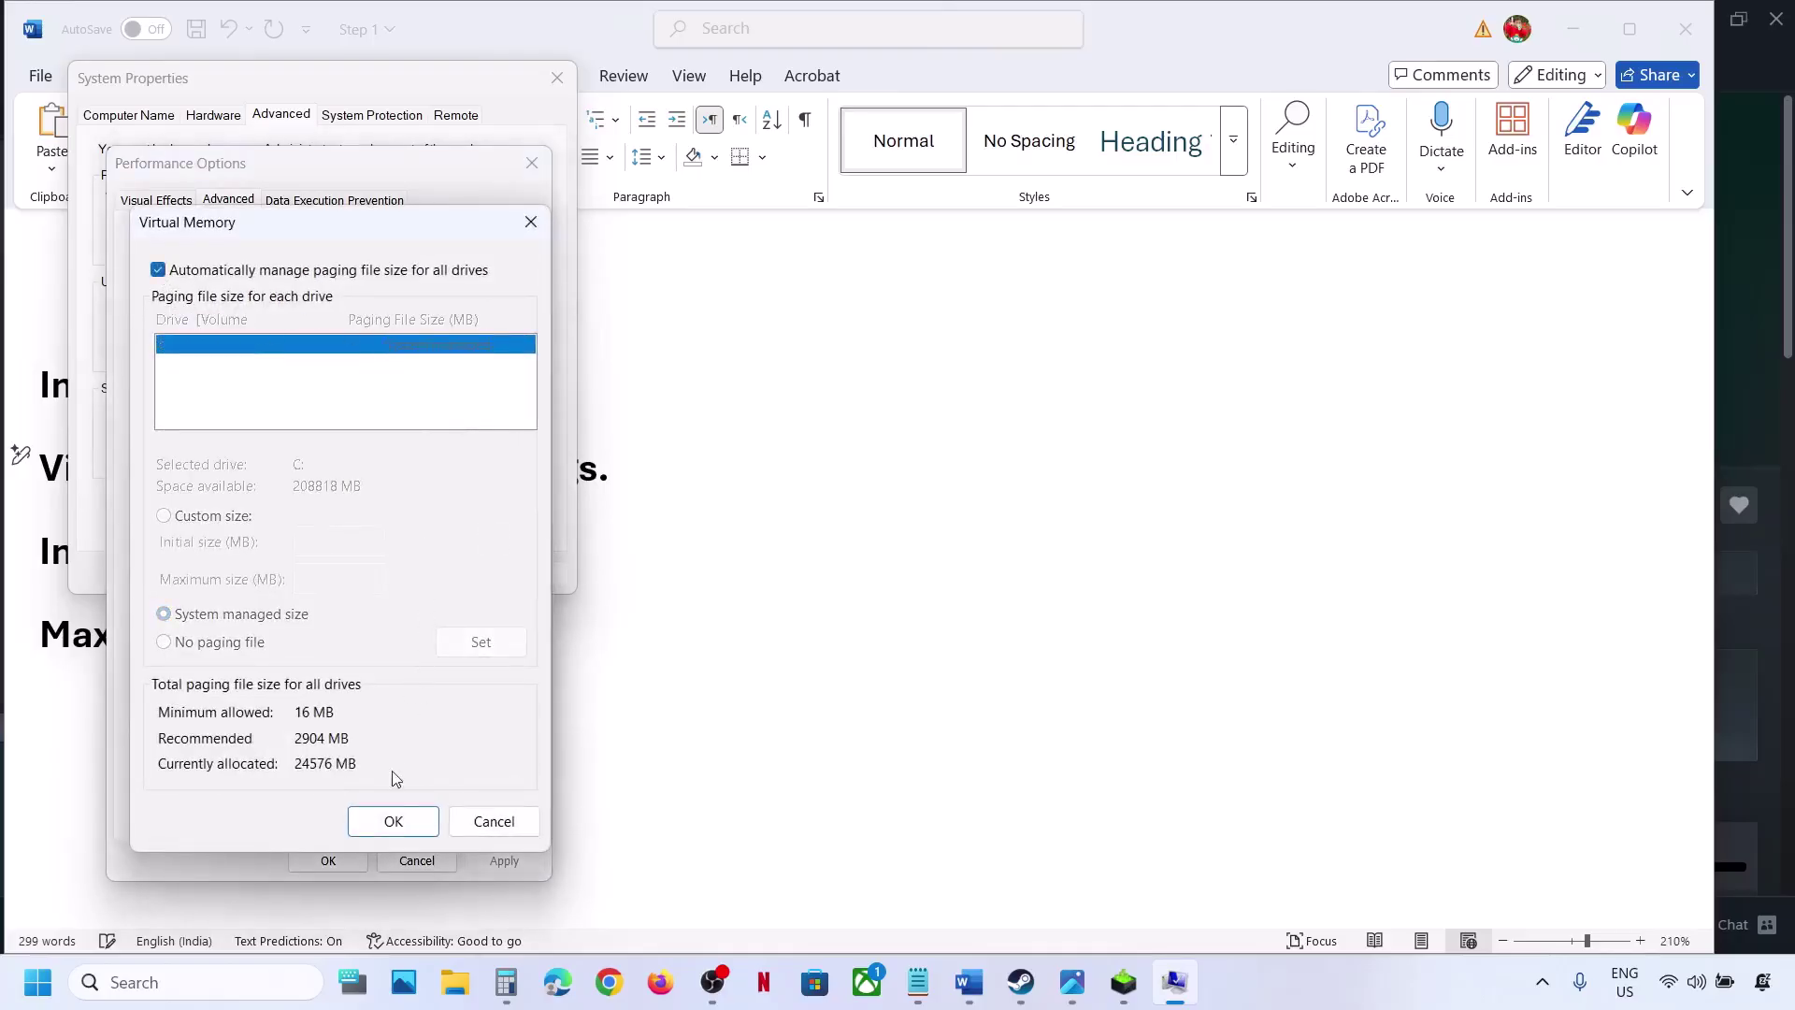
pyautogui.click(391, 823)
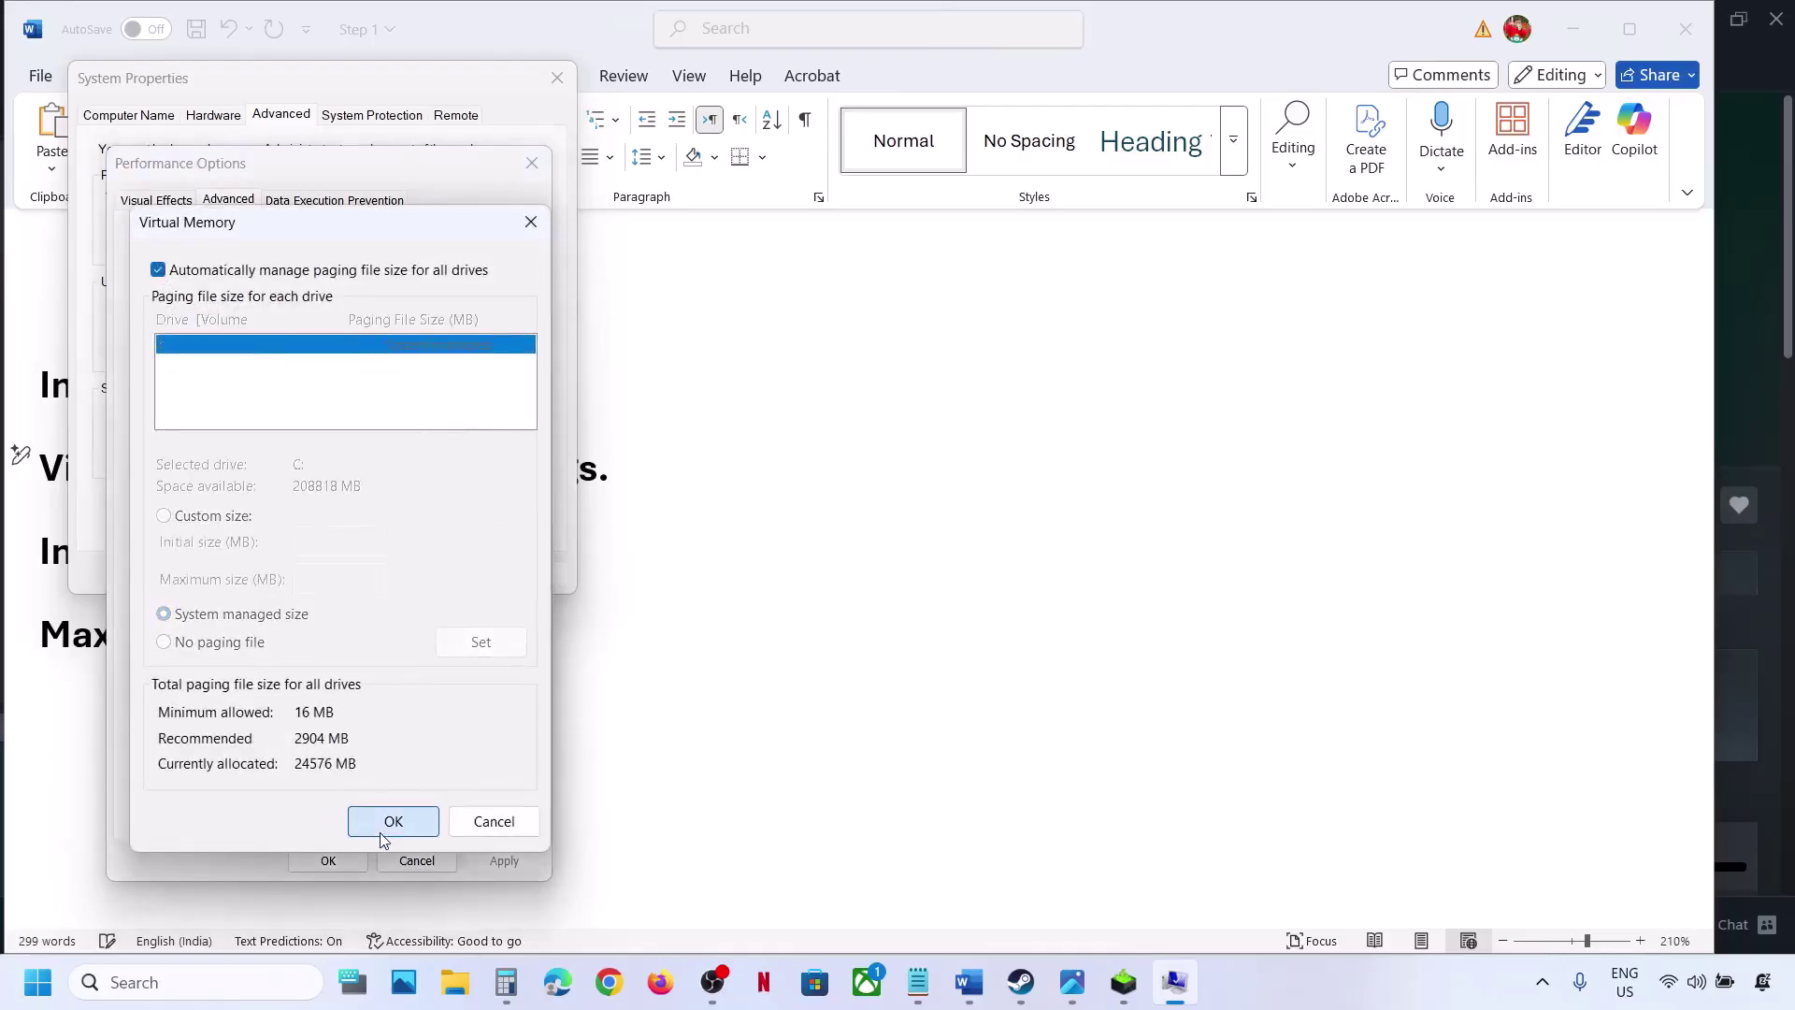
pyautogui.click(328, 857)
pyautogui.click(321, 573)
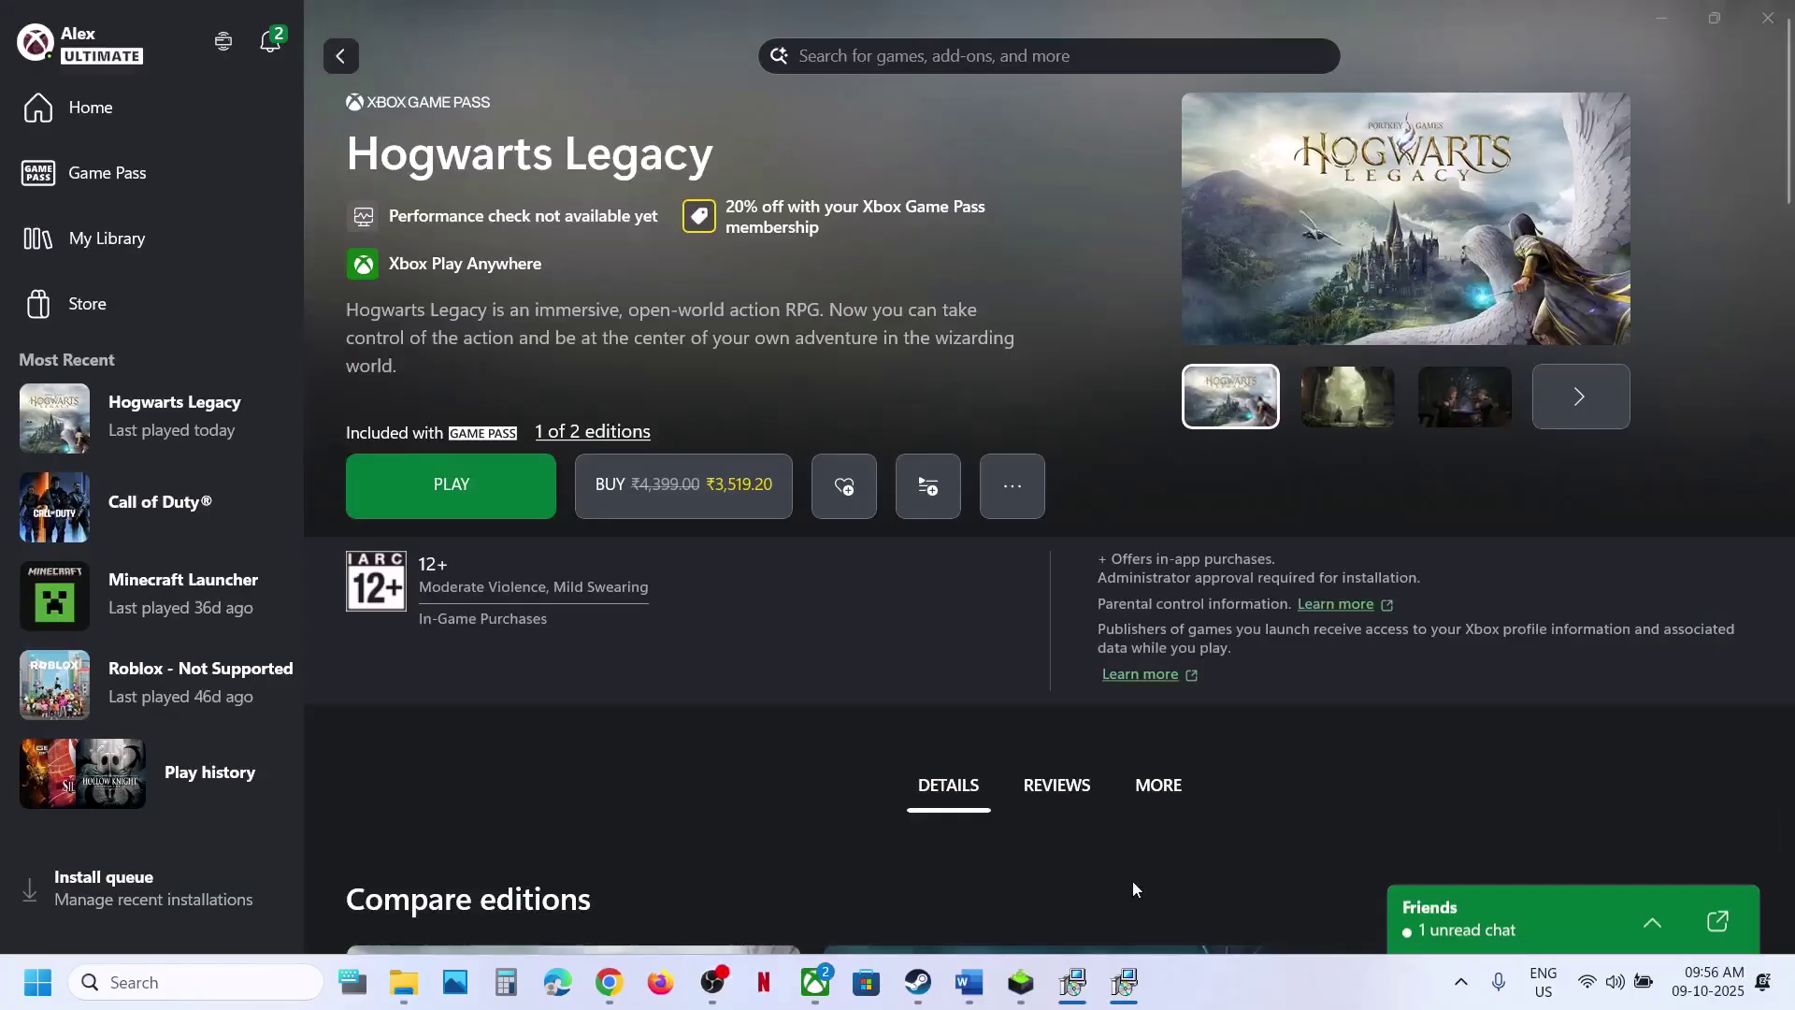
# Step: Switch to the Word checklist, highlight "Update the system BIOS" in Step 20, and check the laptop's battery charge
pyautogui.click(968, 981)
pyautogui.scroll(-3, 699, 570)
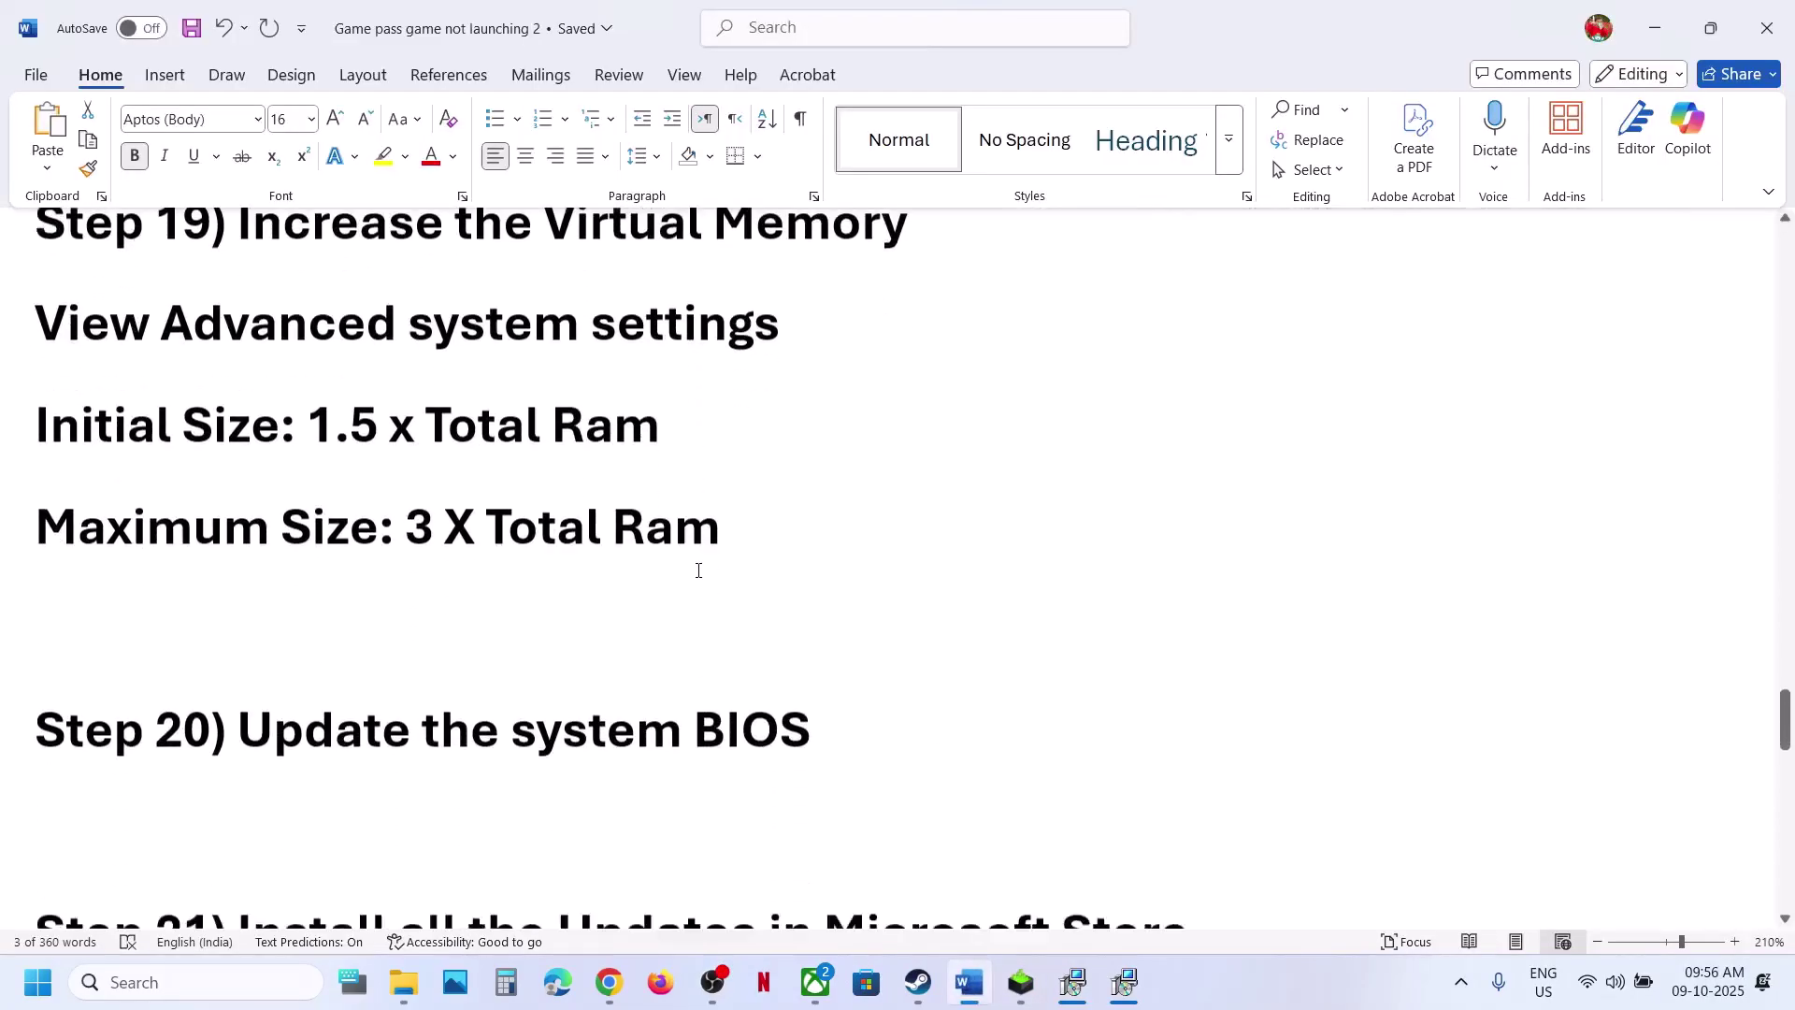
pyautogui.scroll(-1, 698, 570)
pyautogui.scroll(2, 698, 570)
pyautogui.moveTo(239, 764); pyautogui.dragTo(758, 783)
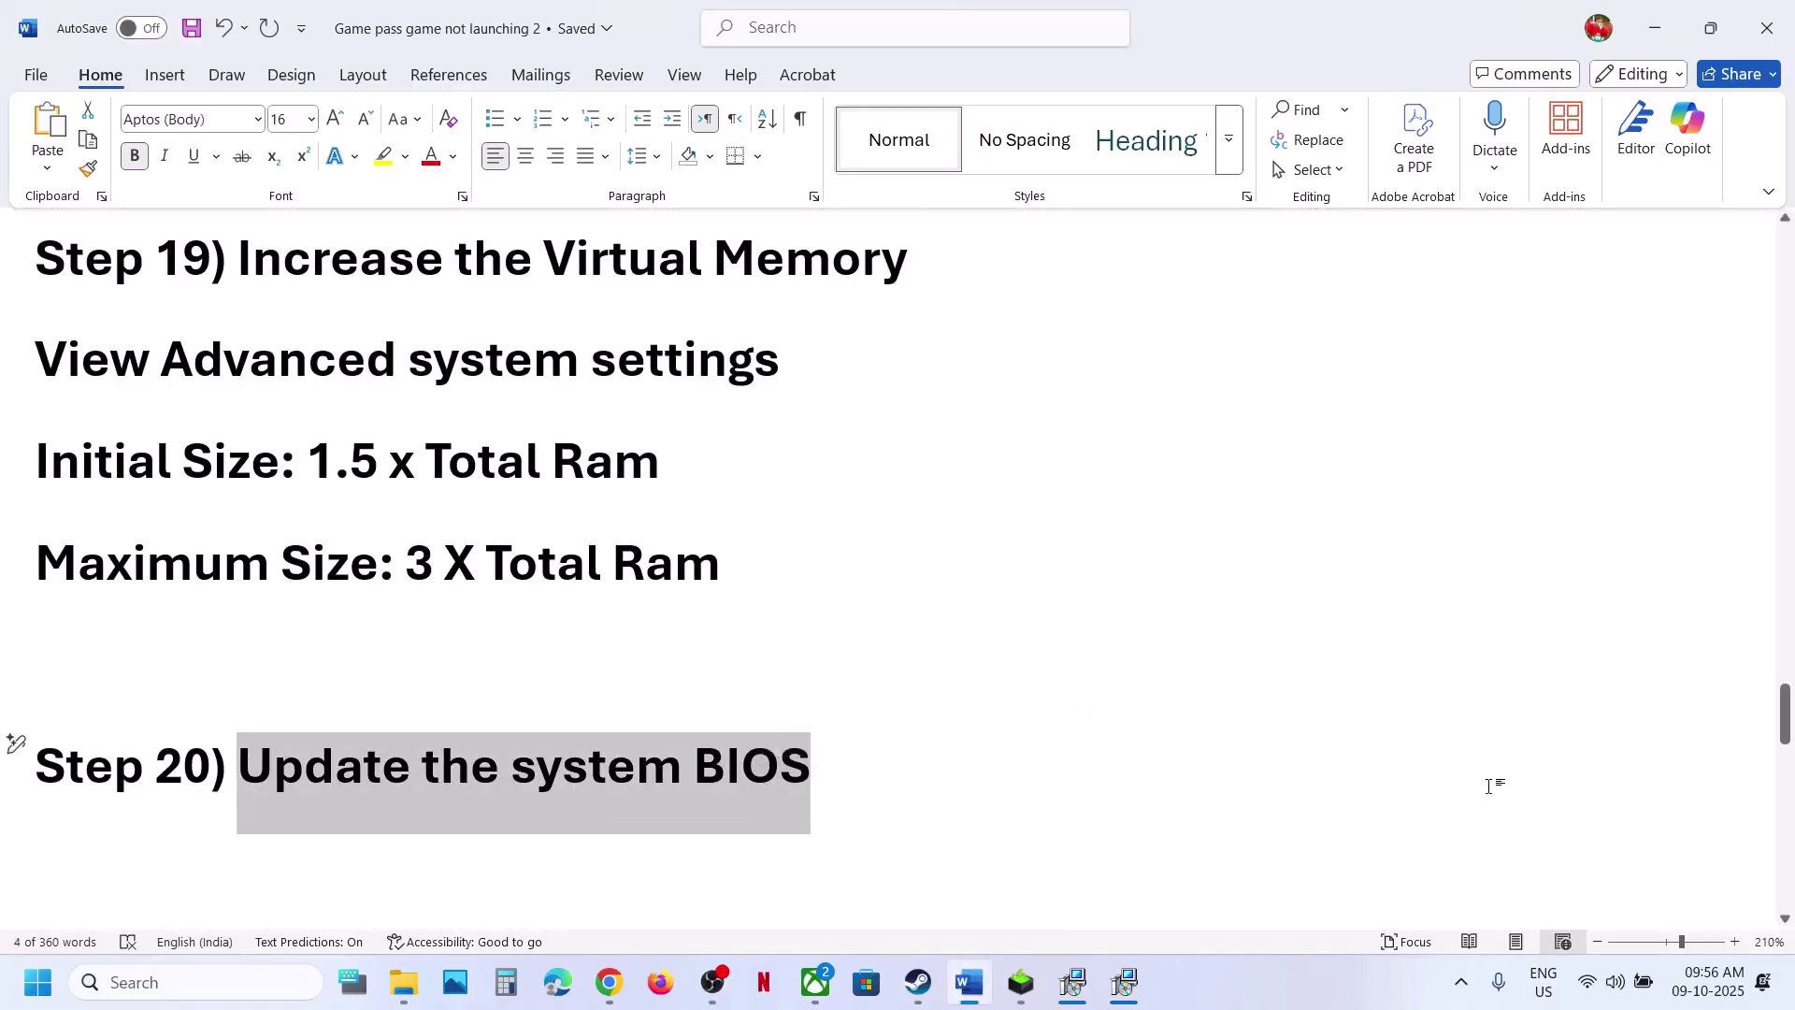
pyautogui.click(1627, 982)
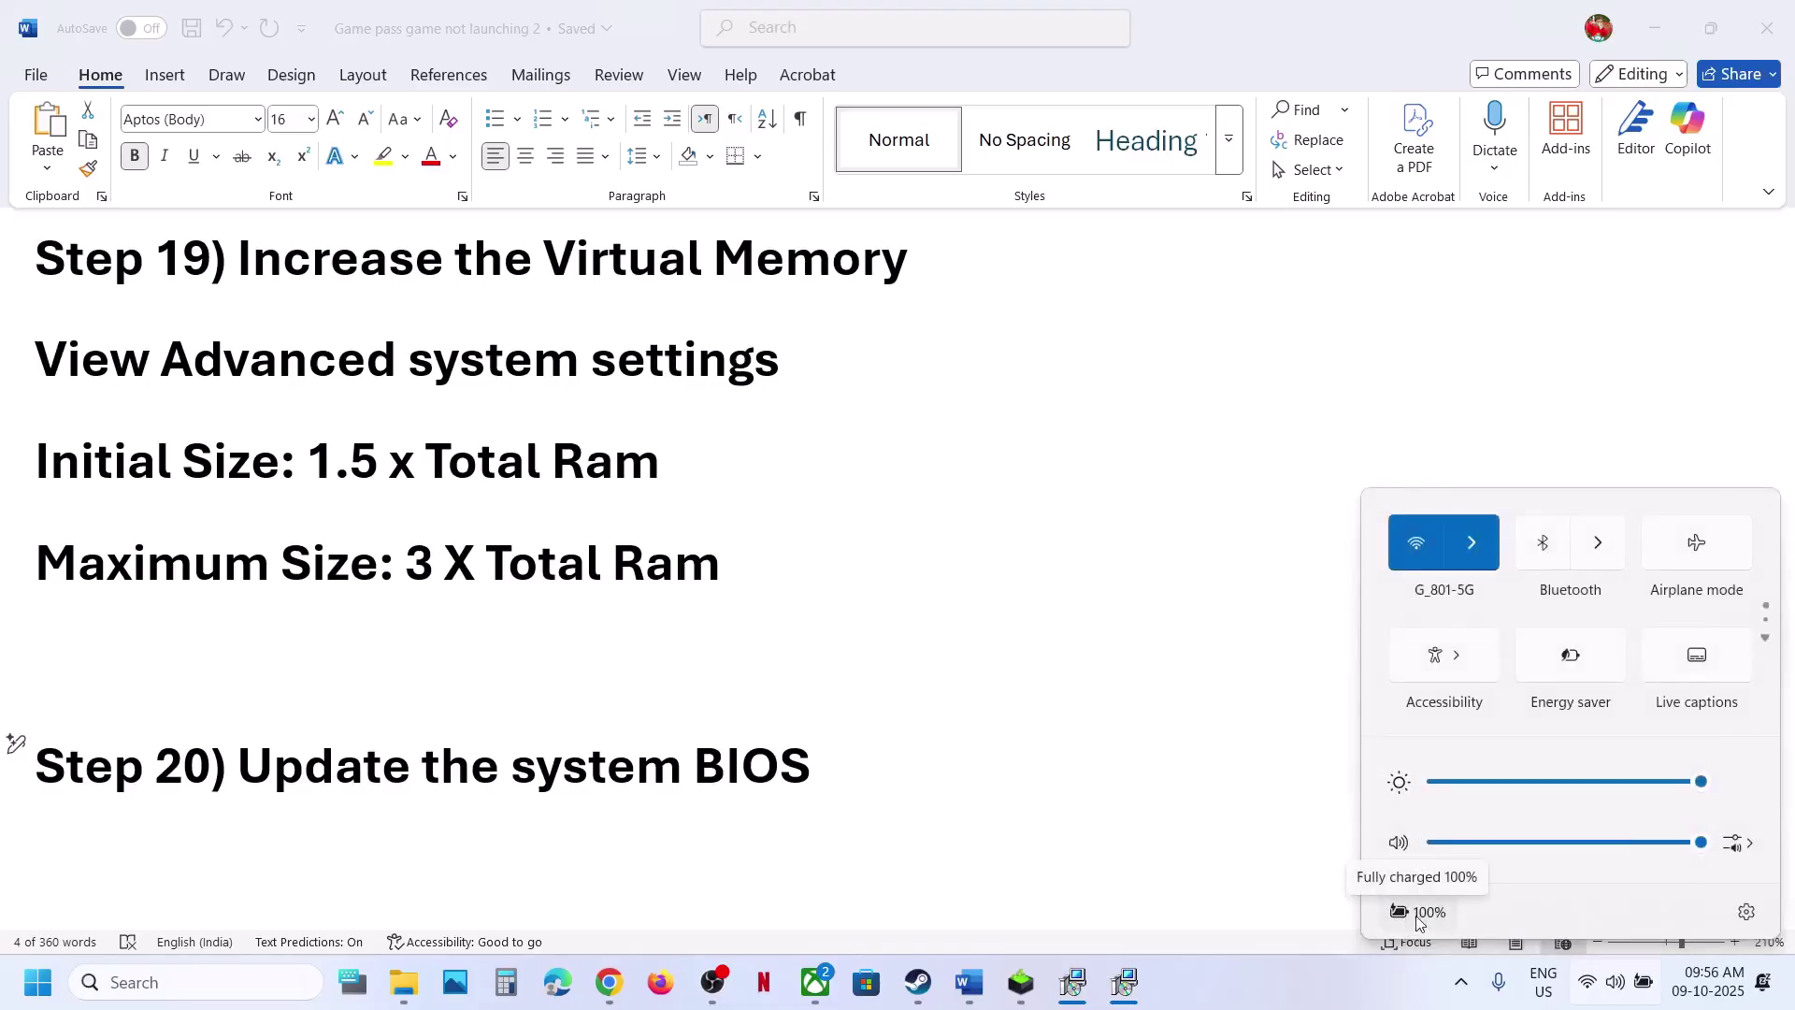
pyautogui.click(997, 742)
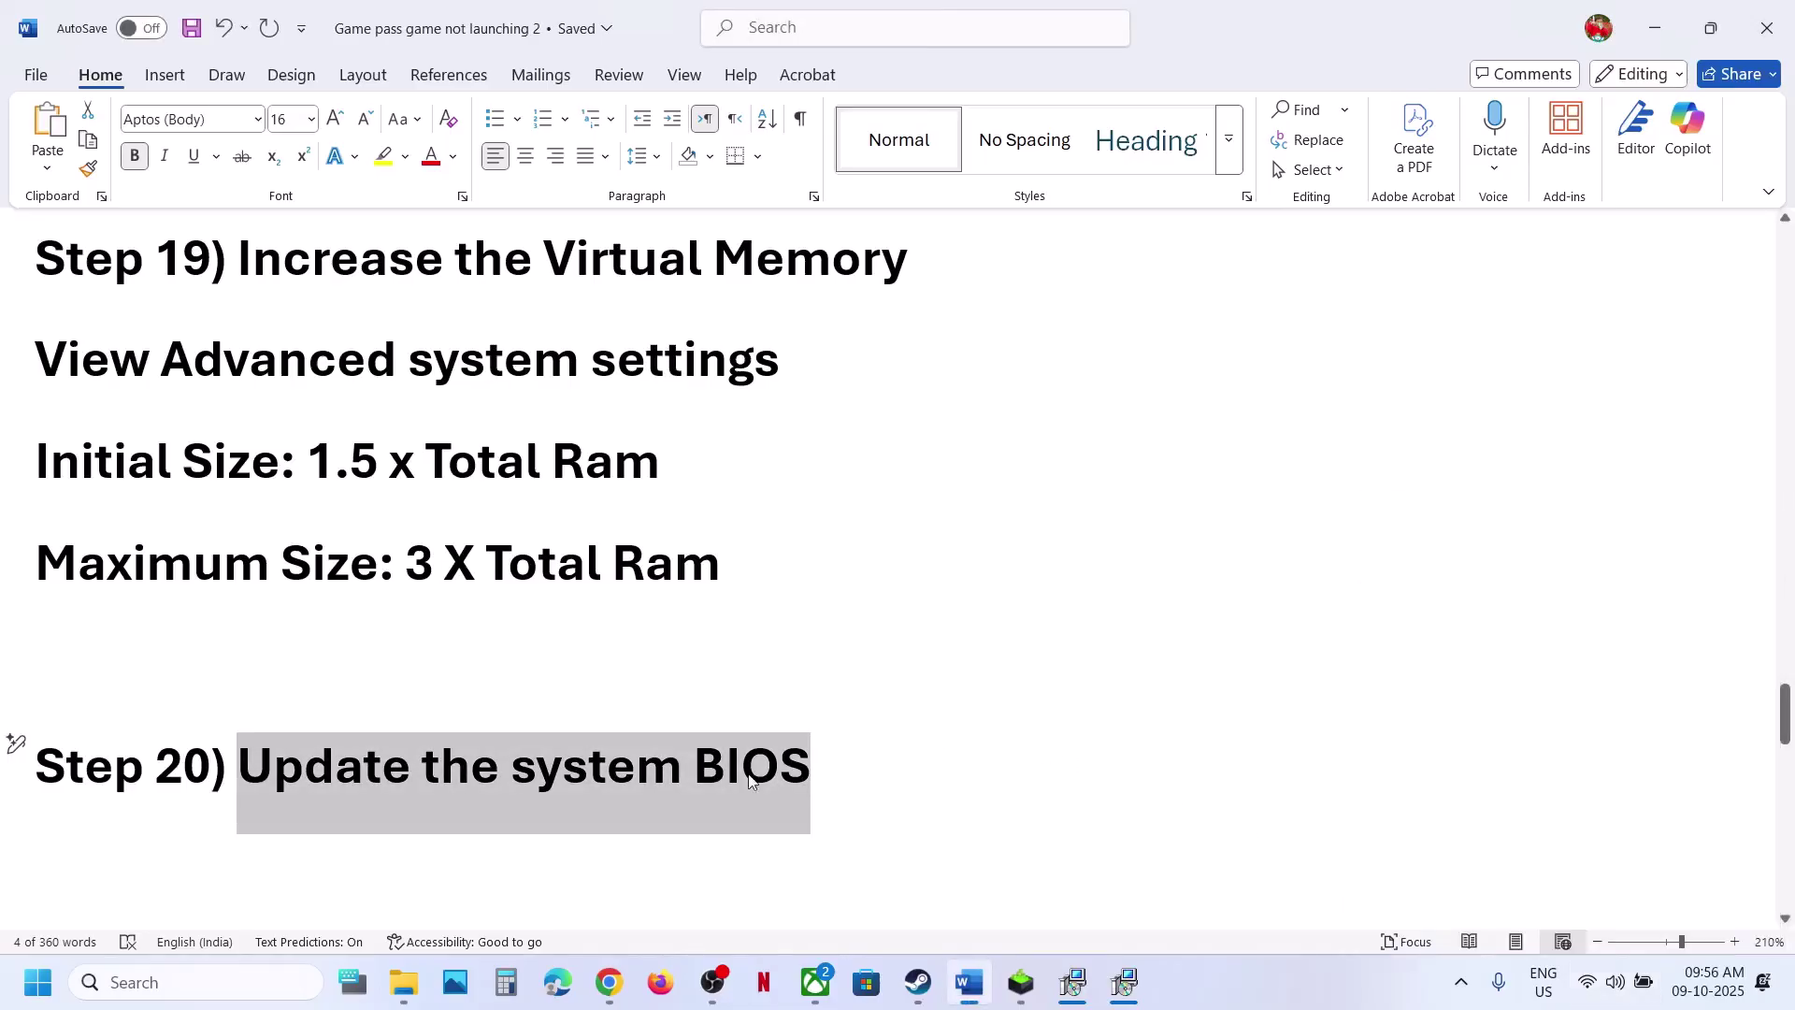
# Step: Highlight Step 21 in the checklist, check for app updates in Microsoft Store, and minimize the Store
pyautogui.scroll(-3, 710, 819)
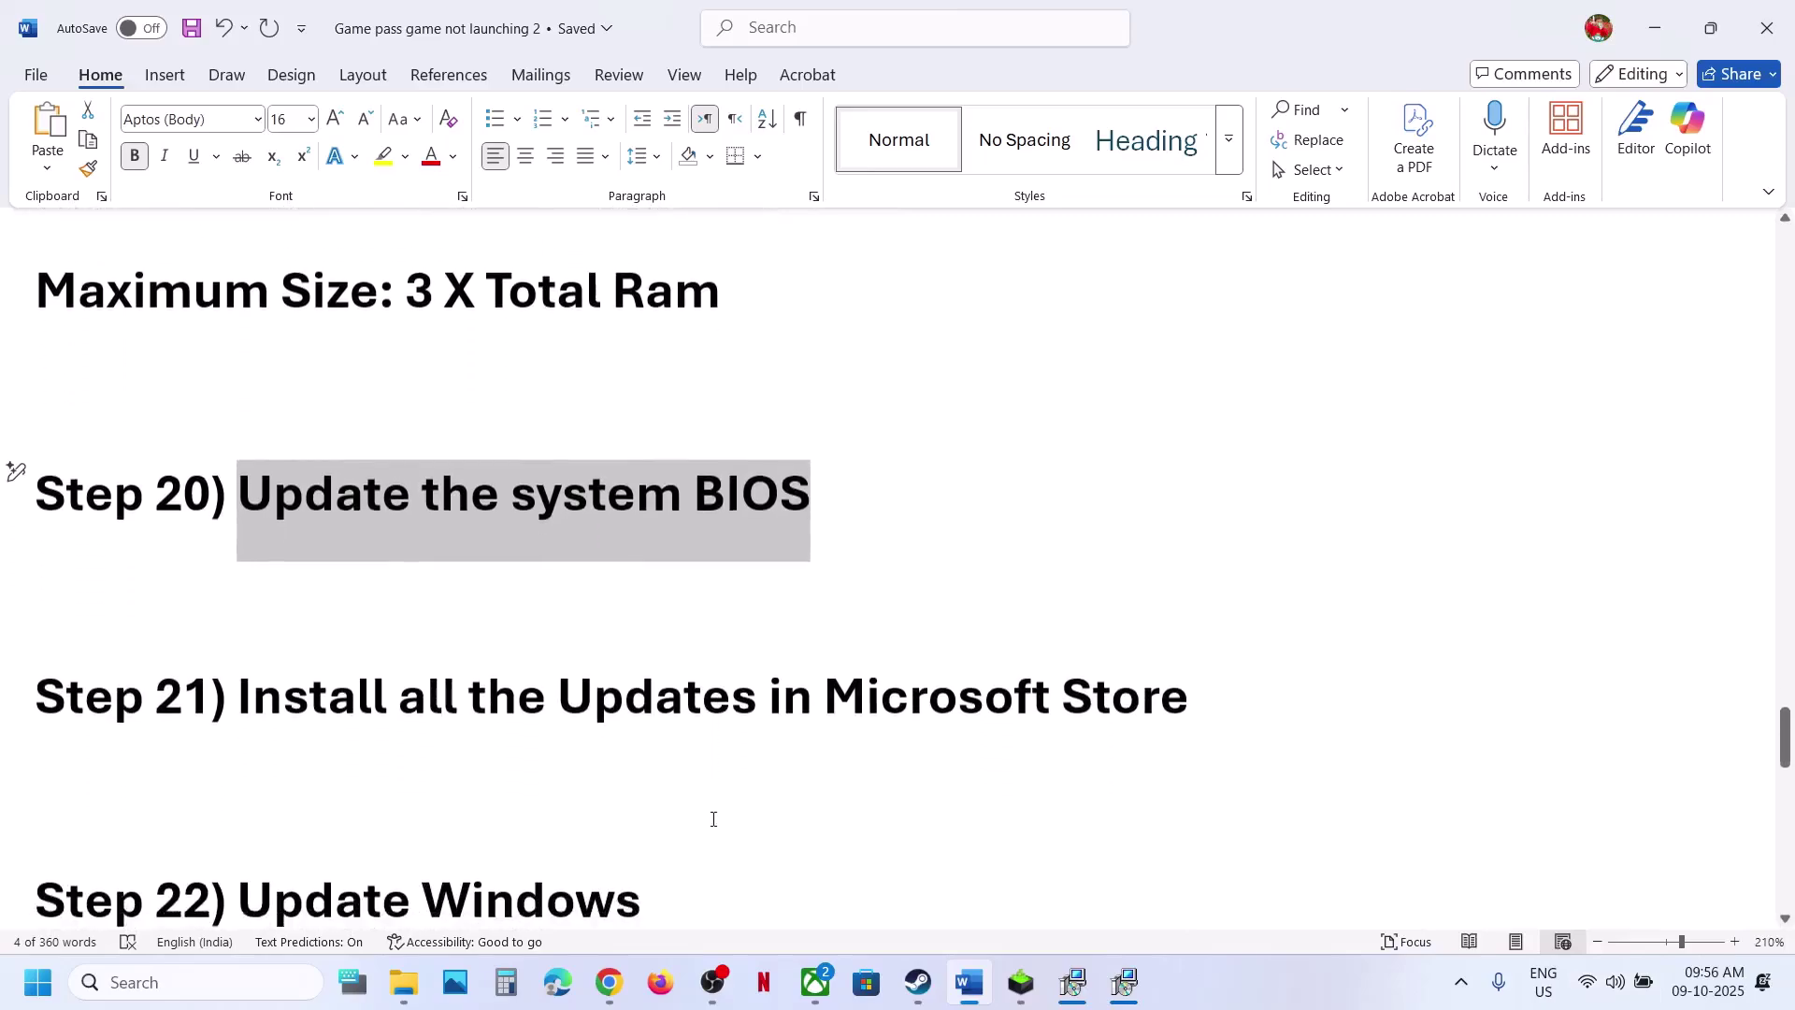
pyautogui.scroll(1, 713, 819)
pyautogui.moveTo(288, 772); pyautogui.dragTo(1186, 772)
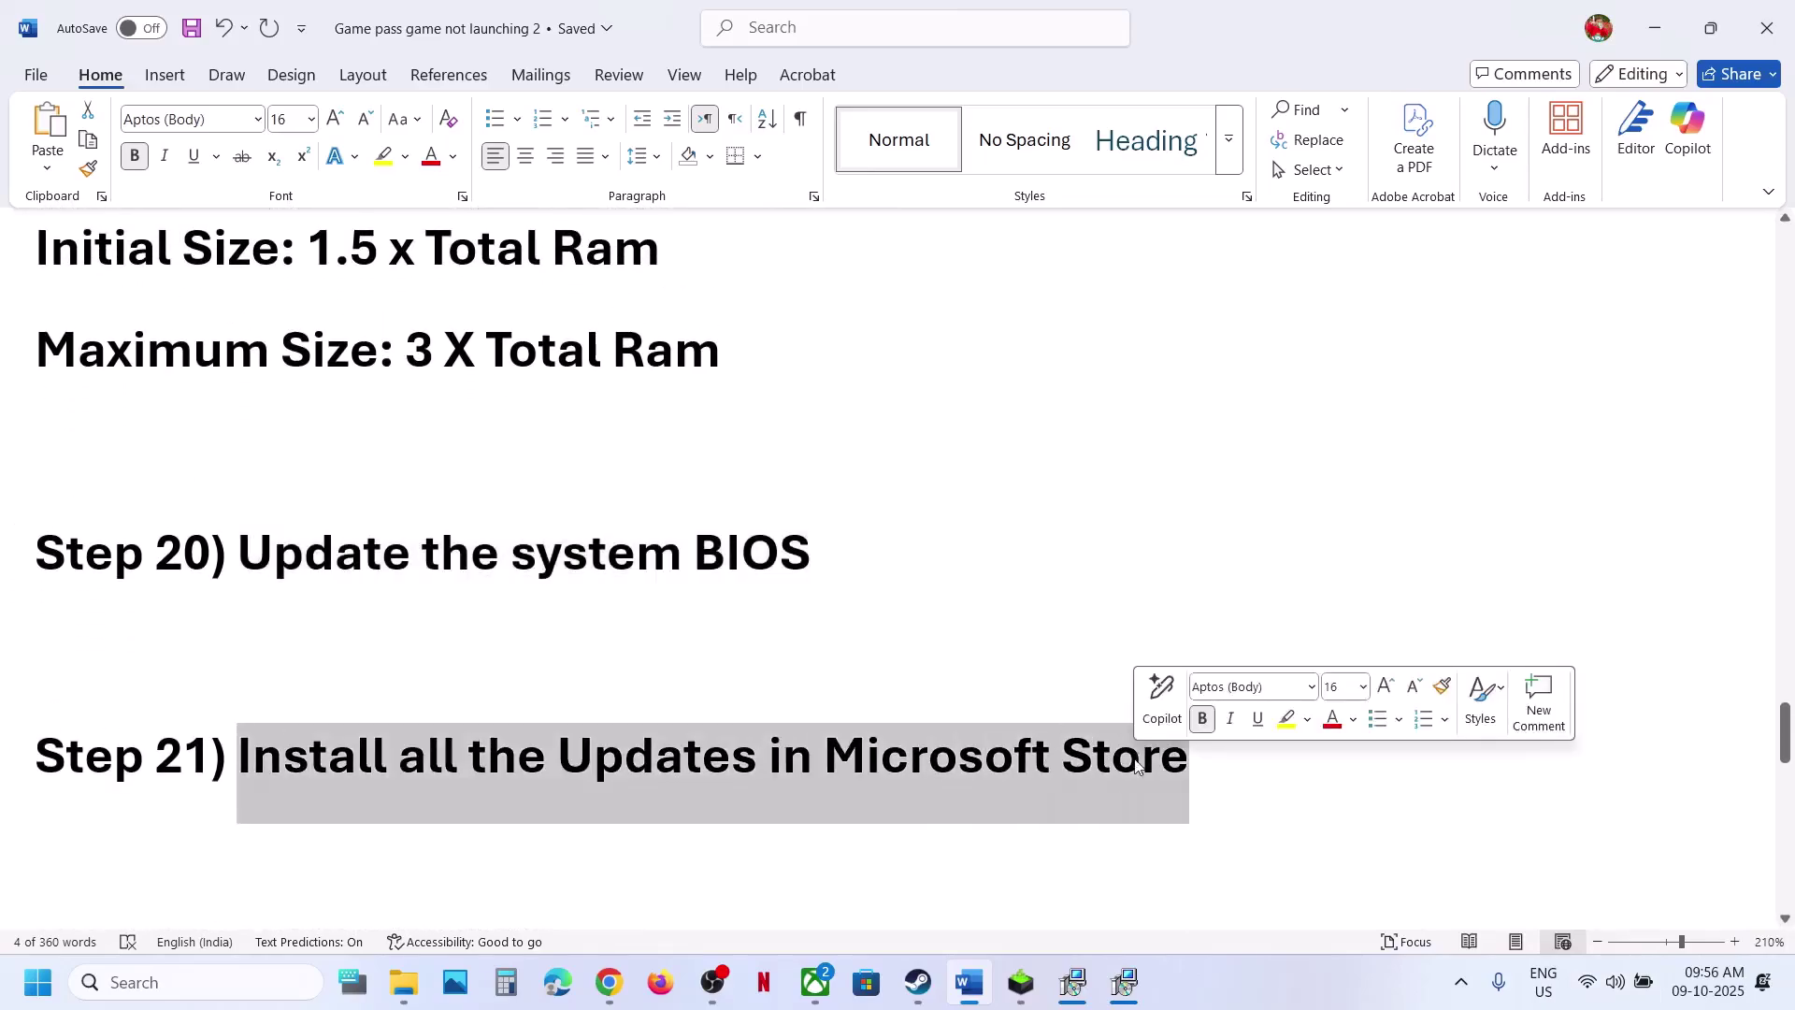
pyautogui.click(865, 999)
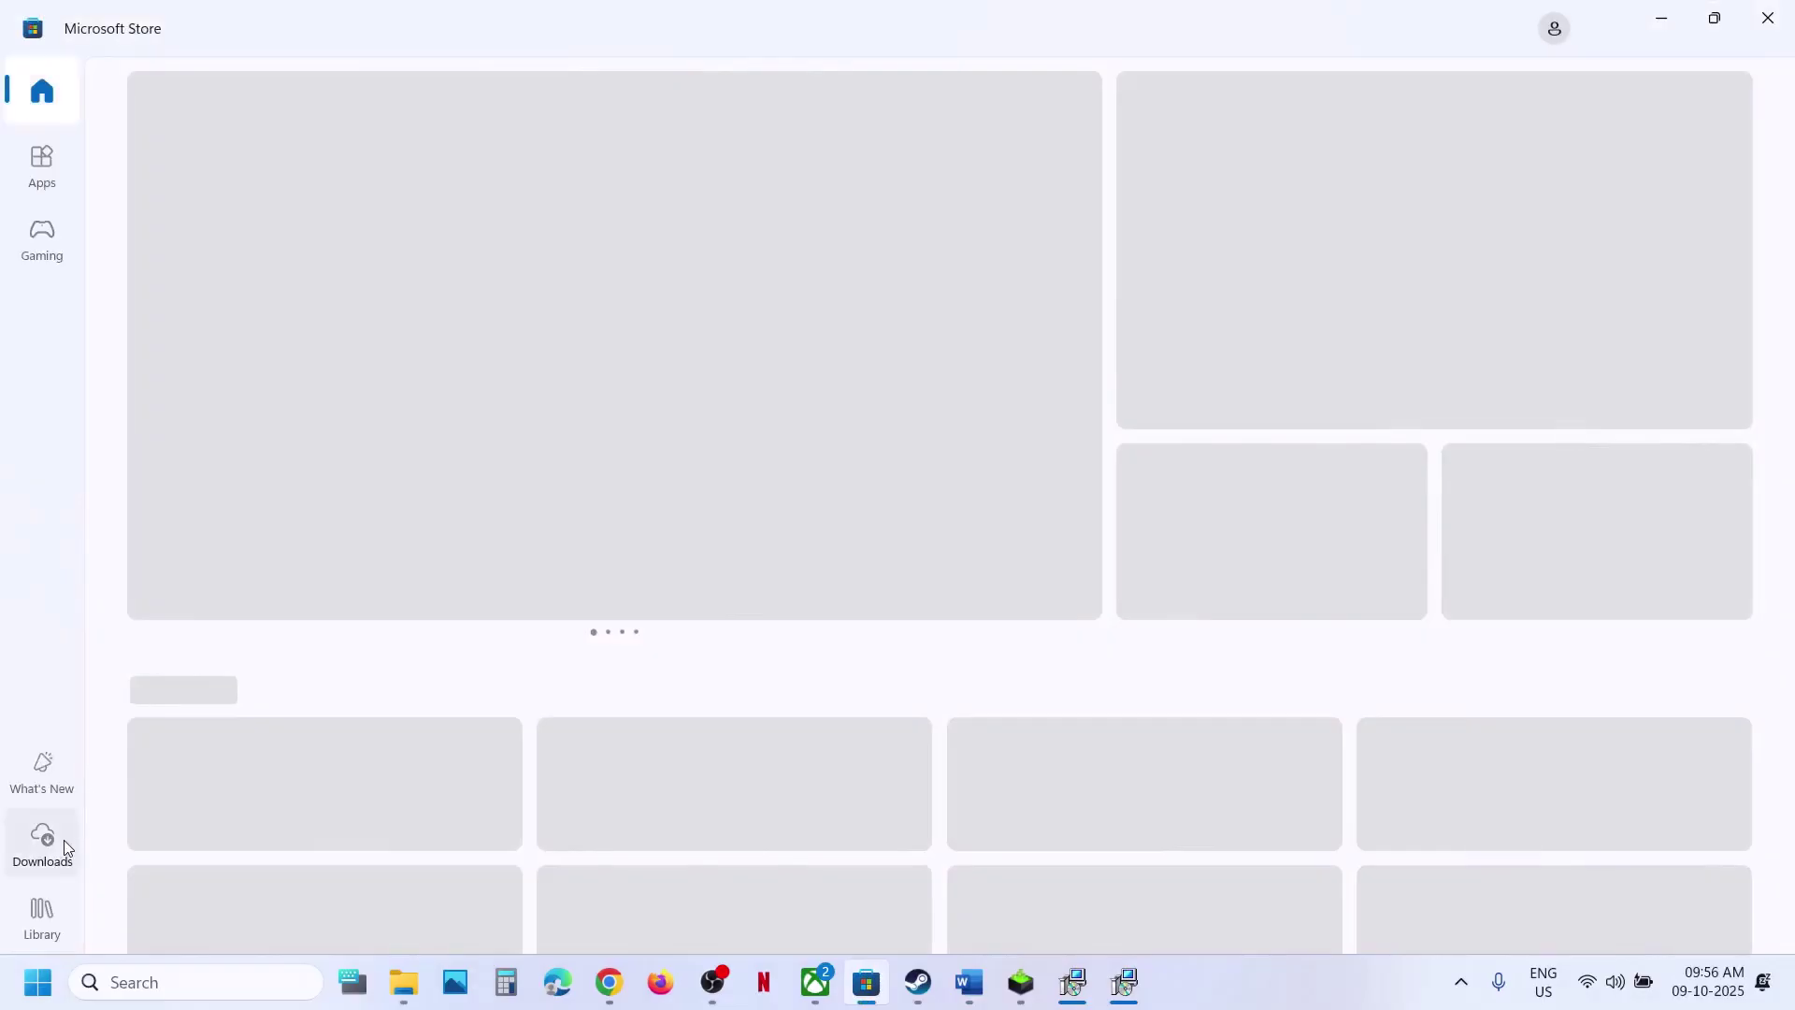
pyautogui.click(51, 849)
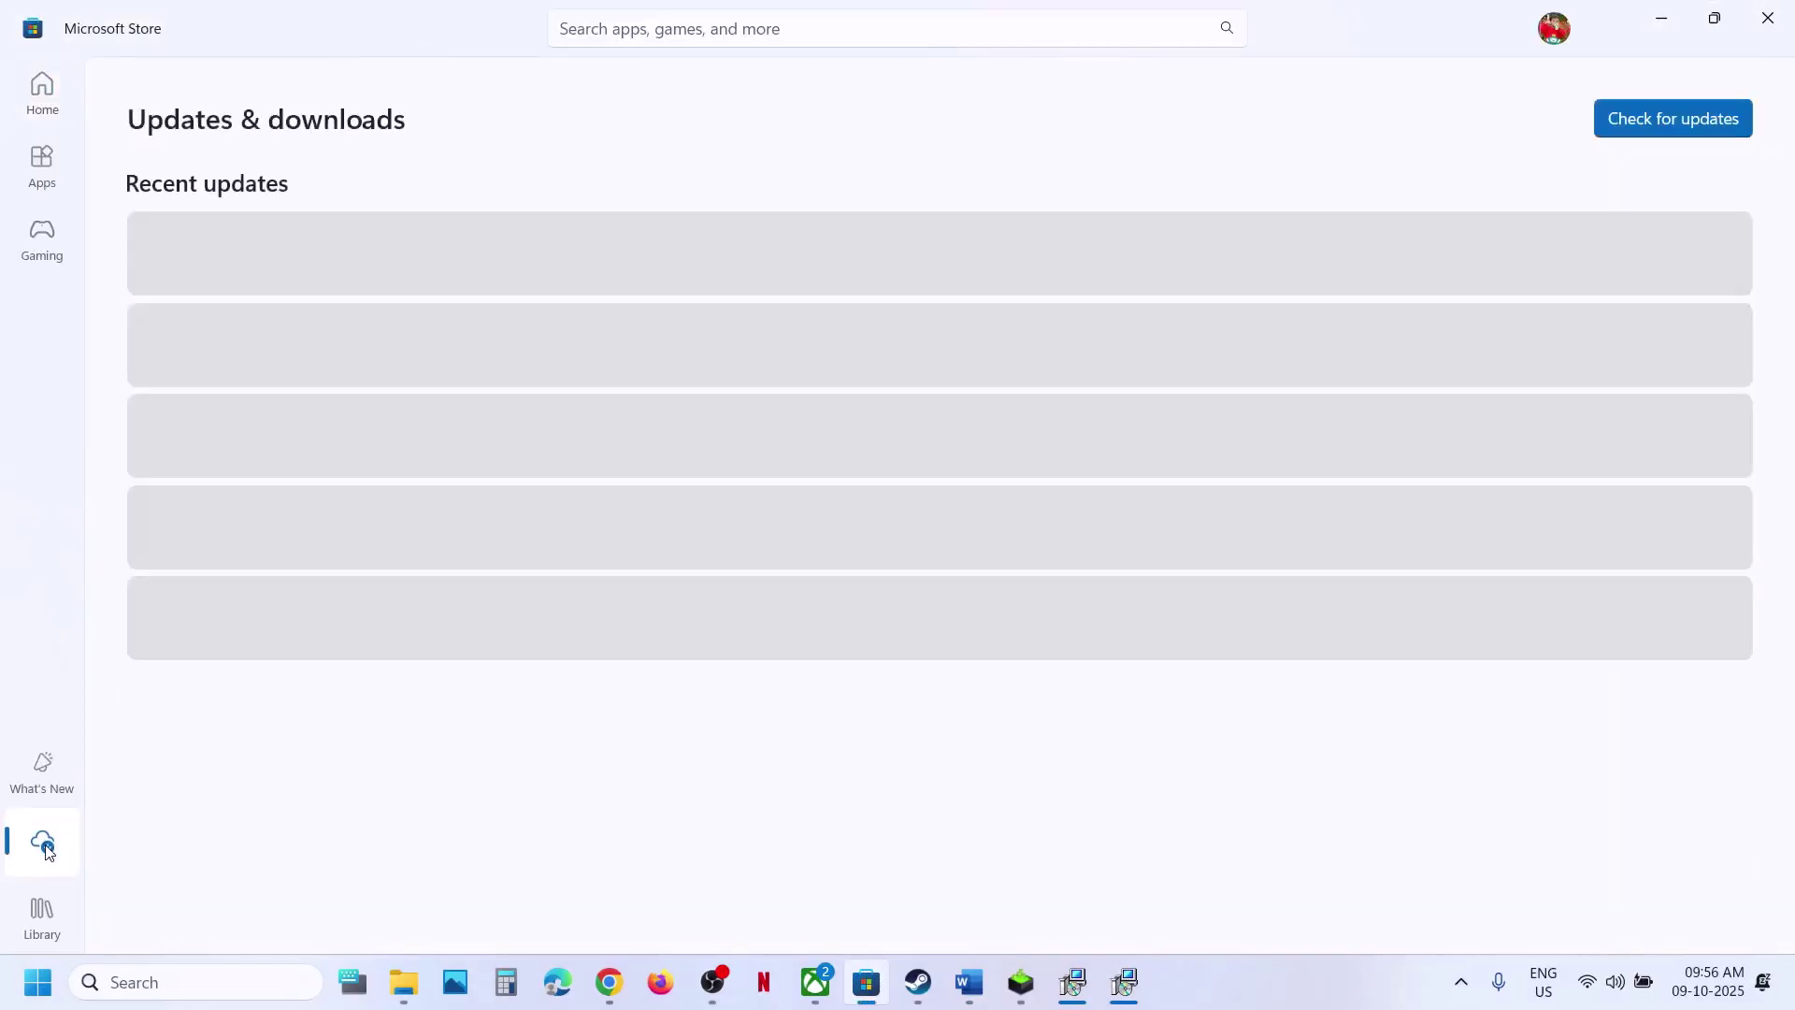
pyautogui.click(1656, 118)
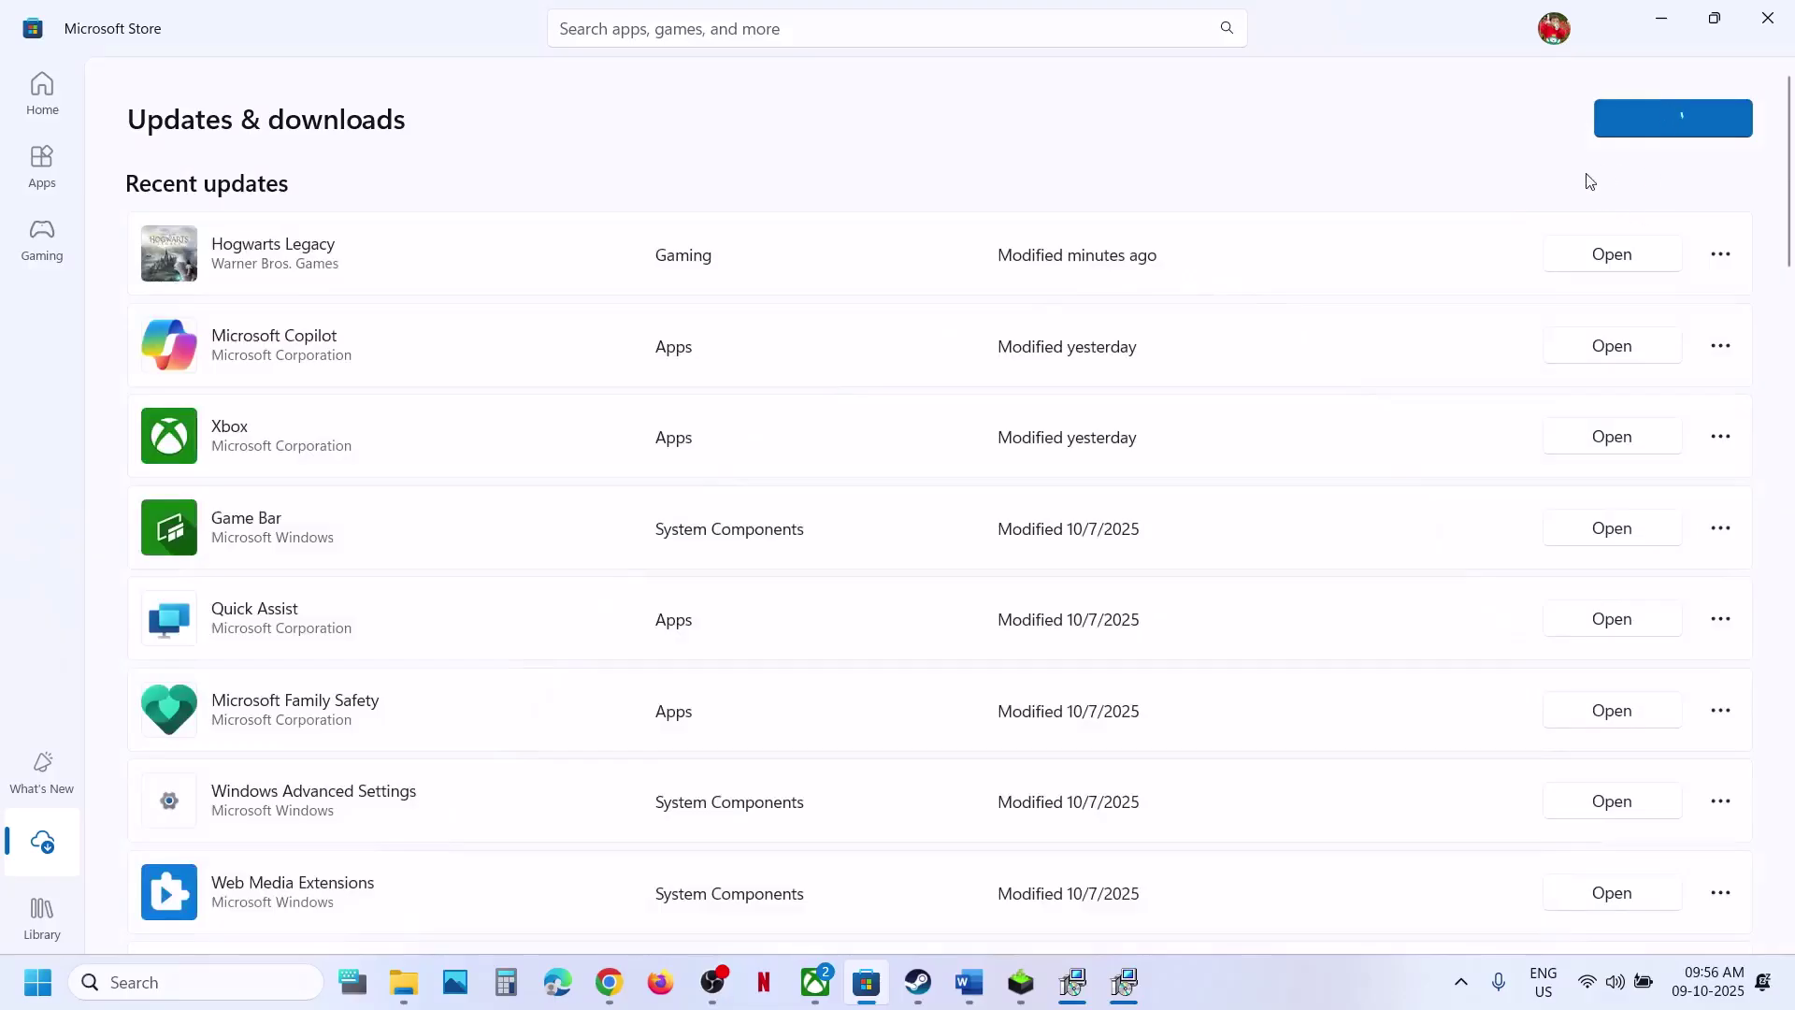
pyautogui.click(1669, 25)
# Step: Check for Windows updates in Windows Settings for Step 22, and open the power options for a restart
pyautogui.scroll(-3, 693, 470)
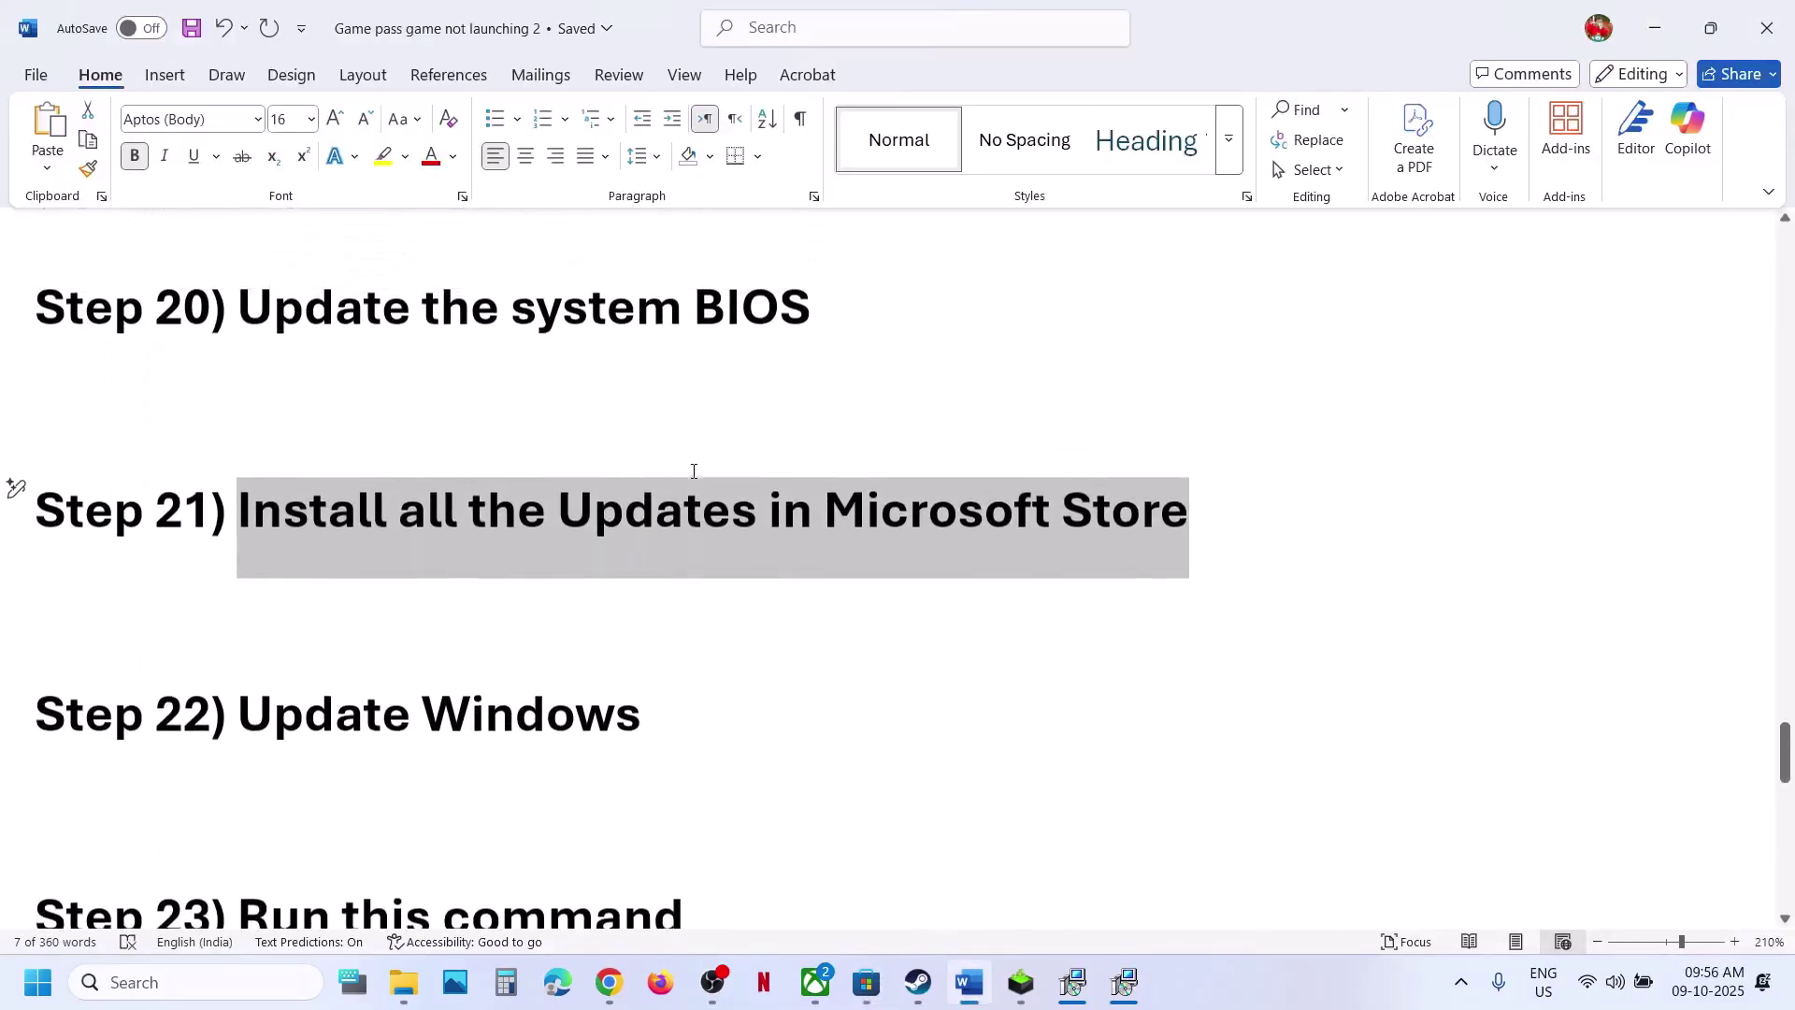
pyautogui.press('super+i')
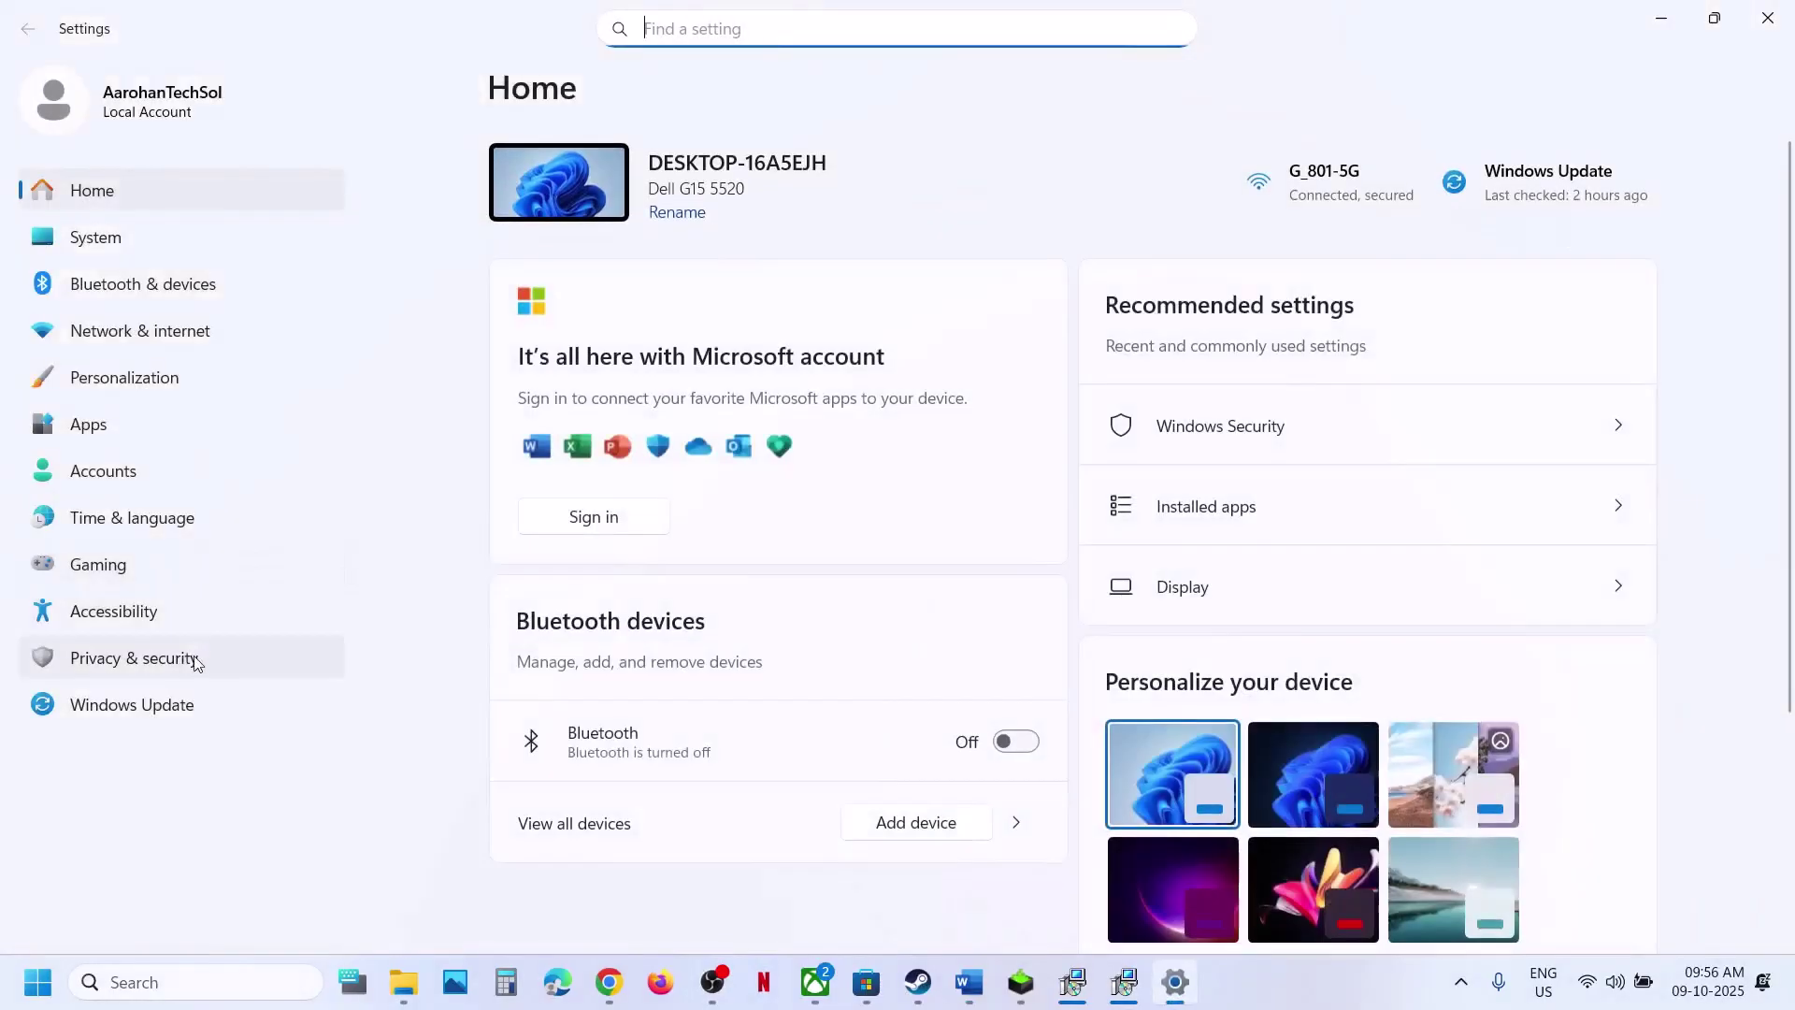
pyautogui.click(150, 709)
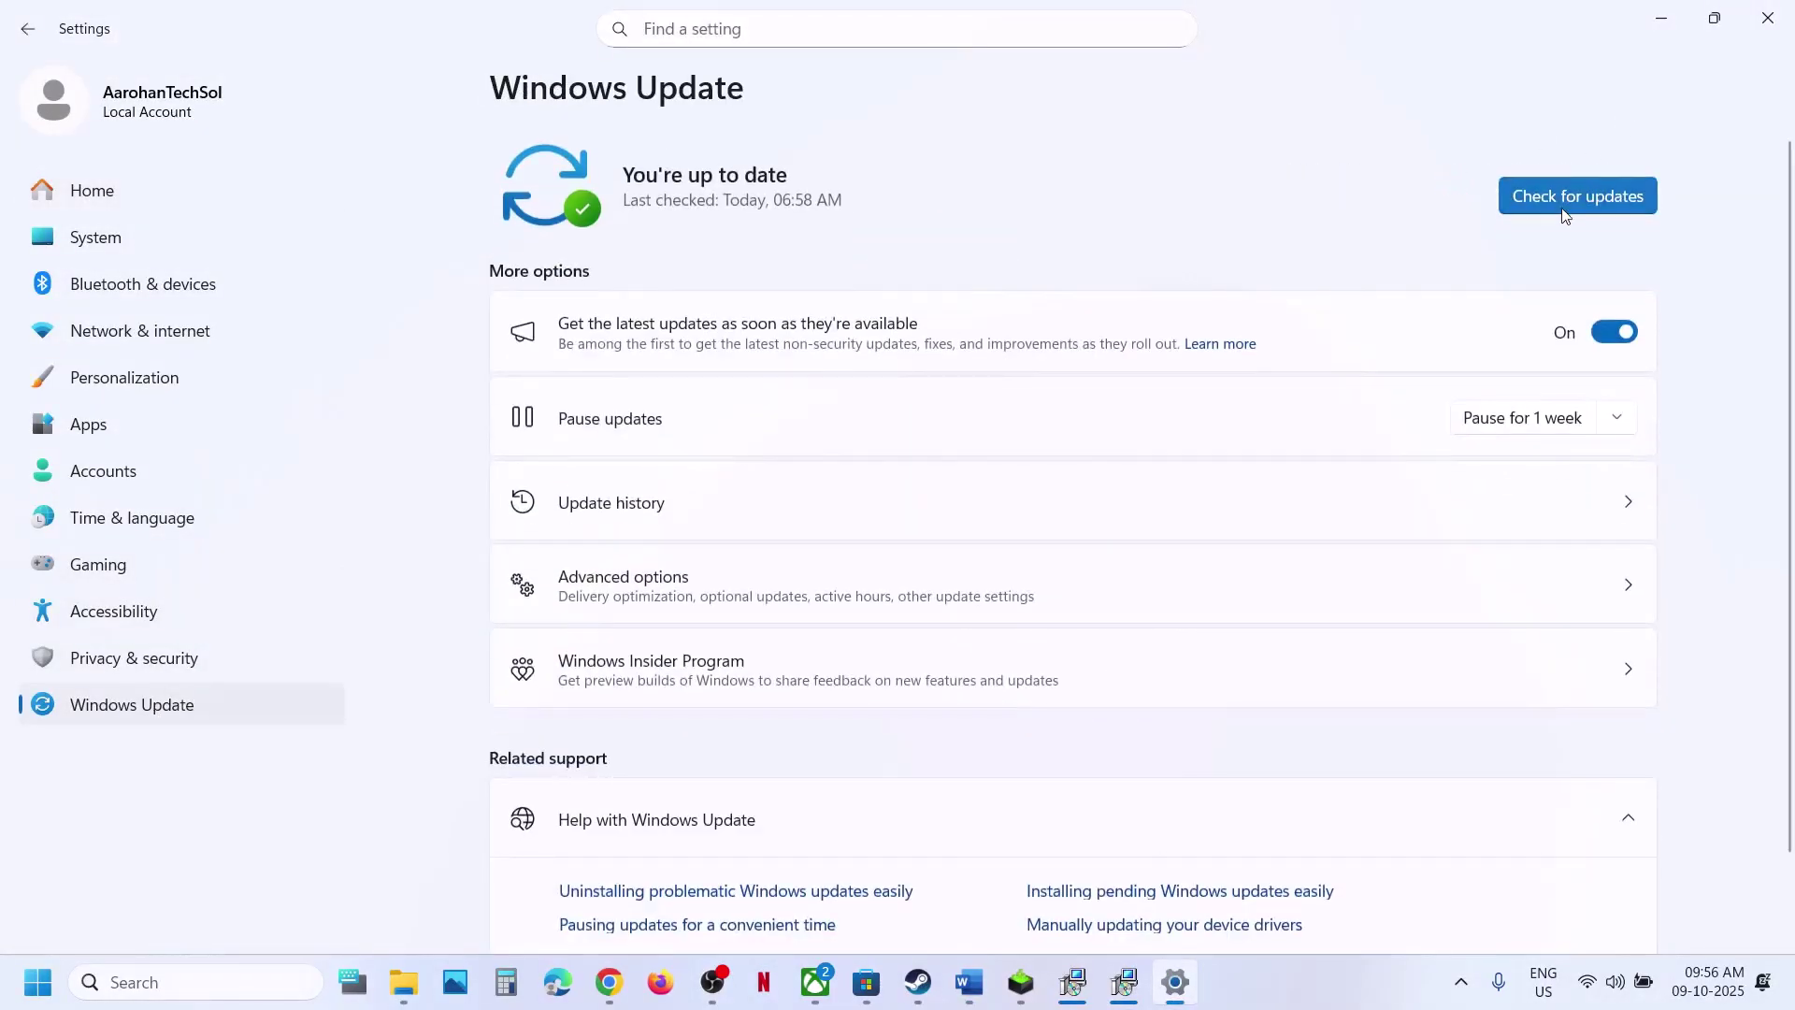
pyautogui.click(1564, 212)
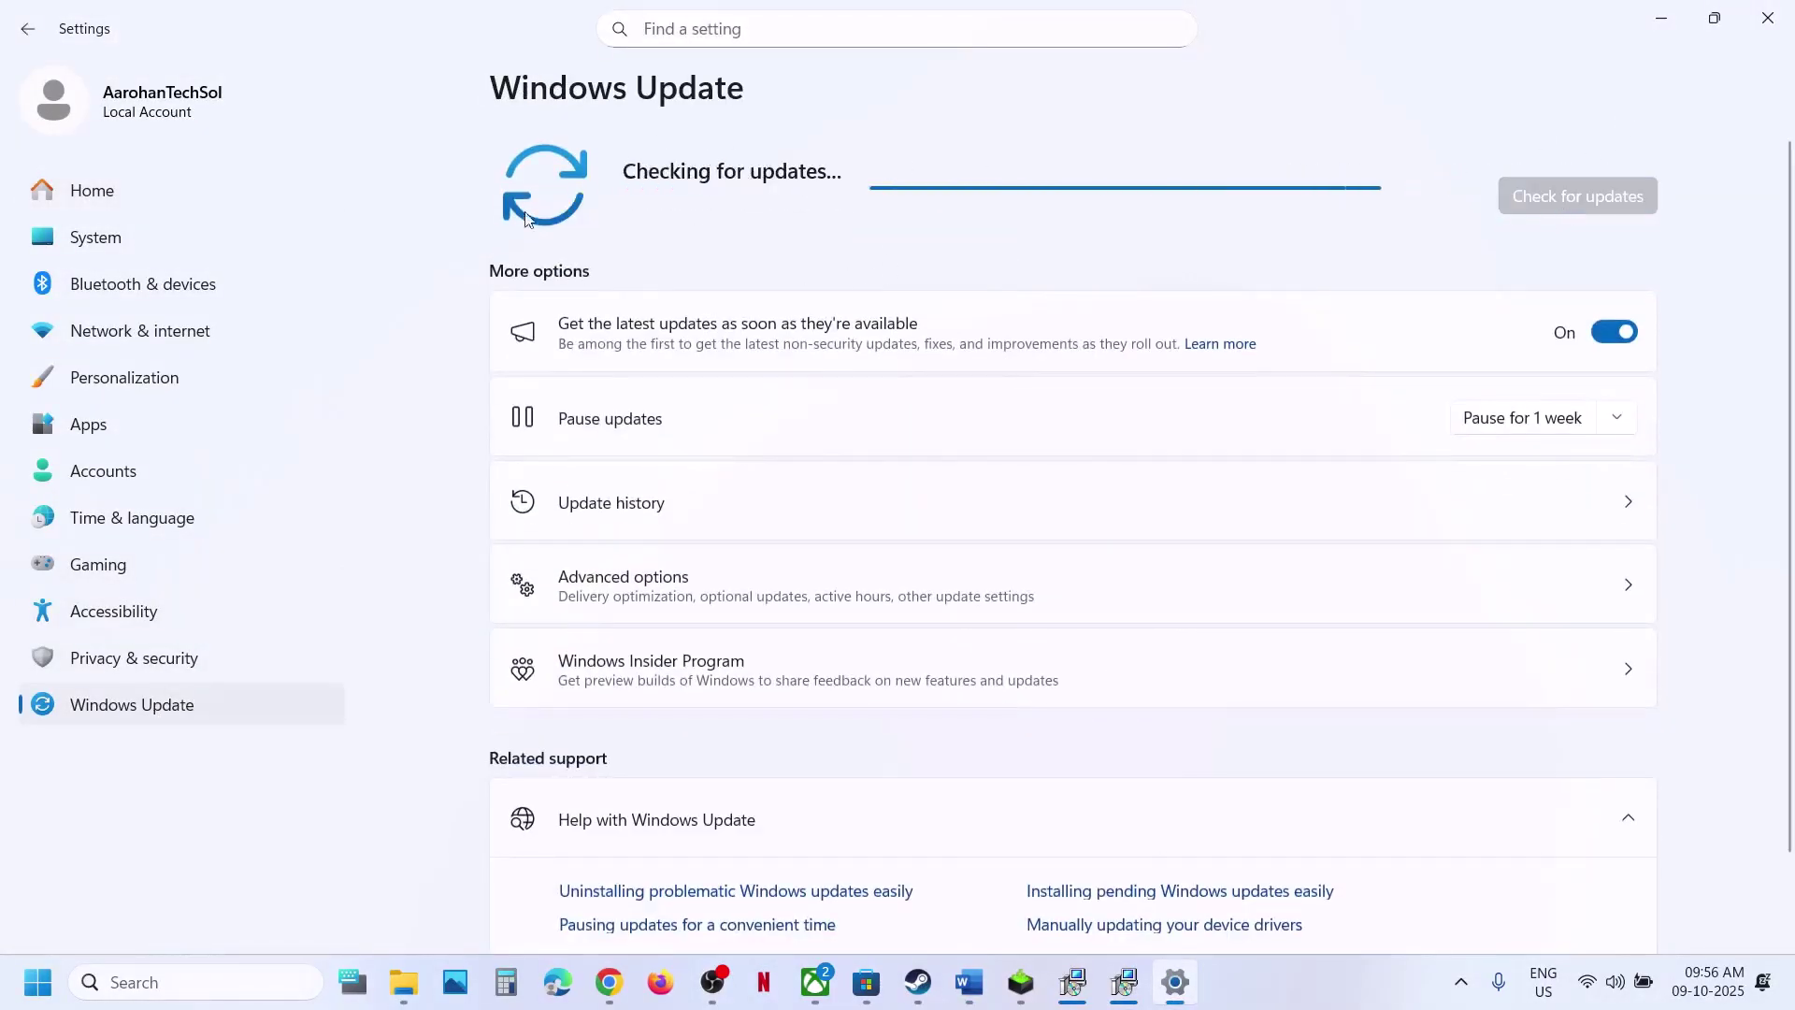
pyautogui.press('super')
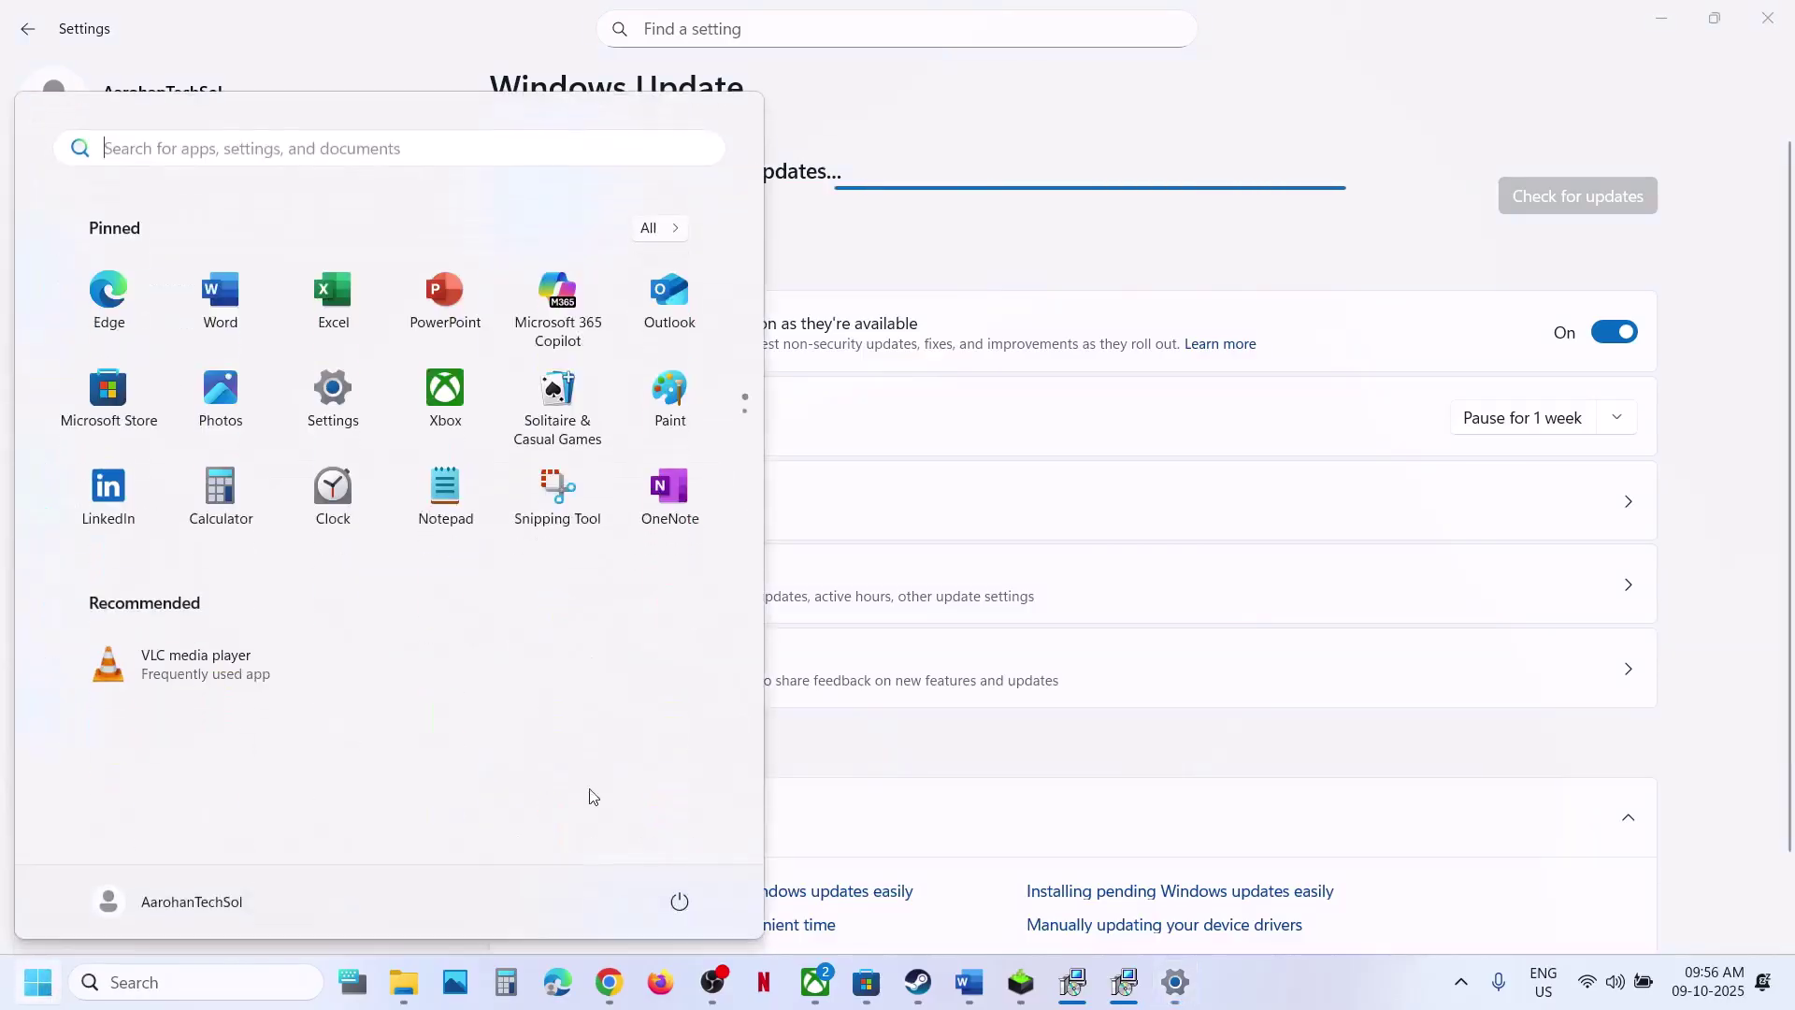
pyautogui.click(685, 920)
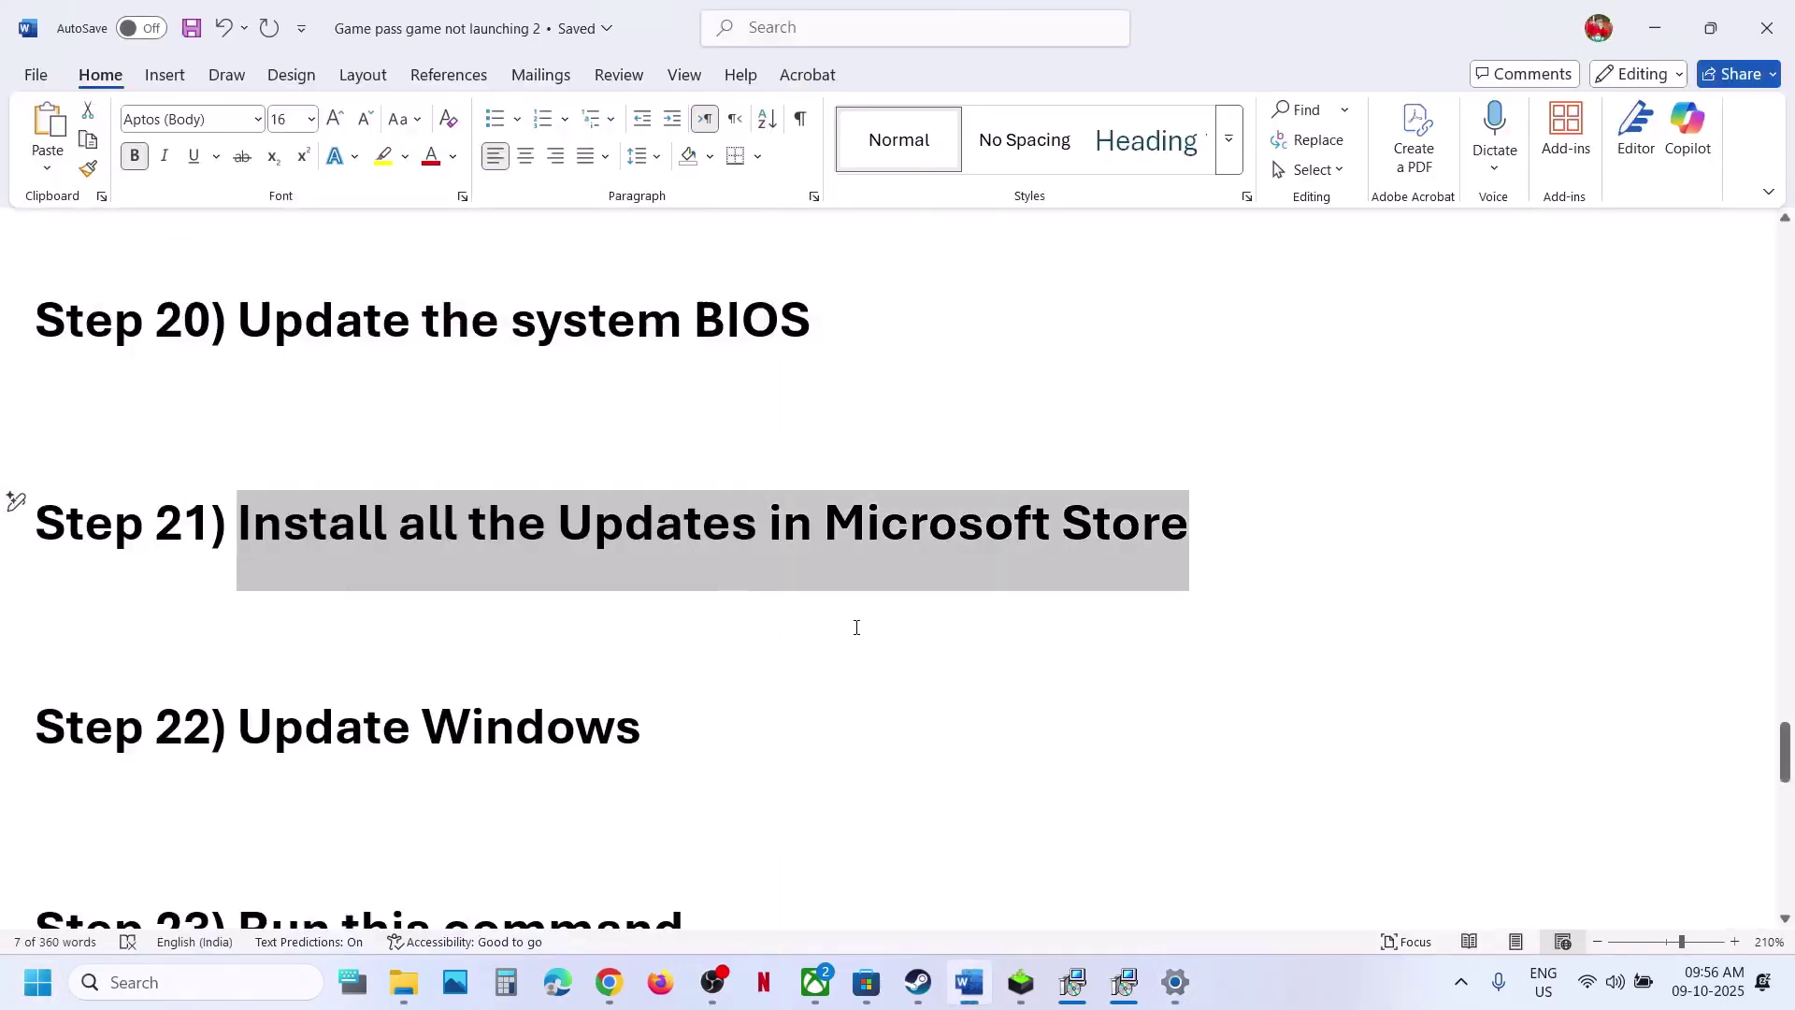
# Step: Copy the full Get-AppxPackage -AllUsers re-registration command under Step 23 of the checklist
pyautogui.scroll(-2, 857, 627)
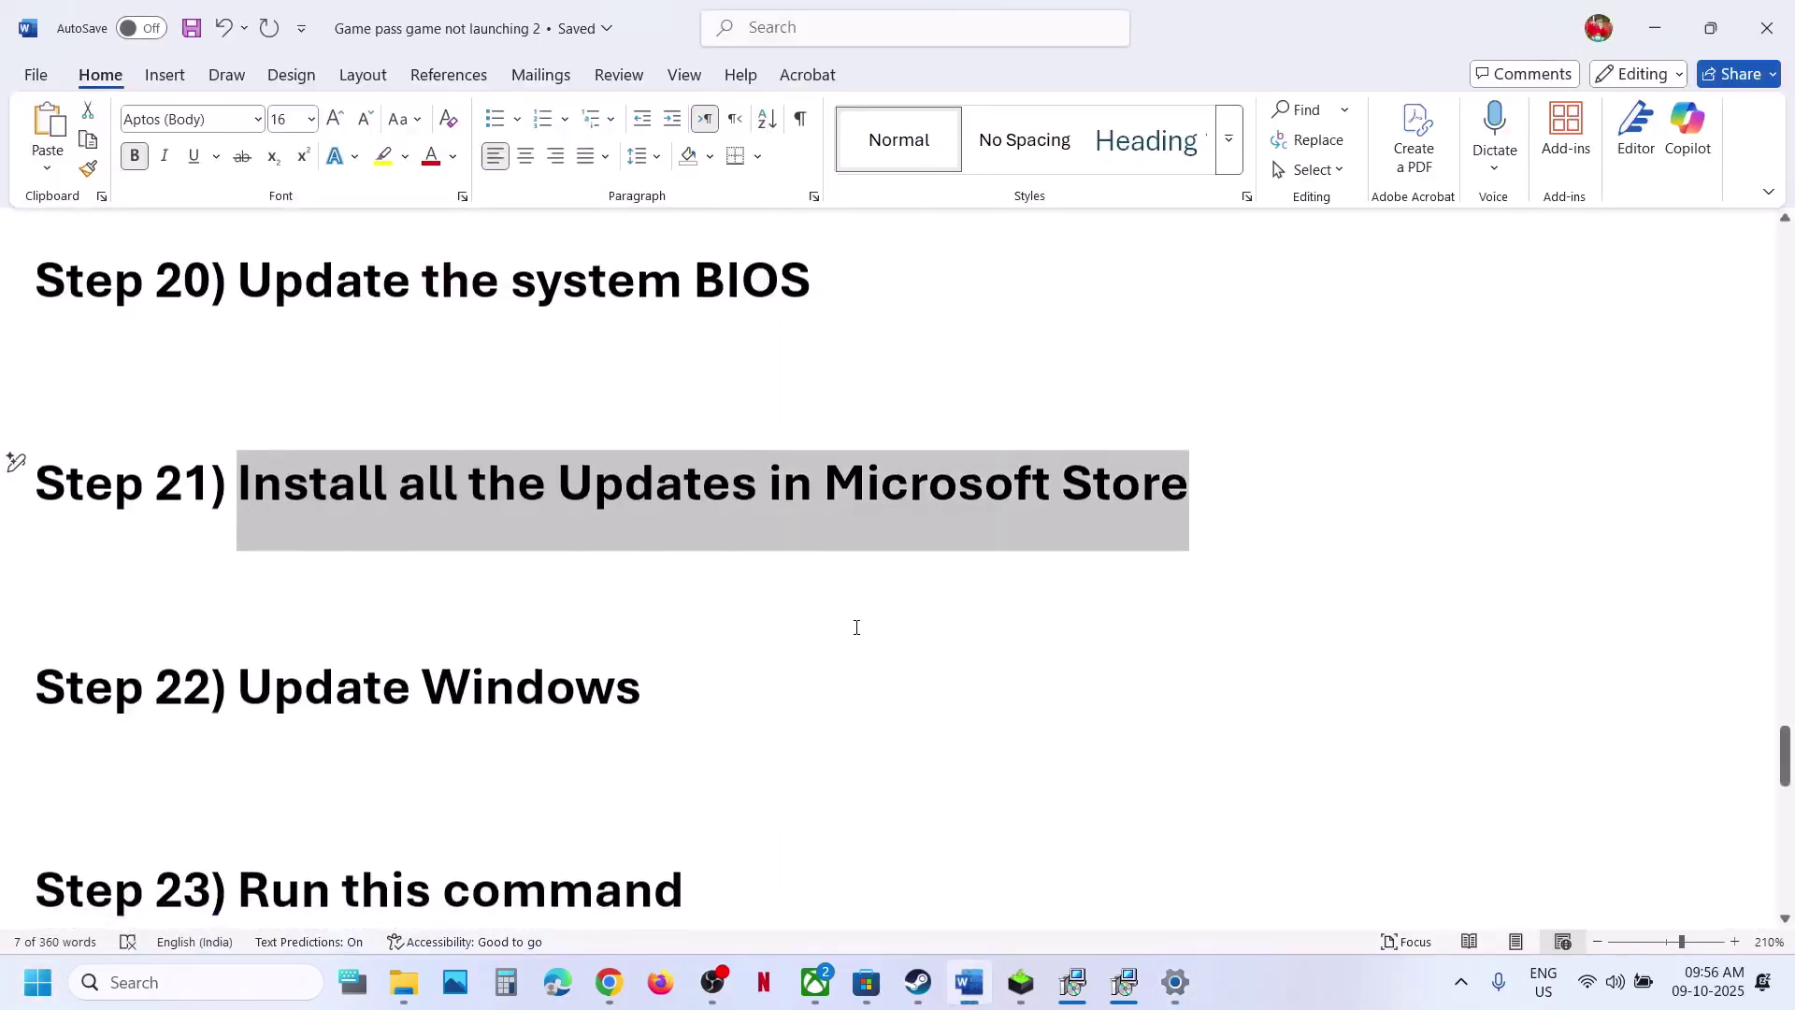
pyautogui.scroll(-4, 857, 628)
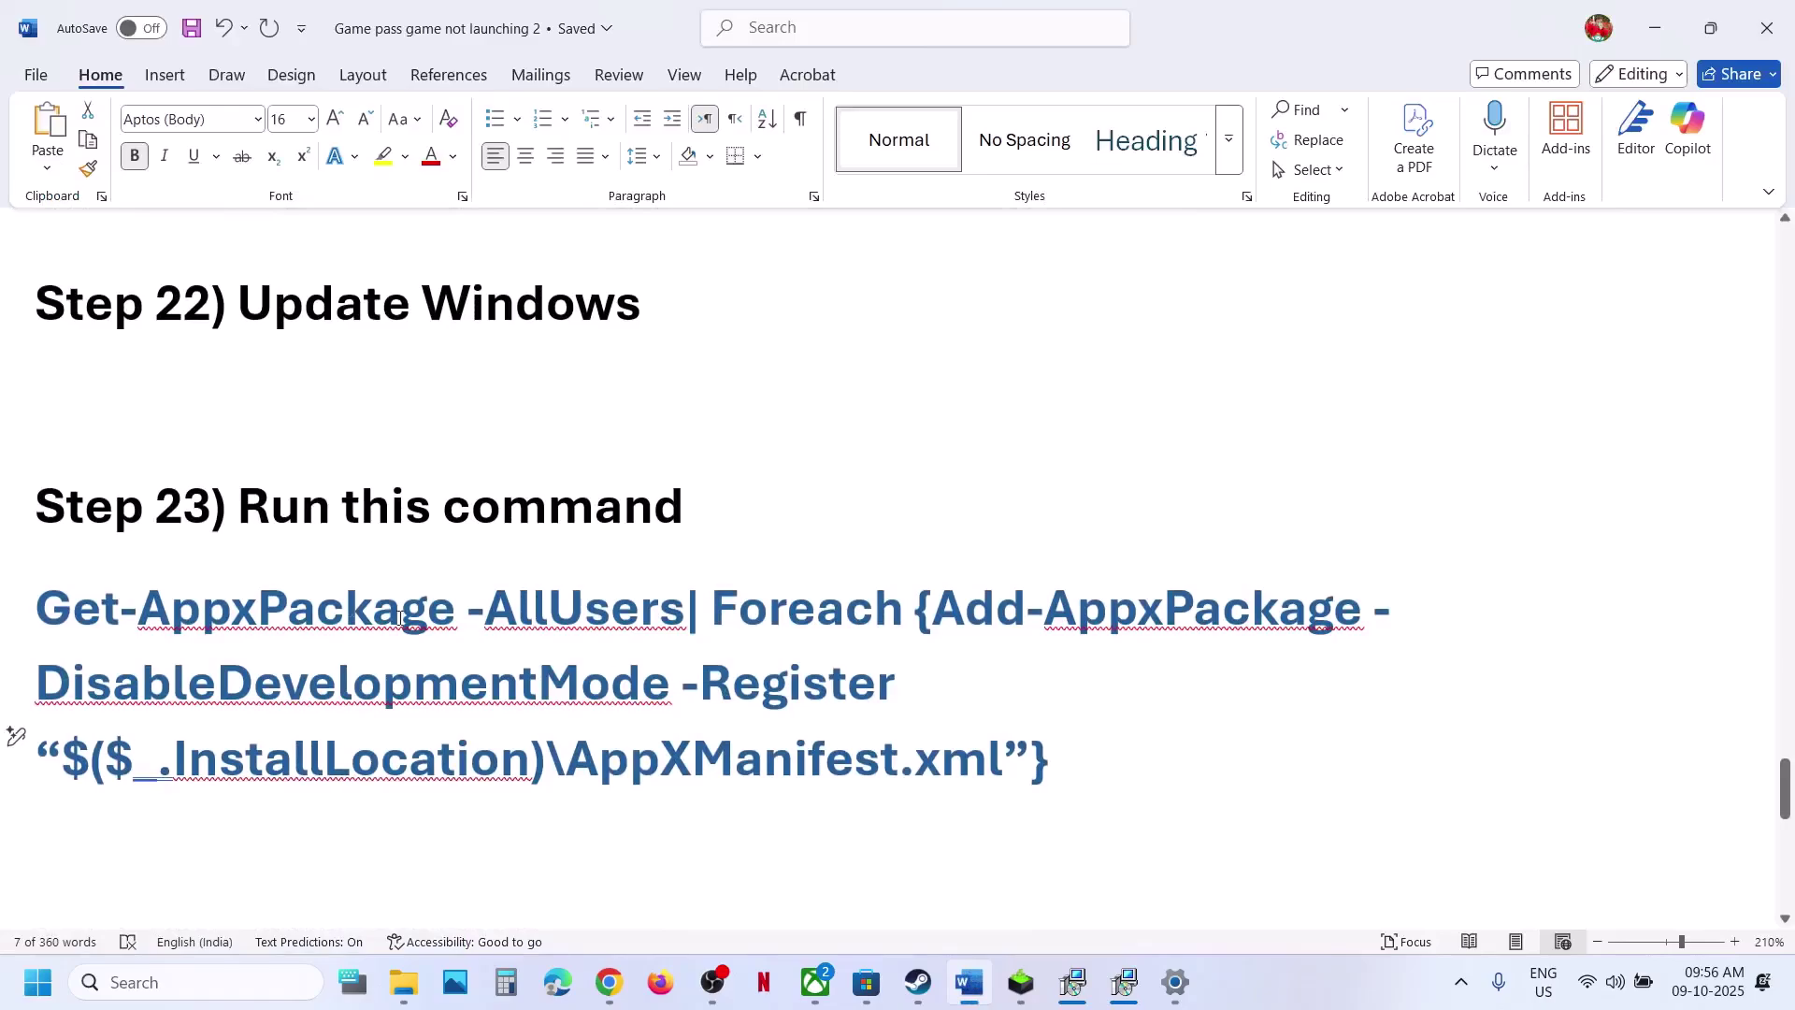
pyautogui.tripleClick(400, 617)
pyautogui.rightClick(77, 614)
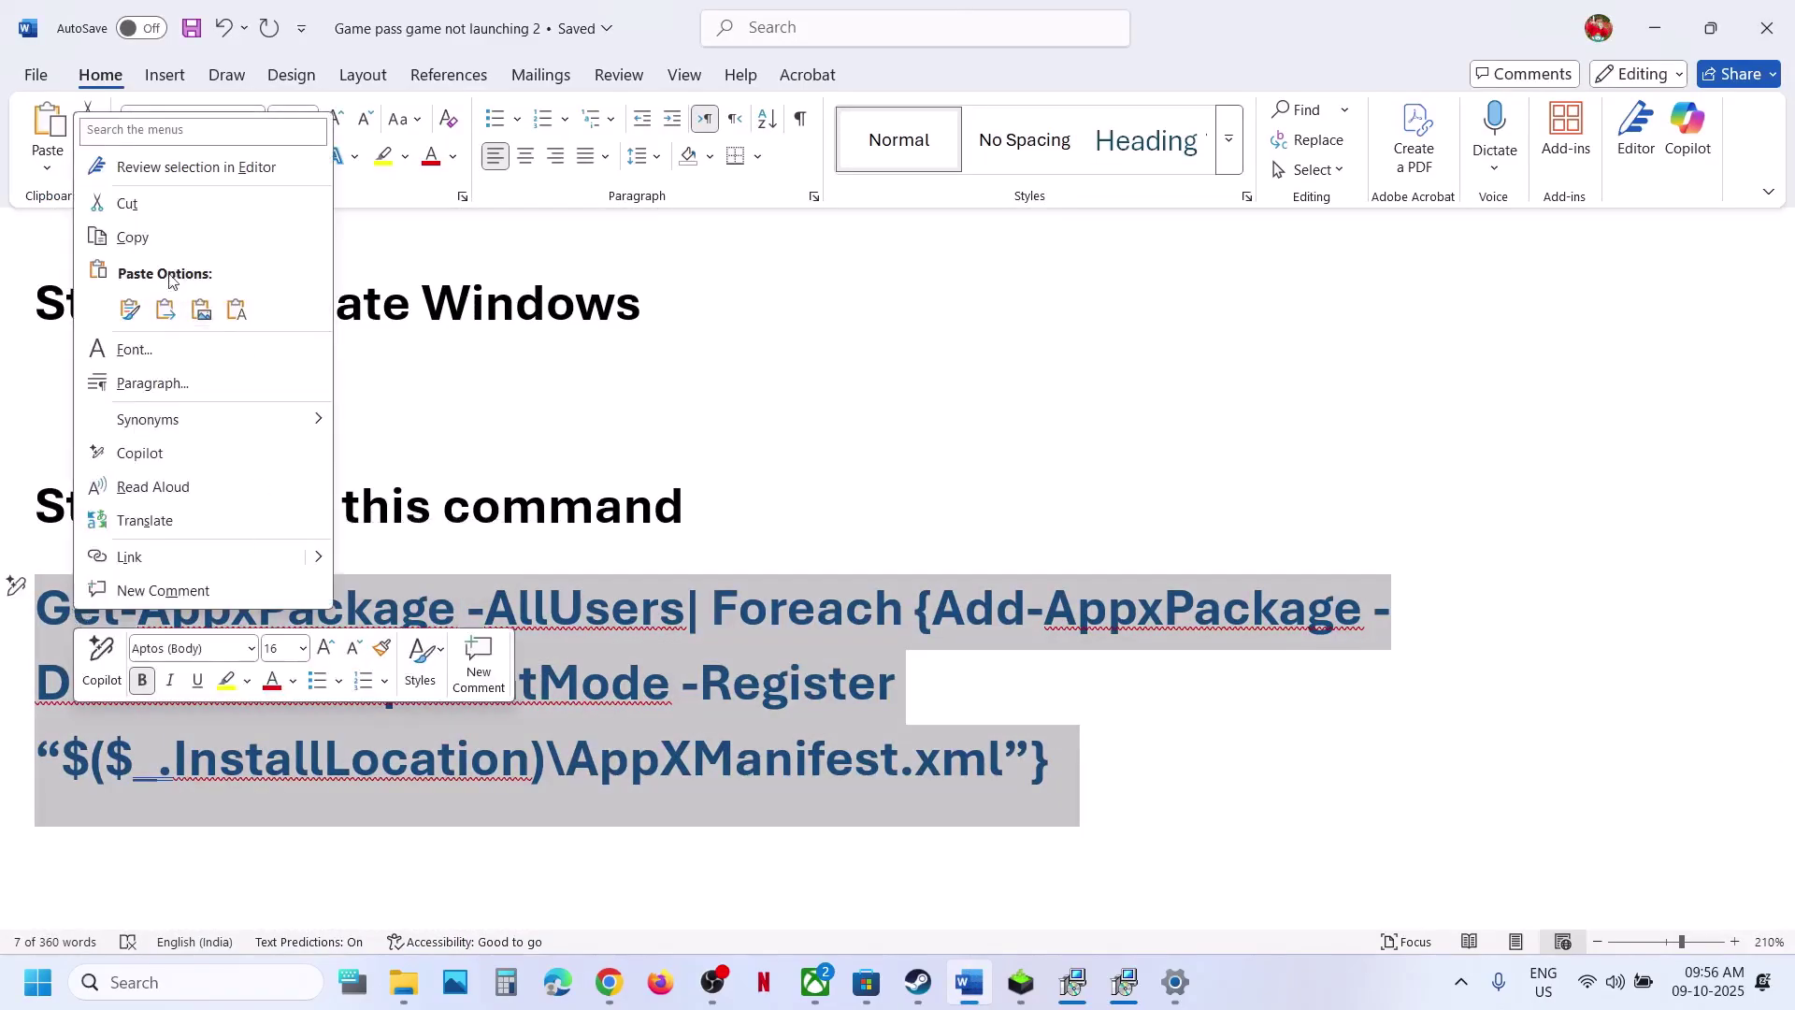
pyautogui.click(132, 237)
# Step: Search Windows for powershell, run Windows PowerShell as administrator, and allow it to make changes
pyautogui.click(161, 983)
pyautogui.write('p')
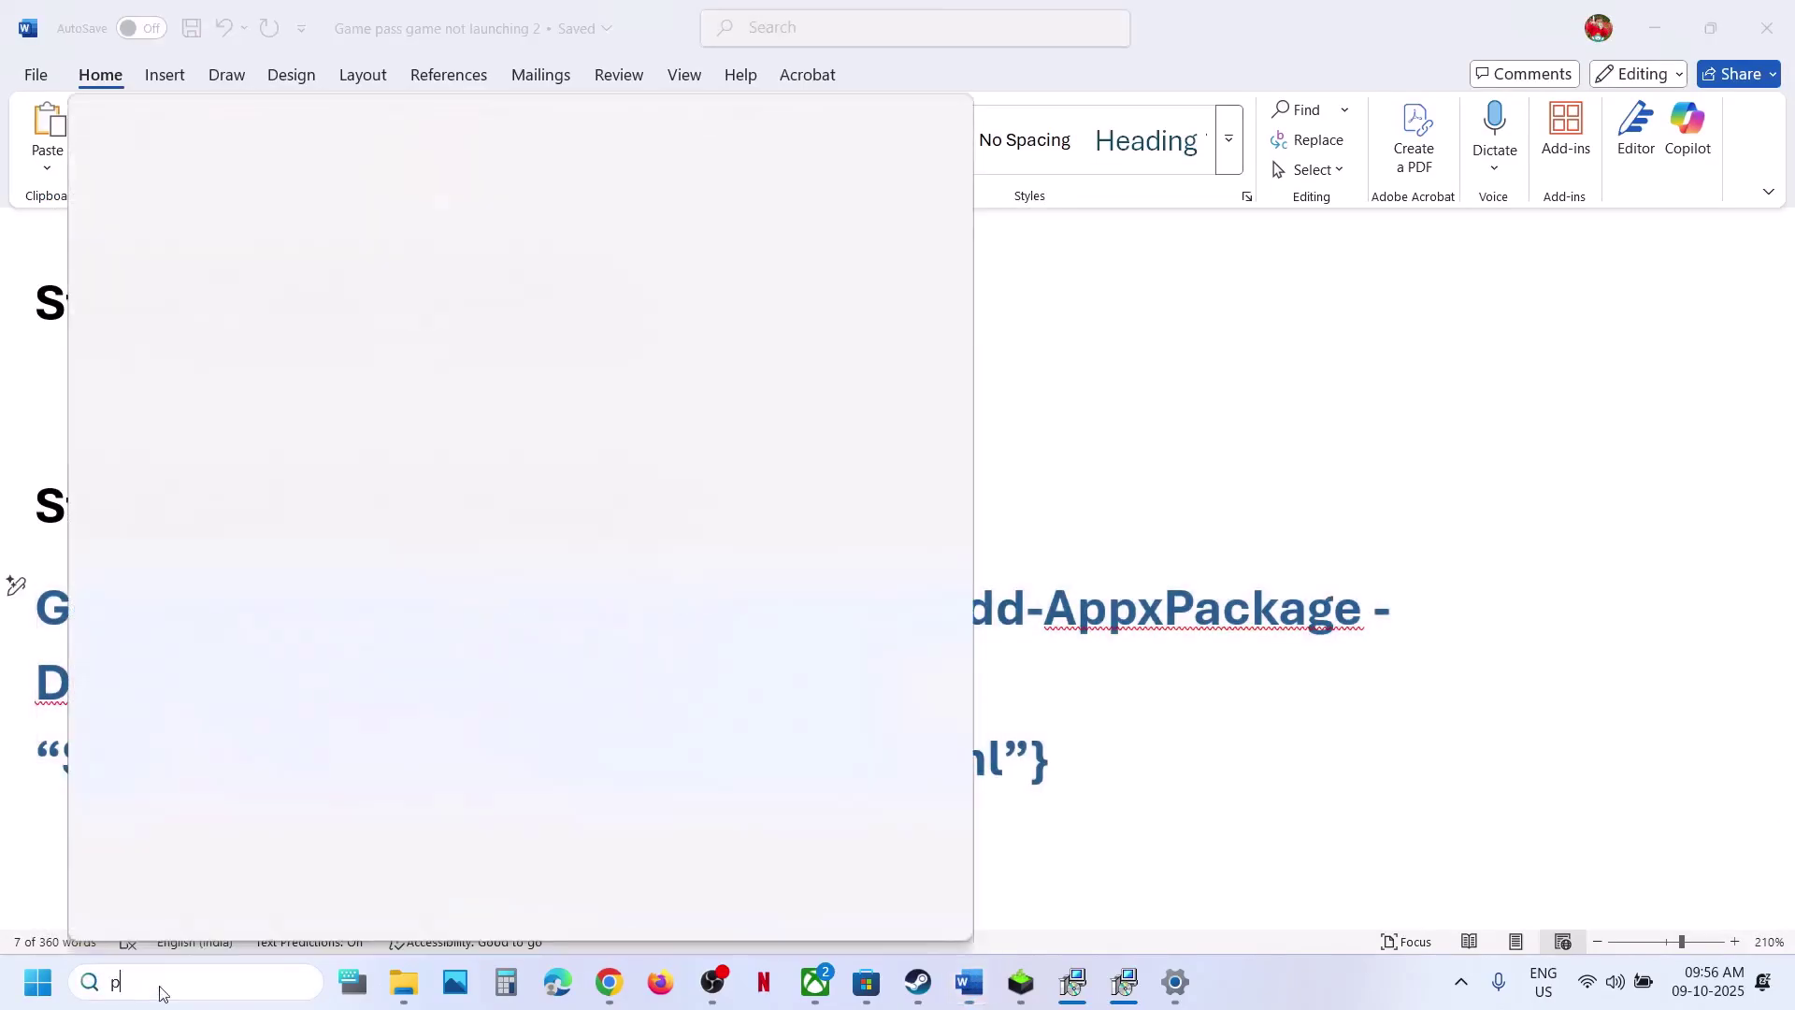
pyautogui.write('owershell')
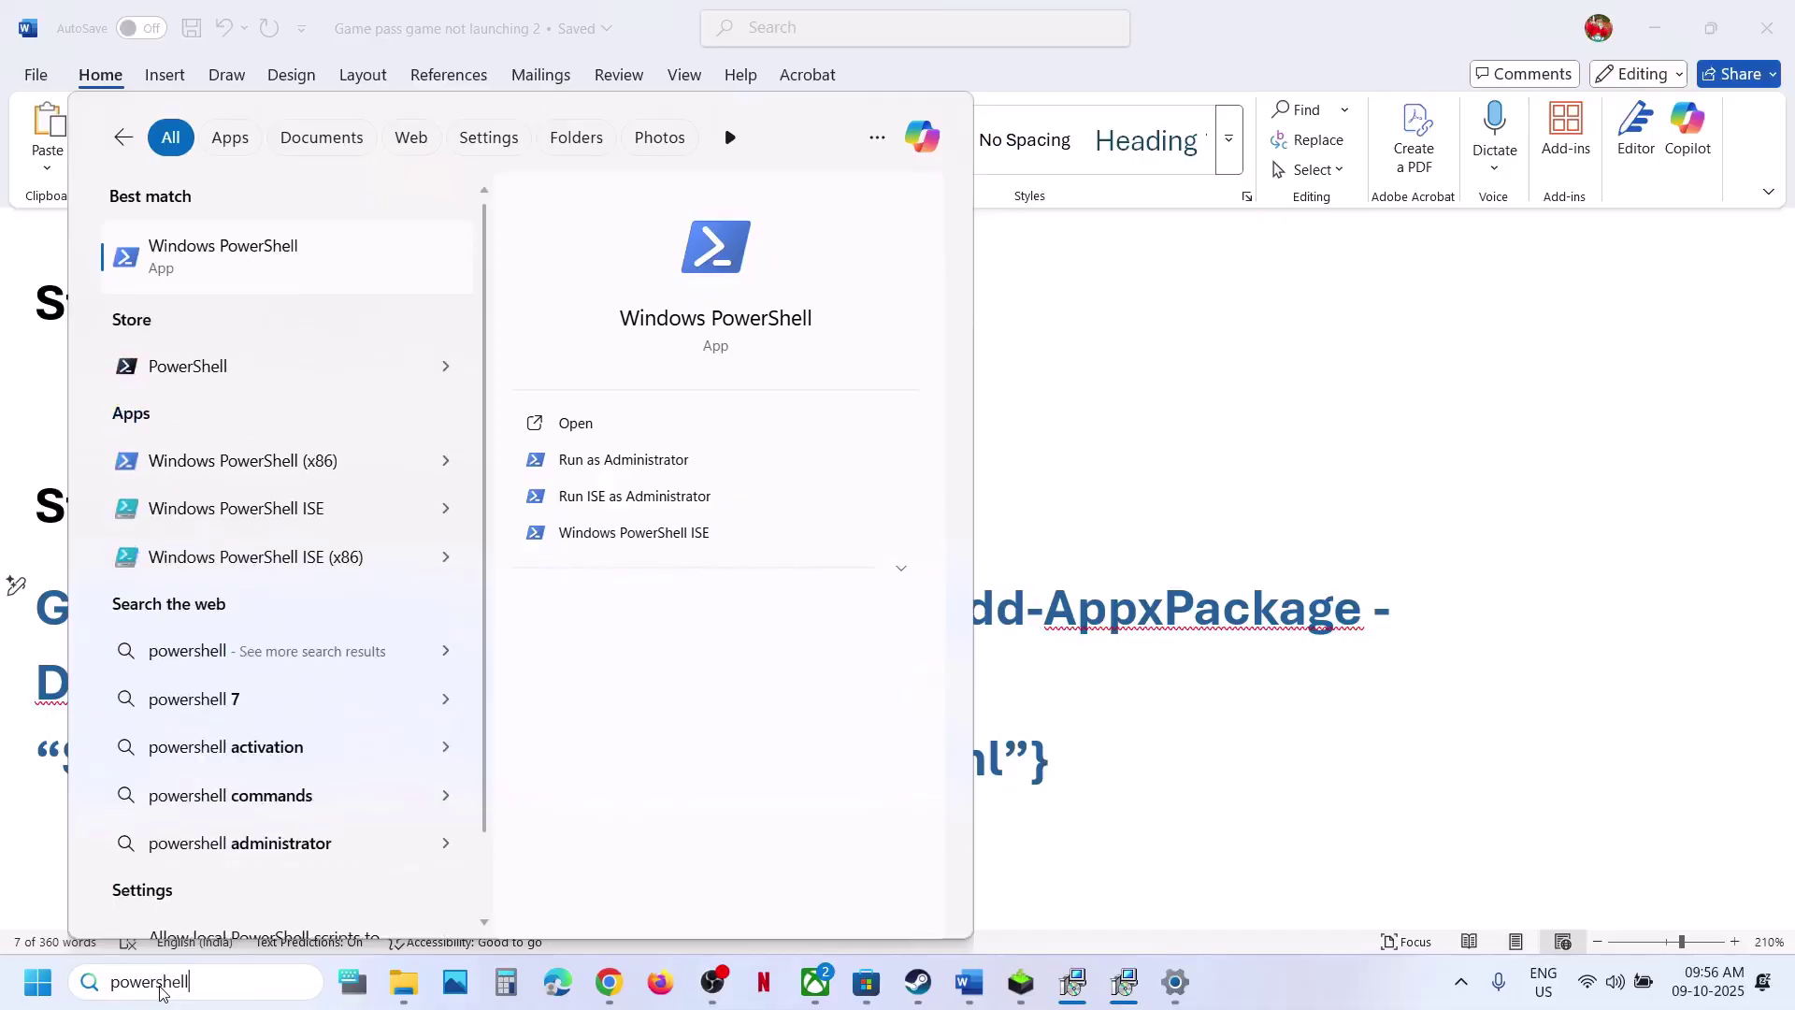
pyautogui.rightClick(281, 260)
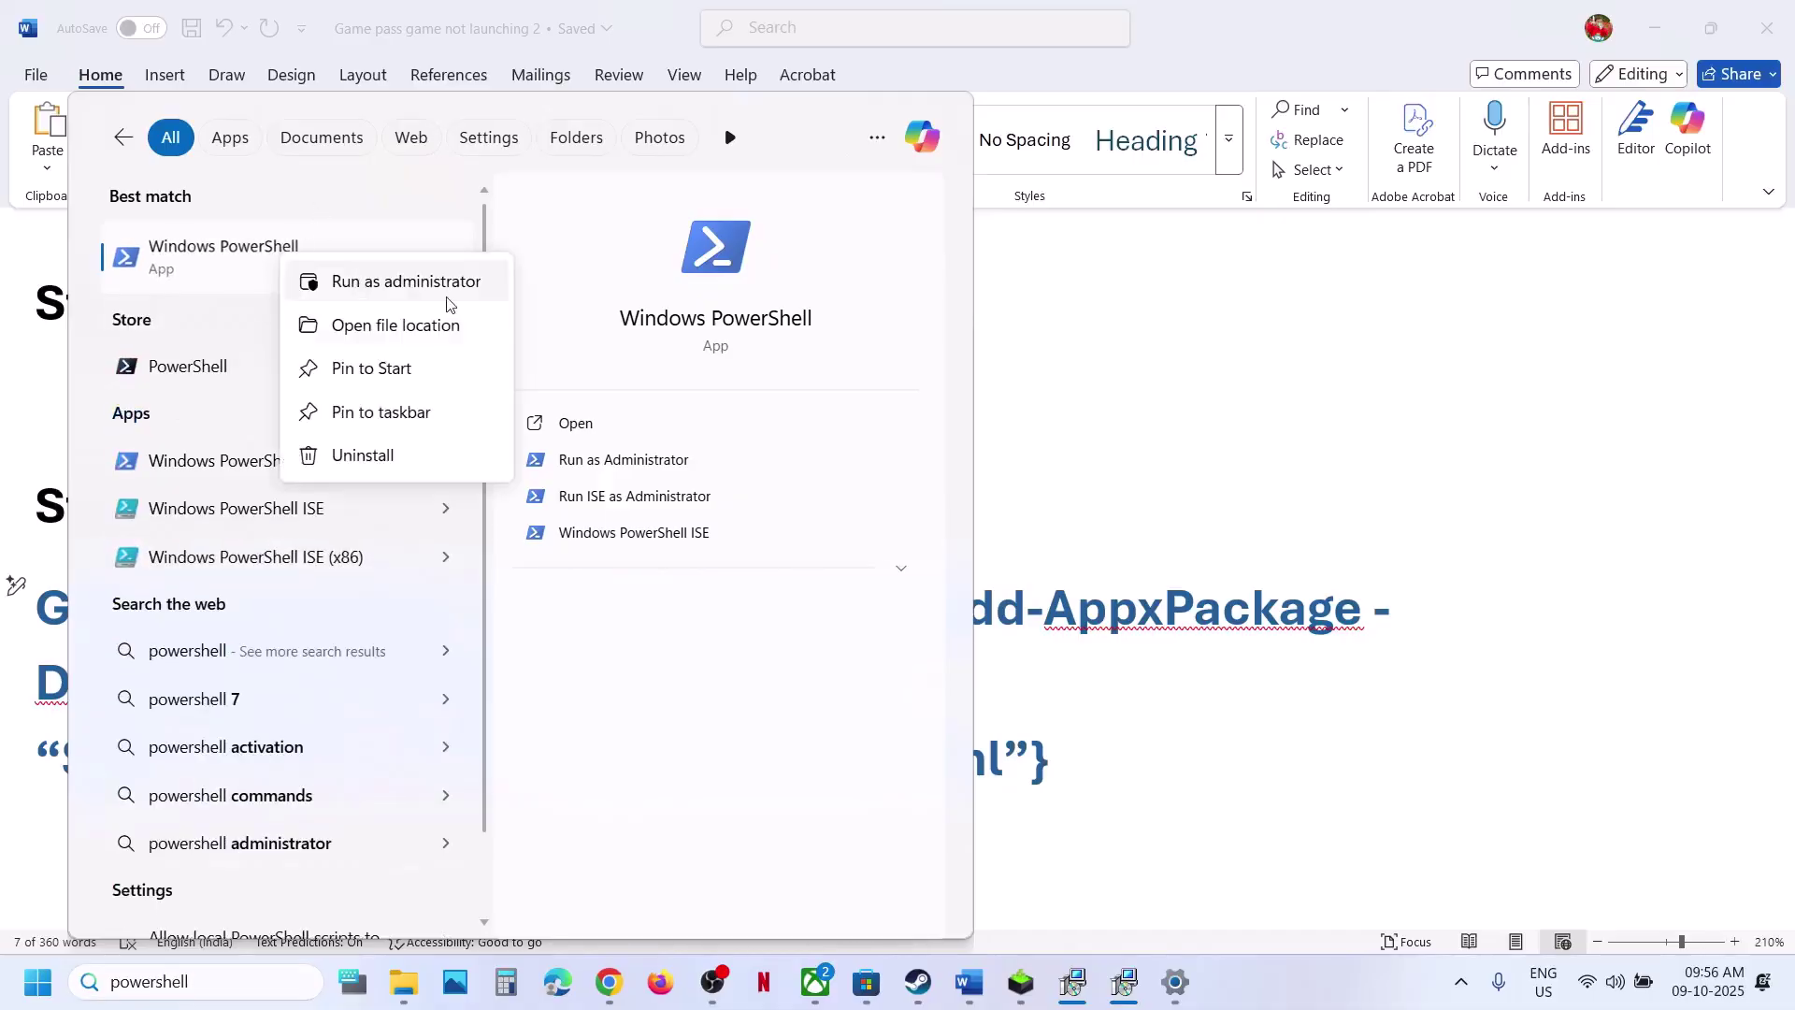
pyautogui.click(402, 282)
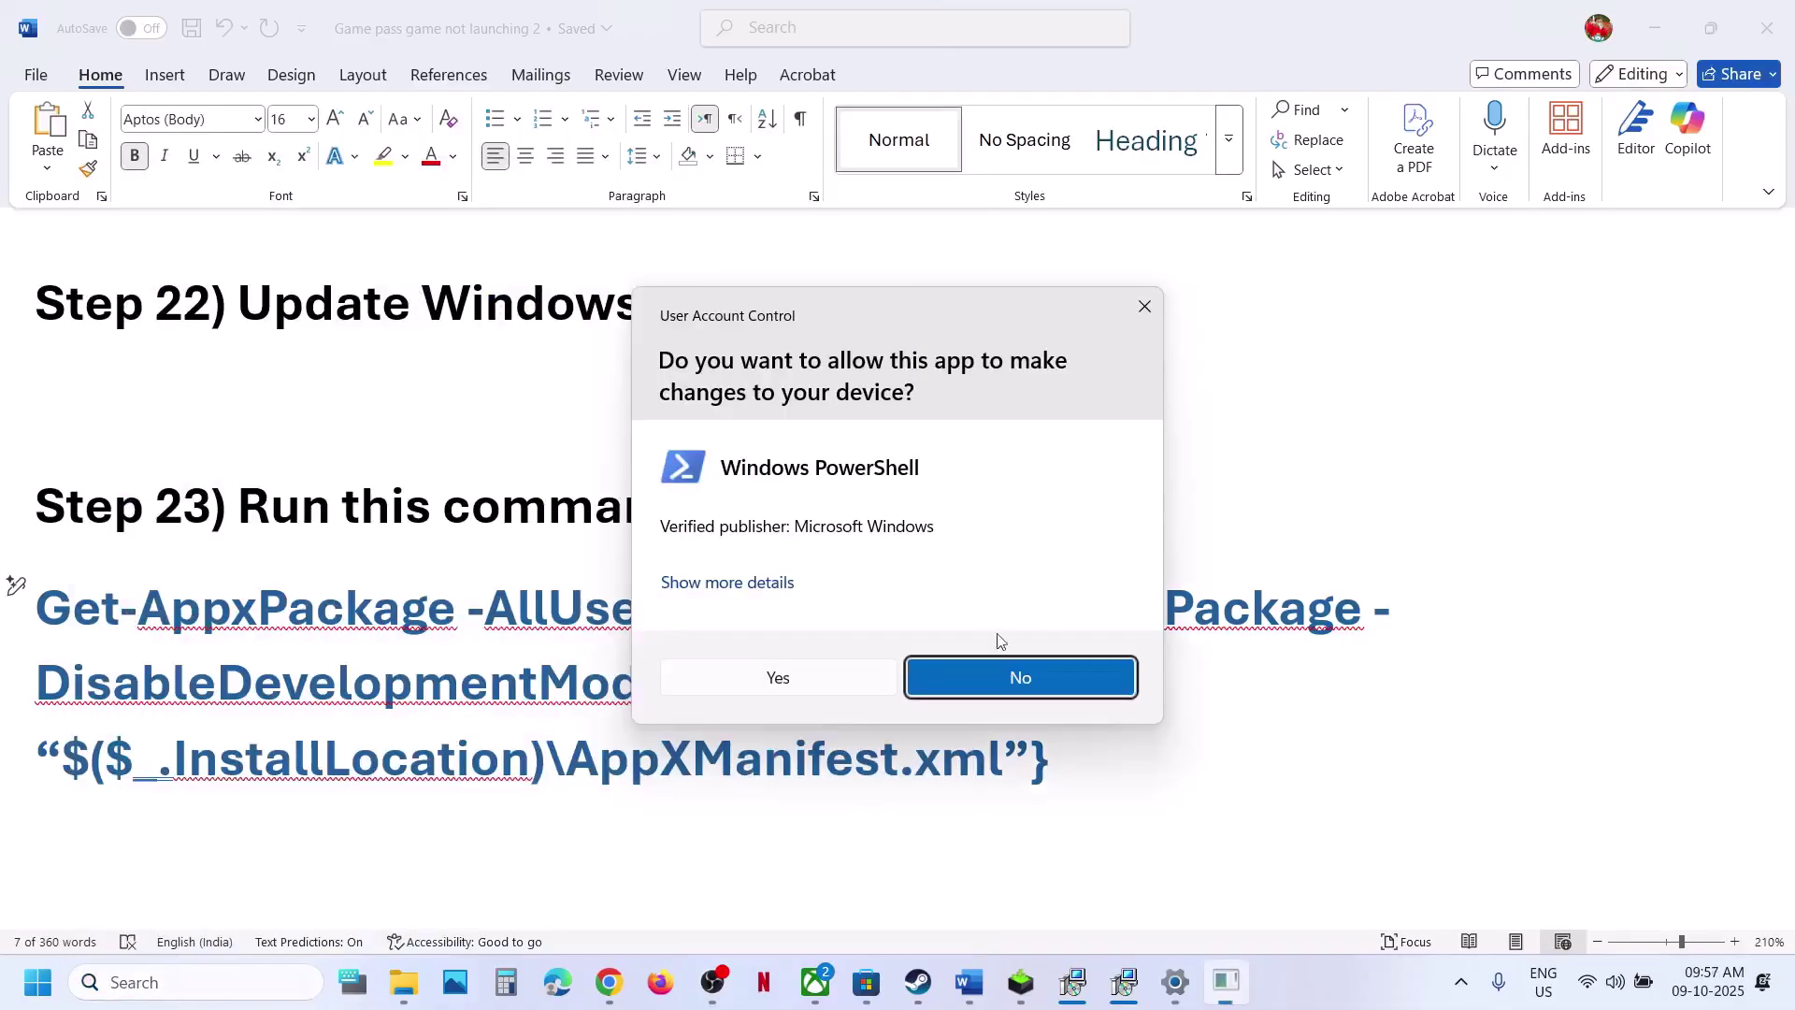
pyautogui.click(851, 679)
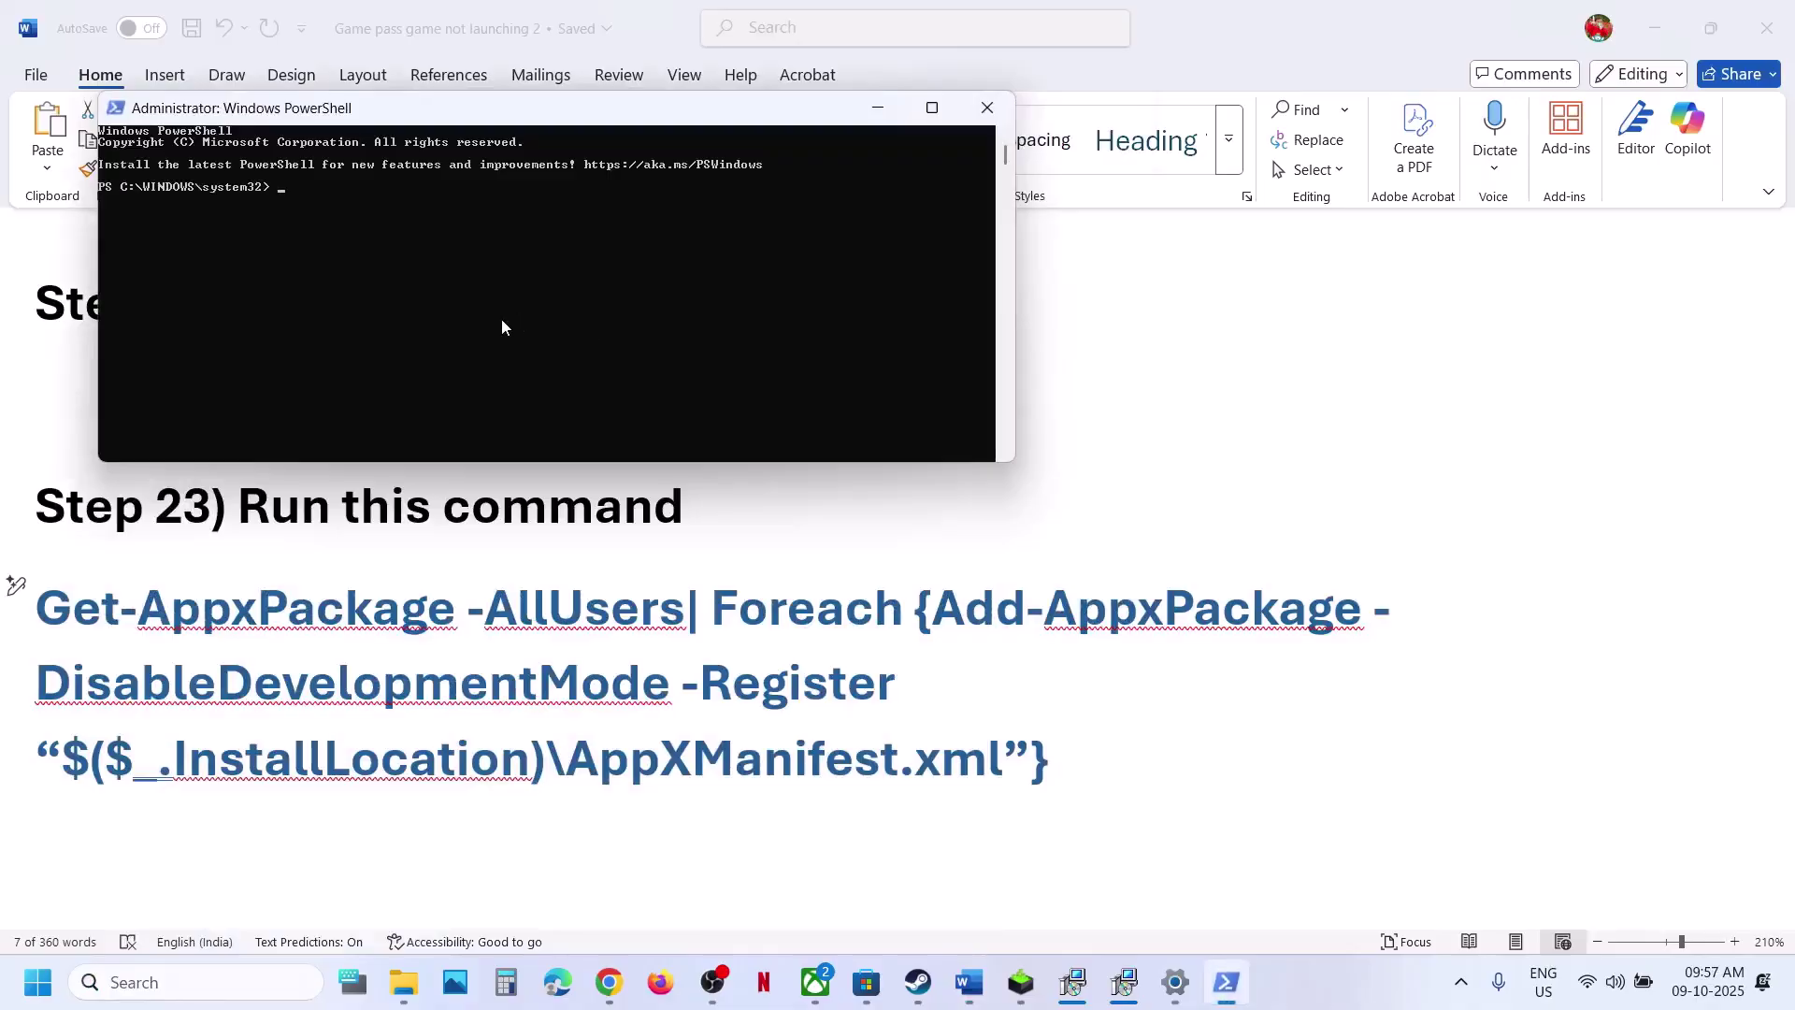
# Step: Run the copied command in PowerShell to re-register all app packages for all users, and close the PowerShell window
pyautogui.click(501, 319)
pyautogui.rightClick(501, 322)
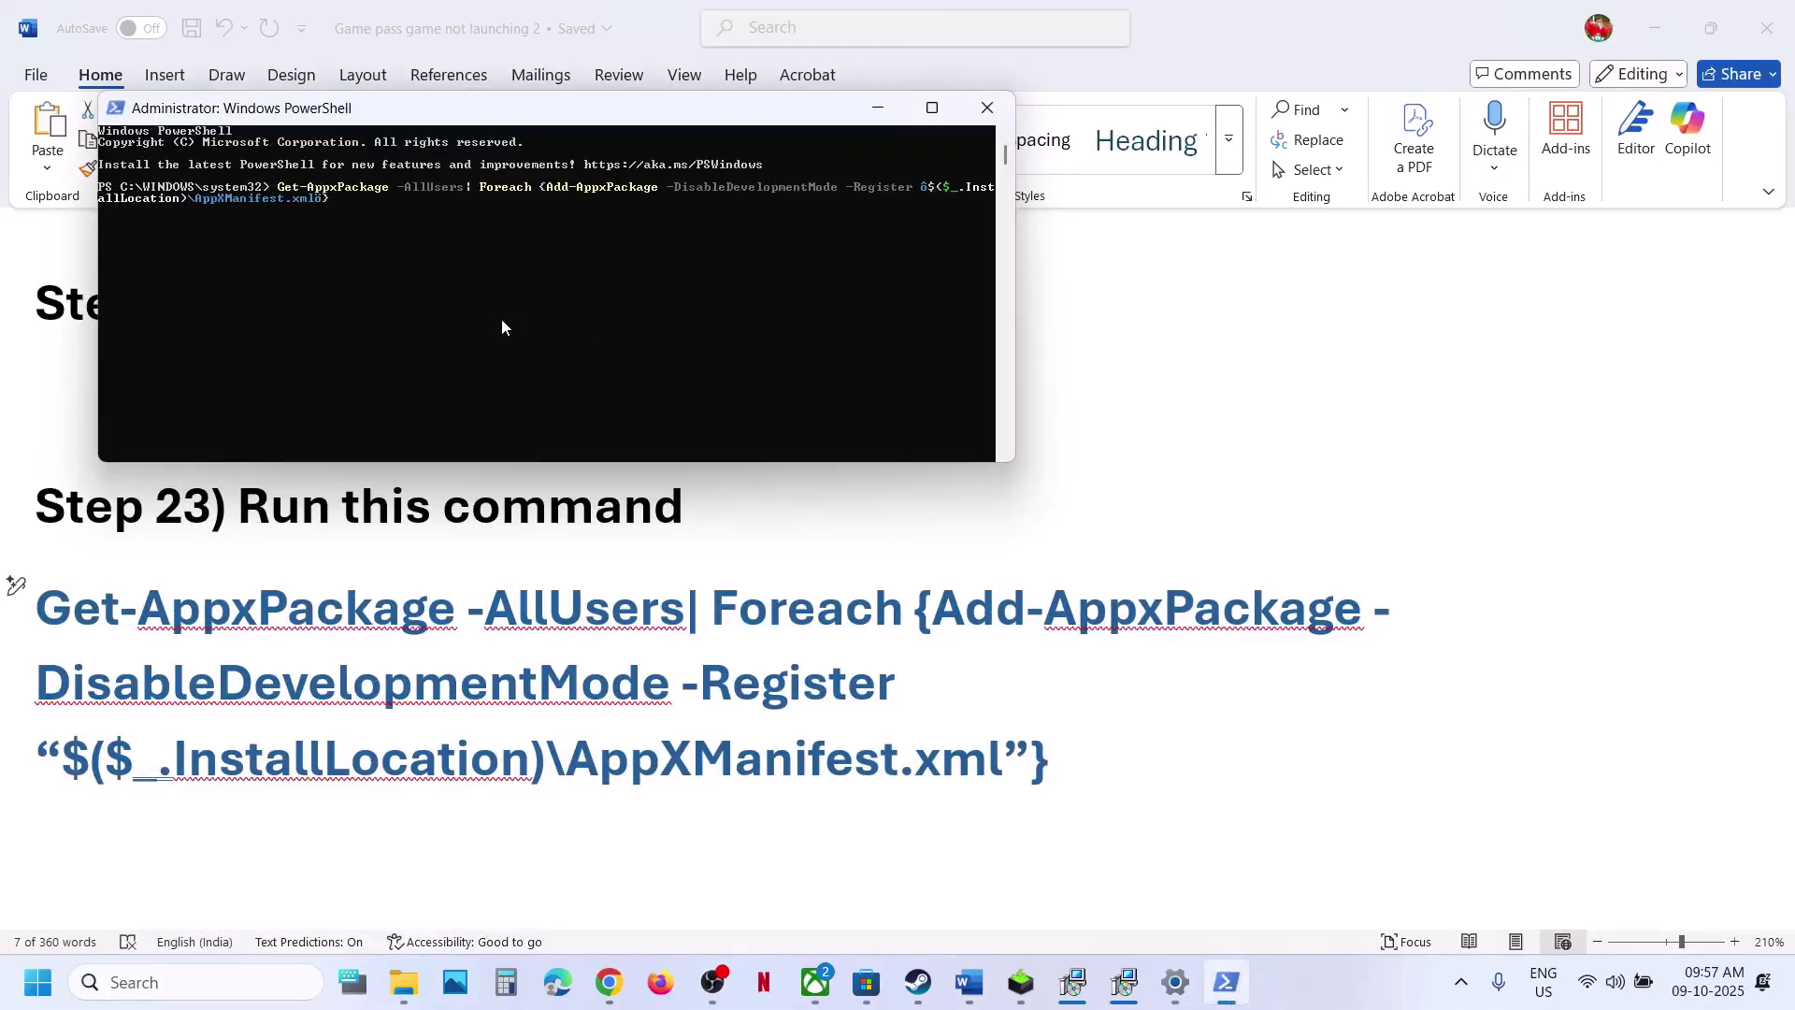
pyautogui.press('Return')
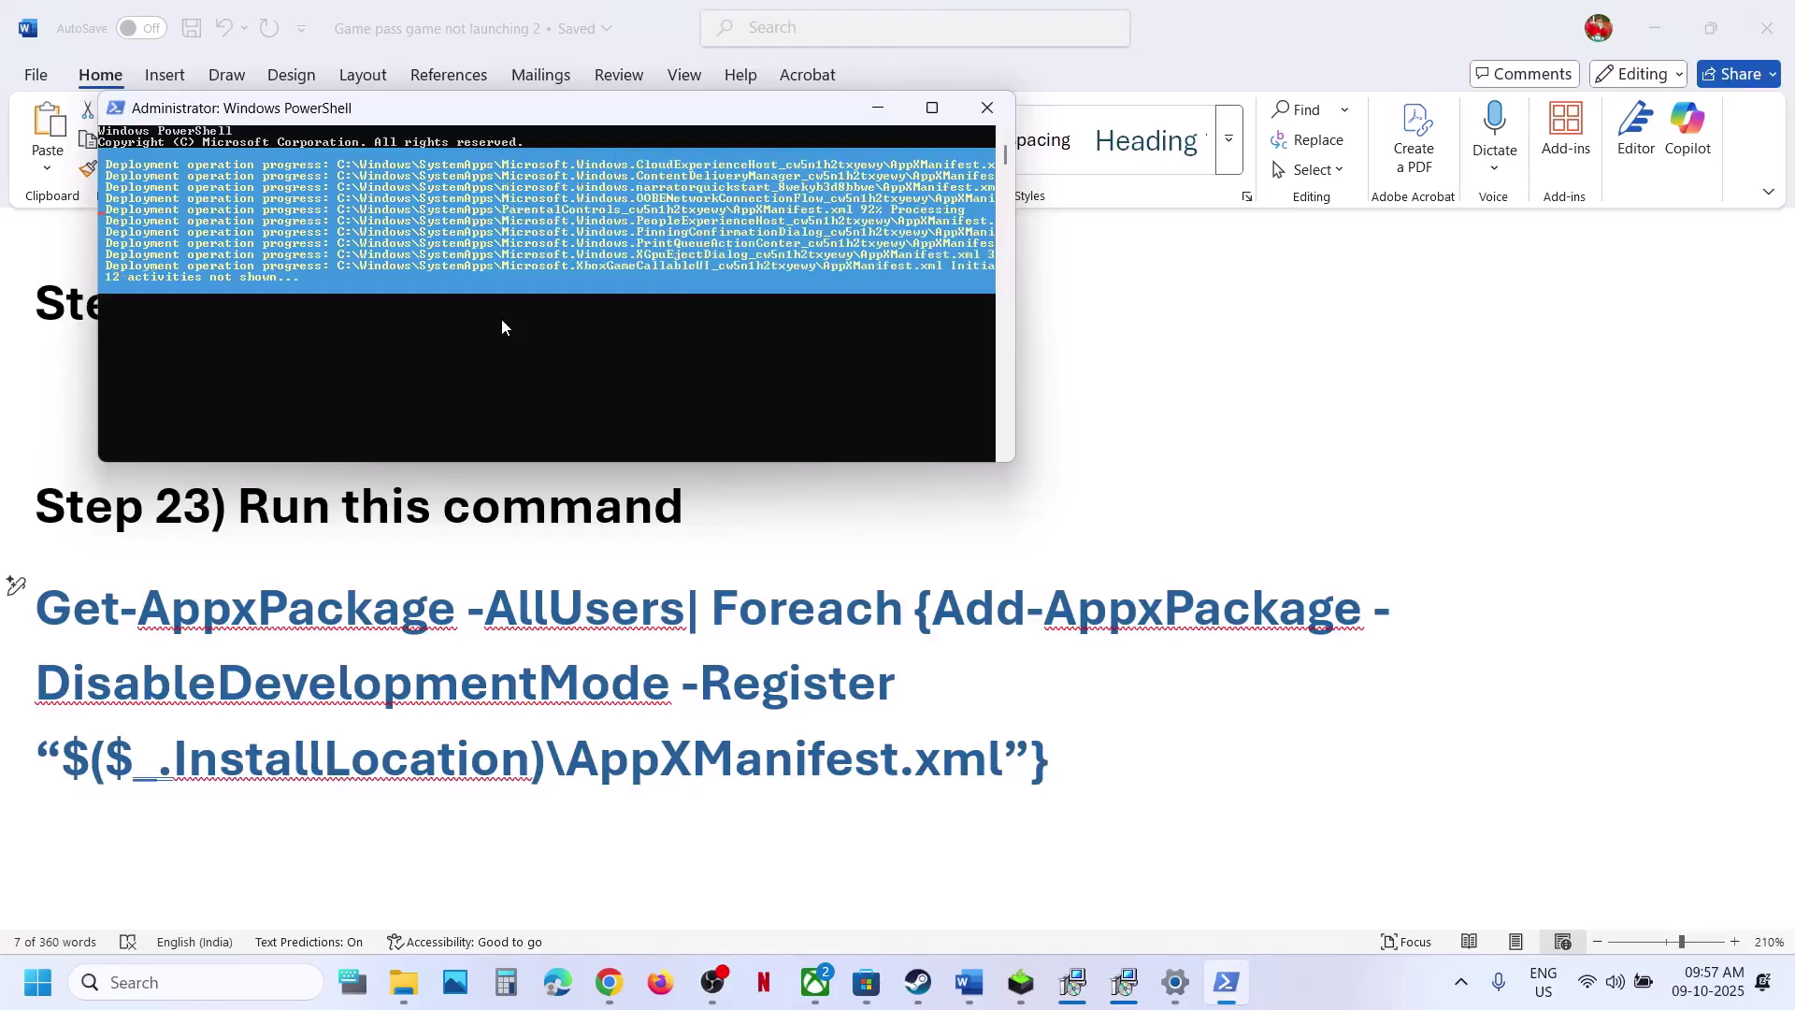
pyautogui.moveTo(502, 325); pyautogui.dragTo(515, 323)
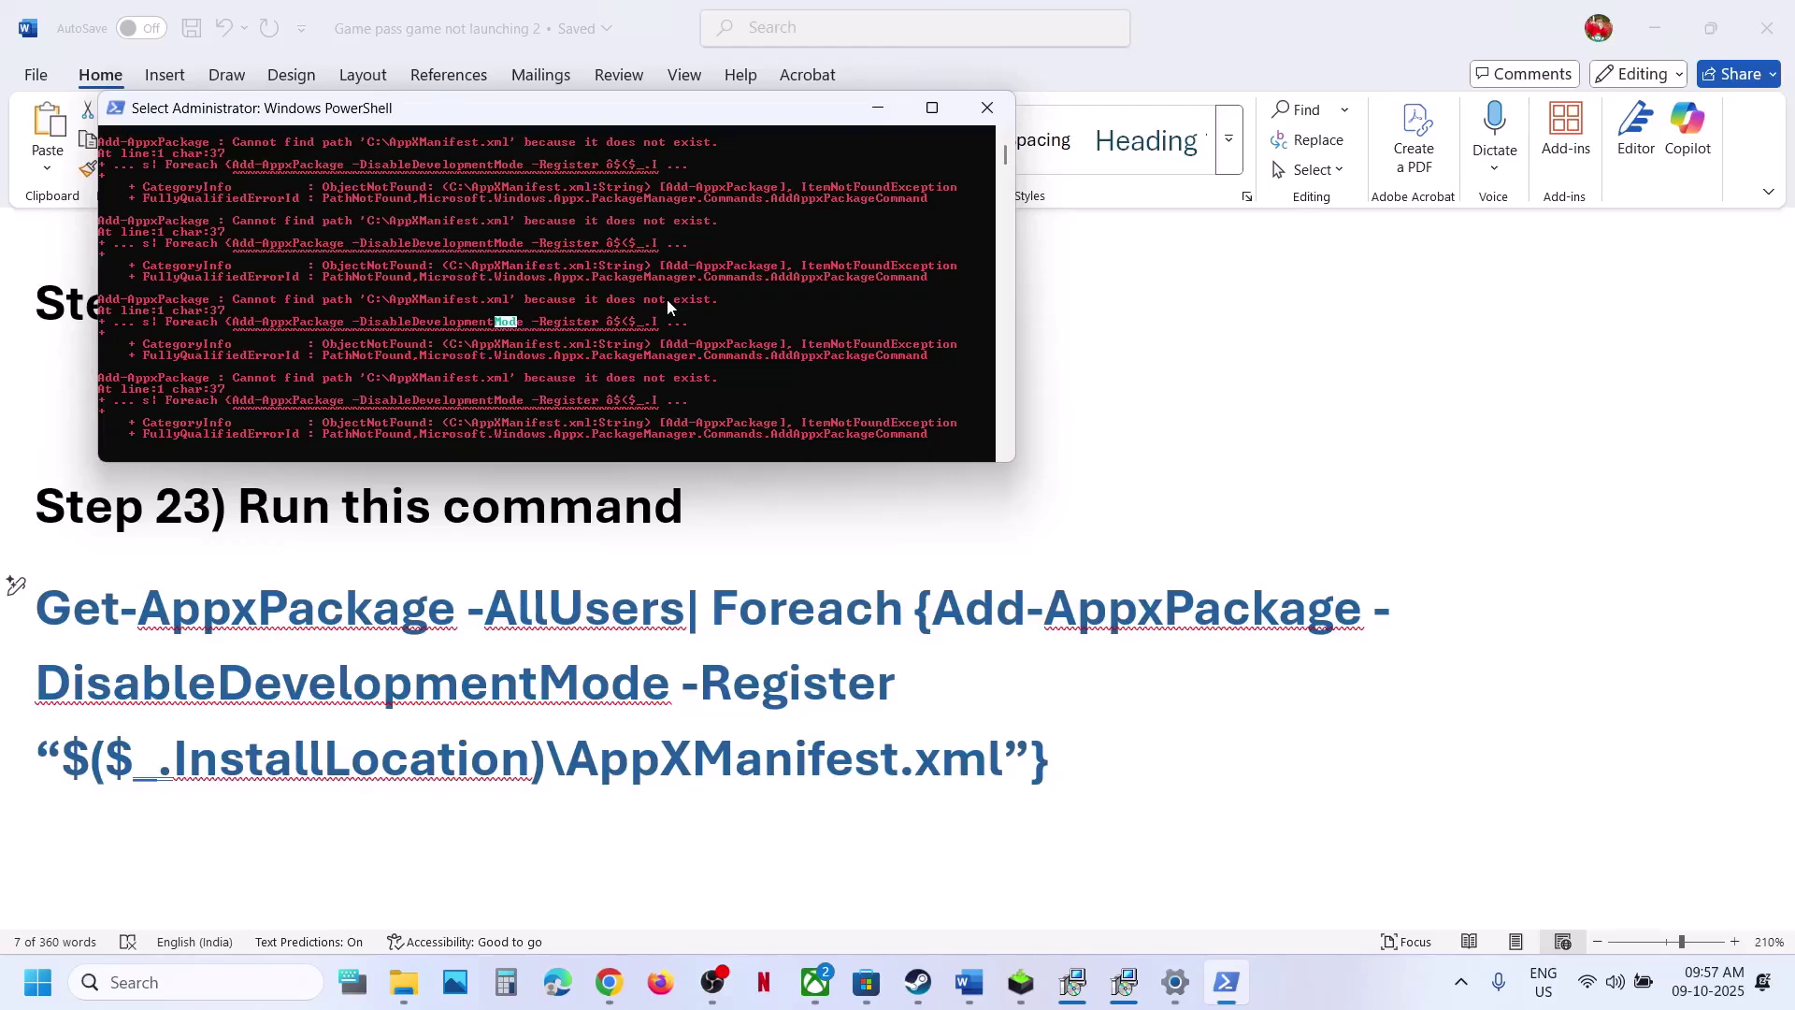
pyautogui.click(989, 120)
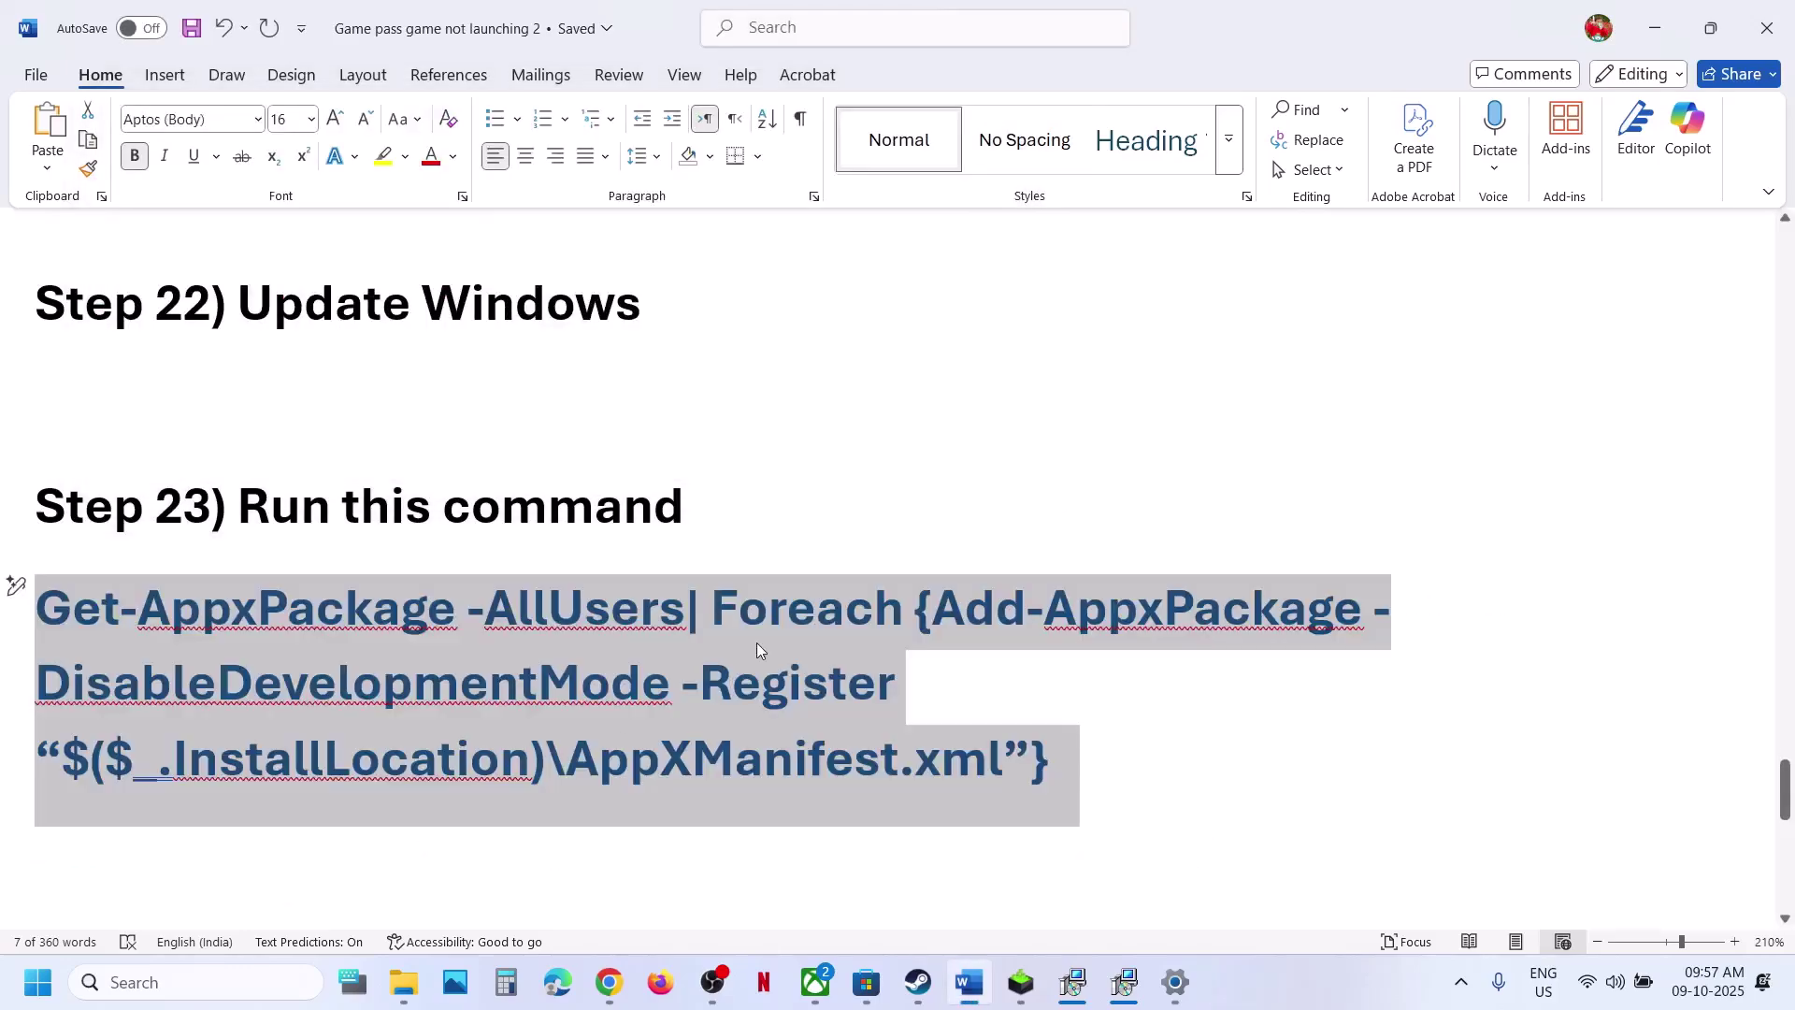
# Step: Bring up the computer's power options for a restart and dismiss them without restarting
pyautogui.press('super')
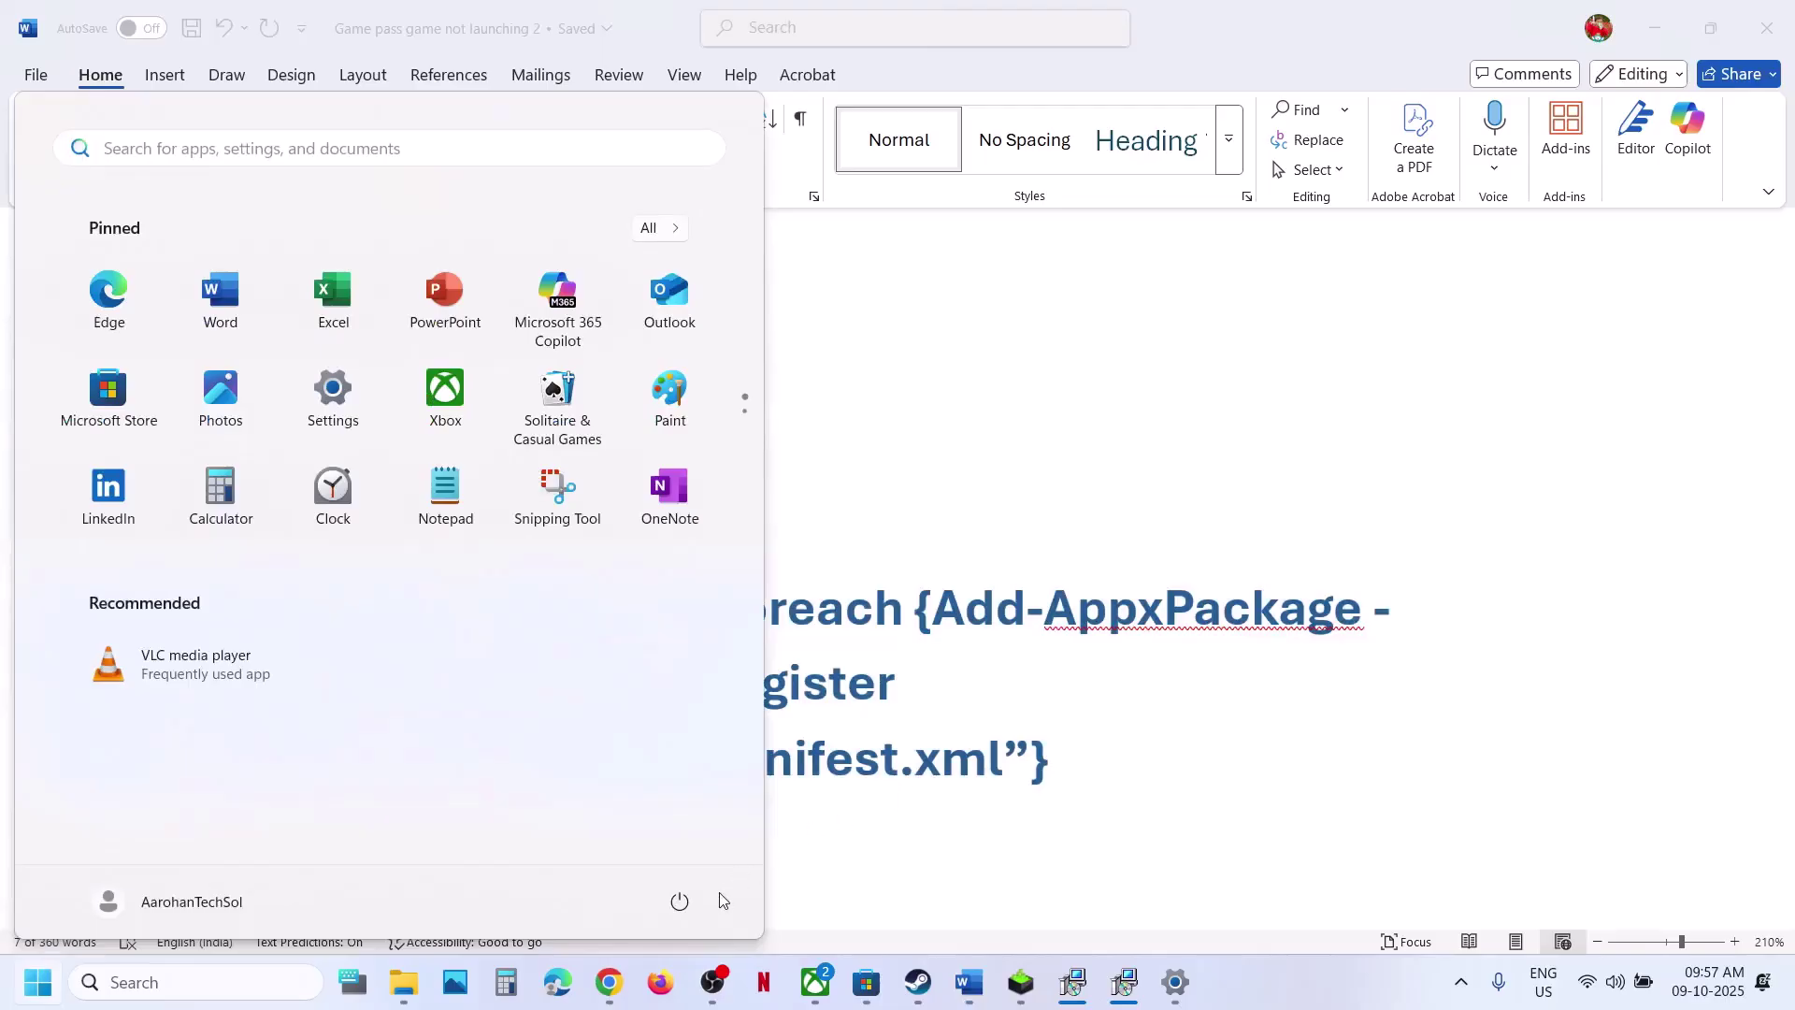
pyautogui.click(680, 900)
pyautogui.click(975, 762)
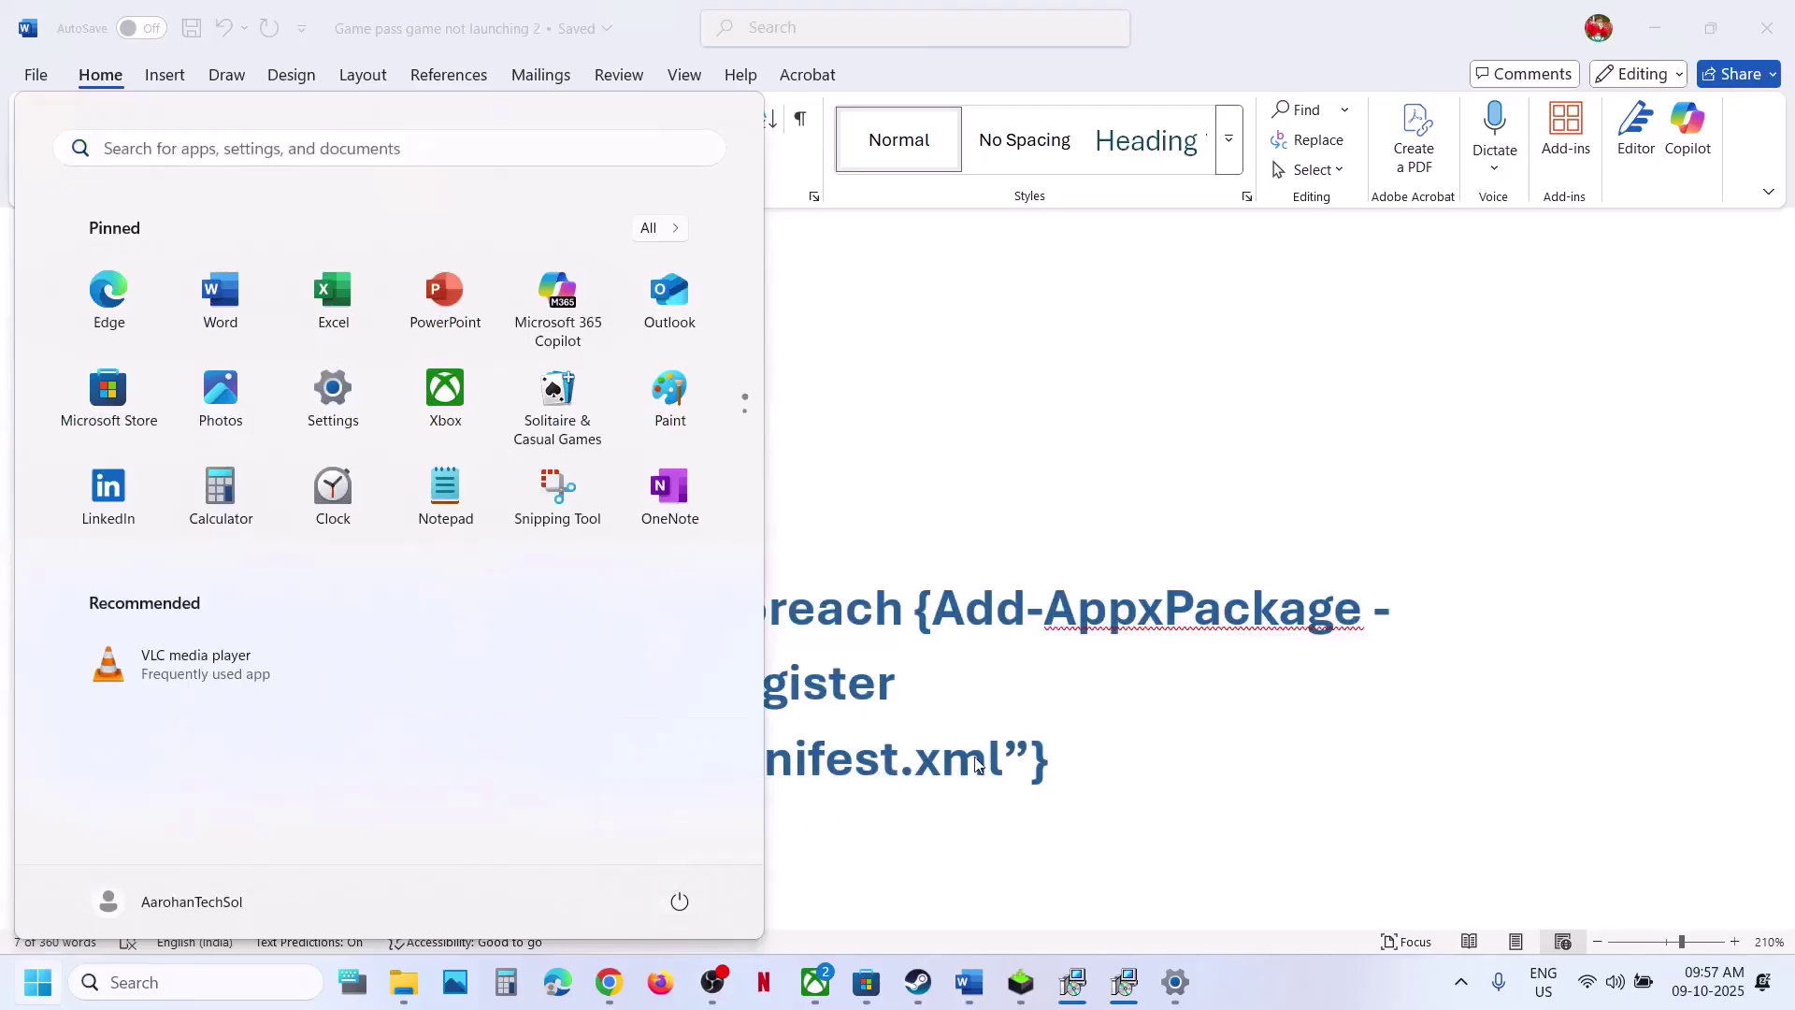
pyautogui.press('Escape')
# Step: Follow the Step 24 link, download Xbox Identity Provider, open its Microsoft Store page to check the installation, and minimize the Store
pyautogui.scroll(-5, 975, 761)
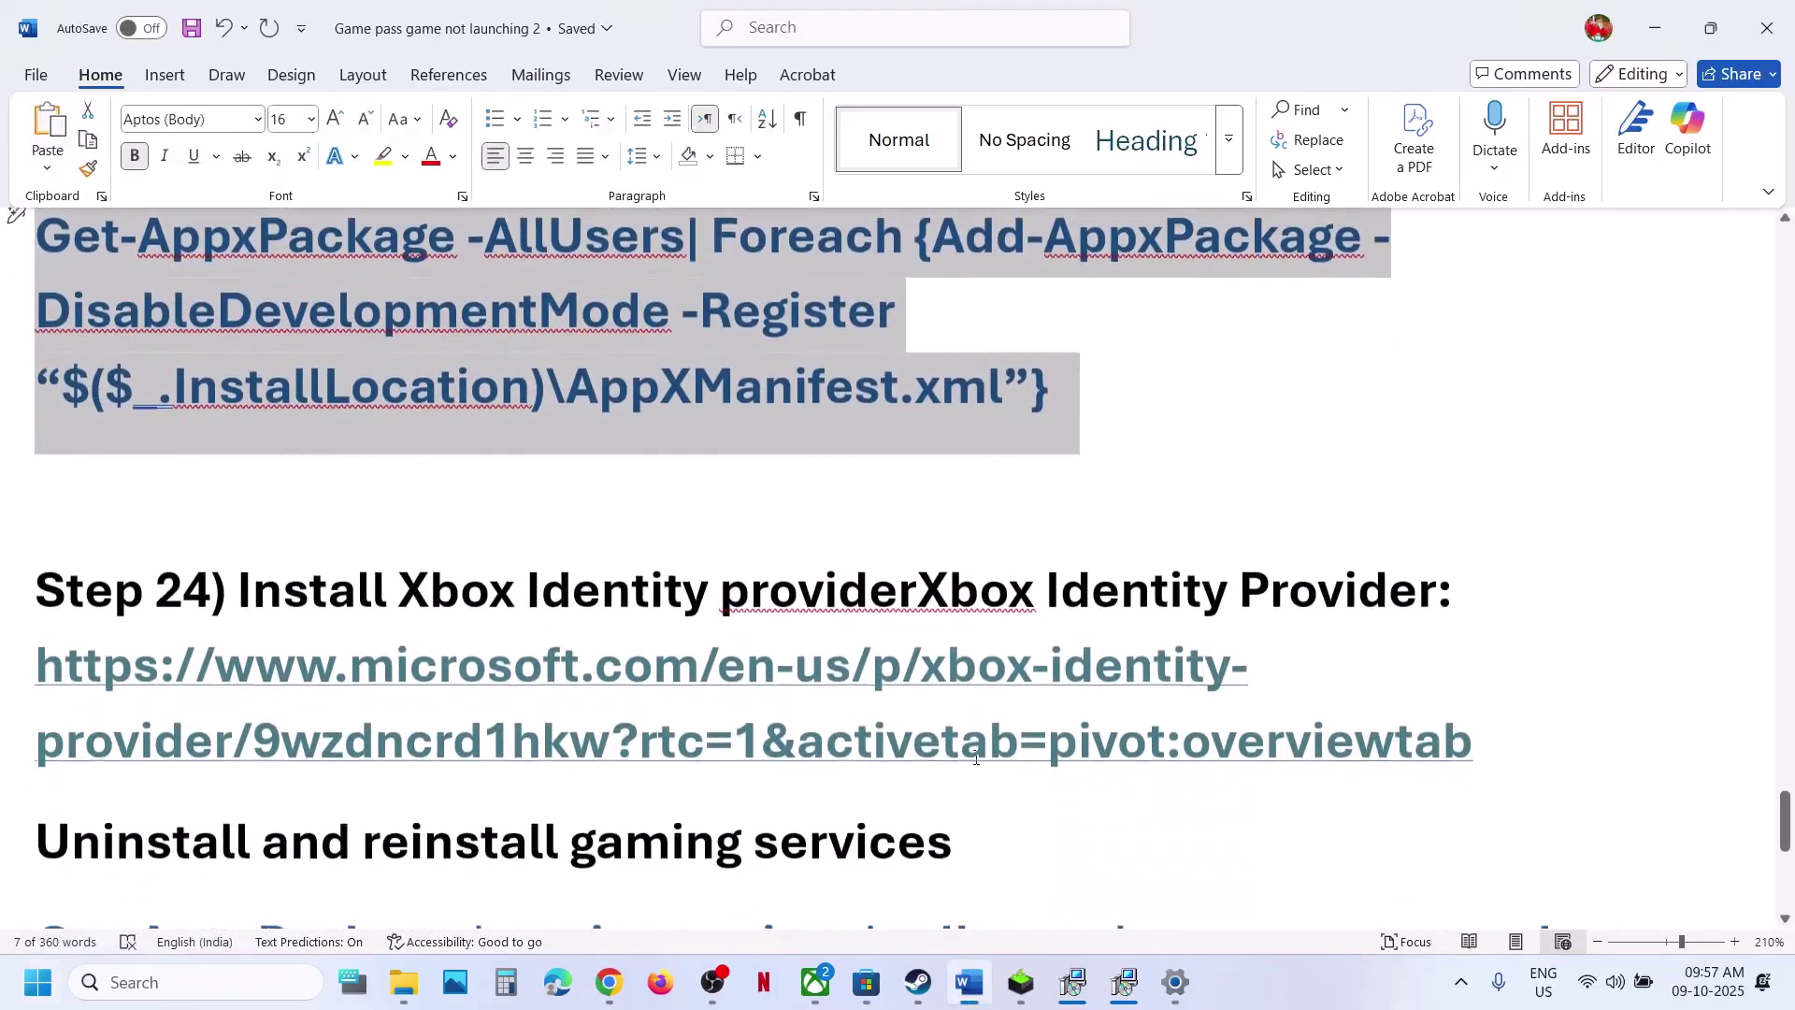
pyautogui.keyDown('ctrl'); pyautogui.click(963, 735); pyautogui.keyUp('ctrl')
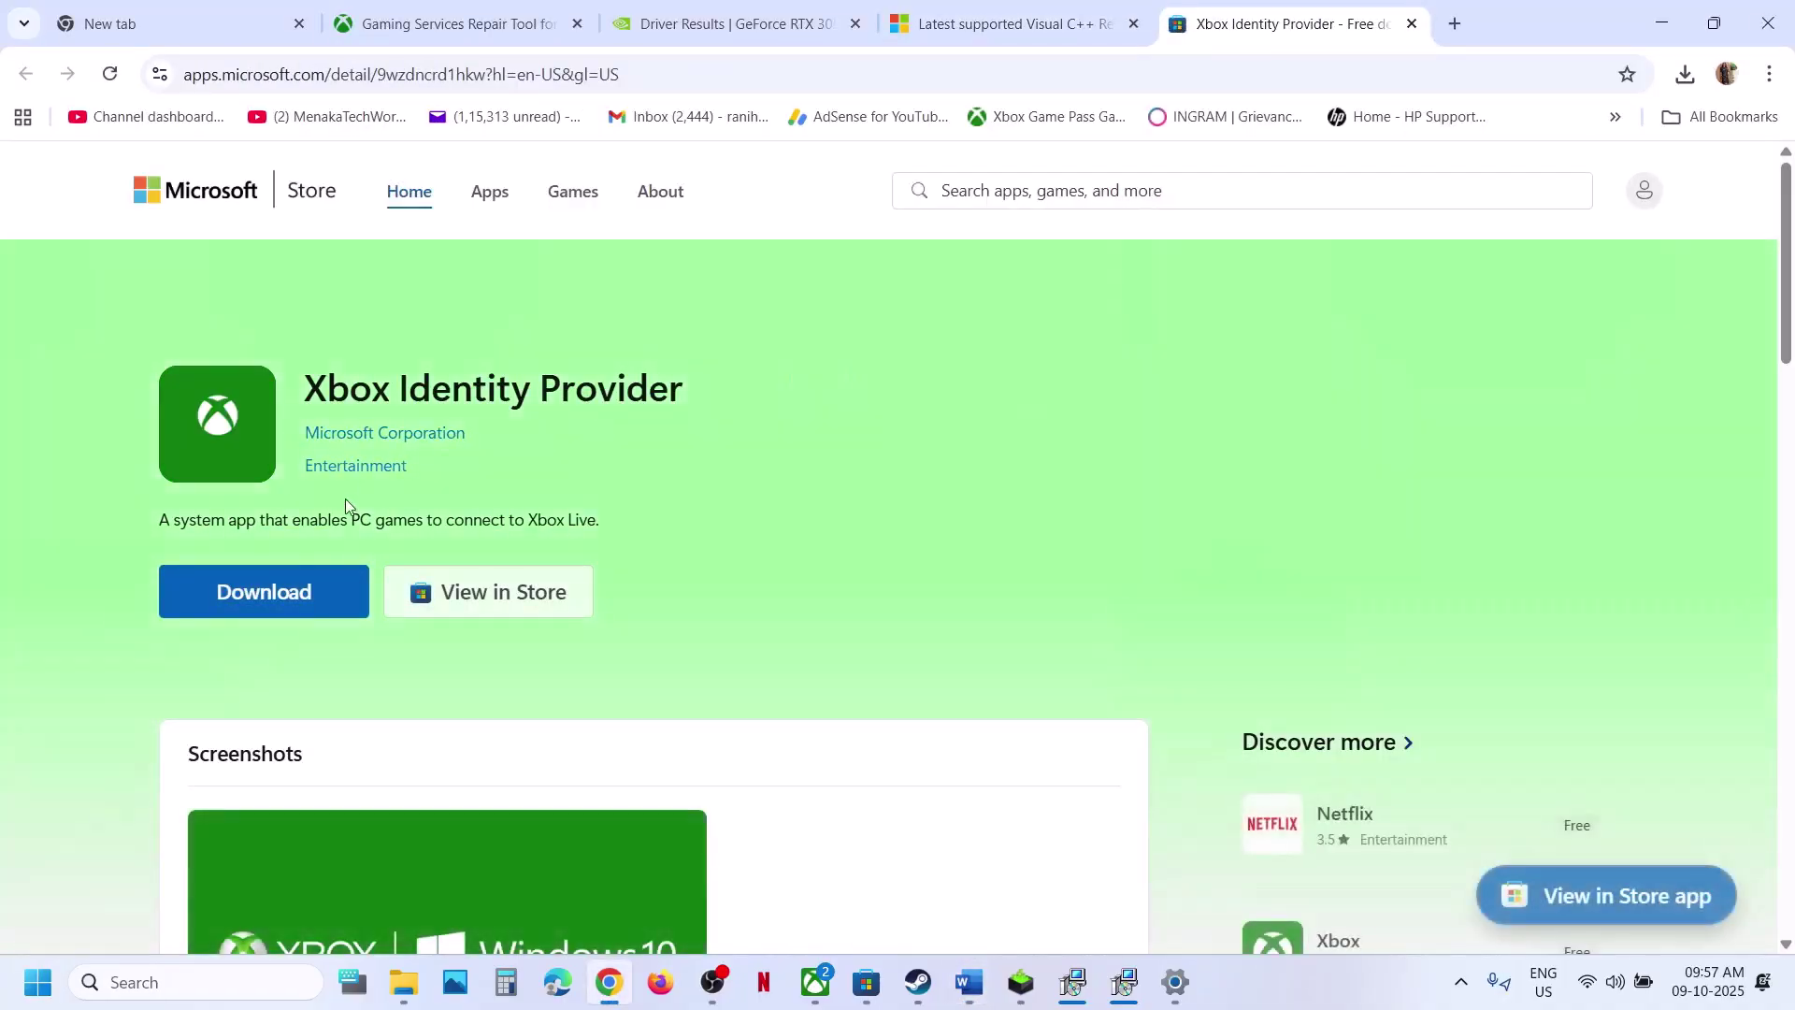
pyautogui.click(290, 589)
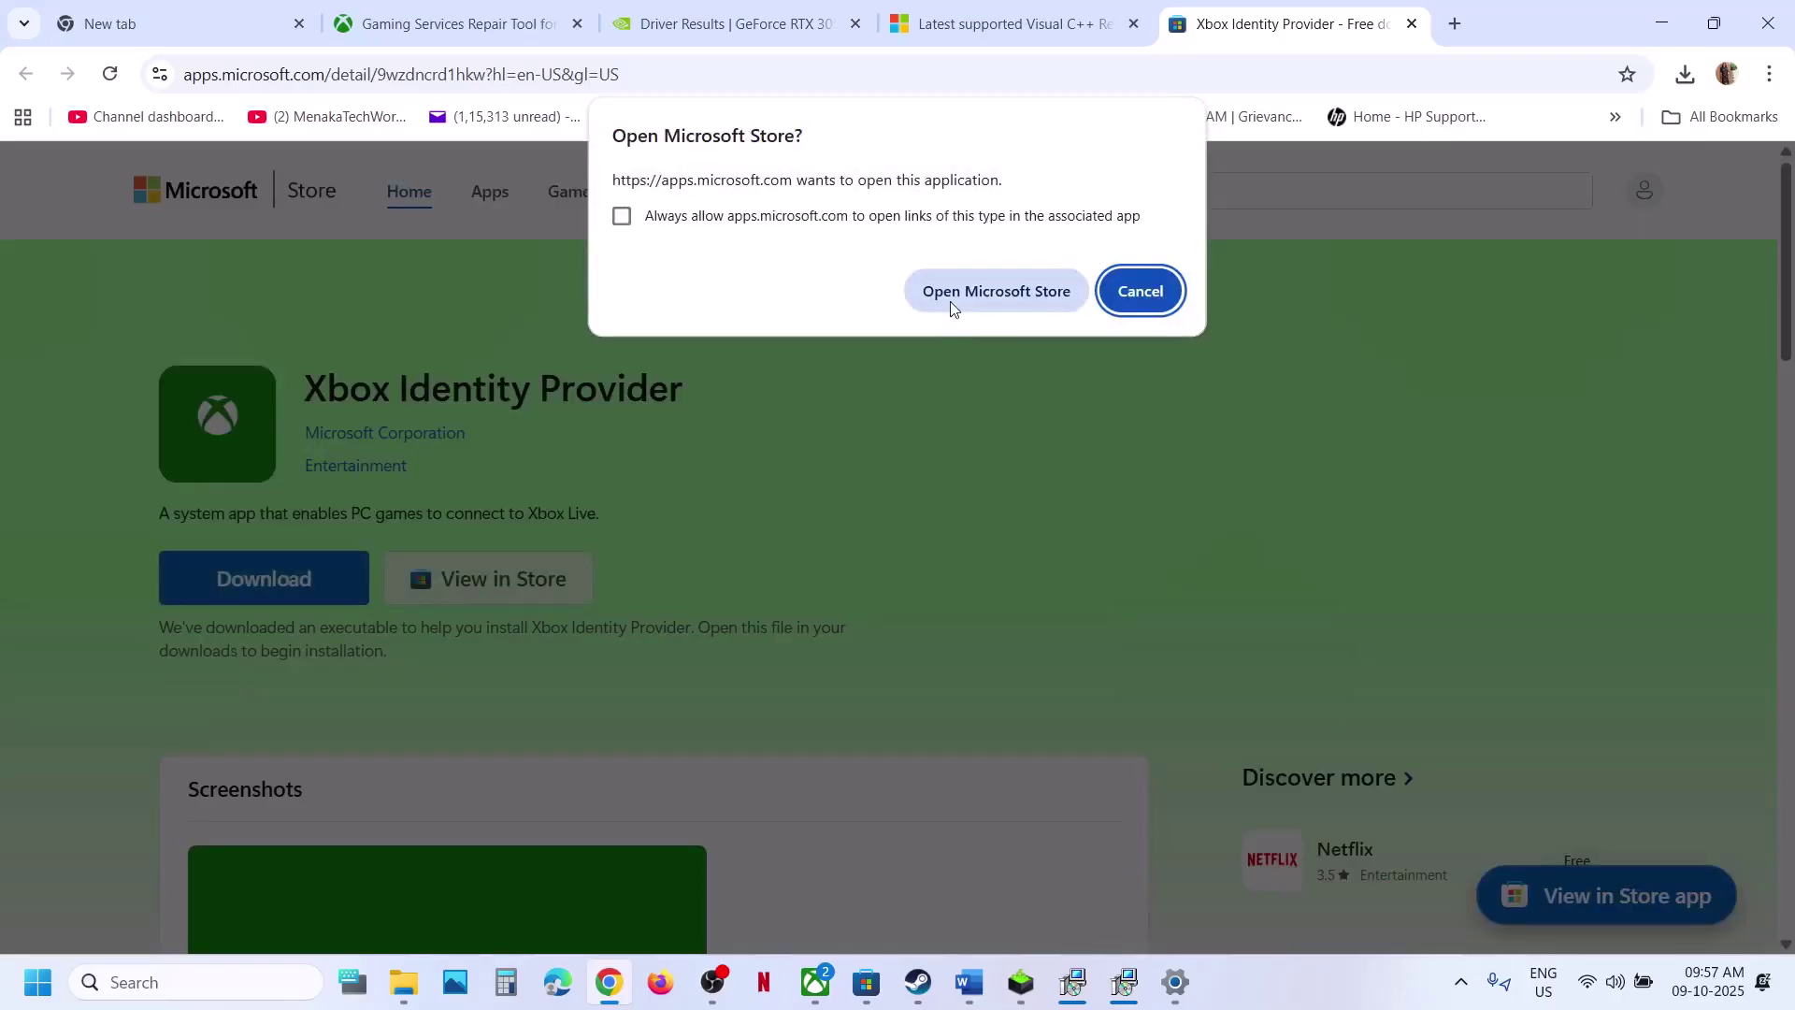
pyautogui.click(951, 295)
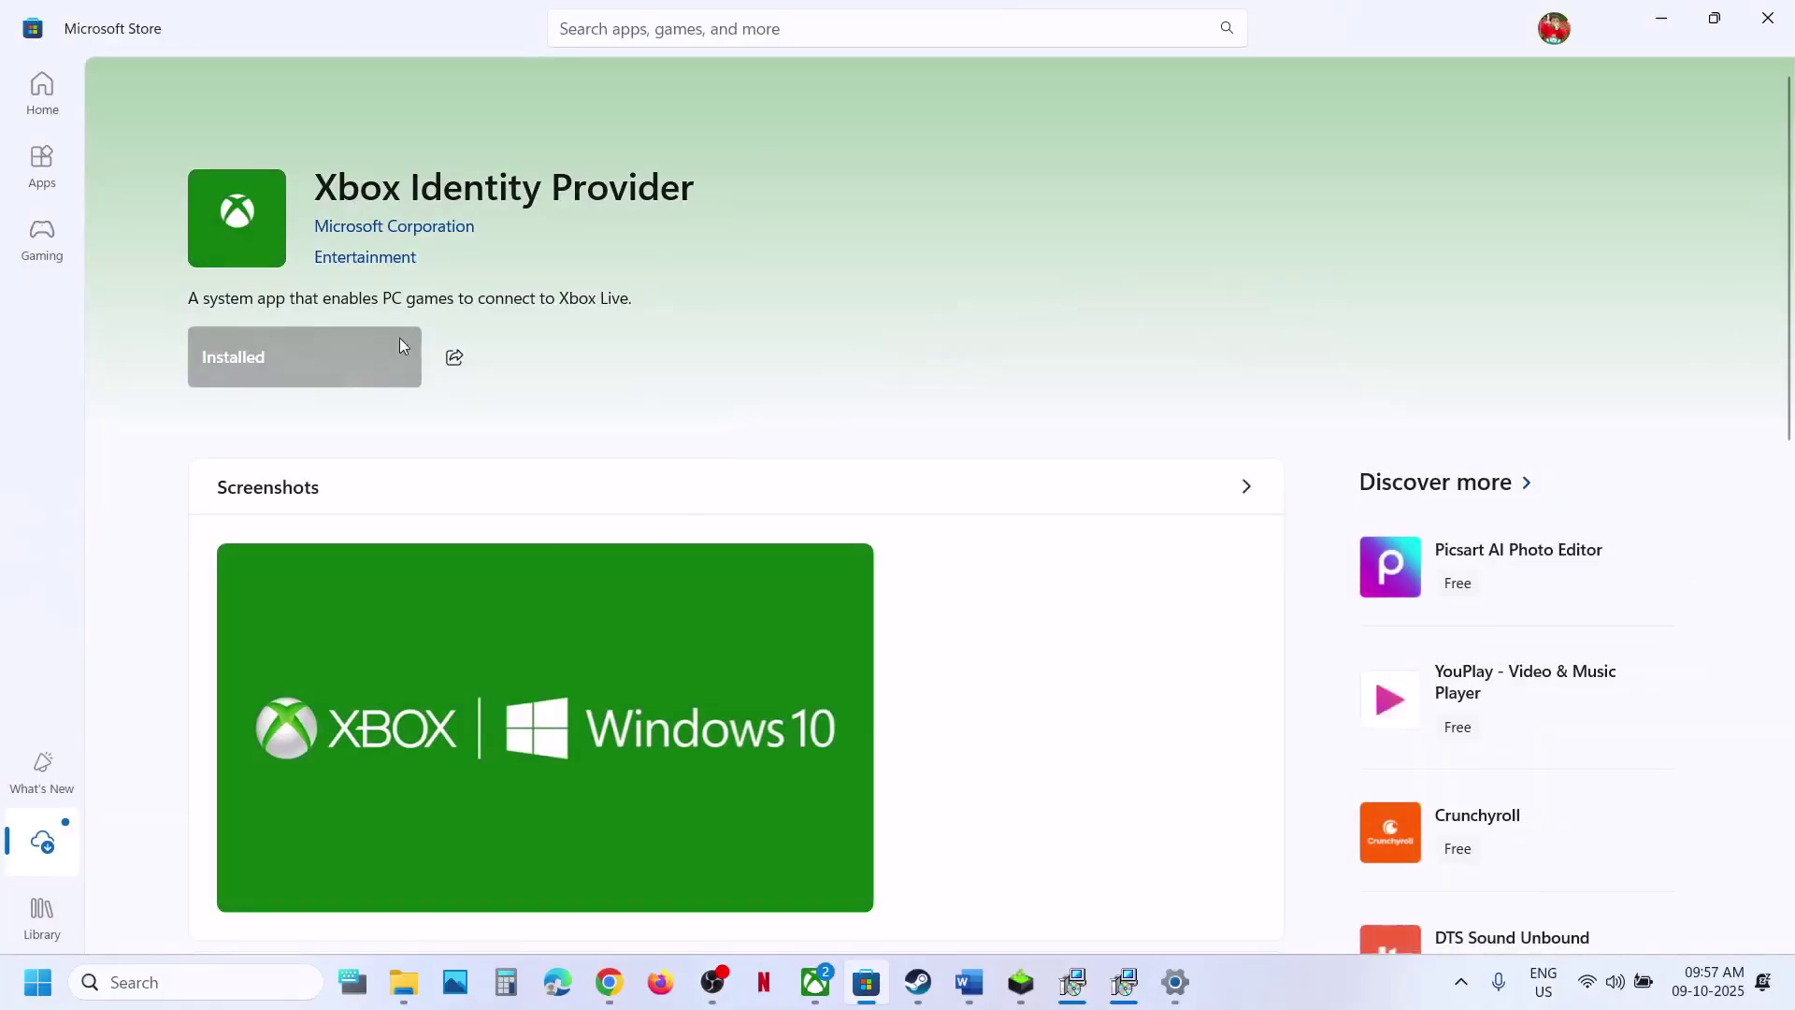
pyautogui.click(1660, 19)
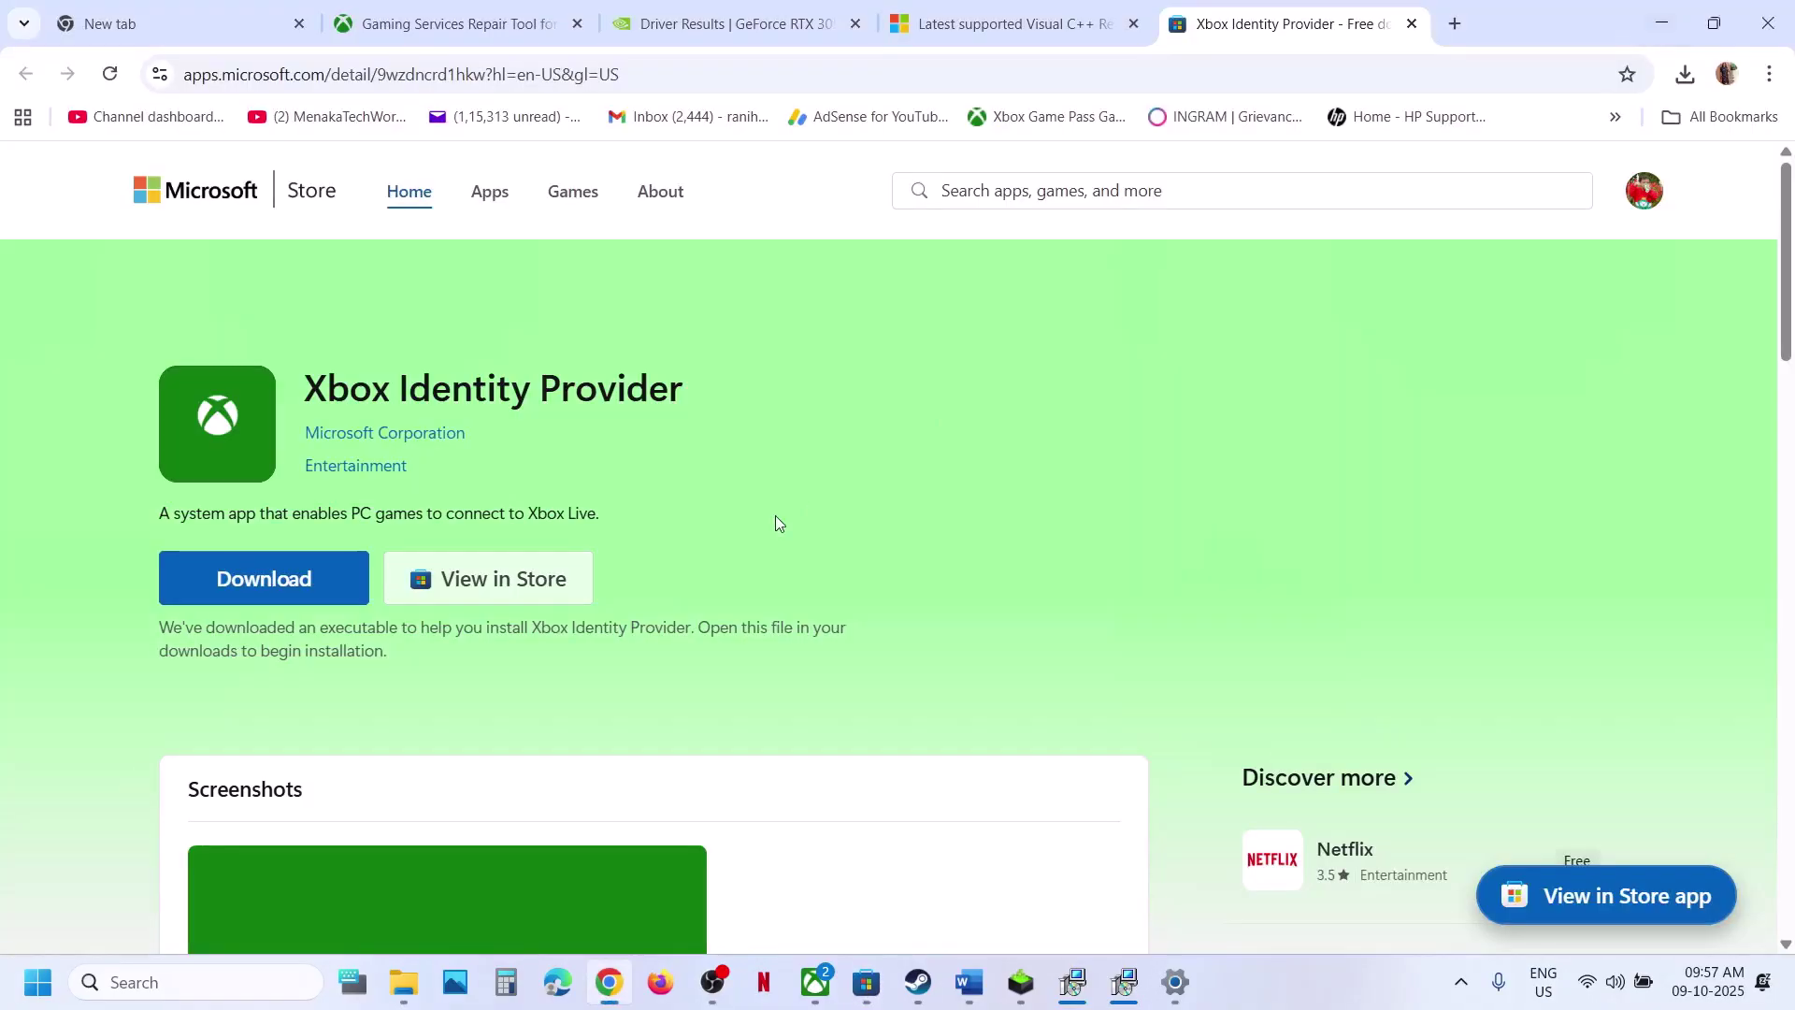
# Step: Switch to the Word checklist and copy the gamingservices removal command under "Uninstall and reinstall gaming services"
pyautogui.click(968, 982)
pyautogui.scroll(-5, 669, 613)
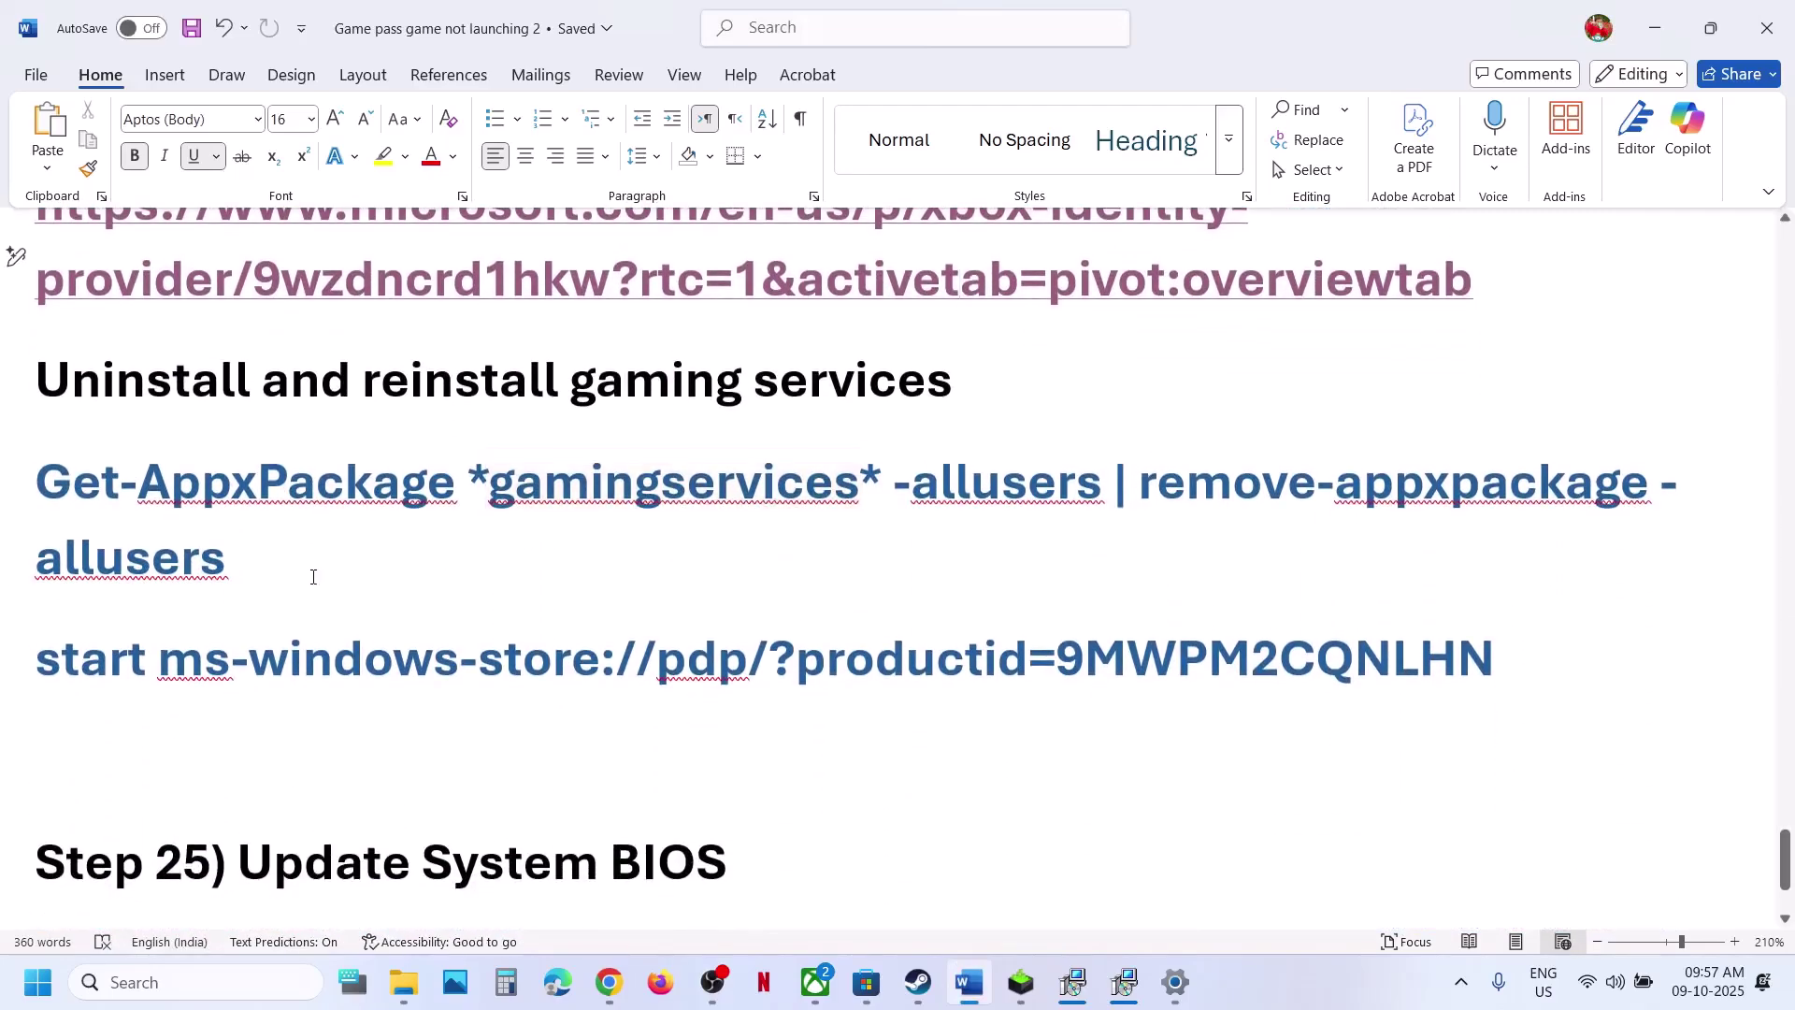
pyautogui.click(300, 568)
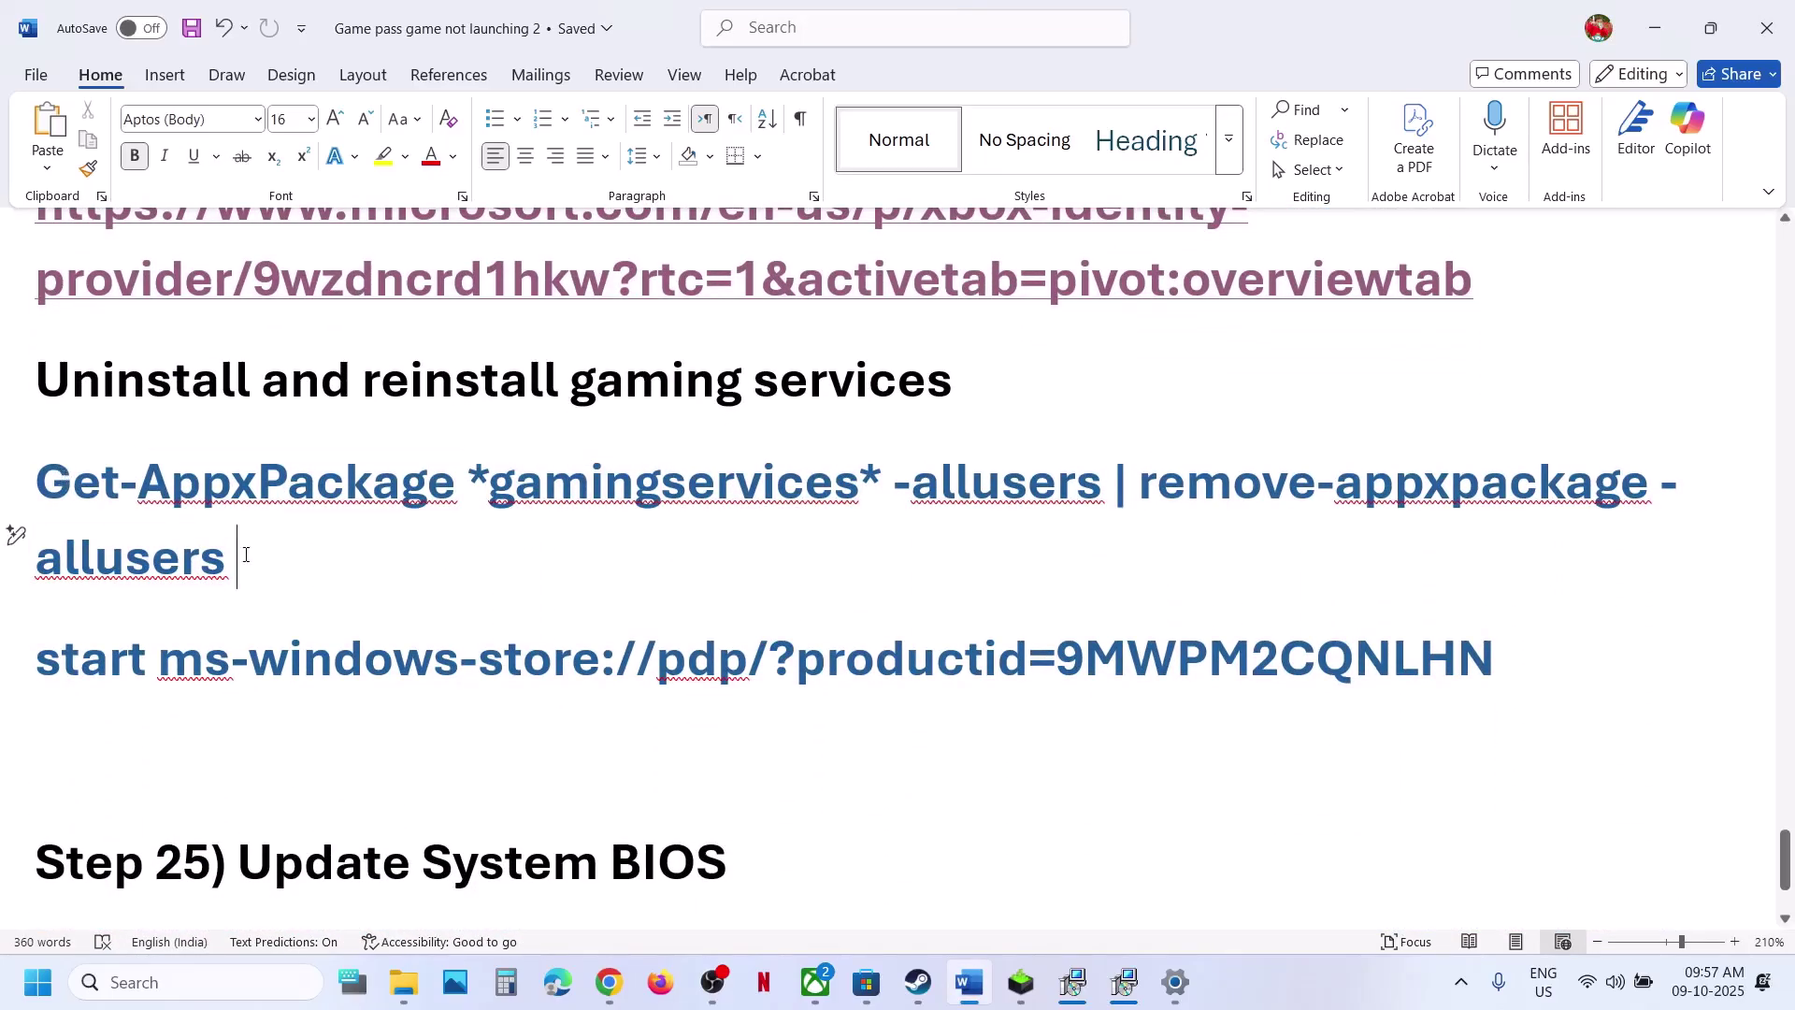
pyautogui.tripleClick(131, 552)
pyautogui.rightClick(162, 496)
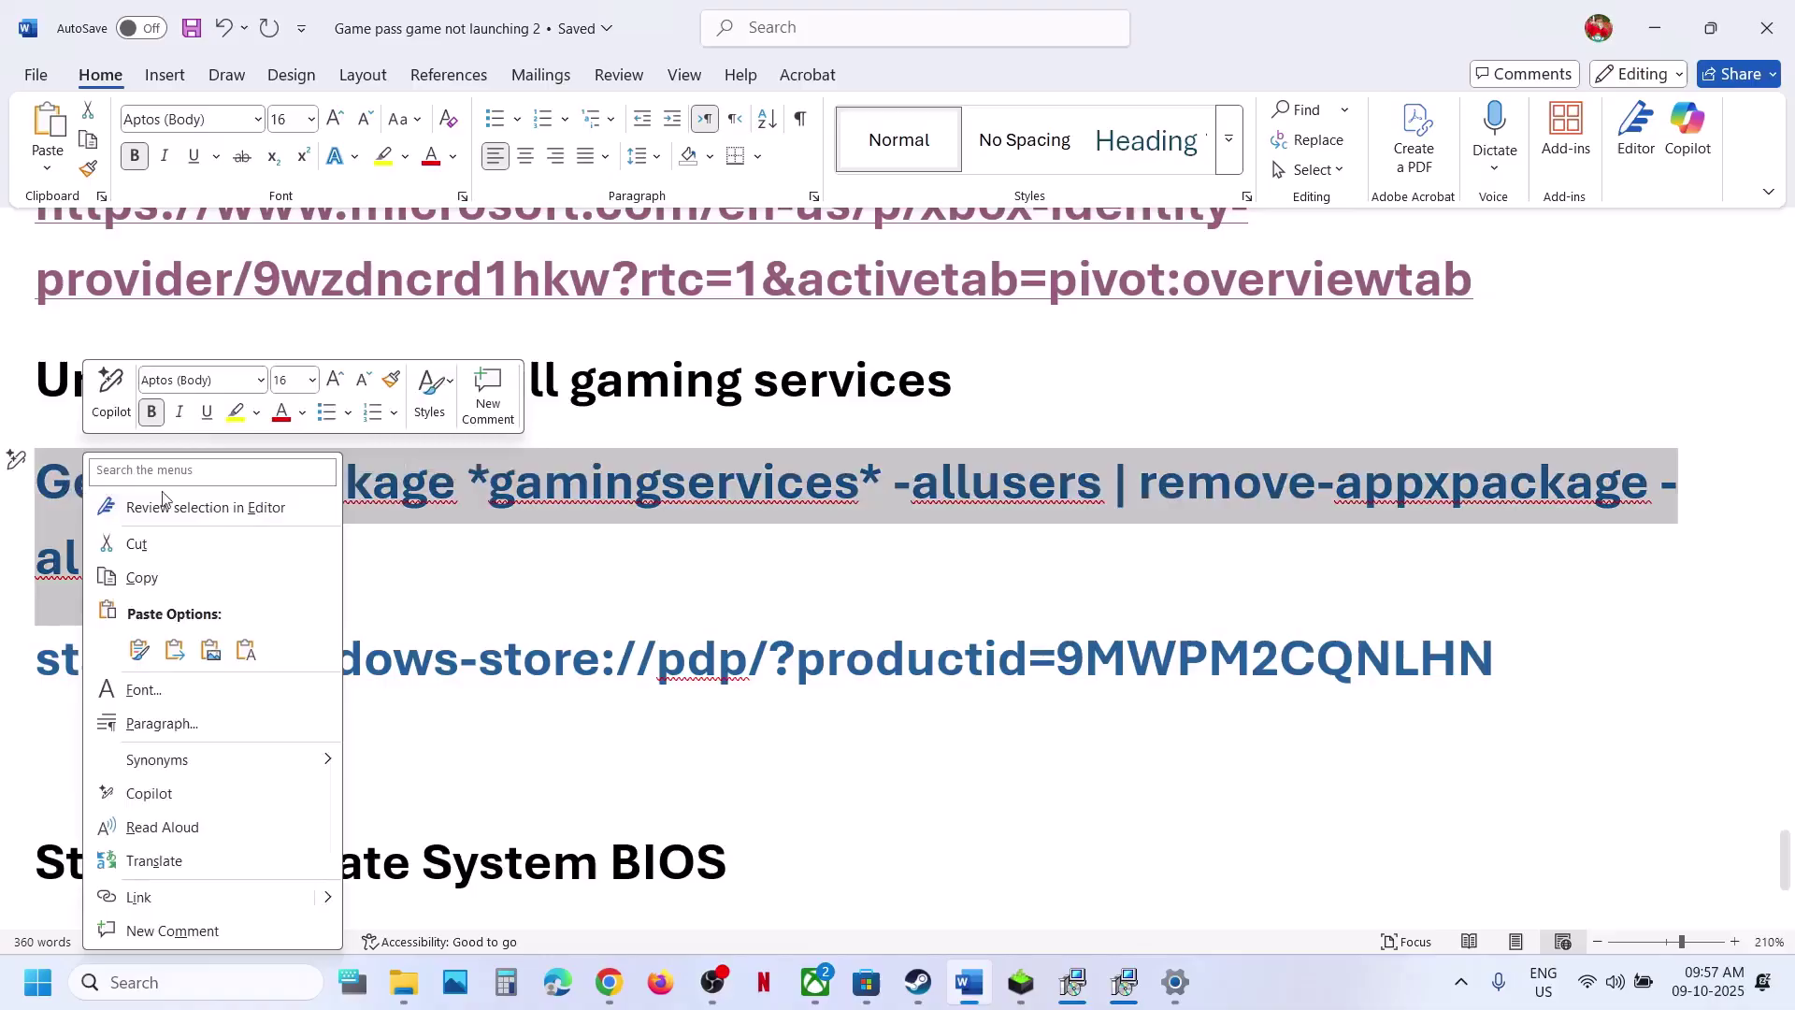
pyautogui.click(164, 579)
# Step: Open a new Windows PowerShell window as administrator, allow its changes, and get an empty command prompt ready
pyautogui.click(203, 975)
pyautogui.write('po')
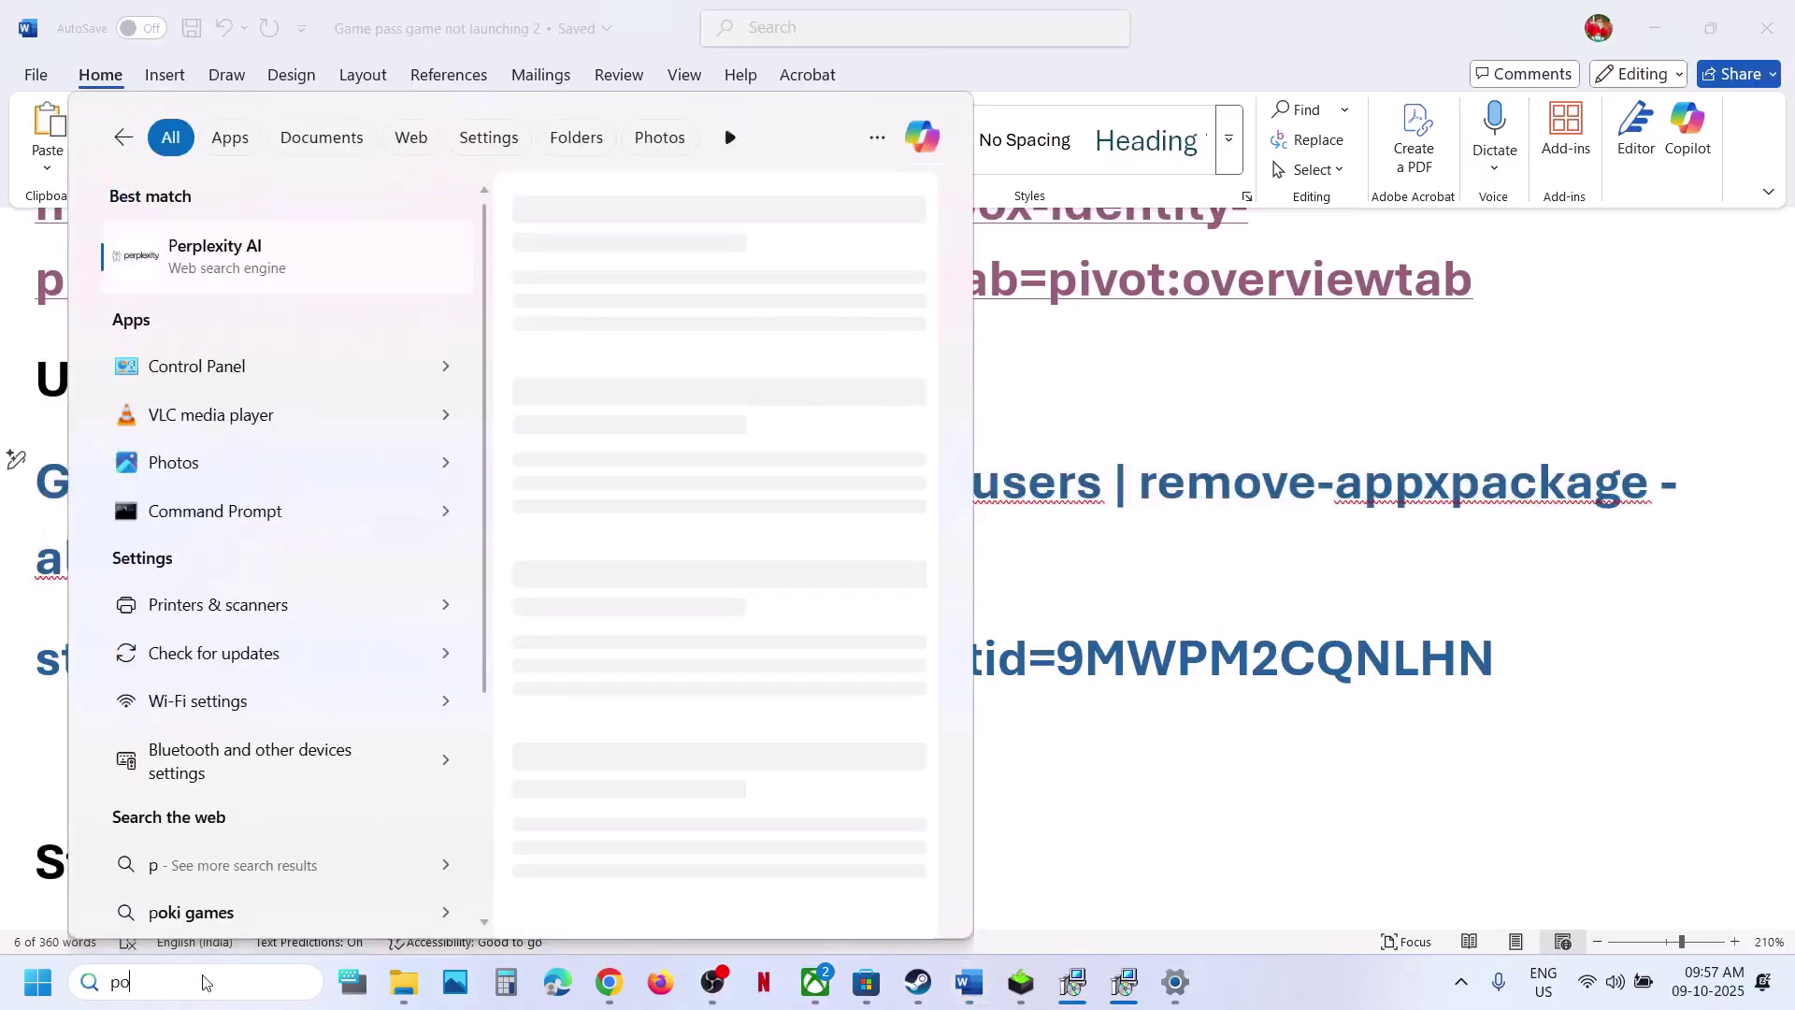
pyautogui.write('wershell')
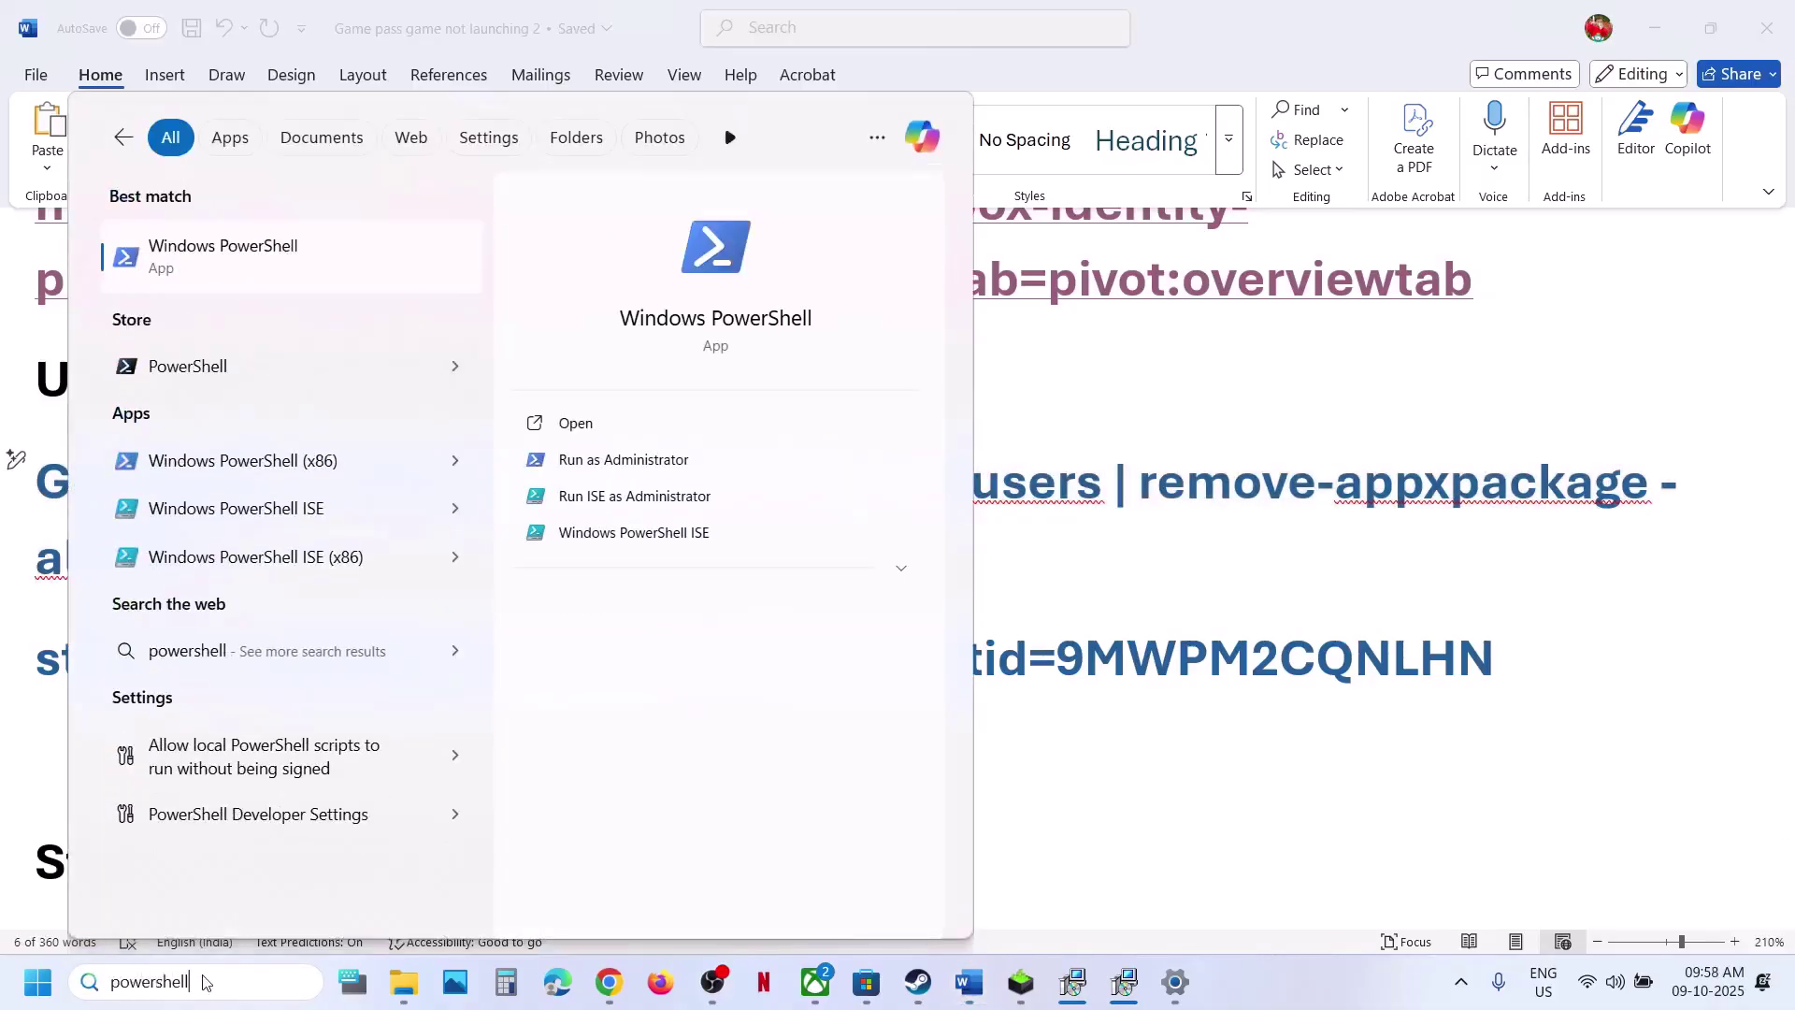
pyautogui.rightClick(296, 249)
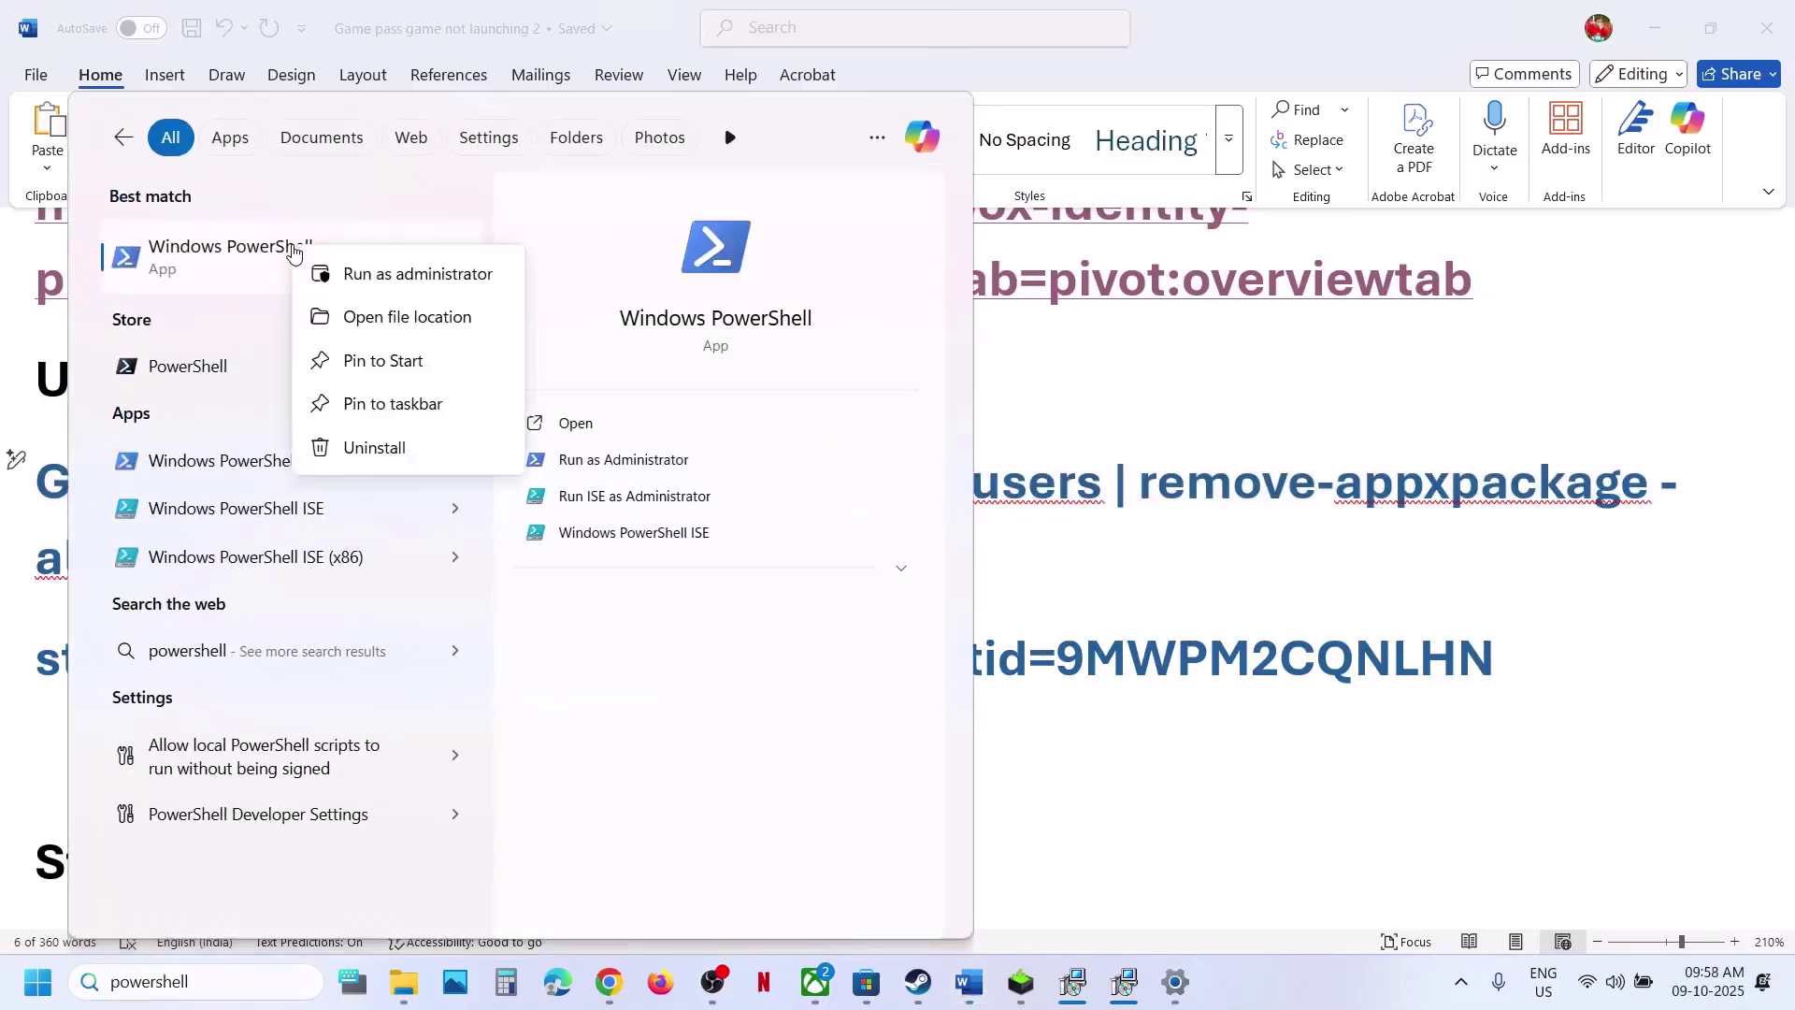
pyautogui.click(407, 278)
pyautogui.click(798, 669)
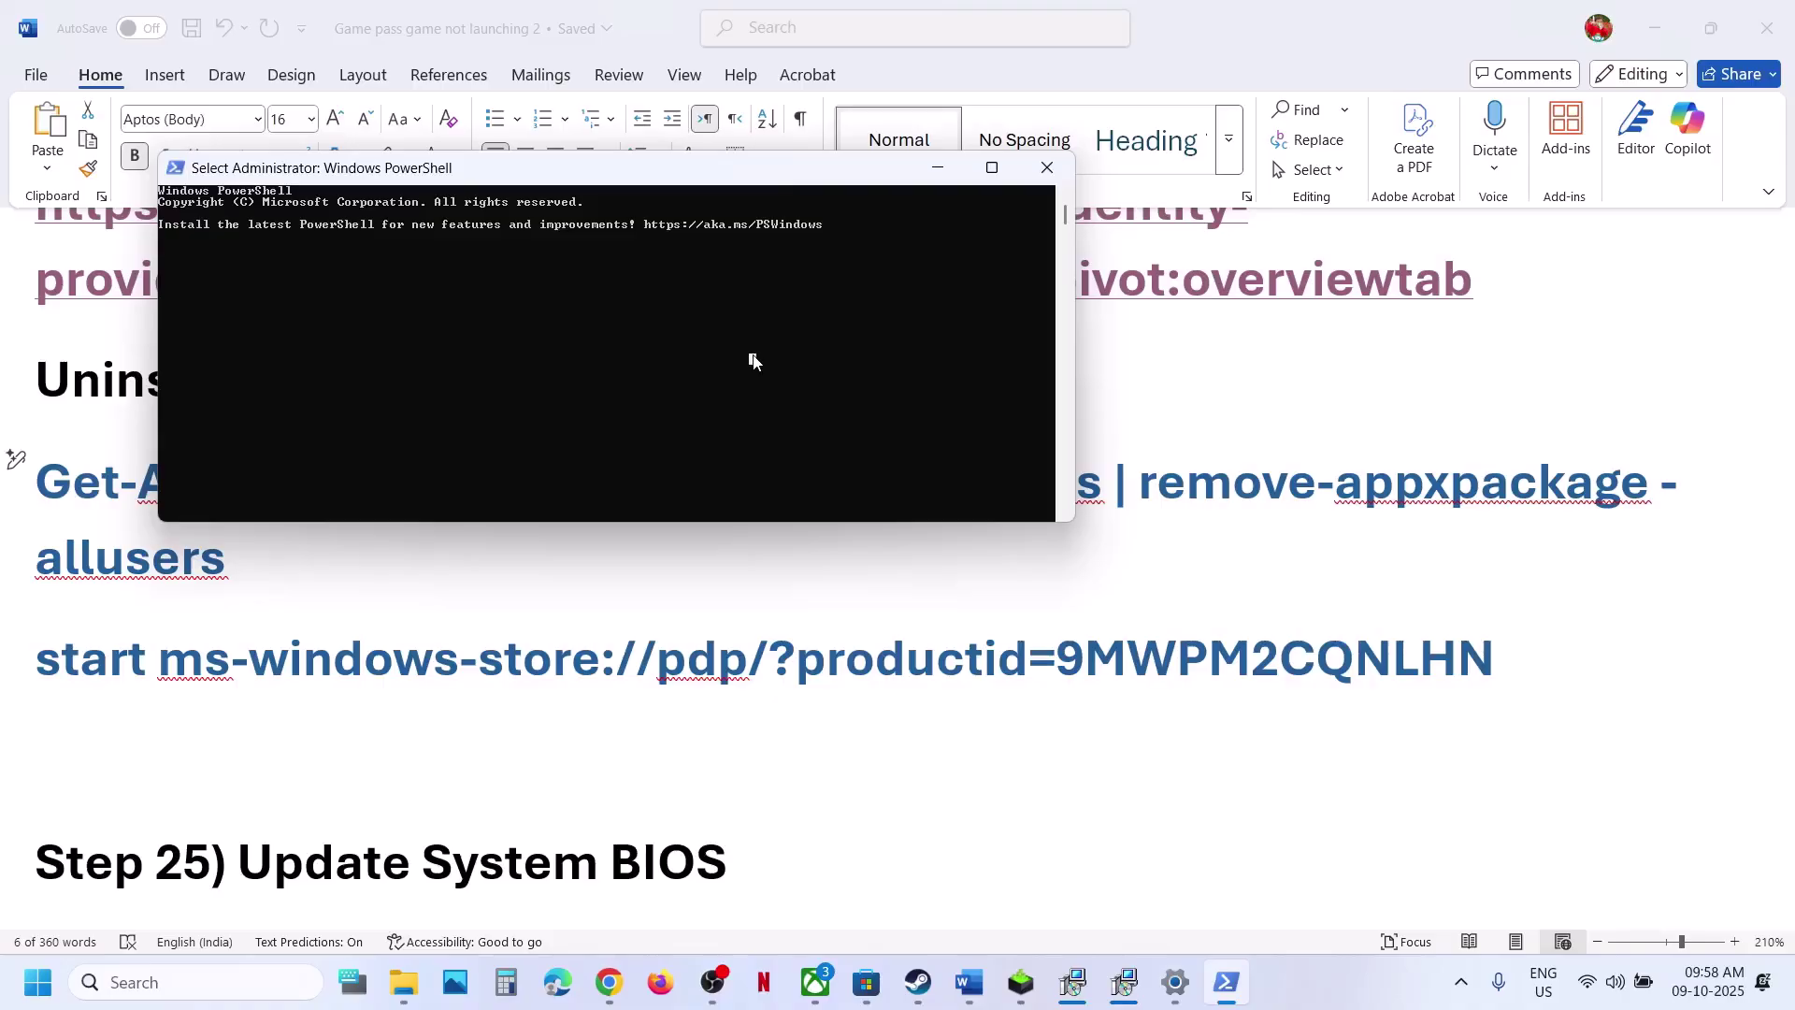
pyautogui.press('Return')
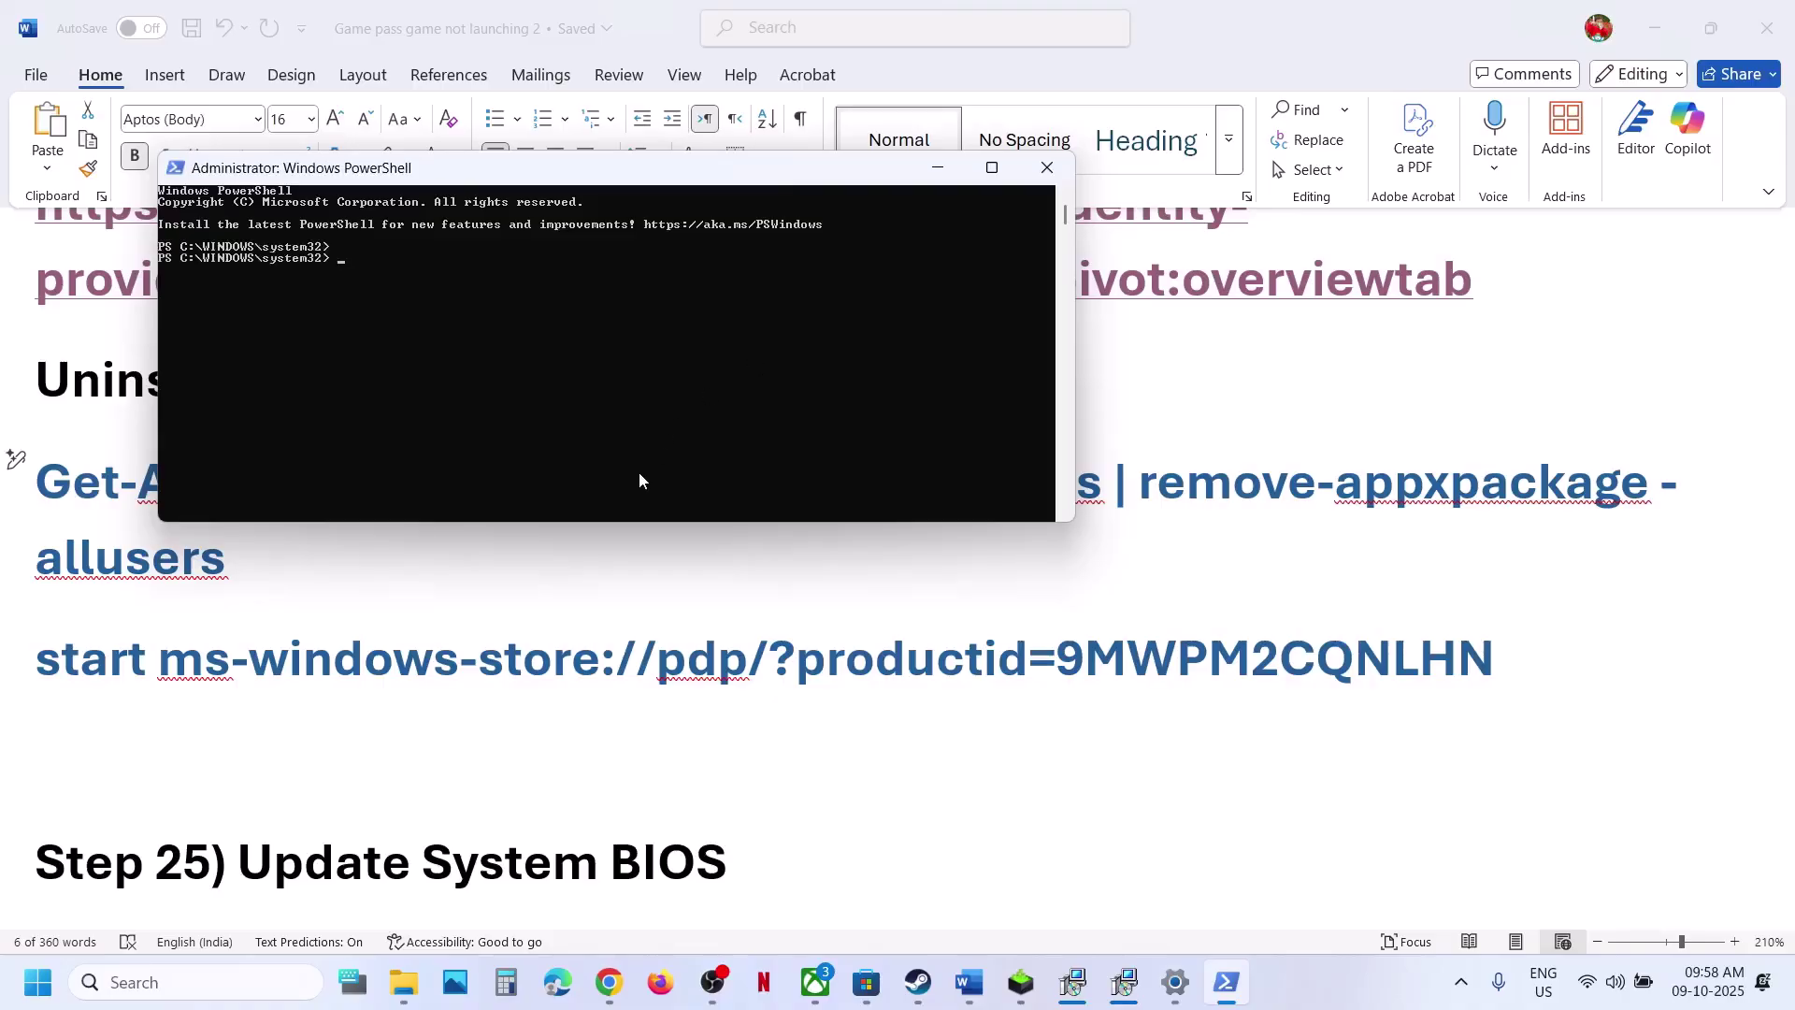
# Step: Run Get-AppxPackage *gamingservices* -allusers | remove-appxpackage -allusers in PowerShell to uninstall Gaming Services
pyautogui.tripleClick(458, 574)
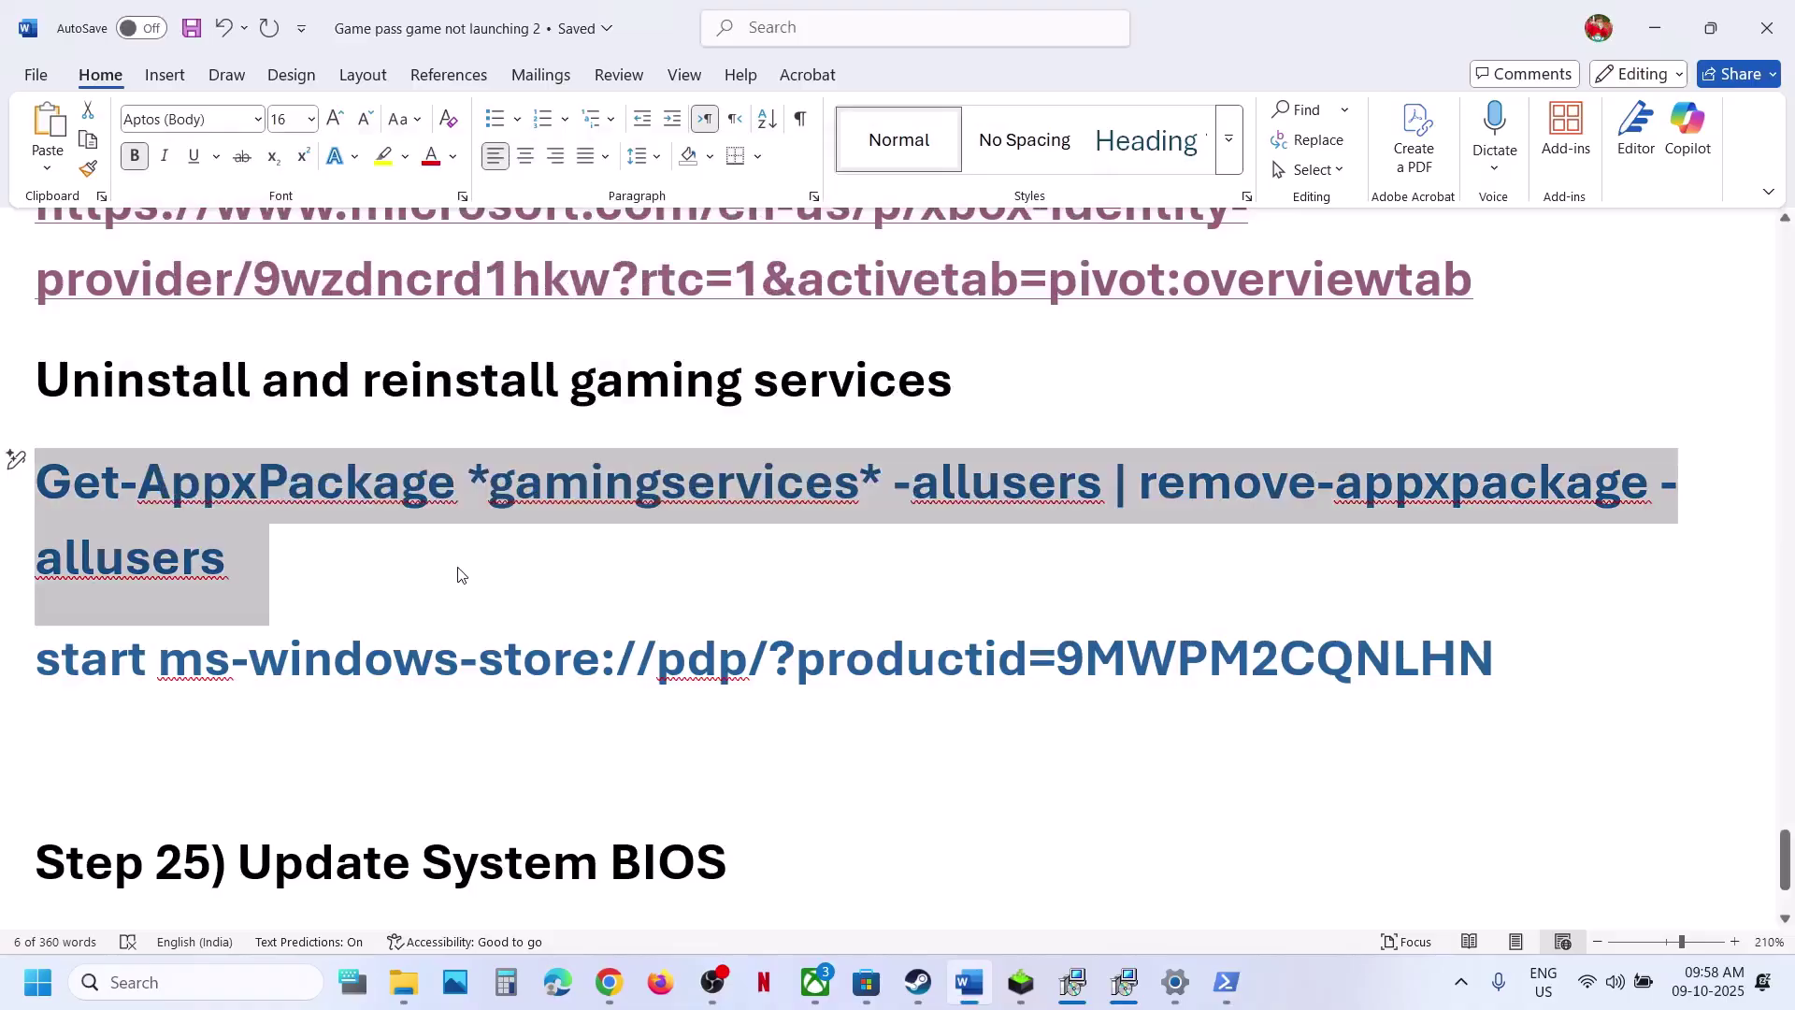
pyautogui.hotkey('alt', 'Tab')
pyautogui.rightClick(450, 513)
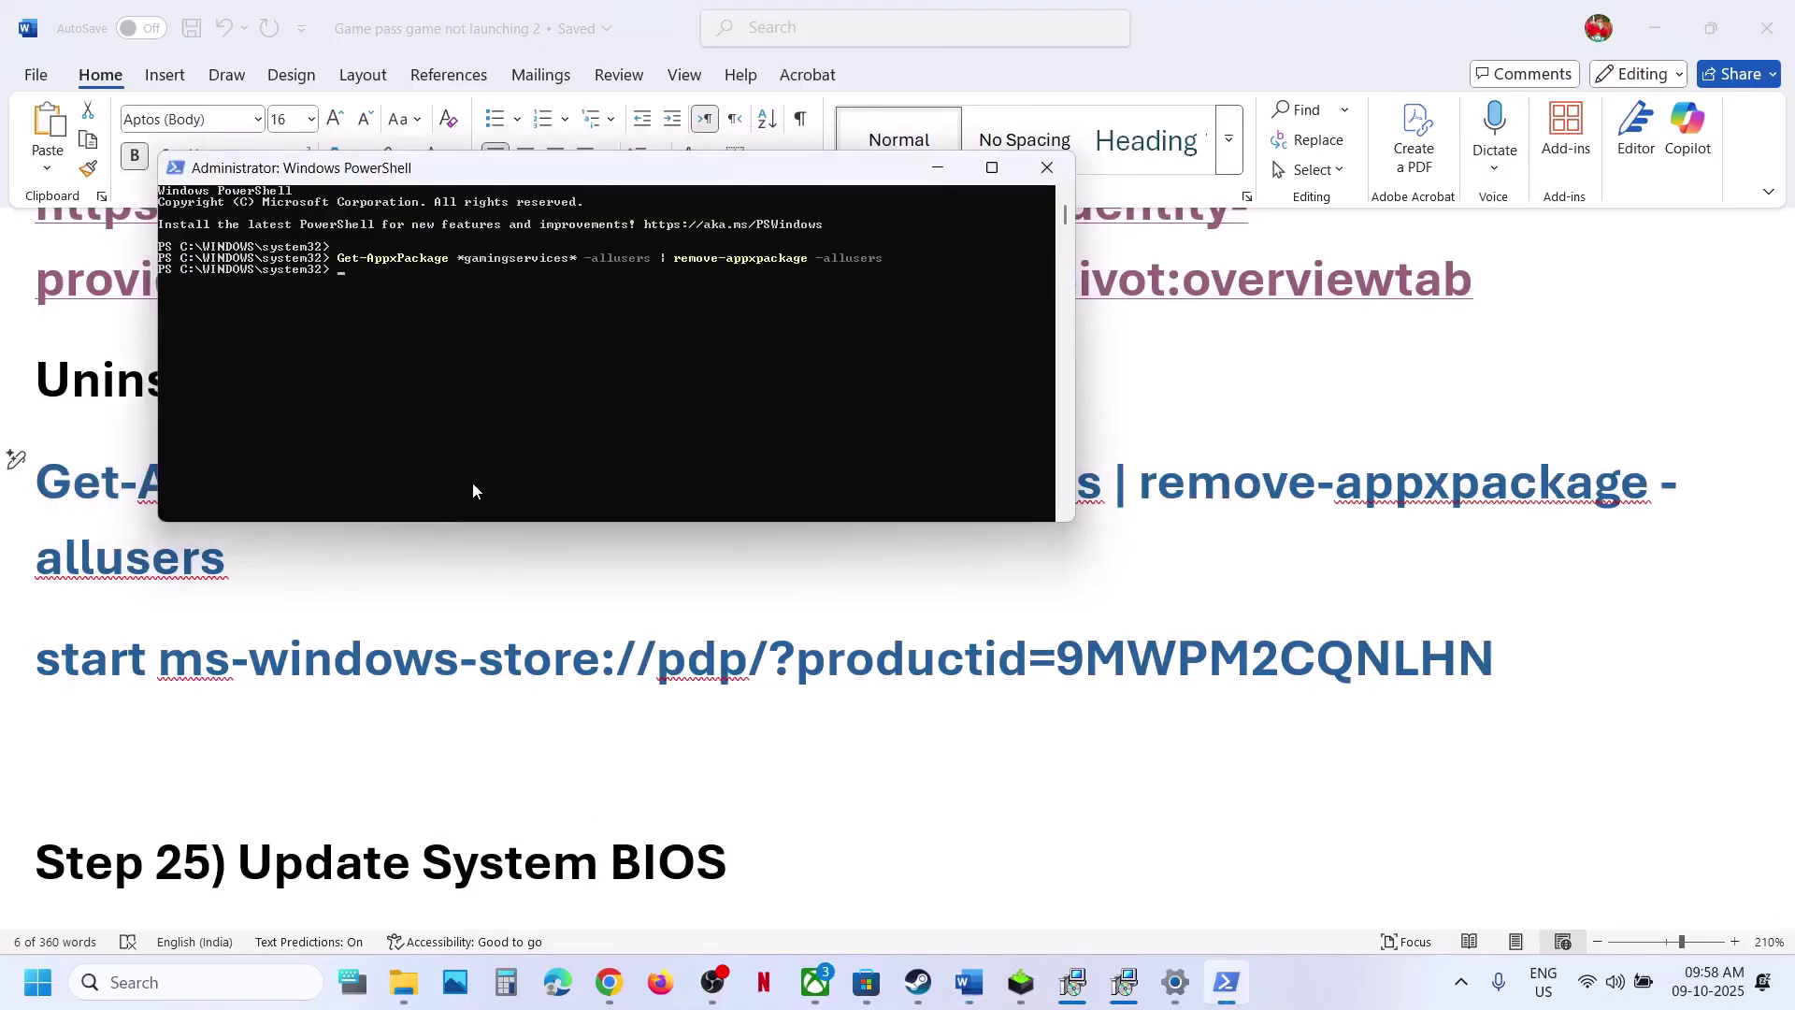
# Step: Run start ms-windows-store://pdp/?productid=9MWPM2CQNLHN from the checklist in PowerShell and reinstall Gaming Services from its Microsoft Store page
pyautogui.hotkey('alt', 'Tab')
pyautogui.tripleClick(745, 666)
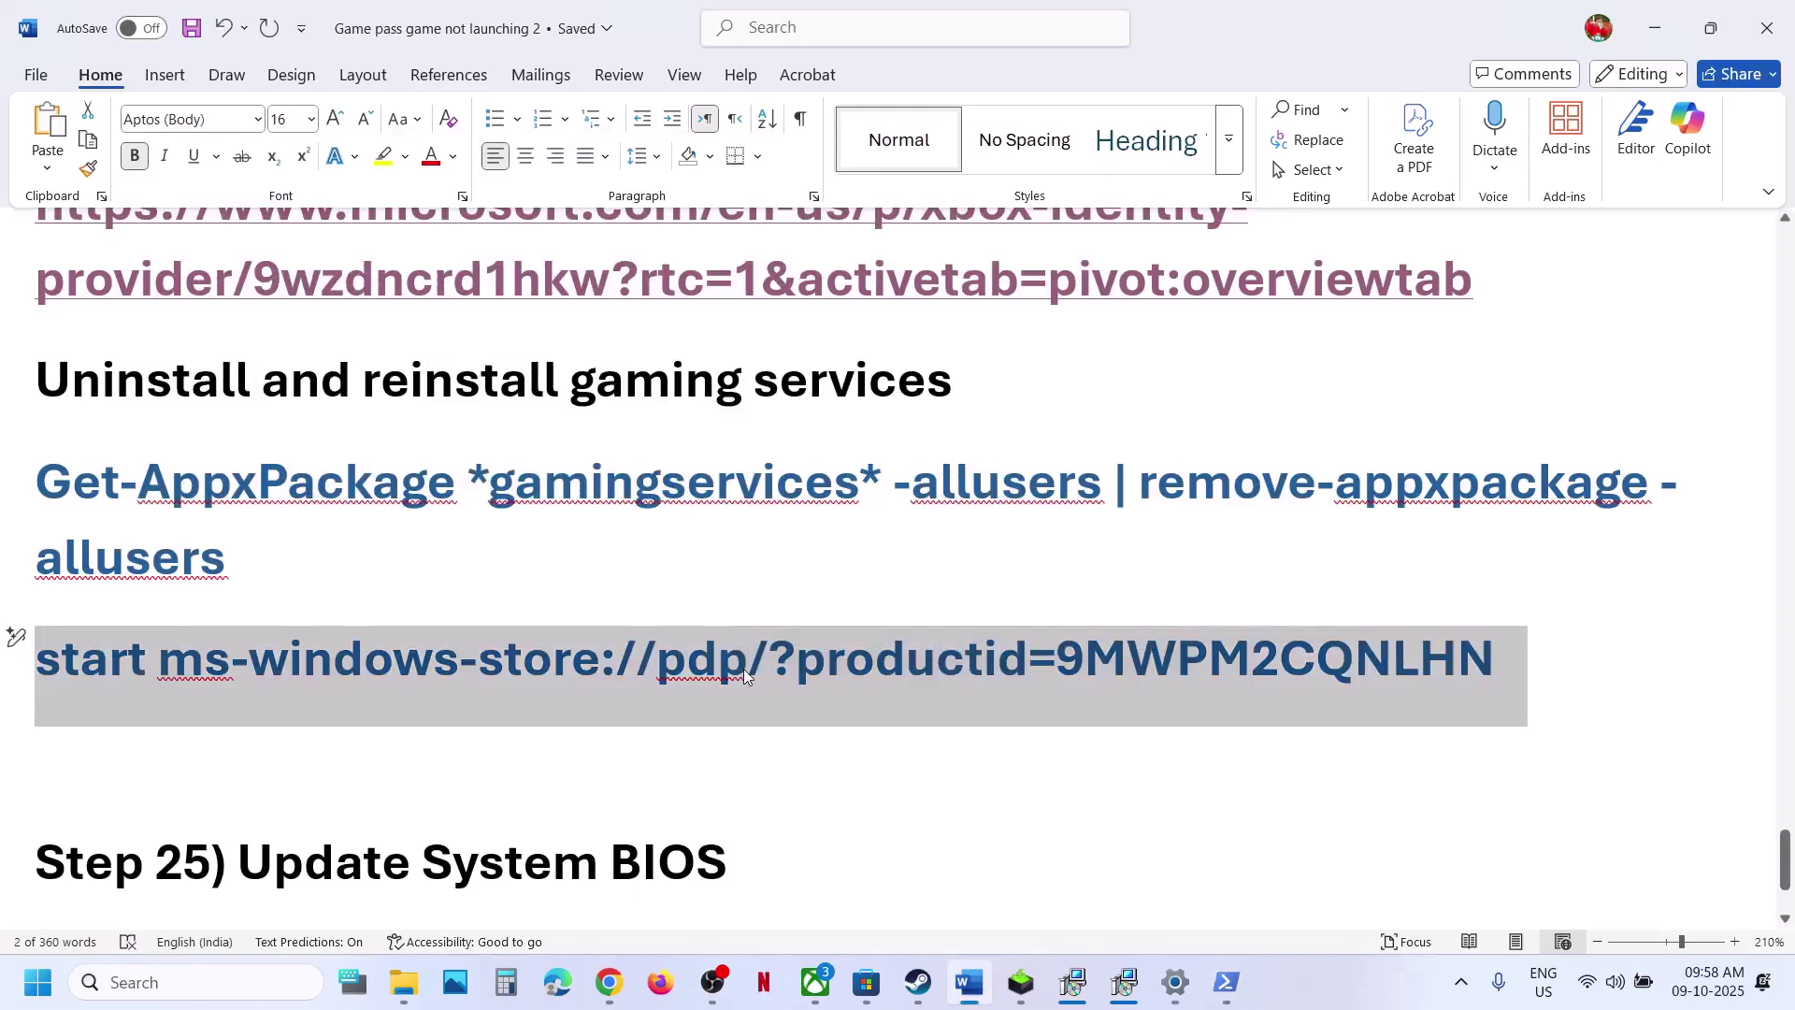
pyautogui.hotkey('alt', 'Tab')
pyautogui.rightClick(633, 409)
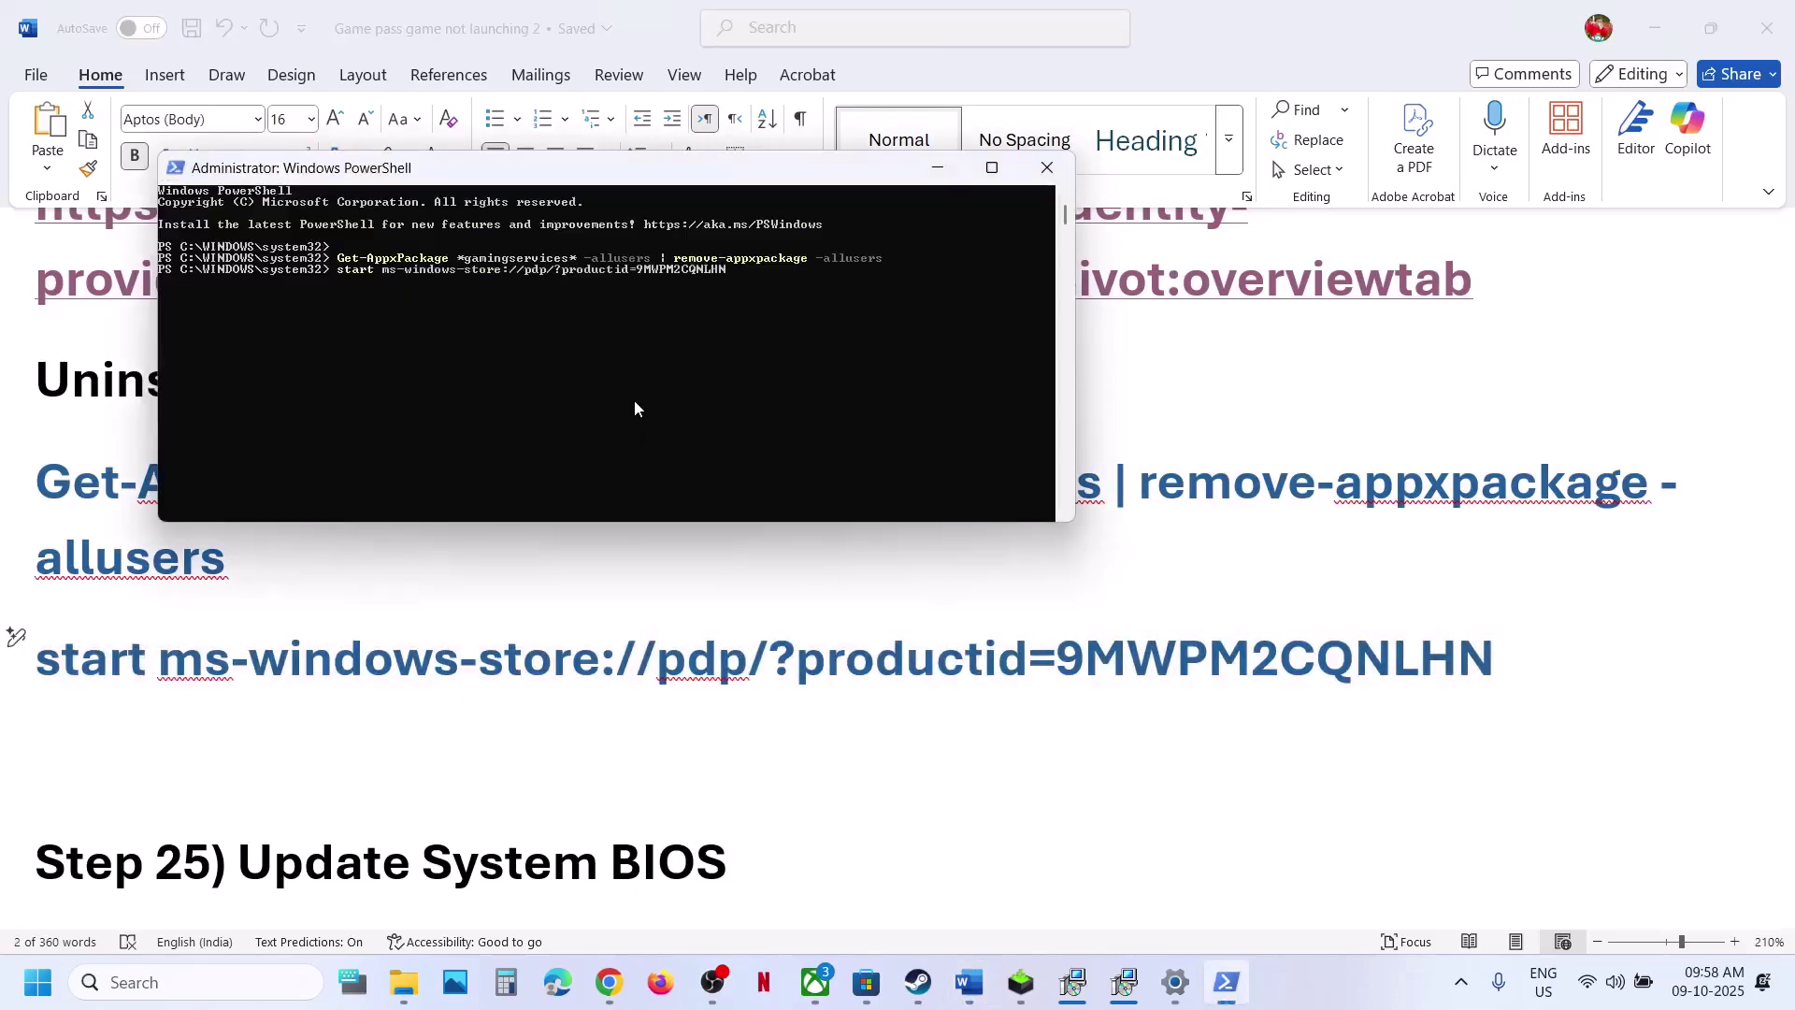
pyautogui.press('Return')
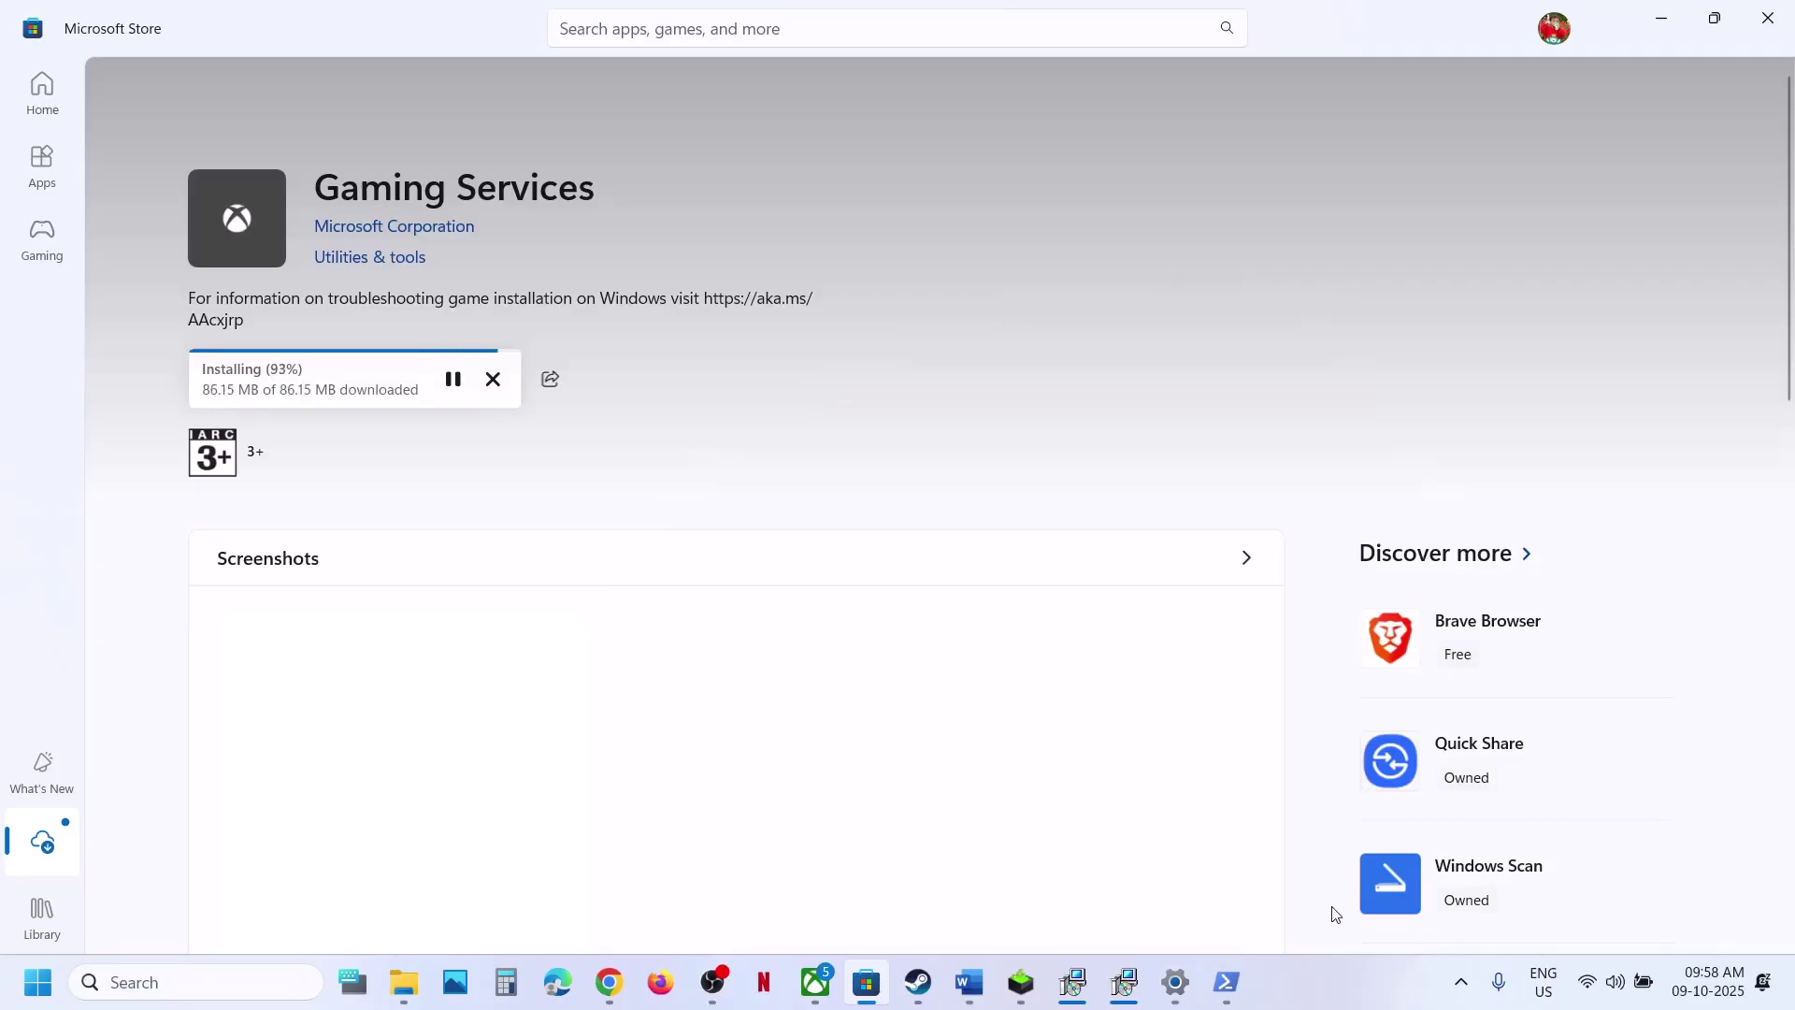
# Step: Show the Xbox app's background options, including Quit, and switch to the Xbox app's Hogwarts Legacy page
pyautogui.click(1461, 984)
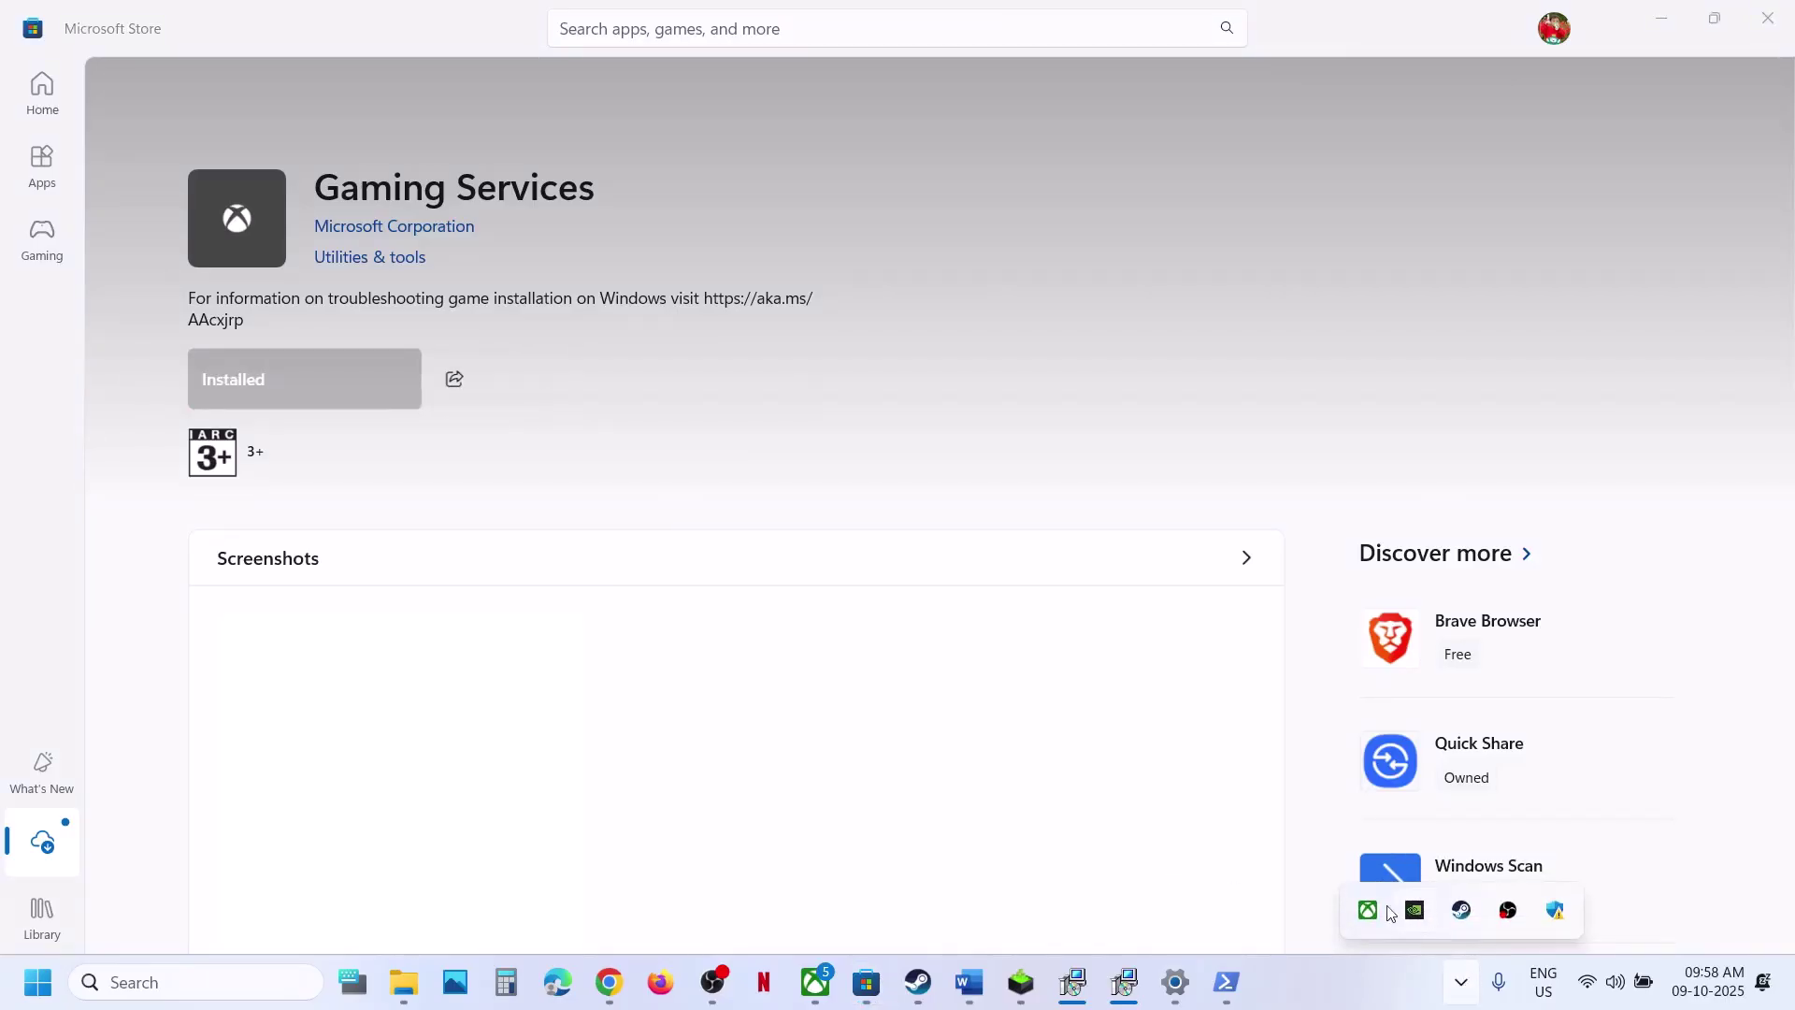
pyautogui.rightClick(1367, 910)
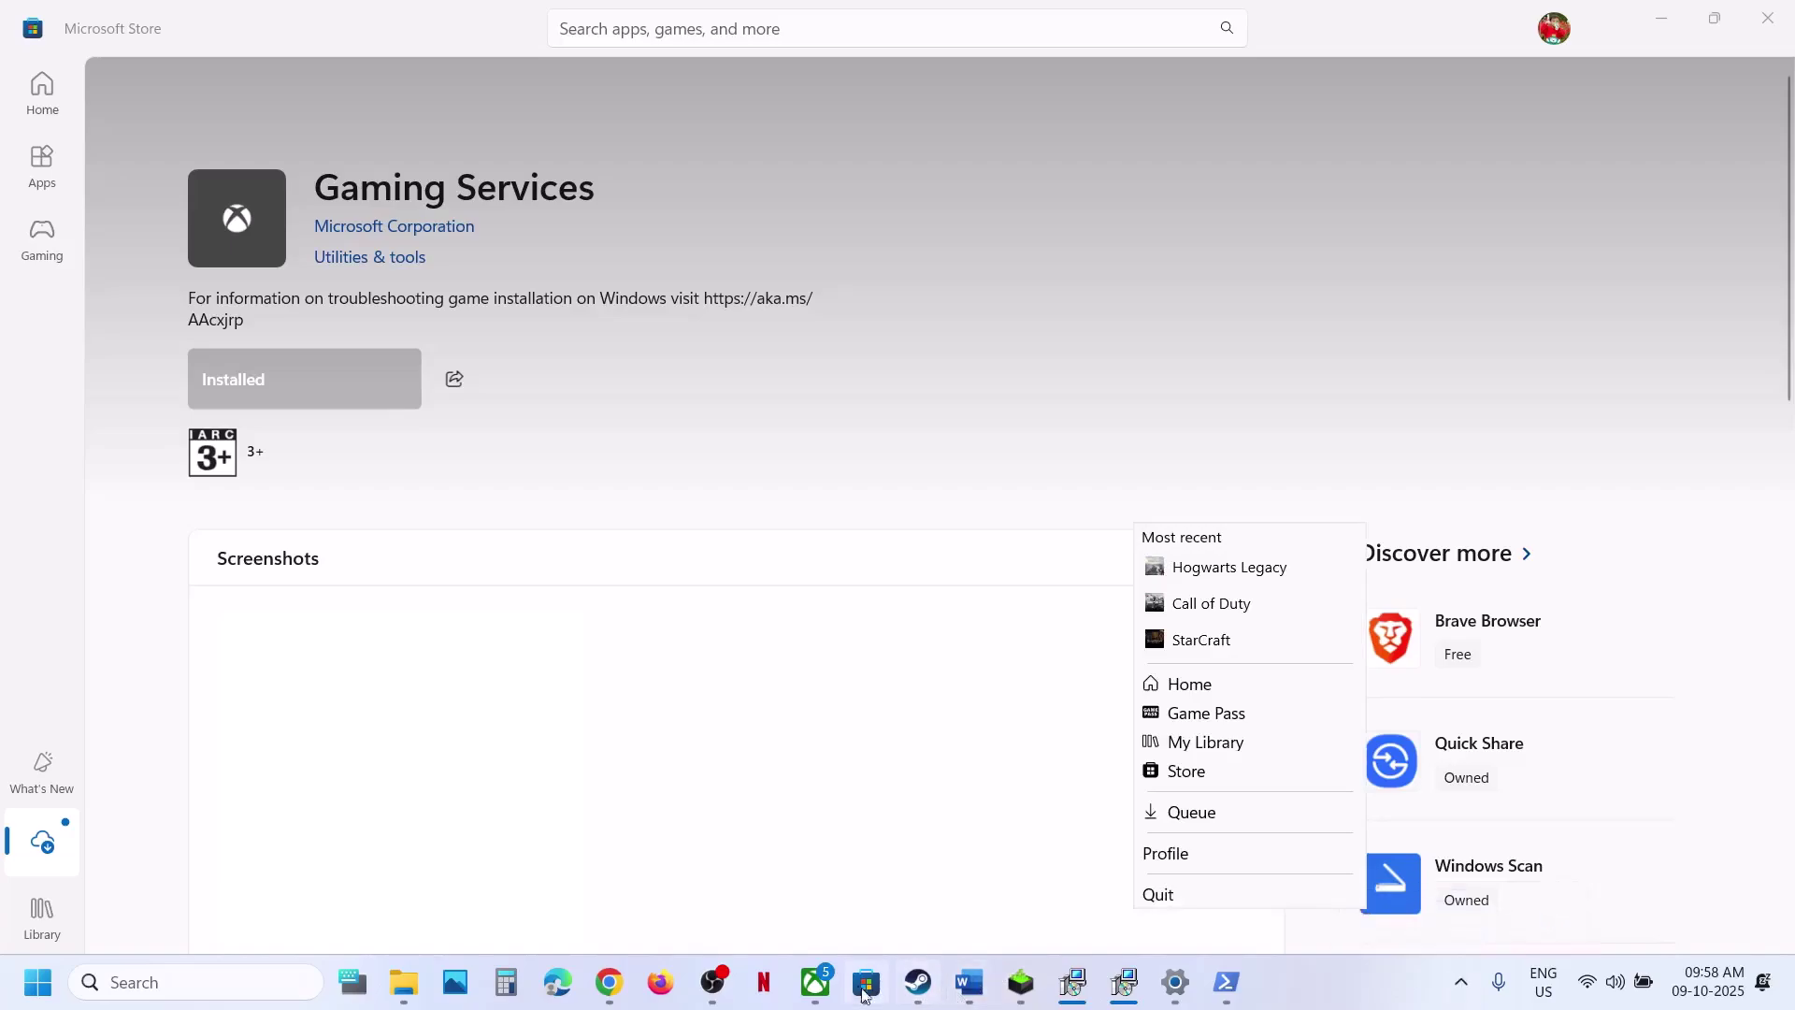
pyautogui.click(815, 982)
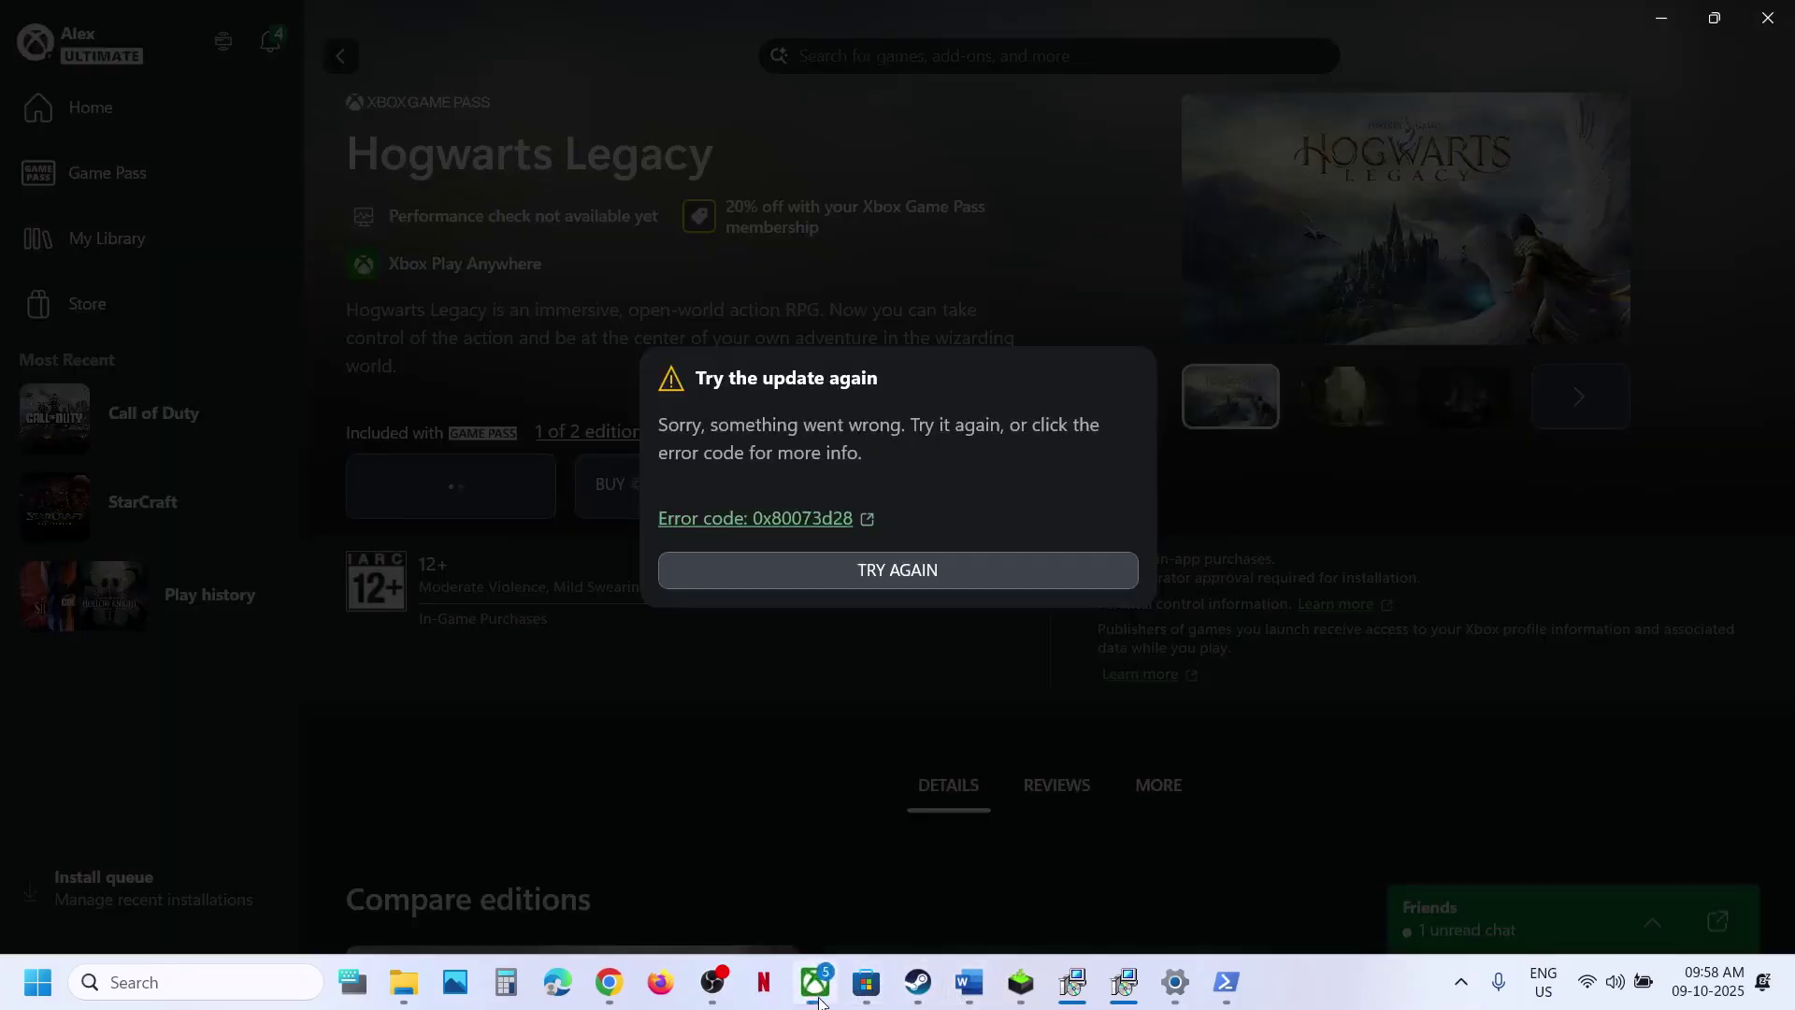
# Step: Retry the failed Xbox app update, quit the Xbox app from its background icon, and reopen it
pyautogui.click(845, 576)
pyautogui.click(1461, 981)
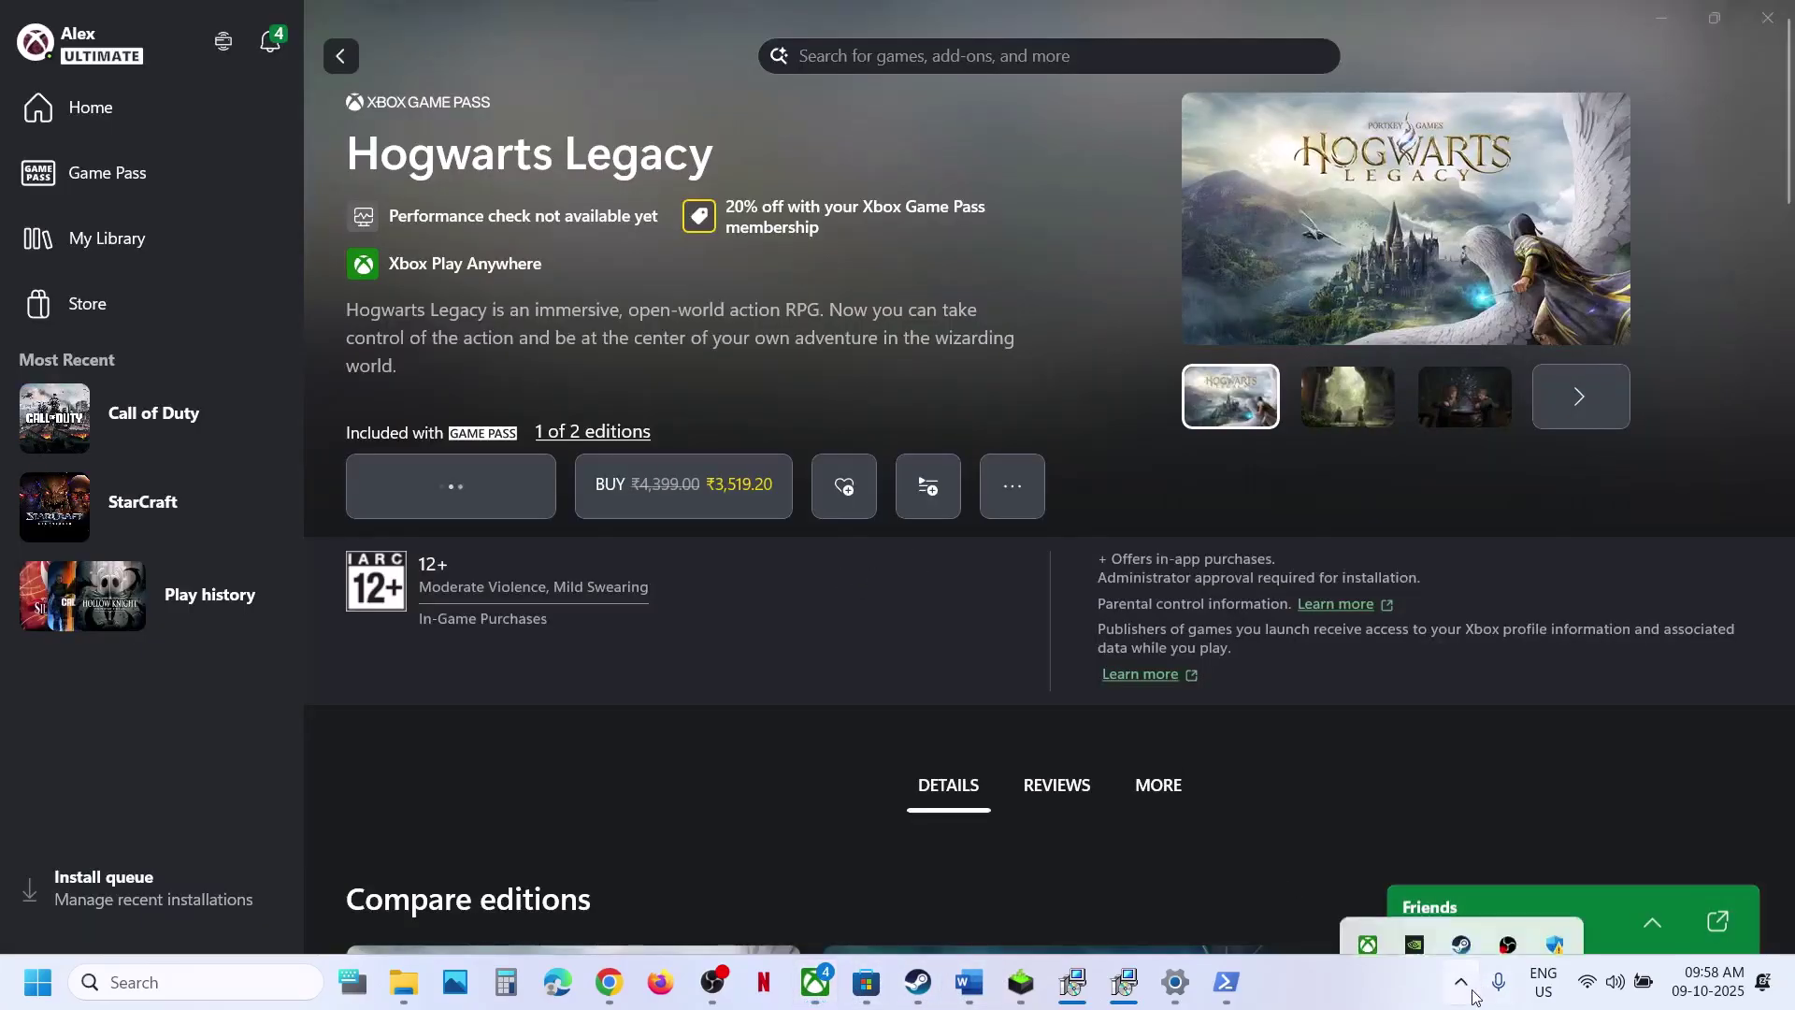
pyautogui.rightClick(1370, 916)
pyautogui.click(1327, 899)
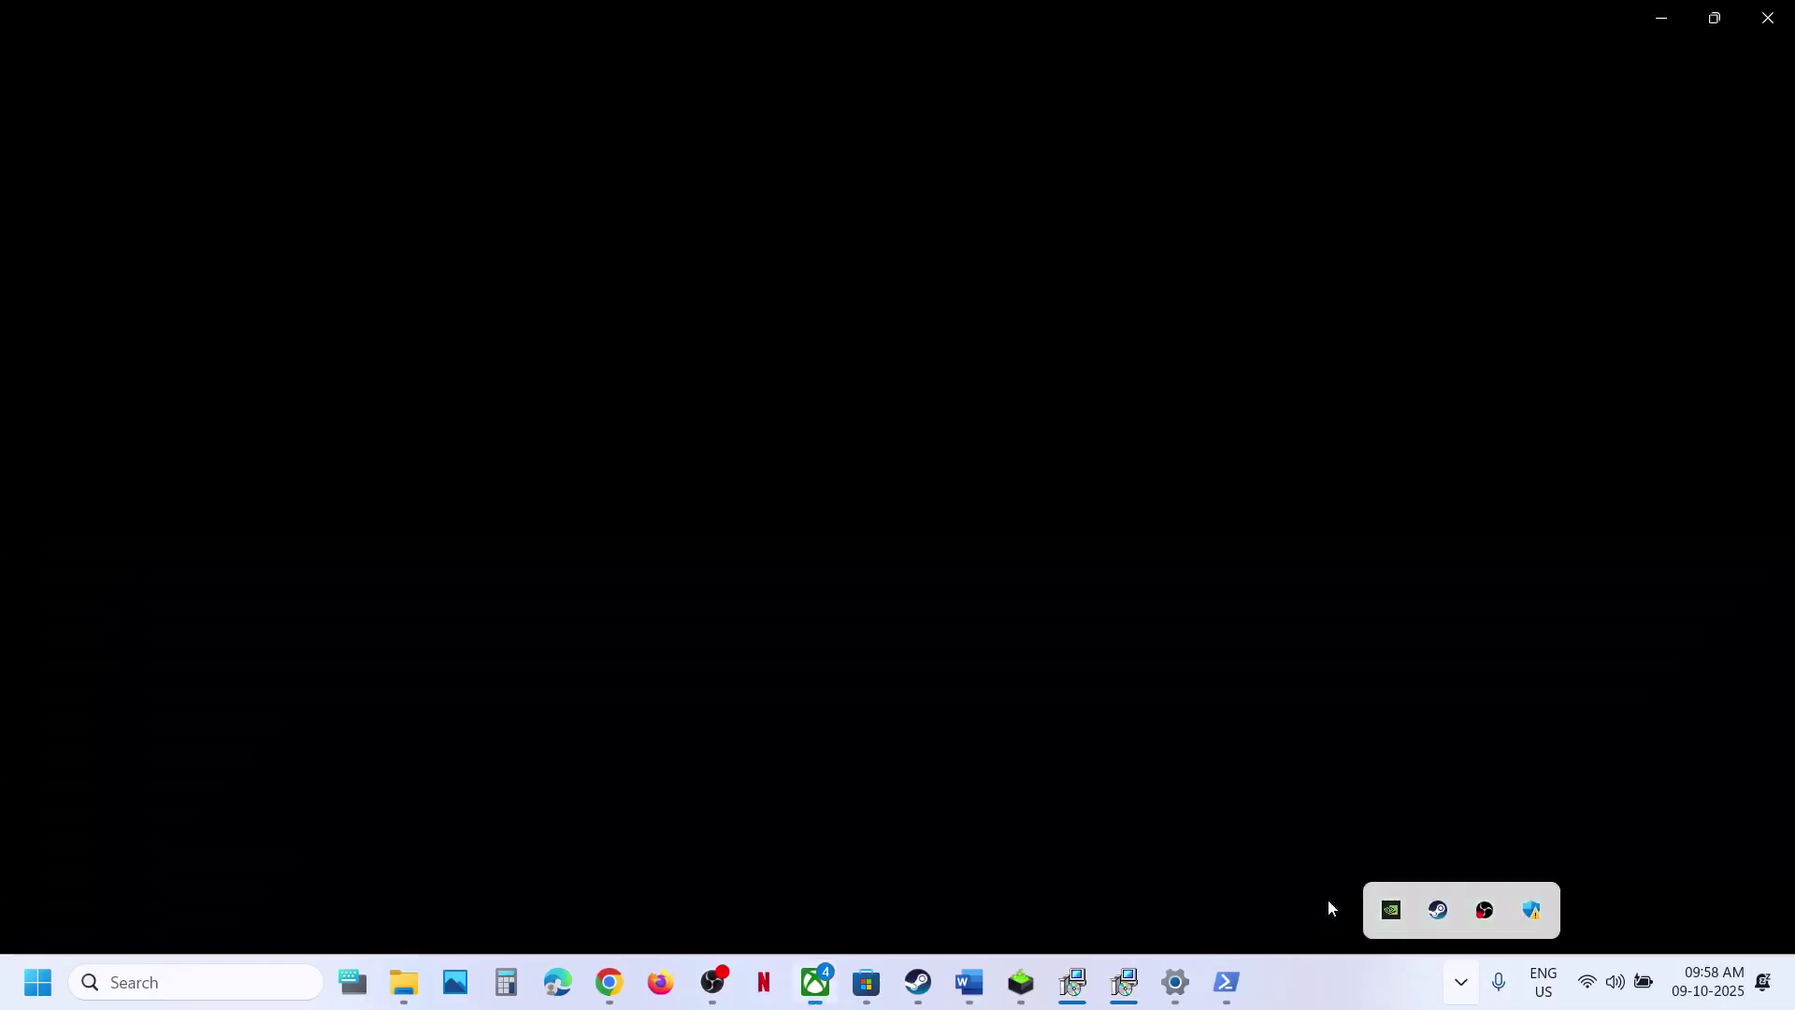
pyautogui.click(817, 981)
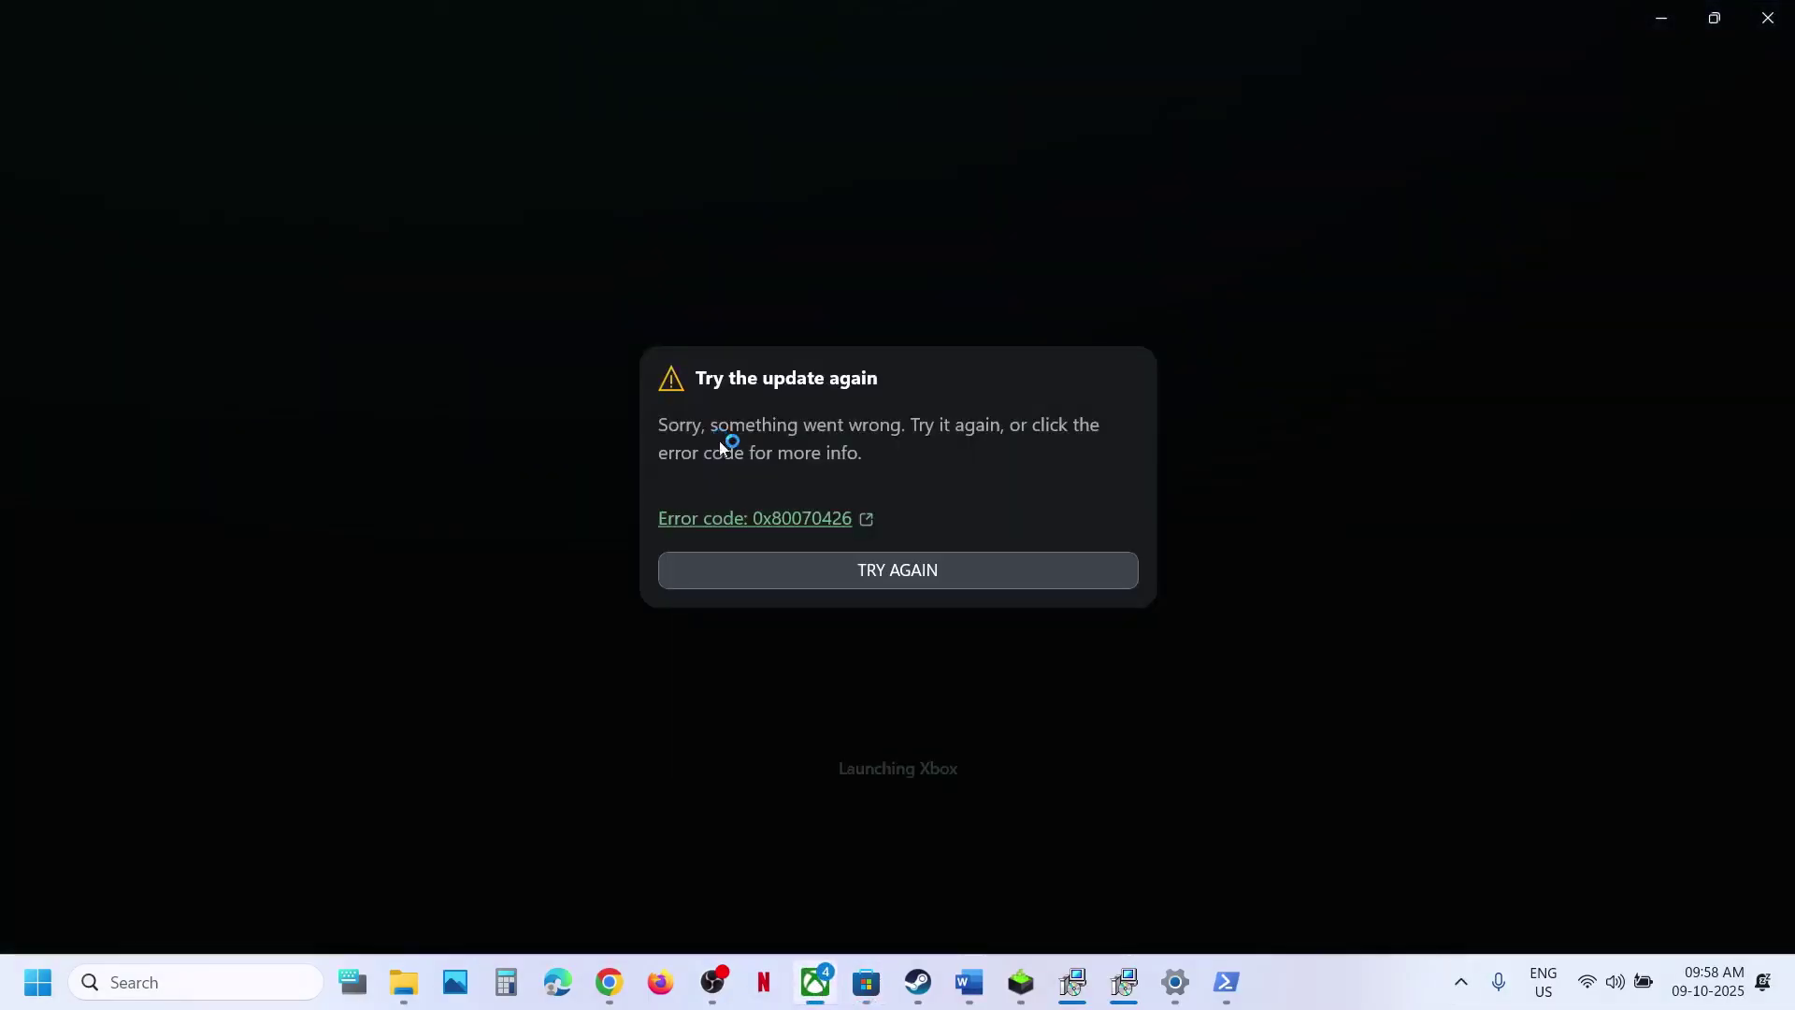
# Step: Retry the update in the reopened Xbox app, and restart the app after checking for a background instance
pyautogui.click(924, 585)
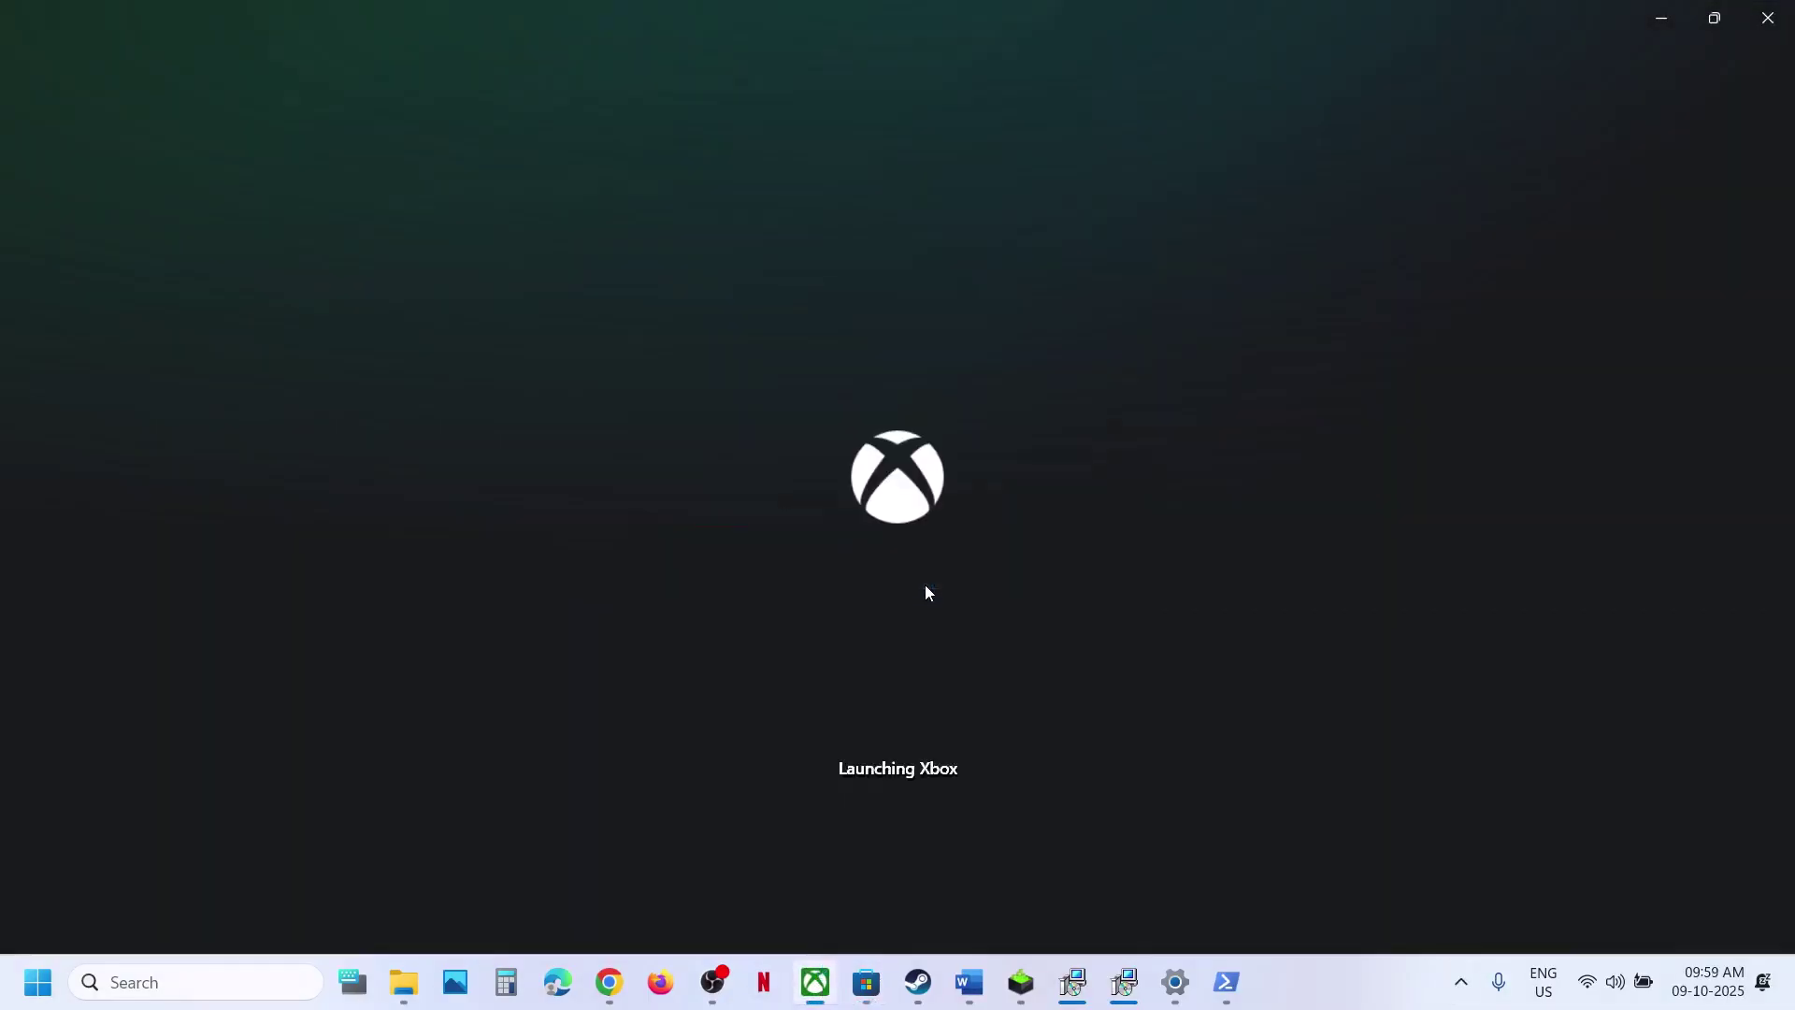
pyautogui.click(1766, 17)
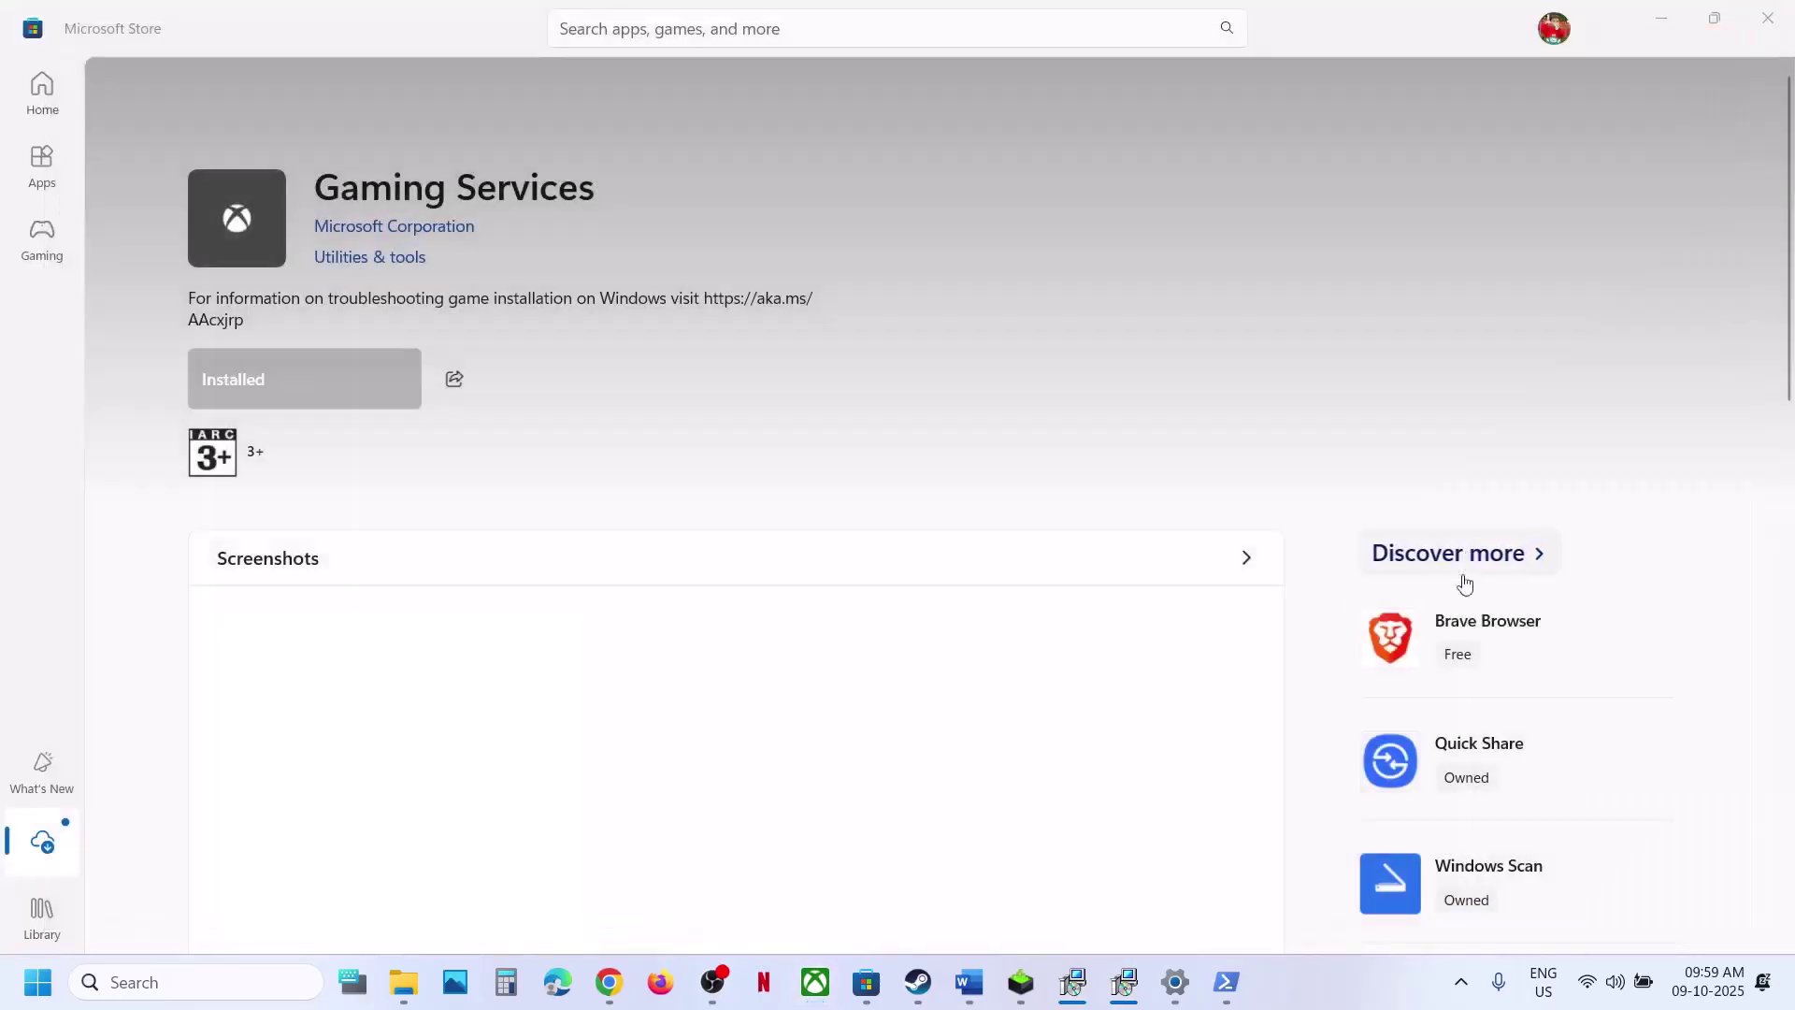
pyautogui.click(1461, 982)
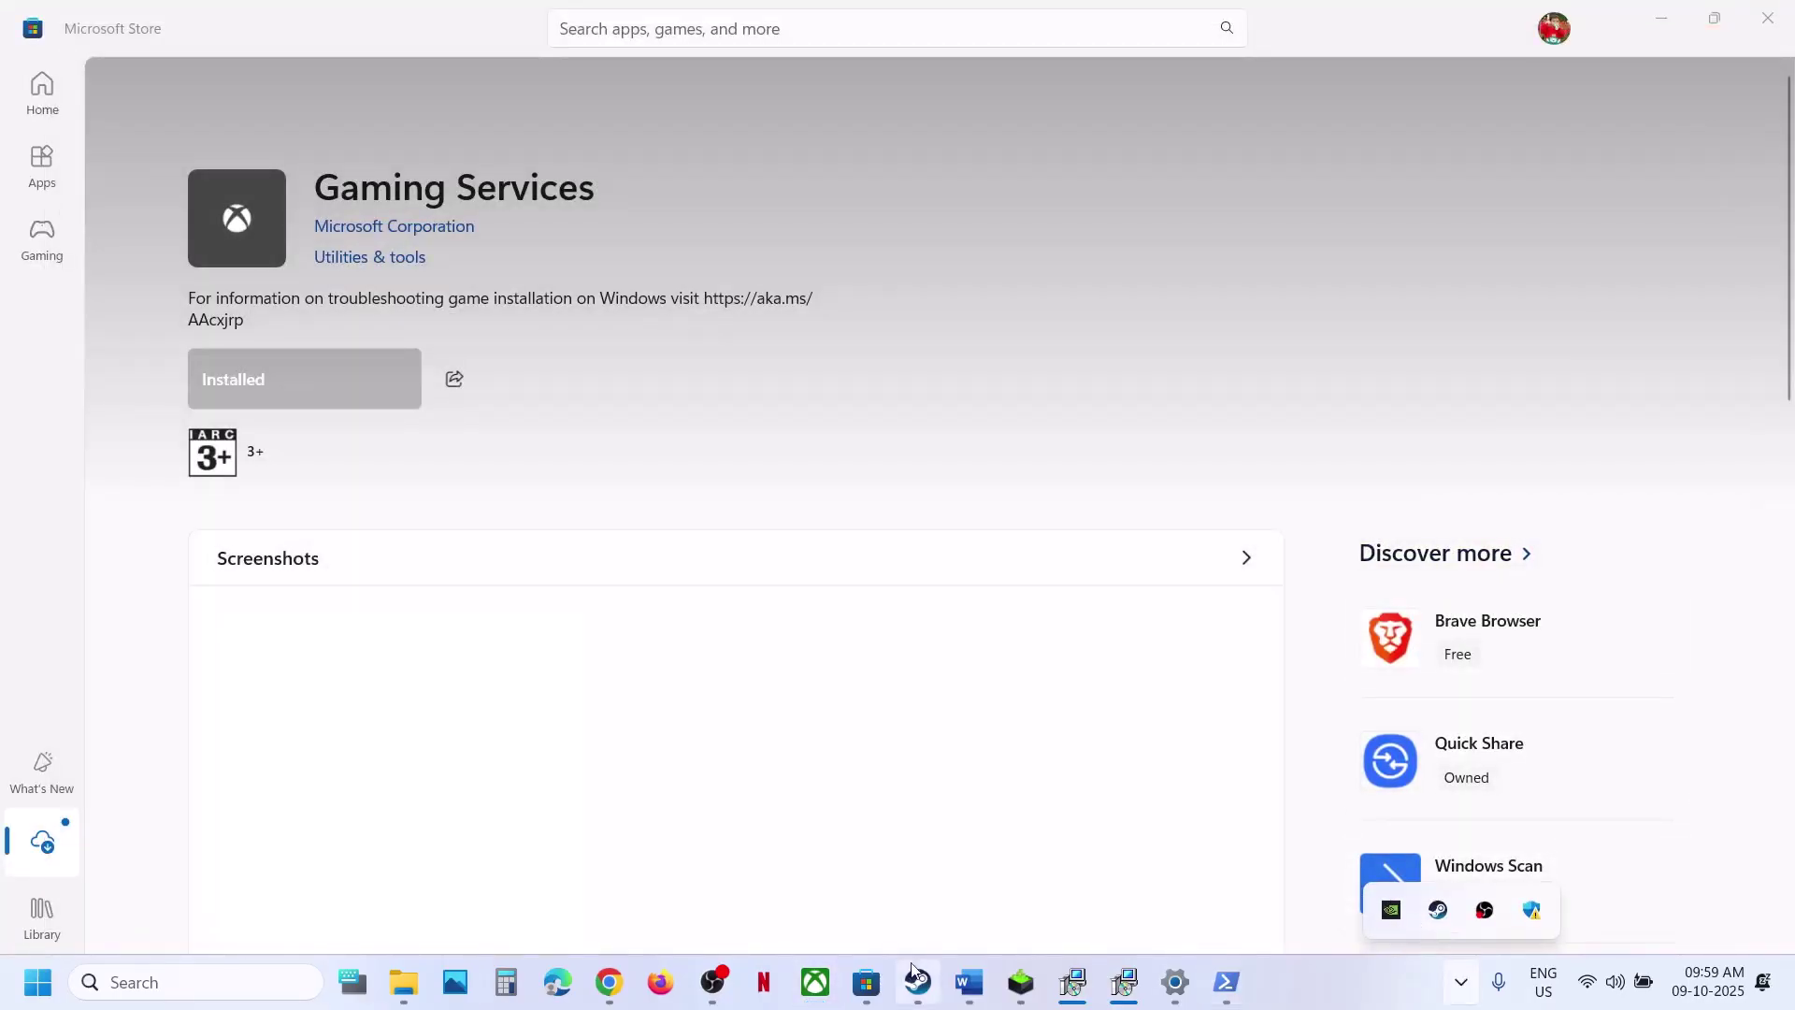
pyautogui.click(815, 981)
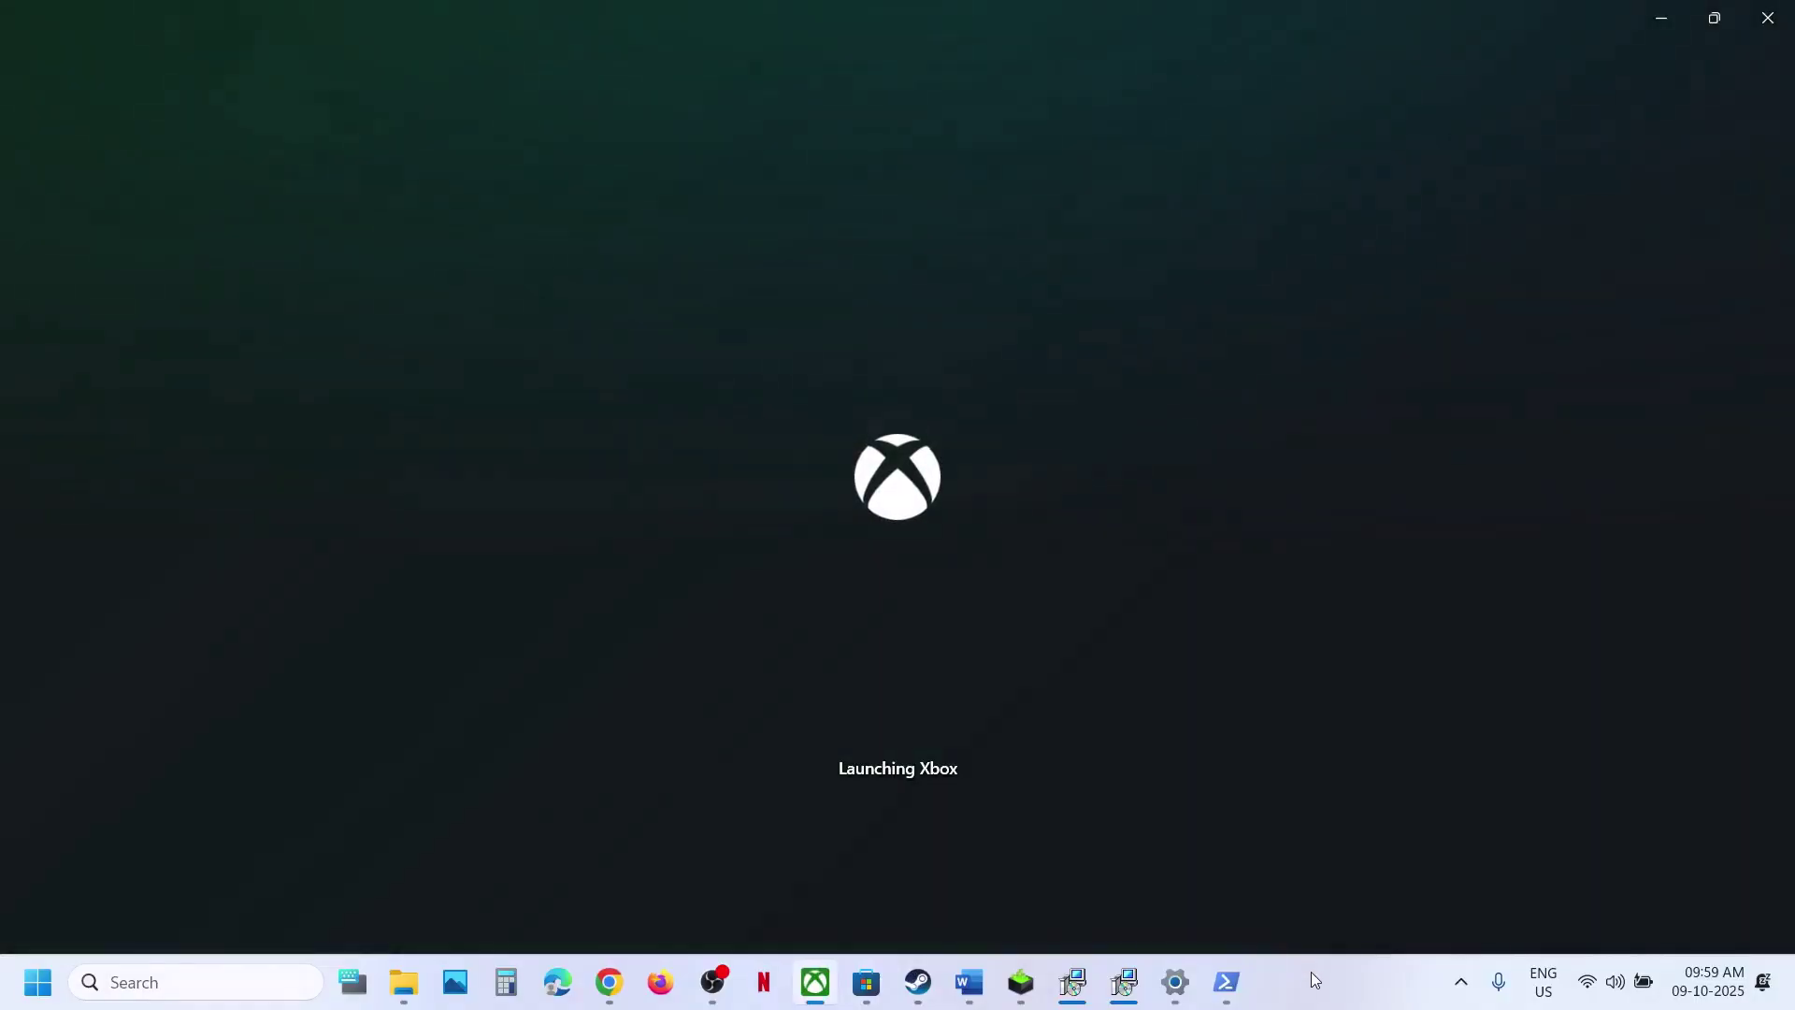
# Step: Delete the "Step 25) Update System BIOS" line from the Word checklist and highlight "Uninstall and Reinstall the game to different drive"
pyautogui.click(982, 987)
pyautogui.scroll(-1, 738, 746)
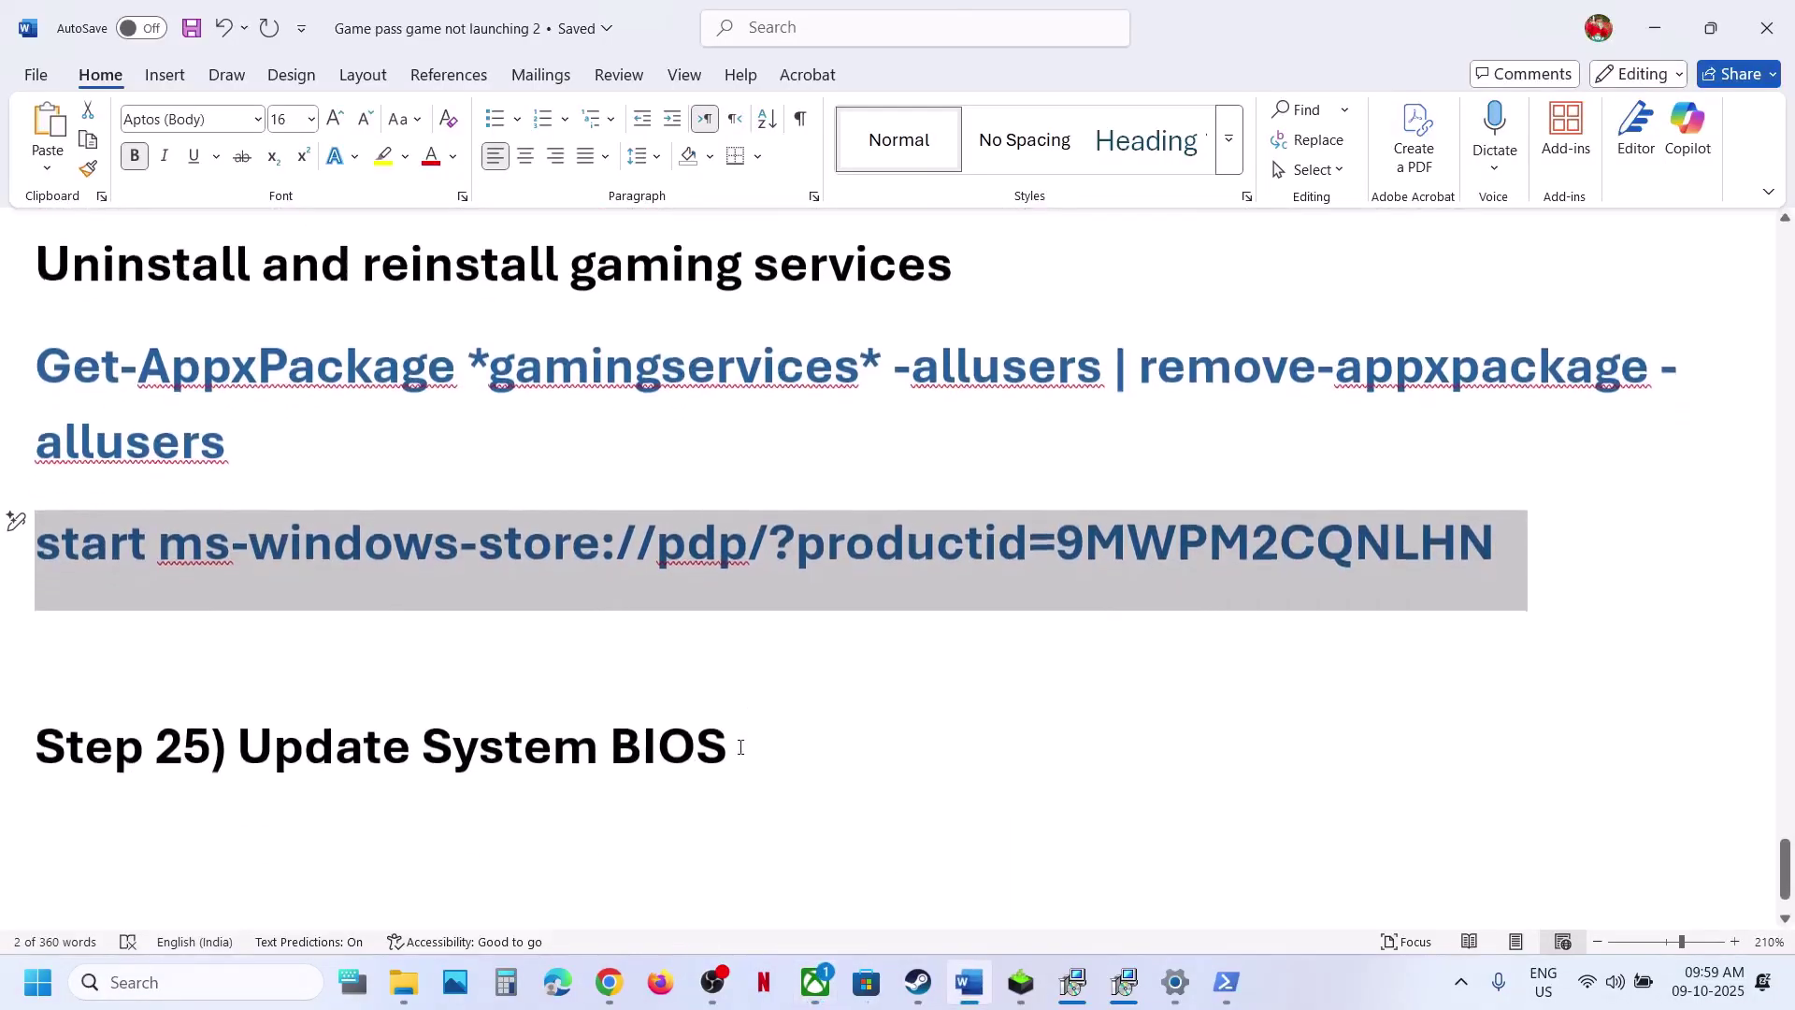
pyautogui.scroll(6, 738, 746)
pyautogui.scroll(3, 740, 746)
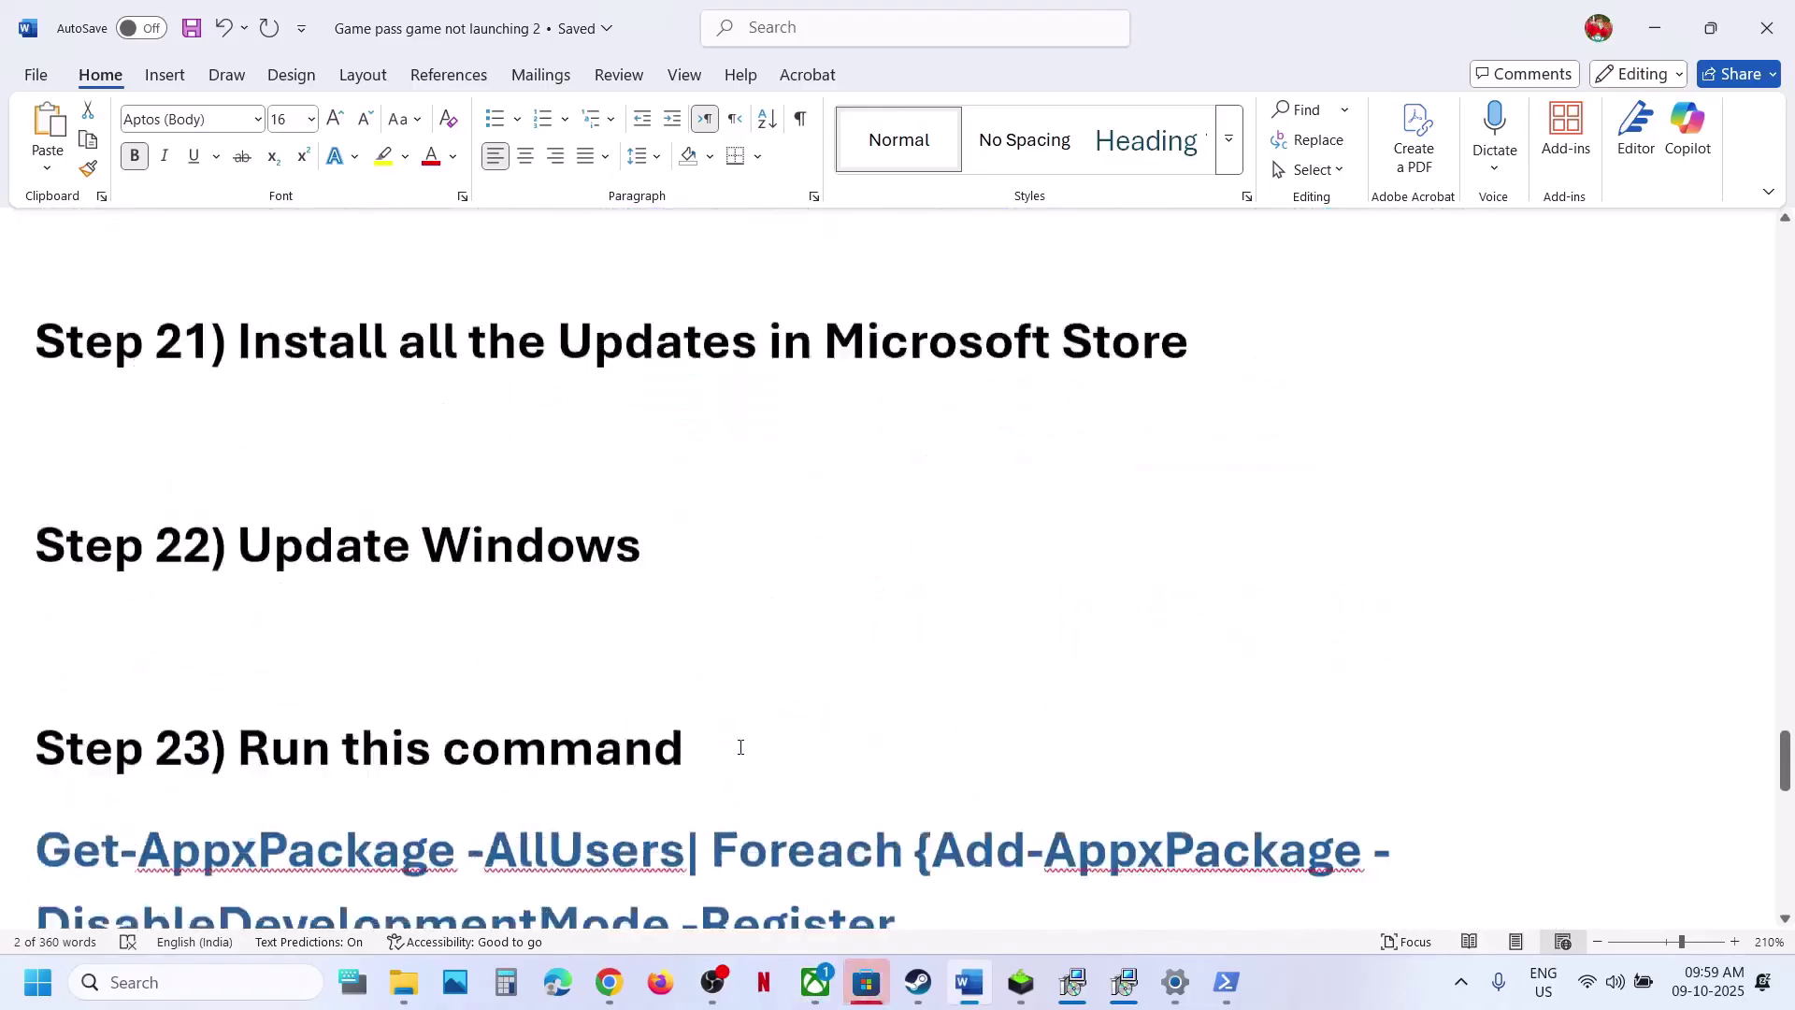
pyautogui.scroll(-7, 741, 746)
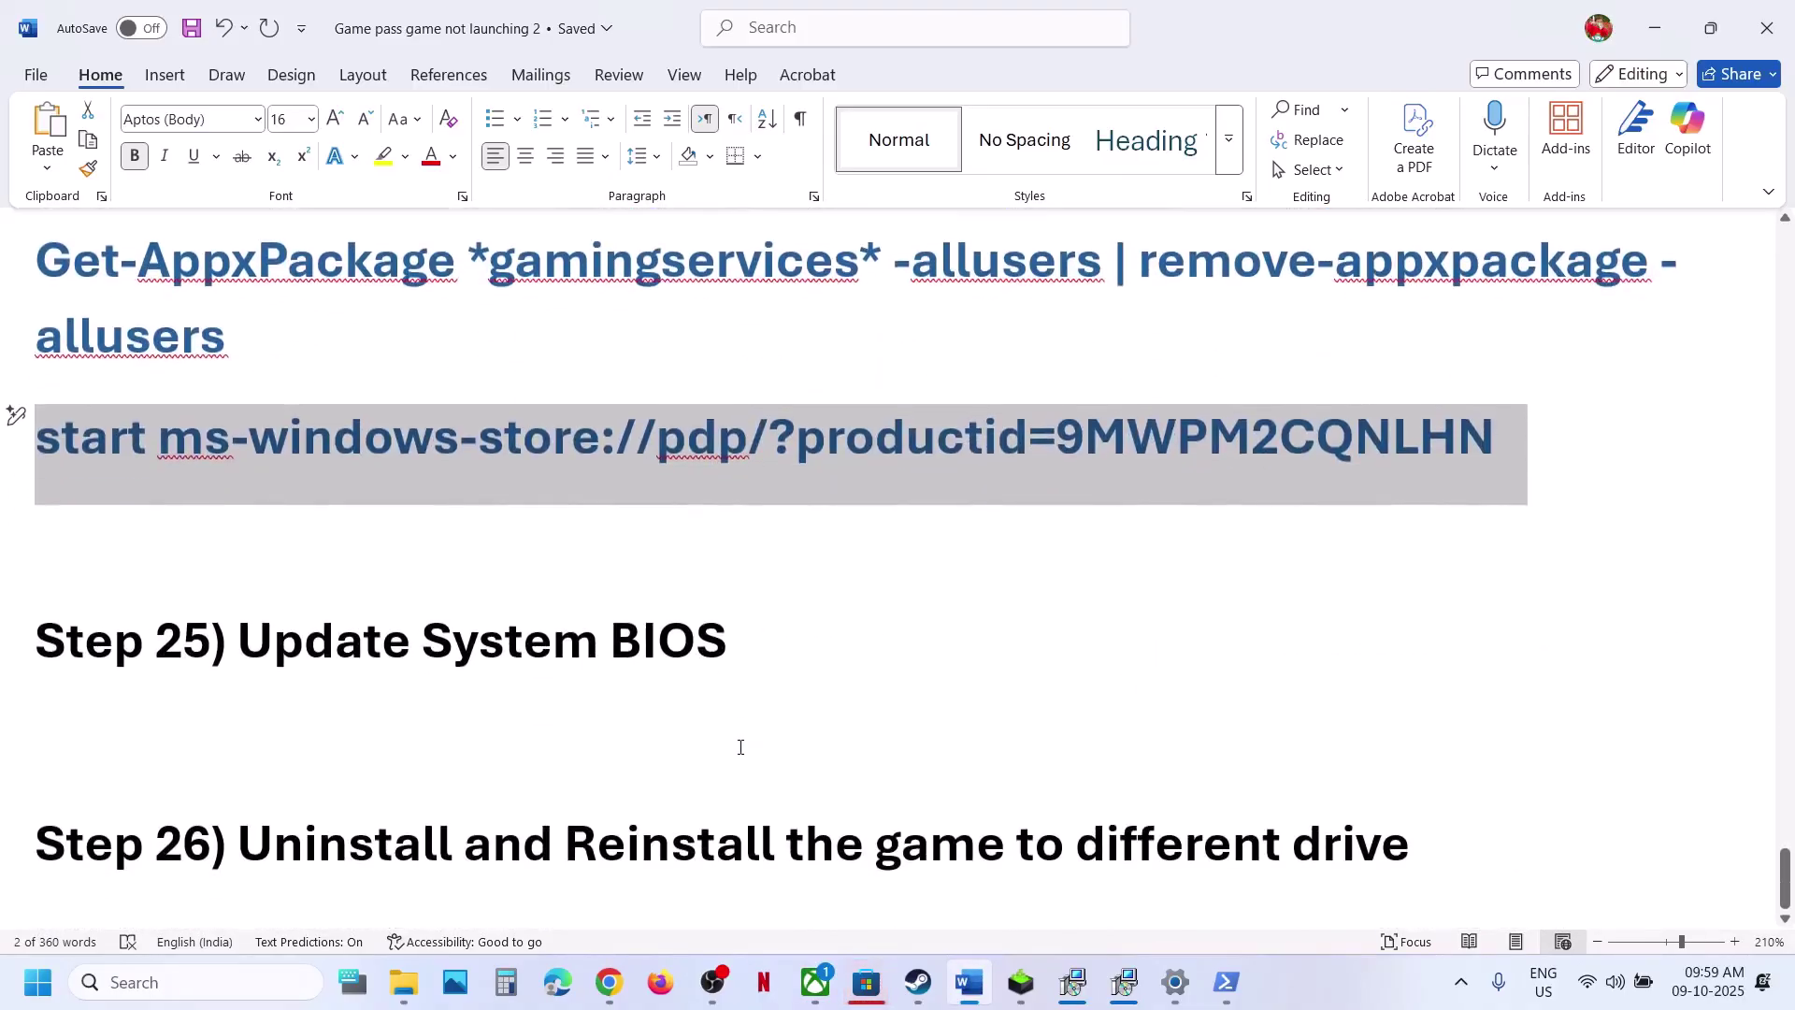
pyautogui.tripleClick(540, 653)
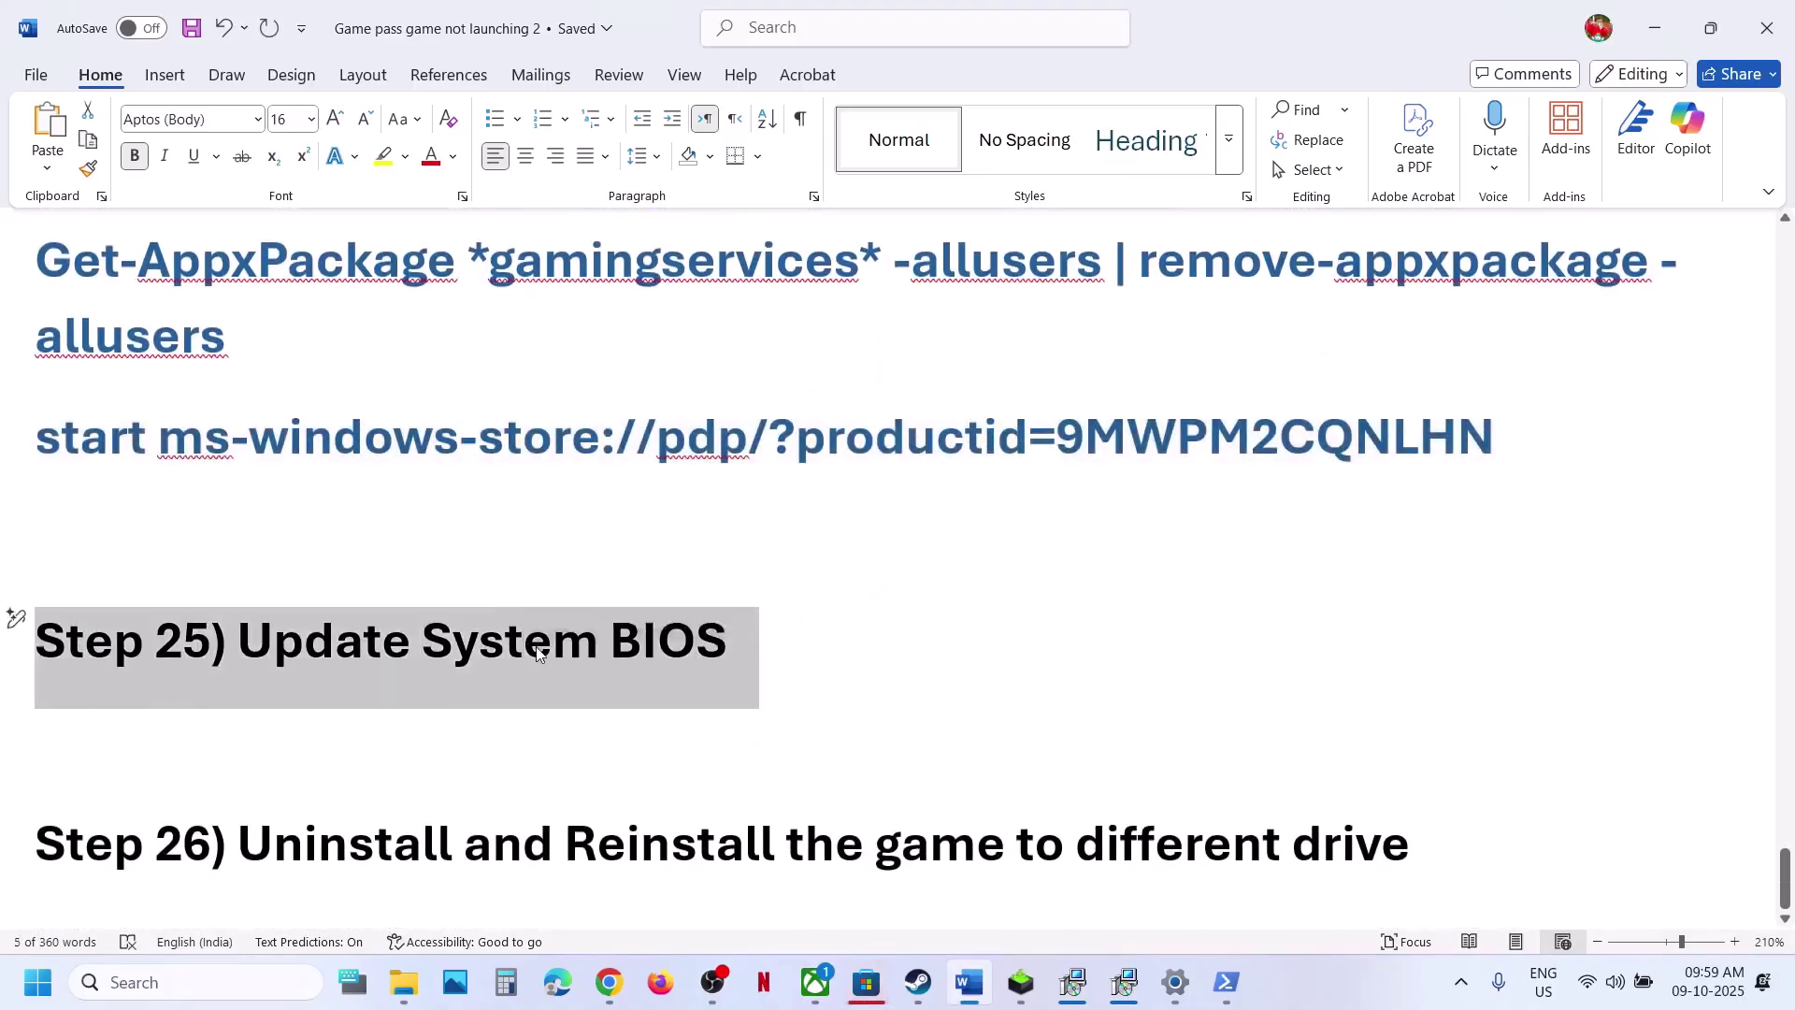
pyautogui.press('Delete')
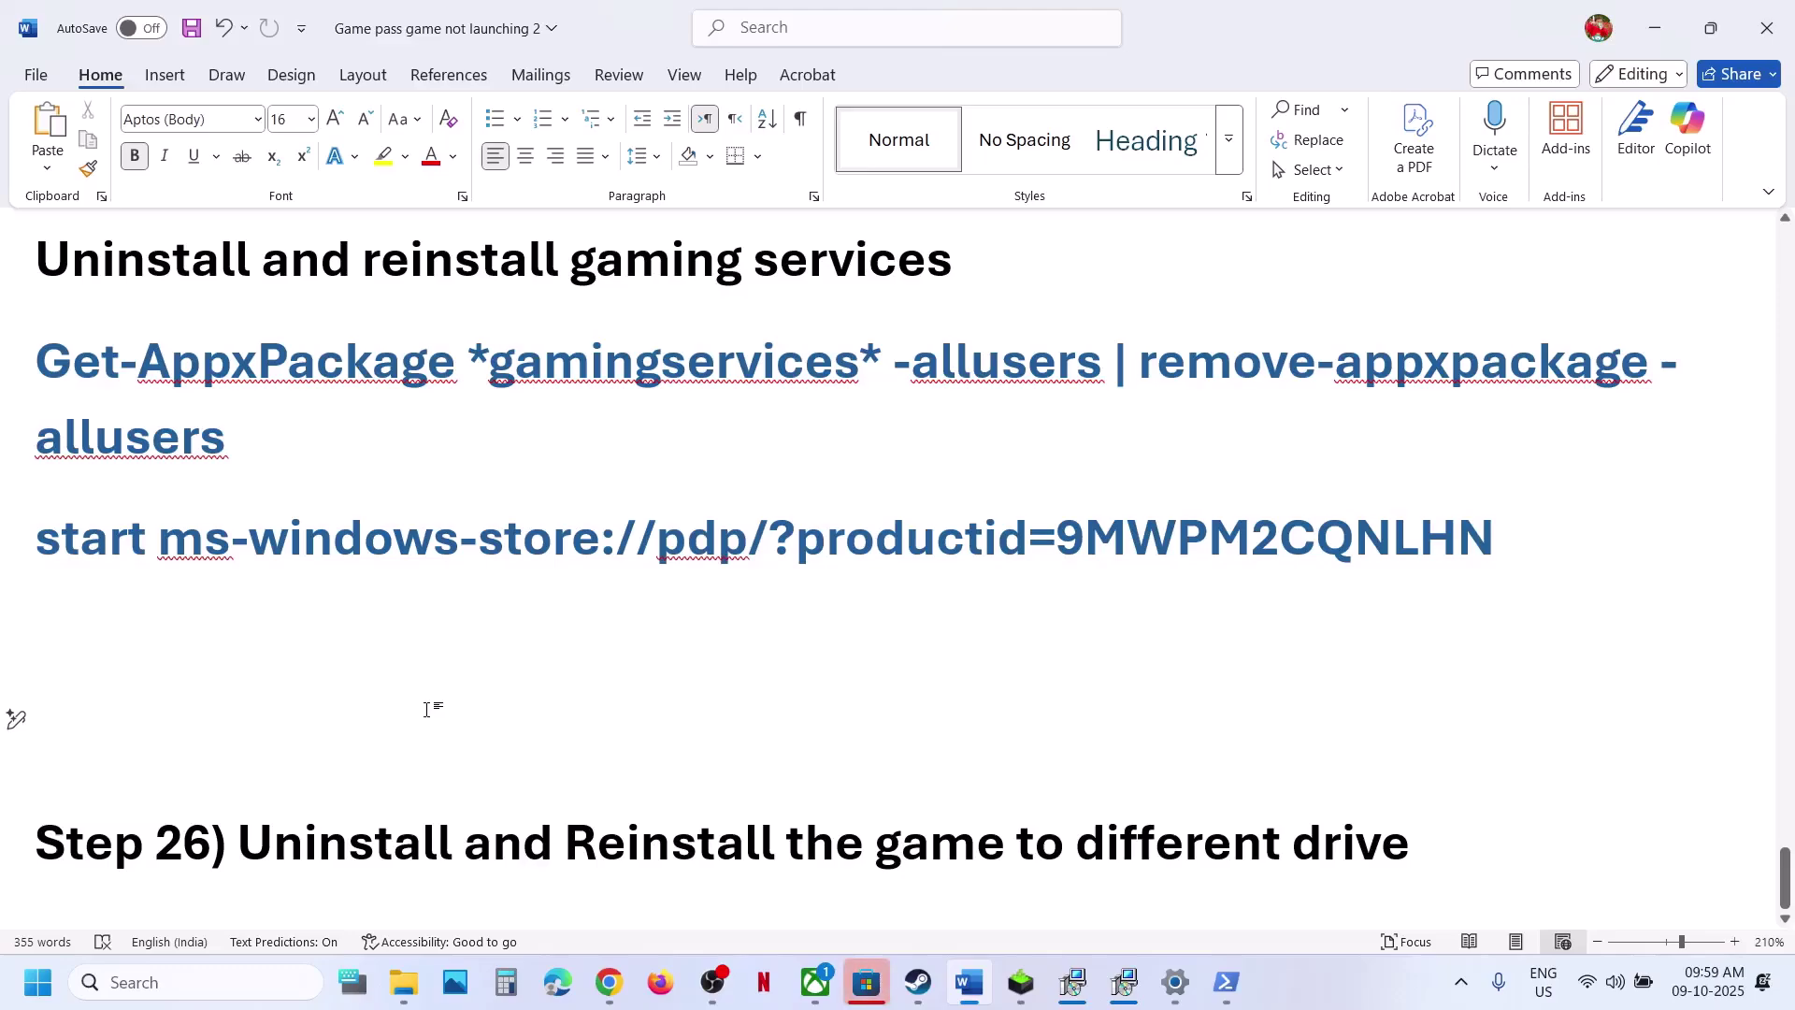
pyautogui.moveTo(358, 857); pyautogui.dragTo(1402, 855)
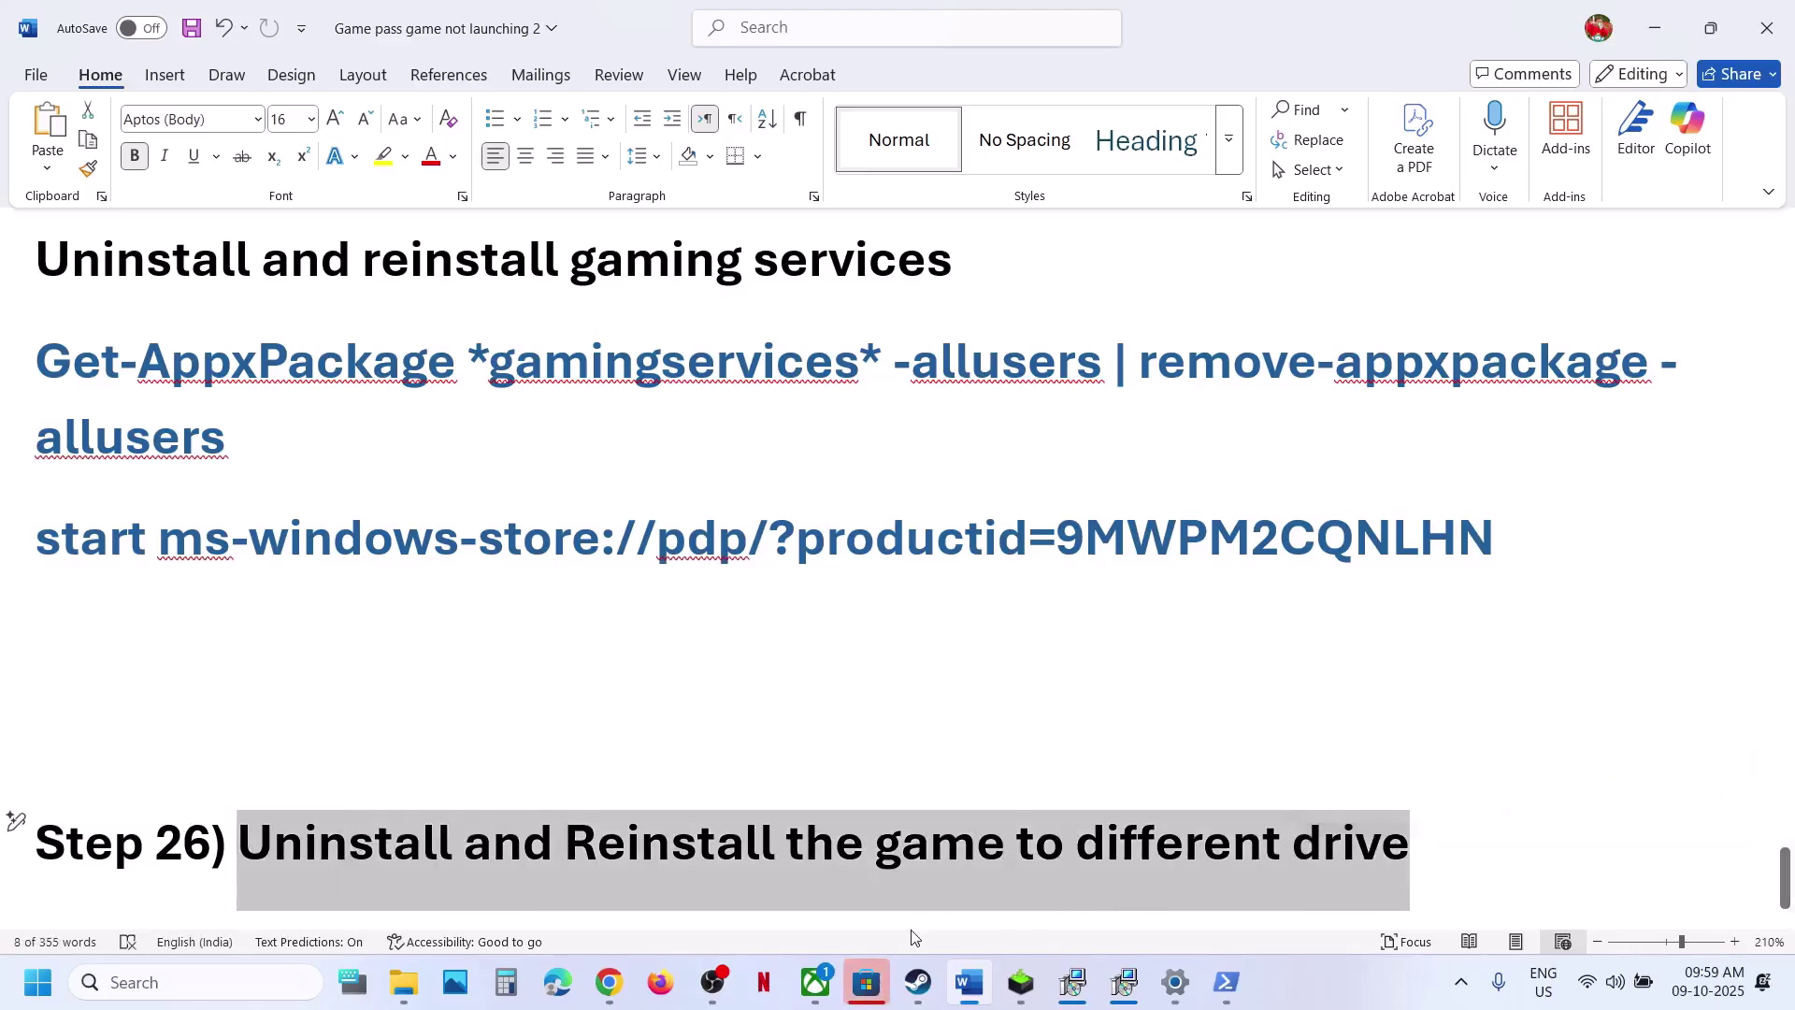
# Step: Switch to the Xbox app and view the default game install drive choices in its Install Options settings
pyautogui.moveTo(815, 983)
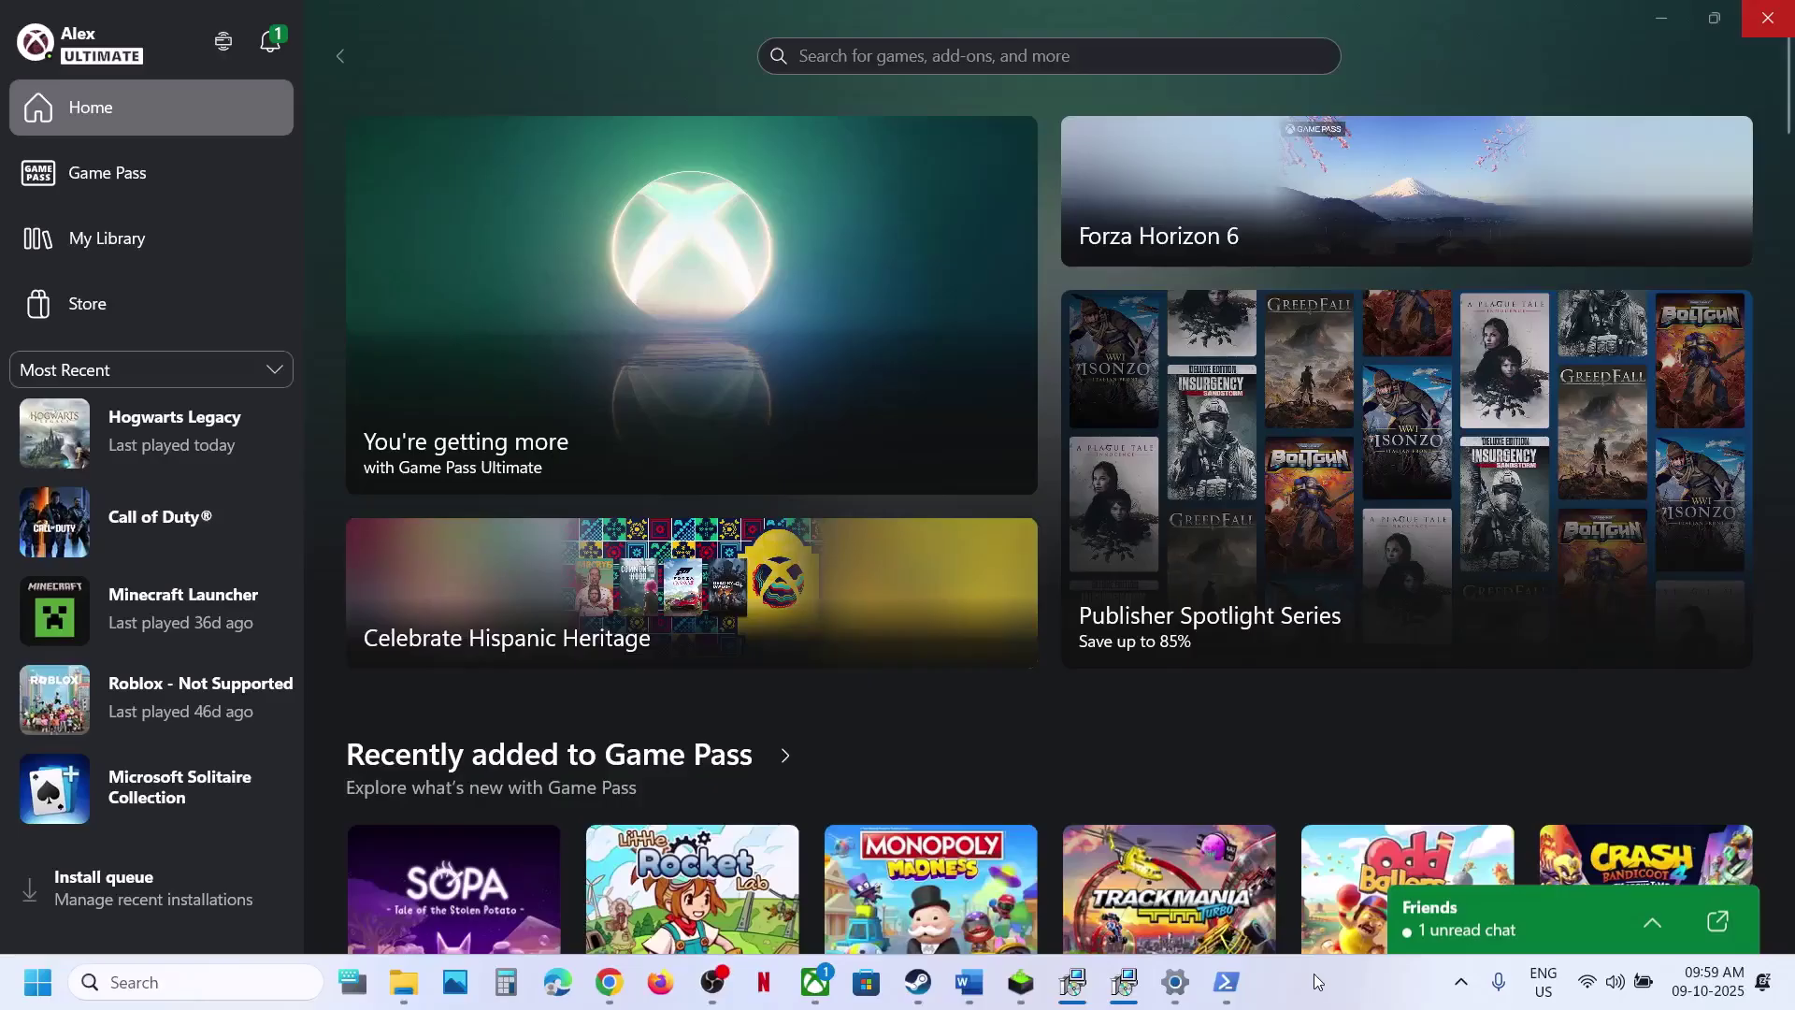
pyautogui.click(128, 53)
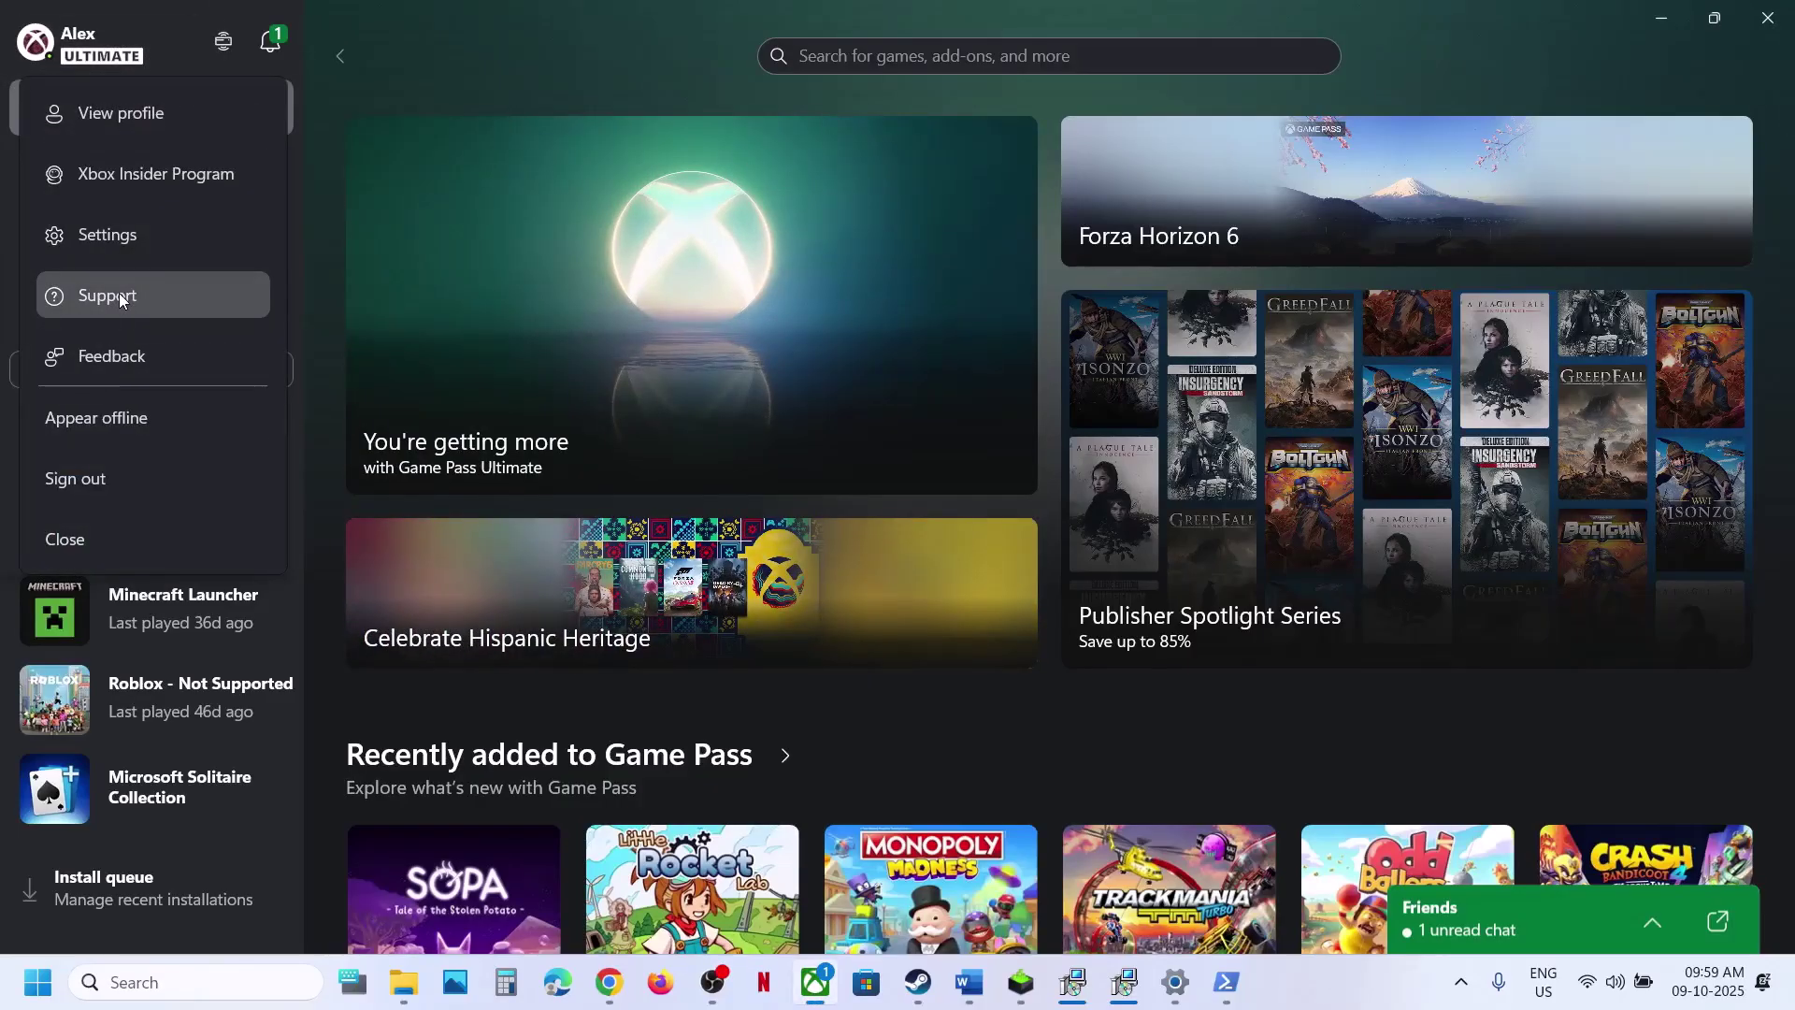
pyautogui.click(117, 248)
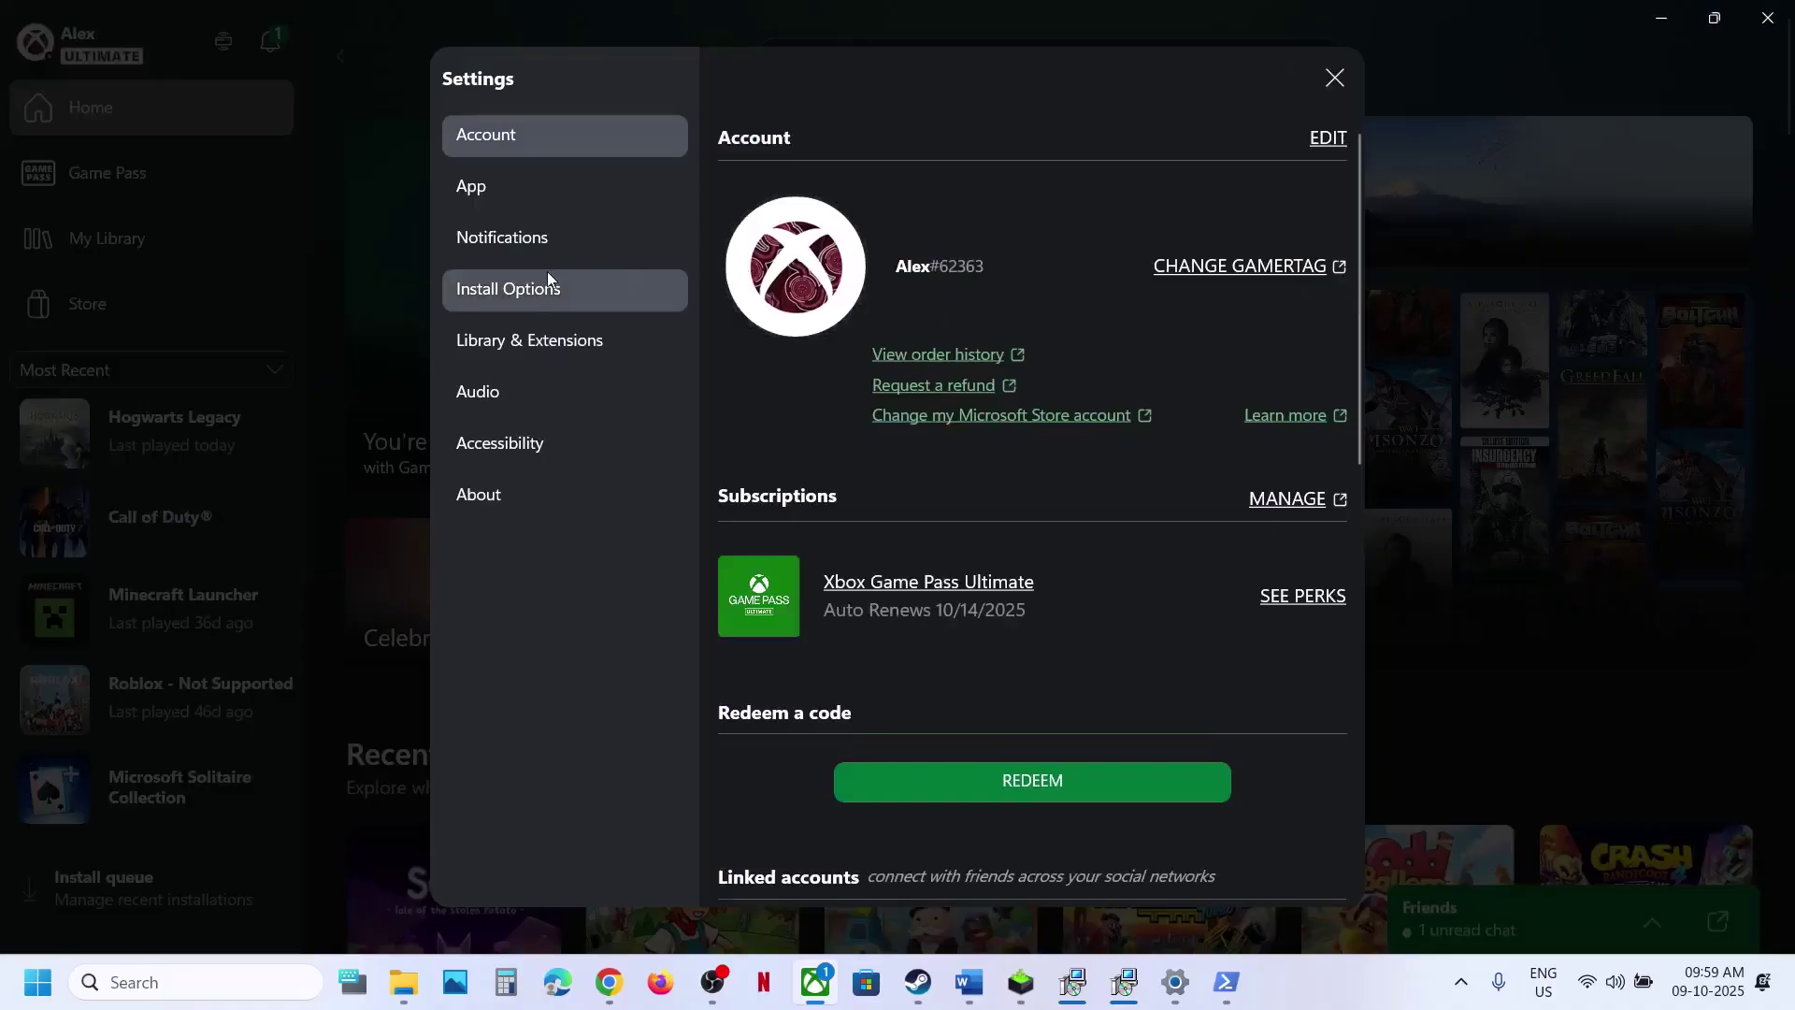
pyautogui.click(531, 289)
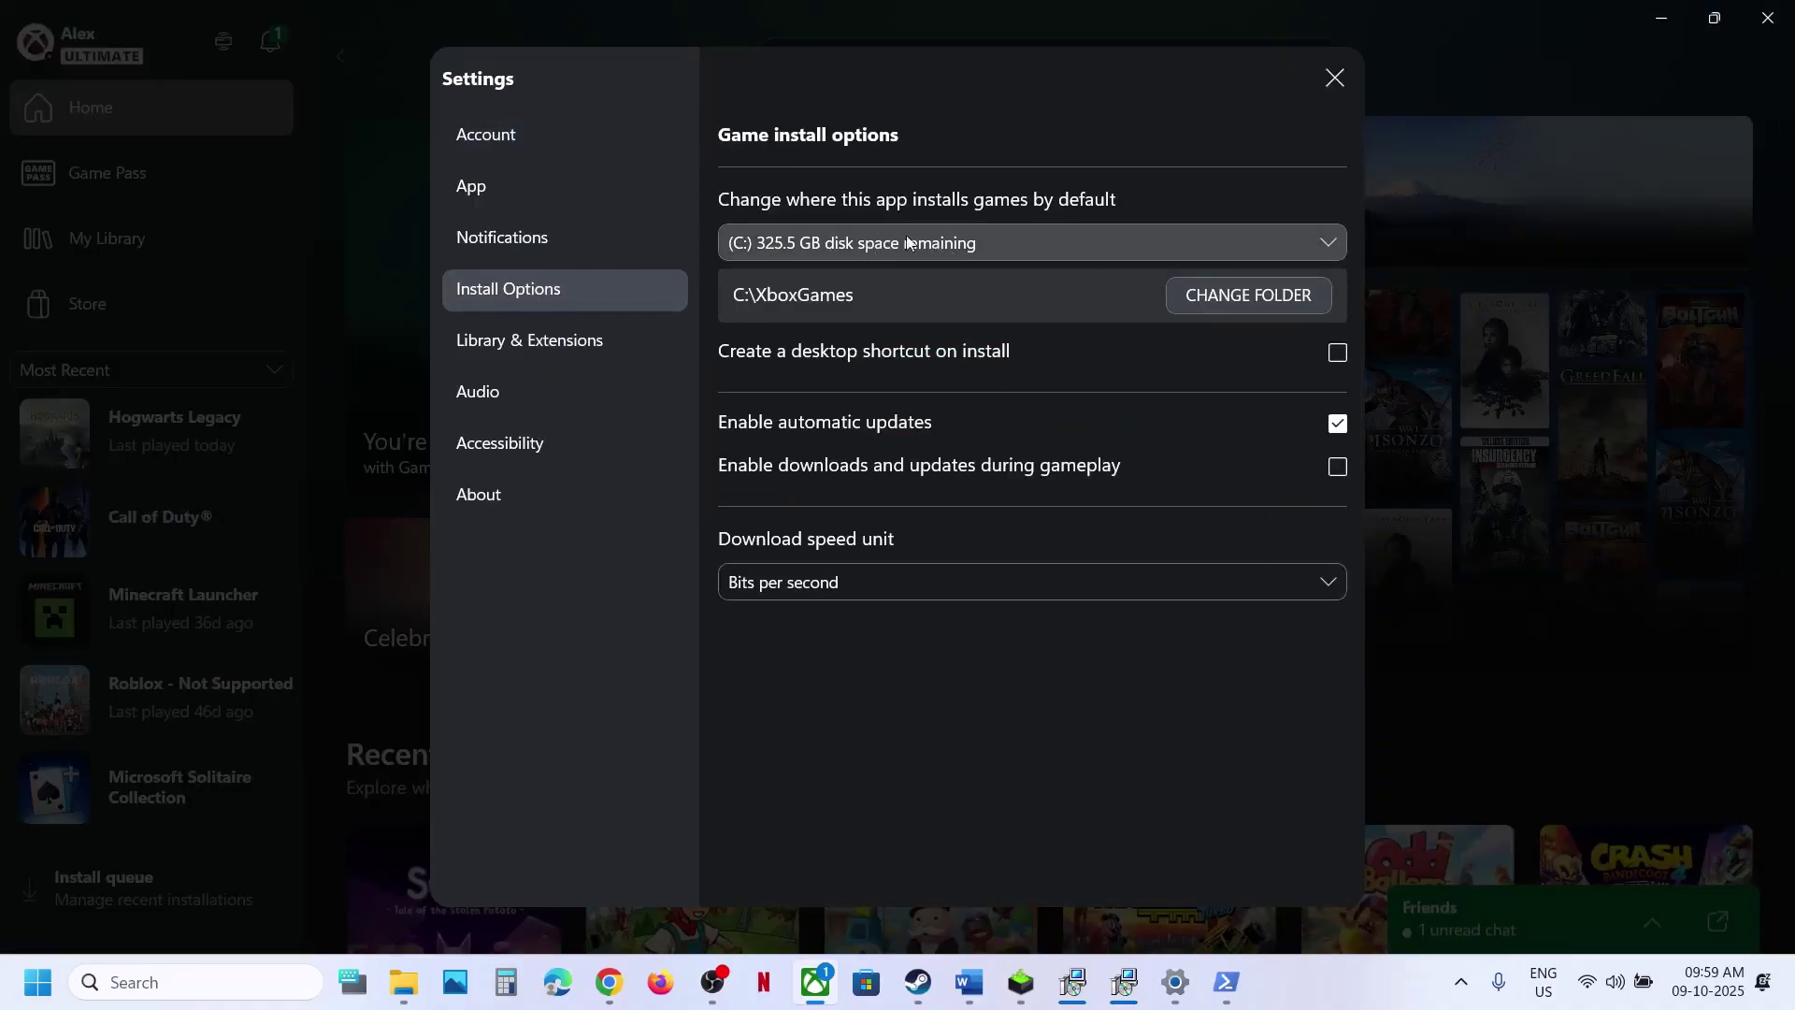
pyautogui.click(1332, 245)
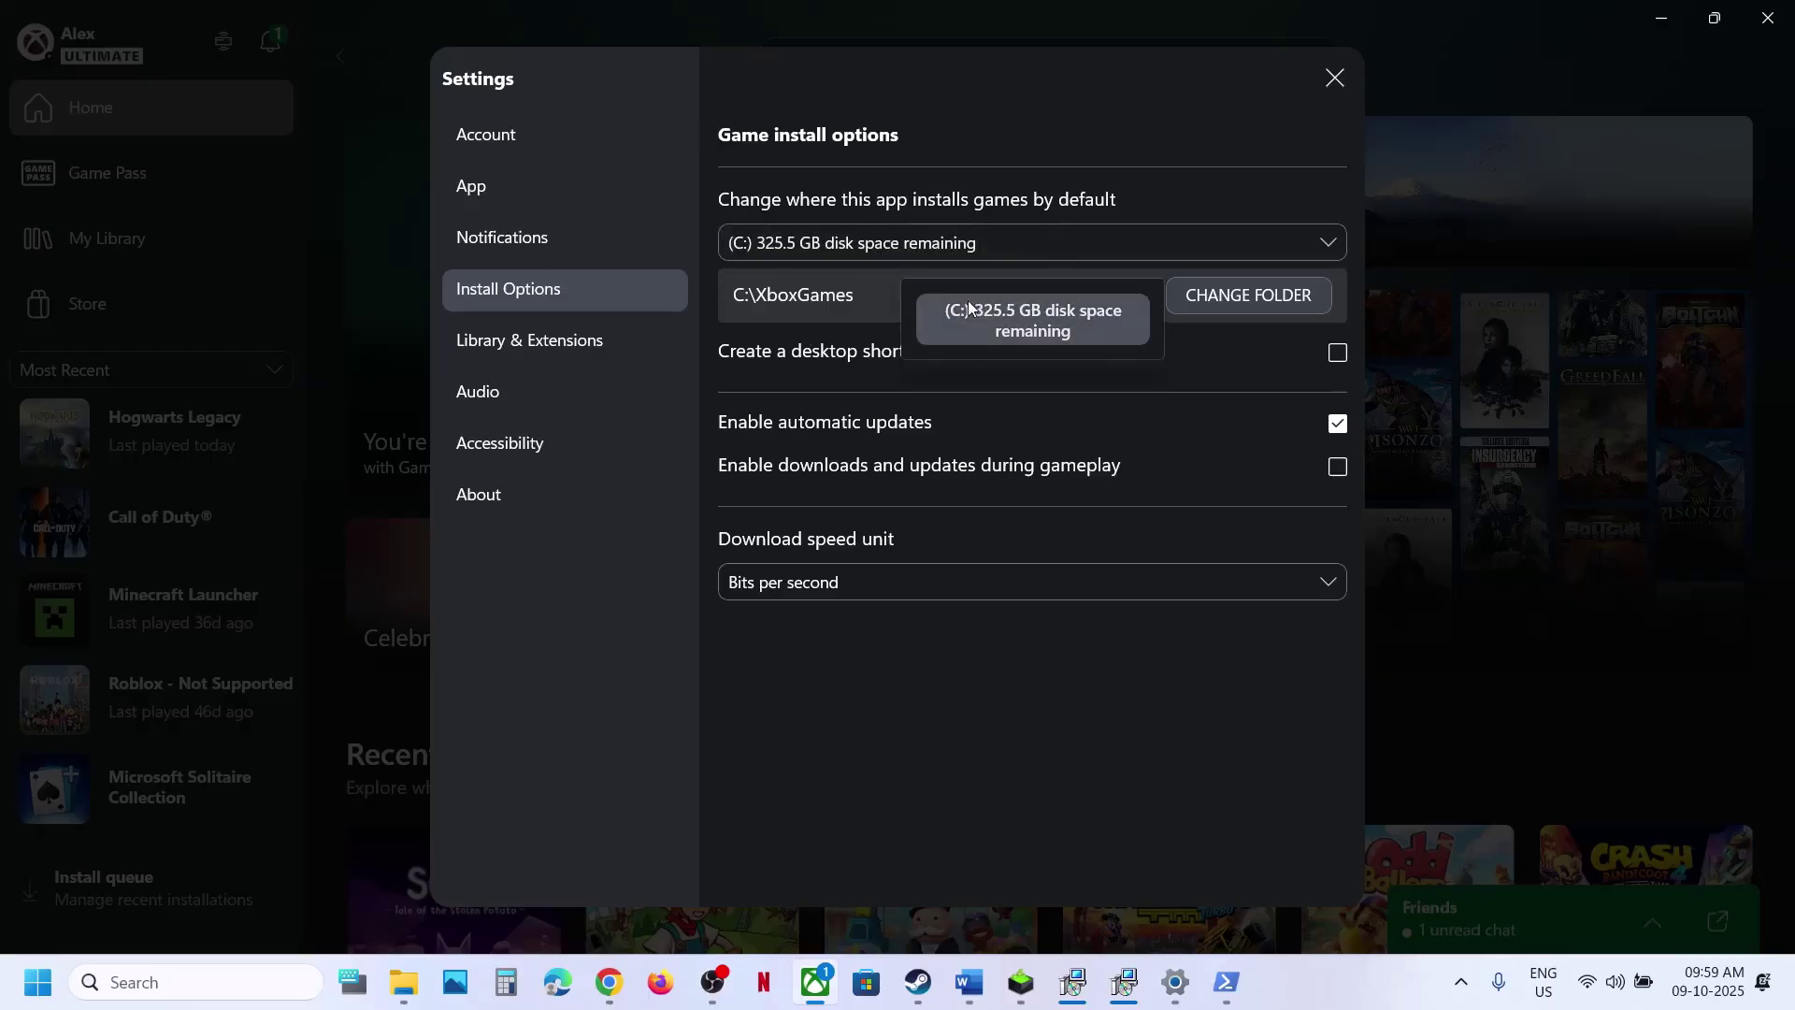
pyautogui.click(959, 155)
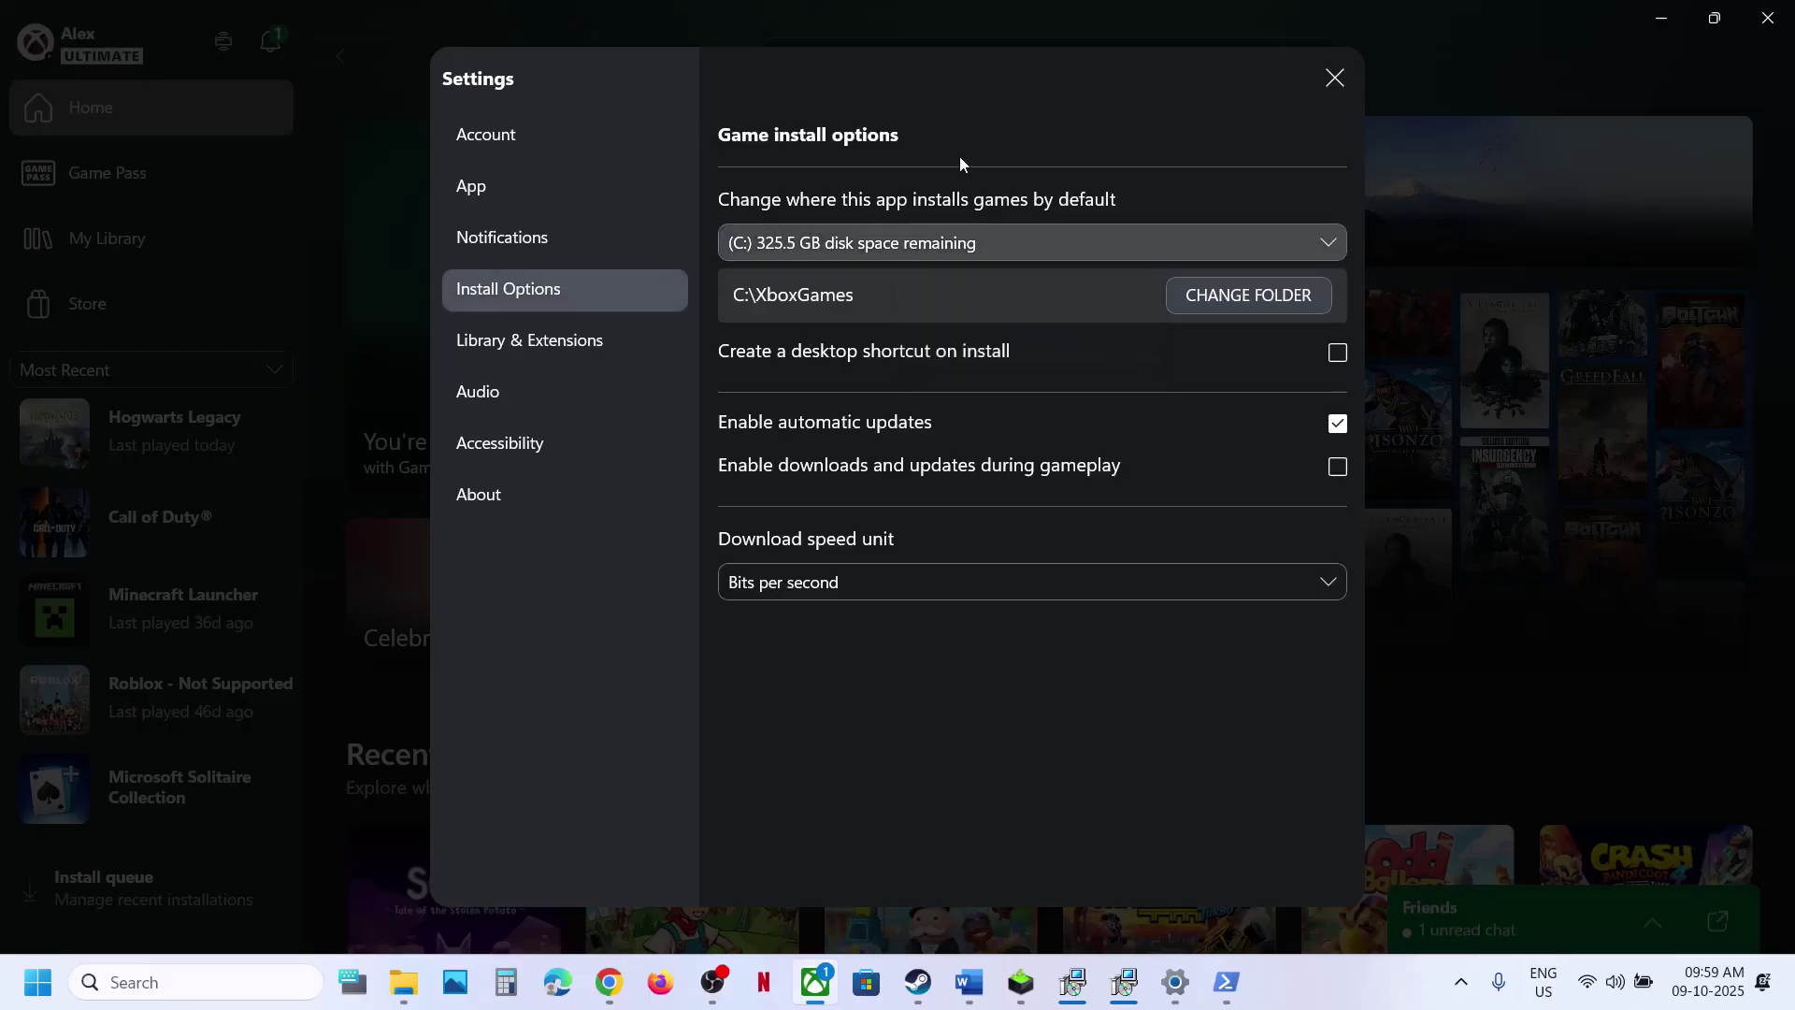
pyautogui.click(1332, 78)
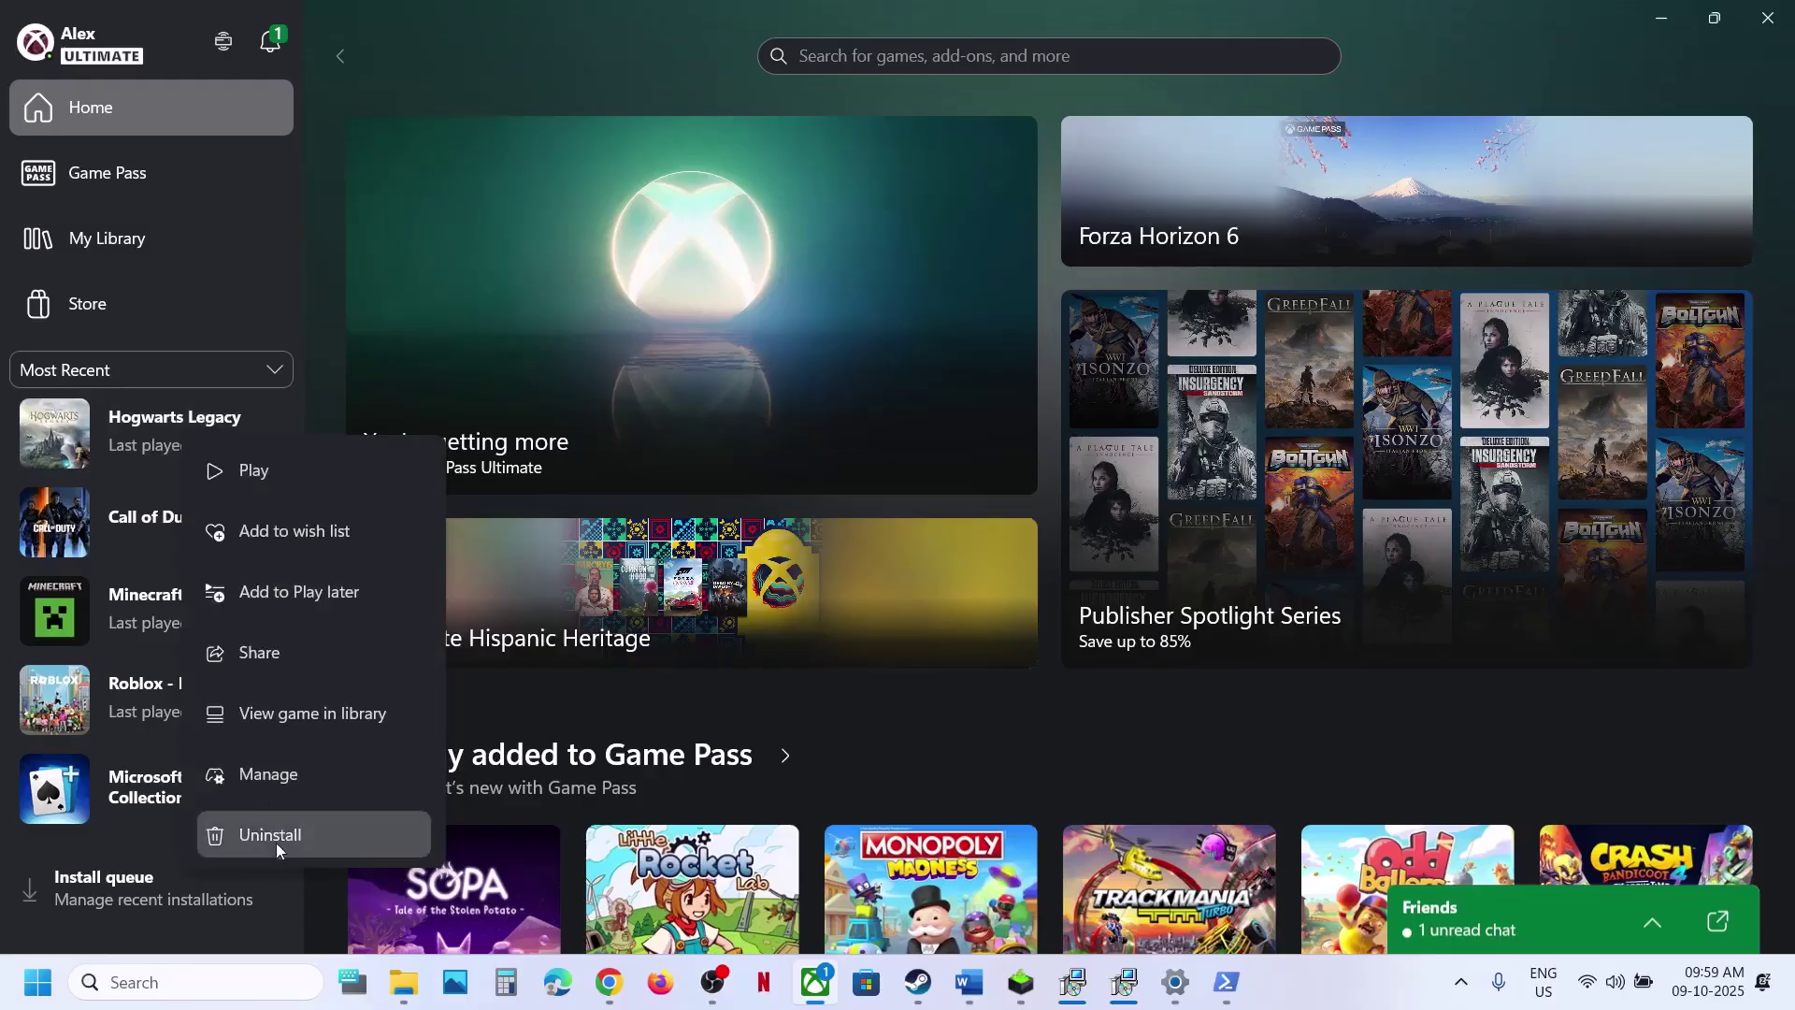
# Step: Dismiss the Hogwarts Legacy game options and review the default install location in the Xbox app's Install Options again
pyautogui.click(125, 58)
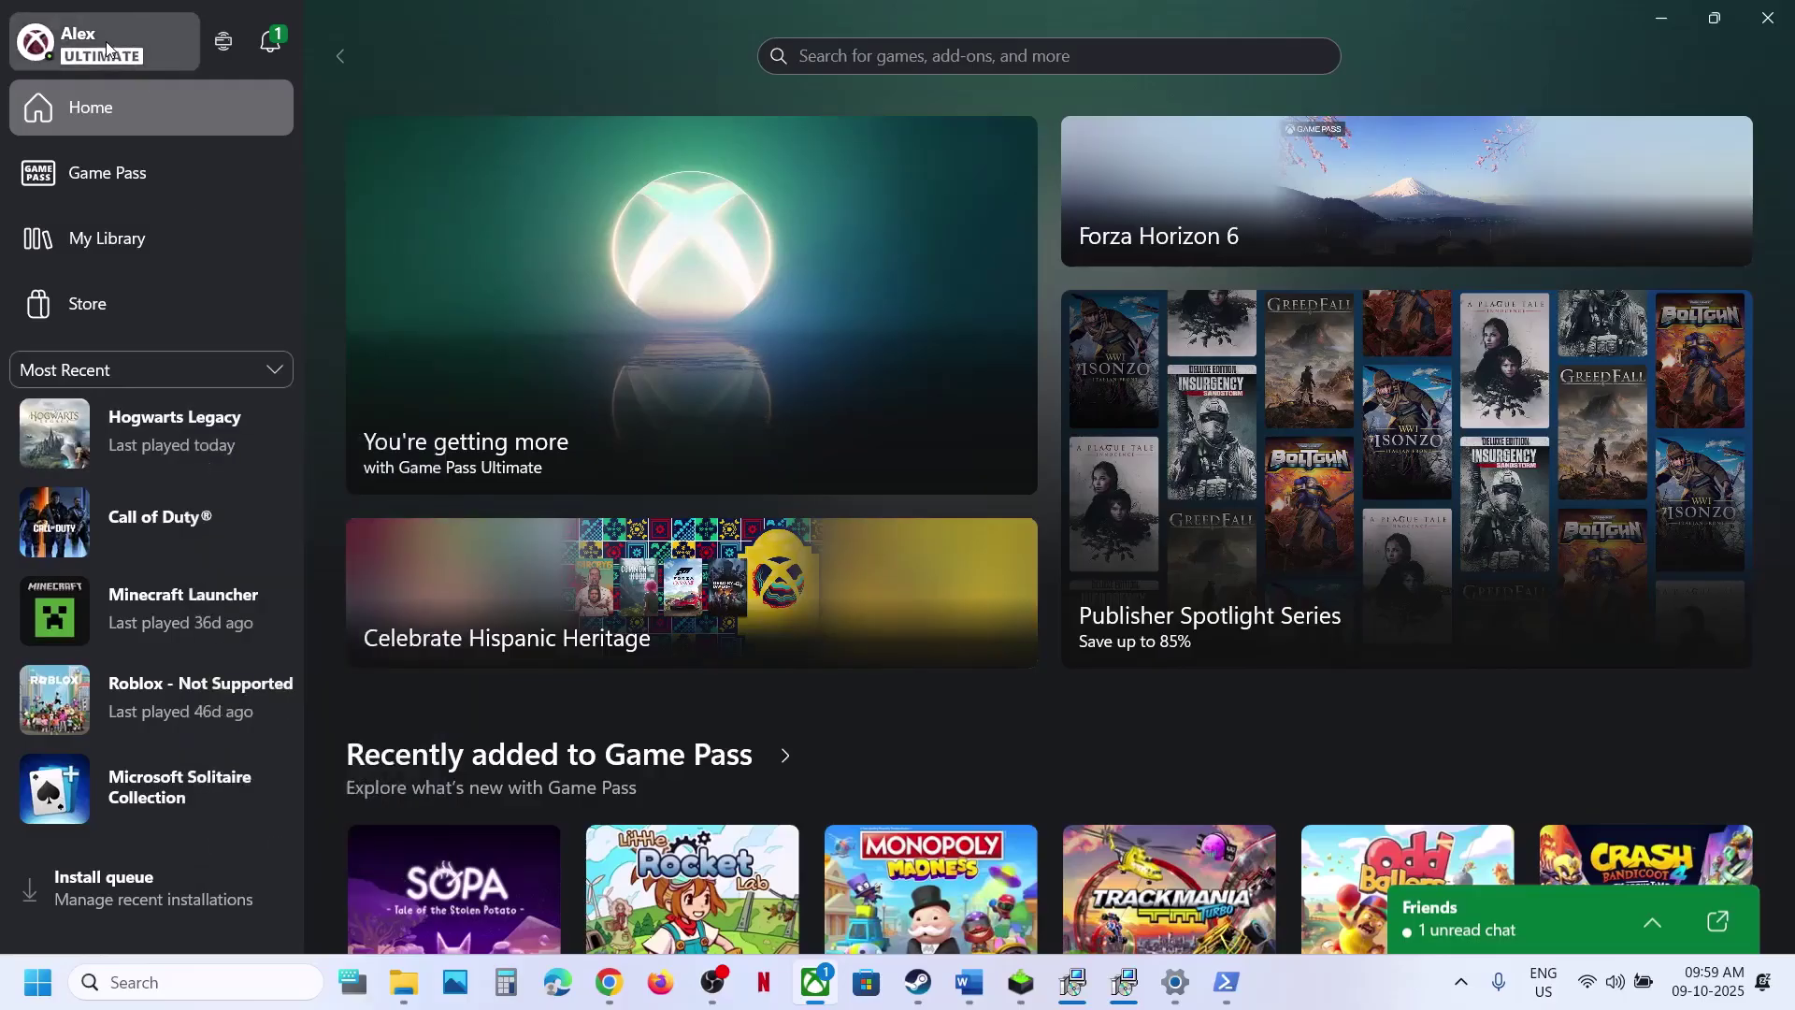
pyautogui.click(105, 41)
pyautogui.click(106, 239)
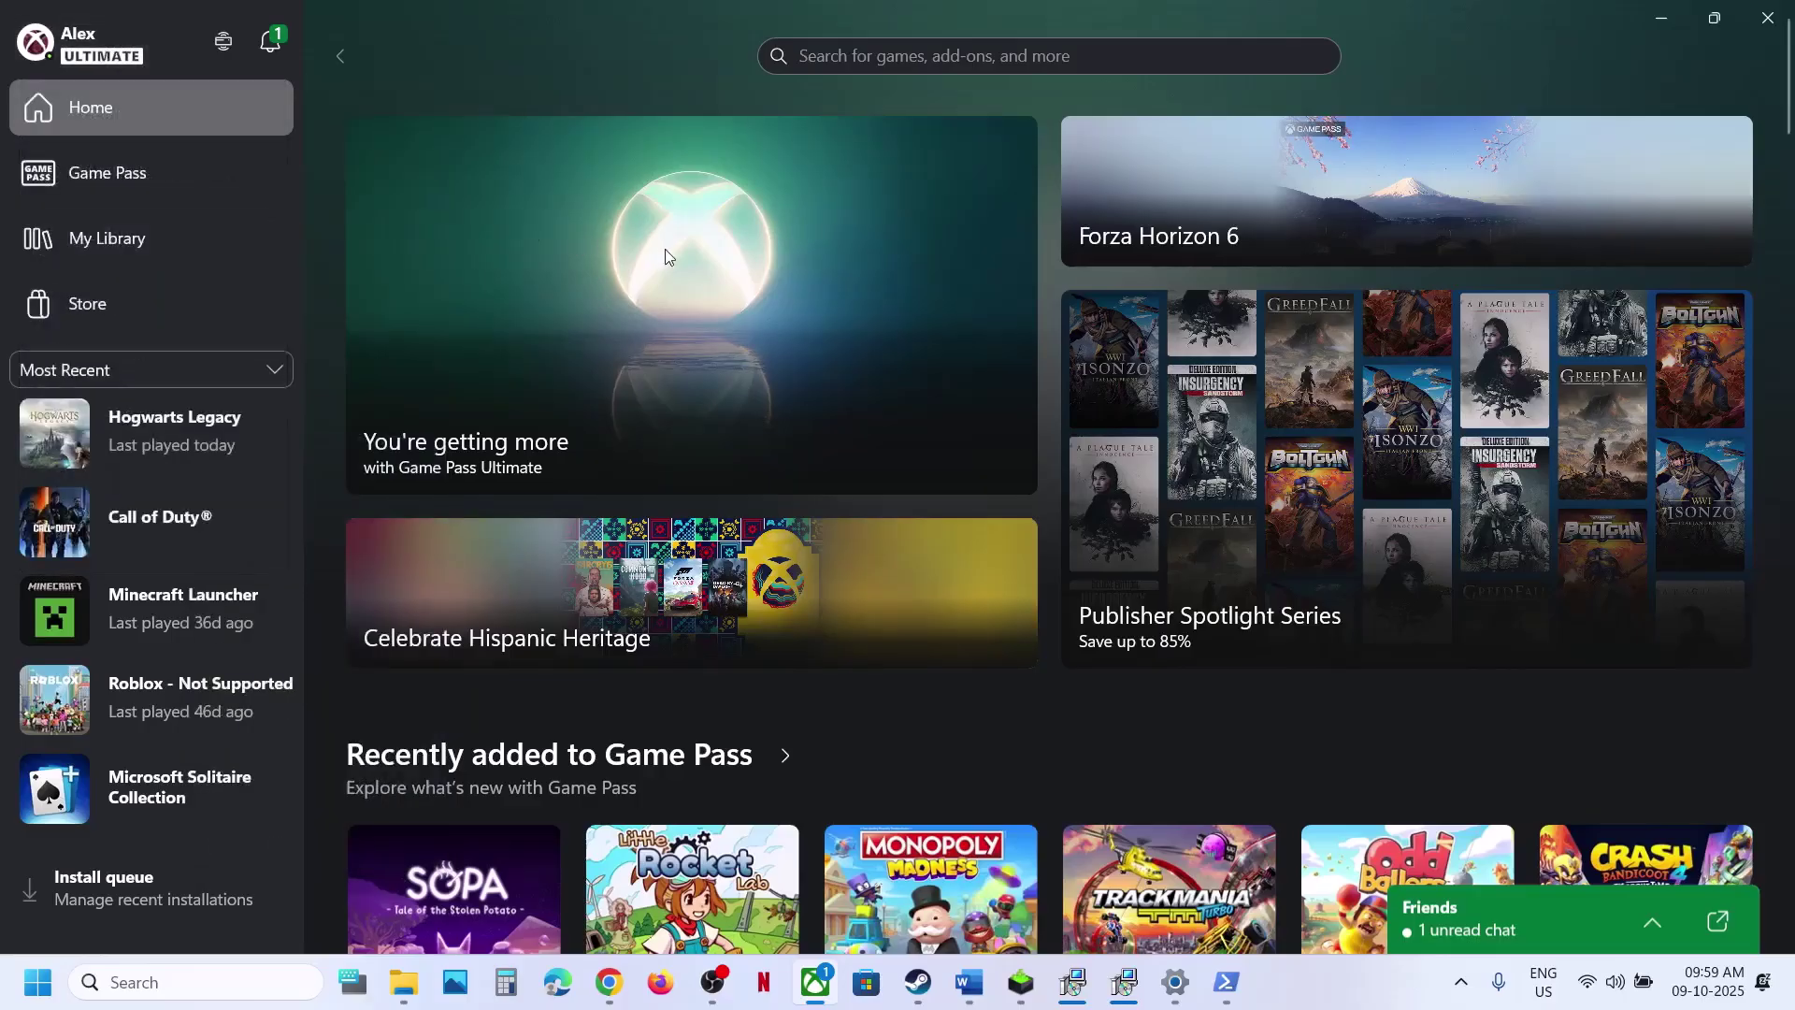
pyautogui.click(503, 292)
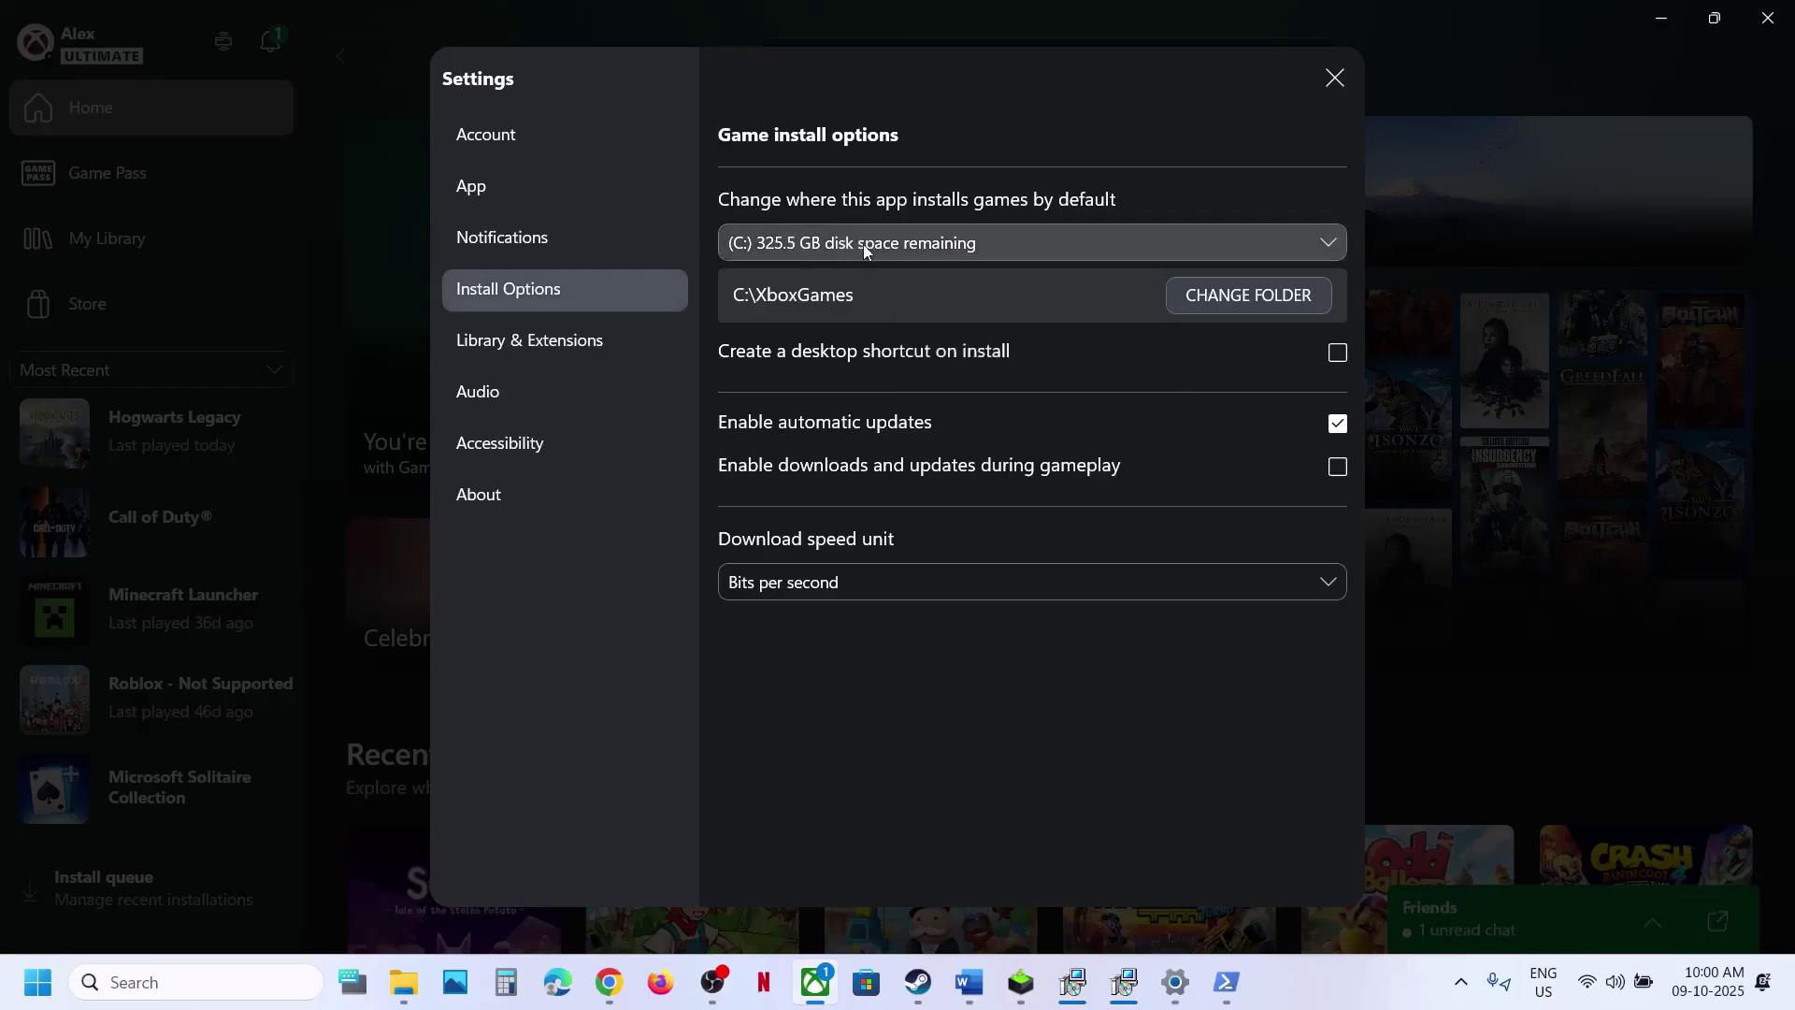
pyautogui.click(1344, 75)
# Step: Open the store page of Hogwarts Legacy from the recent games and launch the game
pyautogui.click(159, 457)
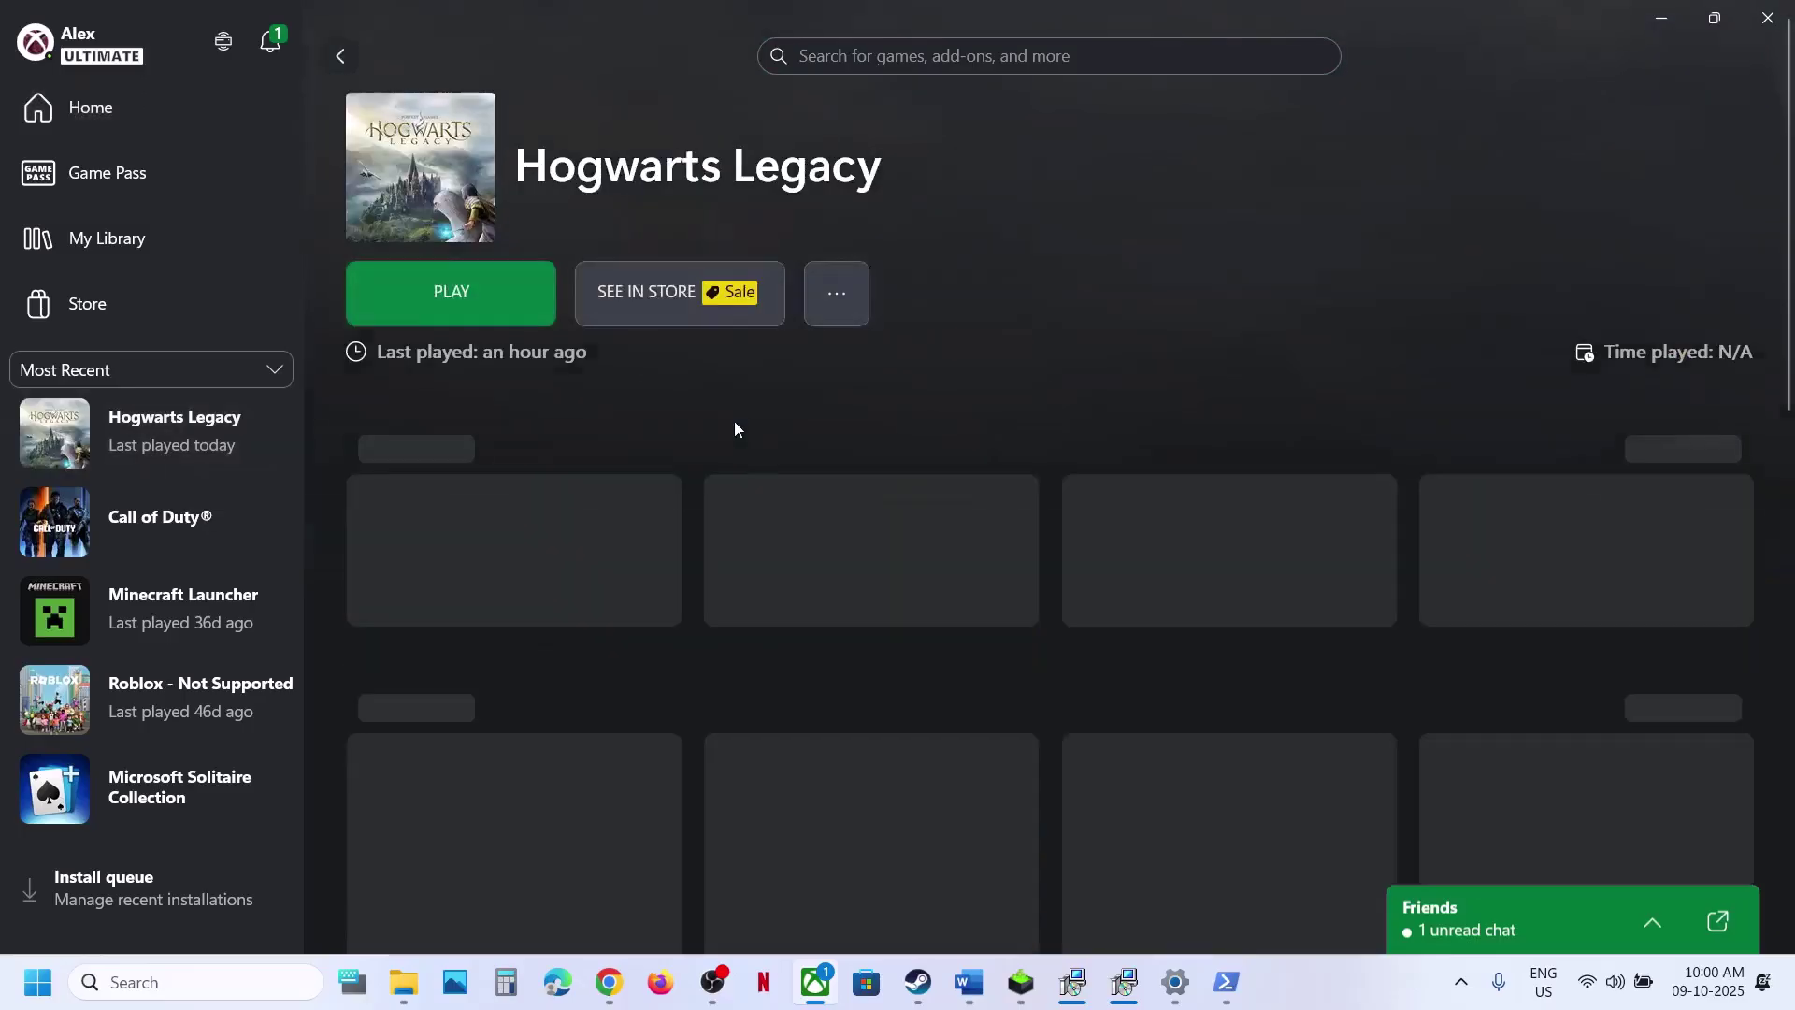
pyautogui.click(711, 297)
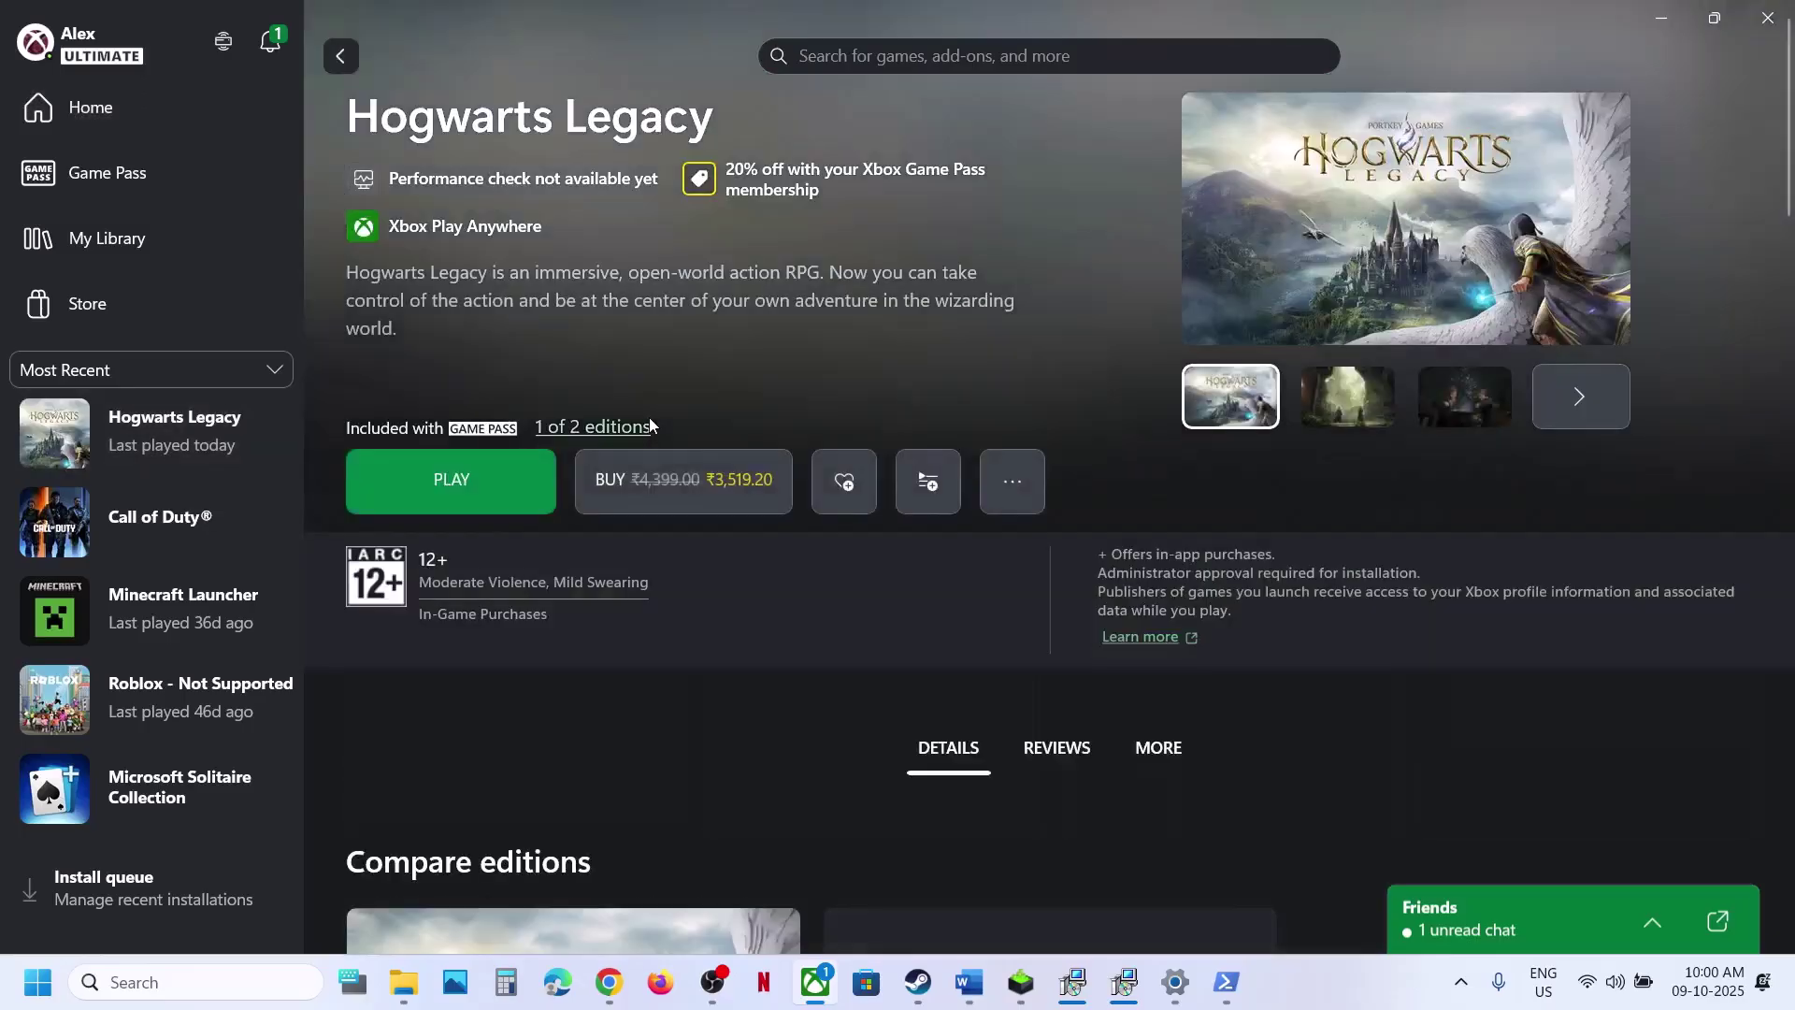
pyautogui.click(462, 505)
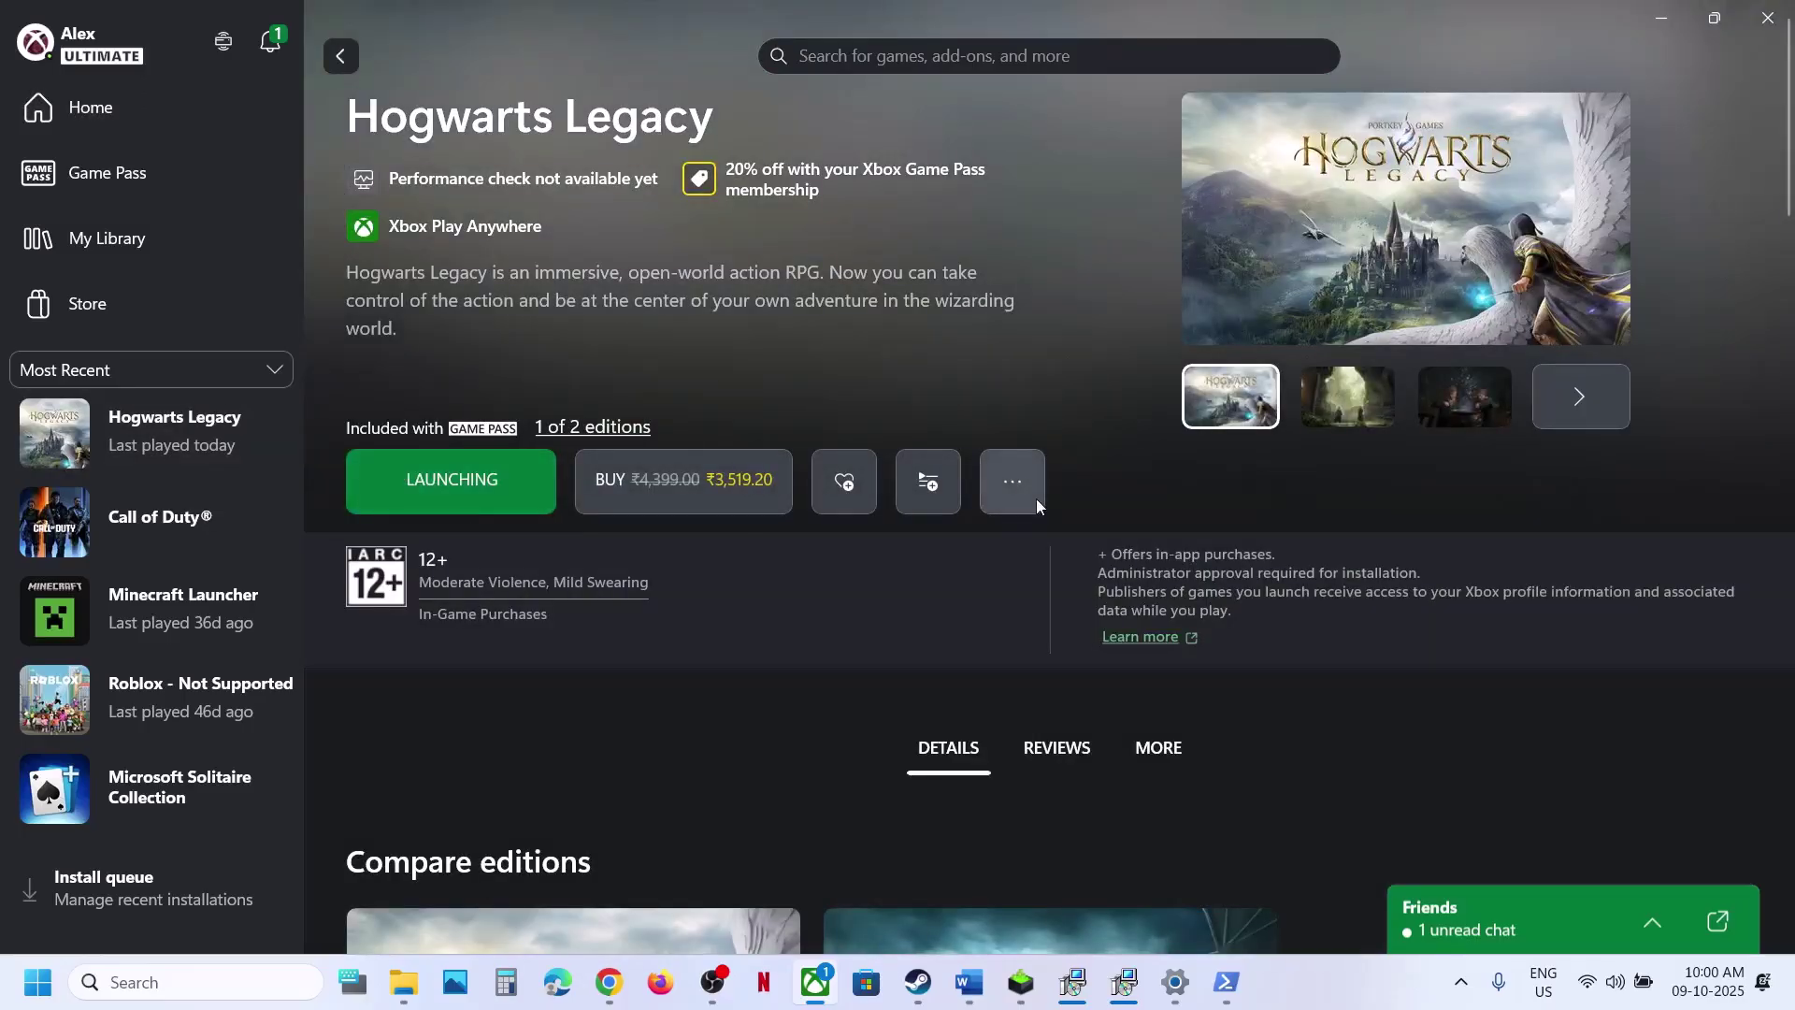